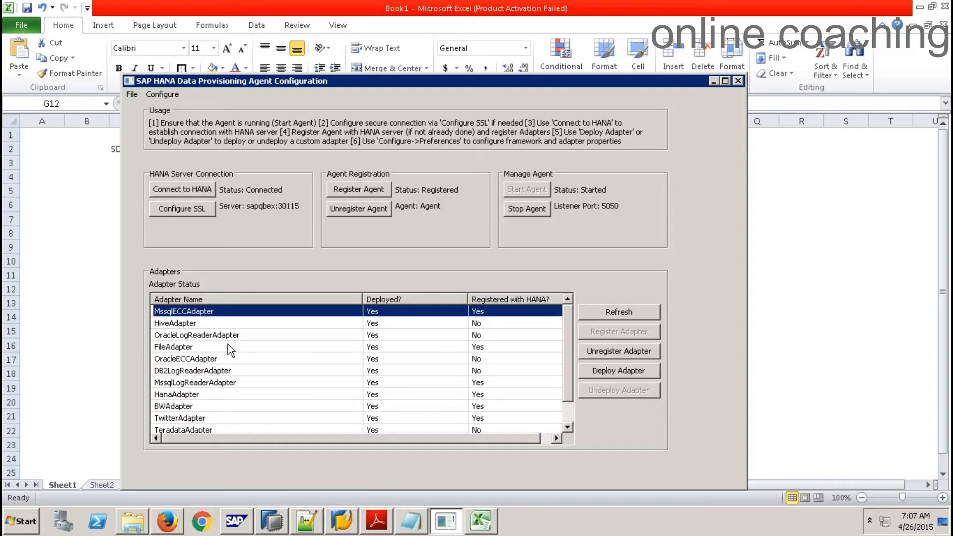
Review the registration state of the agent's ECC adapters, then cancel deploying a custom adapter
{"action": "left_click", "coordinate": [195, 360]}
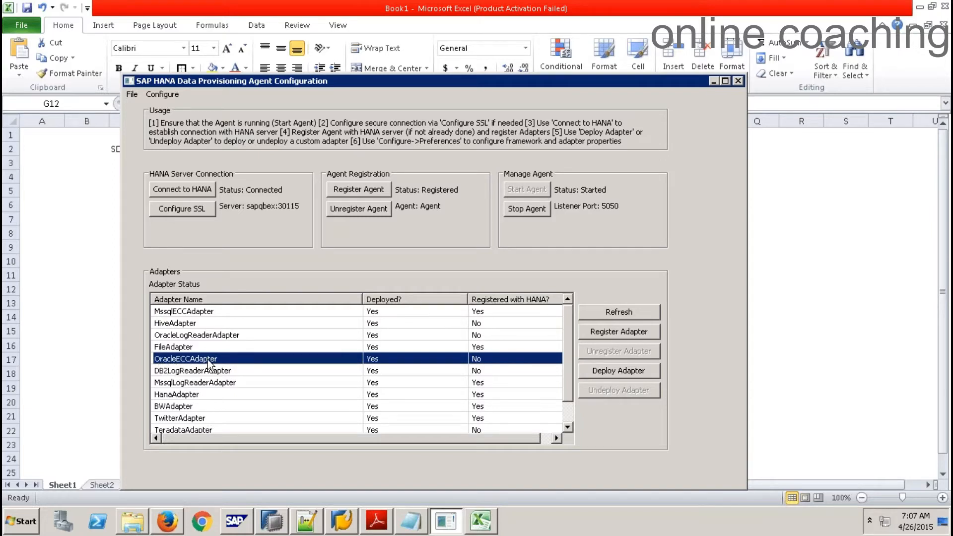
{"action": "left_click", "coordinate": [197, 406]}
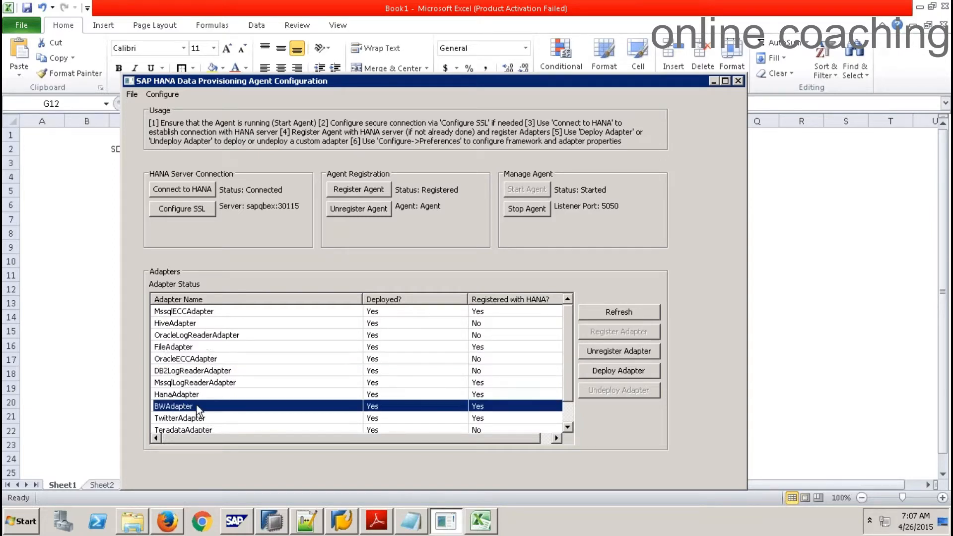
{"action": "left_click", "coordinate": [564, 406]}
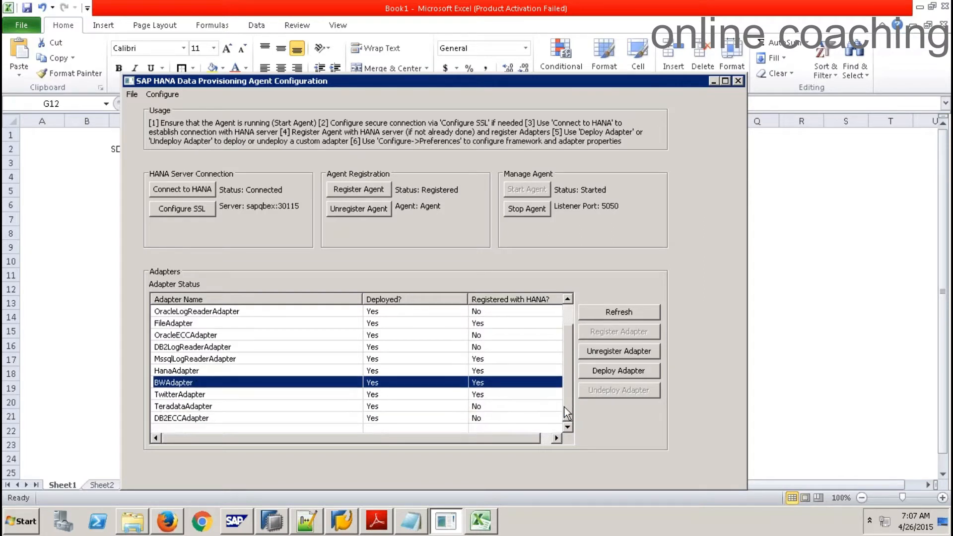
{"action": "left_click", "coordinate": [200, 420]}
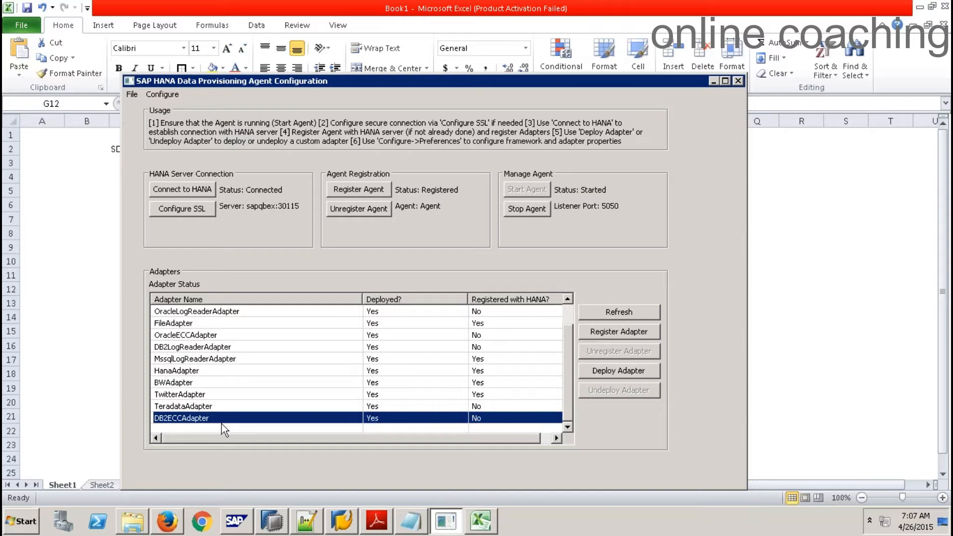
{"action": "left_click", "coordinate": [565, 308]}
{"action": "left_click", "coordinate": [509, 311]}
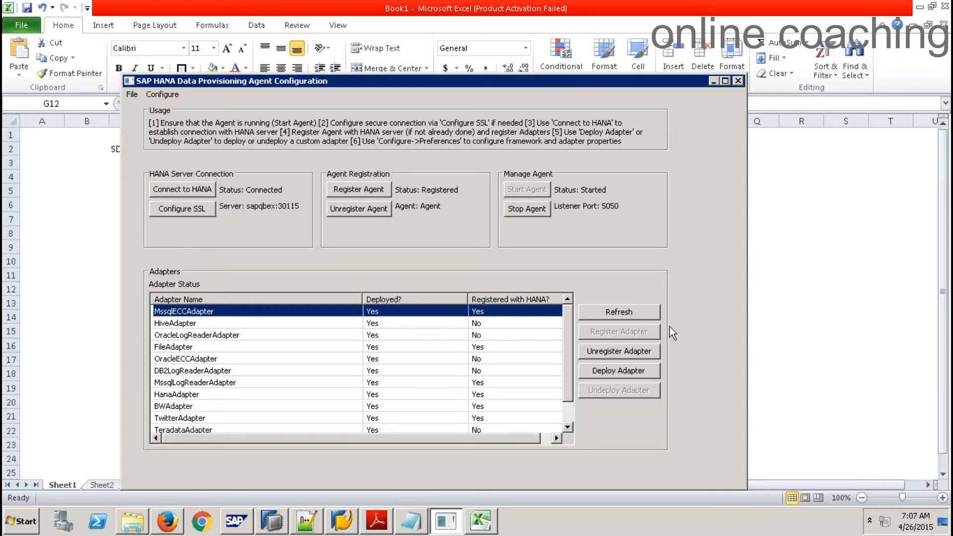
{"action": "left_click", "coordinate": [631, 373]}
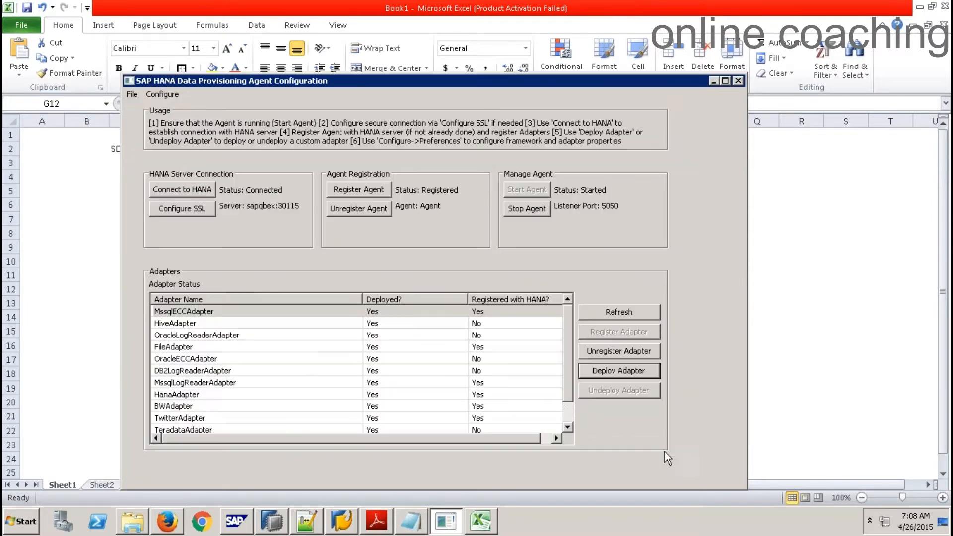
{"action": "left_click", "coordinate": [665, 450]}
Run 'select * from adapters;' in a SQL console on SP9 (SYSTEM)
{"action": "left_click", "coordinate": [273, 522]}
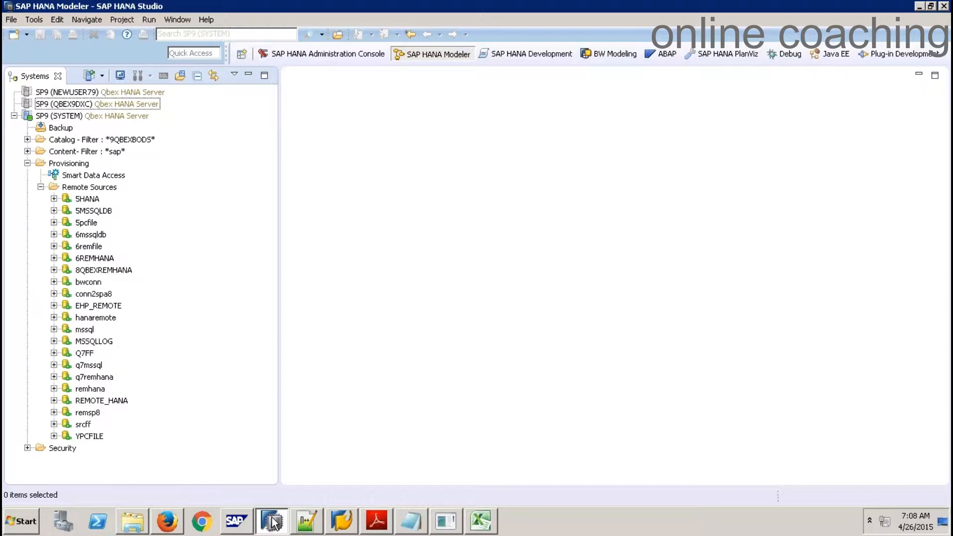
{"action": "left_click", "coordinate": [80, 115]}
{"action": "left_click", "coordinate": [164, 76]}
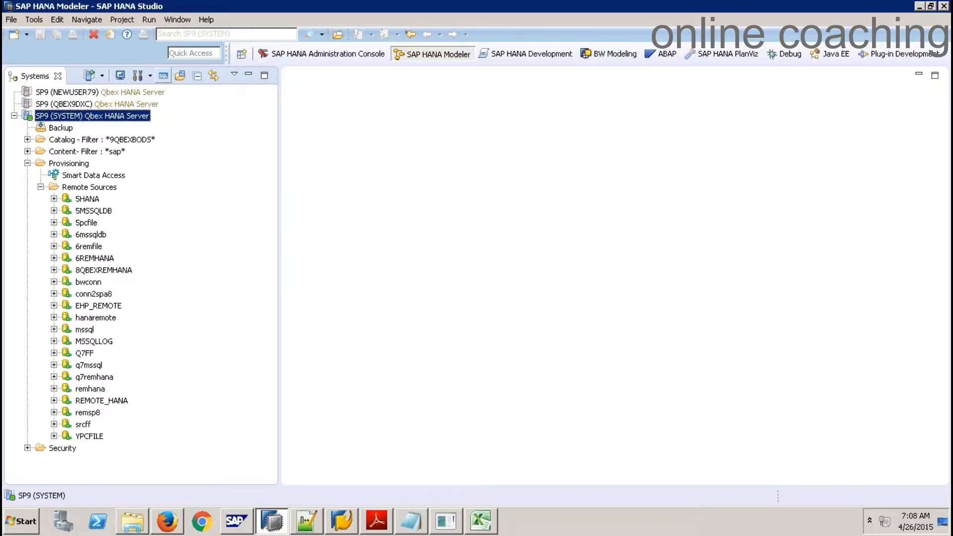
{"action": "key", "text": "Return"}
{"action": "type", "text": "select *"}
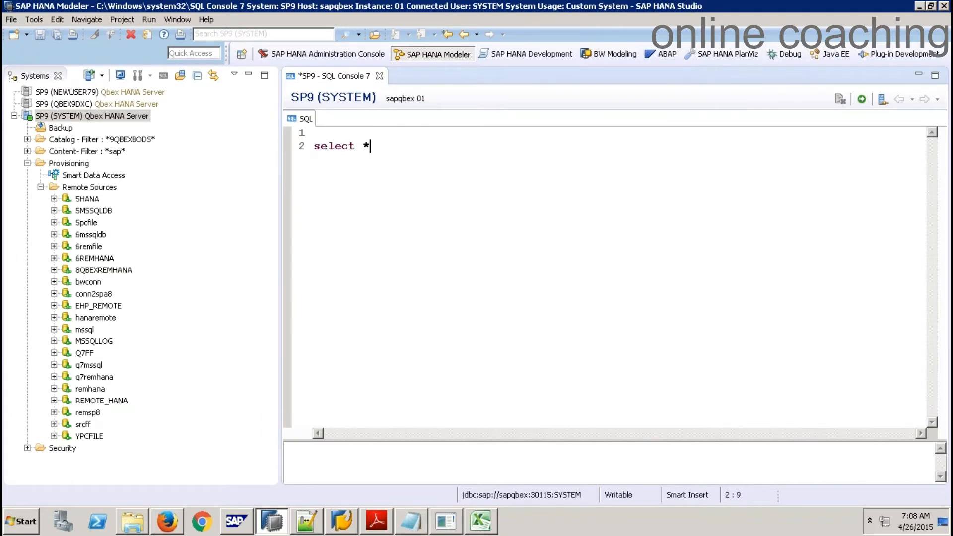
{"action": "type", "text": " from adapters;"}
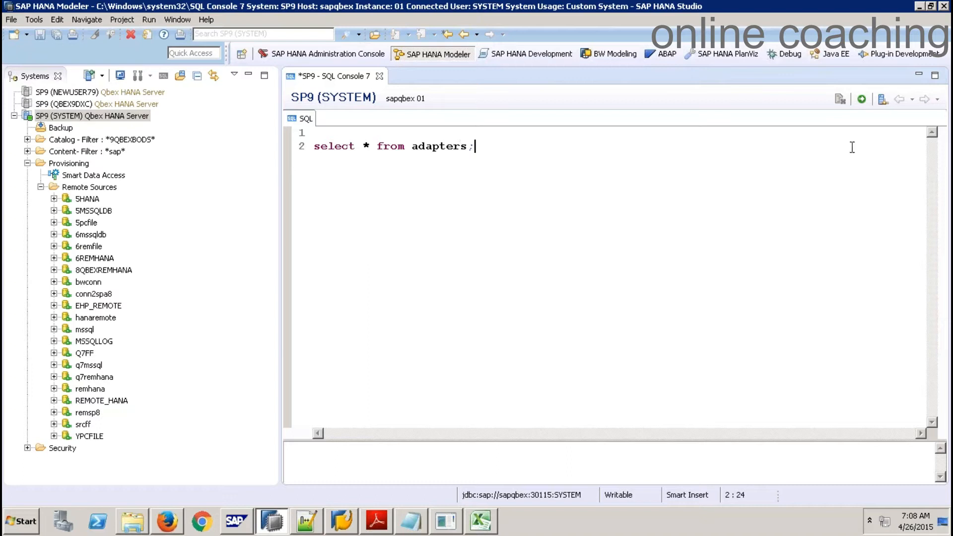
{"action": "left_click", "coordinate": [863, 99]}
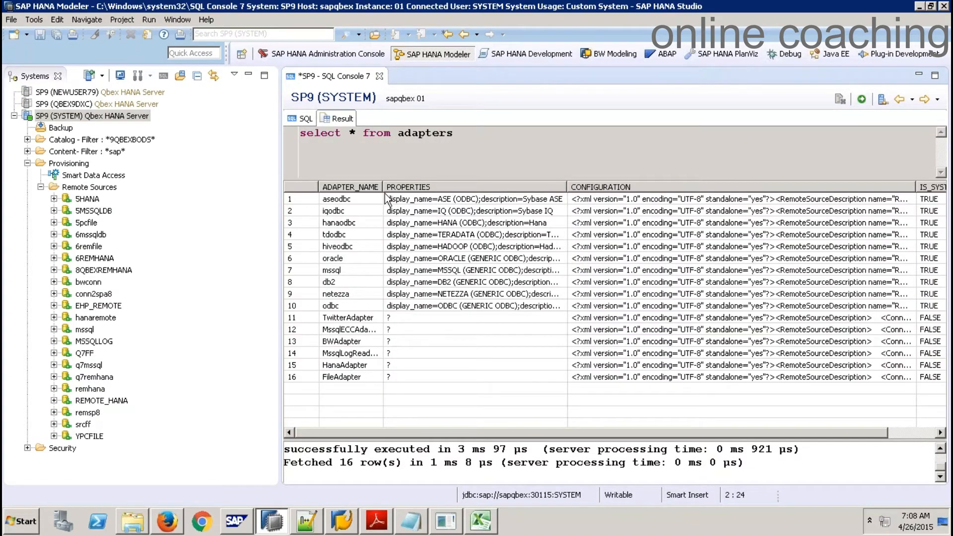
Widen ADAPTER_NAME and inspect the aseodbc, mssql, db2, odbc, Twitter, ECC, BW and File adapter rows
{"action": "left_click_drag", "start_coordinate": [382, 188], "coordinate": [414, 191]}
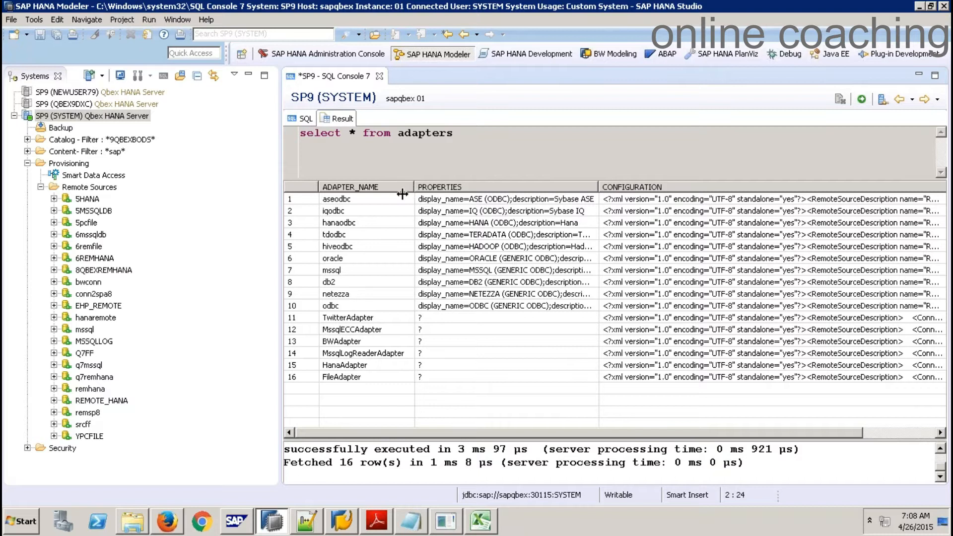
{"action": "left_click", "coordinate": [370, 201]}
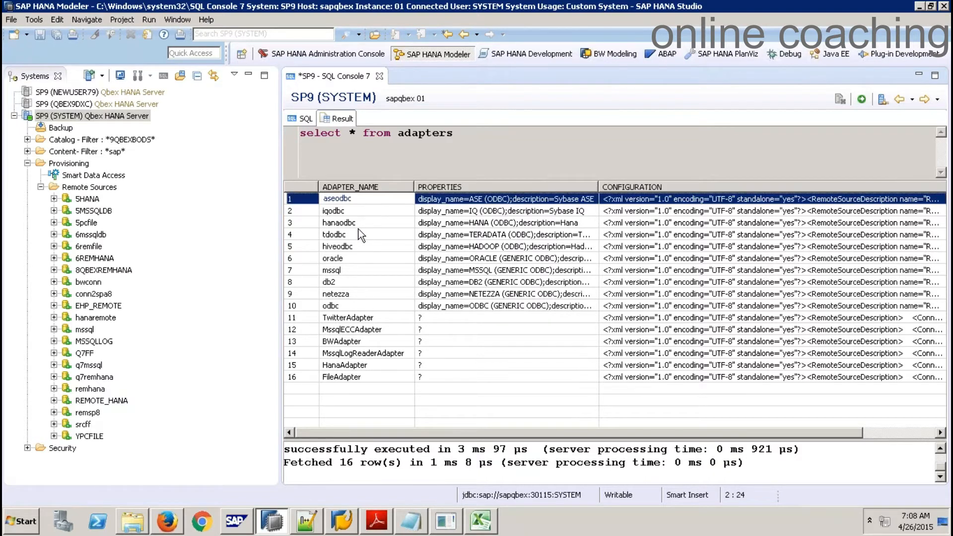
{"action": "left_click", "coordinate": [350, 269]}
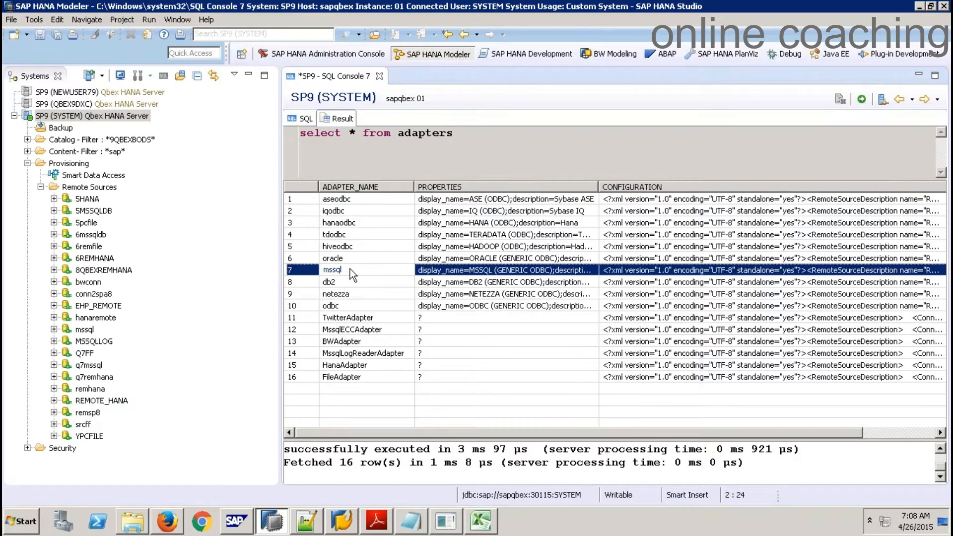
{"action": "left_click", "coordinate": [342, 281]}
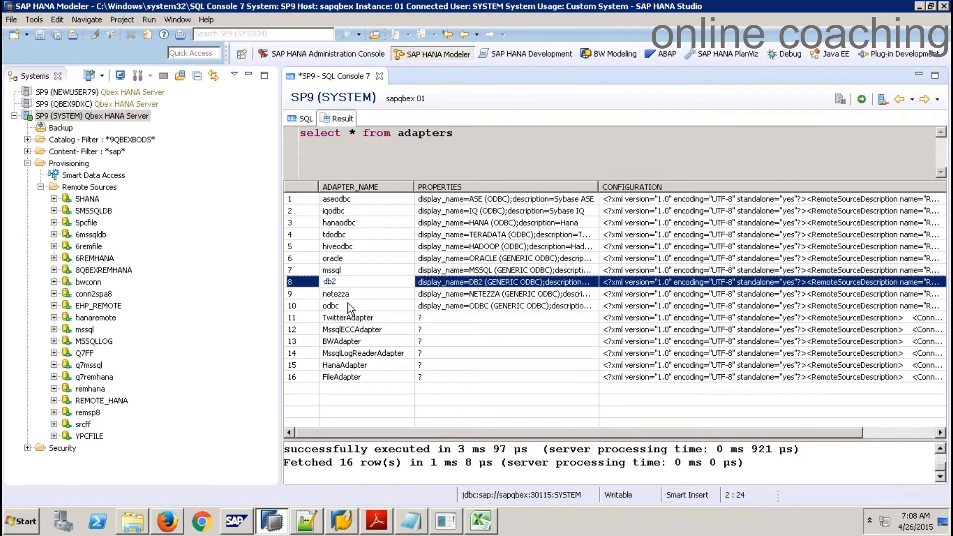
{"action": "left_click", "coordinate": [349, 306]}
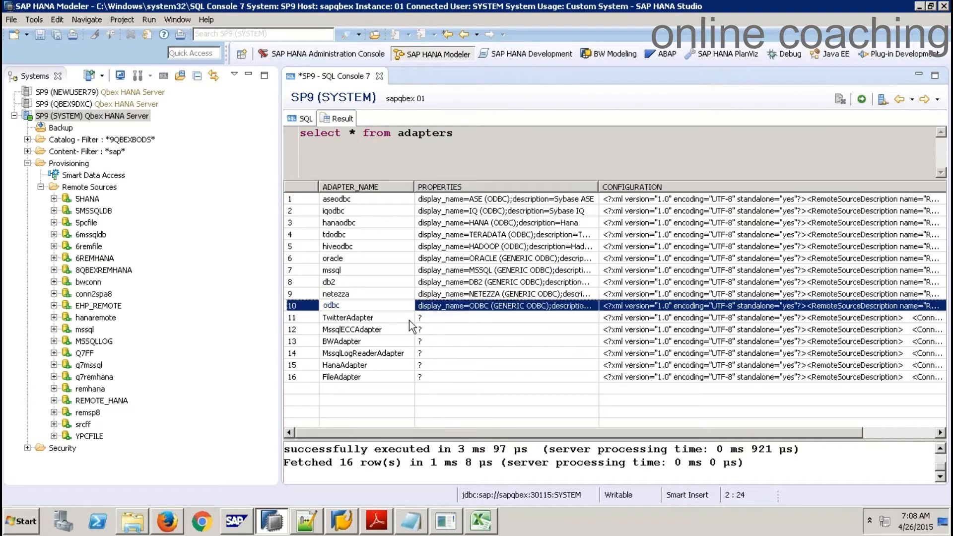
{"action": "left_click", "coordinate": [387, 318]}
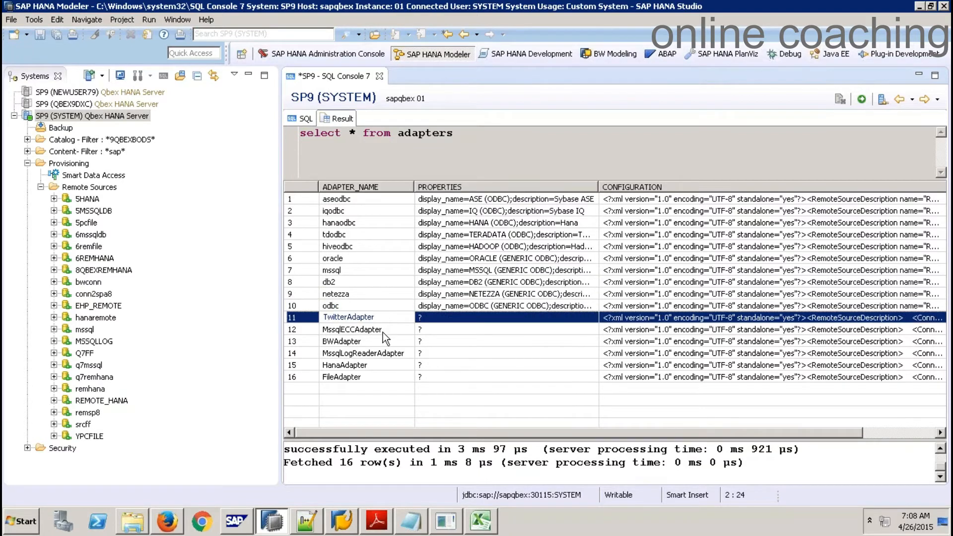
{"action": "left_click", "coordinate": [383, 330]}
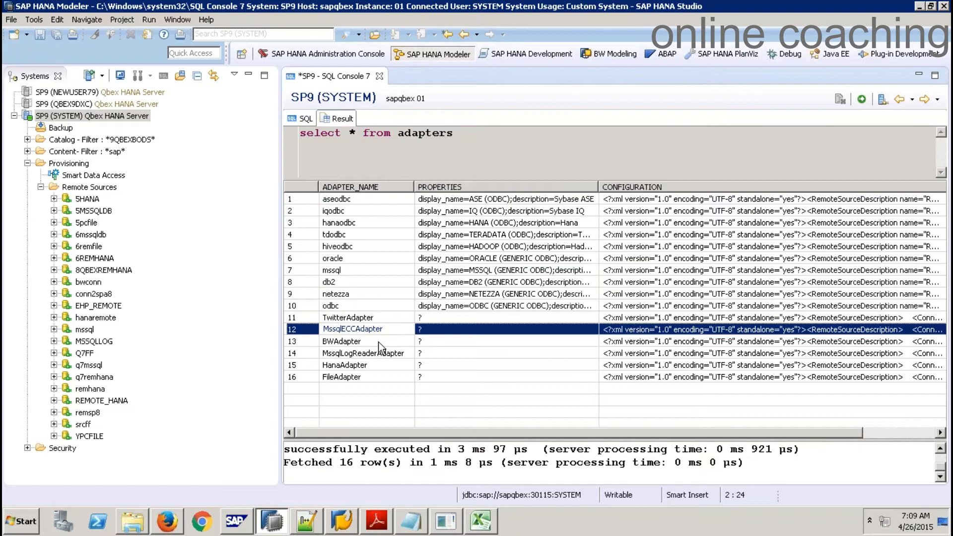
{"action": "left_click", "coordinate": [379, 343]}
{"action": "left_click", "coordinate": [377, 355]}
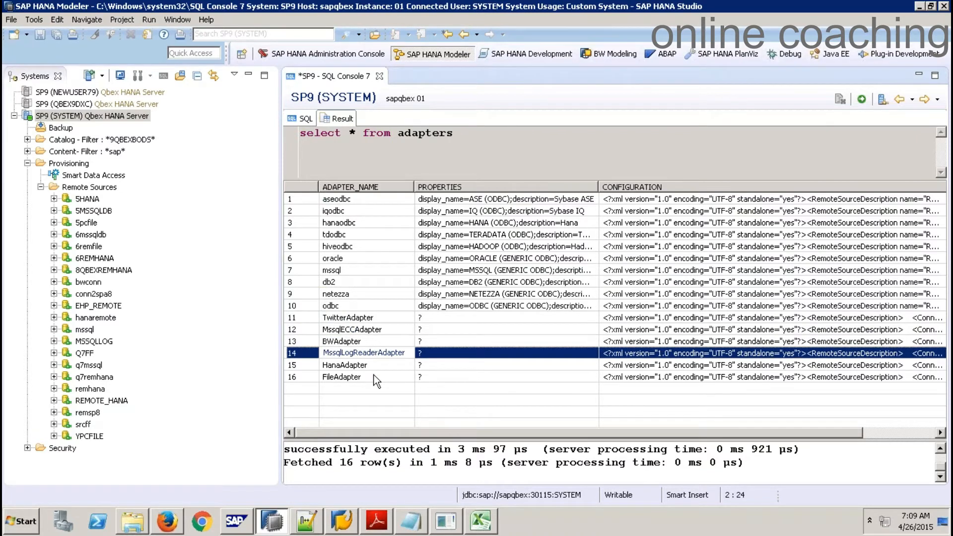
{"action": "left_click", "coordinate": [374, 377]}
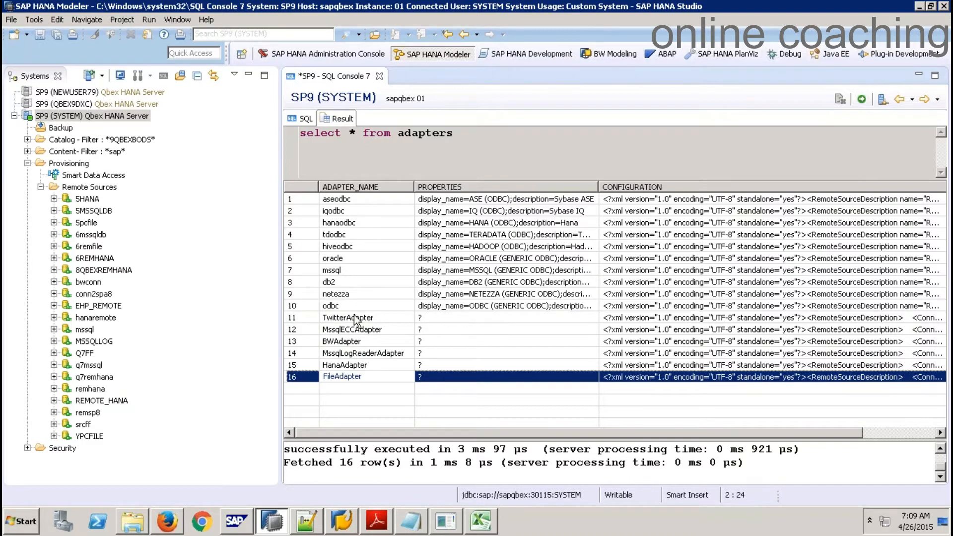
{"action": "left_click", "coordinate": [450, 529]}
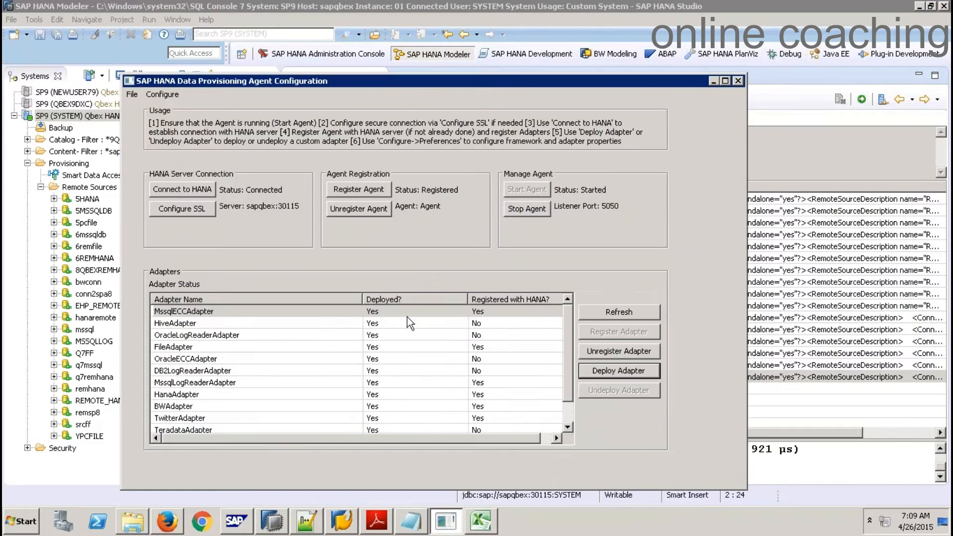
Compare the agent's MssqlECCAdapter entry with the TwitterAdapter row in the query results
{"action": "left_click", "coordinate": [394, 312]}
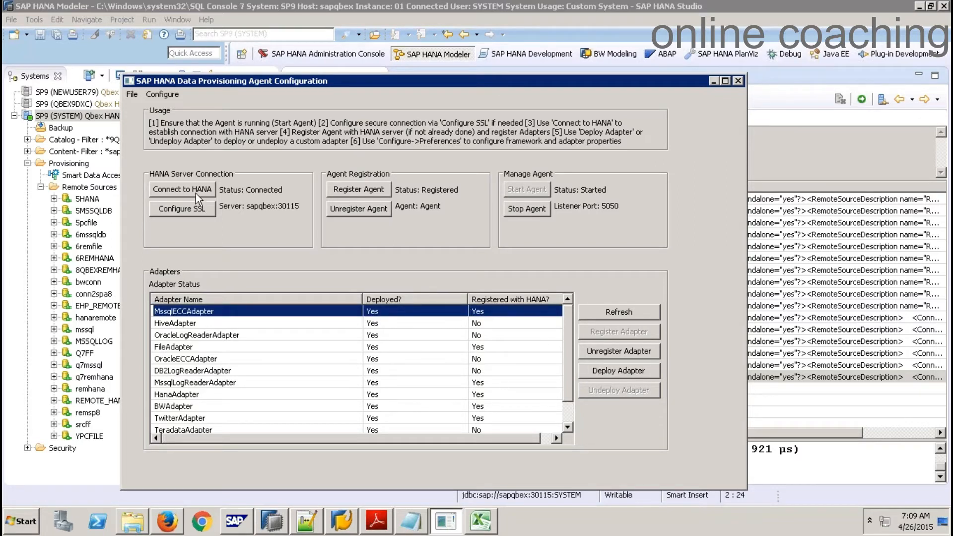
{"action": "left_click", "coordinate": [847, 237]}
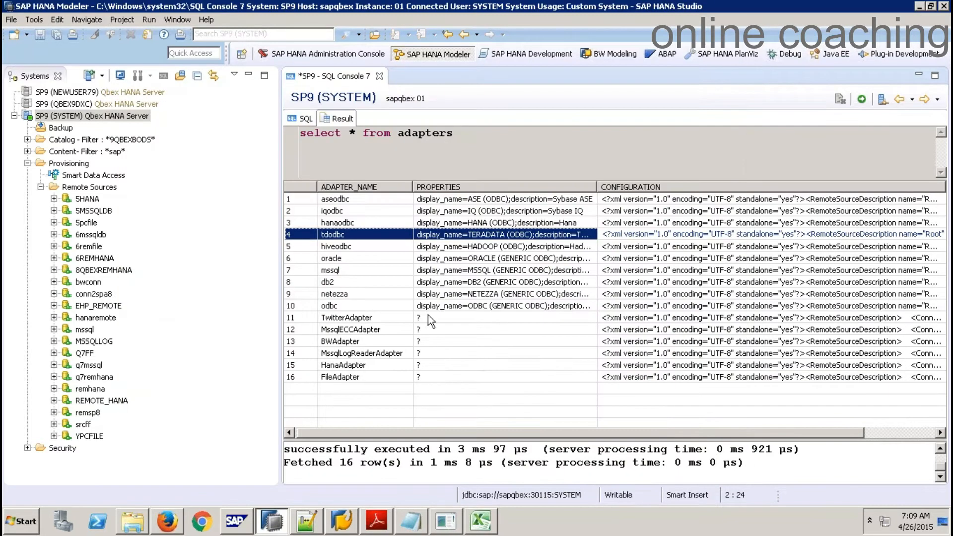
{"action": "left_click", "coordinate": [362, 318]}
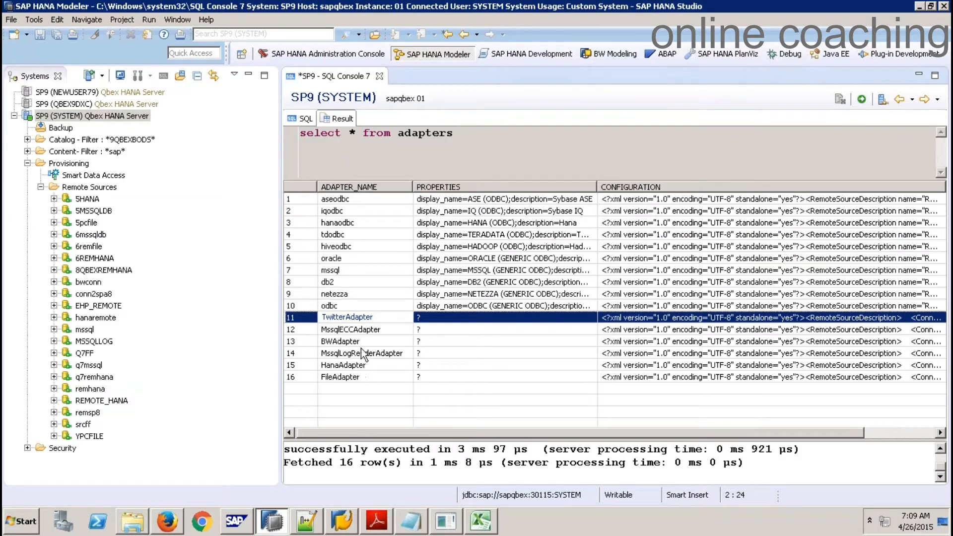
Close SQL Console 7 without saving the query
{"action": "left_click", "coordinate": [306, 120]}
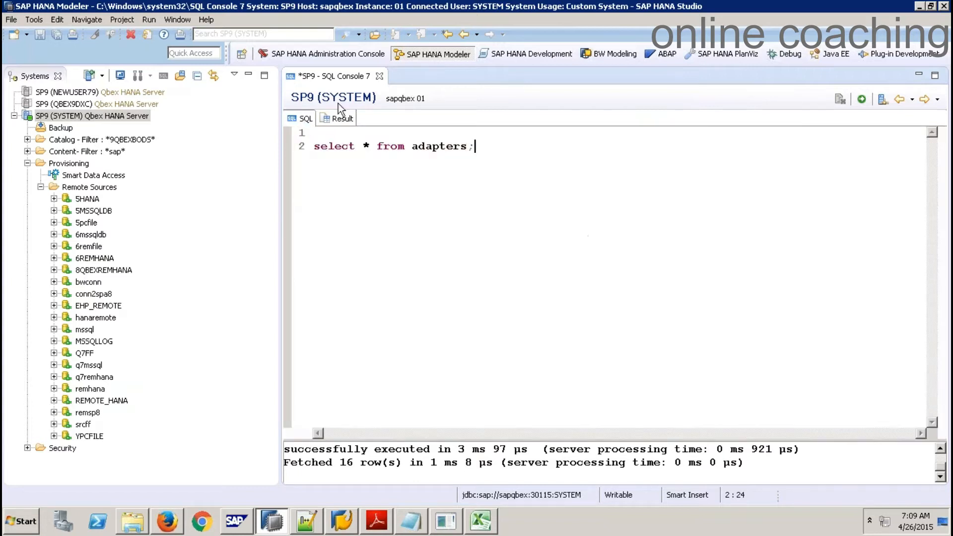
{"action": "left_click", "coordinate": [380, 76]}
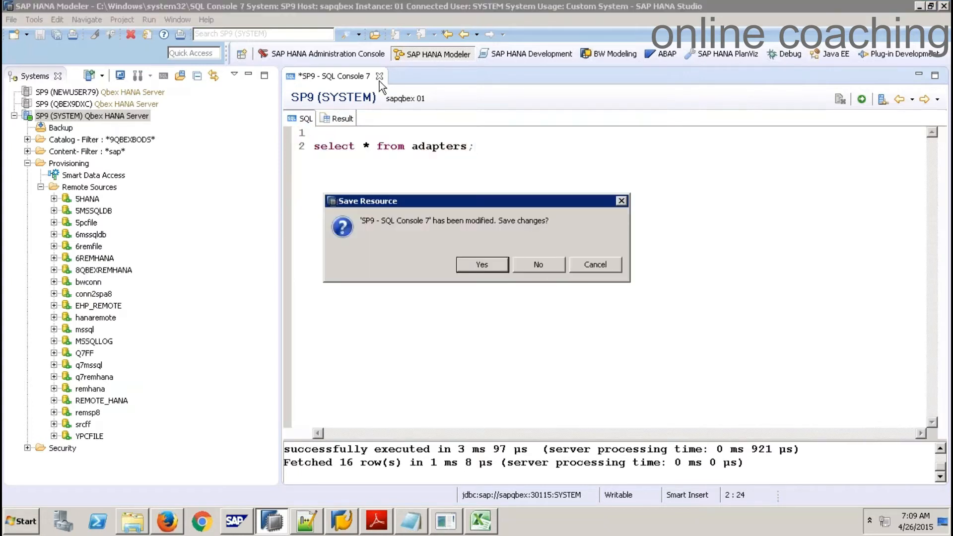
{"action": "left_click", "coordinate": [546, 269]}
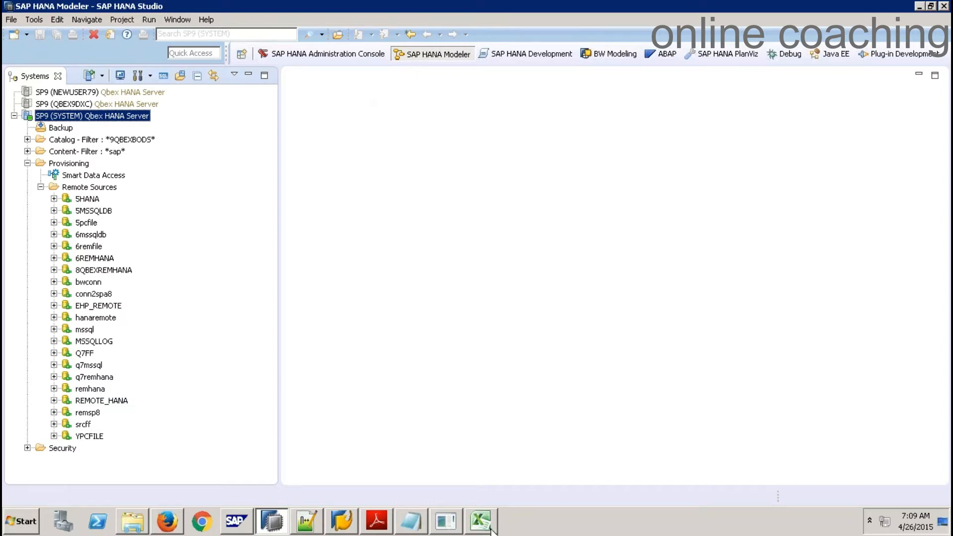
Replace the Notepad notes with 'Case 1: SDA Create remote Connection to SAP ECC:' underlined by dashes
{"action": "left_click", "coordinate": [413, 531]}
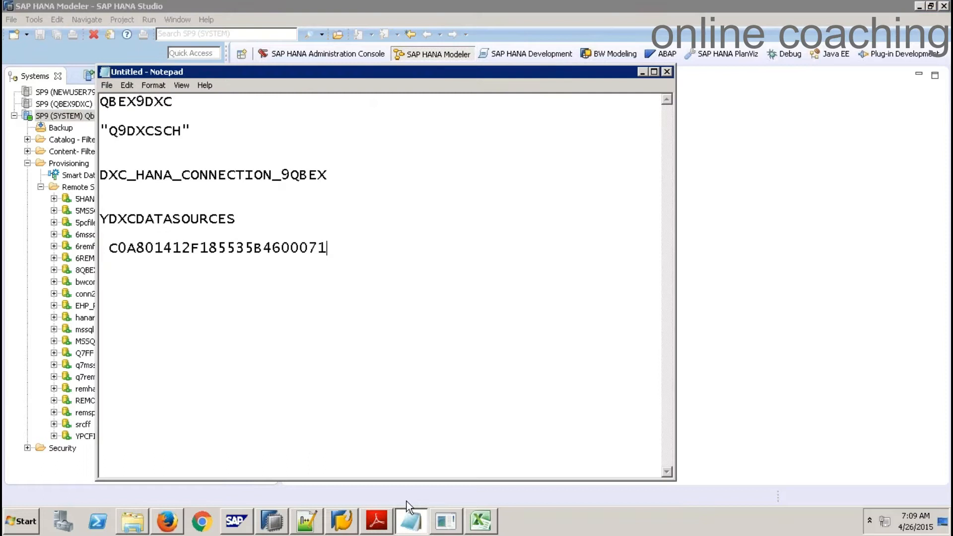
{"action": "left_click_drag", "start_coordinate": [383, 262], "coordinate": [60, 48]}
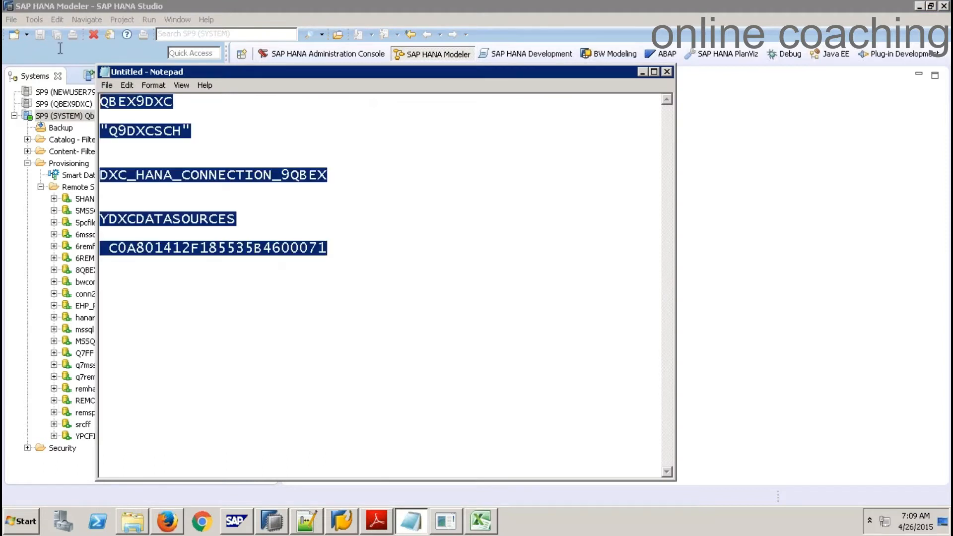
{"action": "key", "text": "Delete"}
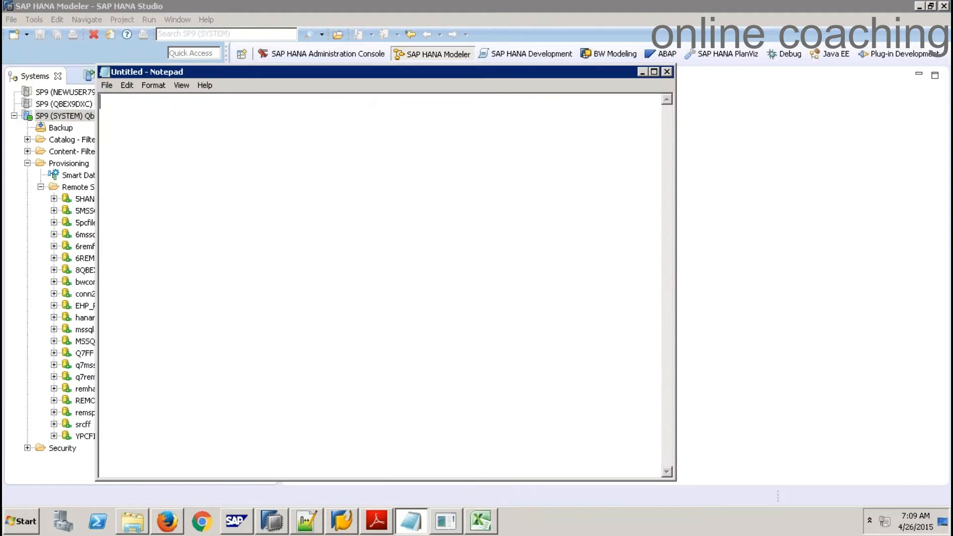
{"action": "type", "text": "Case 1: SDA "}
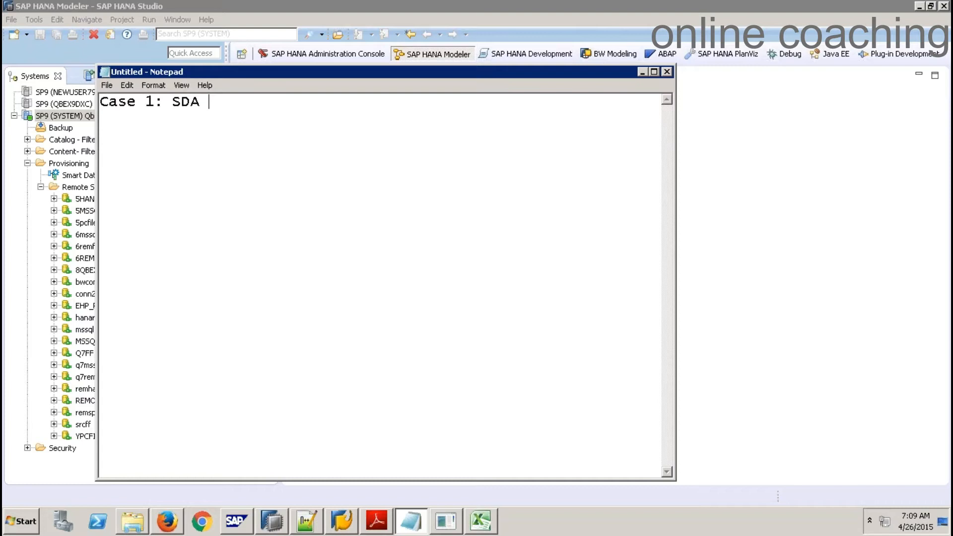
{"action": "type", "text": "Create remot"}
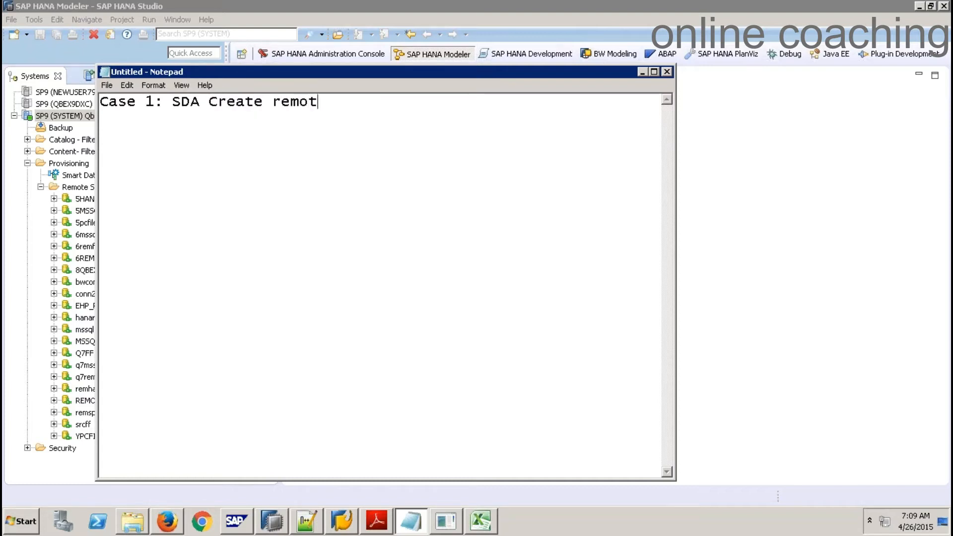
{"action": "type", "text": "e Connecti"}
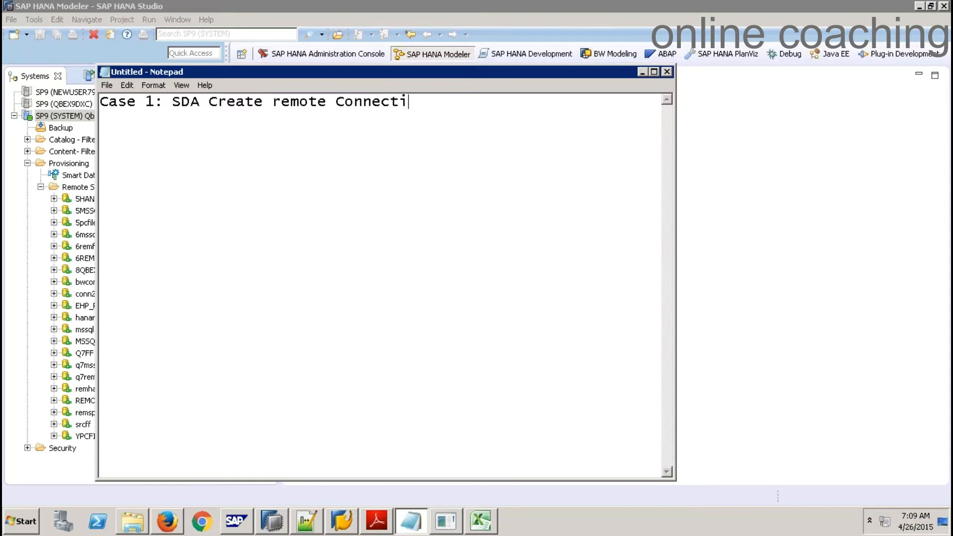
{"action": "type", "text": "on to SAP ECC:"}
{"action": "key", "text": "Return"}
{"action": "type", "text": "-------------------------------------------------"}
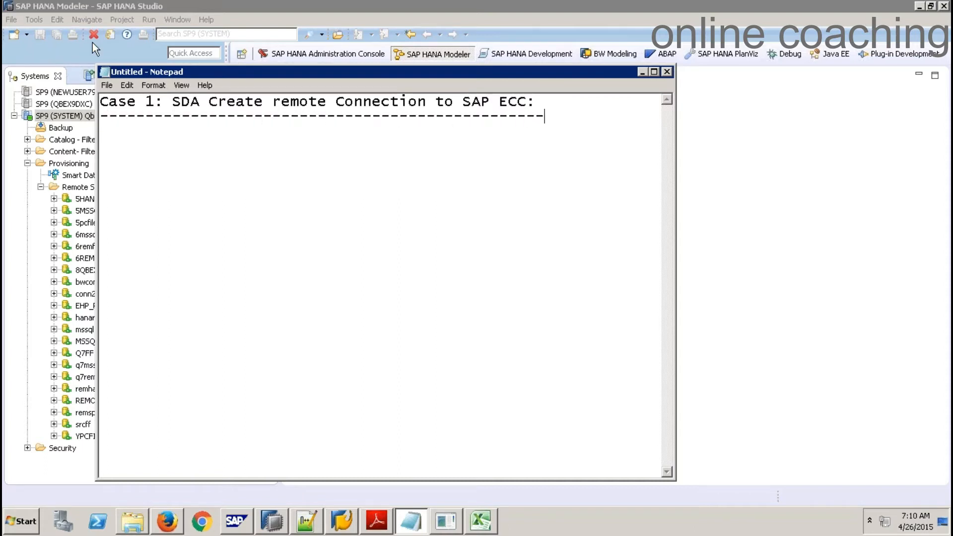
{"action": "left_click", "coordinate": [744, 149]}
{"action": "left_click", "coordinate": [343, 522]}
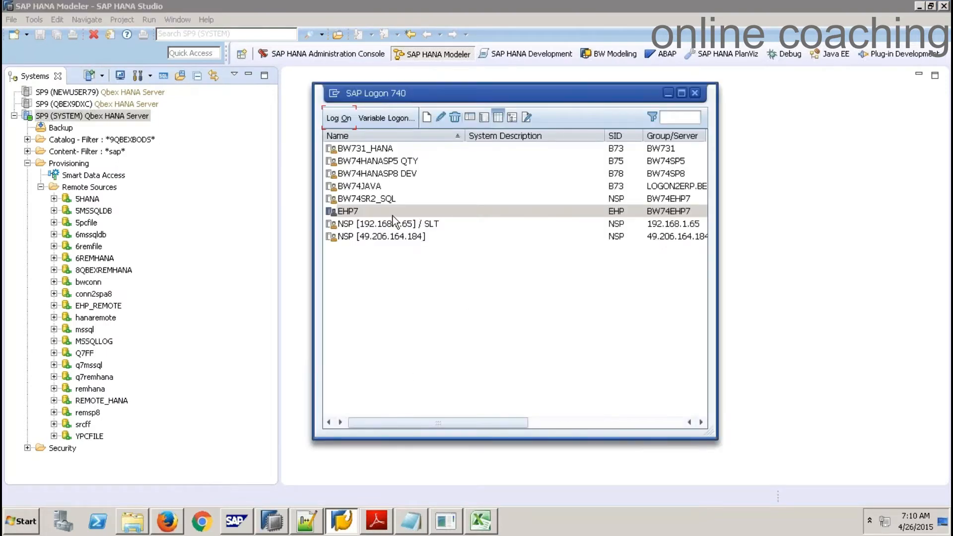
Log on to the EHP7 system in SAP Logon with the user name and password
{"action": "left_click", "coordinate": [343, 213]}
{"action": "left_click", "coordinate": [332, 122]}
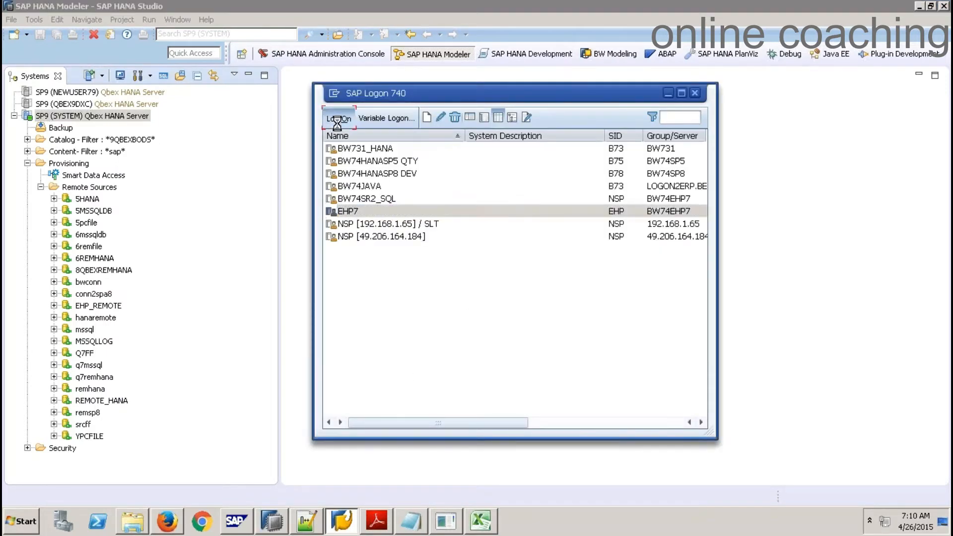
{"action": "key", "text": "Tab"}
{"action": "key", "text": "Return"}
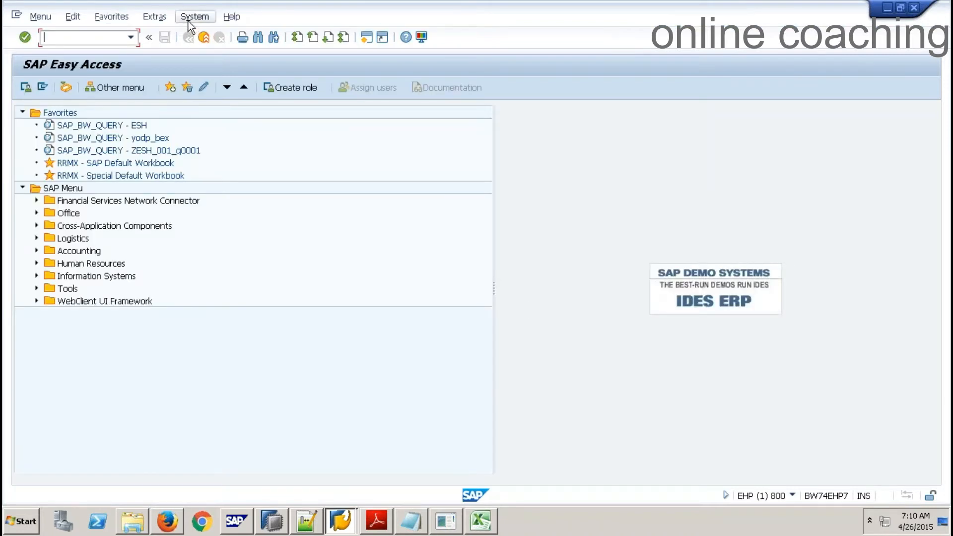
Check System Status for the MSSQL database and component support package levels
{"action": "left_click", "coordinate": [195, 16]}
{"action": "left_click", "coordinate": [242, 204]}
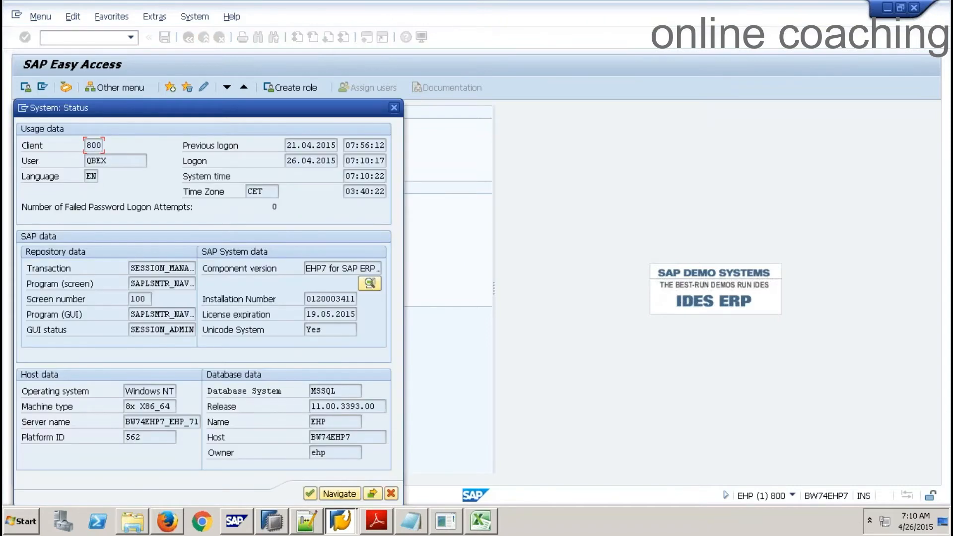
{"action": "left_click_drag", "start_coordinate": [340, 393], "coordinate": [299, 393]}
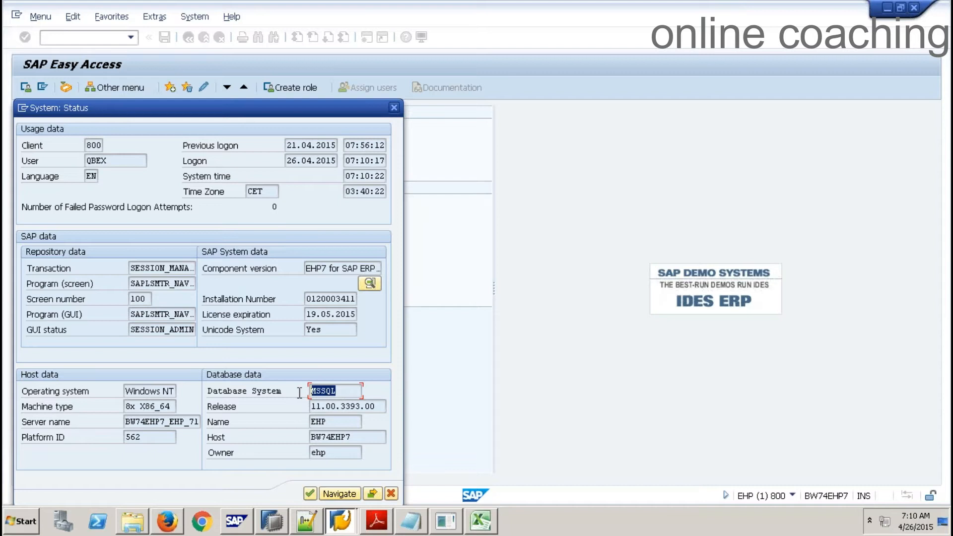
{"action": "left_click", "coordinate": [372, 281]}
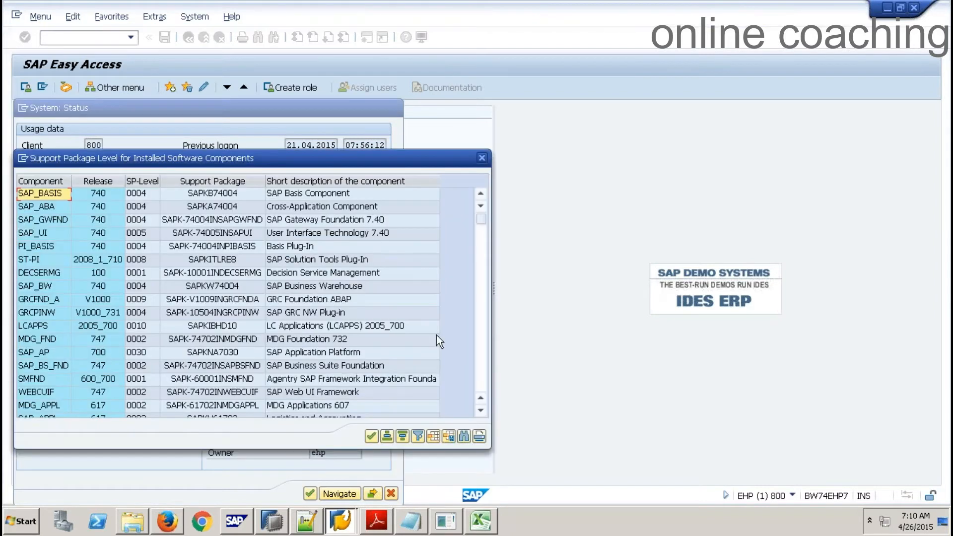
{"action": "left_click", "coordinate": [481, 158]}
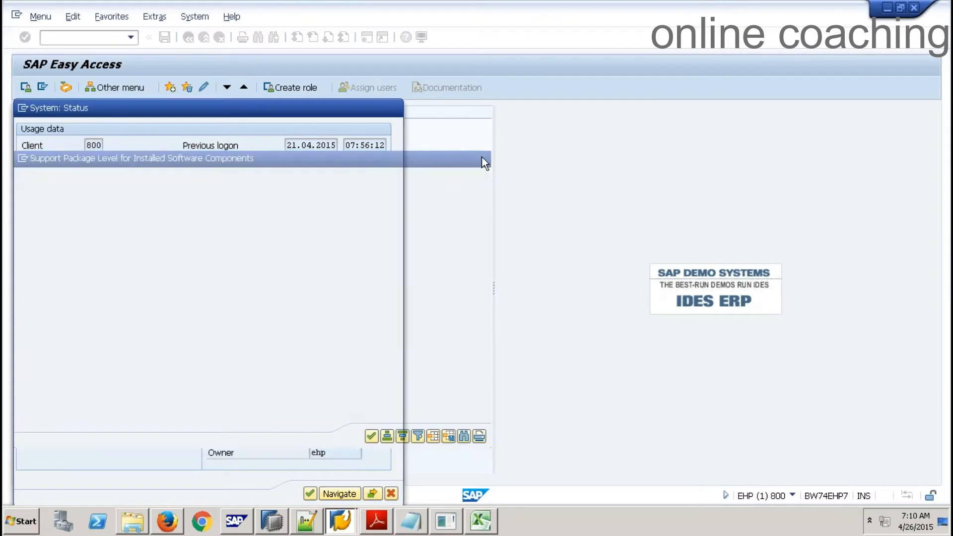
{"action": "left_click_drag", "start_coordinate": [338, 391], "coordinate": [289, 390]}
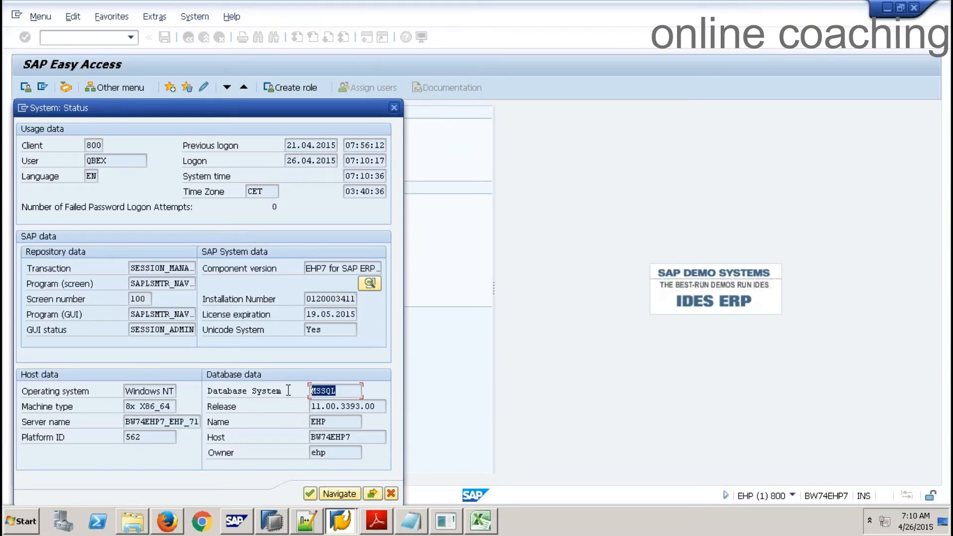
{"action": "left_click", "coordinate": [392, 493]}
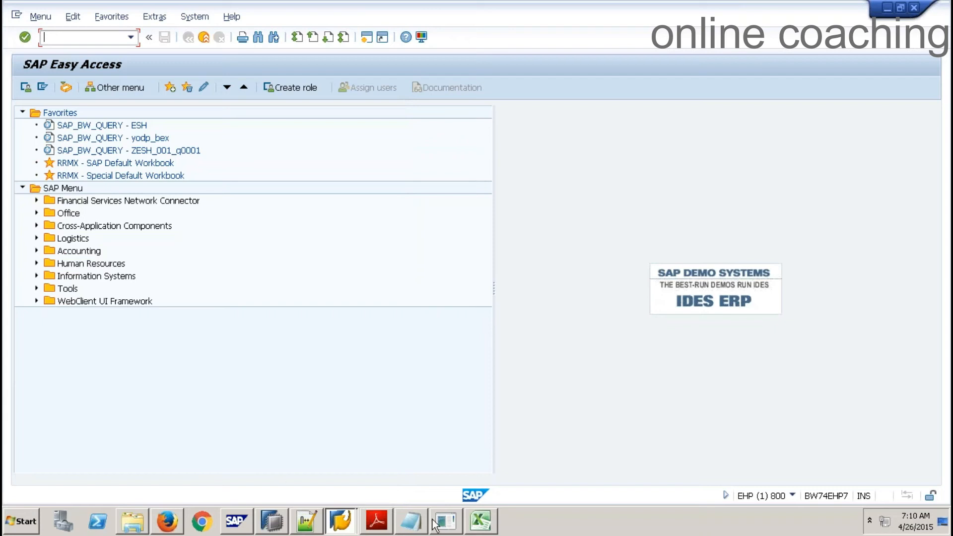
{"action": "left_click", "coordinate": [271, 521]}
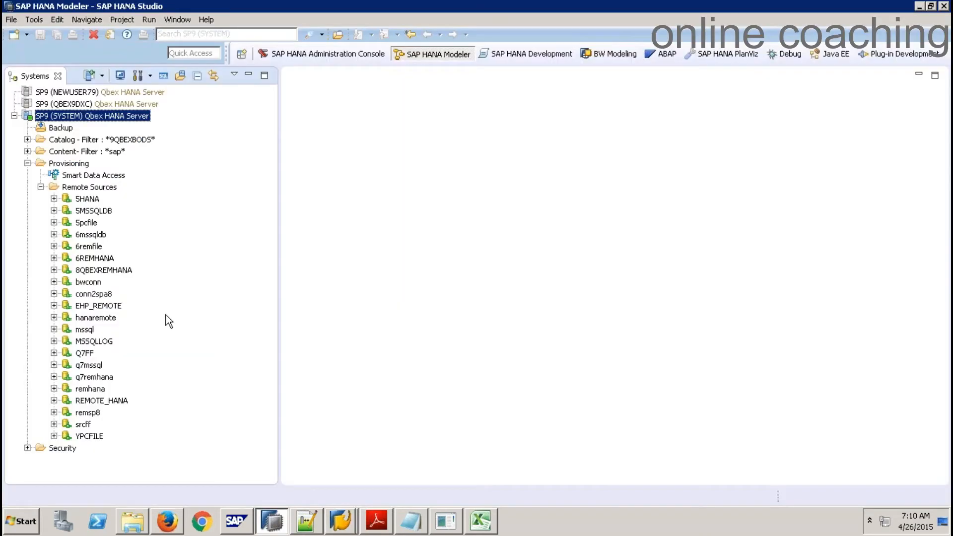
{"action": "left_click", "coordinate": [91, 306]}
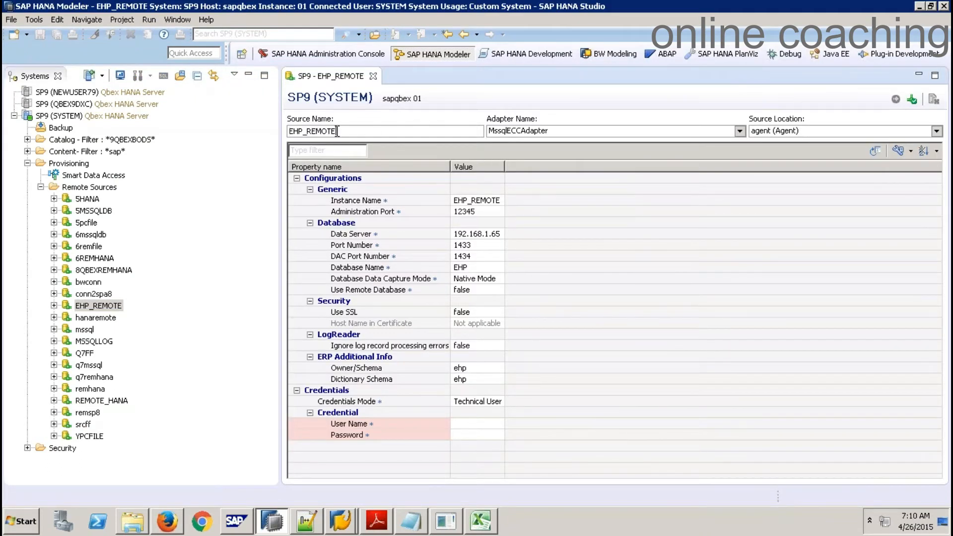
{"action": "left_click", "coordinate": [373, 76]}
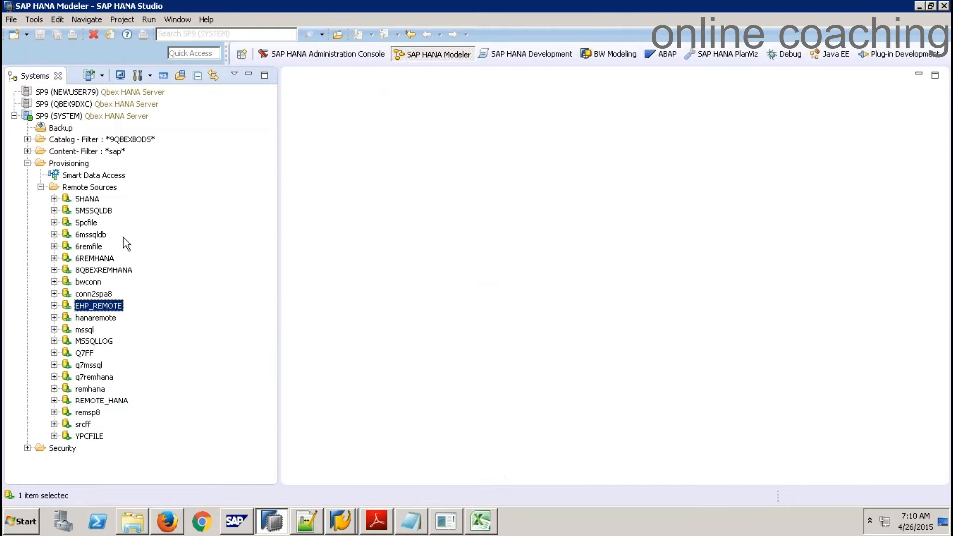
Collapse the tree and refresh the Remote Sources folder
{"action": "left_click", "coordinate": [41, 186]}
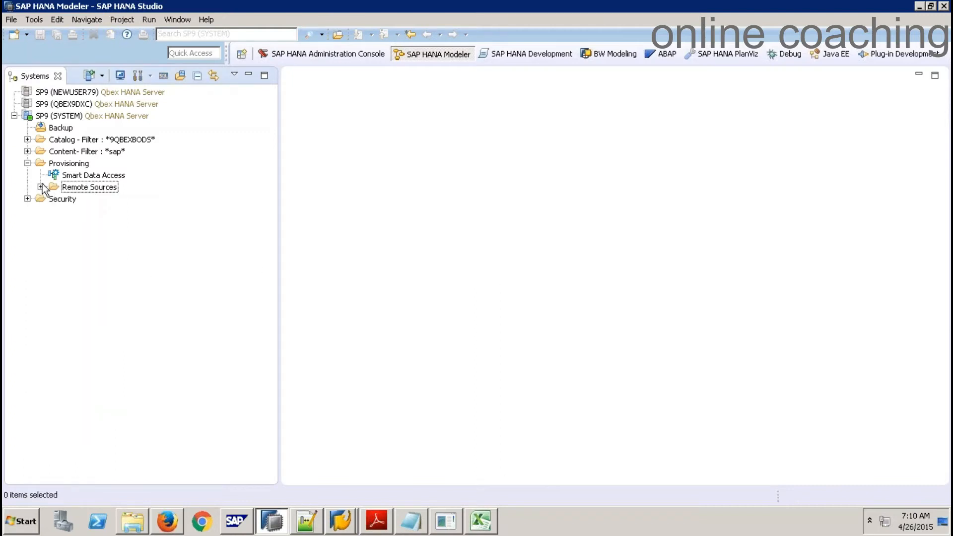
{"action": "left_click", "coordinate": [27, 164]}
{"action": "left_click", "coordinate": [27, 163]}
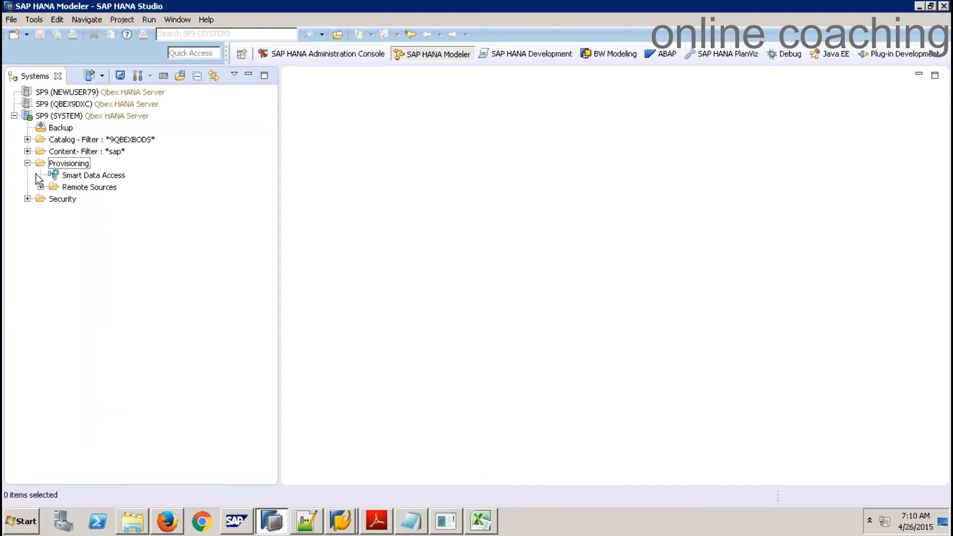
{"action": "left_click", "coordinate": [87, 188]}
{"action": "right_click", "coordinate": [87, 188]}
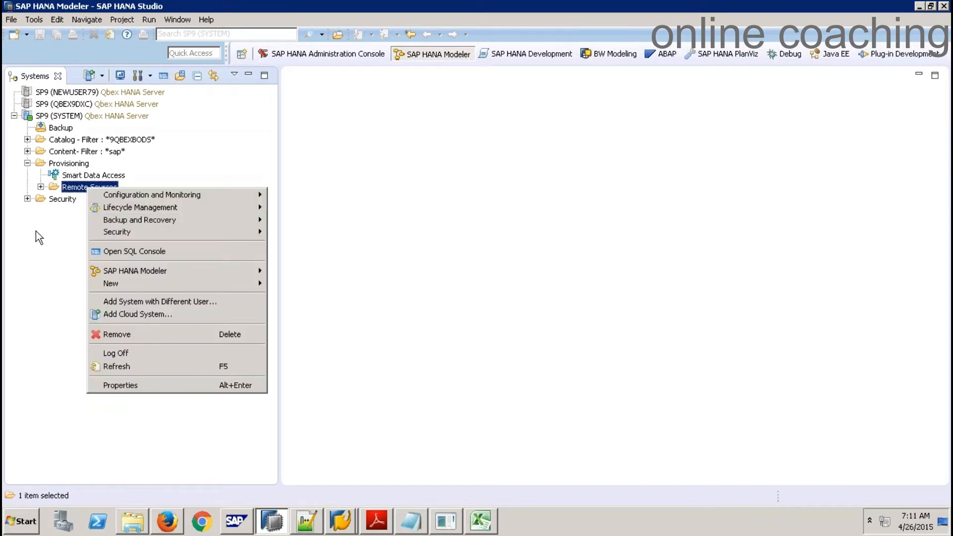
{"action": "left_click", "coordinate": [115, 367]}
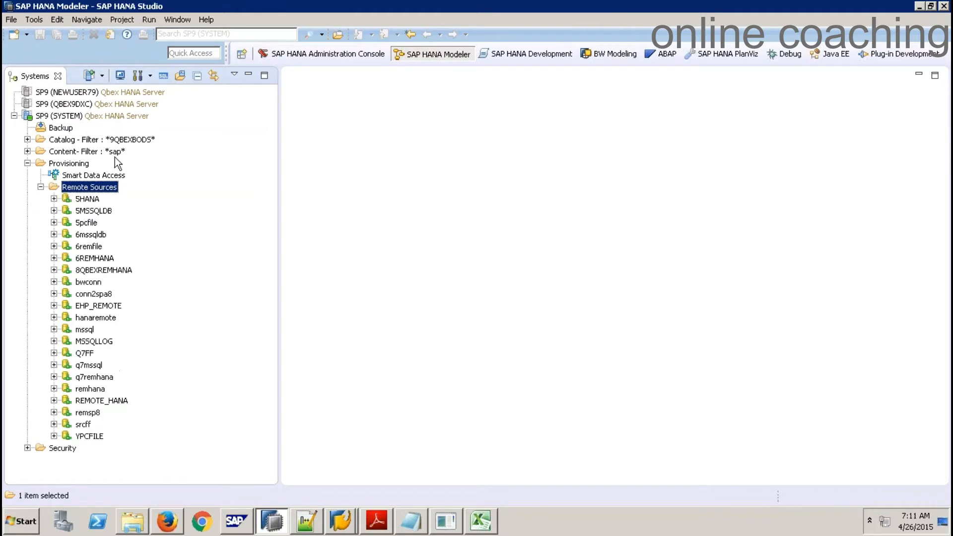
{"action": "right_click", "coordinate": [90, 187]}
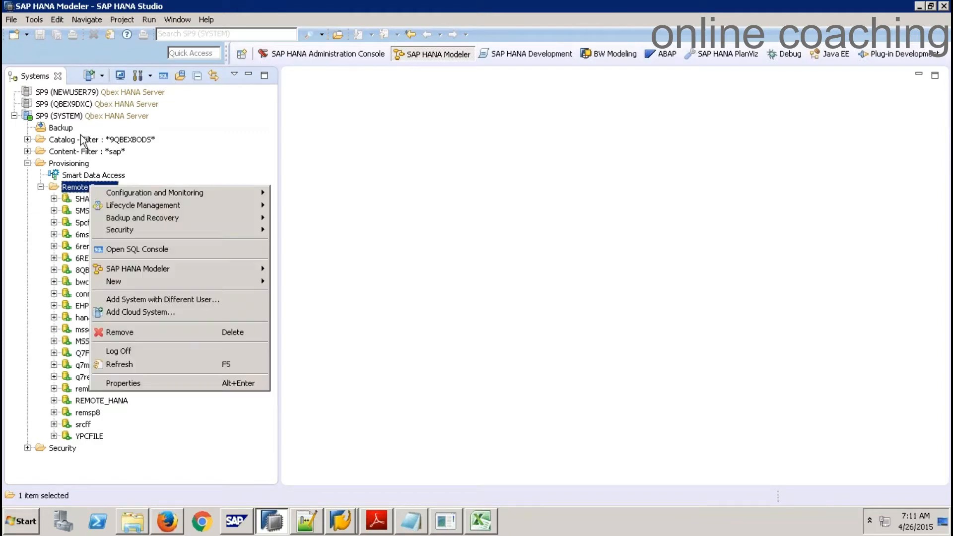
{"action": "left_click", "coordinate": [920, 7]}
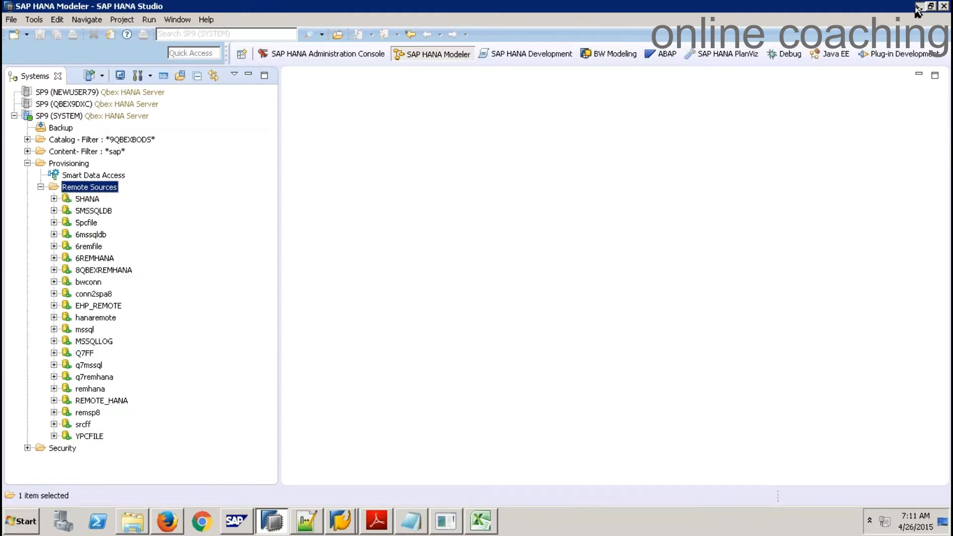
Refresh the SP9 (SYSTEM) system and expand Provisioning again
{"action": "left_click", "coordinate": [921, 6]}
{"action": "left_click", "coordinate": [257, 529]}
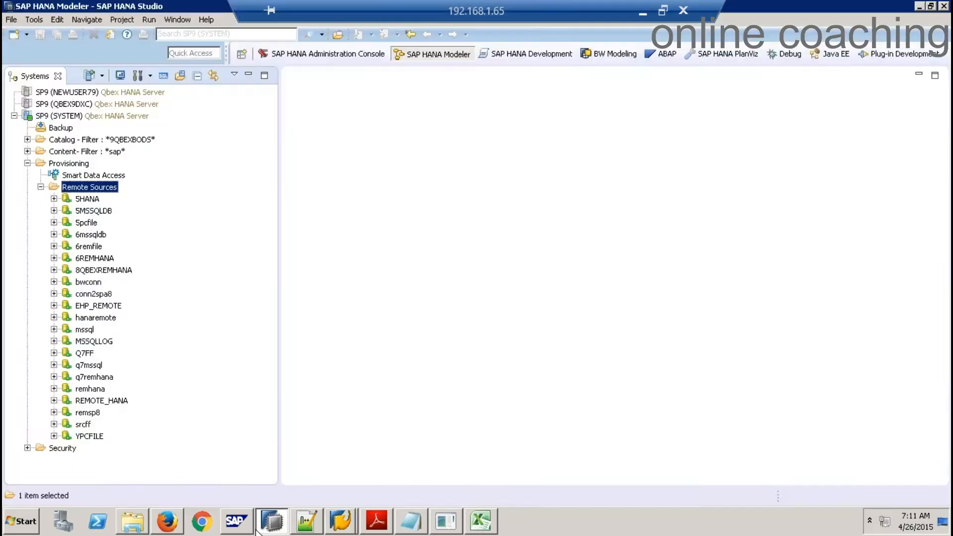
{"action": "right_click", "coordinate": [105, 188]}
{"action": "right_click", "coordinate": [68, 116]}
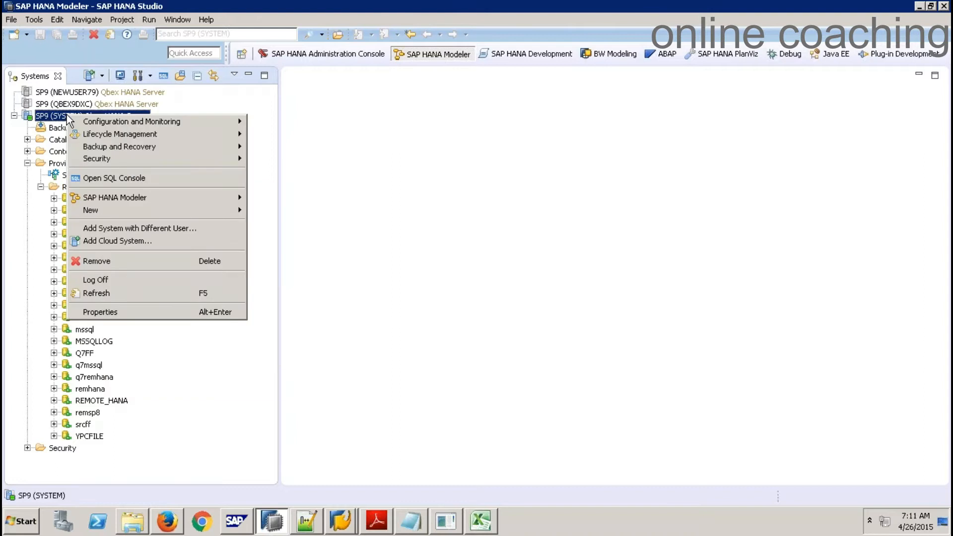
{"action": "left_click", "coordinate": [108, 294]}
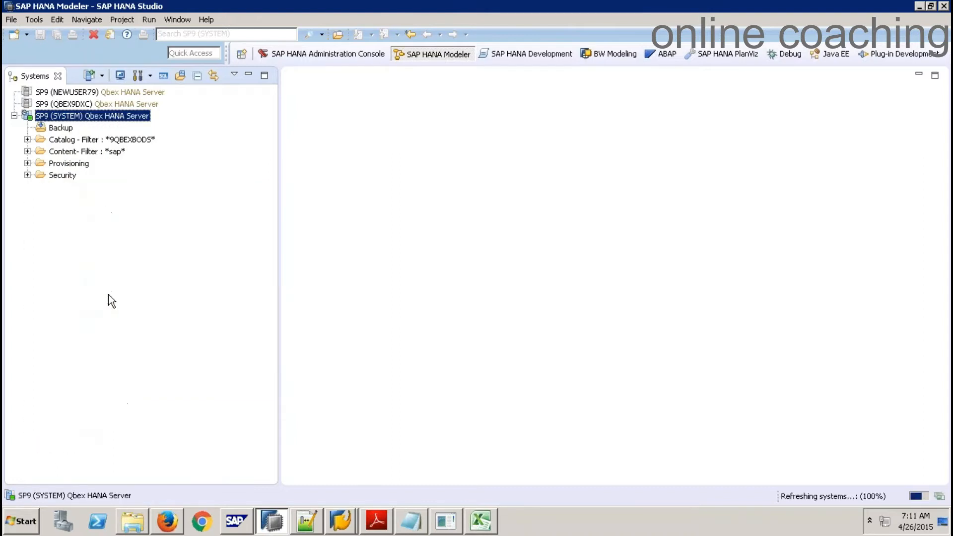
{"action": "double_click", "coordinate": [60, 165]}
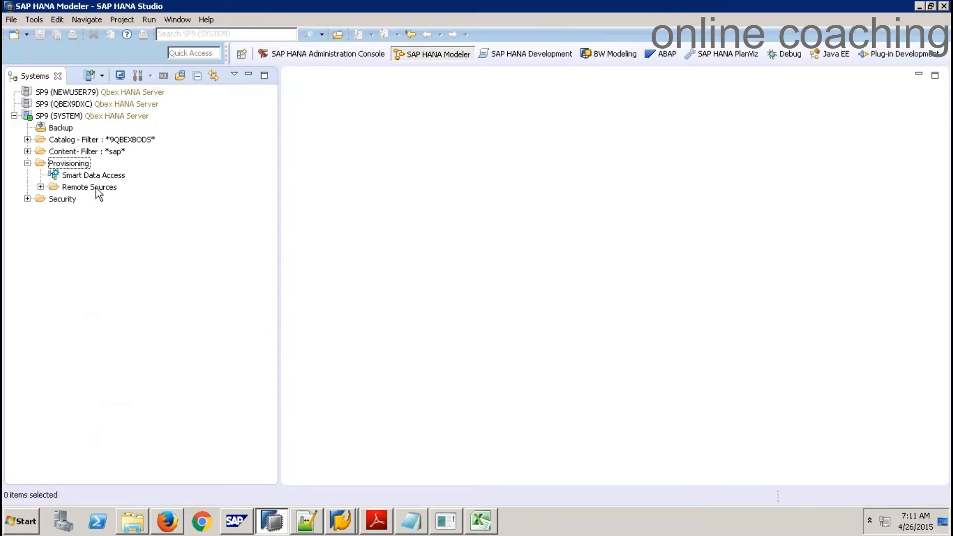
Draft a remote source 'fsdadf' using MssqlECCAdapter, then close it without saving
{"action": "right_click", "coordinate": [97, 188]}
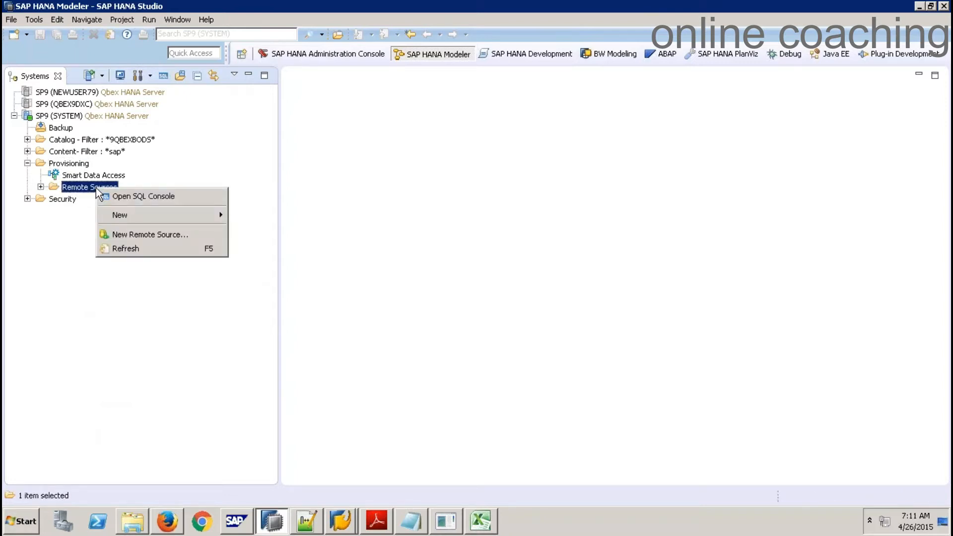
{"action": "left_click", "coordinate": [163, 235]}
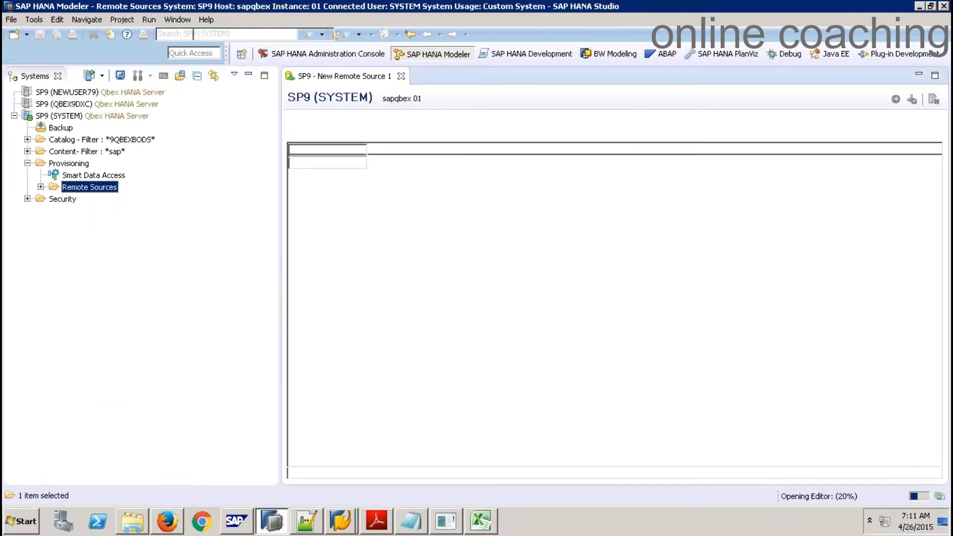
{"action": "type", "text": "fsdadf"}
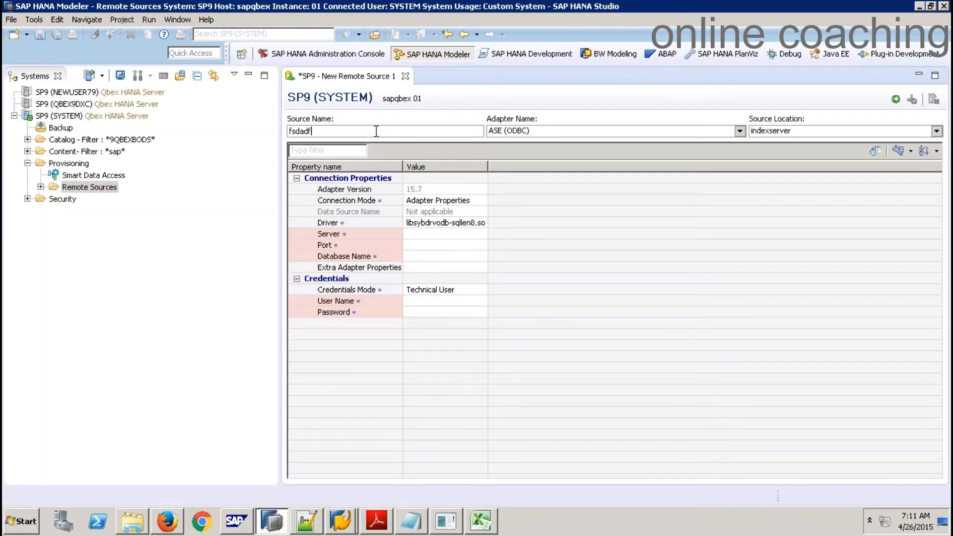
{"action": "left_click", "coordinate": [737, 133]}
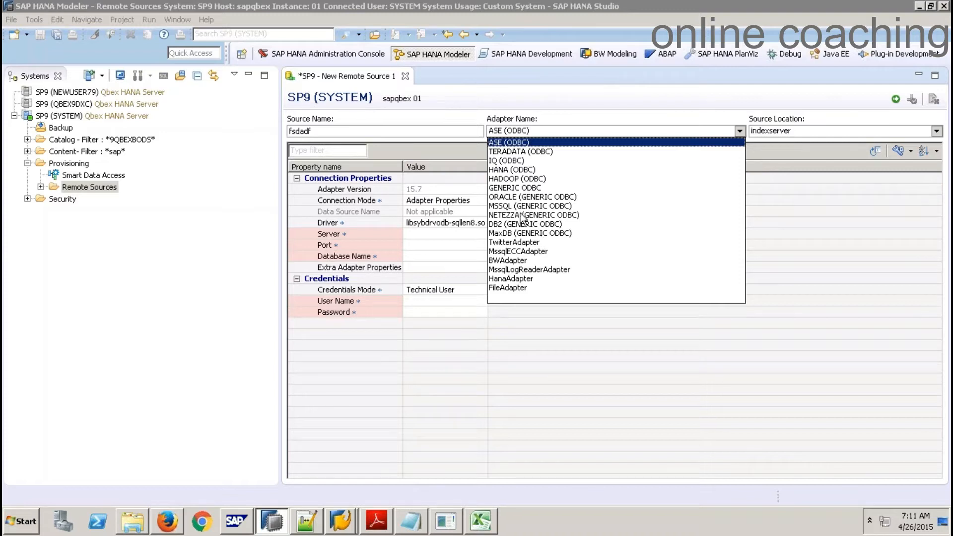
{"action": "left_click", "coordinate": [519, 251]}
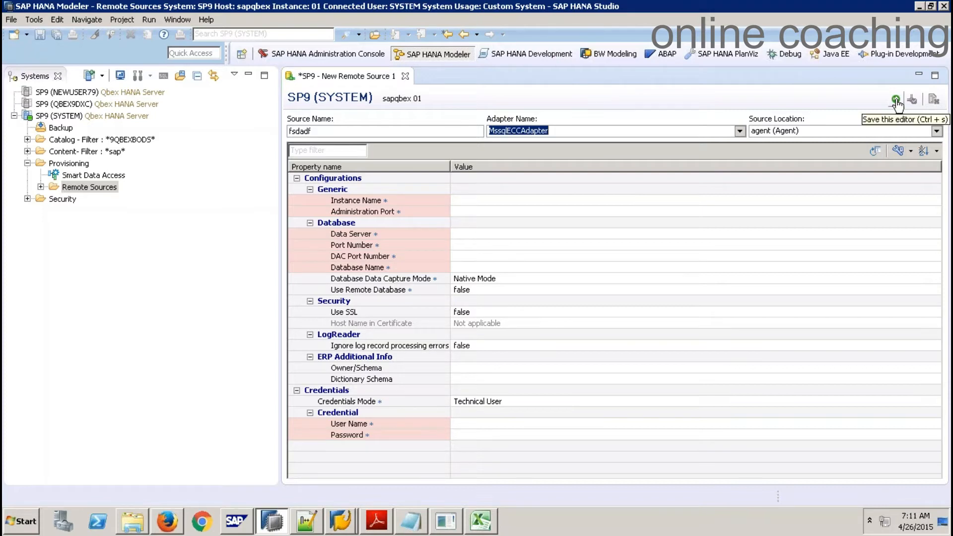
{"action": "left_click", "coordinate": [405, 77]}
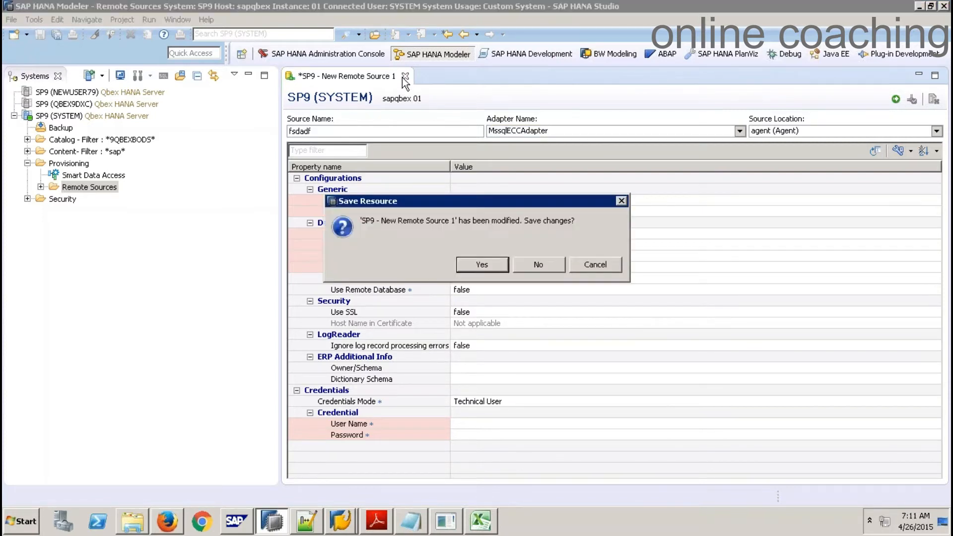
{"action": "left_click", "coordinate": [539, 265]}
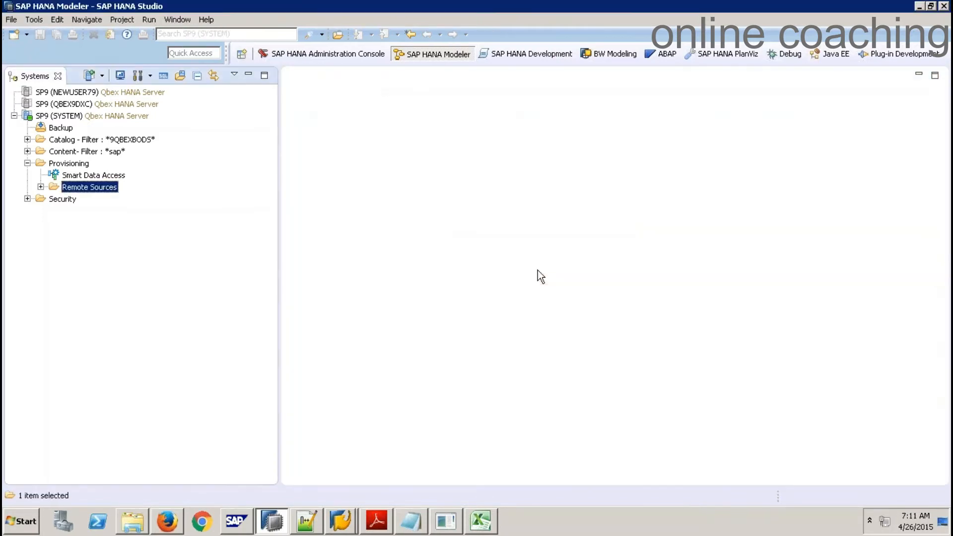
Open EHP_REMOTE's settings from Provisioning > Remote Sources and select its source name
{"action": "left_click", "coordinate": [41, 187]}
{"action": "left_click", "coordinate": [99, 306]}
{"action": "double_click", "coordinate": [99, 305]}
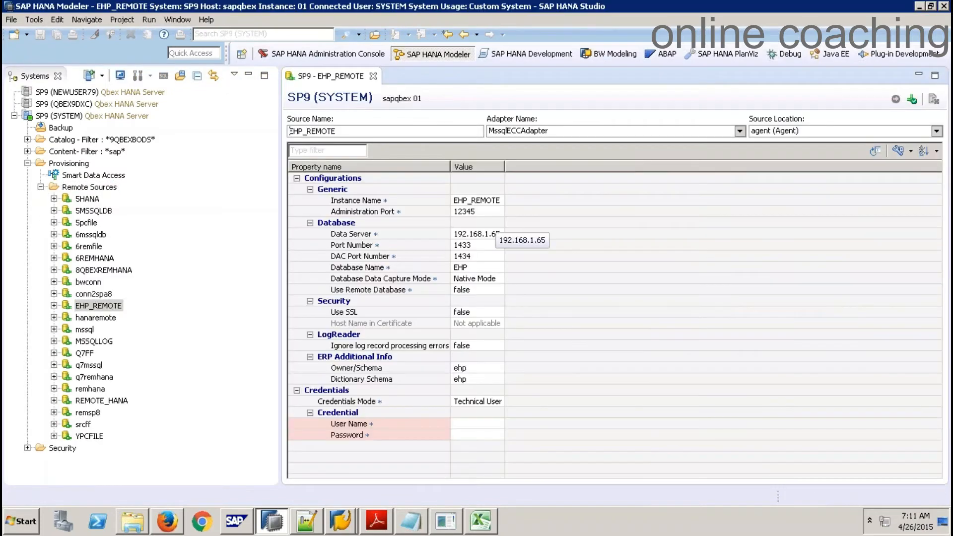
{"action": "left_click_drag", "start_coordinate": [360, 129], "coordinate": [289, 130]}
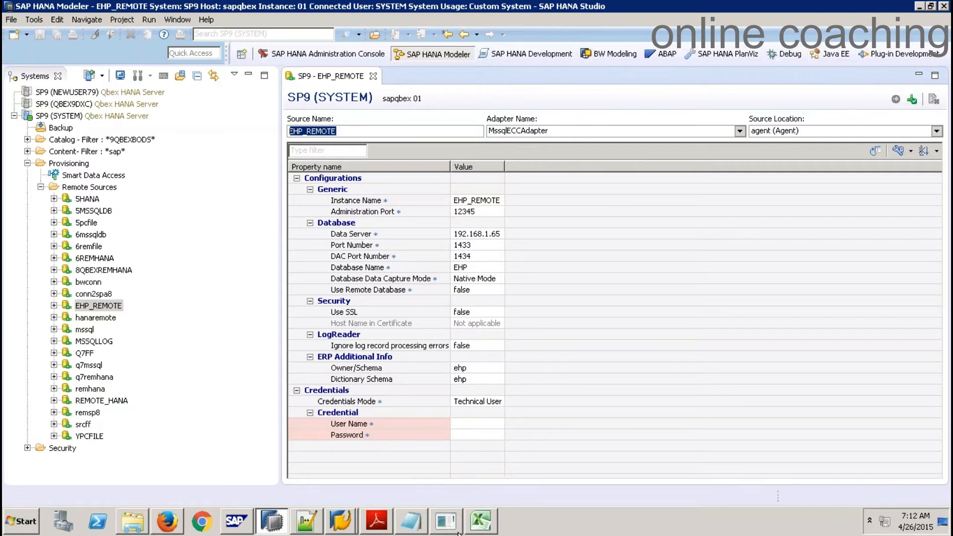
{"action": "left_click", "coordinate": [447, 522]}
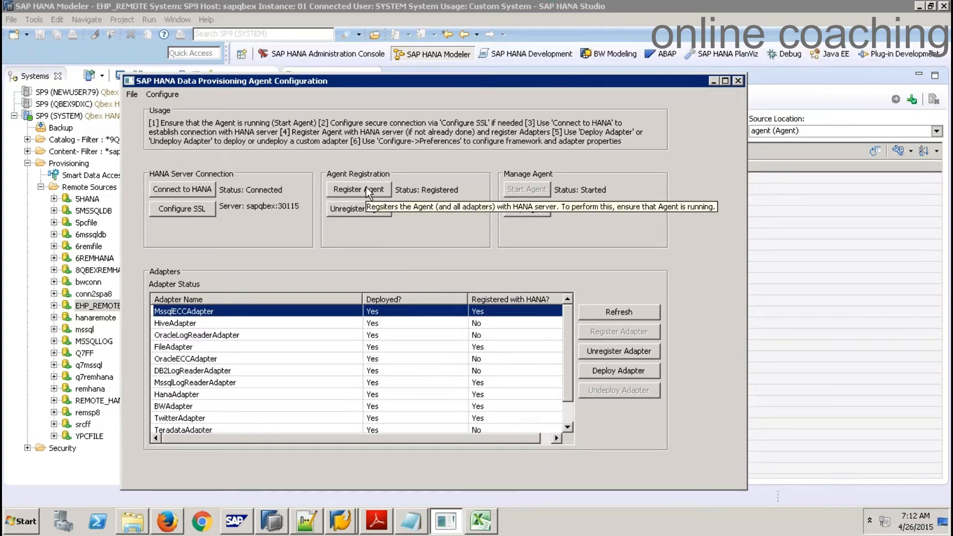
Check MssqlECCAdapter is registered, then go back to the EHP_REMOTE settings
{"action": "left_click", "coordinate": [771, 153]}
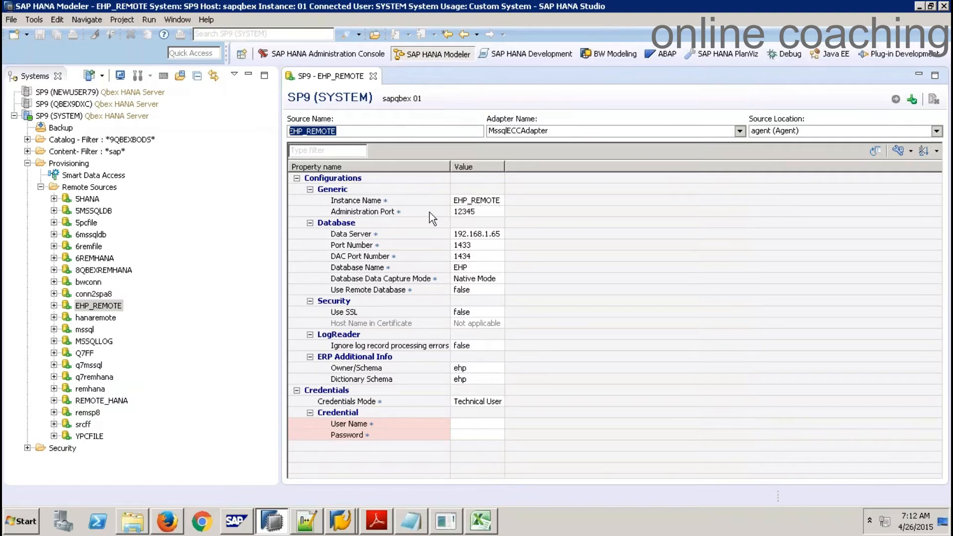
Review EHP_REMOTE's server 192.168.1.65, port 1433, DAC port, database EHP, schemas ehp, then close it
{"action": "left_click", "coordinate": [487, 235]}
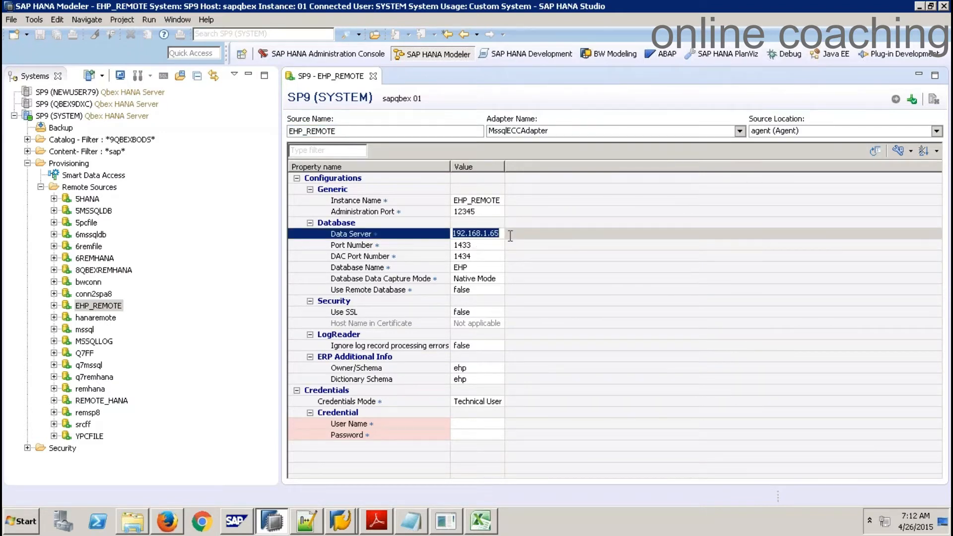
{"action": "left_click", "coordinate": [477, 248]}
{"action": "left_click", "coordinate": [479, 254]}
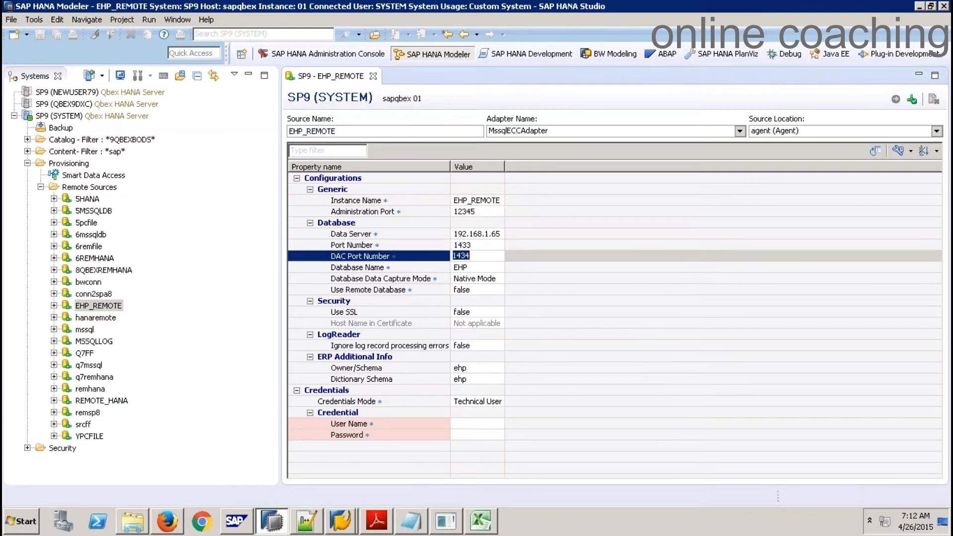
{"action": "left_click", "coordinate": [472, 268]}
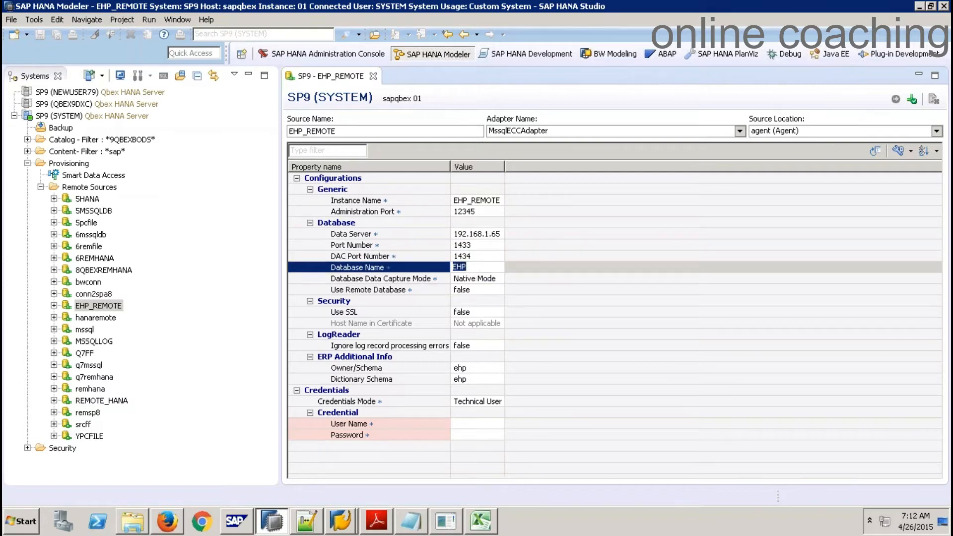
{"action": "left_click", "coordinate": [474, 366]}
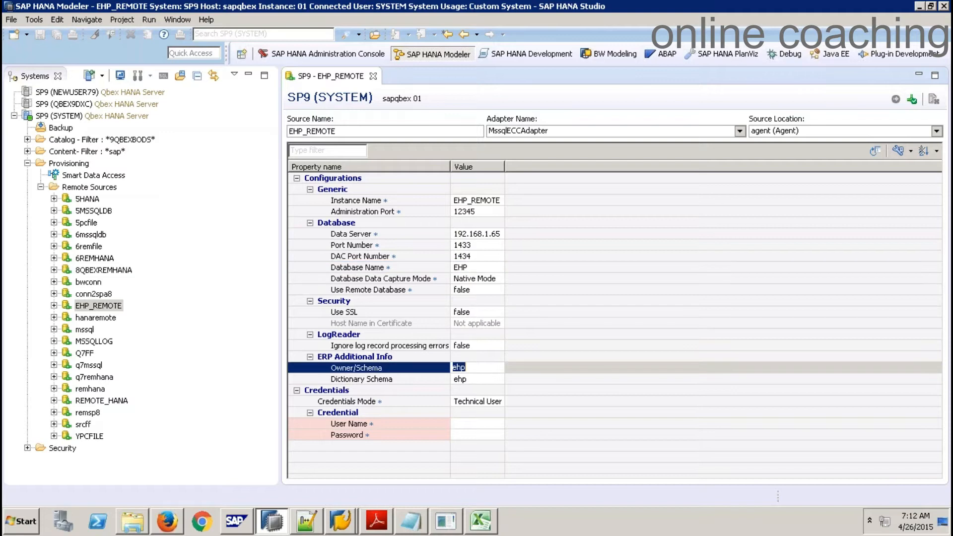
{"action": "left_click", "coordinate": [471, 379]}
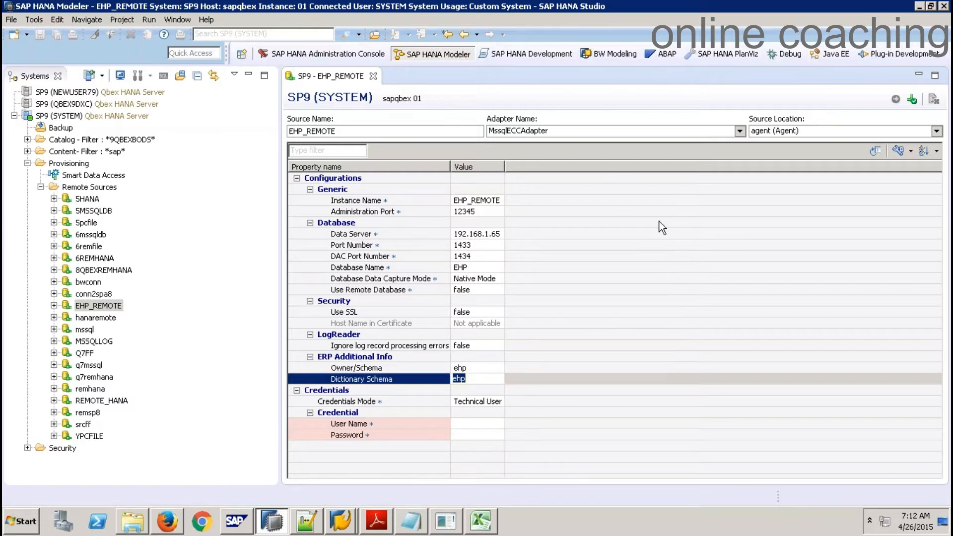
{"action": "left_click", "coordinate": [373, 77]}
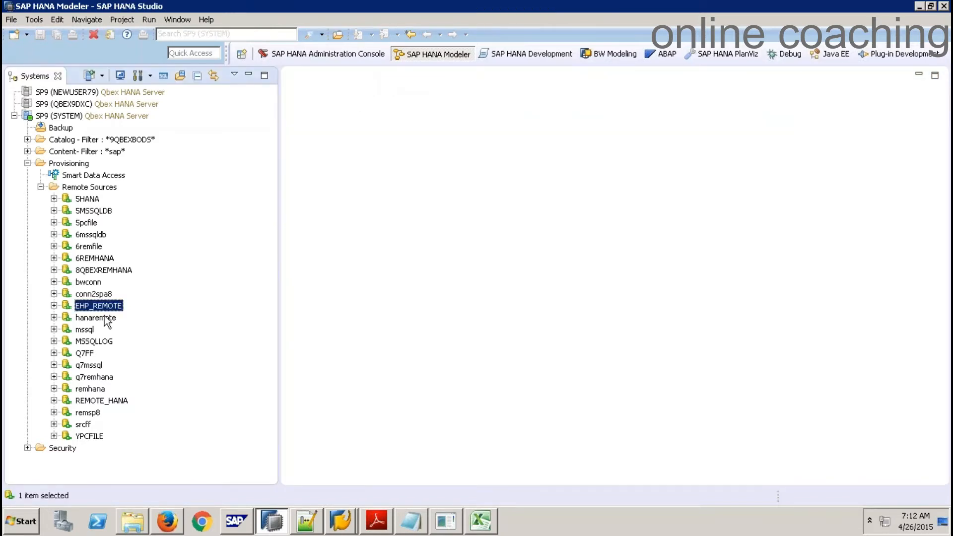
Expand EHP_REMOTE's Z_Tables folder and scroll down to select ZSALES - Sales Table
{"action": "left_click", "coordinate": [55, 305]}
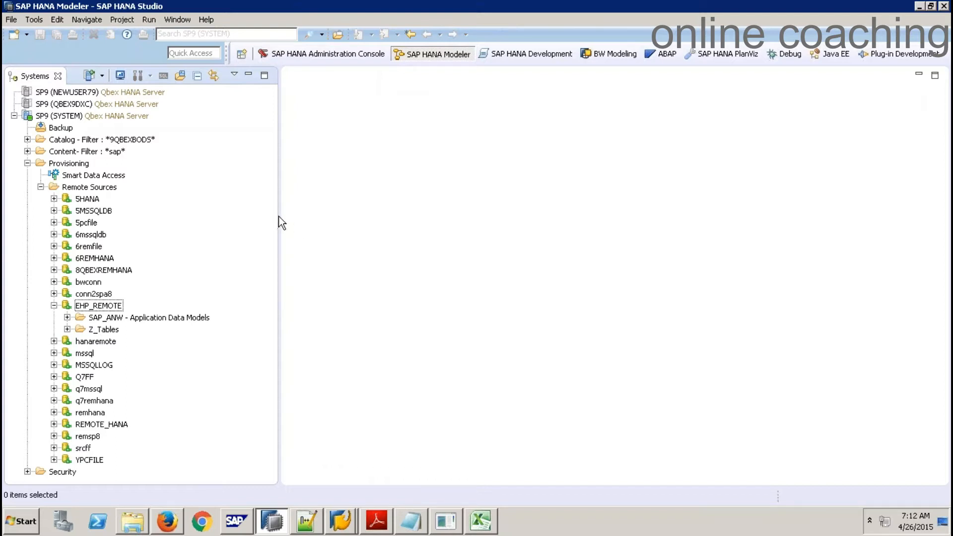
{"action": "left_click_drag", "start_coordinate": [279, 216], "coordinate": [294, 226]}
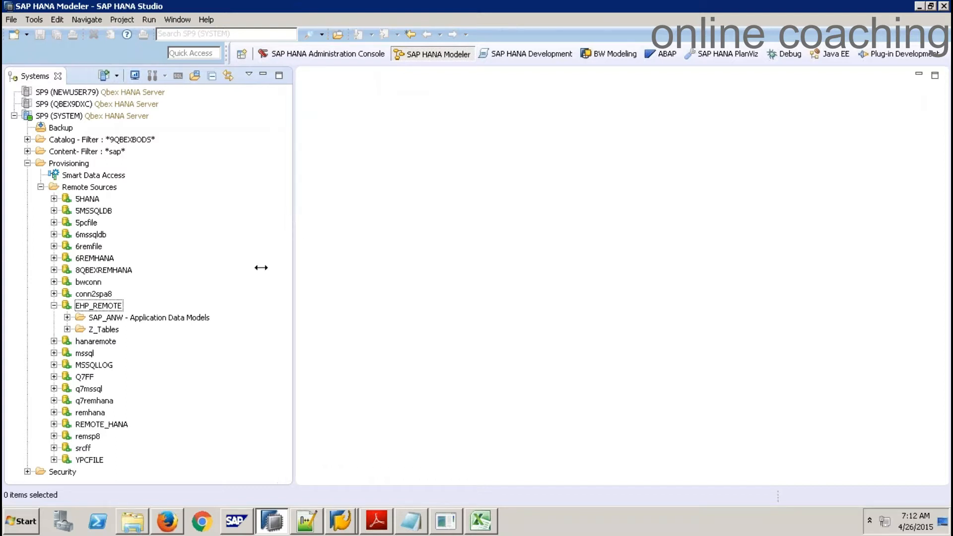
{"action": "left_click", "coordinate": [67, 330]}
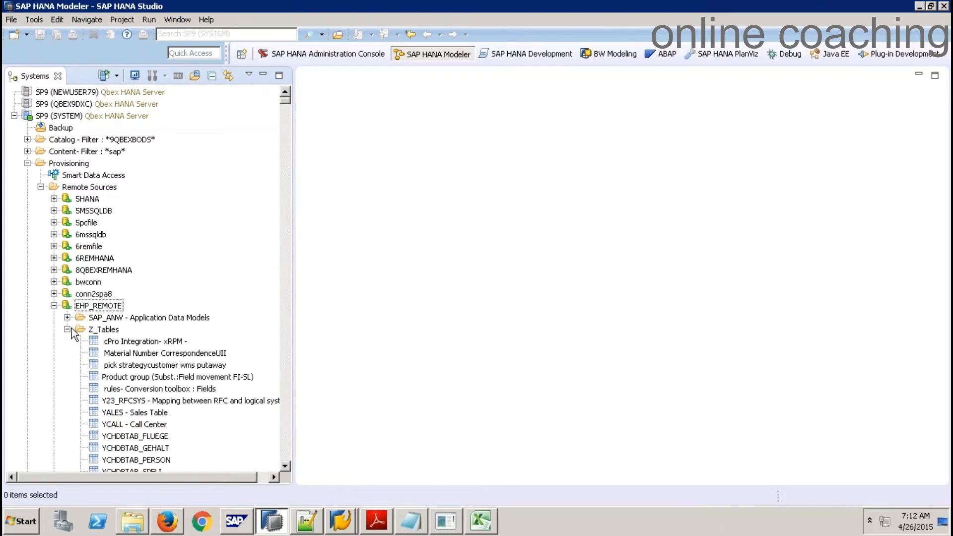
{"action": "left_click_drag", "start_coordinate": [288, 218], "coordinate": [291, 264]}
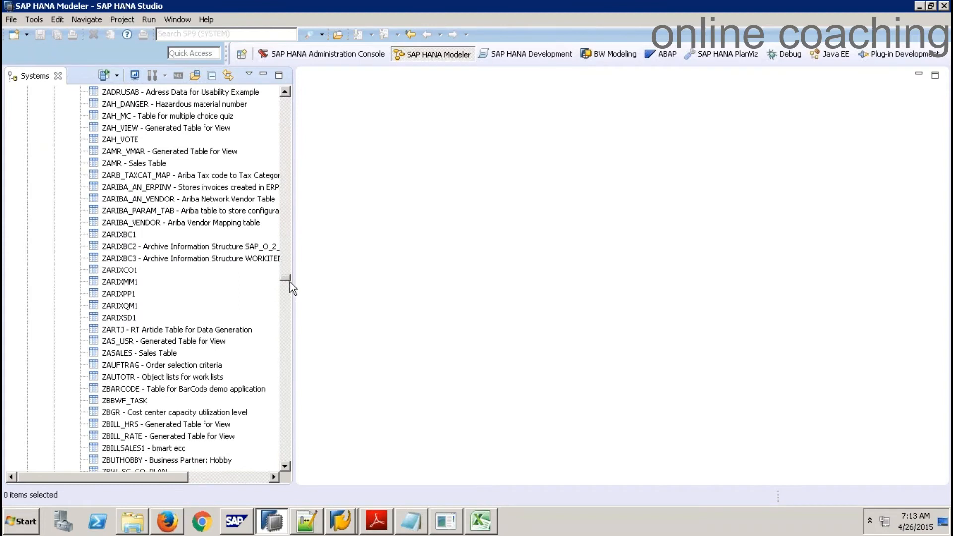
{"action": "left_click_drag", "start_coordinate": [288, 306], "coordinate": [287, 406]}
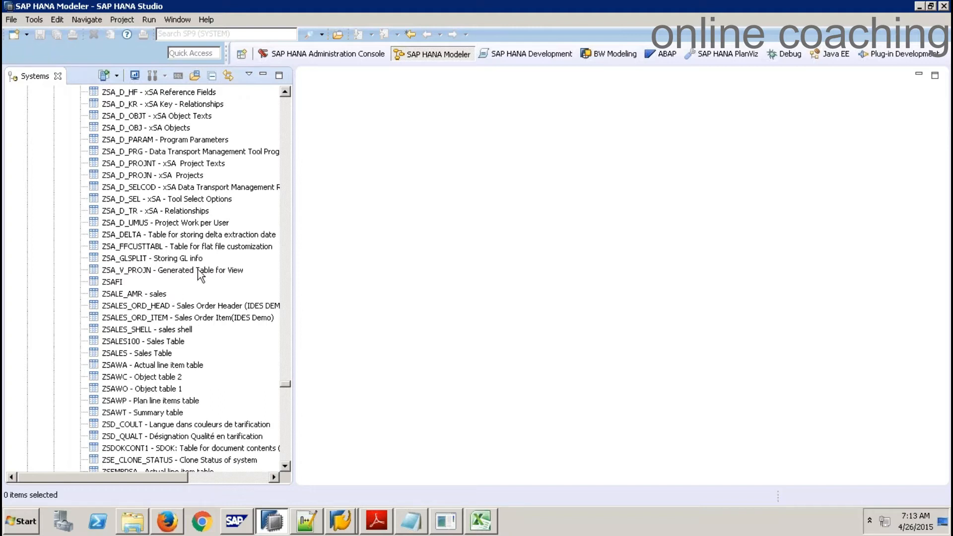
{"action": "left_click", "coordinate": [125, 355]}
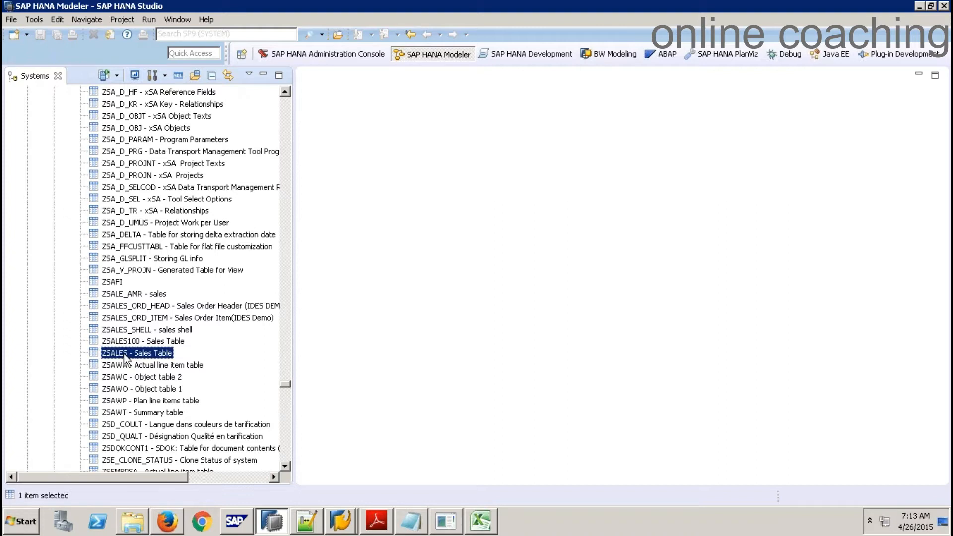
{"action": "left_click", "coordinate": [343, 522]}
Display the ZSALES table definition in the ABAP Dictionary via SE11
{"action": "left_click", "coordinate": [340, 491]}
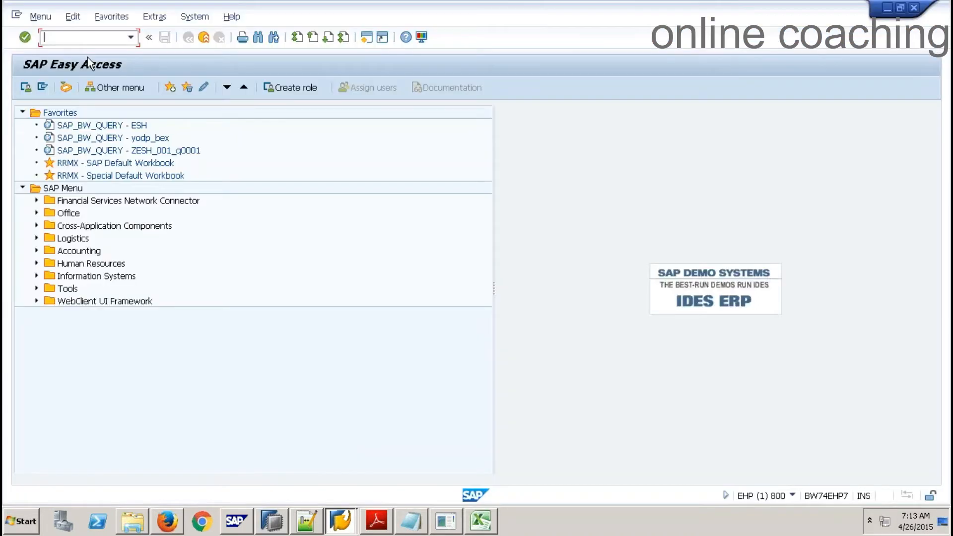
{"action": "type", "text": "se11"}
{"action": "key", "text": "Return"}
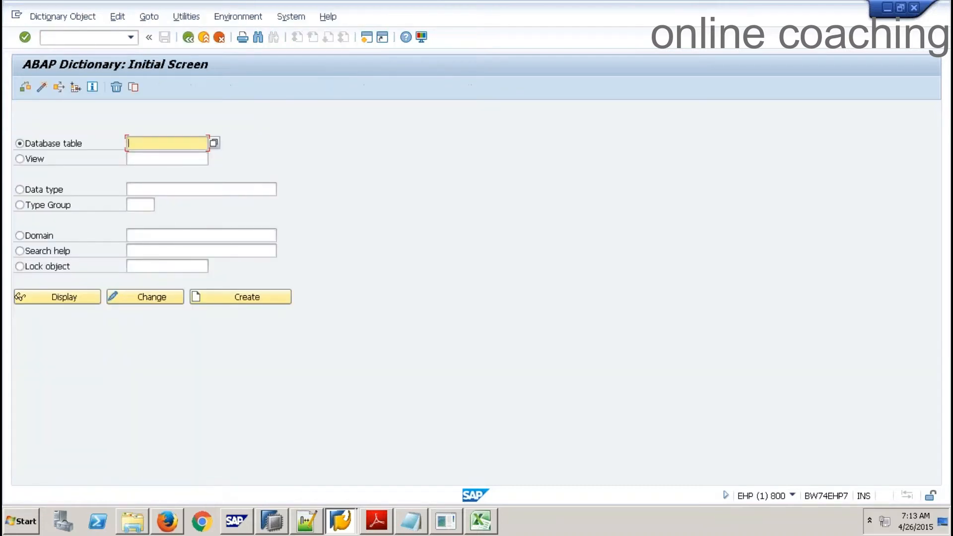
{"action": "type", "text": "ZSALES"}
{"action": "key", "text": "Return"}
{"action": "left_click", "coordinate": [75, 301]}
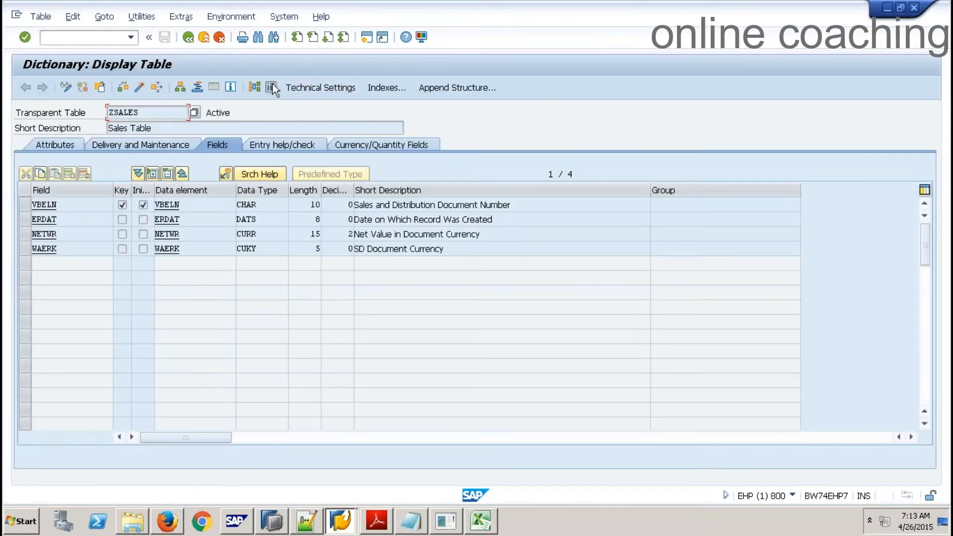
List the ZSALES contents in the data browser and scroll through the 82 entries to document 102
{"action": "left_click", "coordinate": [272, 89]}
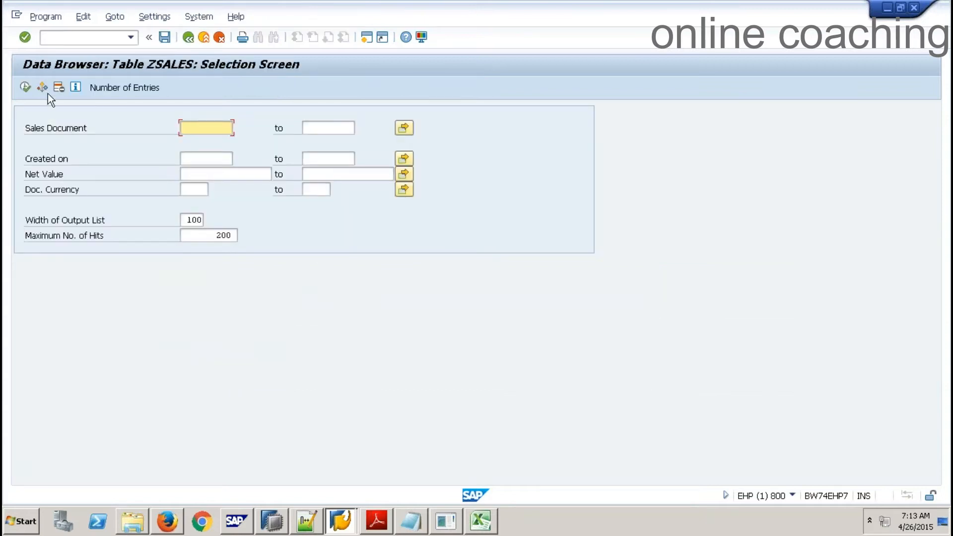
{"action": "left_click", "coordinate": [27, 85]}
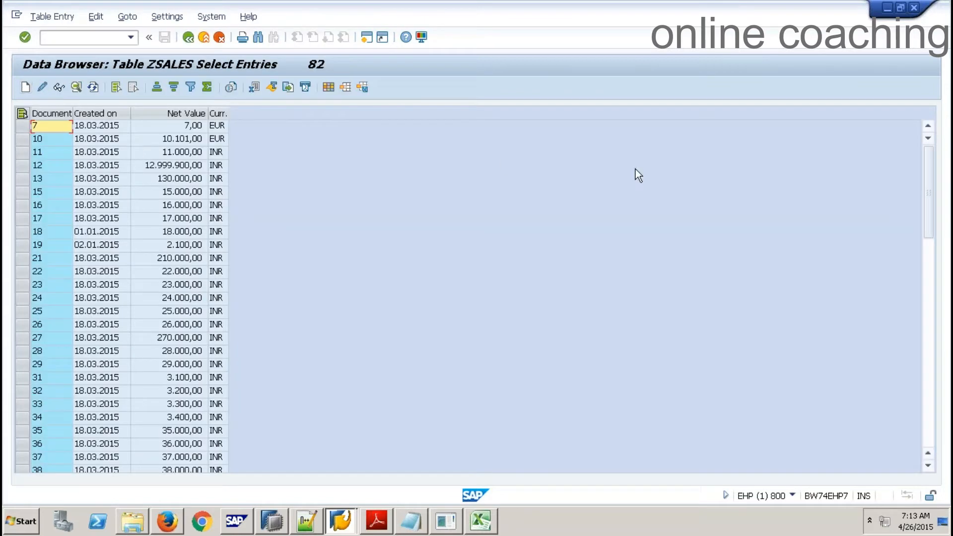
{"action": "left_click", "coordinate": [929, 340]}
{"action": "left_click", "coordinate": [929, 343]}
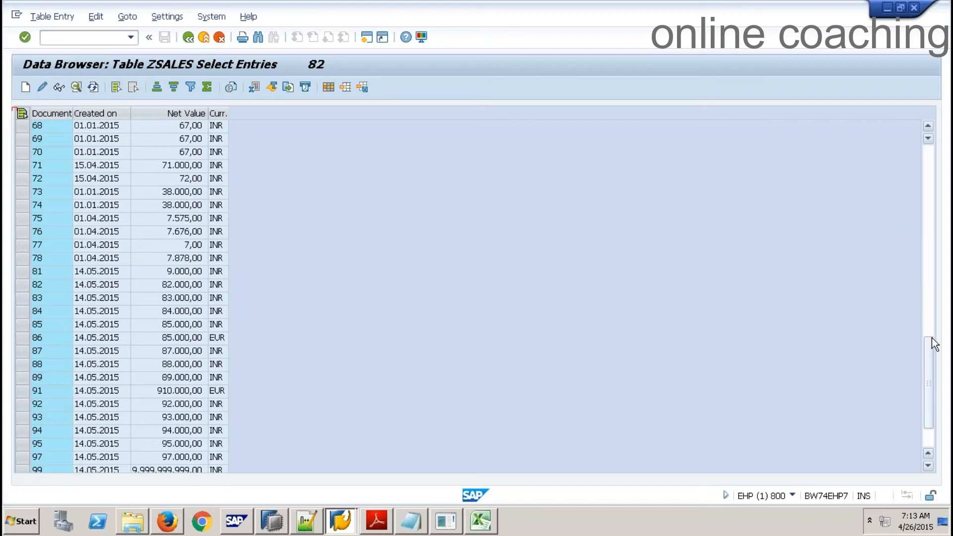
{"action": "left_click_drag", "start_coordinate": [932, 351], "coordinate": [926, 415]}
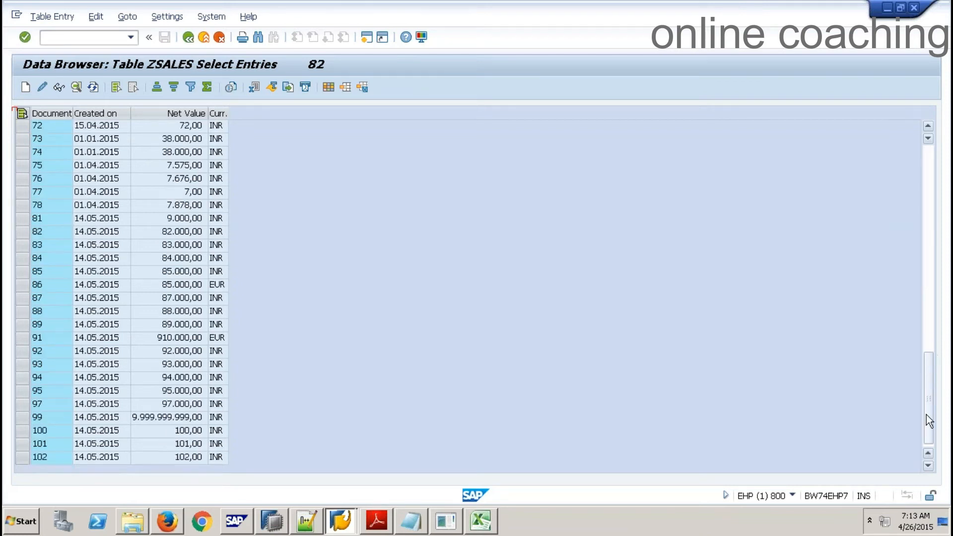
Back in HANA Studio, check the context menus of the ZSALES table and the SP9 (SYSTEM) connection
{"action": "key", "text": "alt+Tab"}
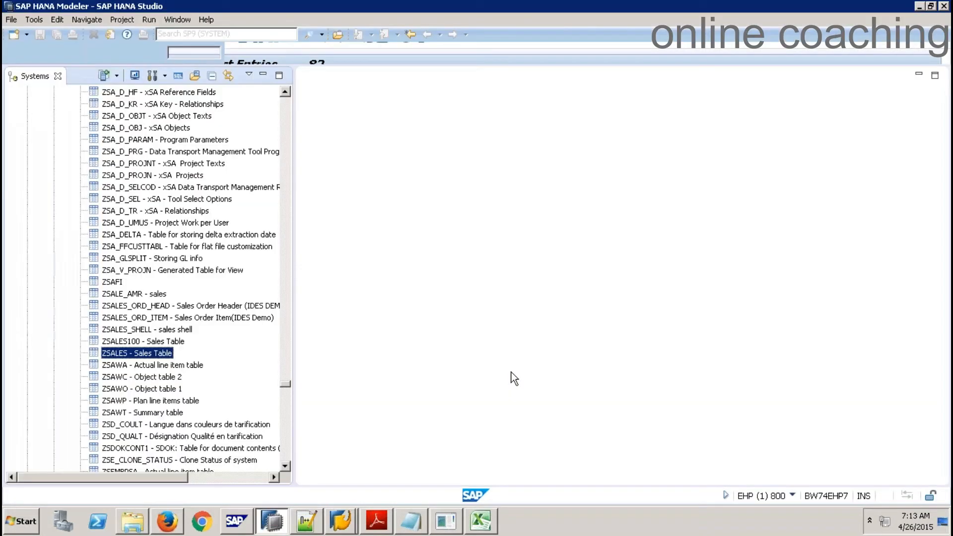
{"action": "right_click", "coordinate": [154, 356]}
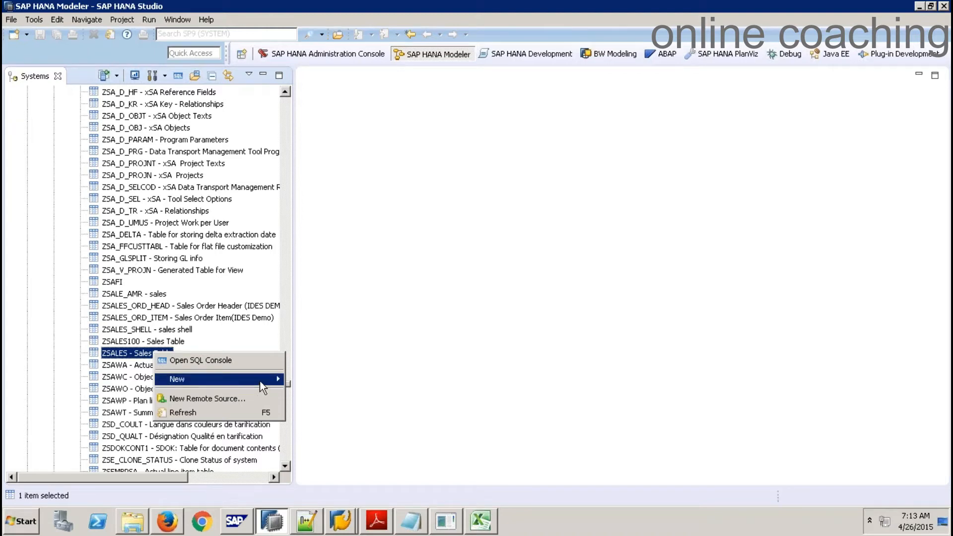
{"action": "left_click", "coordinate": [439, 329]}
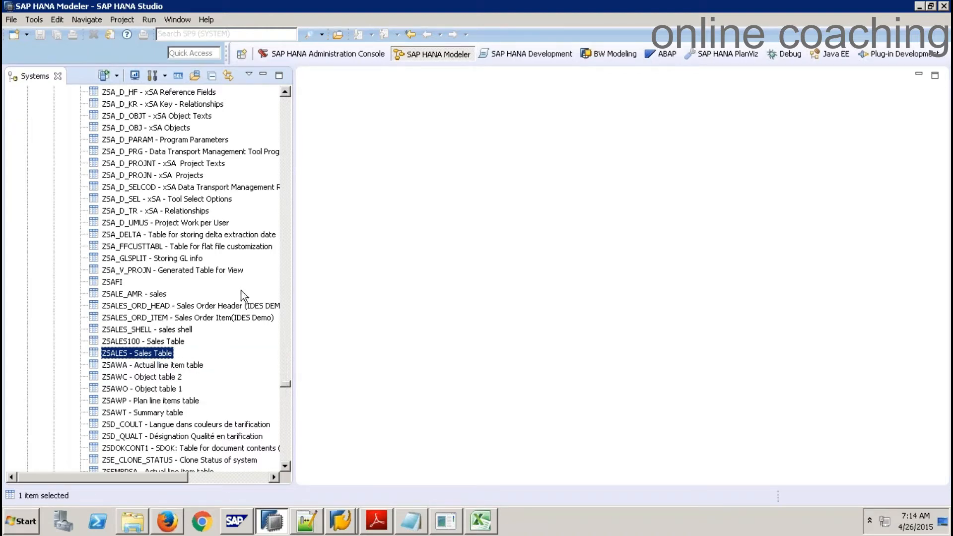
{"action": "left_click", "coordinate": [287, 103]}
{"action": "left_click", "coordinate": [287, 102]}
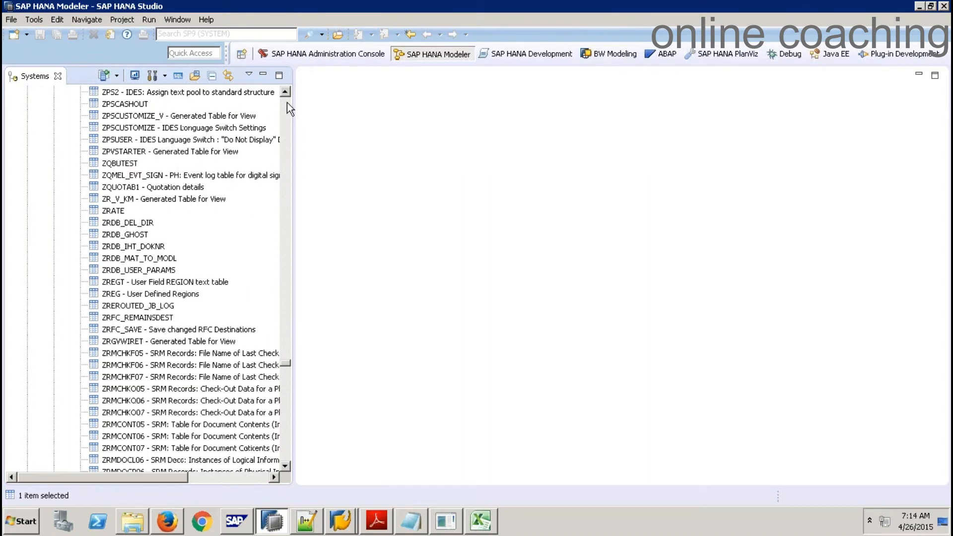
{"action": "left_click", "coordinate": [287, 103]}
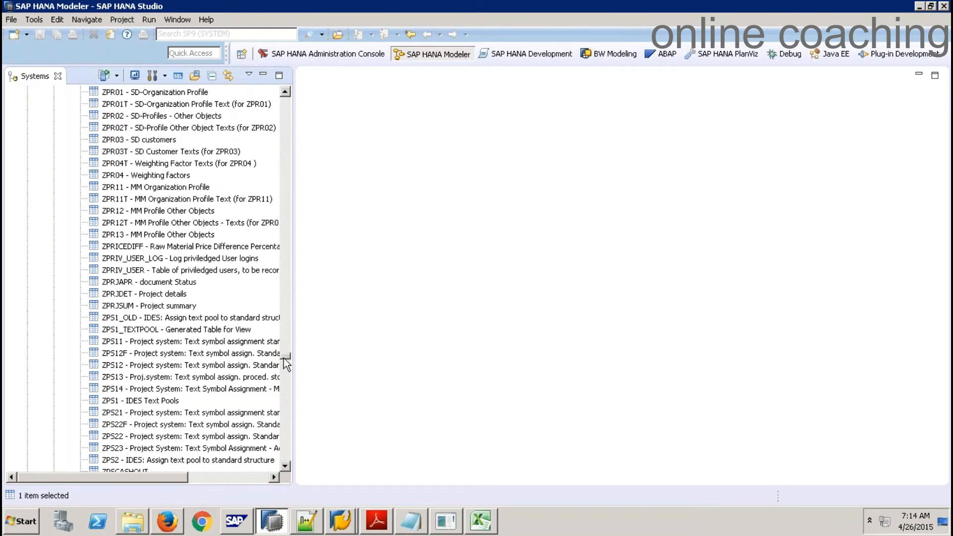
{"action": "left_click_drag", "start_coordinate": [285, 360], "coordinate": [261, 162]}
{"action": "left_click_drag", "start_coordinate": [259, 116], "coordinate": [262, 93]}
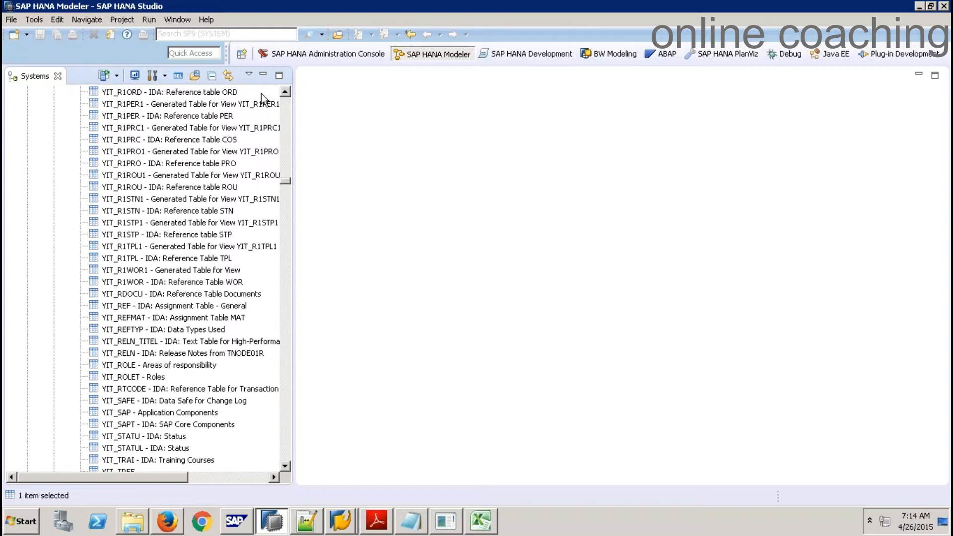
{"action": "left_click_drag", "start_coordinate": [288, 182], "coordinate": [288, 97]}
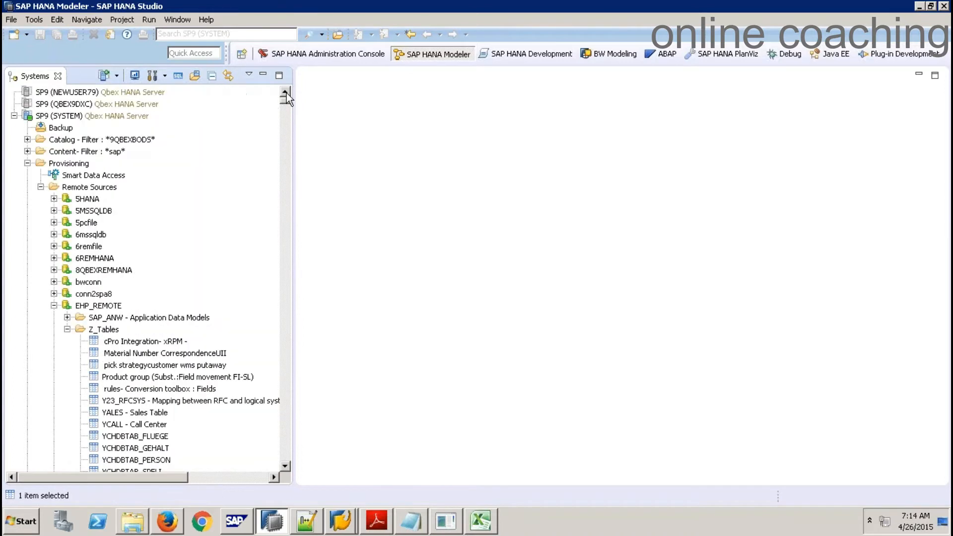
{"action": "right_click", "coordinate": [106, 113]}
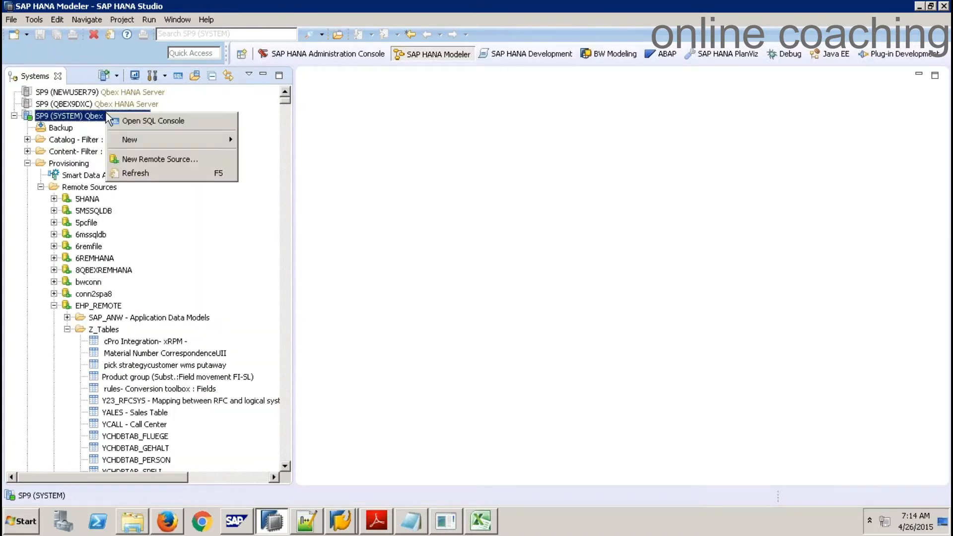
{"action": "right_click", "coordinate": [65, 116]}
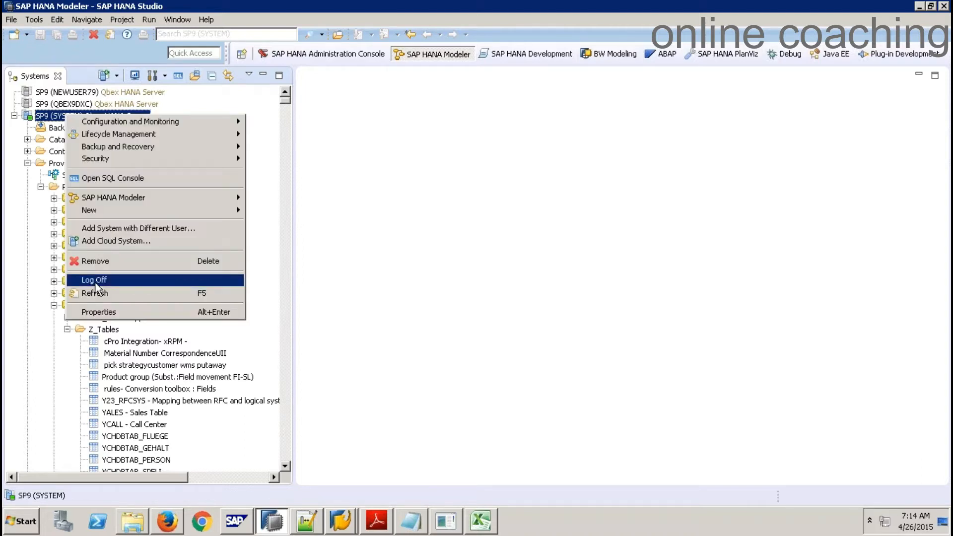
{"action": "left_click", "coordinate": [283, 280]}
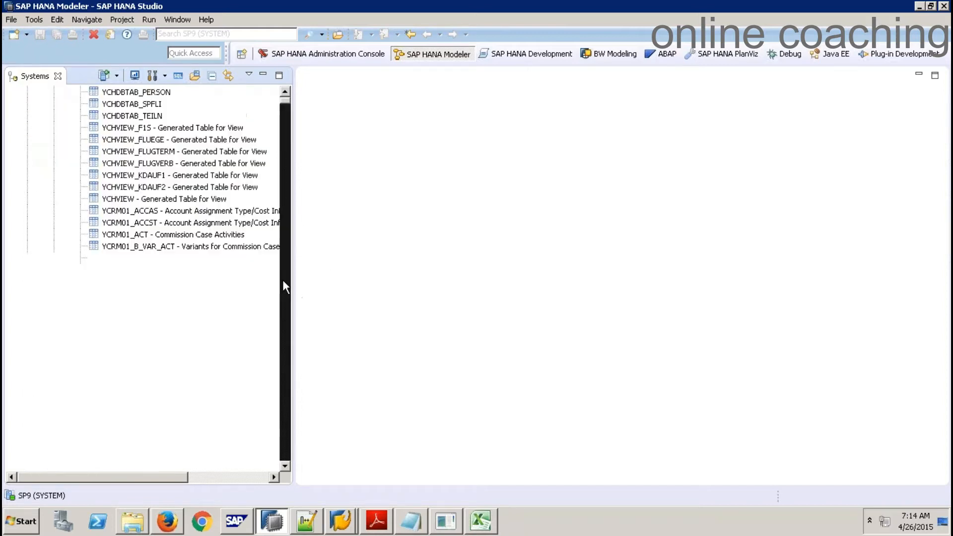
Scroll the Systems tree back to the remote ZSALES - Sales Table and bring up its context menu
{"action": "left_click_drag", "start_coordinate": [286, 109], "coordinate": [289, 368]}
{"action": "left_click", "coordinate": [288, 367]}
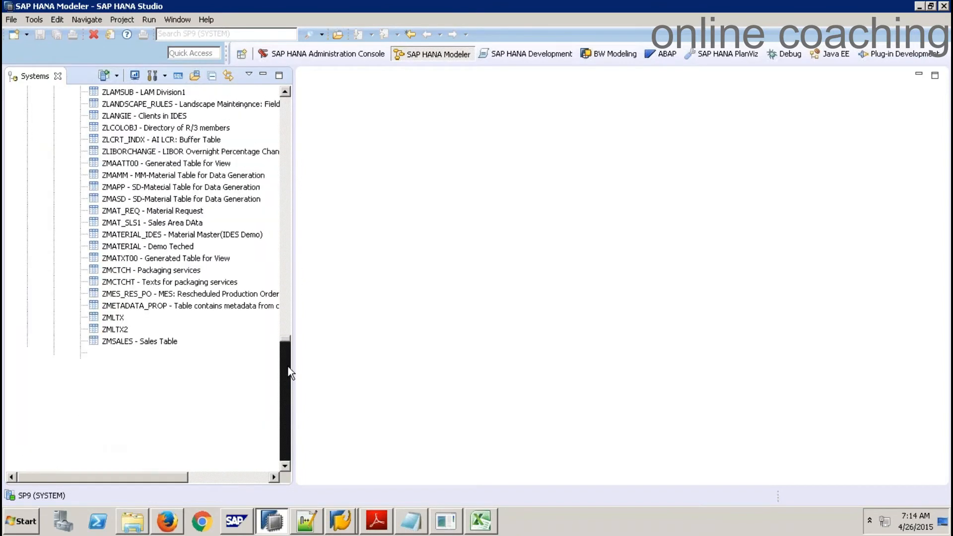
{"action": "left_click", "coordinate": [288, 407]}
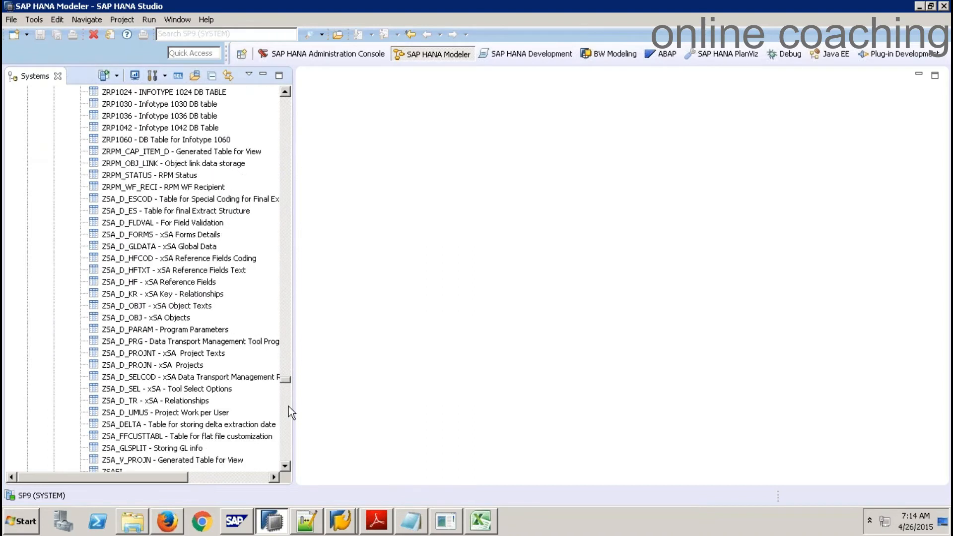
{"action": "left_click", "coordinate": [285, 285]}
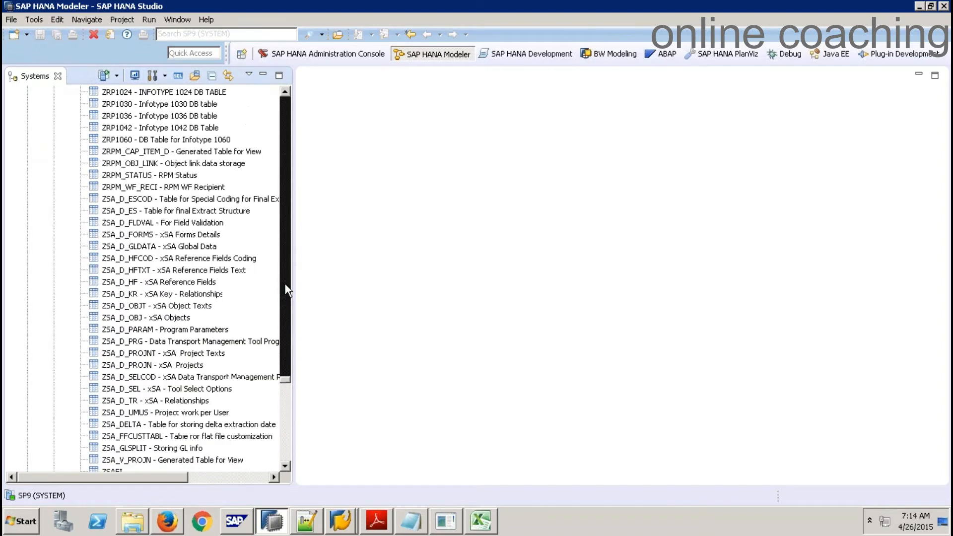
{"action": "left_click", "coordinate": [285, 418]}
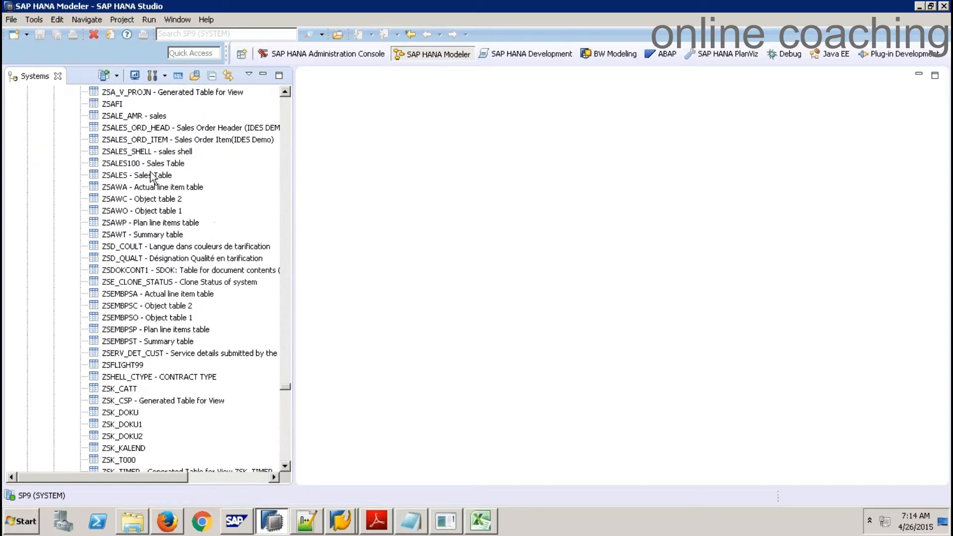
{"action": "left_click", "coordinate": [103, 177]}
{"action": "right_click", "coordinate": [103, 178]}
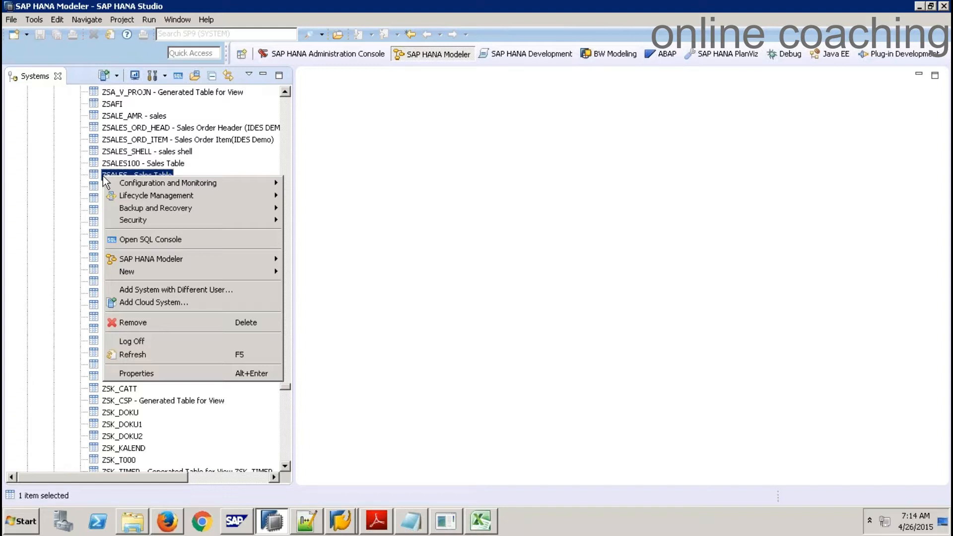
{"action": "right_click", "coordinate": [96, 177]}
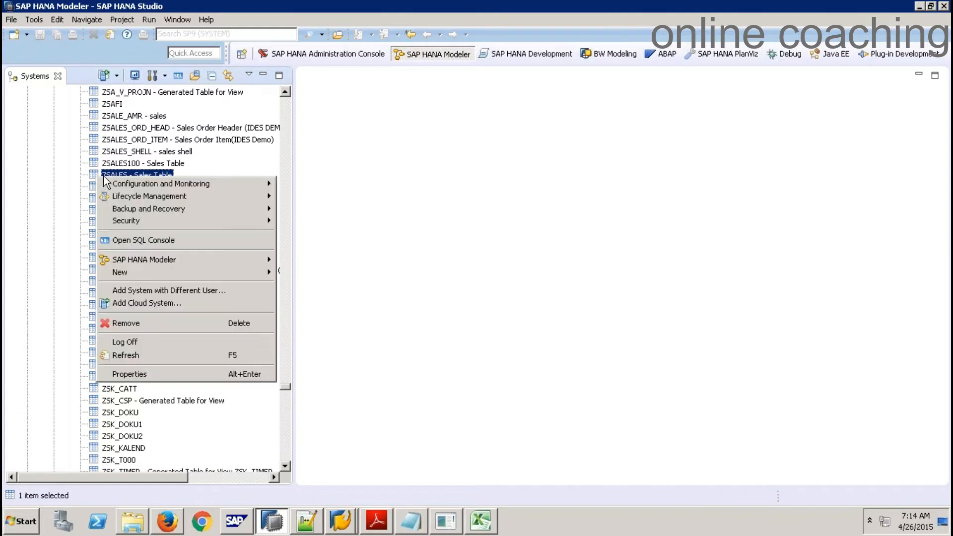
{"action": "right_click", "coordinate": [153, 174]}
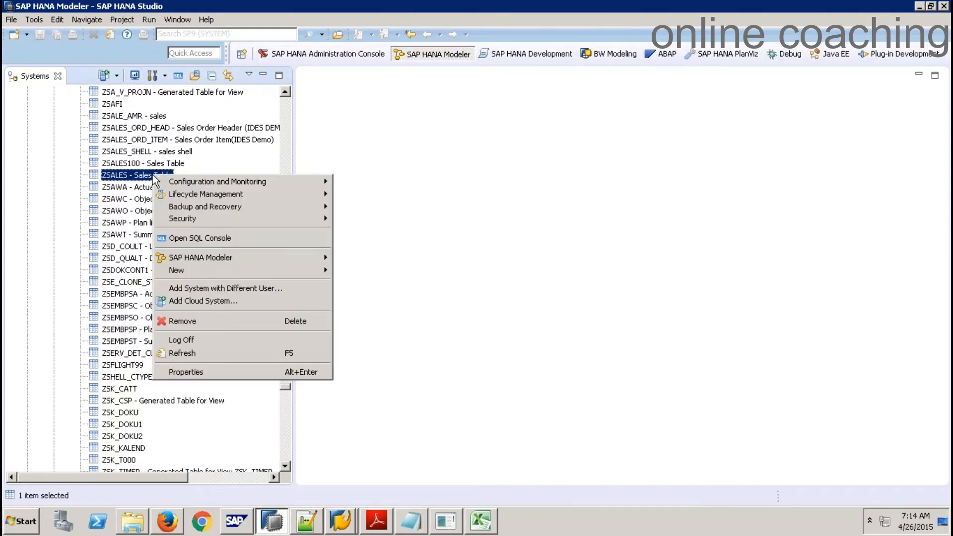
{"action": "right_click", "coordinate": [200, 168]}
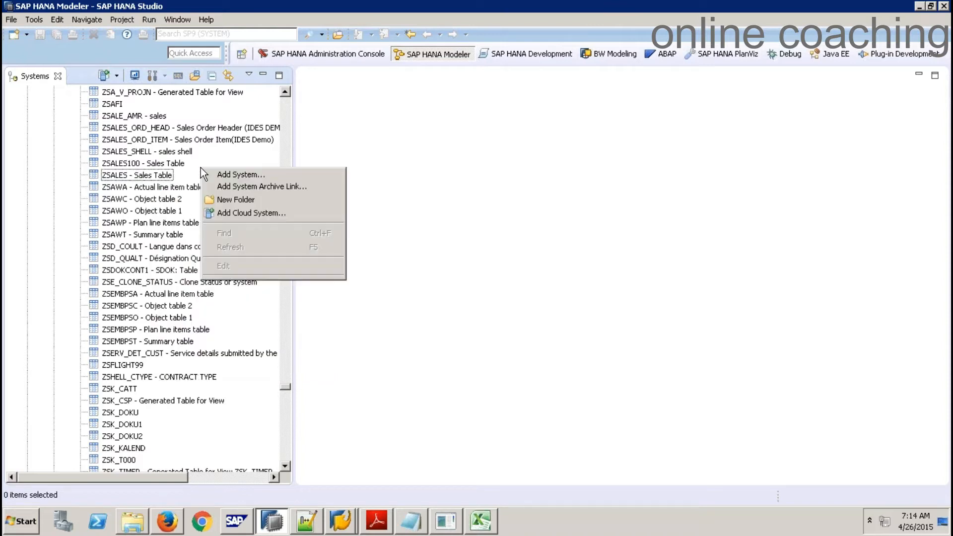
{"action": "right_click", "coordinate": [162, 177]}
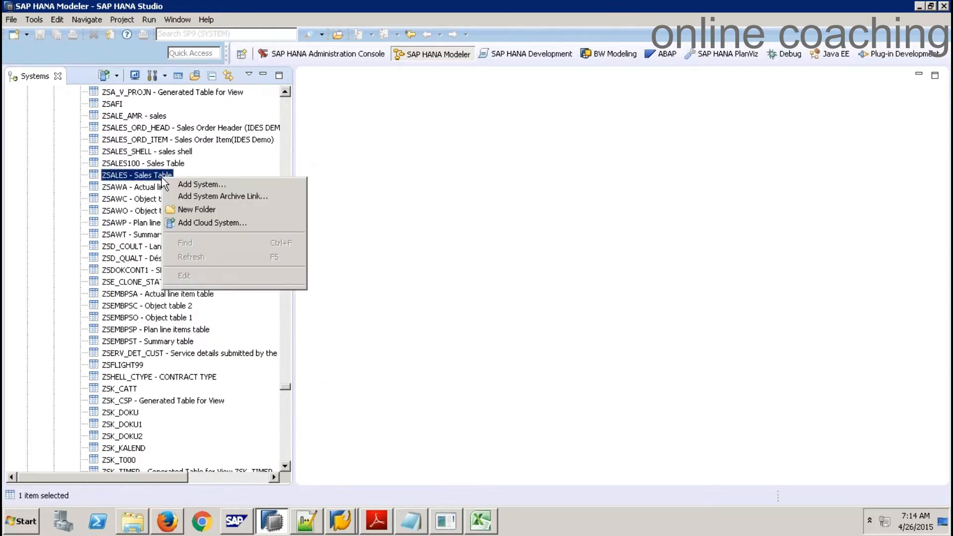
{"action": "right_click", "coordinate": [128, 176]}
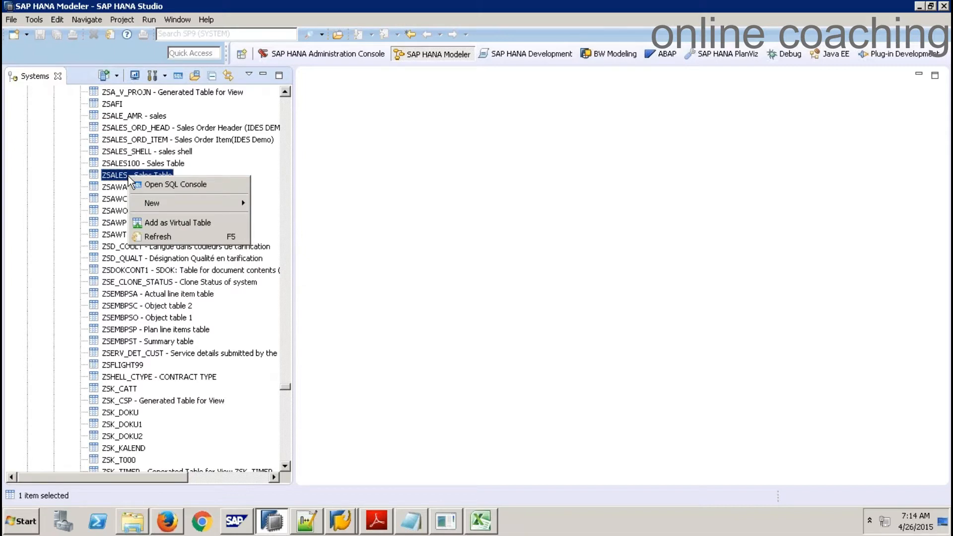
Add ZSALES as virtual table VT_ZSALES in schema 9QBEXBODS and acknowledge the confirmation
{"action": "left_click", "coordinate": [187, 223]}
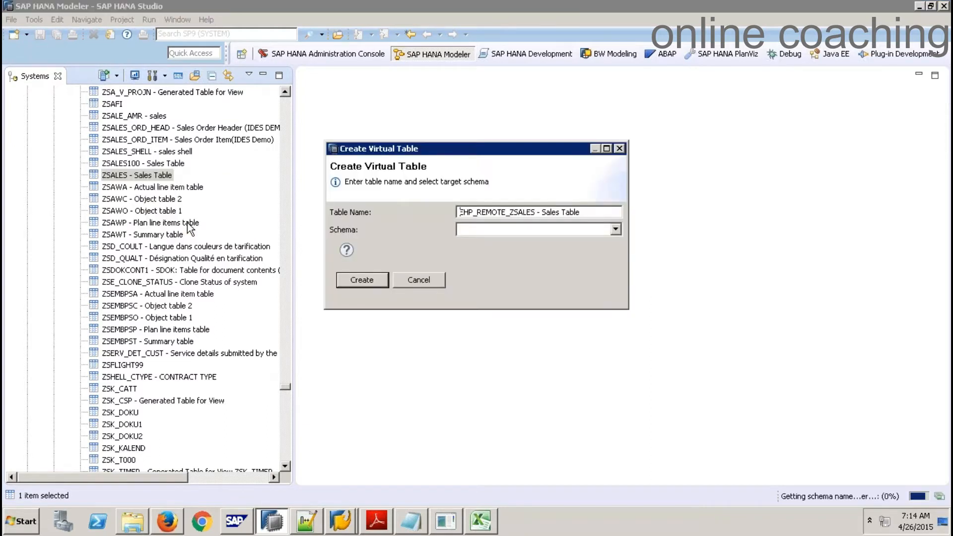
{"action": "left_click", "coordinate": [616, 230]}
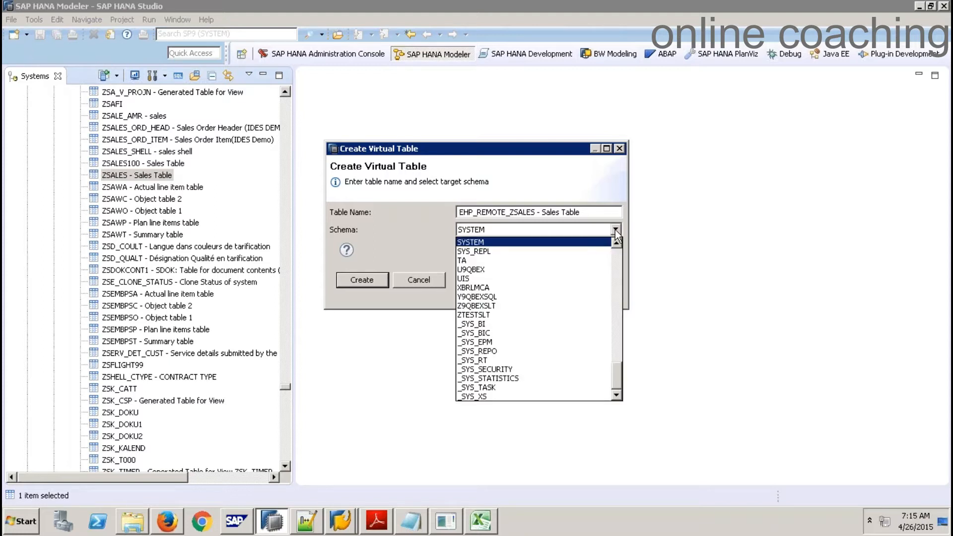
{"action": "key", "text": "9"}
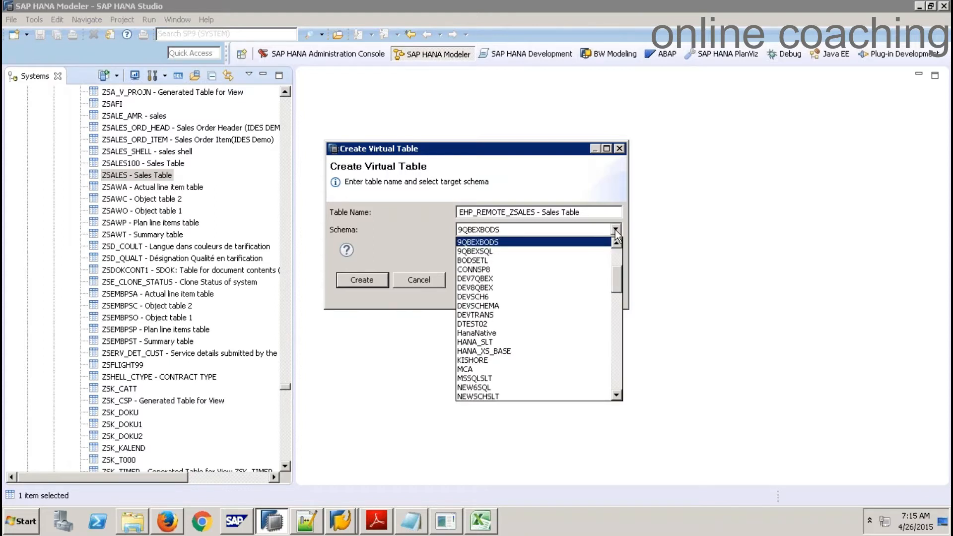
{"action": "left_click", "coordinate": [573, 244]}
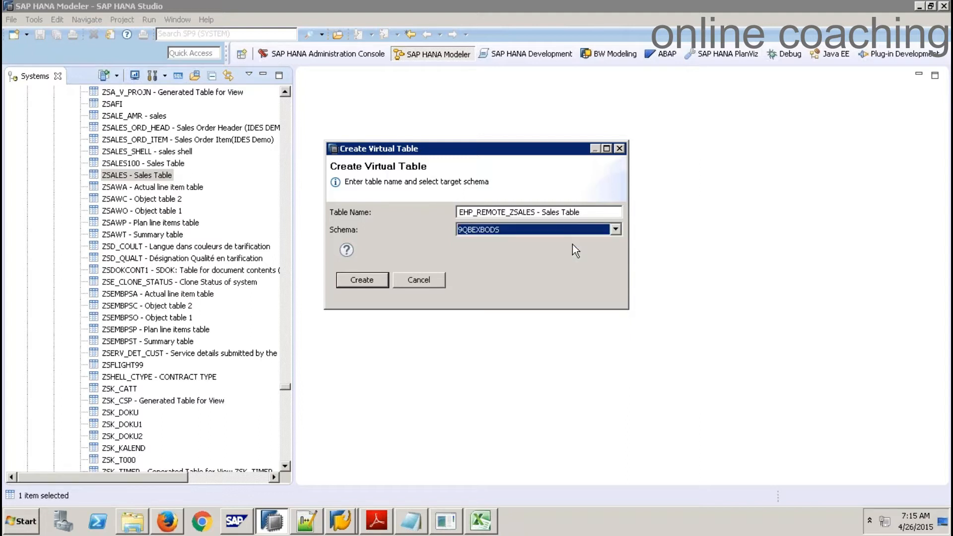
{"action": "left_click_drag", "start_coordinate": [591, 212], "coordinate": [447, 204]}
{"action": "type", "text": "VT"}
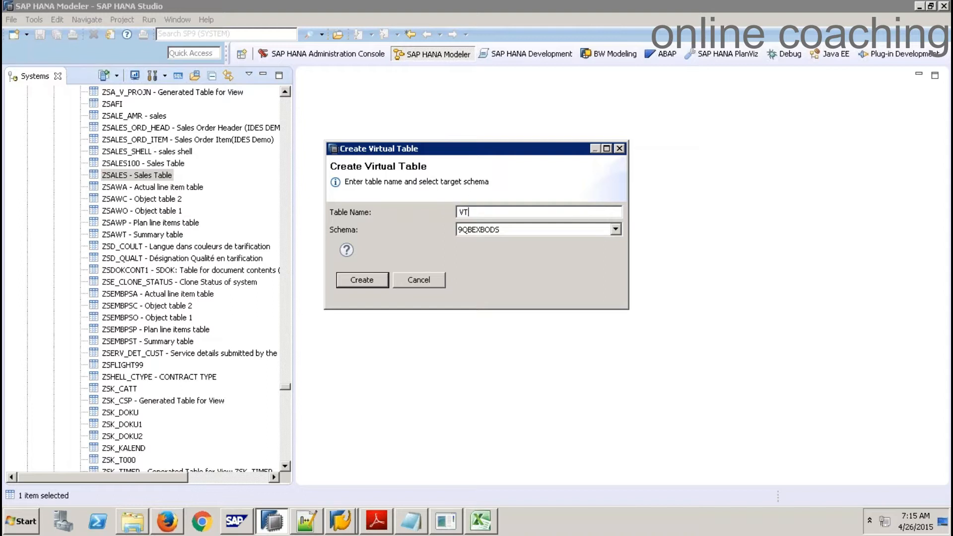
{"action": "type", "text": "_ZSALES"}
{"action": "left_click", "coordinate": [374, 287]}
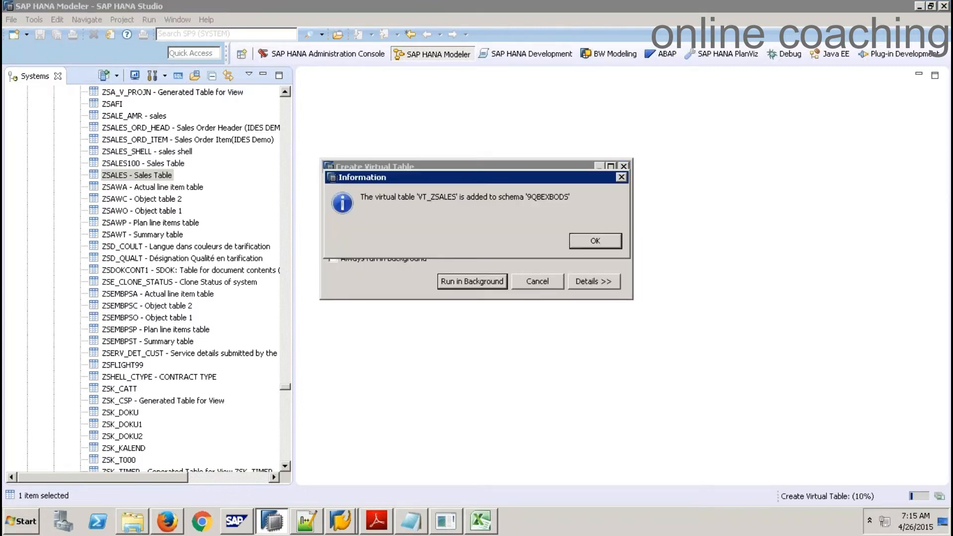
{"action": "left_click", "coordinate": [596, 241]}
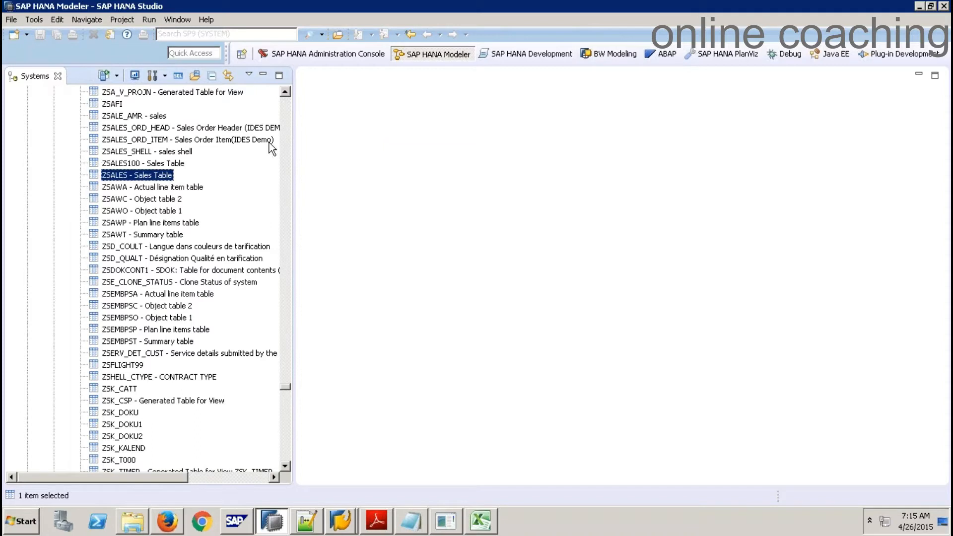
Expand SP9 (SYSTEM) Catalog > 9QBEXBODS > Tables to list the schema's tables
{"action": "left_click_drag", "start_coordinate": [287, 389], "coordinate": [283, 93]}
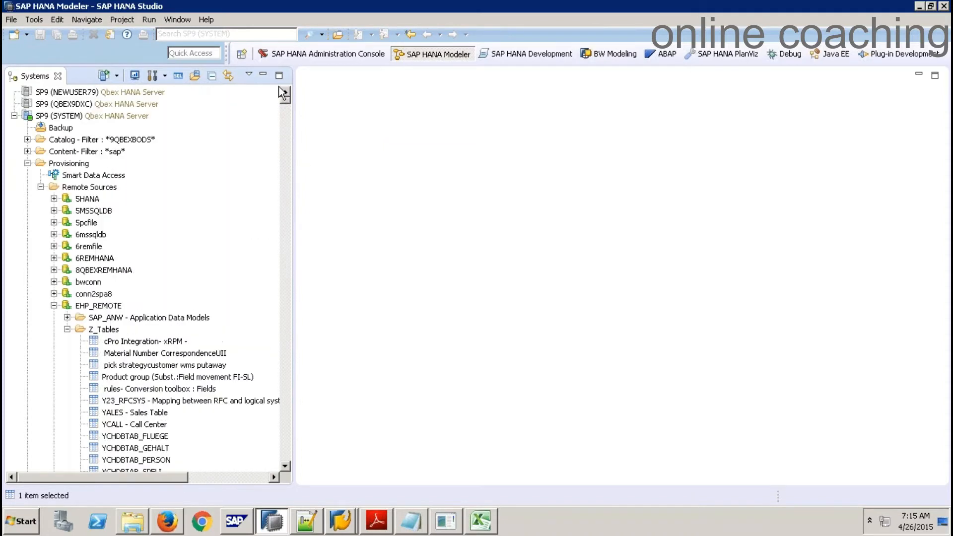
{"action": "left_click", "coordinate": [27, 139]}
{"action": "left_click", "coordinate": [41, 163]}
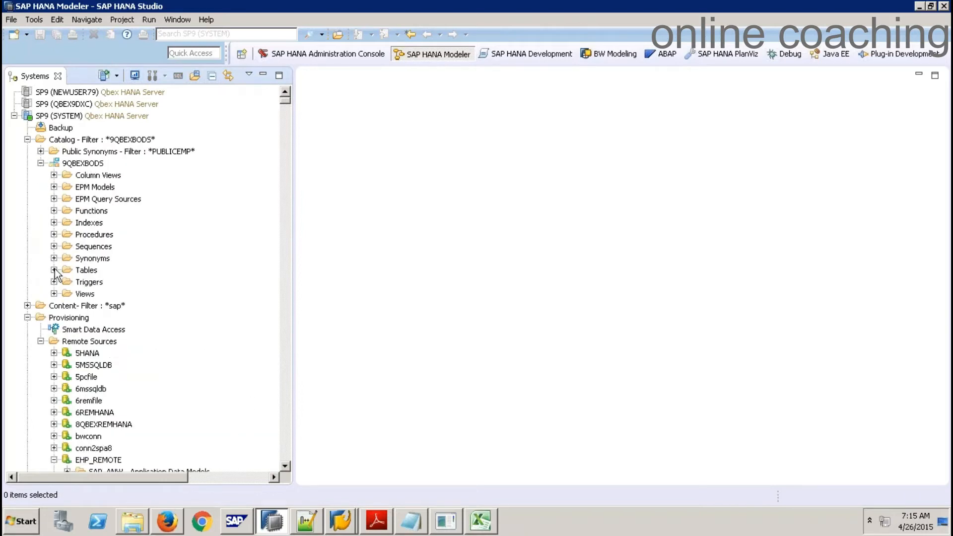
{"action": "left_click", "coordinate": [55, 271]}
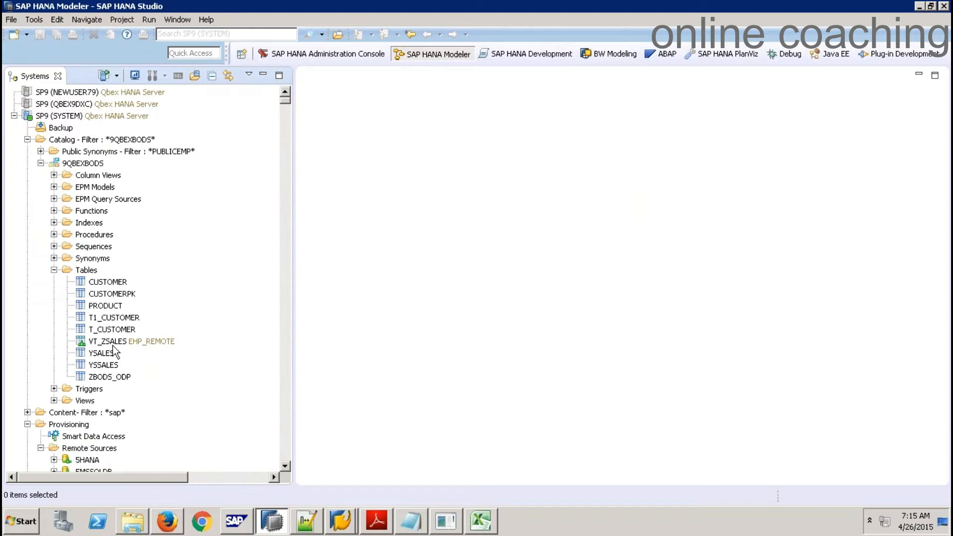
Check the context menus of VT_ZSALES, the Tables and Catalog folders, and SP9 (SYSTEM)
{"action": "right_click", "coordinate": [119, 341]}
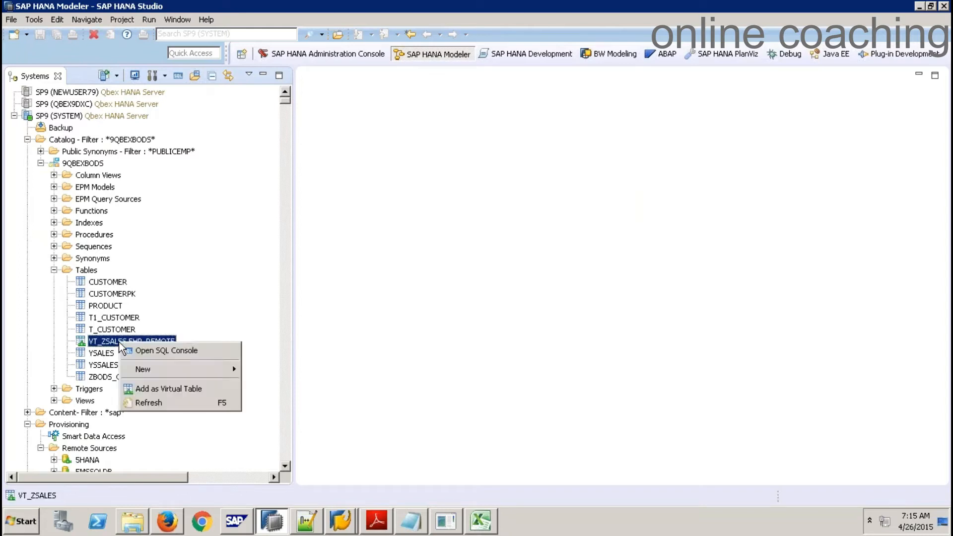
{"action": "right_click", "coordinate": [220, 326]}
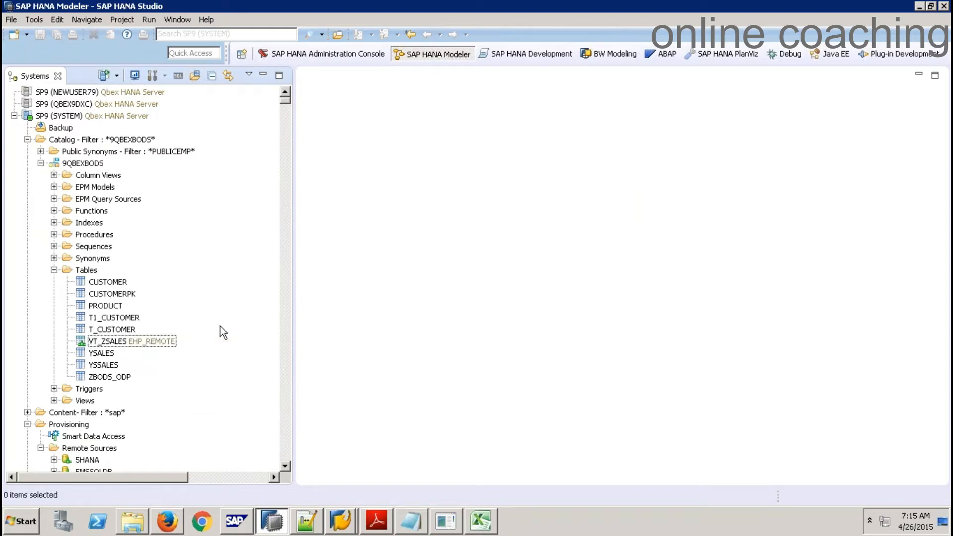
{"action": "right_click", "coordinate": [140, 341]}
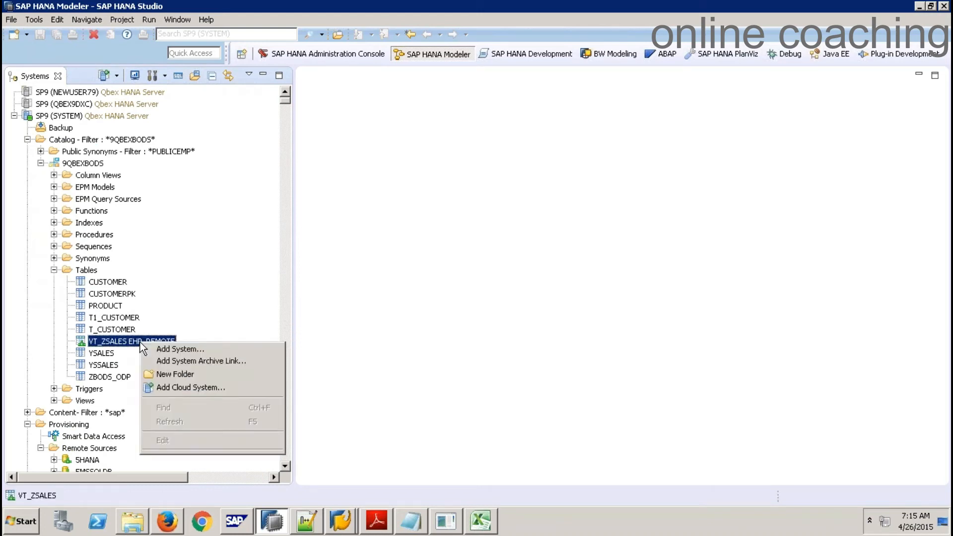
{"action": "right_click", "coordinate": [88, 272]}
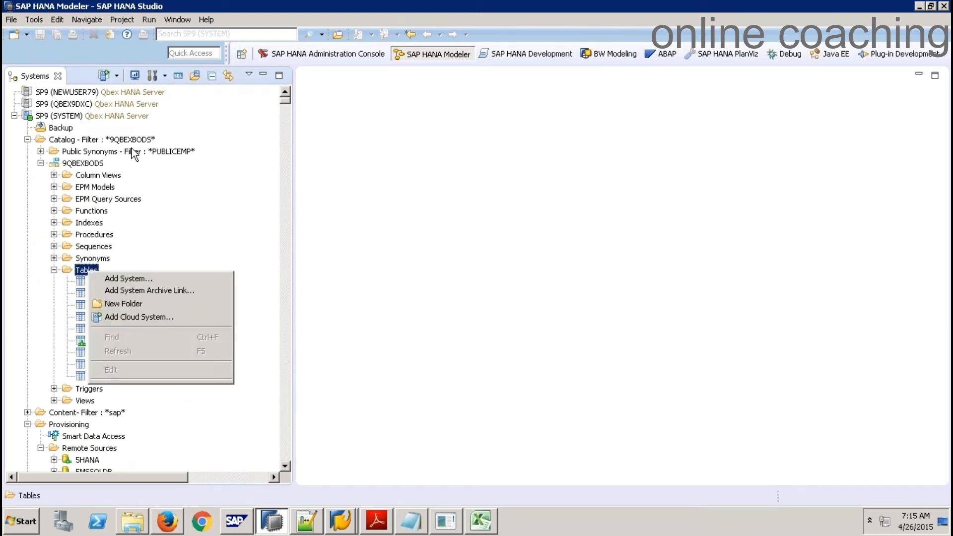
{"action": "right_click", "coordinate": [89, 139]}
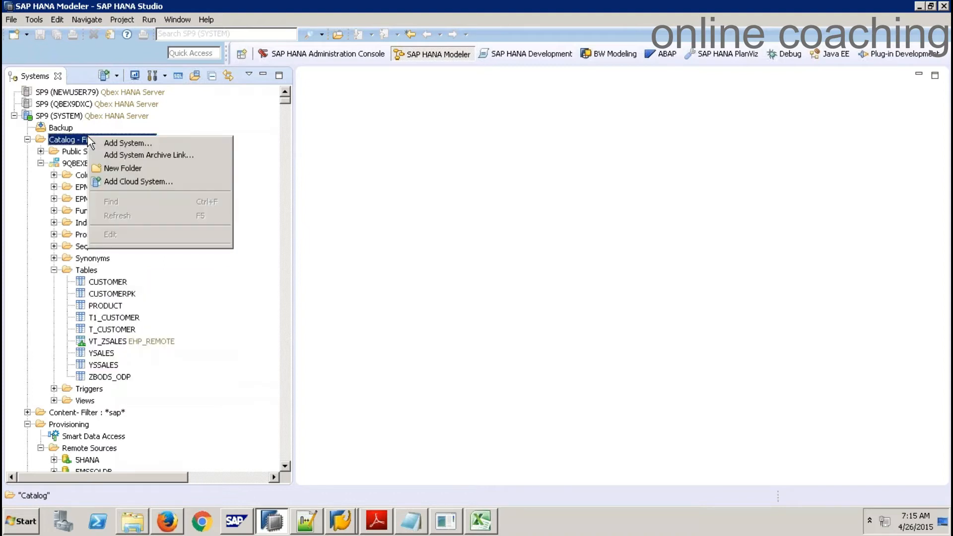
{"action": "right_click", "coordinate": [69, 117]}
{"action": "right_click", "coordinate": [31, 122]}
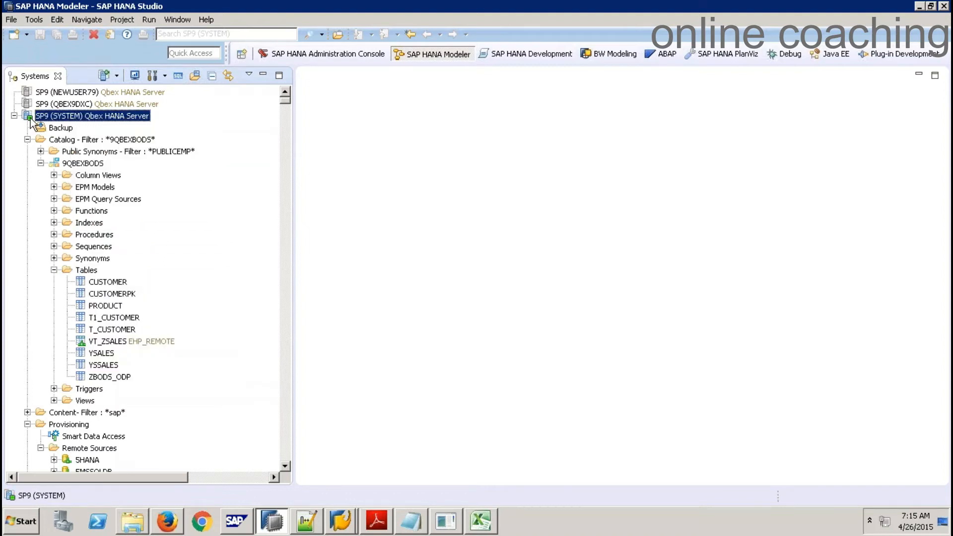
{"action": "left_click", "coordinate": [264, 172]}
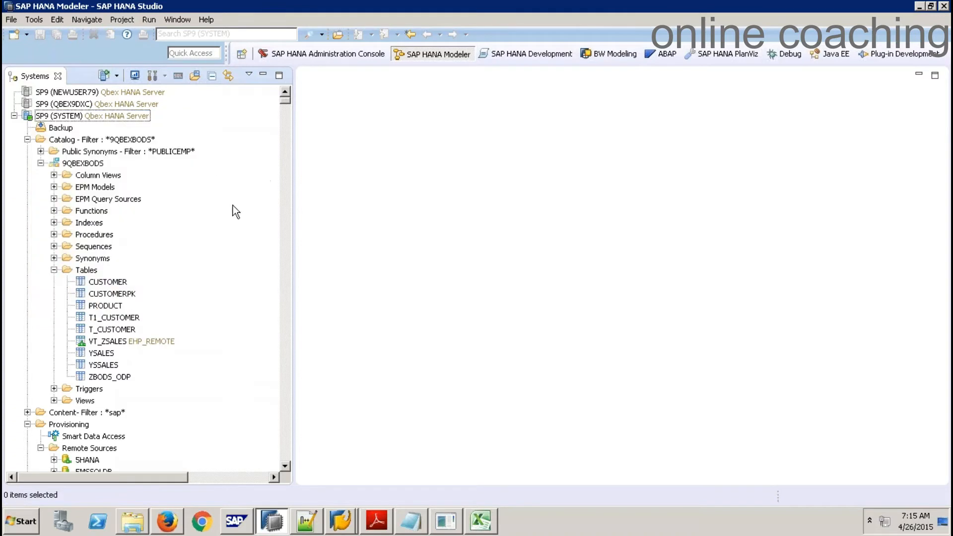
Recheck the VT_ZSALES and T1_CUSTOMER menus, ending with the Tables folder context menu open
{"action": "left_click", "coordinate": [78, 343]}
{"action": "right_click", "coordinate": [78, 346]}
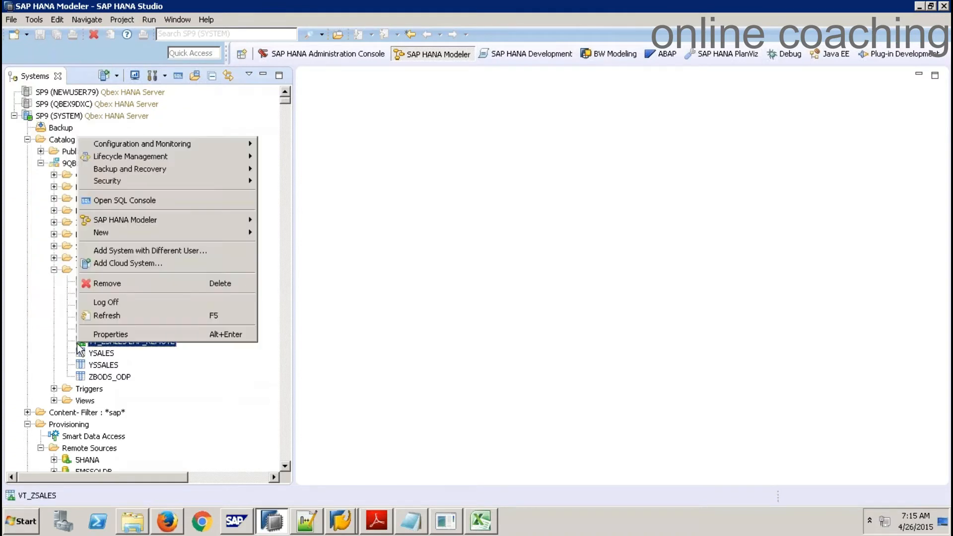
{"action": "left_click", "coordinate": [219, 351]}
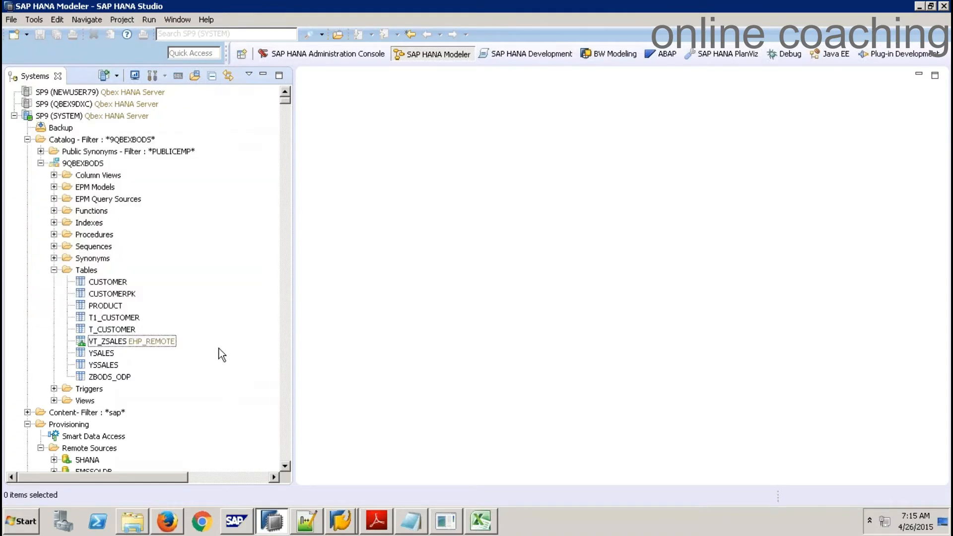
{"action": "right_click", "coordinate": [219, 352]}
{"action": "right_click", "coordinate": [201, 323]}
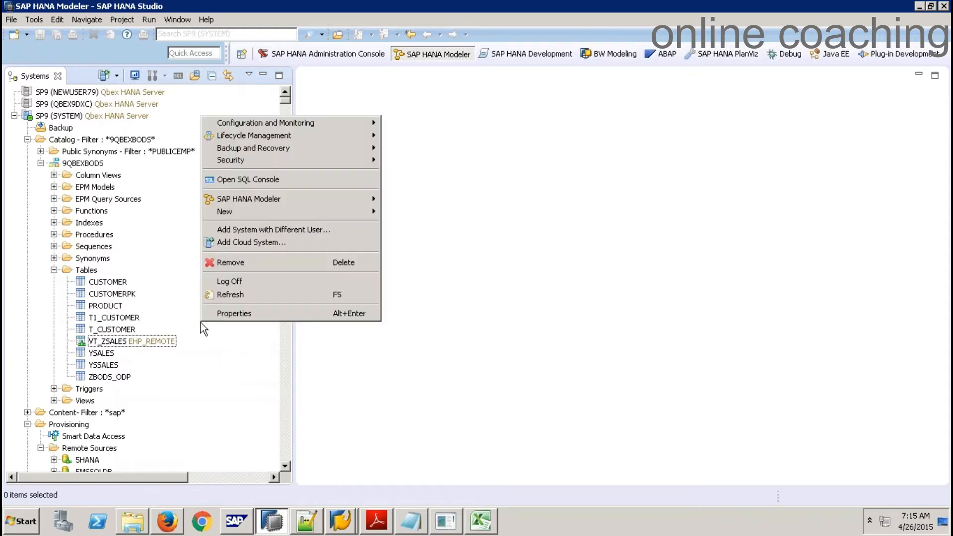
{"action": "left_click", "coordinate": [236, 359]}
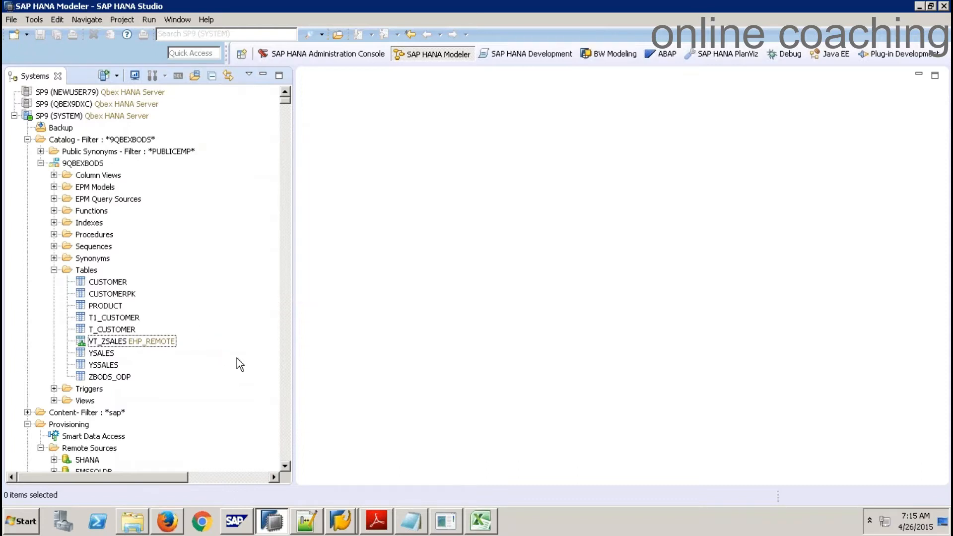
{"action": "right_click", "coordinate": [219, 284]}
{"action": "right_click", "coordinate": [130, 342]}
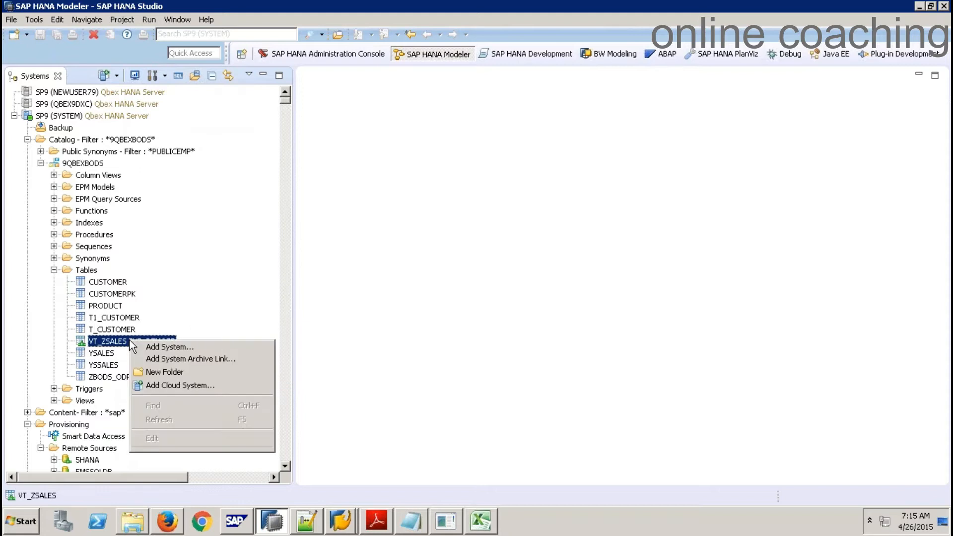
{"action": "right_click", "coordinate": [89, 341]}
{"action": "right_click", "coordinate": [98, 319]}
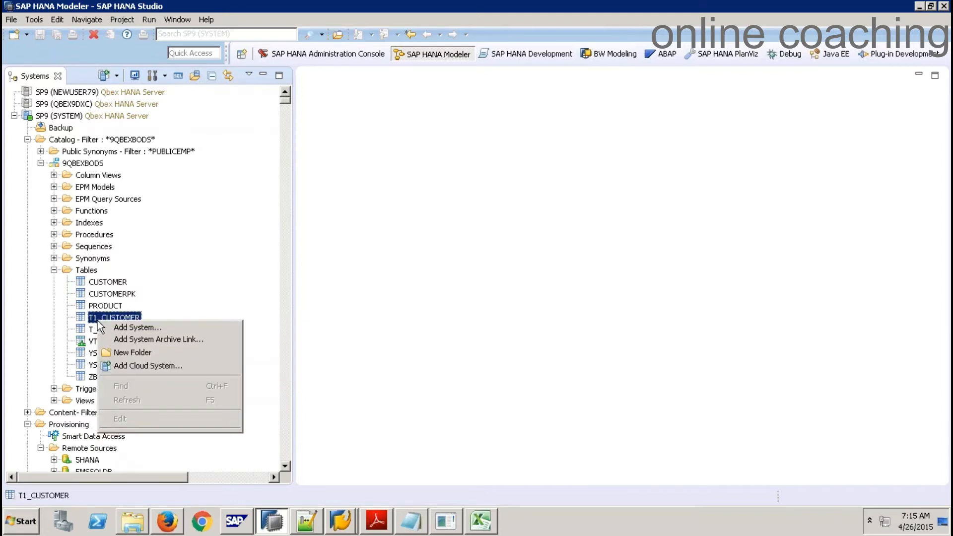
{"action": "right_click", "coordinate": [82, 272]}
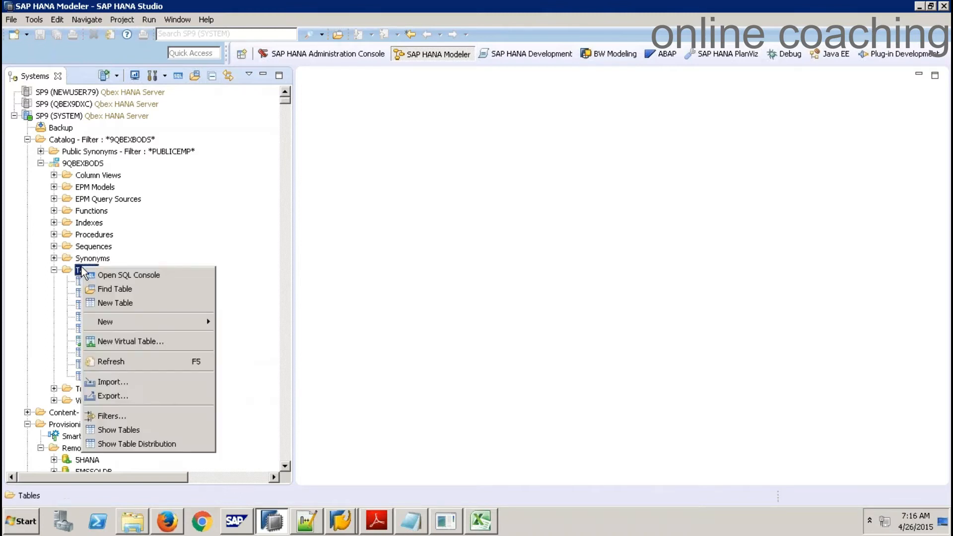
Check the VT_ZSALES and Tables folder menus, then refresh the SP9 (SYSTEM) system
{"action": "left_click", "coordinate": [185, 222]}
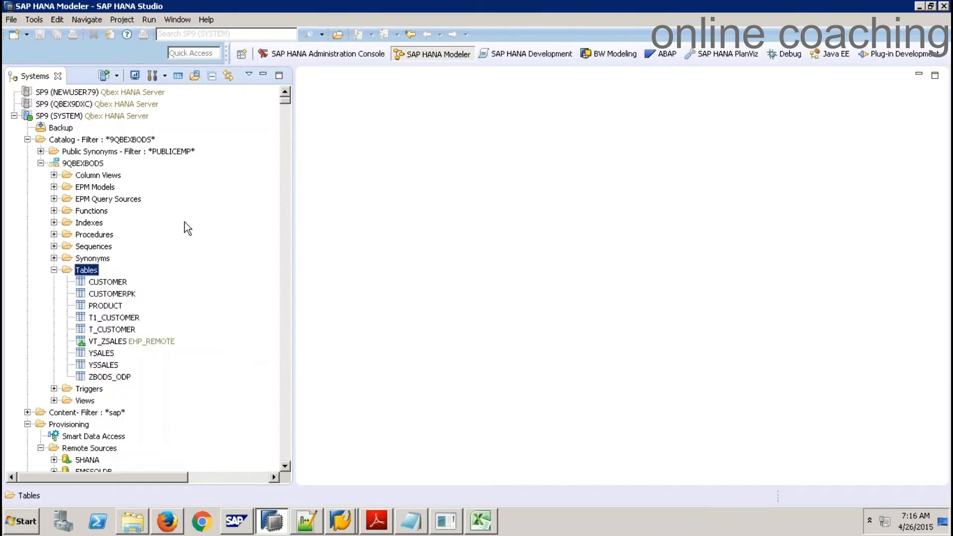
{"action": "right_click", "coordinate": [107, 345]}
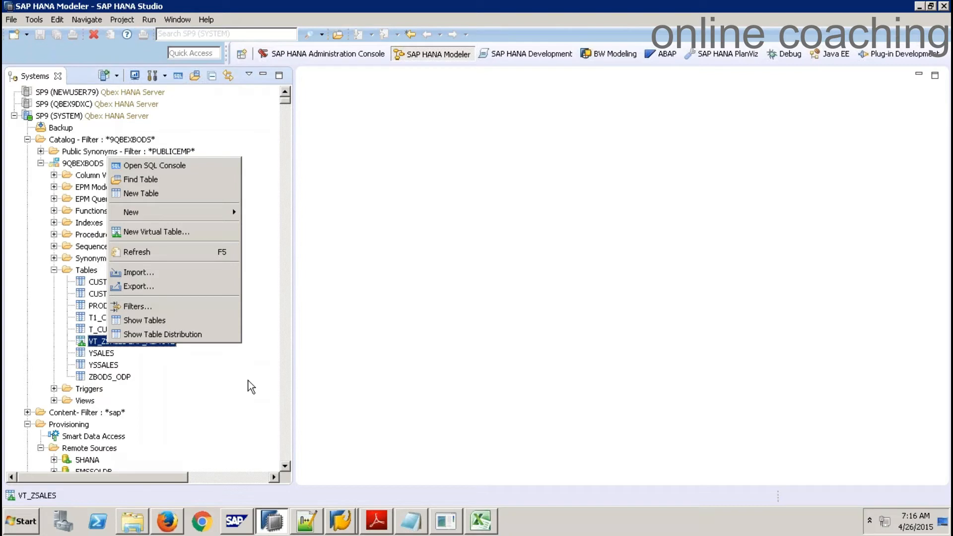
{"action": "left_click", "coordinate": [251, 386]}
{"action": "right_click", "coordinate": [195, 322]}
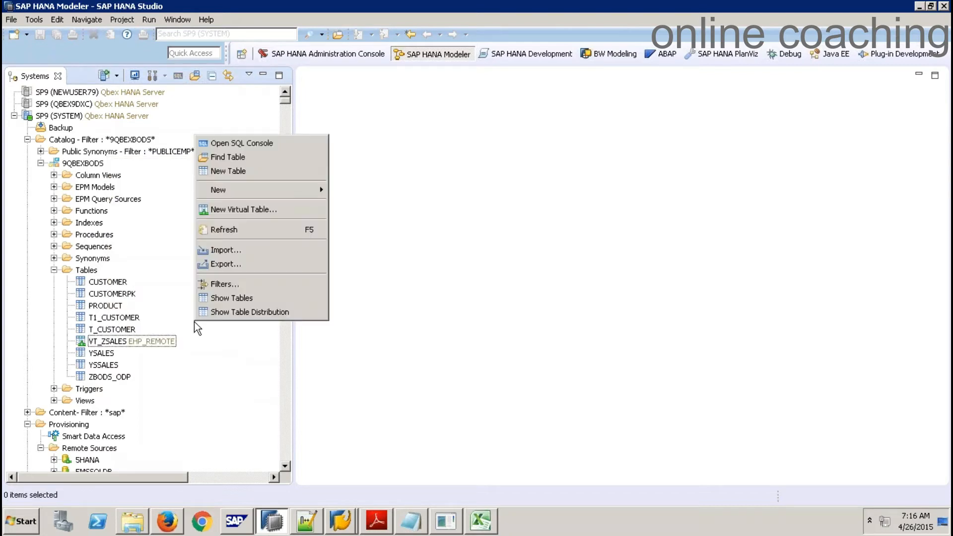
{"action": "right_click", "coordinate": [195, 321]}
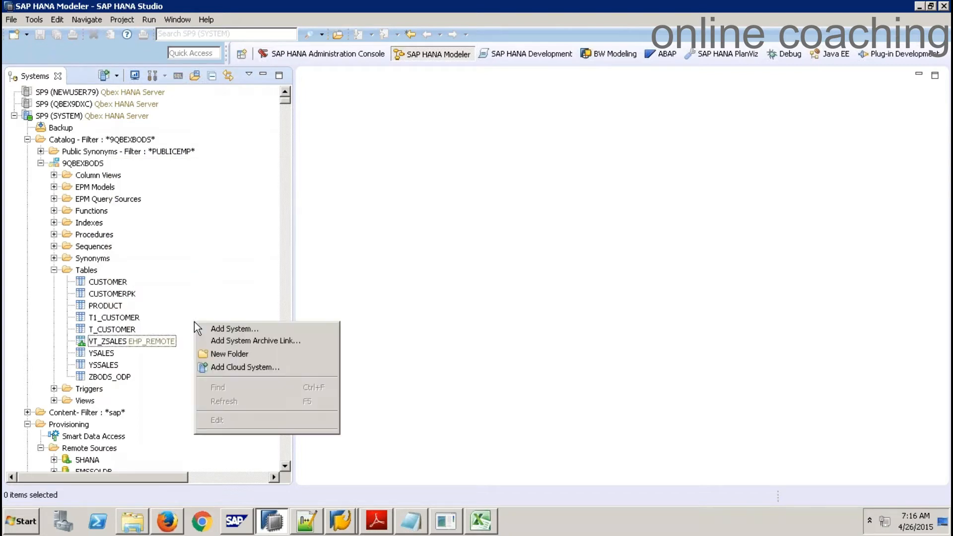
{"action": "right_click", "coordinate": [88, 271]}
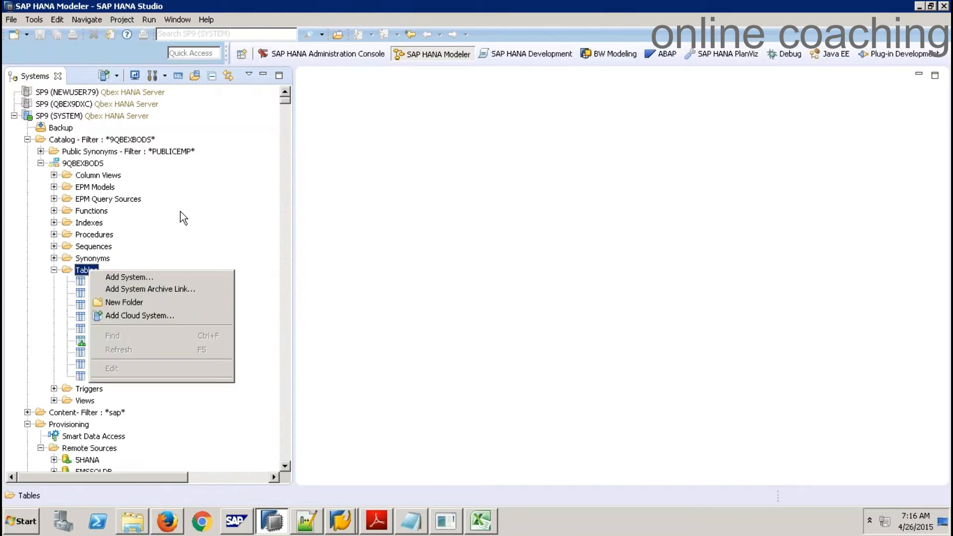
{"action": "right_click", "coordinate": [59, 116]}
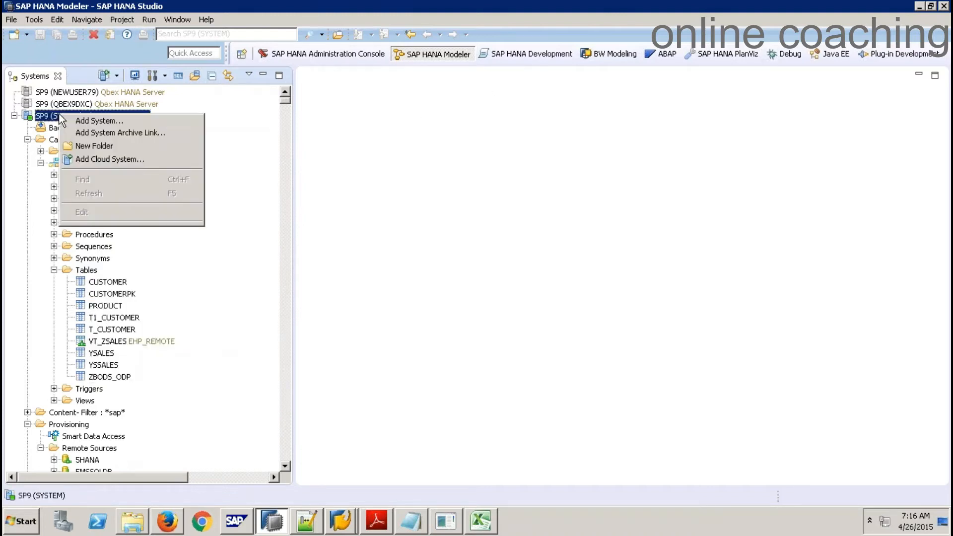
{"action": "right_click", "coordinate": [46, 116]}
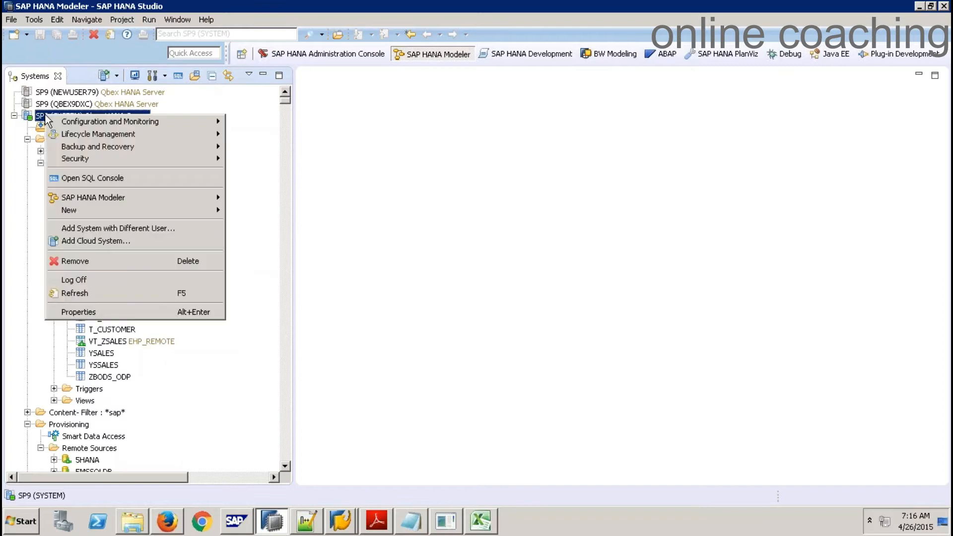
{"action": "left_click", "coordinate": [84, 294]}
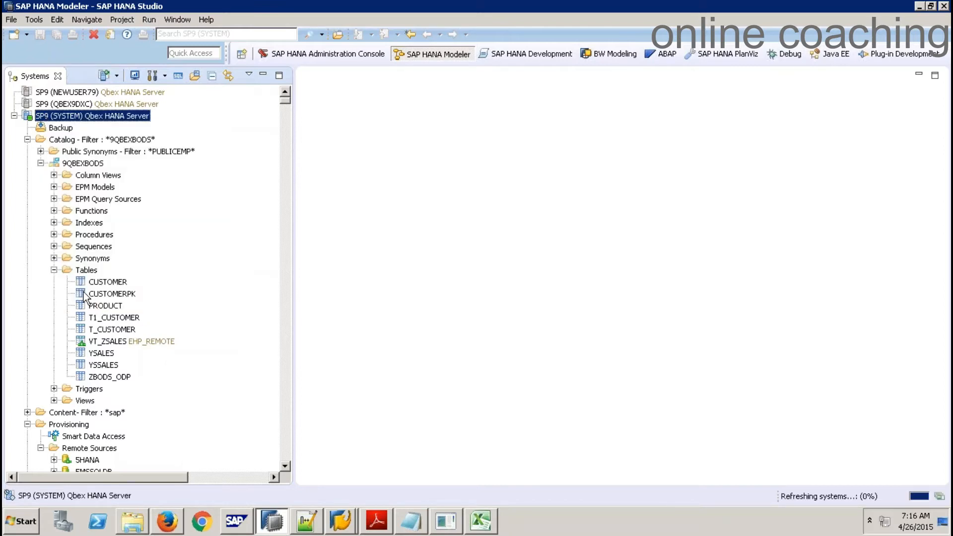
Re-expand 9QBEXBODS Tables, inspect VT_ZSALES's menu, and refresh SP9 (SYSTEM) again
{"action": "left_click", "coordinate": [40, 163]}
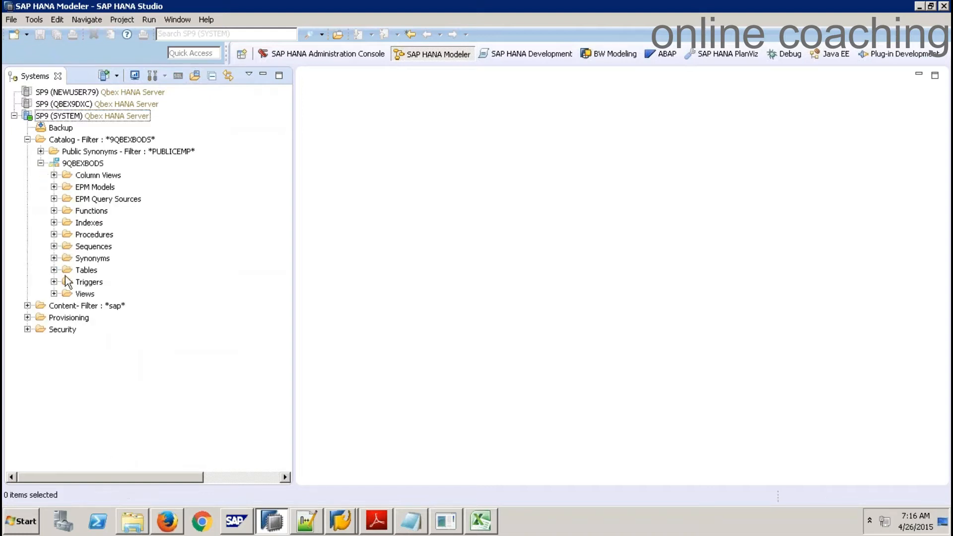
{"action": "left_click", "coordinate": [54, 269]}
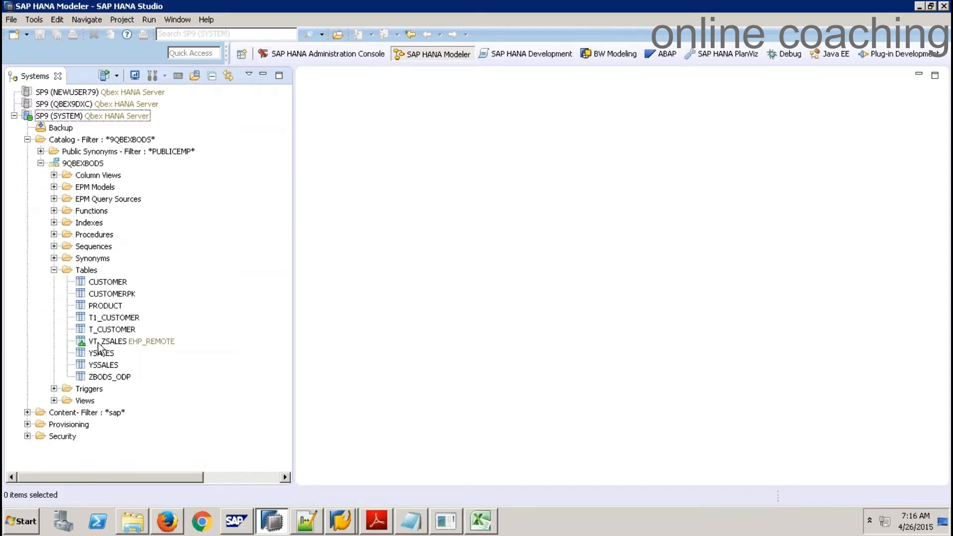
{"action": "right_click", "coordinate": [99, 344]}
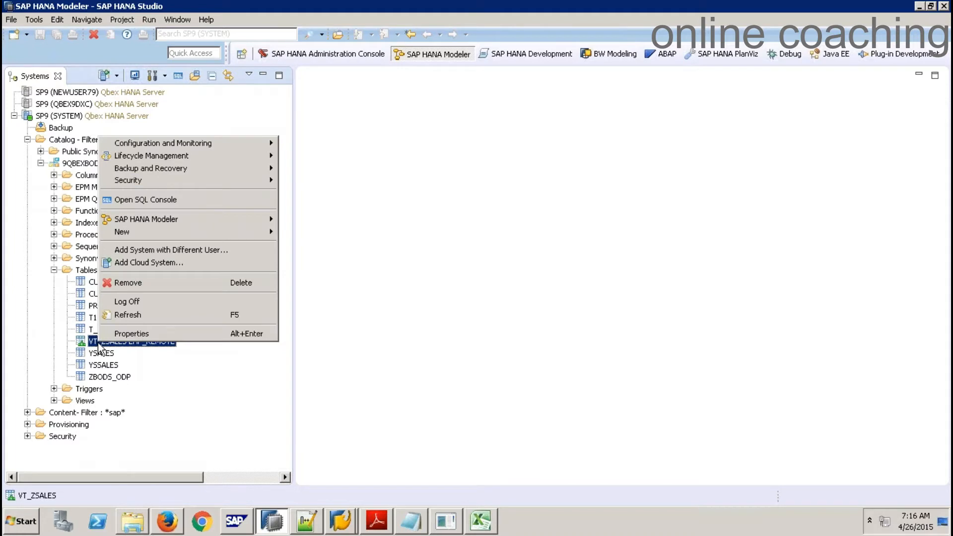
{"action": "right_click", "coordinate": [88, 342]}
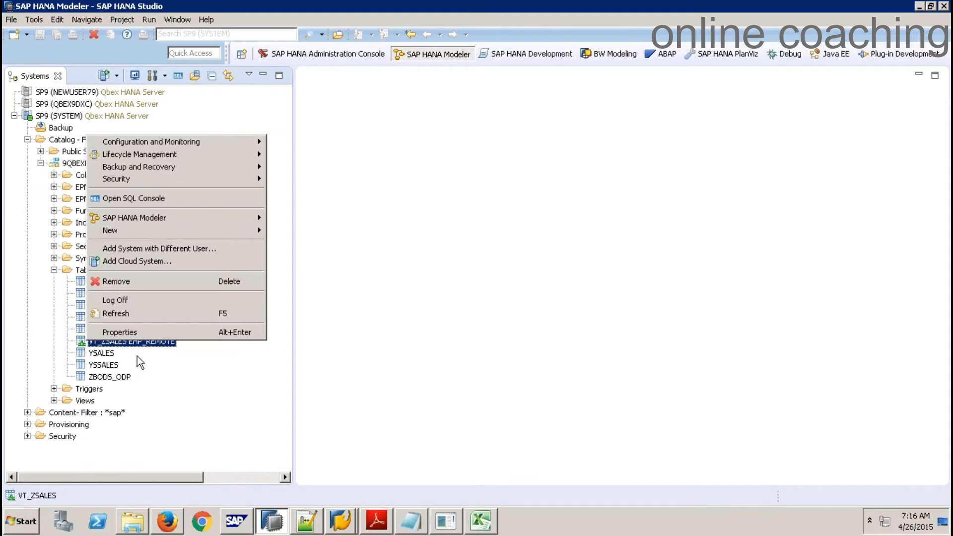
{"action": "right_click", "coordinate": [99, 118]}
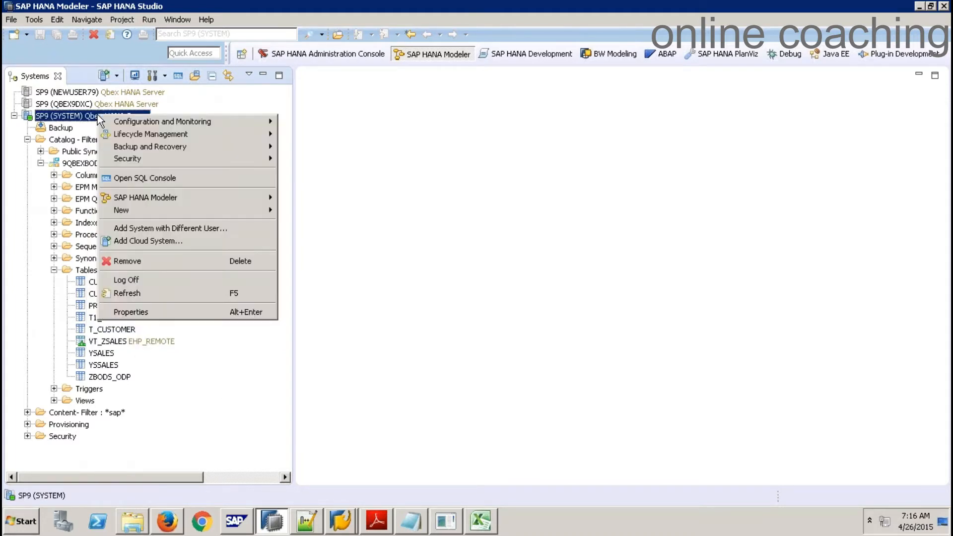
{"action": "left_click", "coordinate": [132, 292]}
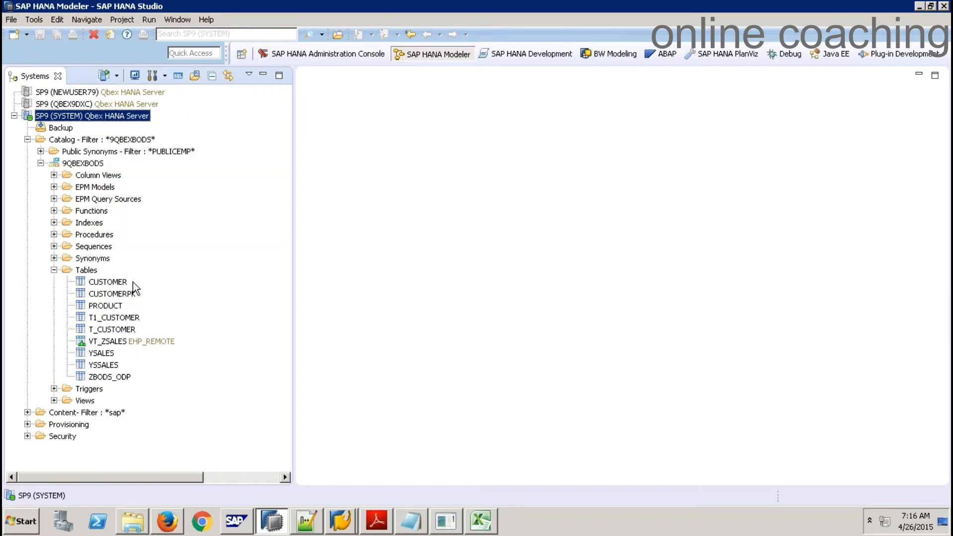
{"action": "right_click", "coordinate": [79, 121]}
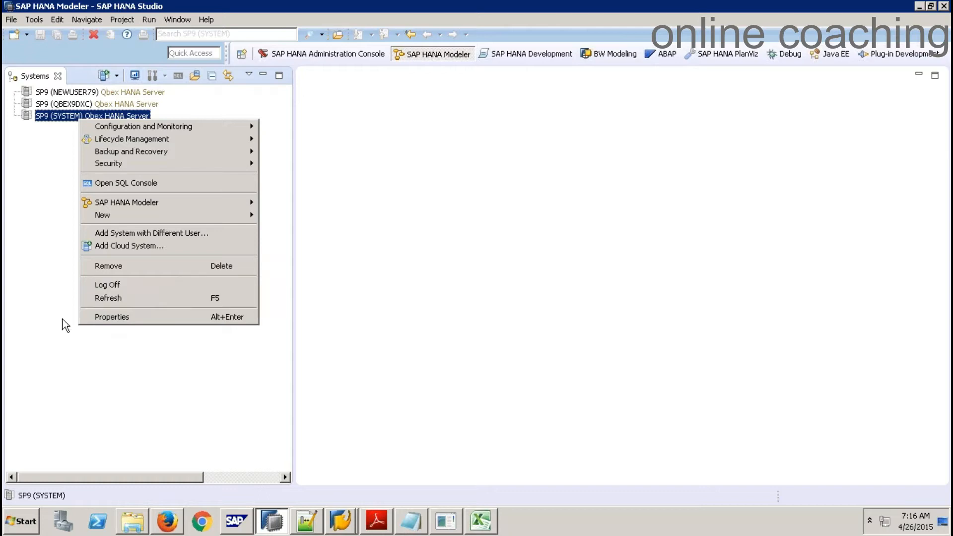
{"action": "left_click", "coordinate": [114, 299]}
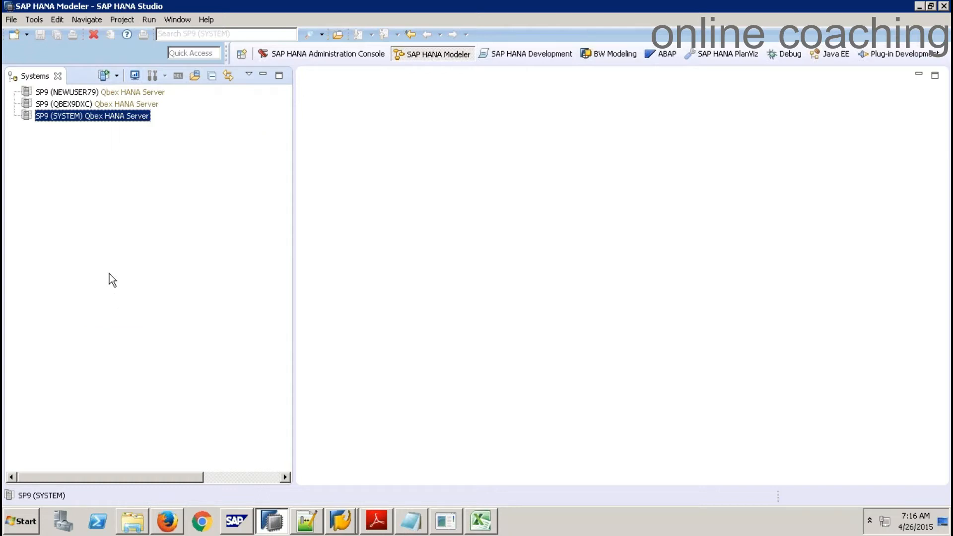
Close the SAP HANA Studio window to bring up the Confirm Exit prompt
{"action": "right_click", "coordinate": [110, 122]}
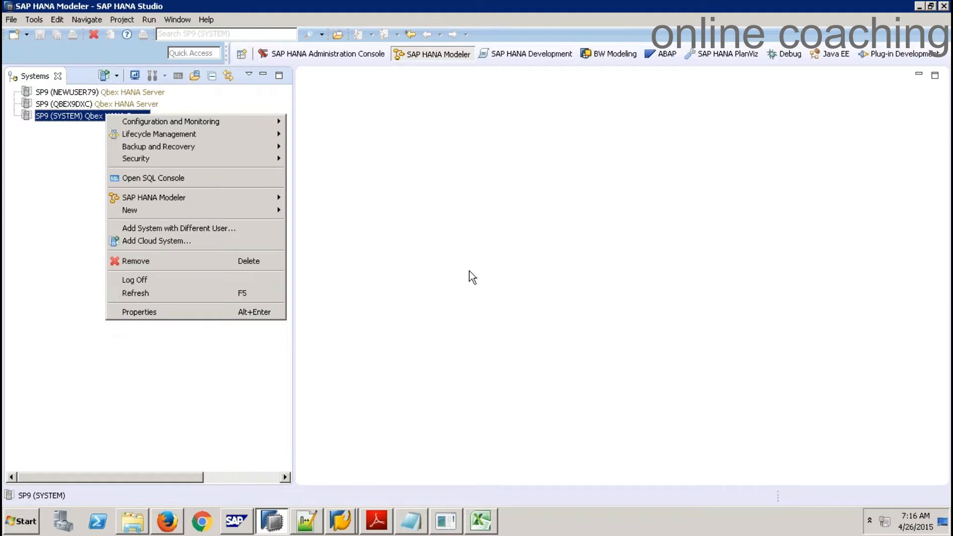
{"action": "left_click", "coordinate": [490, 229]}
{"action": "left_click", "coordinate": [944, 6]}
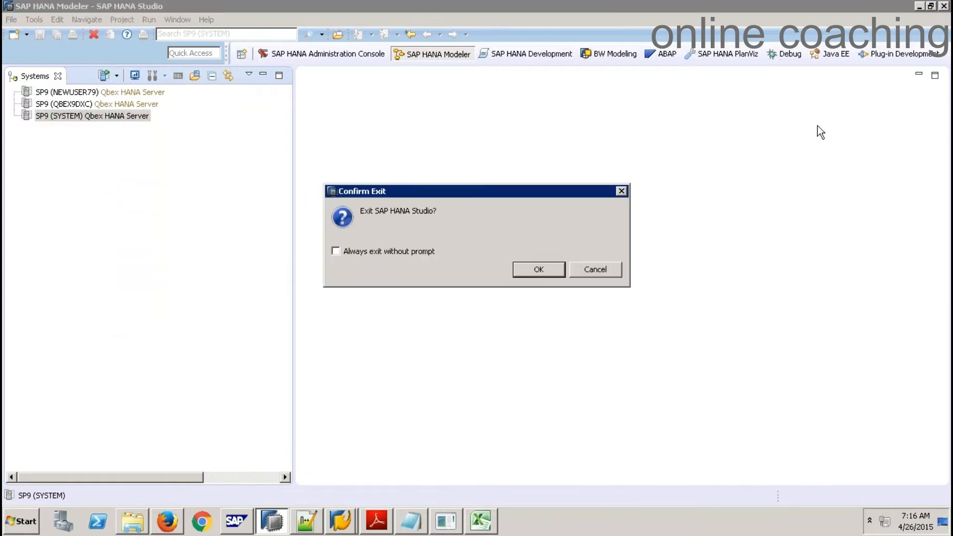
Confirm the exit, dismiss the Hdbstudio error, and relaunch SAP HANA Studio from the Start menu
{"action": "left_click", "coordinate": [563, 275]}
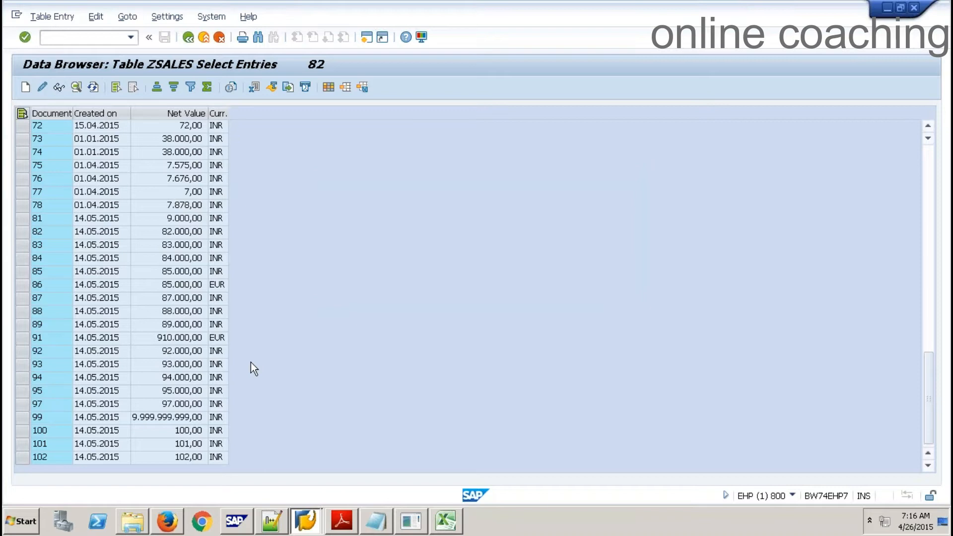
{"action": "left_click", "coordinate": [21, 521]}
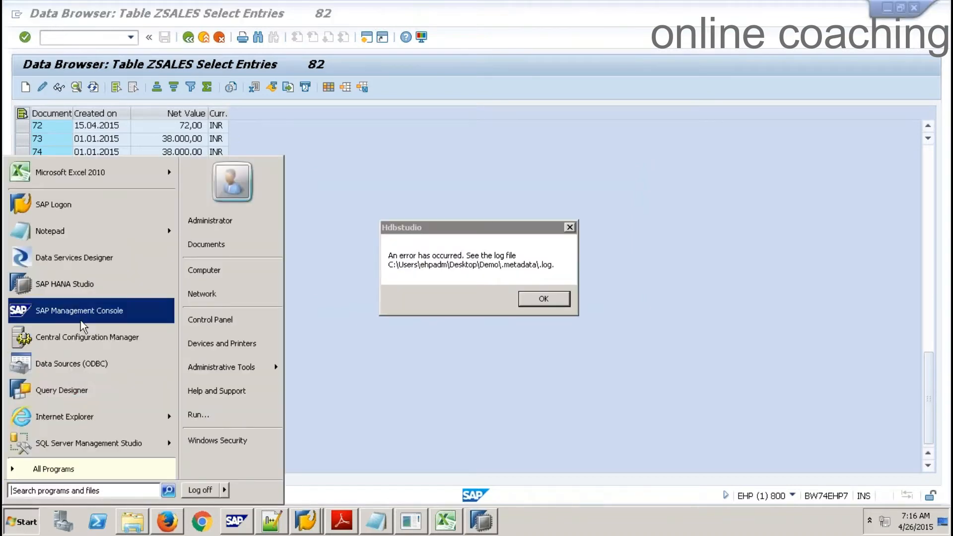
{"action": "left_click", "coordinate": [543, 298]}
{"action": "left_click", "coordinate": [21, 522]}
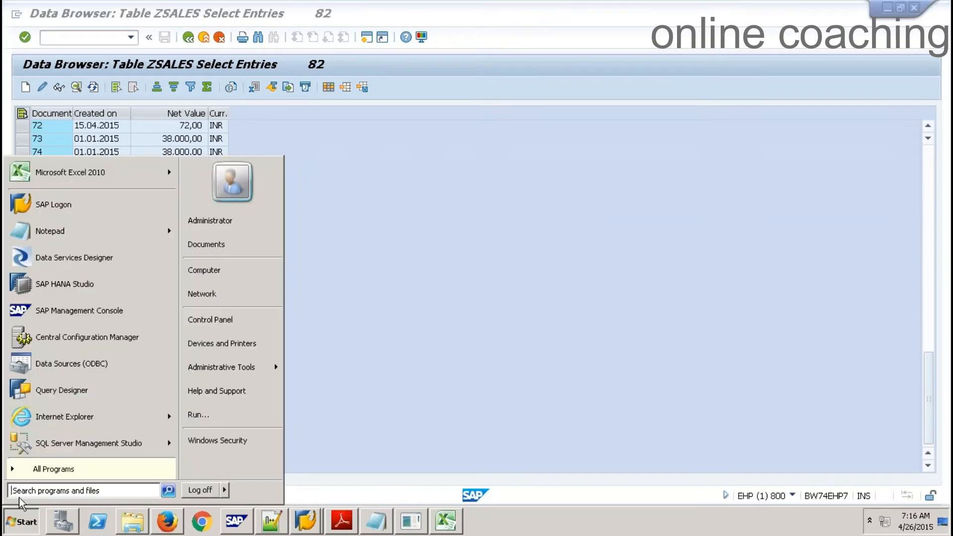
{"action": "left_click", "coordinate": [64, 283]}
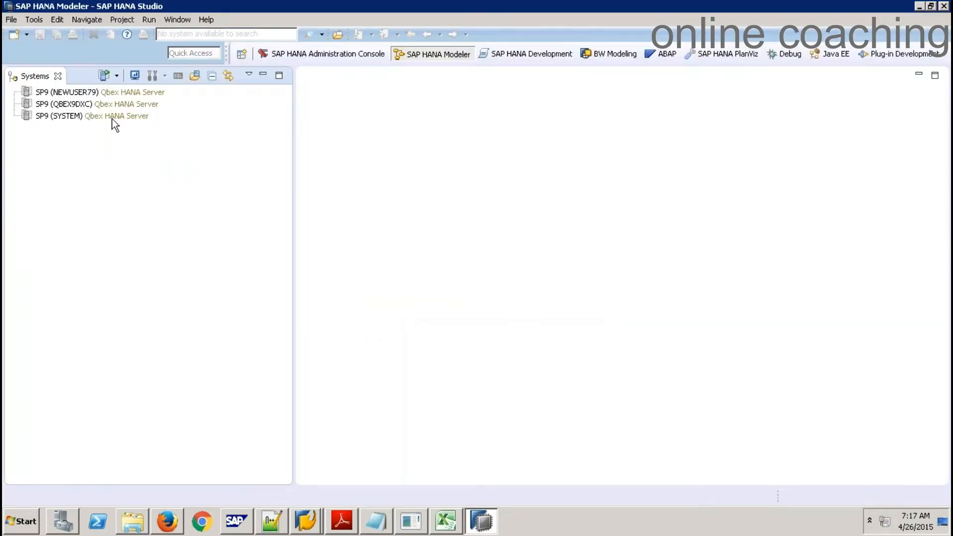
Log on to the SP9 (SYSTEM) connection with the account password
{"action": "left_click", "coordinate": [114, 120]}
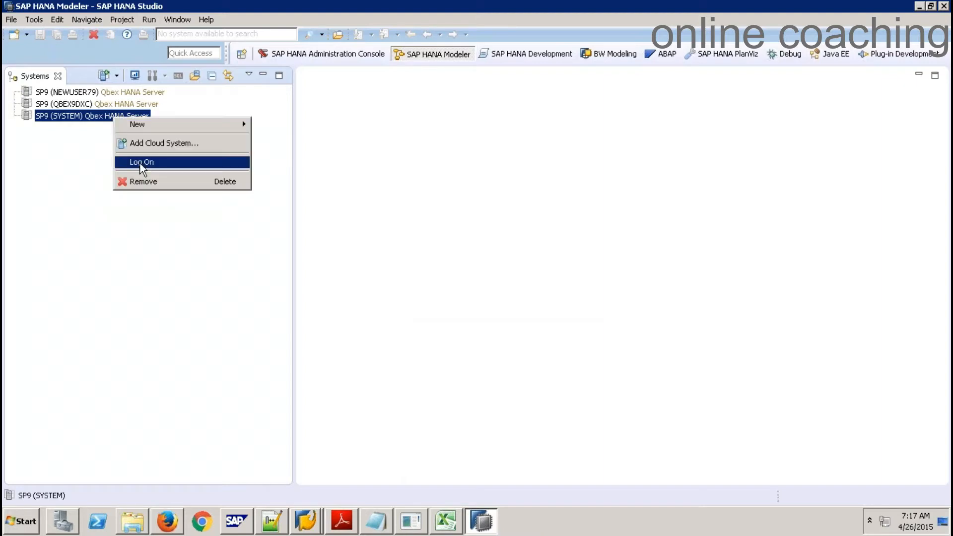
{"action": "left_click", "coordinate": [142, 163]}
{"action": "type", "text": "*********"}
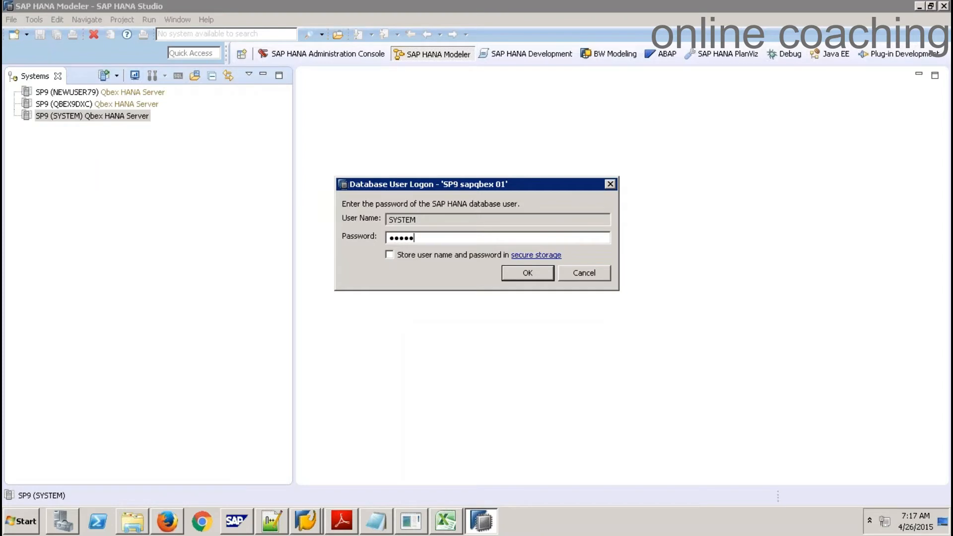
{"action": "type", "text": "*"}
{"action": "key", "text": "Return"}
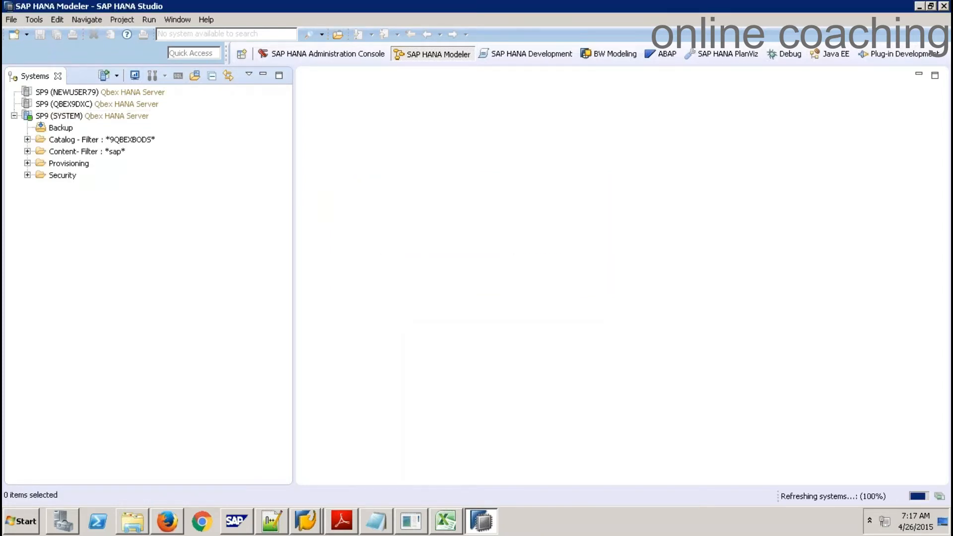
Preview VT_ZSALES data under 9QBEXBODS Tables and scroll to document 102 of 82 rows
{"action": "left_click", "coordinate": [27, 140]}
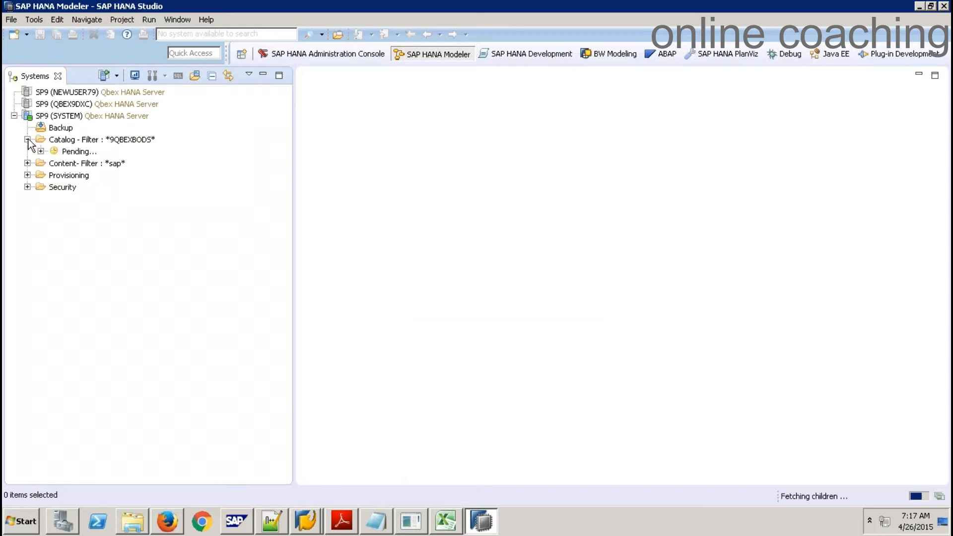
{"action": "left_click", "coordinate": [40, 164]}
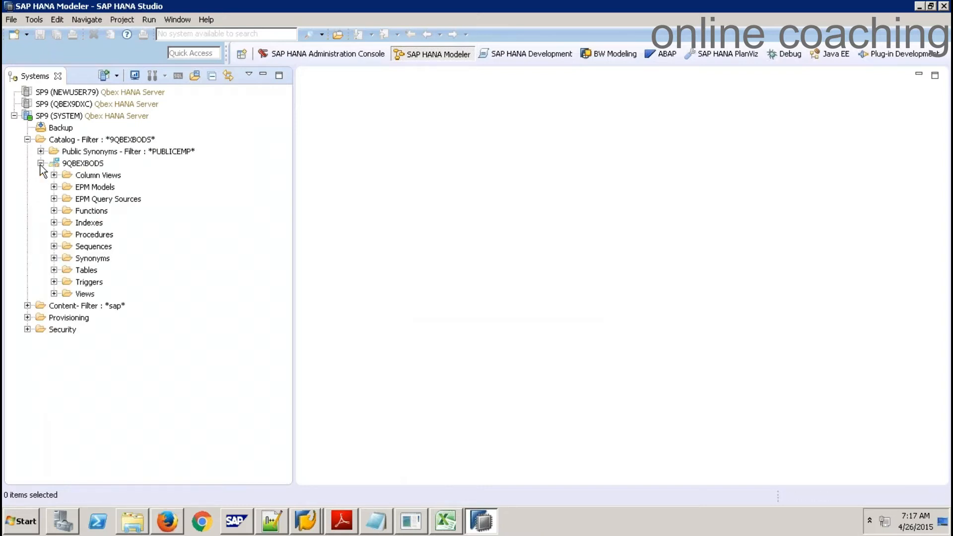
{"action": "left_click", "coordinate": [54, 271]}
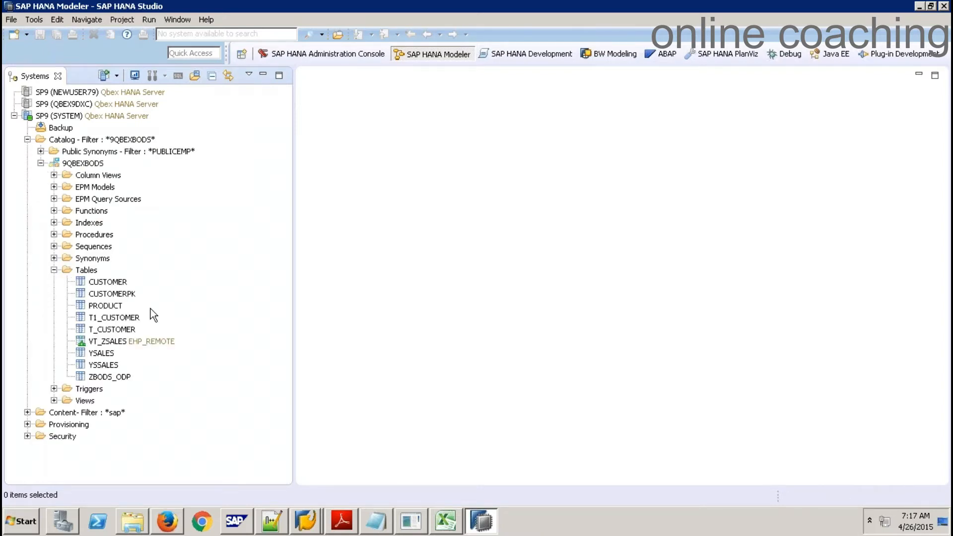
{"action": "left_click", "coordinate": [108, 342]}
{"action": "right_click", "coordinate": [108, 343]}
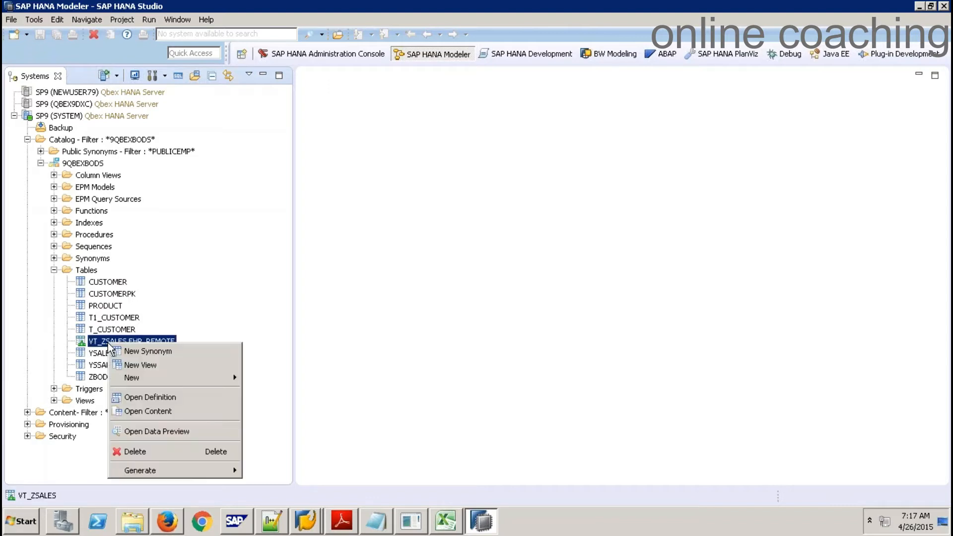
{"action": "left_click", "coordinate": [167, 430]}
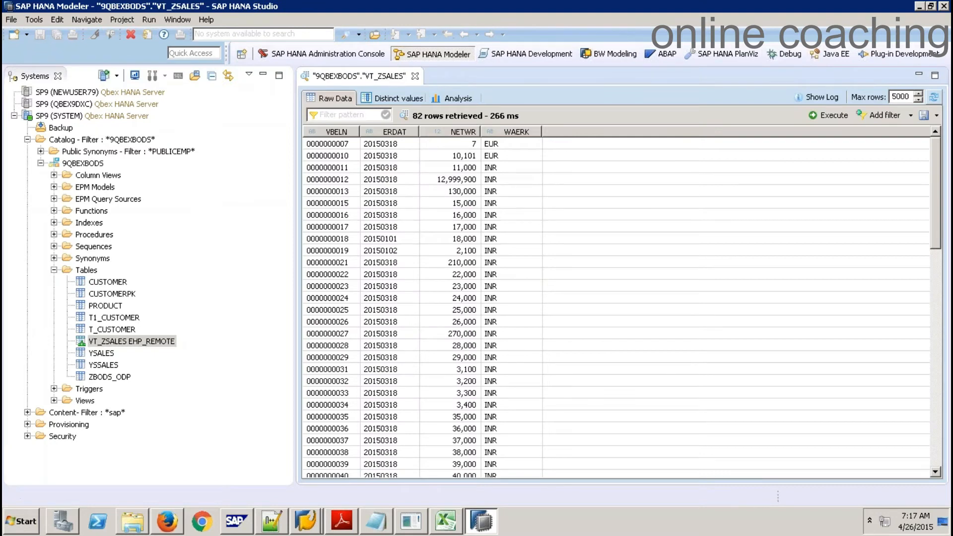
{"action": "left_click", "coordinate": [936, 354]}
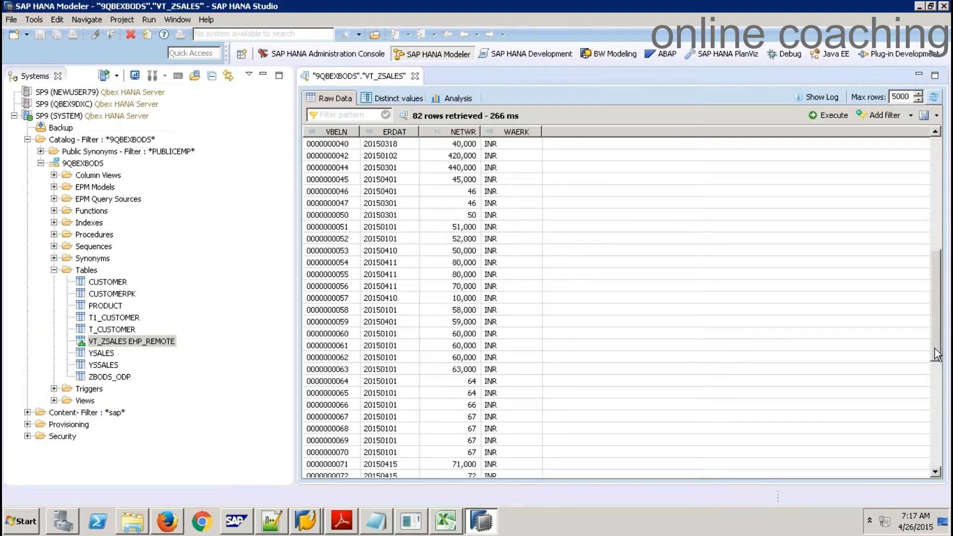
{"action": "left_click_drag", "start_coordinate": [936, 353], "coordinate": [946, 482]}
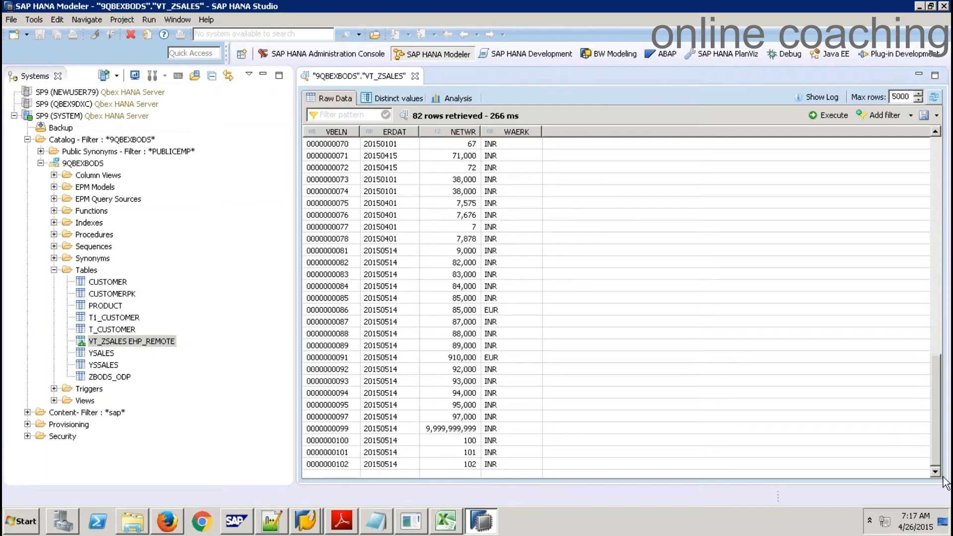
{"action": "left_click", "coordinate": [344, 464]}
Return to the ZSALES data browser in SAP GUI and start a new entry
{"action": "left_click", "coordinate": [304, 516]}
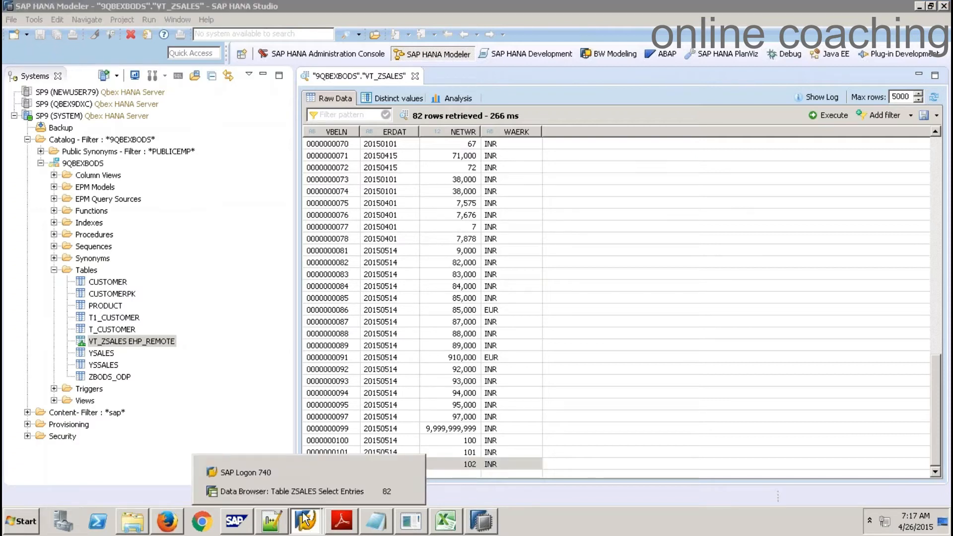
{"action": "left_click", "coordinate": [299, 492]}
{"action": "left_click", "coordinate": [26, 88]}
Enter document 103, created 14.05.2015, net value 10333 INR, and save the record
{"action": "type", "text": "103"}
{"action": "key", "text": "Tab"}
{"action": "key", "text": "Down"}
{"action": "key", "text": "Return"}
{"action": "key", "text": "Tab"}
{"action": "type", "text": "10"}
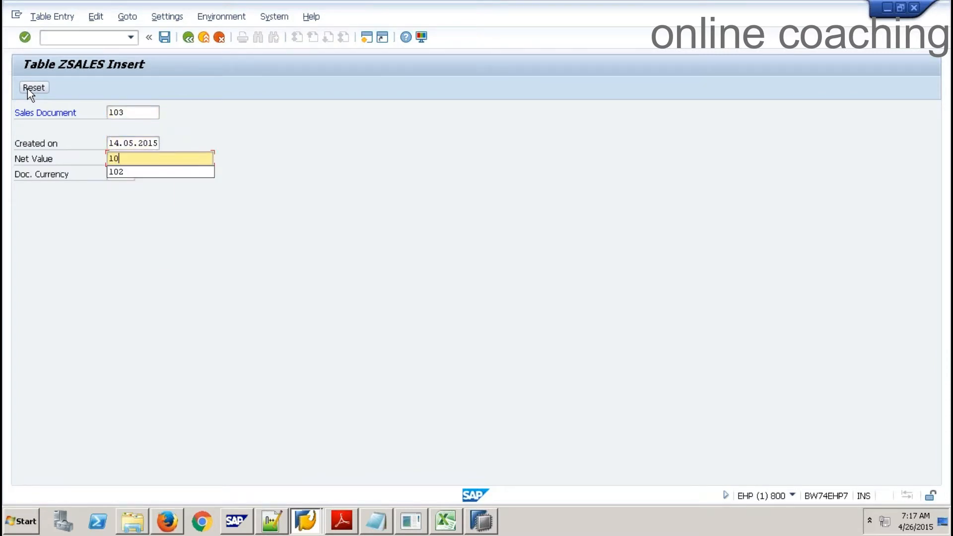
{"action": "type", "text": "333"}
{"action": "key", "text": "Tab"}
{"action": "type", "text": "INR"}
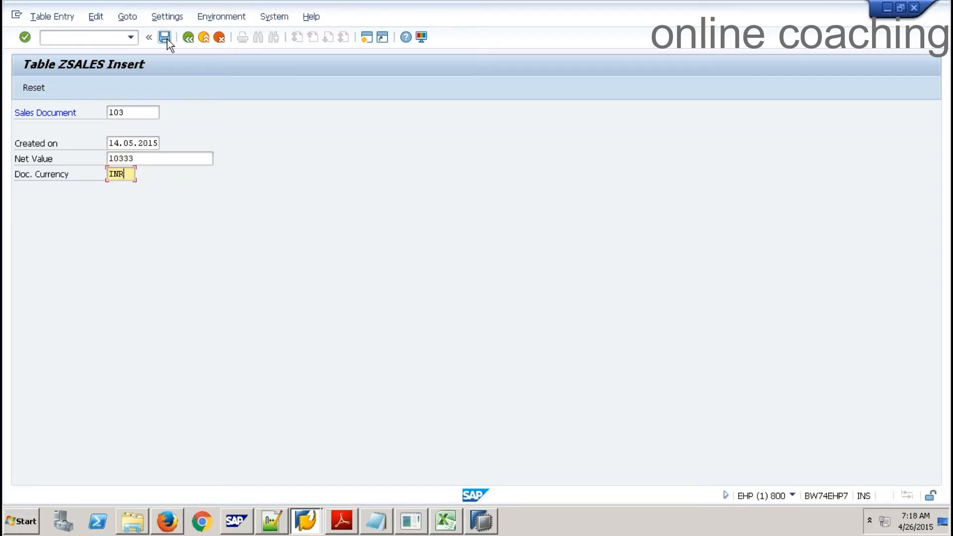
{"action": "left_click", "coordinate": [167, 39]}
{"action": "key", "text": "alt+Tab"}
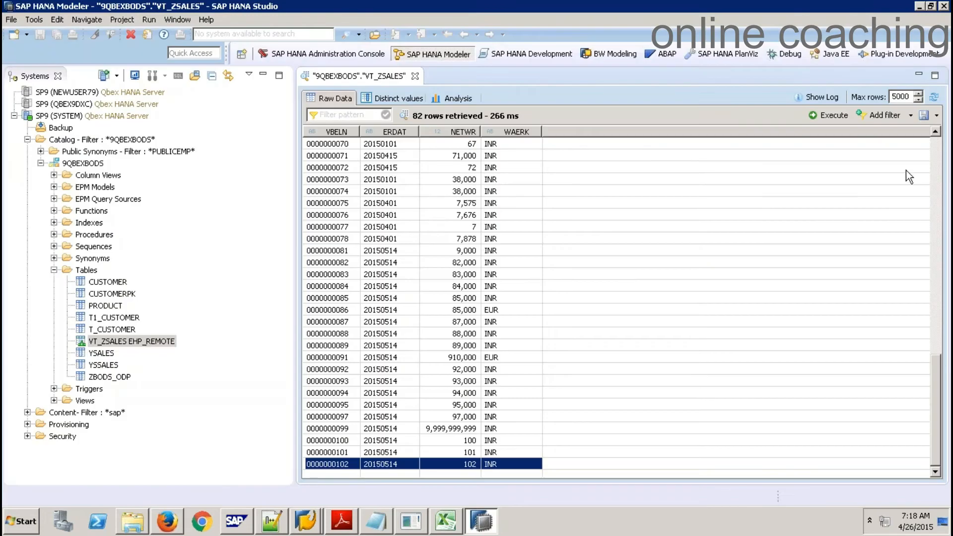
Re-execute the VT_ZSALES preview and select the new document 103 row with 10,333 INR
{"action": "left_click", "coordinate": [848, 115]}
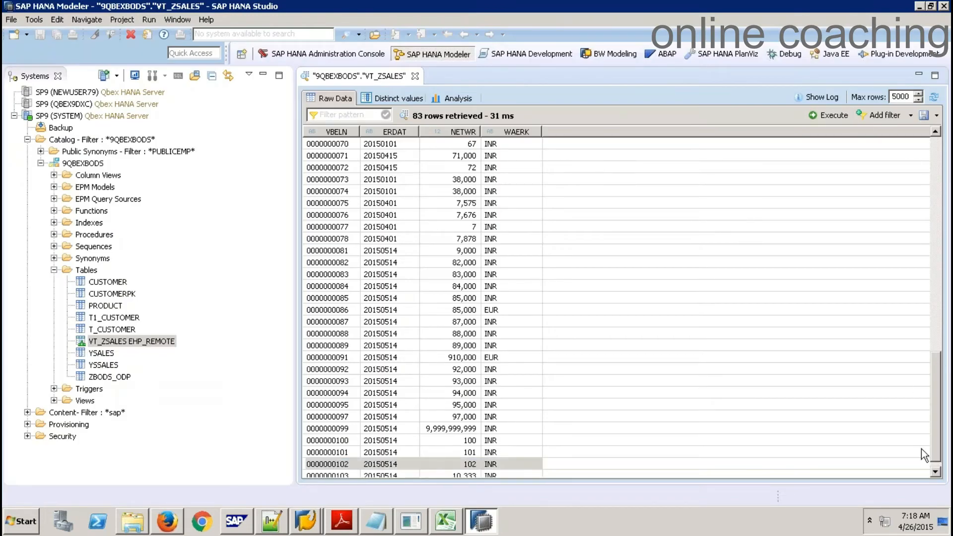
{"action": "left_click", "coordinate": [936, 472]}
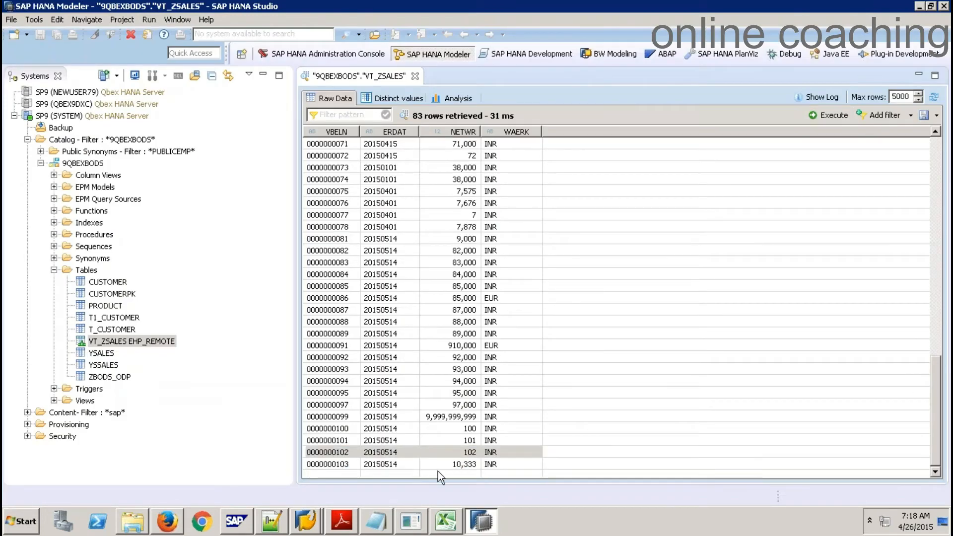
{"action": "left_click", "coordinate": [333, 464]}
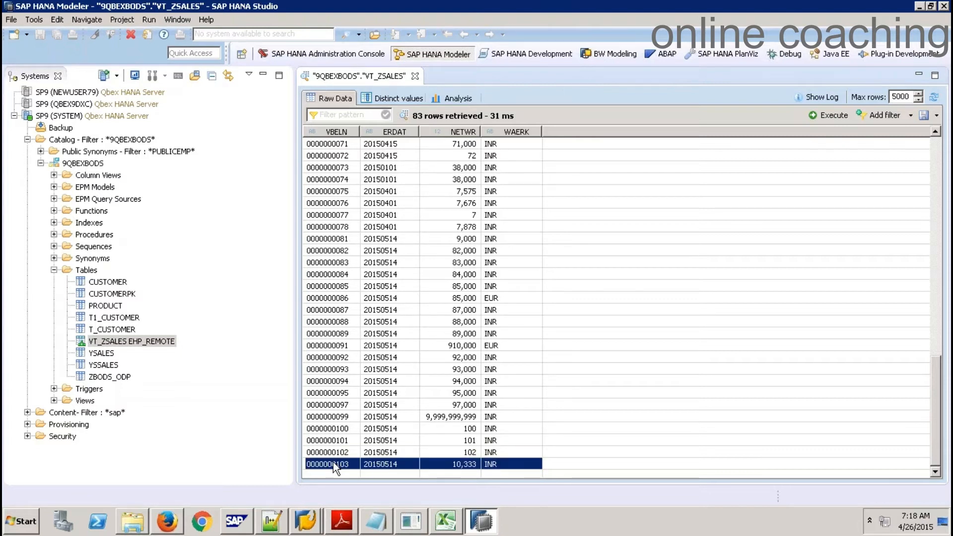
Close the preview, collapse 9QBEXBODS, and expand Provisioning > Remote Sources > EHP_REMOTE > SAP_ANW
{"action": "left_click", "coordinate": [415, 76]}
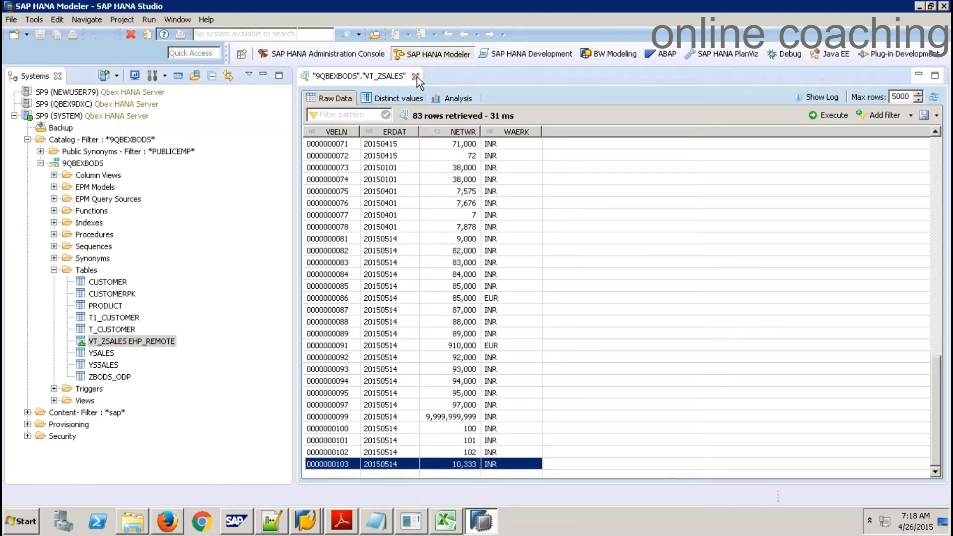
{"action": "left_click", "coordinate": [41, 164]}
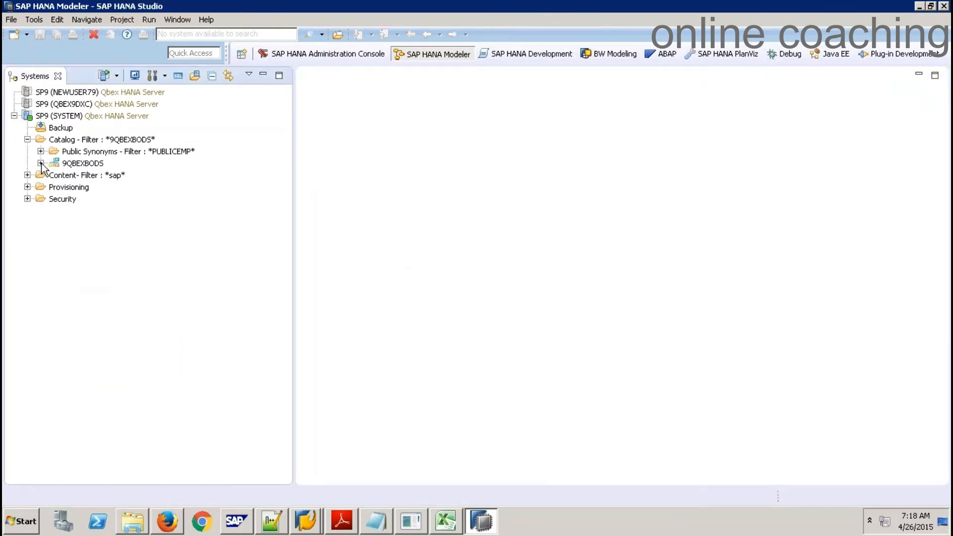
{"action": "left_click", "coordinate": [27, 187]}
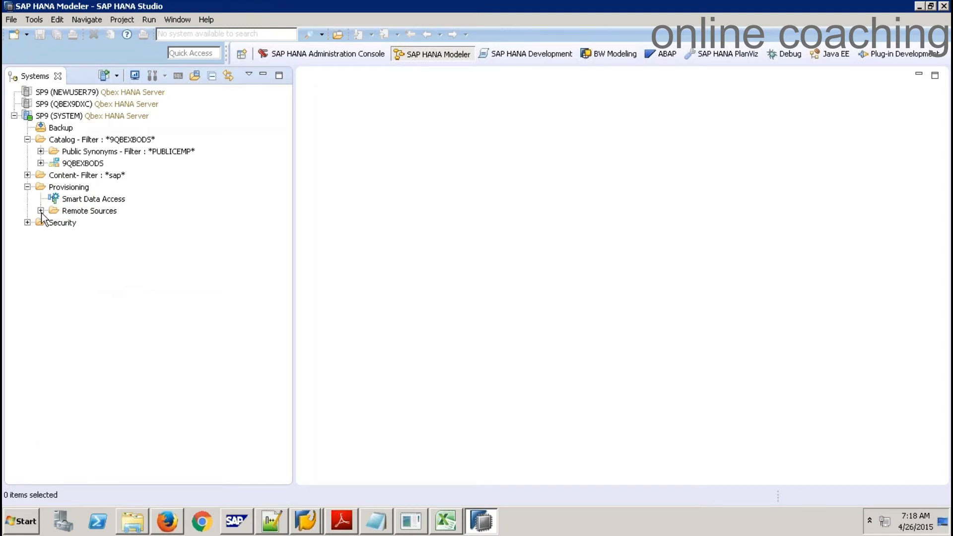
{"action": "left_click", "coordinate": [40, 211]}
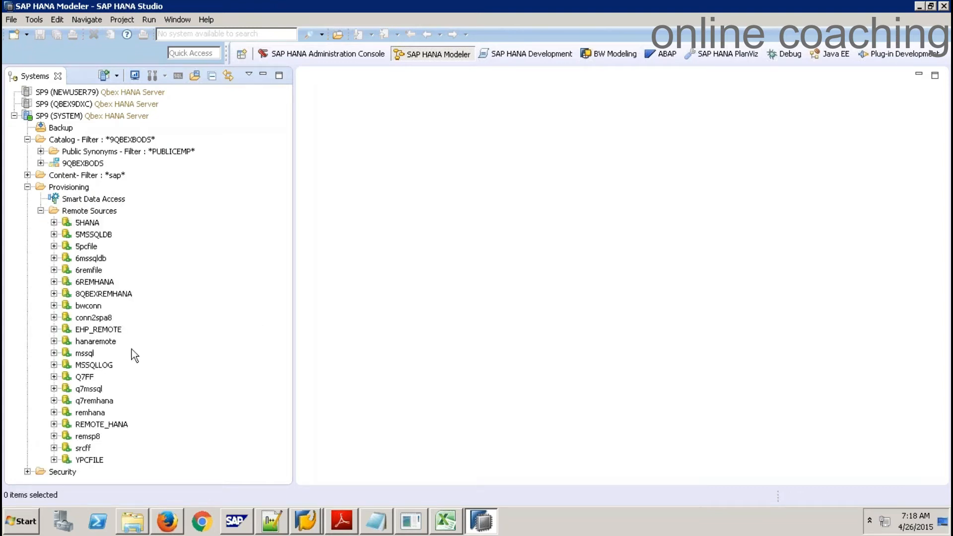
{"action": "left_click", "coordinate": [54, 329]}
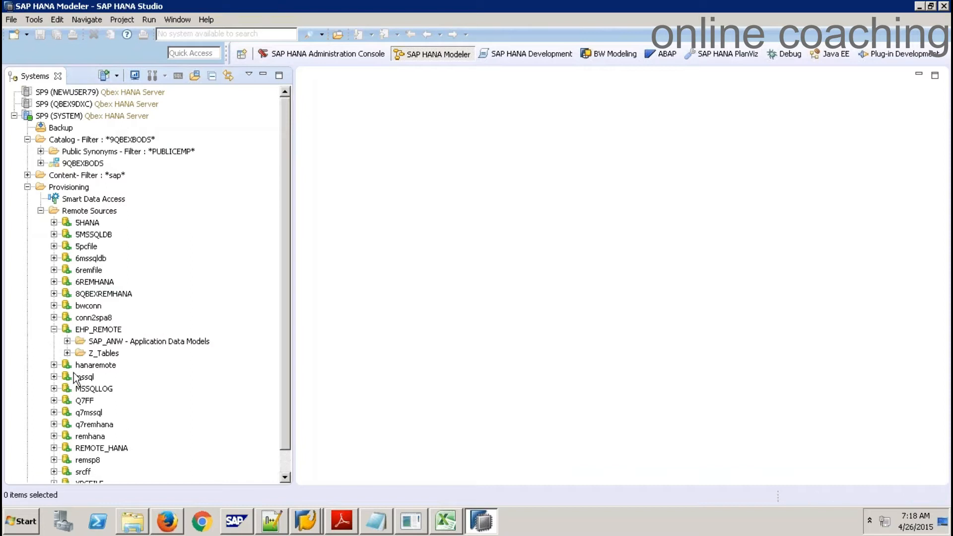
{"action": "left_click", "coordinate": [67, 342]}
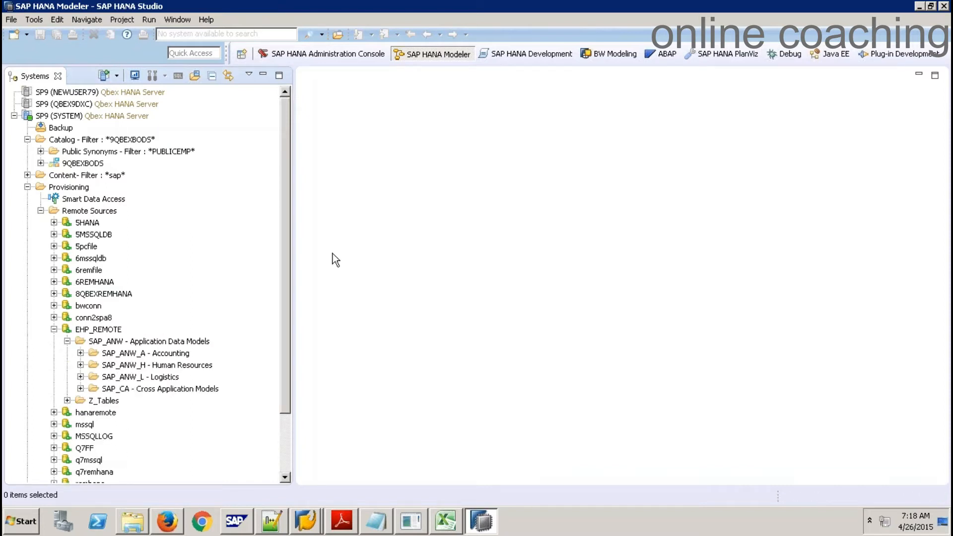
Drill down SAP_ANW_L > SDSLS > SDSLS_SLS > SDSLS30205 and select the VBAK table
{"action": "left_click_drag", "start_coordinate": [283, 234], "coordinate": [287, 320]}
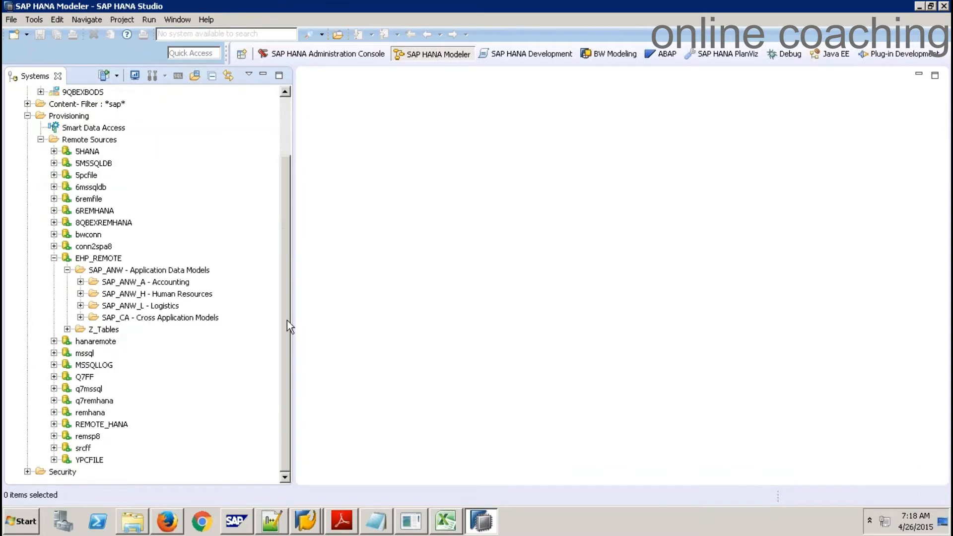
{"action": "left_click", "coordinate": [80, 305]}
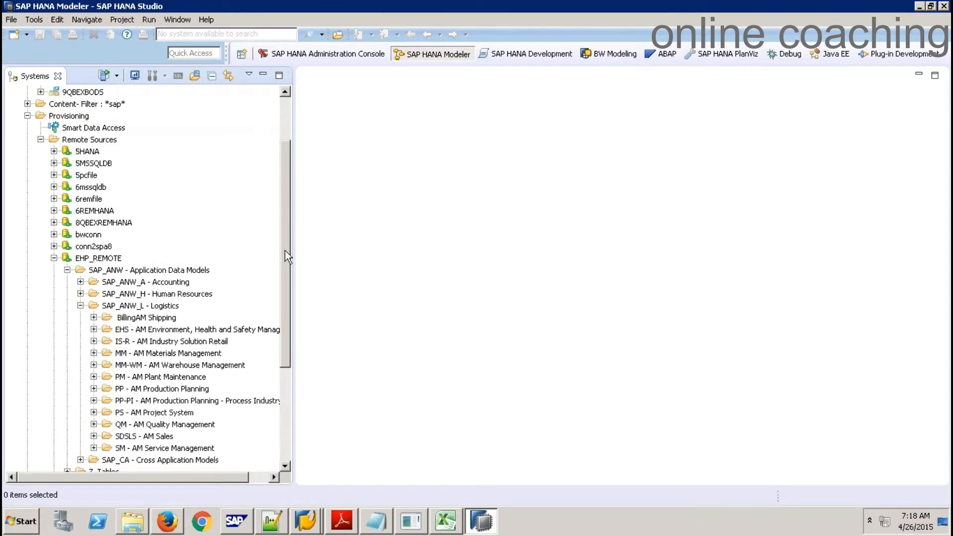
{"action": "left_click_drag", "start_coordinate": [285, 251], "coordinate": [288, 337]}
{"action": "left_click", "coordinate": [93, 282]}
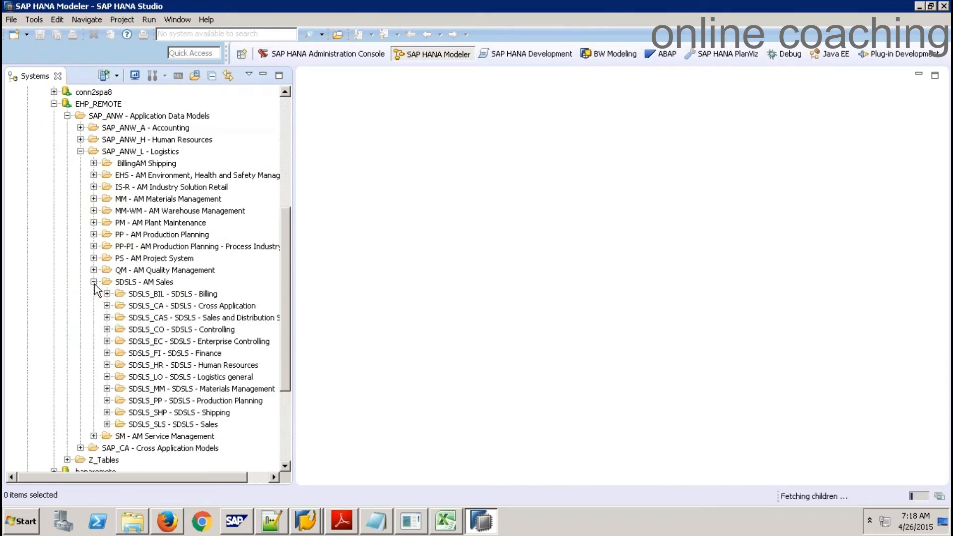
{"action": "left_click", "coordinate": [106, 425]}
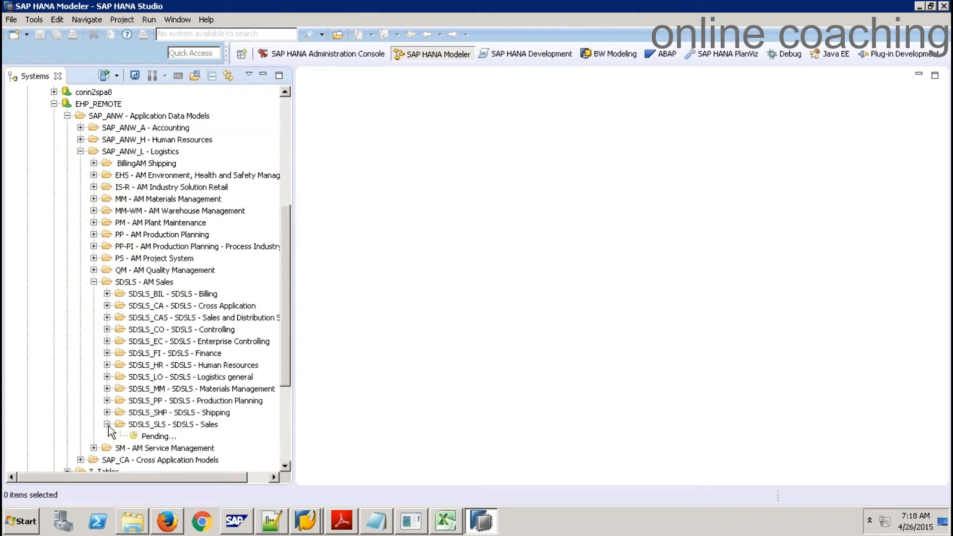
{"action": "left_click_drag", "start_coordinate": [290, 272], "coordinate": [292, 374]}
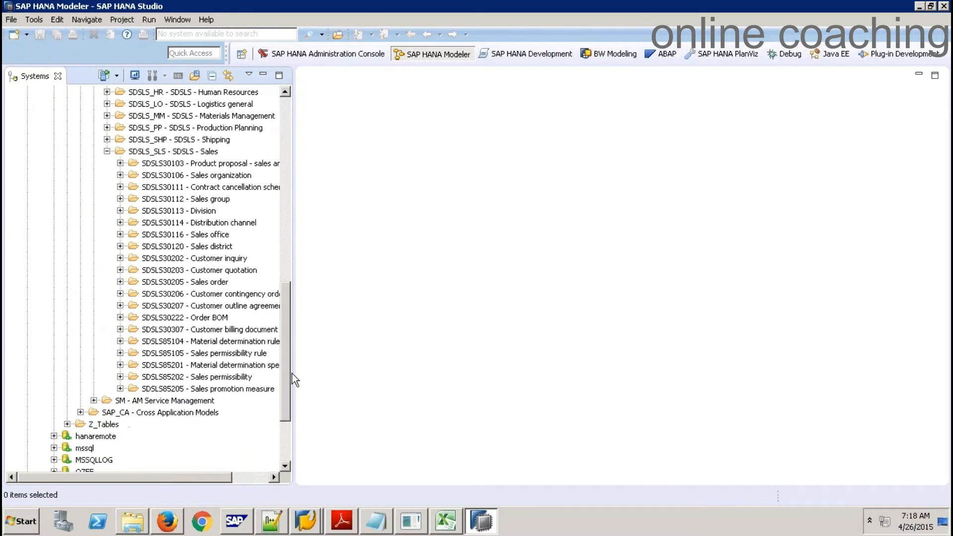
{"action": "left_click", "coordinate": [119, 282]}
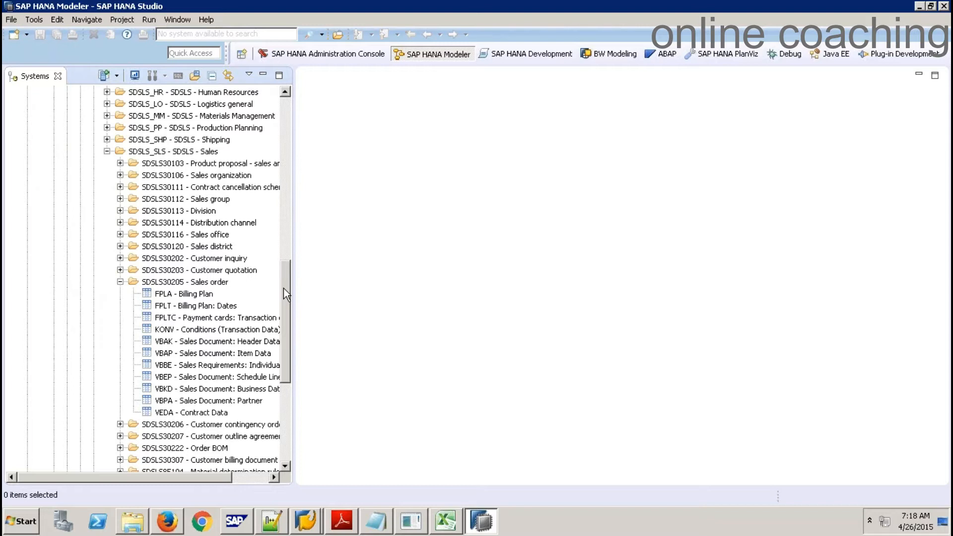
{"action": "left_click_drag", "start_coordinate": [284, 286], "coordinate": [287, 323]}
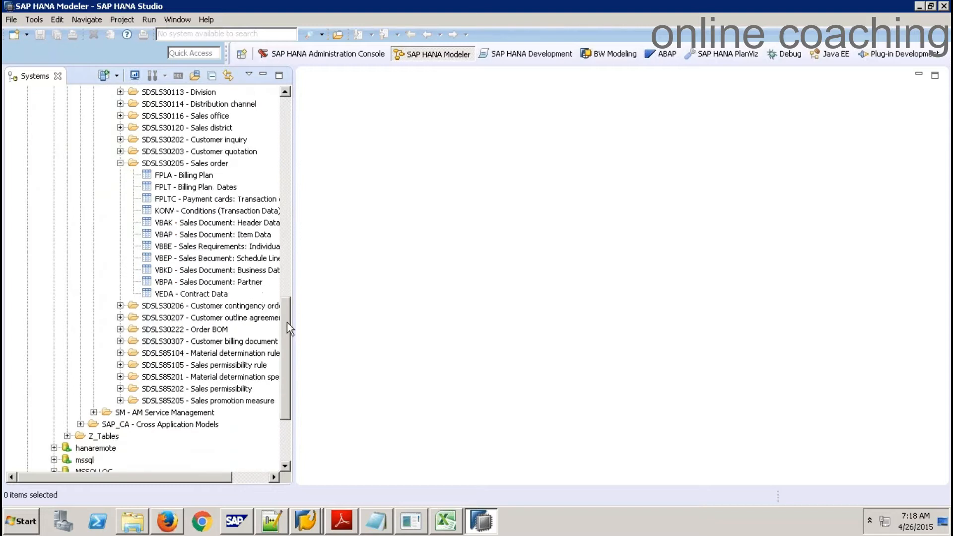
{"action": "left_click", "coordinate": [180, 225]}
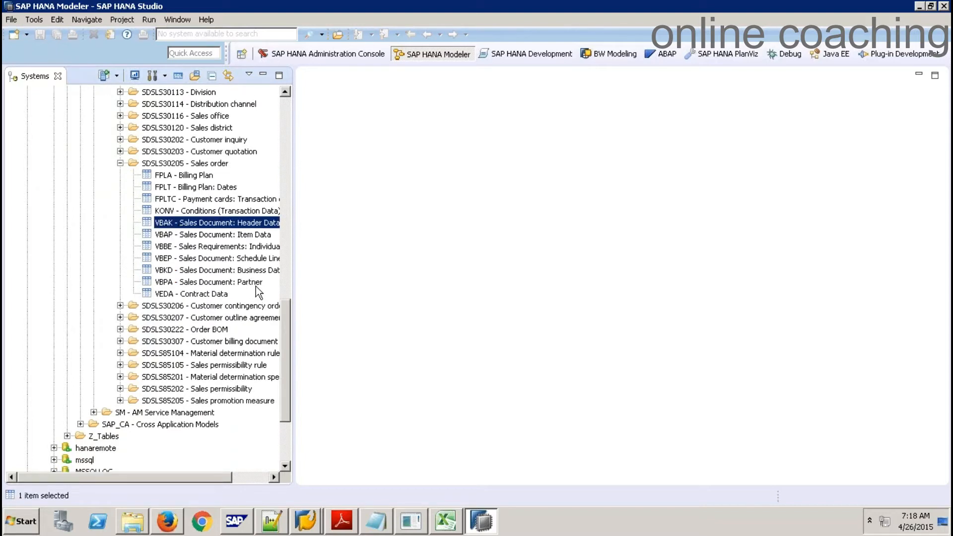
Add the remote VBAK table as a virtual table renamed to VT_VBAK
{"action": "right_click", "coordinate": [220, 222]}
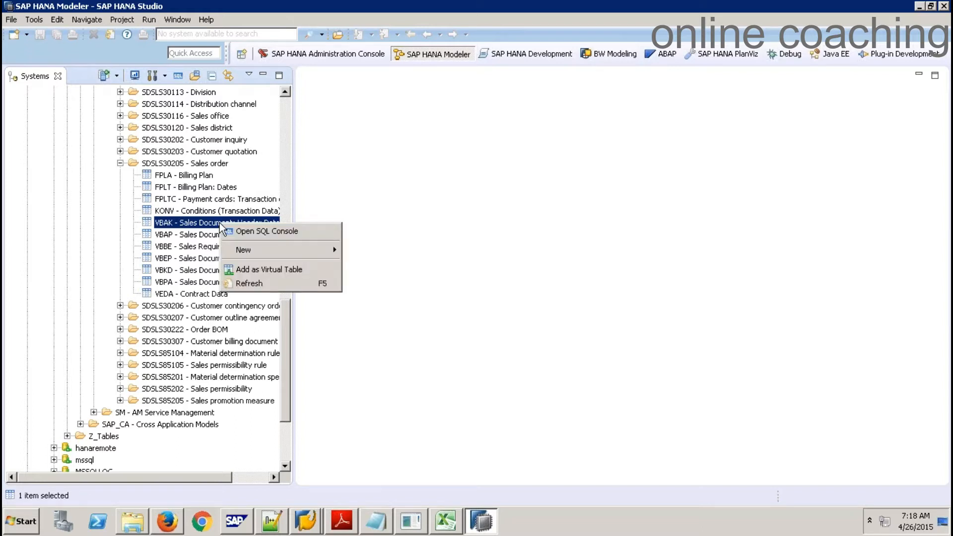
{"action": "left_click", "coordinate": [281, 269]}
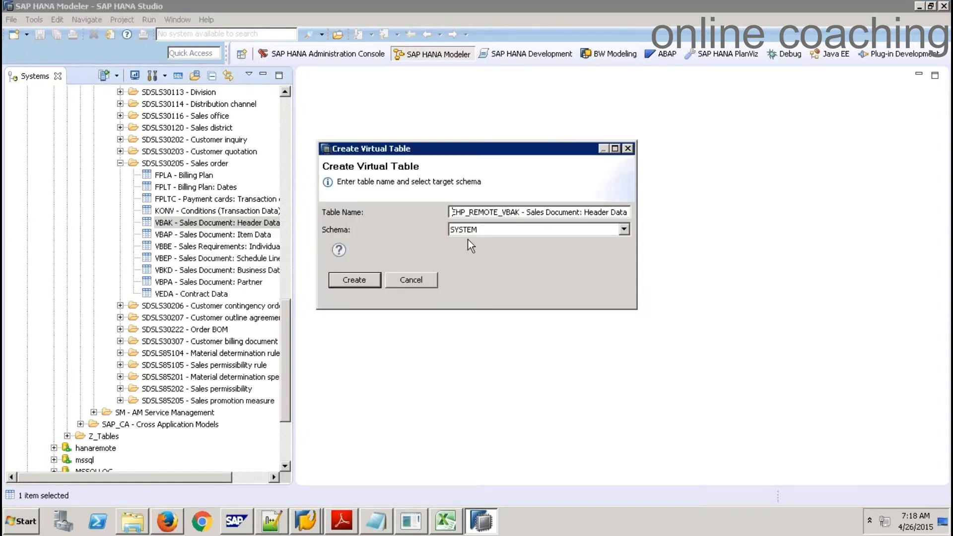
{"action": "key", "text": "ctrl+a"}
{"action": "key", "text": "BackSpace"}
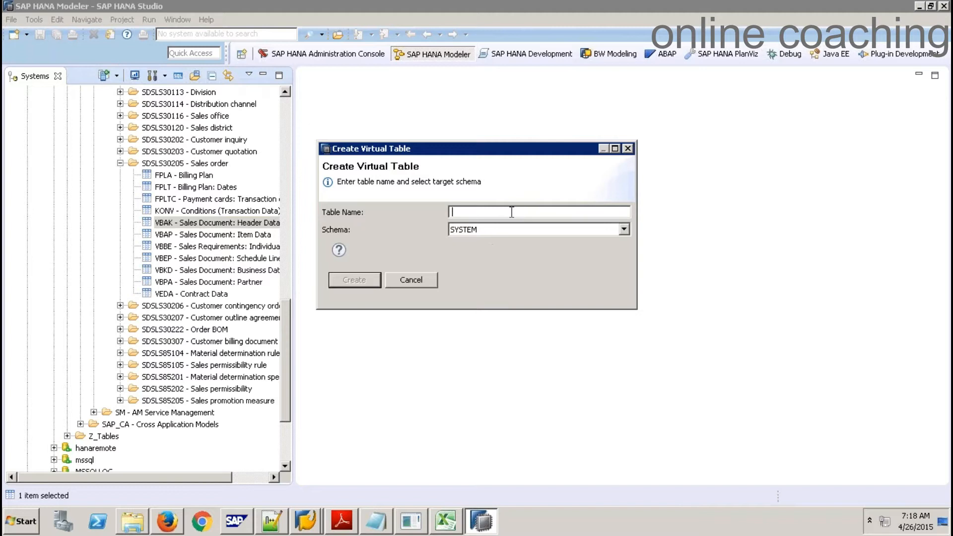
{"action": "type", "text": "VT_VBAK"}
Target schema 9QBEXBODS, create the virtual table and dismiss the confirmation
{"action": "left_click", "coordinate": [548, 232]}
{"action": "key", "text": "9"}
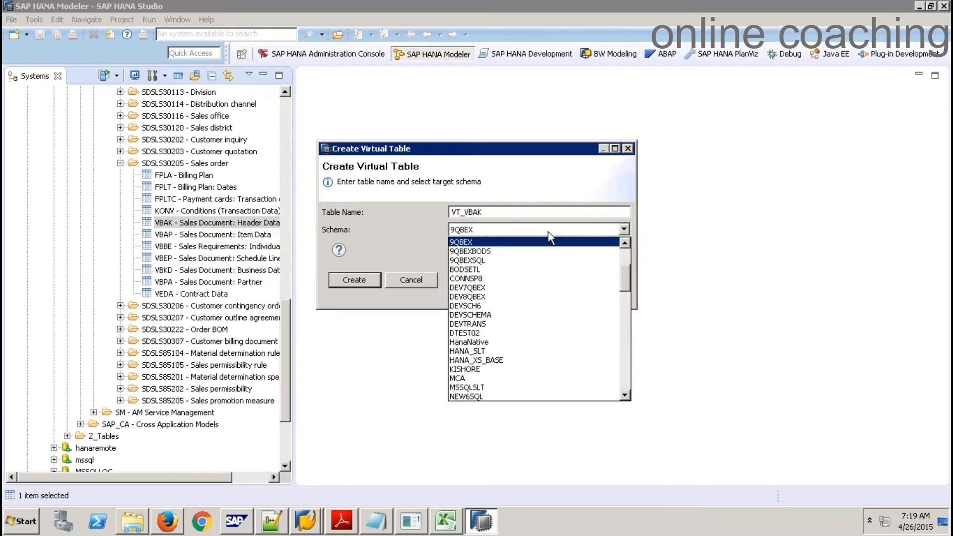
{"action": "left_click", "coordinate": [511, 252]}
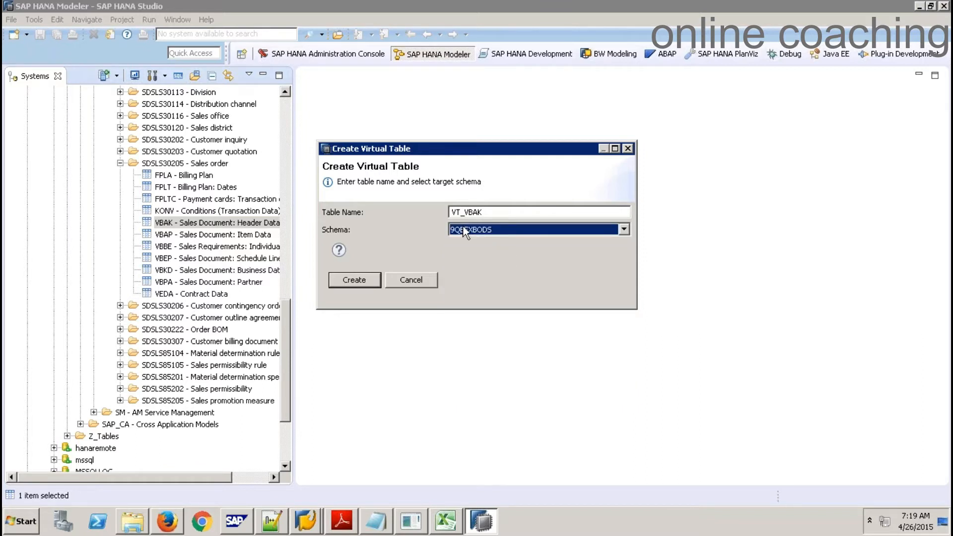
{"action": "left_click", "coordinate": [360, 287]}
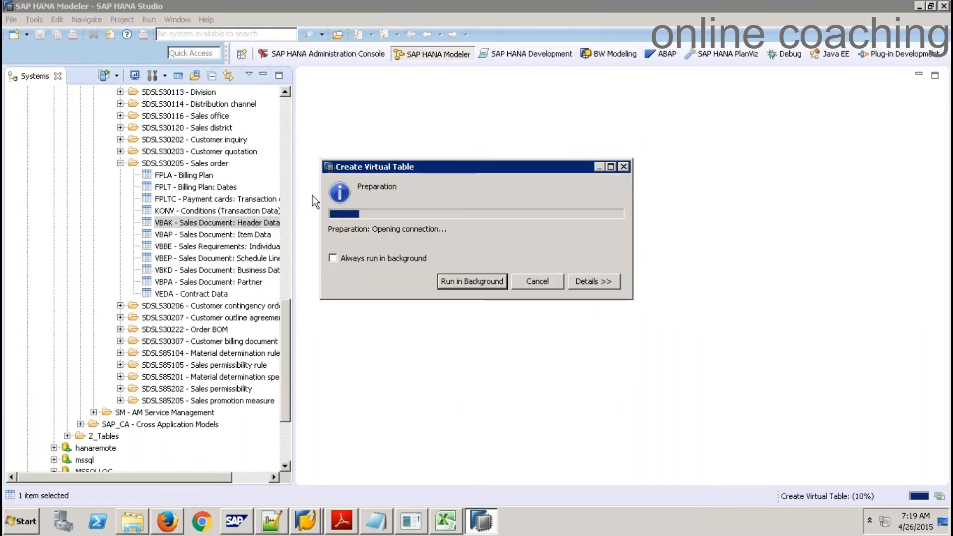
{"action": "left_click", "coordinate": [595, 241]}
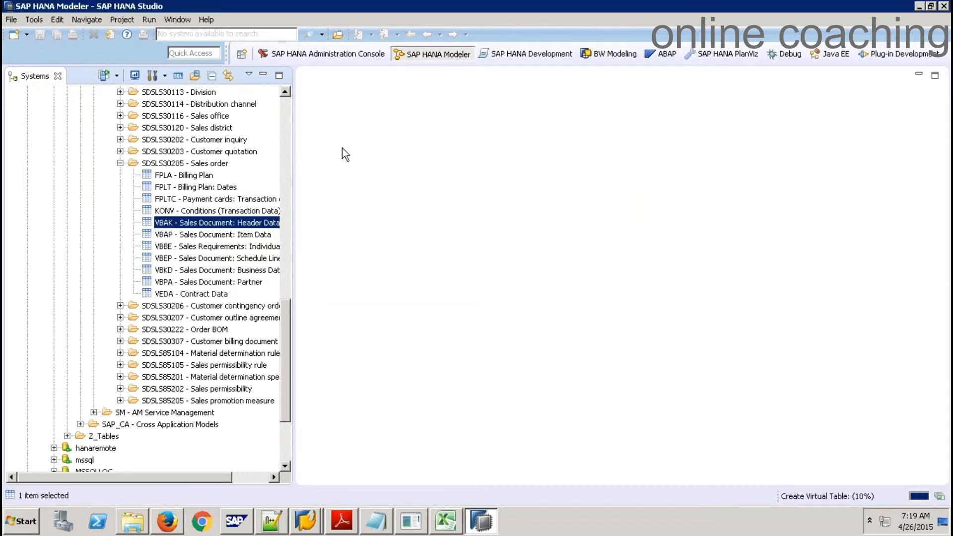
Preview VT_VBAK under 9QBEXBODS Tables, review its 5000 rows, then close the preview
{"action": "left_click", "coordinate": [287, 106]}
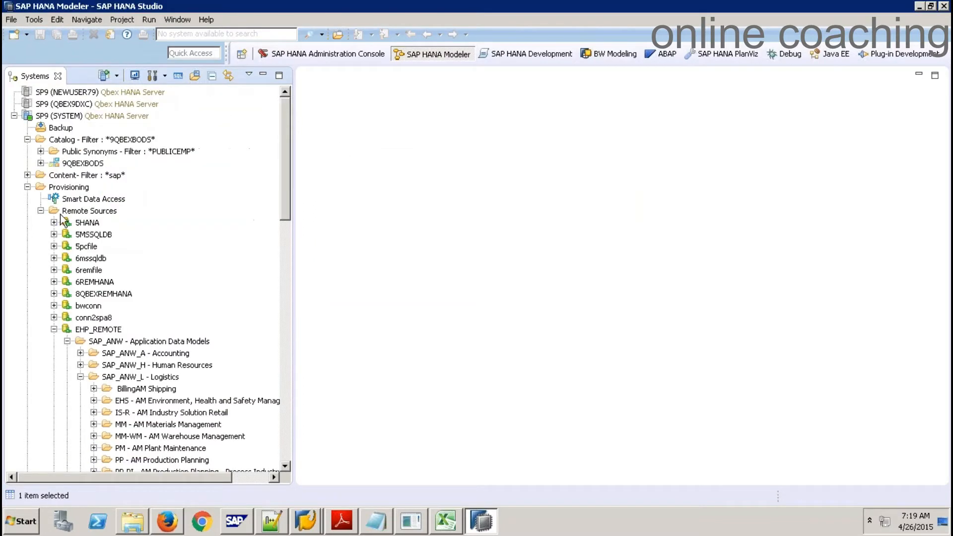
{"action": "left_click", "coordinate": [40, 163]}
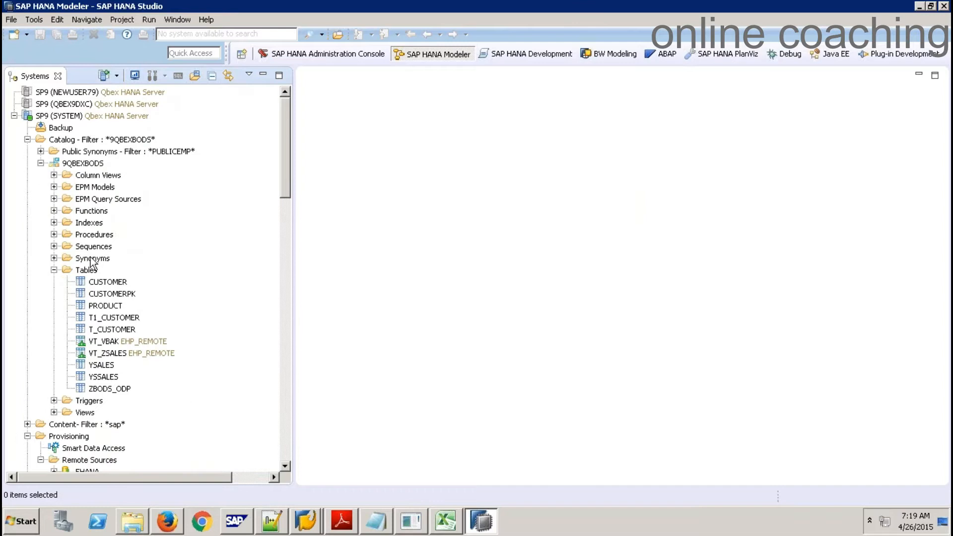
{"action": "right_click", "coordinate": [127, 343]}
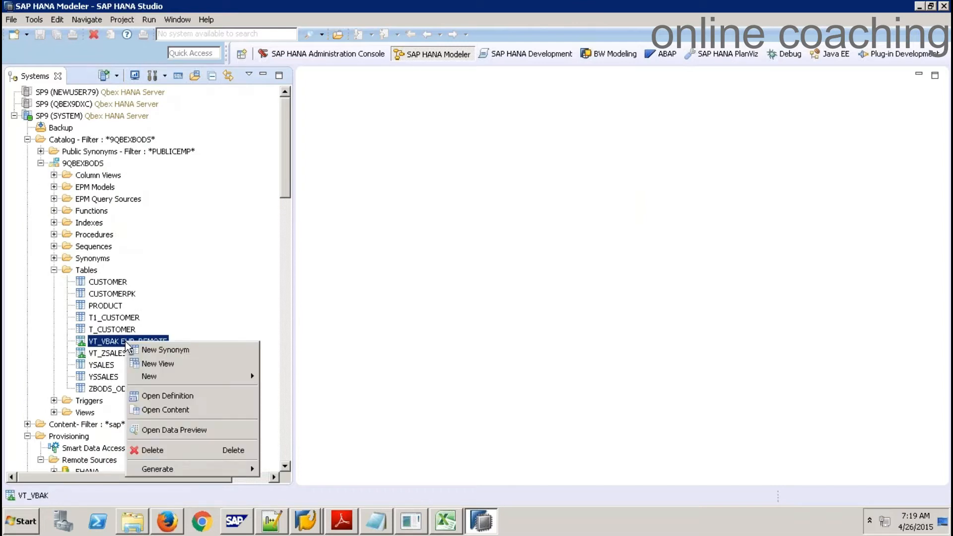
{"action": "left_click", "coordinate": [192, 429]}
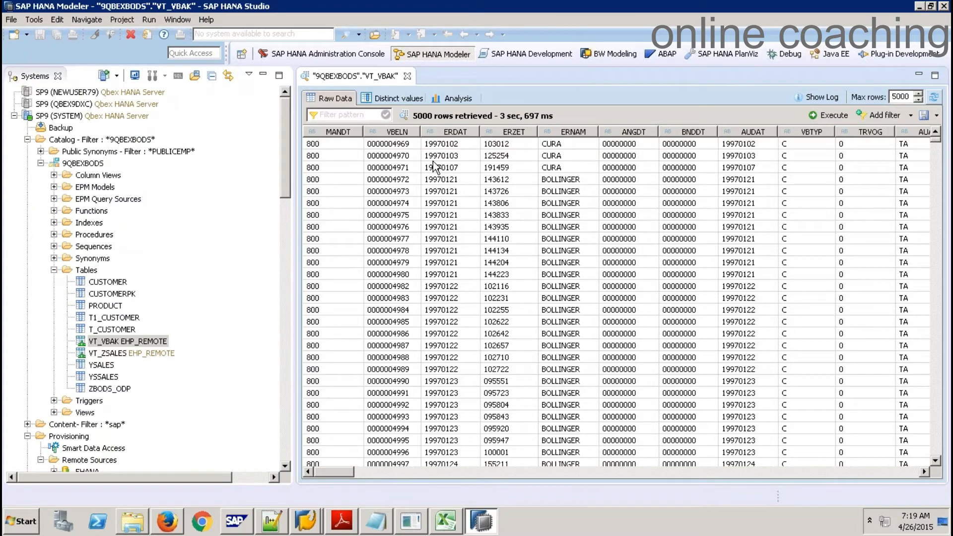
{"action": "left_click", "coordinate": [399, 148]}
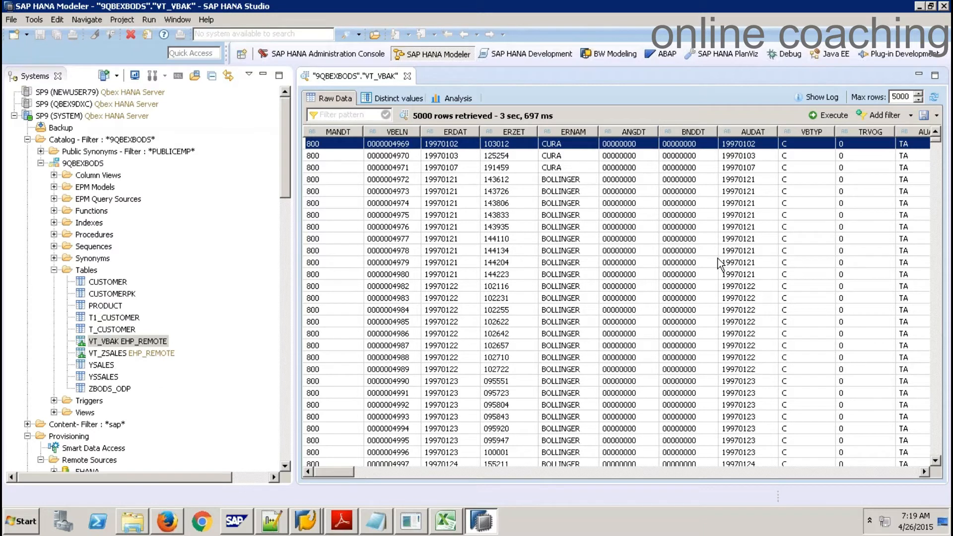
{"action": "left_click", "coordinate": [407, 76]}
Collapse the tree and enter host sapqbex, instance 00, description 'sap hana 2' for a new system
{"action": "left_click", "coordinate": [54, 271]}
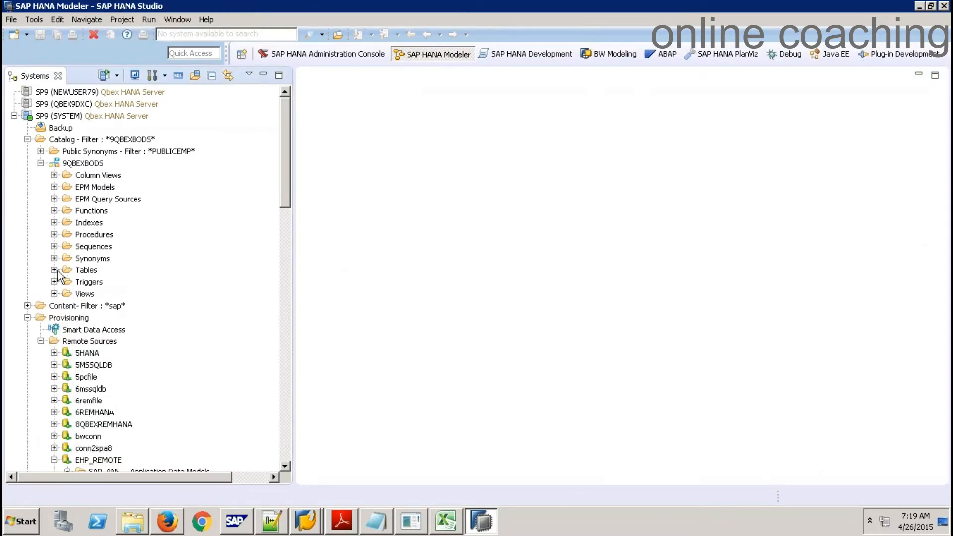
{"action": "left_click", "coordinate": [41, 163]}
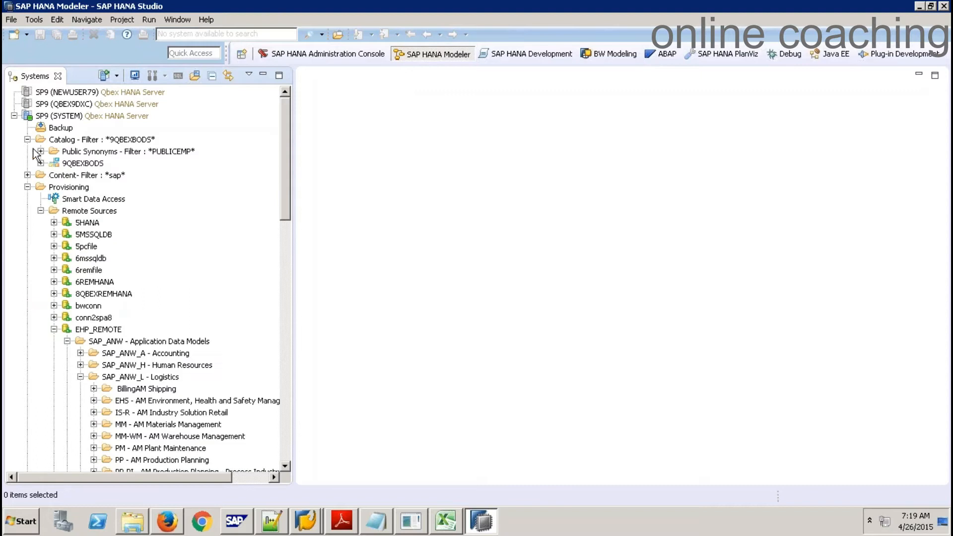
{"action": "left_click", "coordinate": [27, 187]}
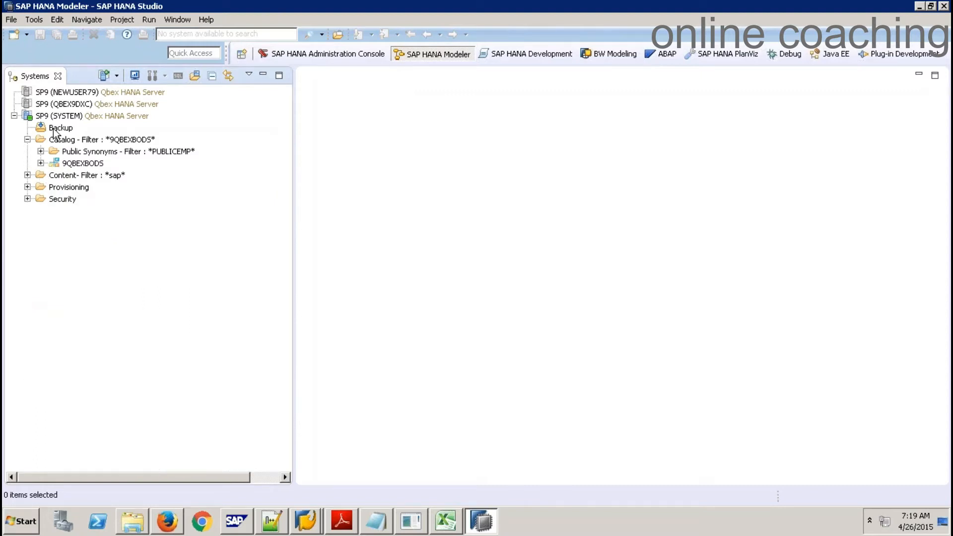
{"action": "right_click", "coordinate": [163, 217]}
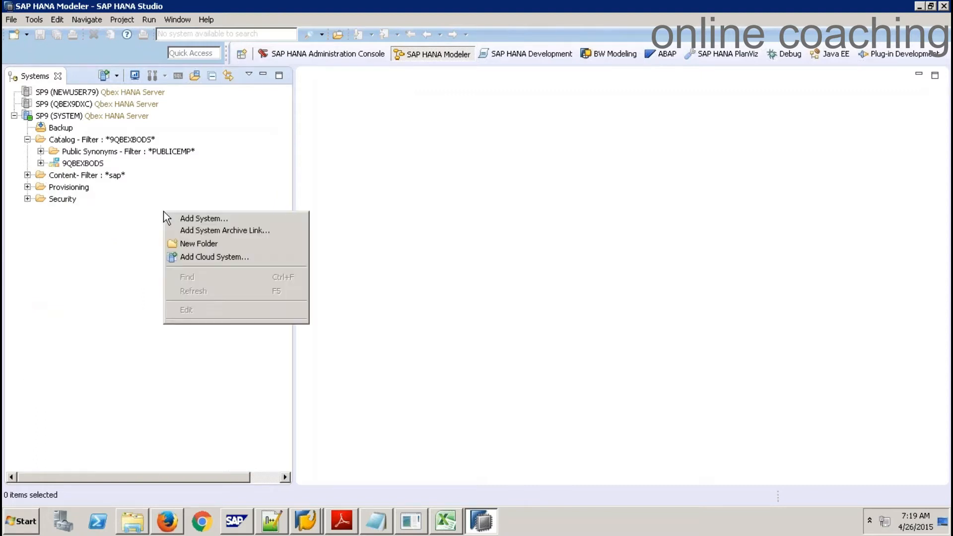
{"action": "left_click", "coordinate": [240, 219]}
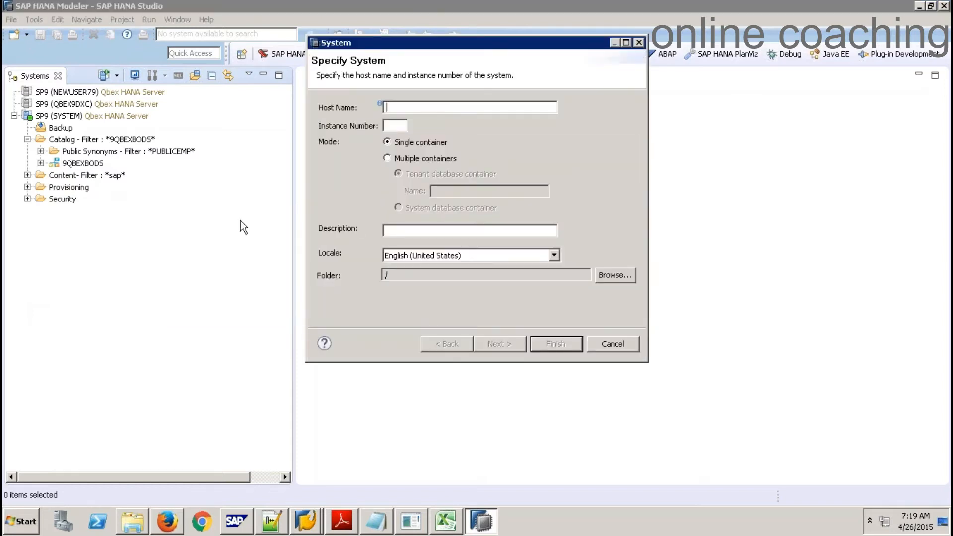
{"action": "type", "text": "SA"}
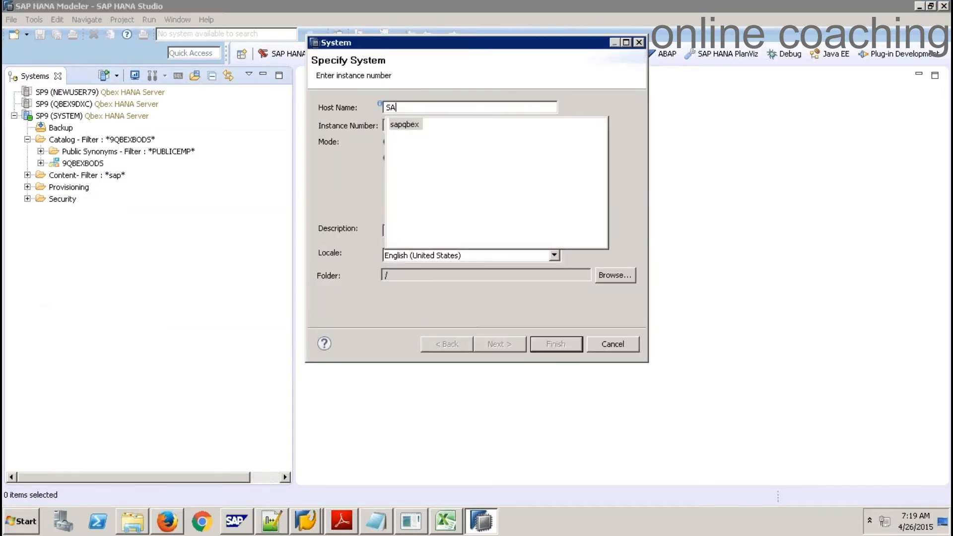
{"action": "double_click", "coordinate": [412, 125]}
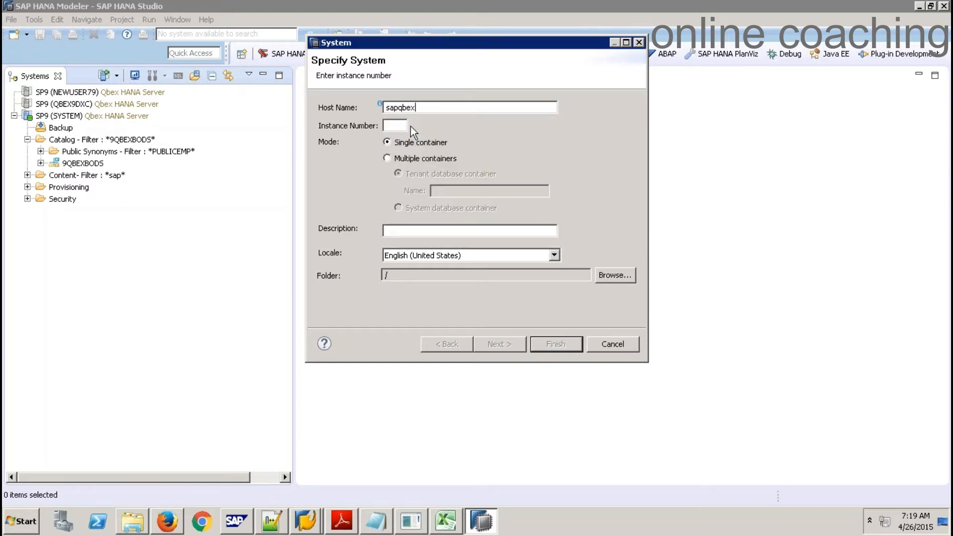
{"action": "left_click", "coordinate": [399, 126]}
{"action": "type", "text": "00"}
{"action": "key", "text": "Tab"}
{"action": "key", "text": "Tab"}
{"action": "type", "text": "sap hana"}
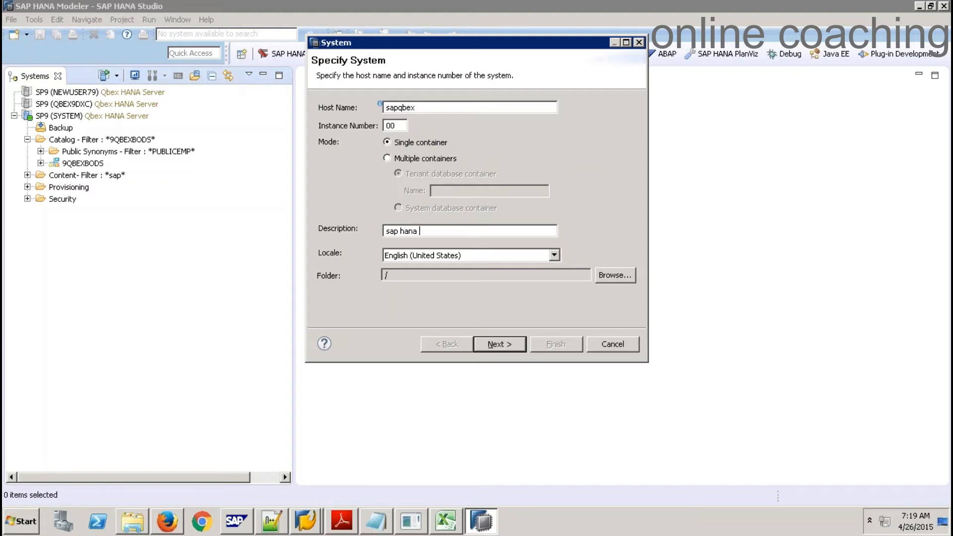
{"action": "type", "text": " 2"}
Log in as SYSTEM with its password and finish adding the connection
{"action": "left_click", "coordinate": [492, 349]}
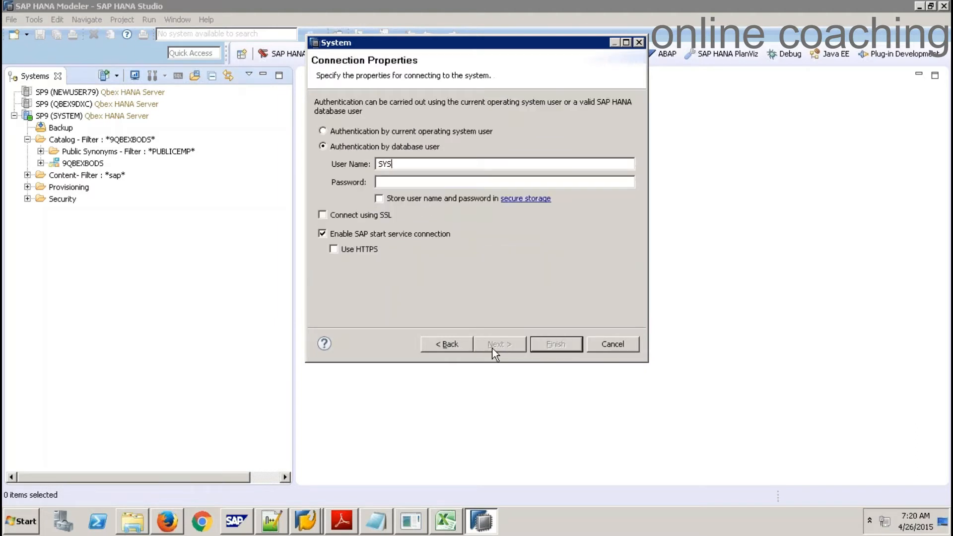
{"action": "key", "text": "Return"}
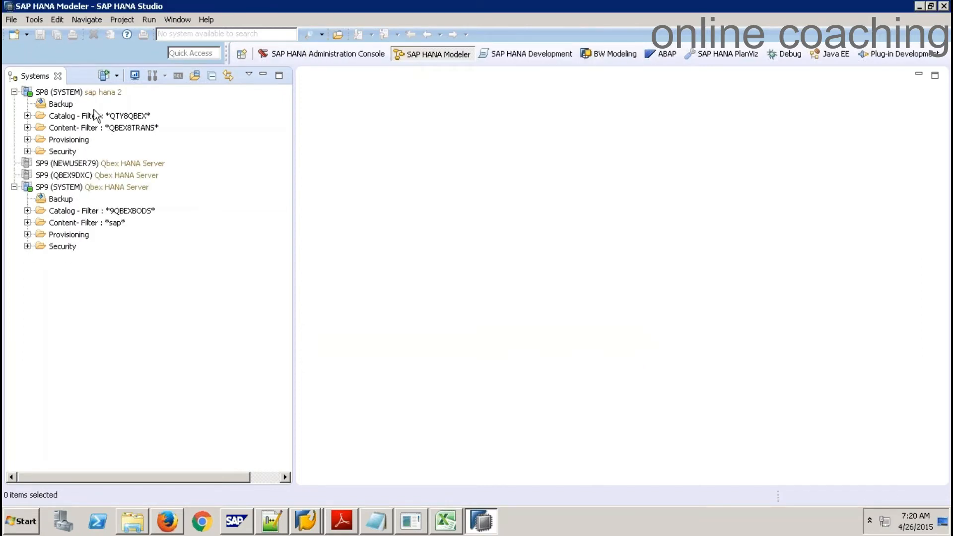
Expand SP9's Provisioning folder to list its existing remote sources
{"action": "mouse_move", "coordinate": [95, 95]}
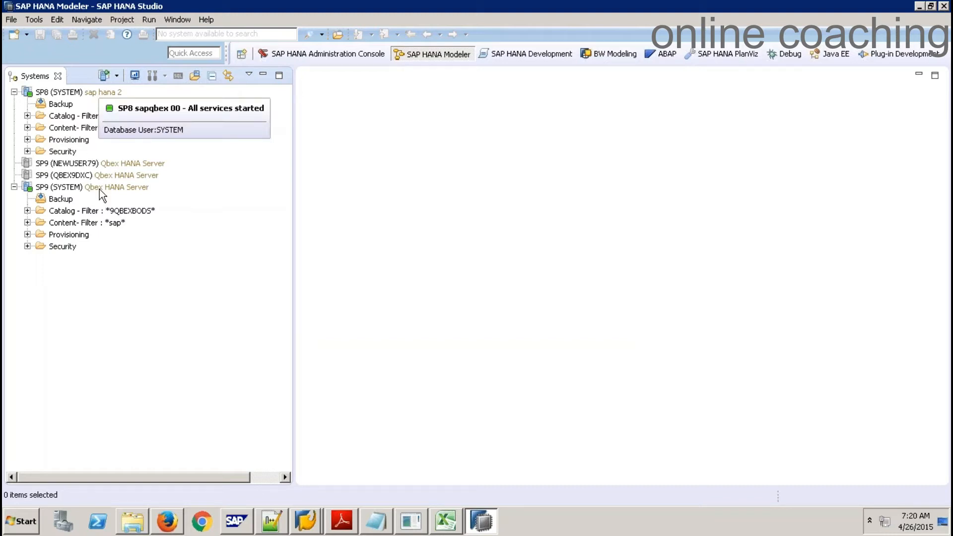
{"action": "mouse_move", "coordinate": [100, 189]}
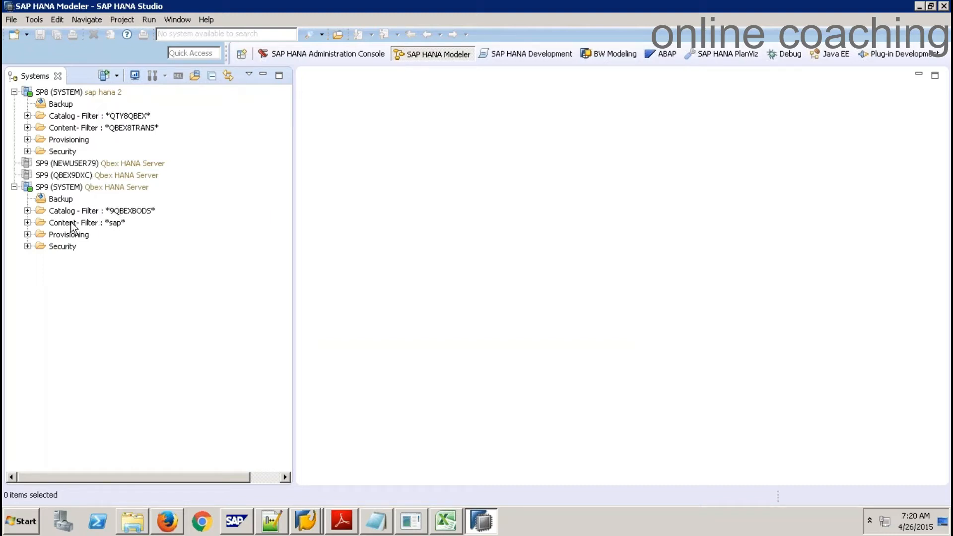
{"action": "left_click", "coordinate": [27, 235]}
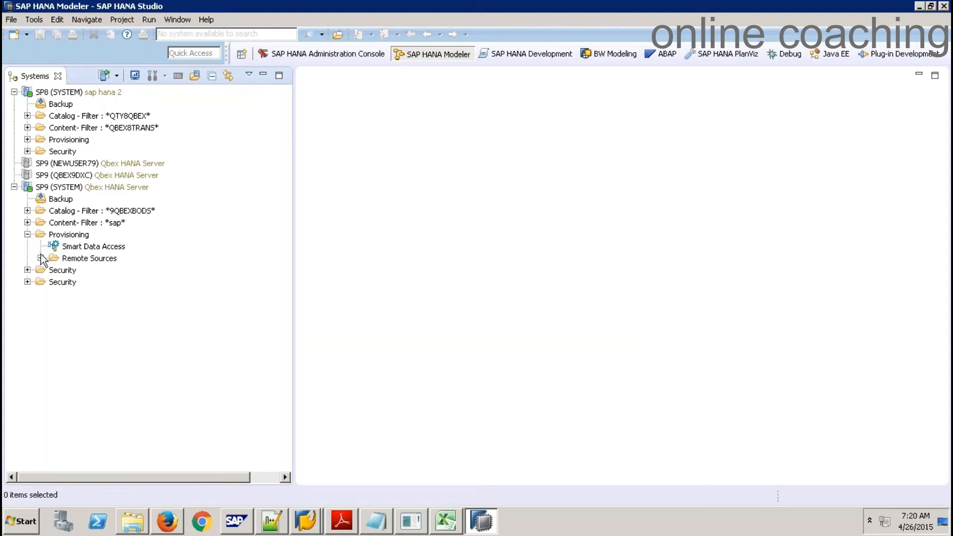
{"action": "left_click", "coordinate": [41, 258]}
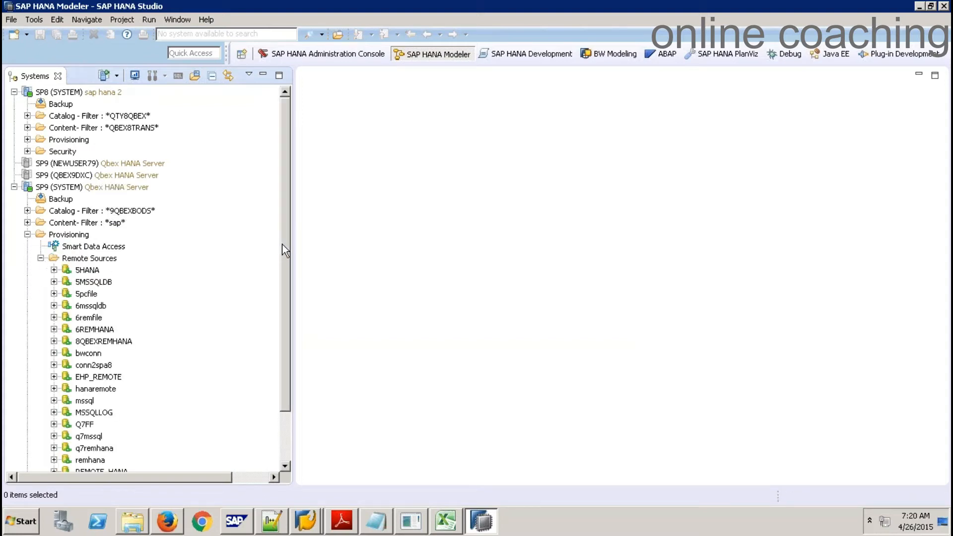
{"action": "left_click_drag", "start_coordinate": [282, 243], "coordinate": [287, 306]}
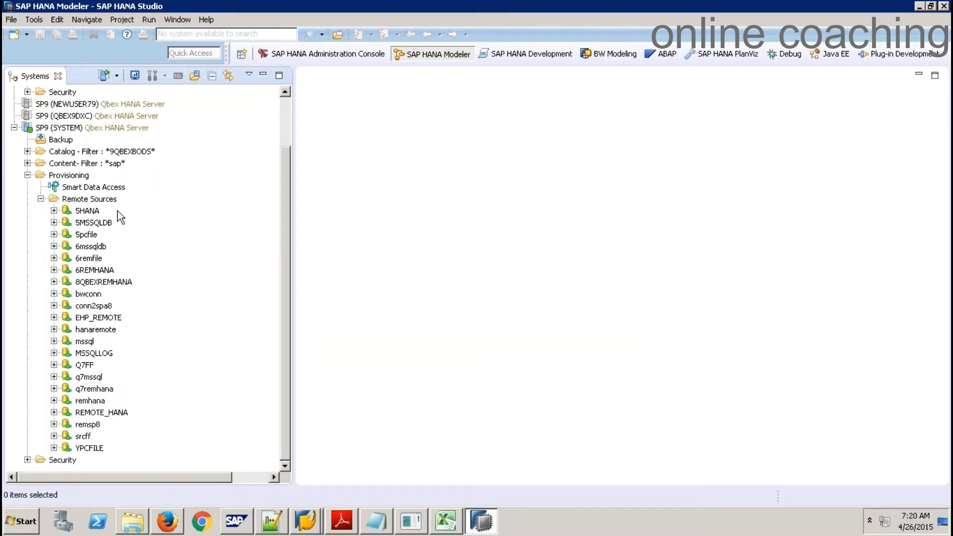
{"action": "right_click", "coordinate": [93, 200]}
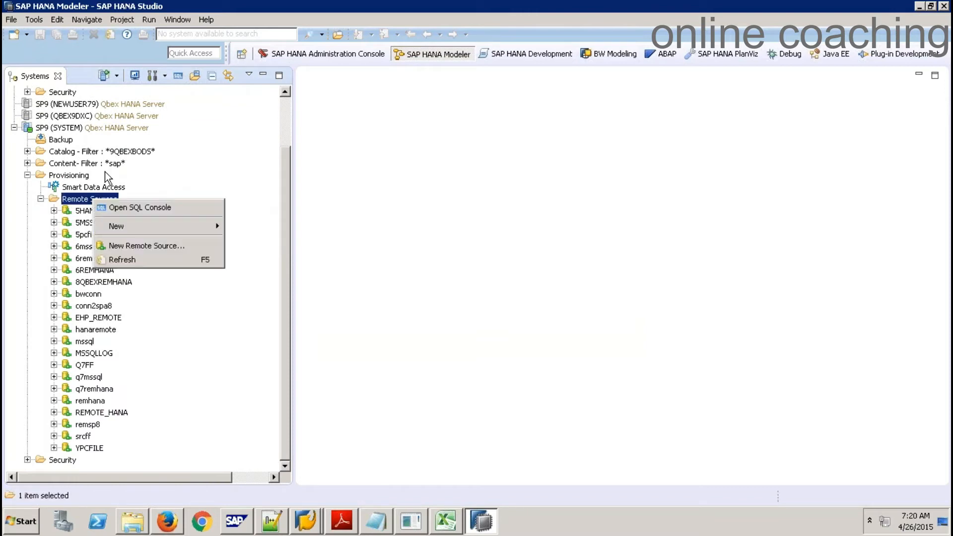
{"action": "left_click", "coordinate": [195, 124]}
{"action": "left_click", "coordinate": [285, 109]}
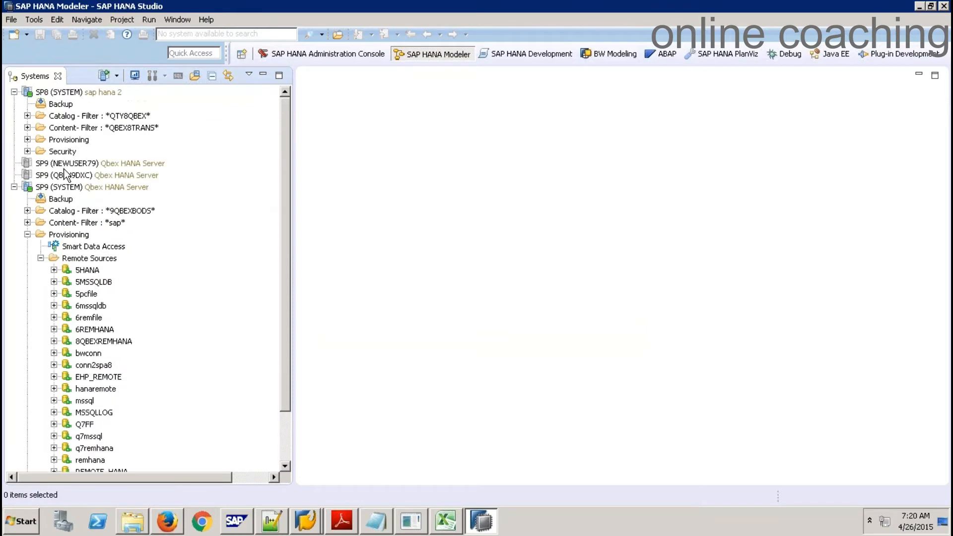
Remove the *QTY8QBEX* filter from SP8's catalog to show all schemas
{"action": "left_click", "coordinate": [27, 116]}
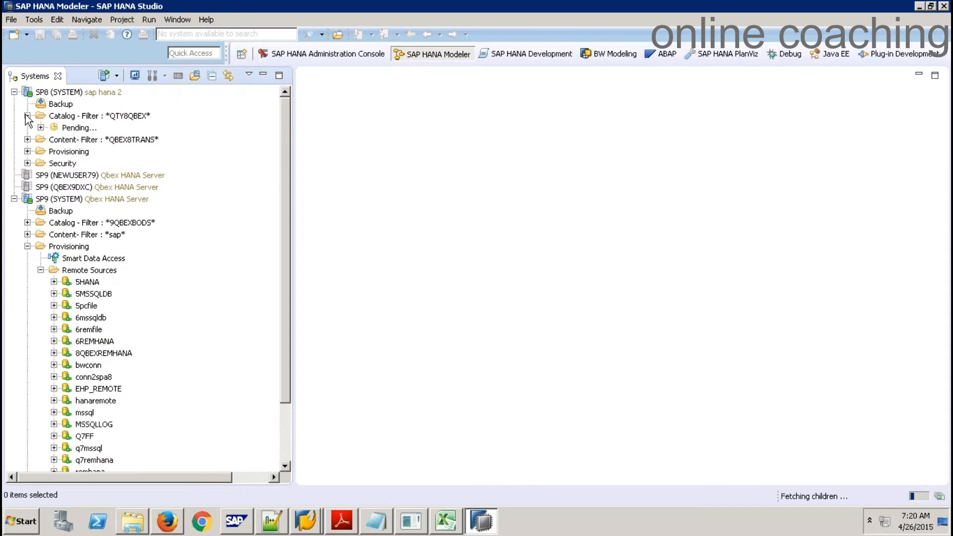
{"action": "right_click", "coordinate": [78, 115]}
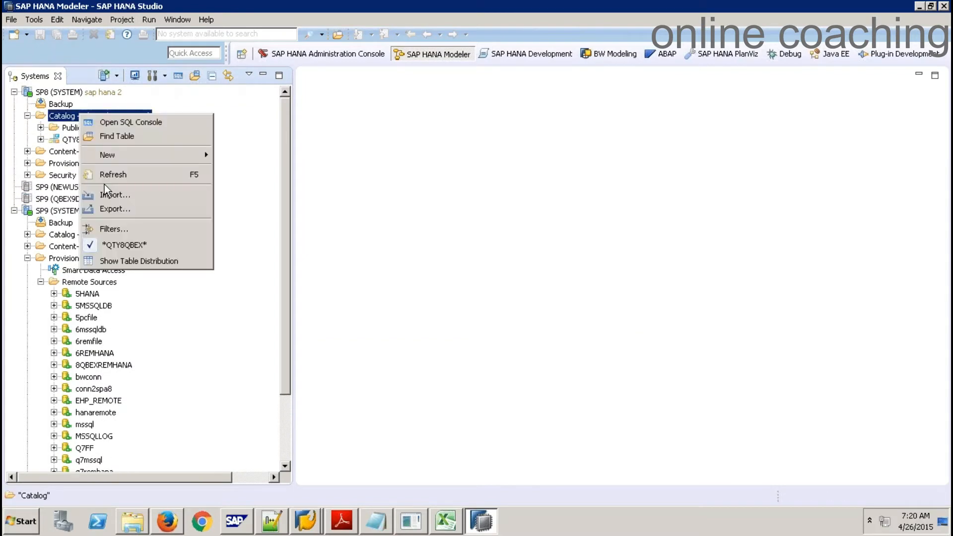
{"action": "left_click", "coordinate": [110, 246]}
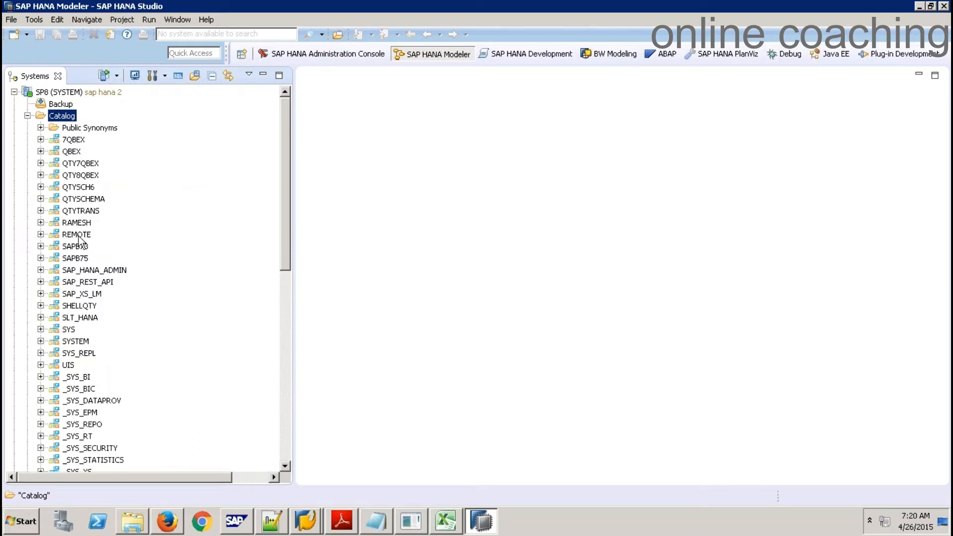
Preview the 9 rows of REMOTE.ZSALES_TAB, then close the preview
{"action": "left_click", "coordinate": [40, 235]}
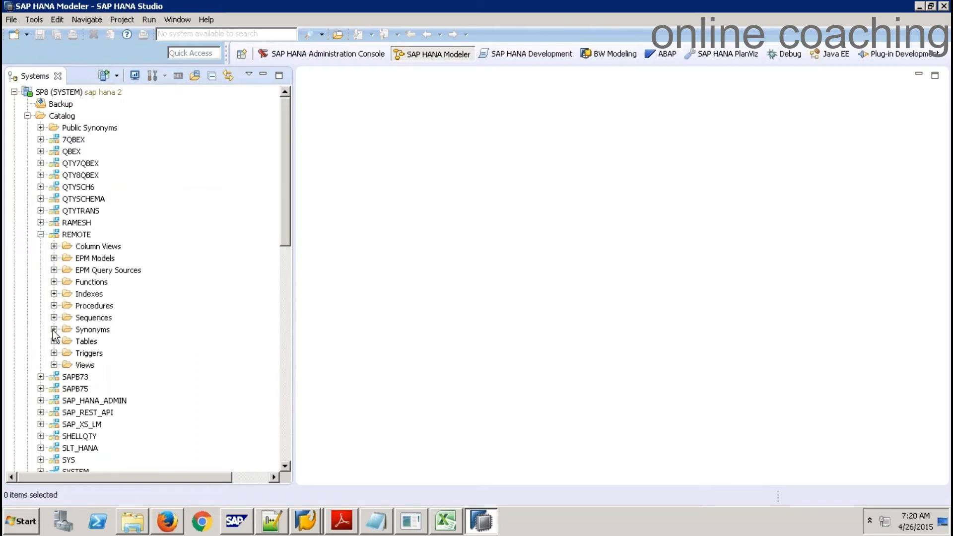
{"action": "left_click", "coordinate": [54, 341]}
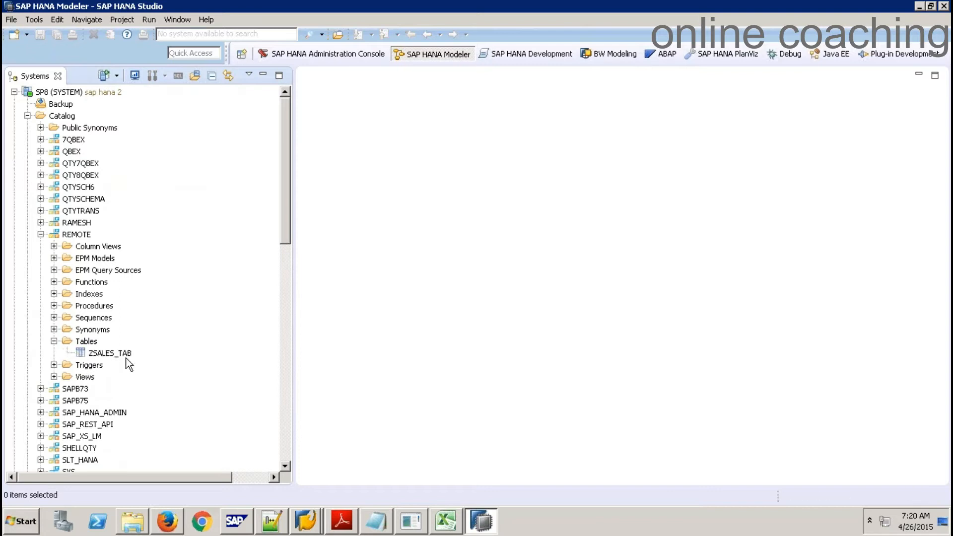
{"action": "right_click", "coordinate": [112, 354]}
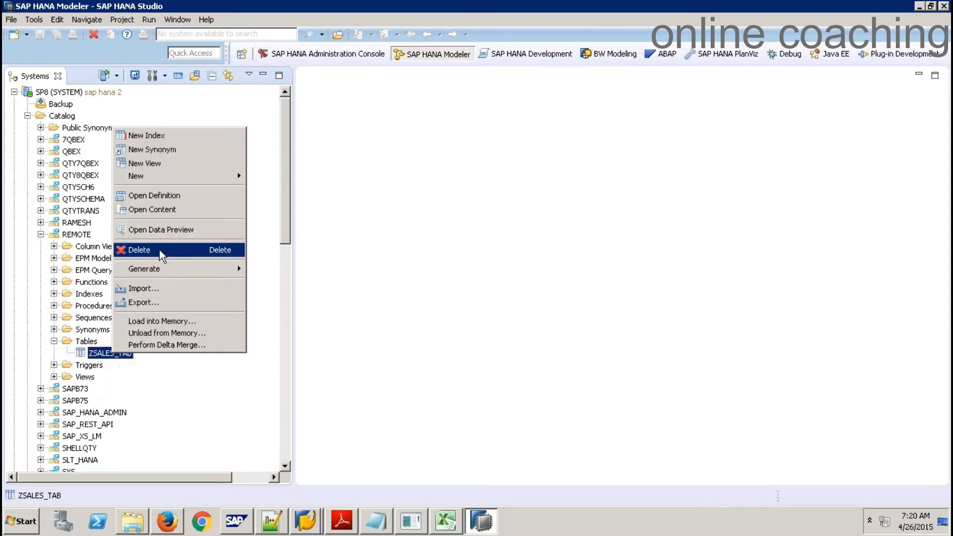
{"action": "left_click", "coordinate": [168, 228]}
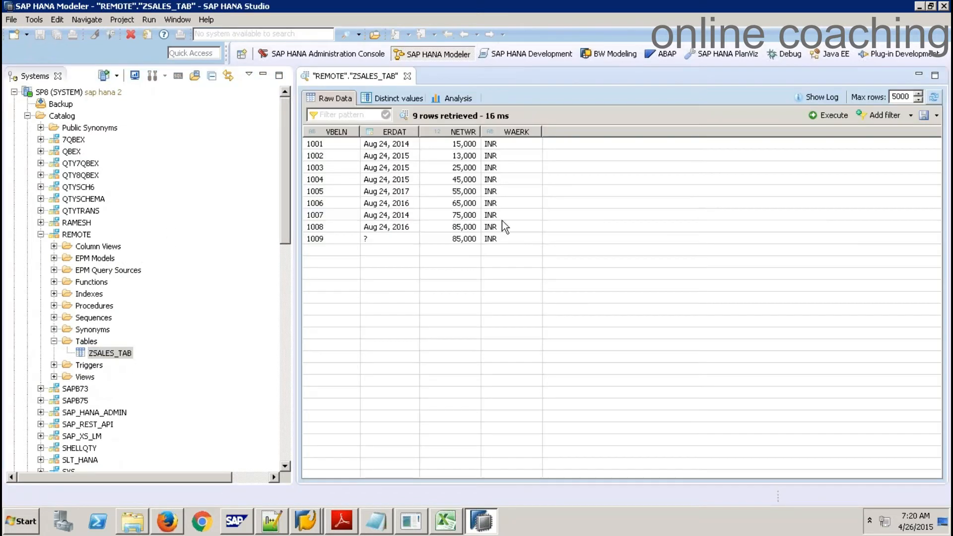
{"action": "left_click", "coordinate": [408, 77]}
Collapse SP8's catalog and start a new SP9 remote source named REM_HANA
{"action": "left_click", "coordinate": [27, 117]}
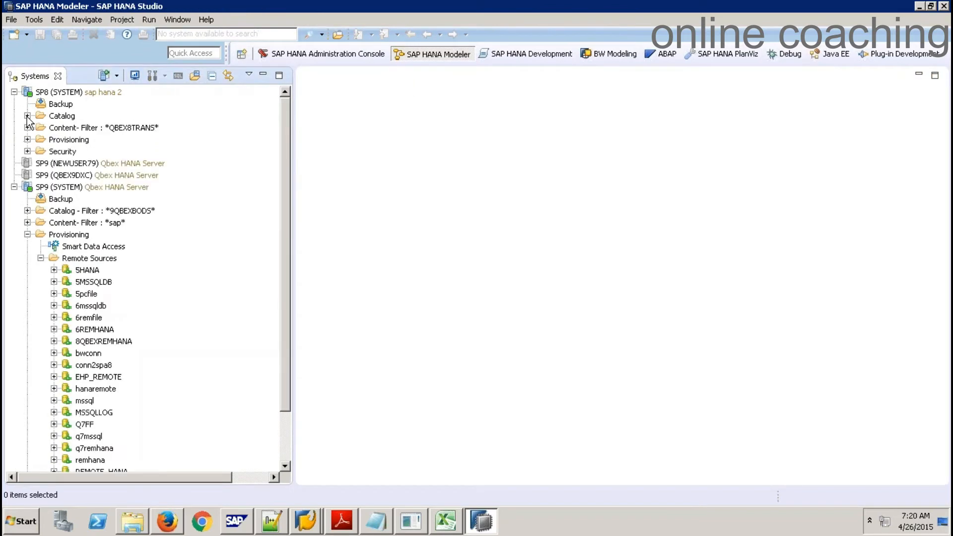
{"action": "left_click", "coordinate": [101, 260]}
{"action": "right_click", "coordinate": [101, 261]}
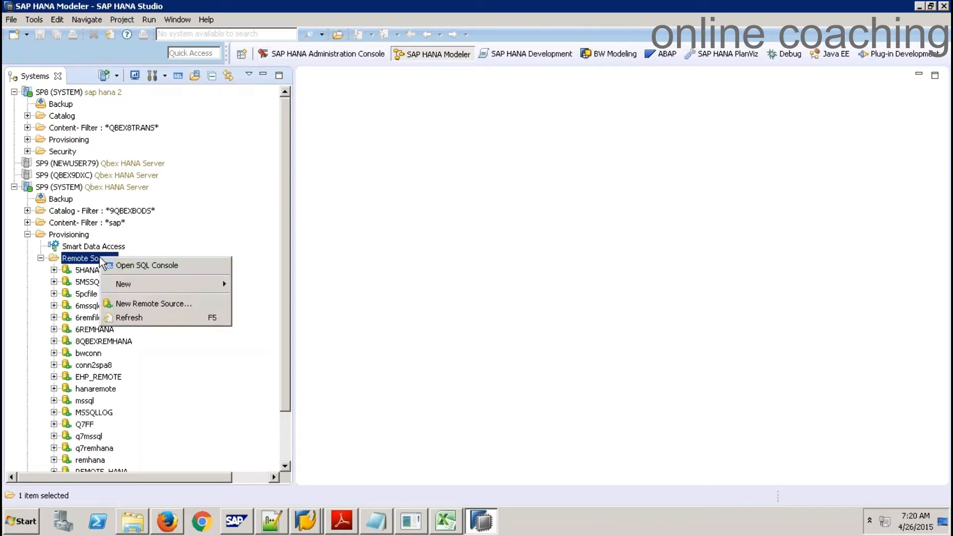
{"action": "left_click", "coordinate": [166, 304]}
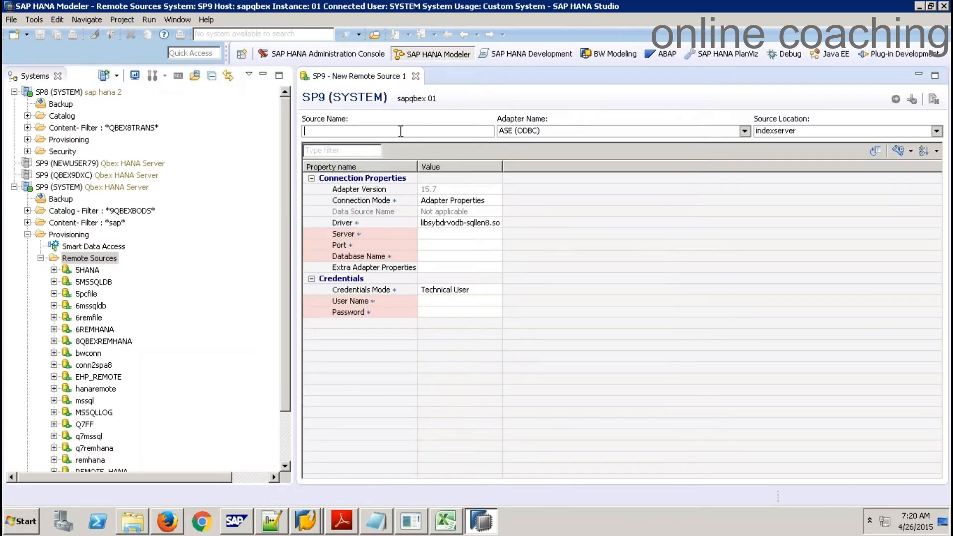
{"action": "type", "text": "RE"}
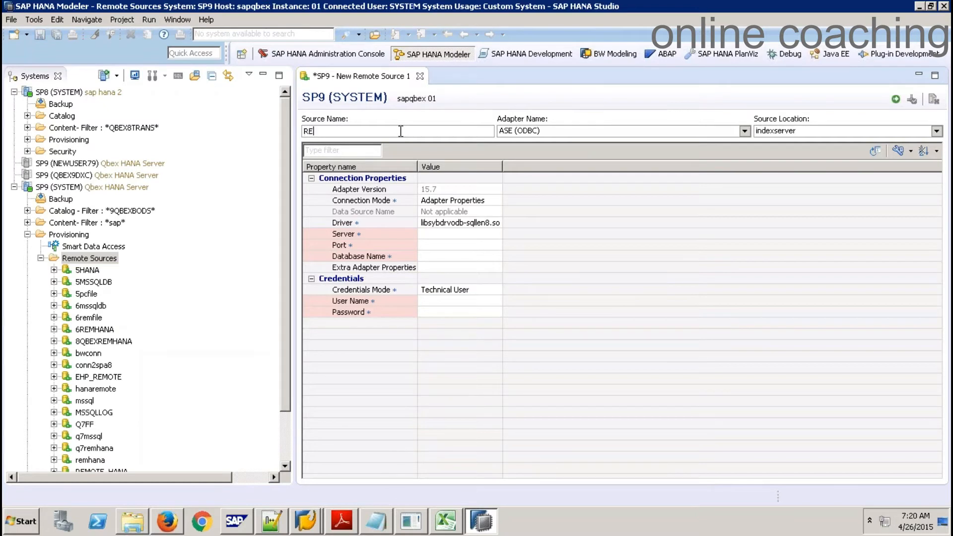
{"action": "type", "text": "M_HANA"}
Choose the HANA (ODBC) adapter with server sapqbex and port 30015
{"action": "left_click", "coordinate": [605, 131]}
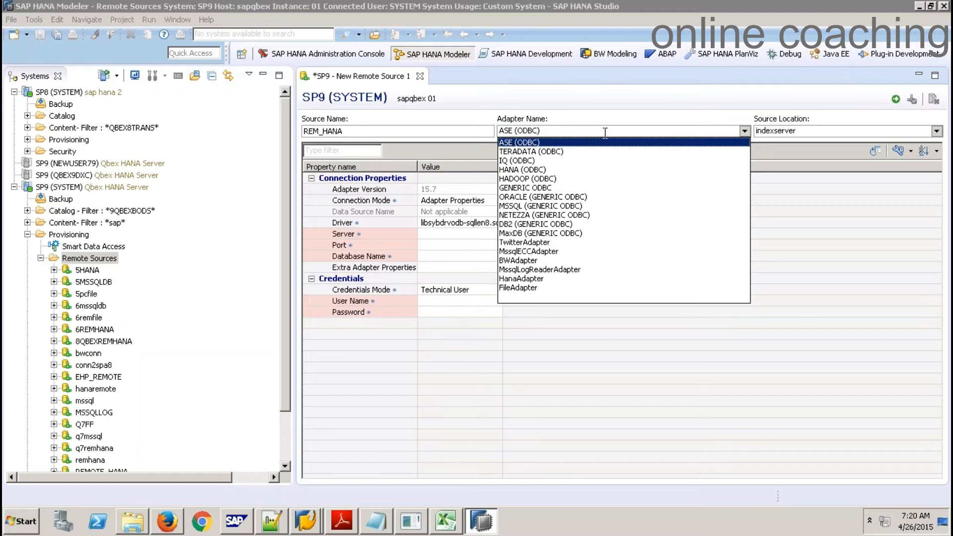
{"action": "left_click", "coordinate": [539, 170]}
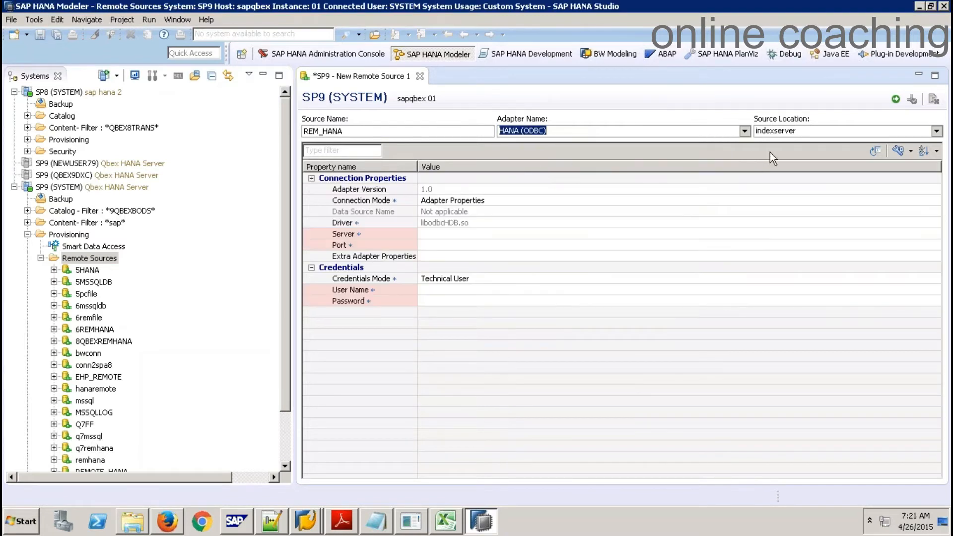
{"action": "left_click", "coordinate": [466, 236]}
{"action": "type", "text": "SAPQBEX"}
{"action": "key", "text": "Tab"}
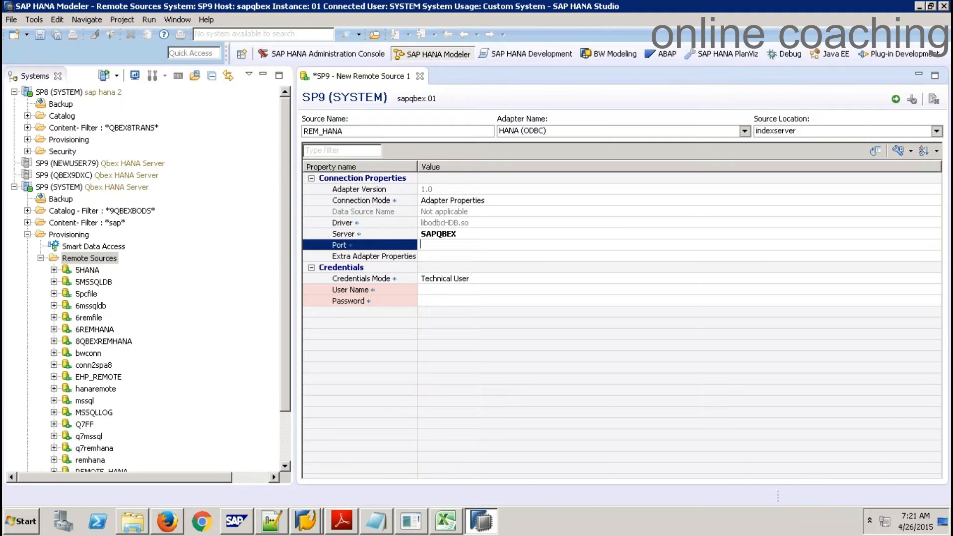
{"action": "left_click", "coordinate": [466, 235]}
{"action": "type", "text": "sapqbex"}
{"action": "key", "text": "Tab"}
{"action": "type", "text": "00"}
{"action": "key", "text": "BackSpace"}
{"action": "key", "text": "BackSpace"}
{"action": "type", "text": "30015"}
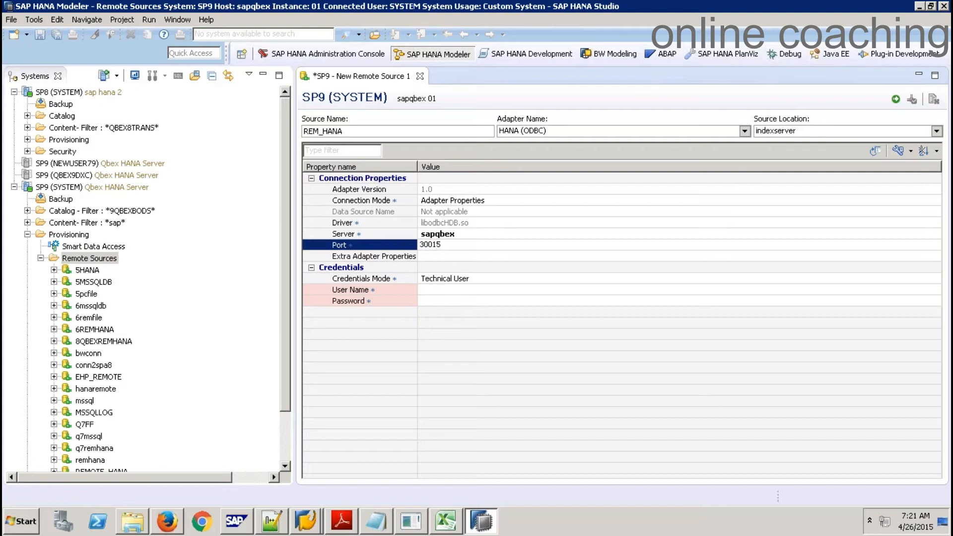
Enter the SYSTEM technical user and its password, then save and activate REM_HANA
{"action": "left_click", "coordinate": [438, 291]}
{"action": "type", "text": "system"}
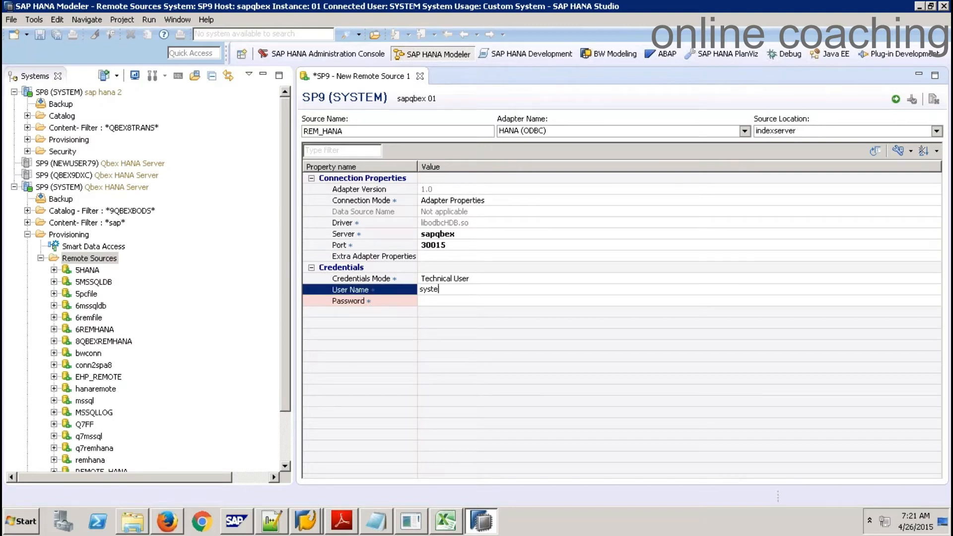
{"action": "key", "text": "Tab"}
{"action": "type", "text": "•••••••••"}
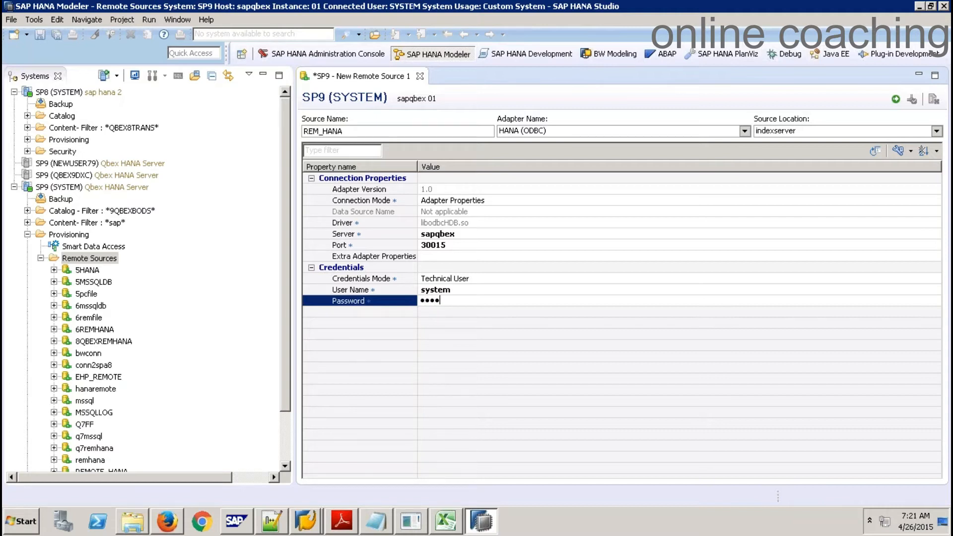
{"action": "type", "text": "•"}
{"action": "key", "text": "Return"}
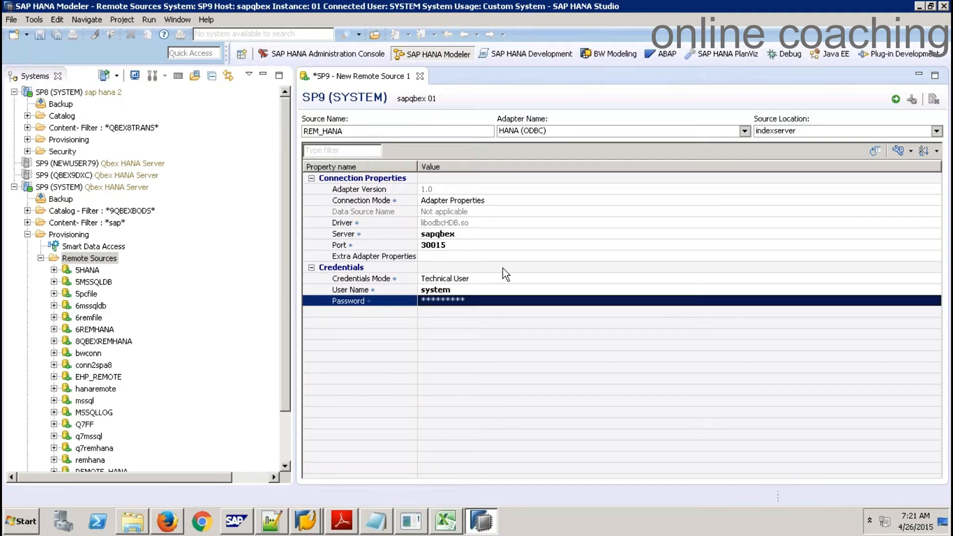
{"action": "left_click", "coordinate": [896, 99]}
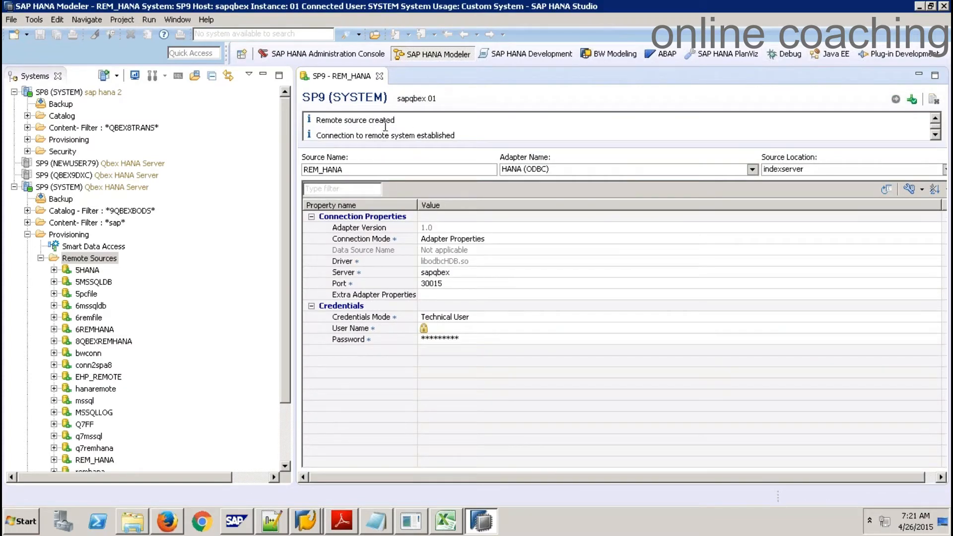
Close the REM_HANA editor and expand REM_HANA > <NULL> > REMOTE down to ZSALES_TAB
{"action": "left_click", "coordinate": [380, 76]}
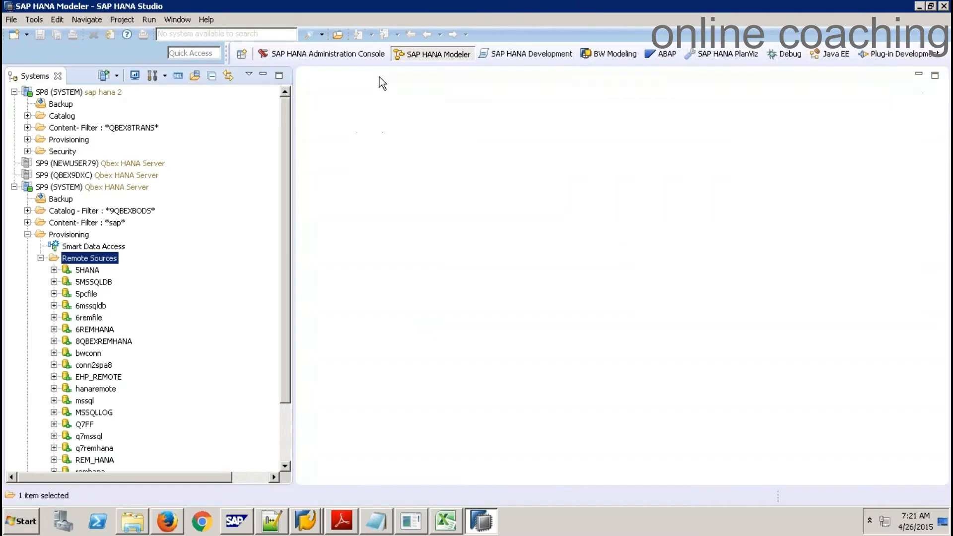
{"action": "left_click", "coordinate": [287, 413]}
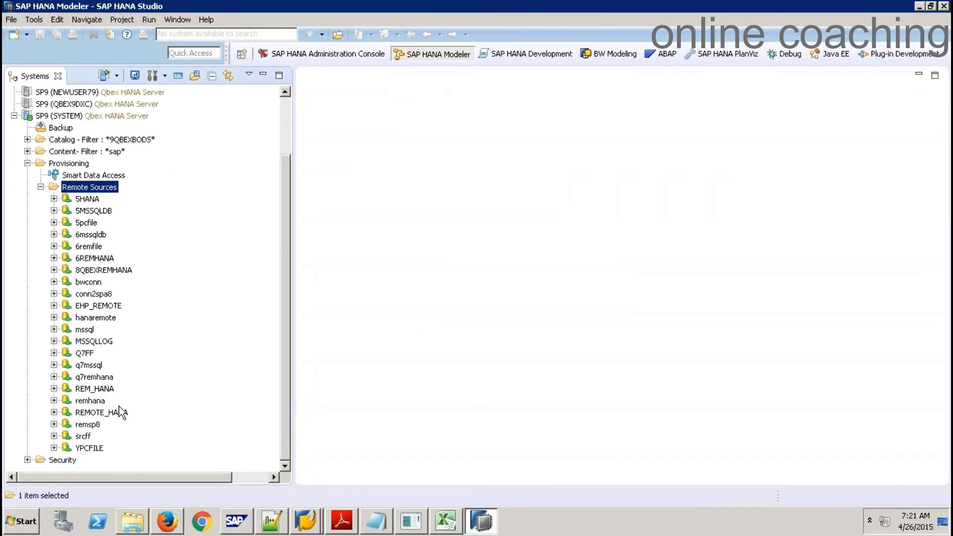
{"action": "left_click", "coordinate": [97, 389]}
{"action": "left_click", "coordinate": [54, 389]}
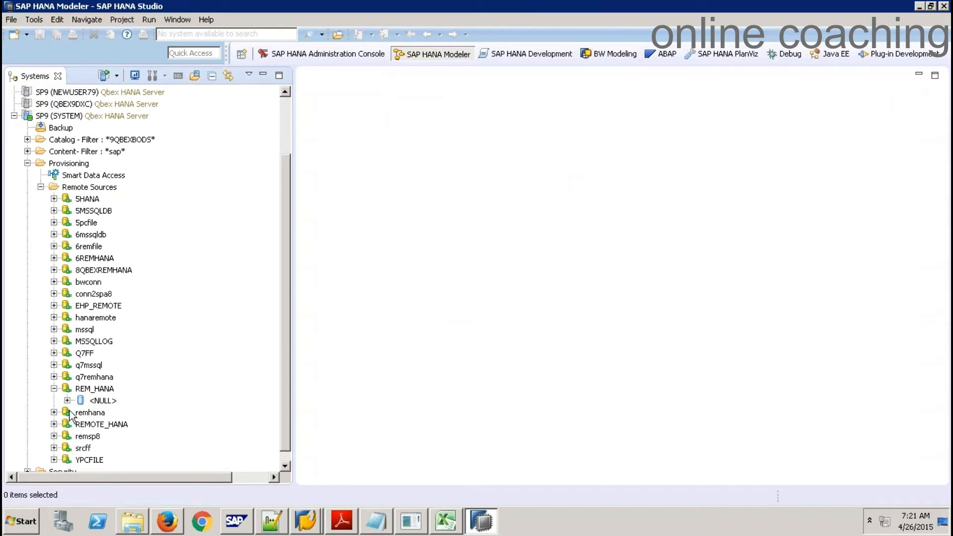
{"action": "left_click", "coordinate": [66, 401]}
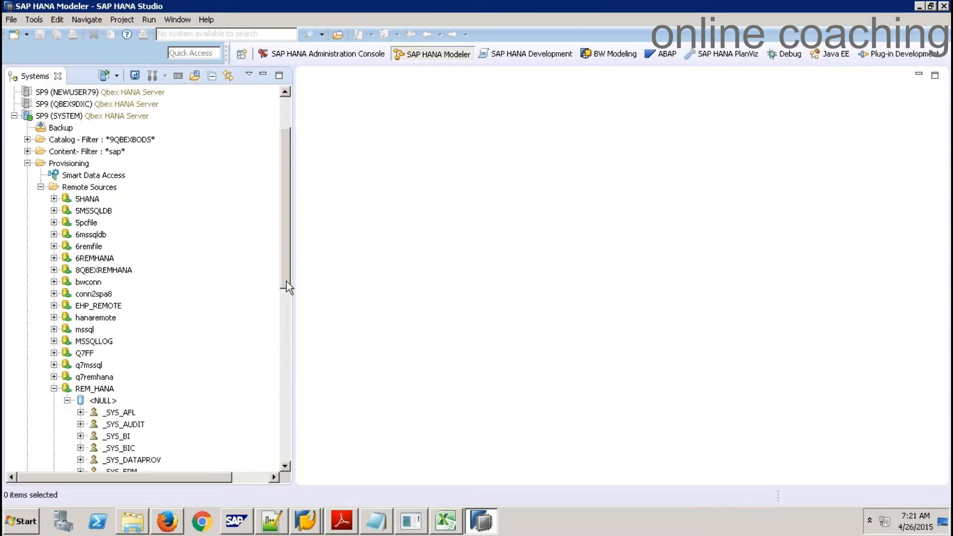
{"action": "left_click_drag", "start_coordinate": [287, 287], "coordinate": [288, 420]}
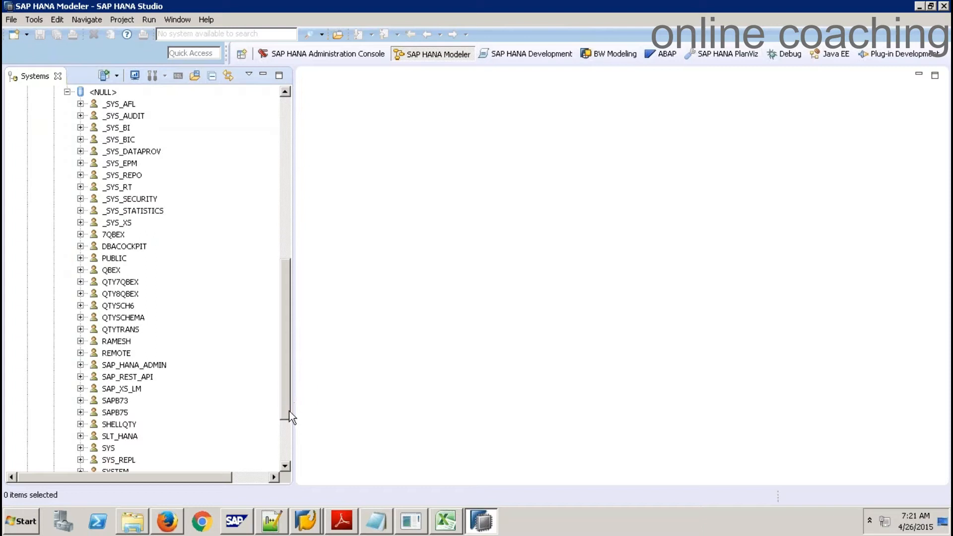
{"action": "left_click", "coordinate": [80, 352]}
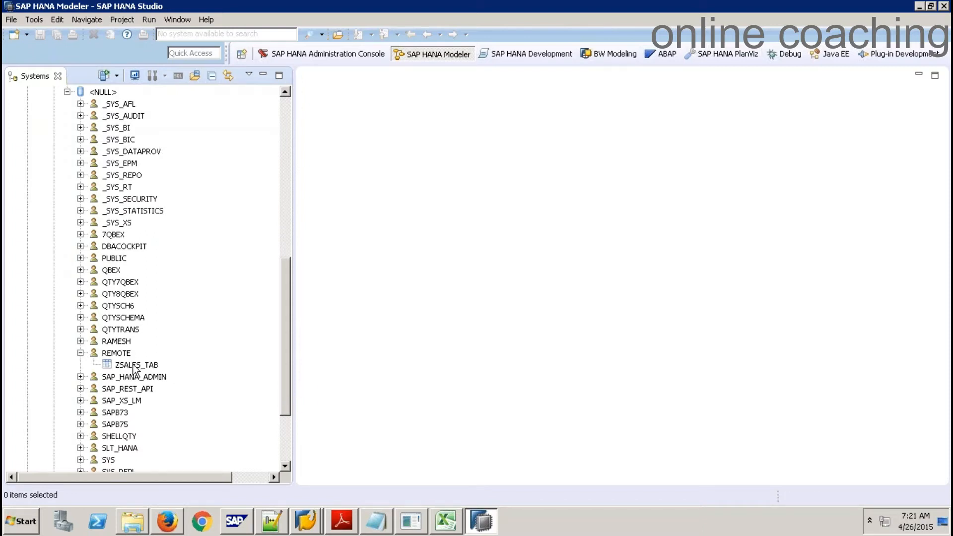
{"action": "left_click", "coordinate": [133, 365]}
Add remote ZSALES_TAB as virtual table VT_ZSALES_TAB in schema 9QBEXBODS and confirm
{"action": "right_click", "coordinate": [133, 364]}
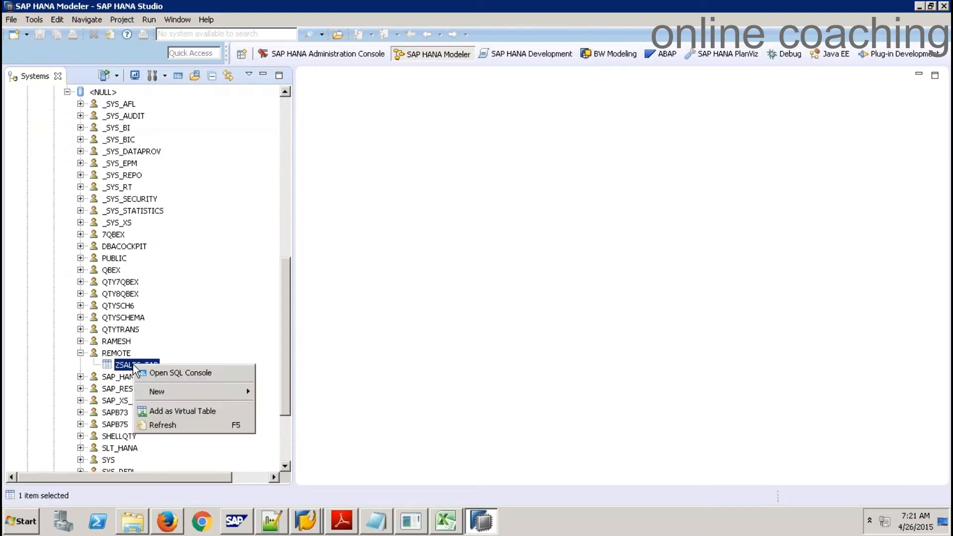
{"action": "left_click", "coordinate": [218, 416]}
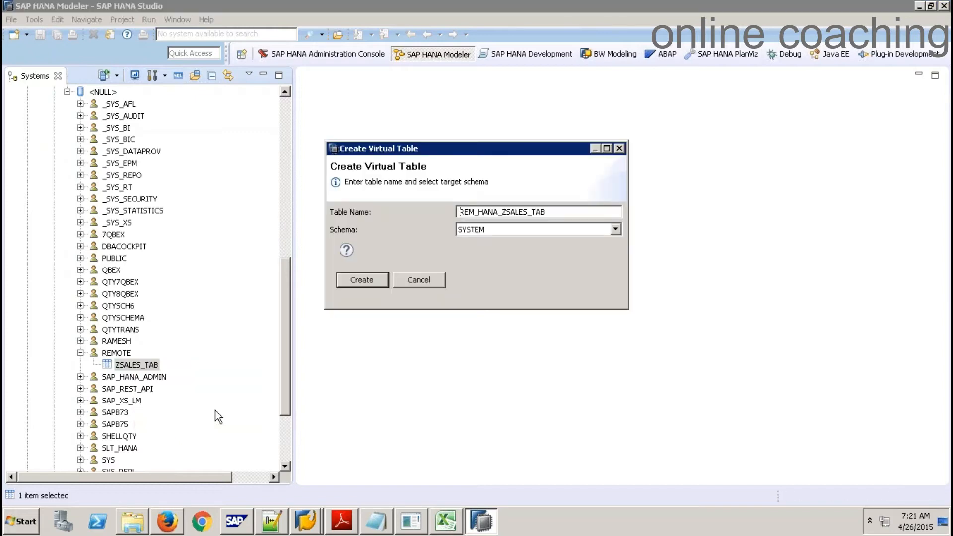
{"action": "key", "text": "ctrl+a"}
{"action": "key", "text": "BackSpace"}
{"action": "type", "text": "VT_"}
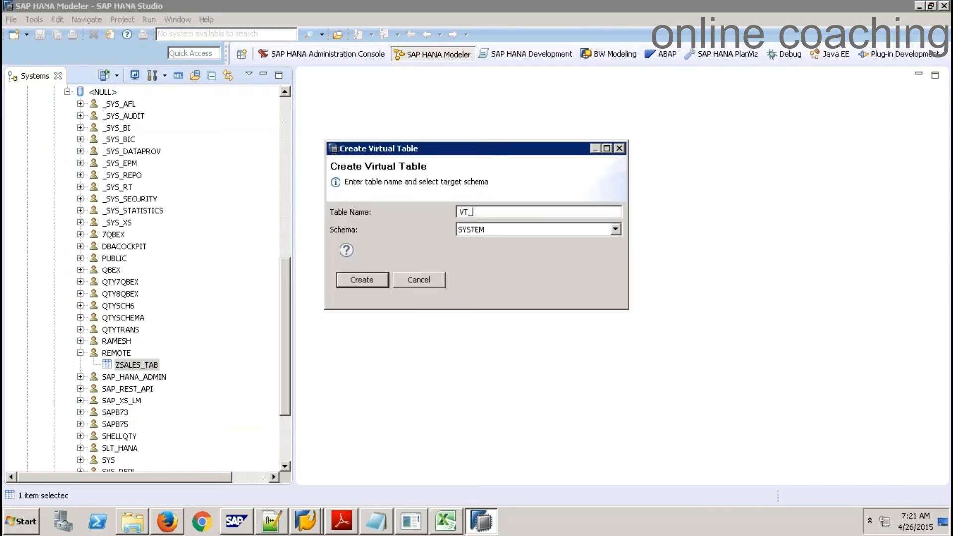
{"action": "type", "text": "ZSALES_TAB"}
{"action": "left_click", "coordinate": [532, 232]}
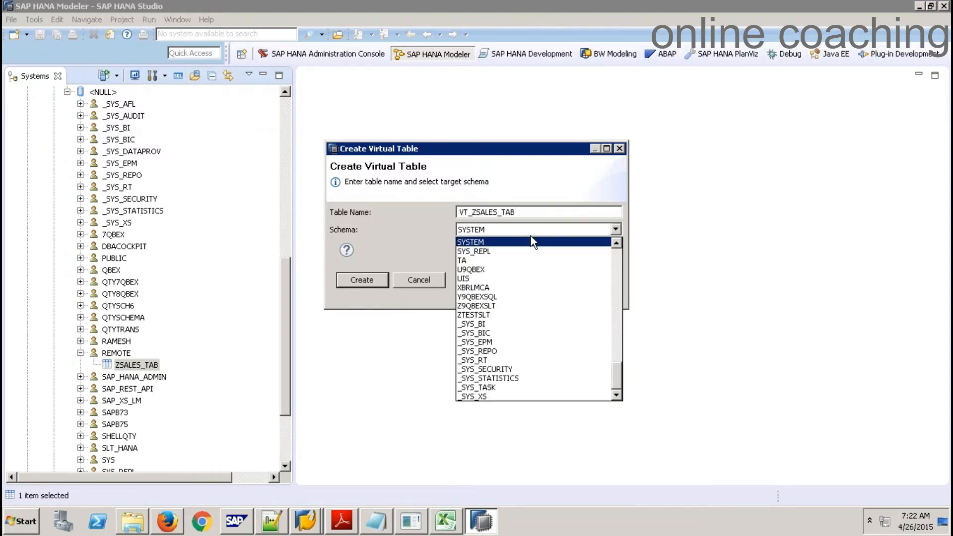
{"action": "scroll", "coordinate": [531, 236], "scroll_direction": "up", "scroll_amount": 10}
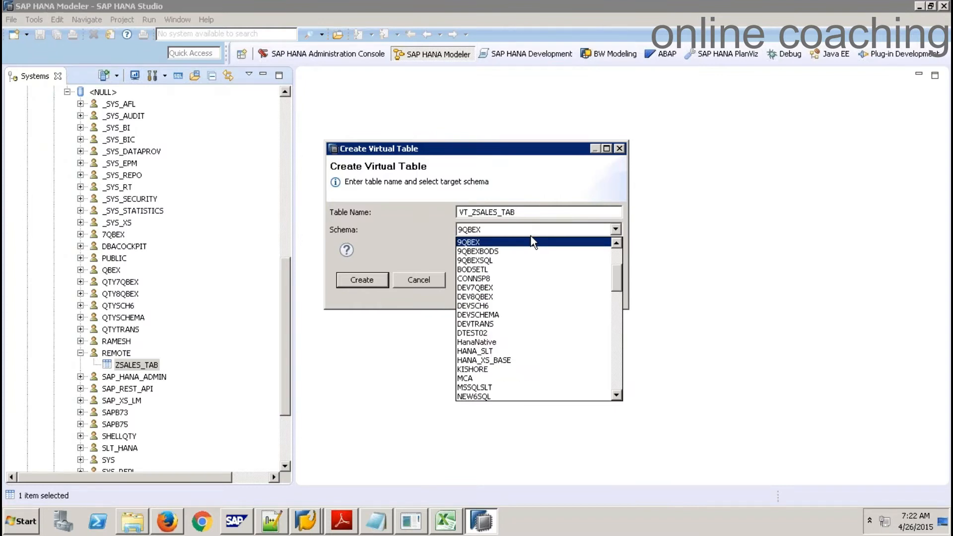
{"action": "left_click", "coordinate": [504, 252]}
{"action": "left_click", "coordinate": [362, 279]}
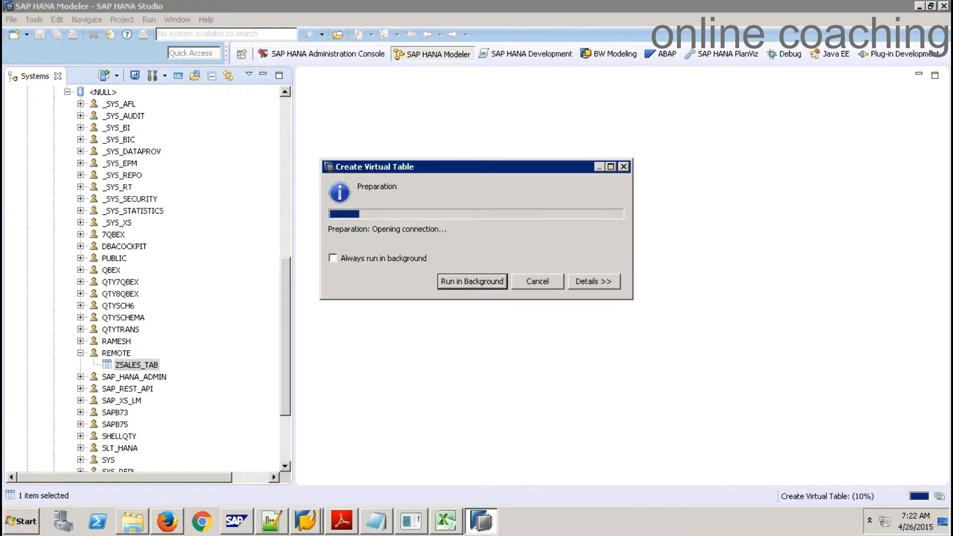
{"action": "left_click", "coordinate": [601, 242]}
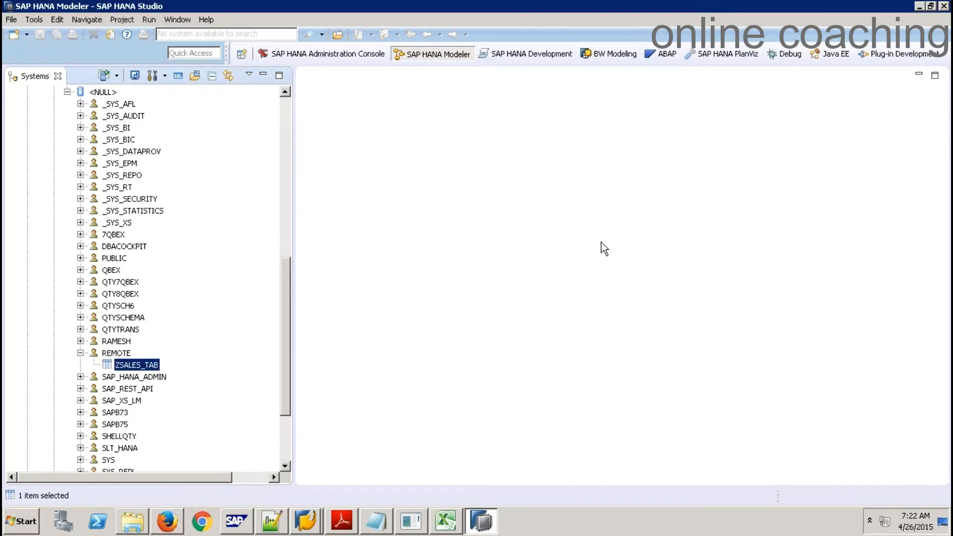
Open a data preview of VT_ZSALES_TAB under 9QBEXBODS tables, then expand the SP8 catalog
{"action": "left_click", "coordinate": [285, 124]}
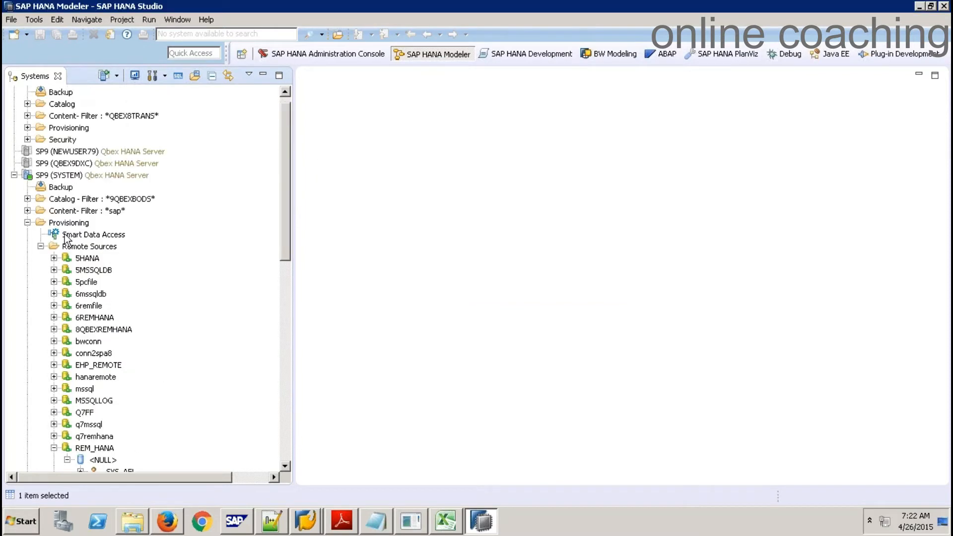
{"action": "left_click", "coordinate": [27, 199]}
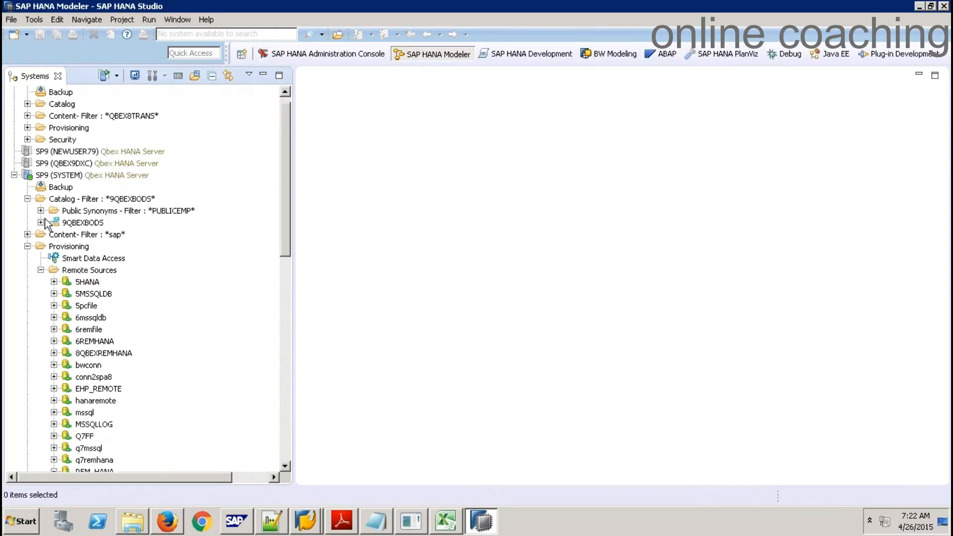
{"action": "left_click", "coordinate": [41, 223]}
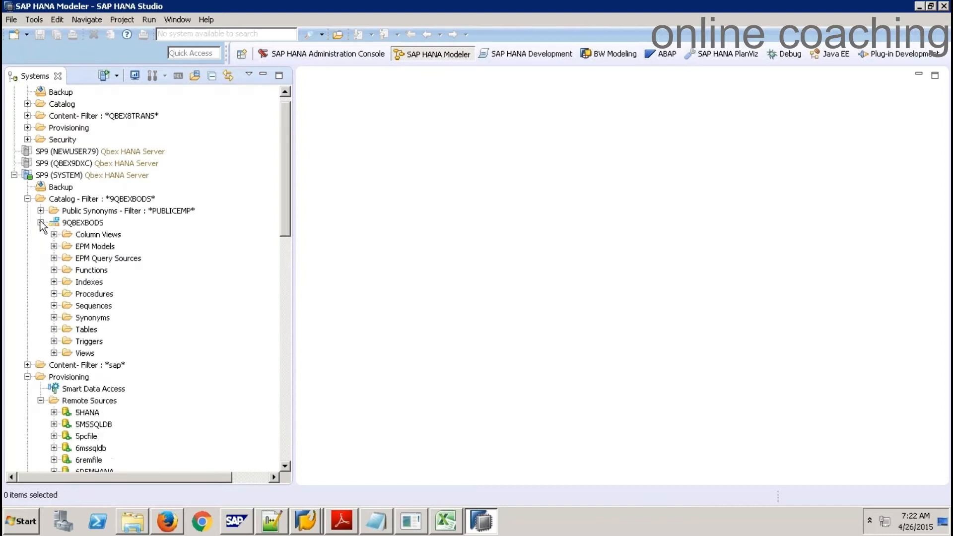
{"action": "left_click", "coordinate": [53, 330]}
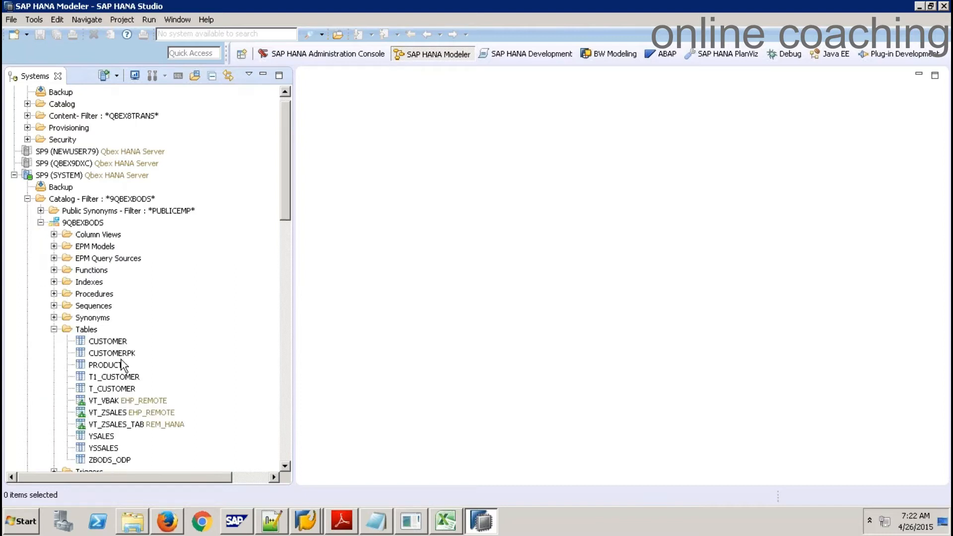
{"action": "right_click", "coordinate": [116, 421]}
{"action": "left_click", "coordinate": [189, 374]}
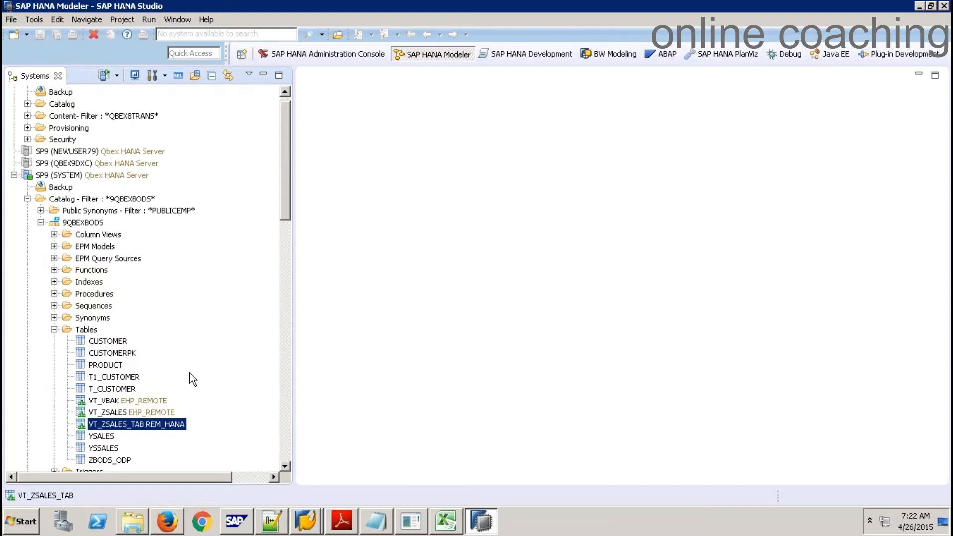
{"action": "left_click", "coordinate": [286, 92]}
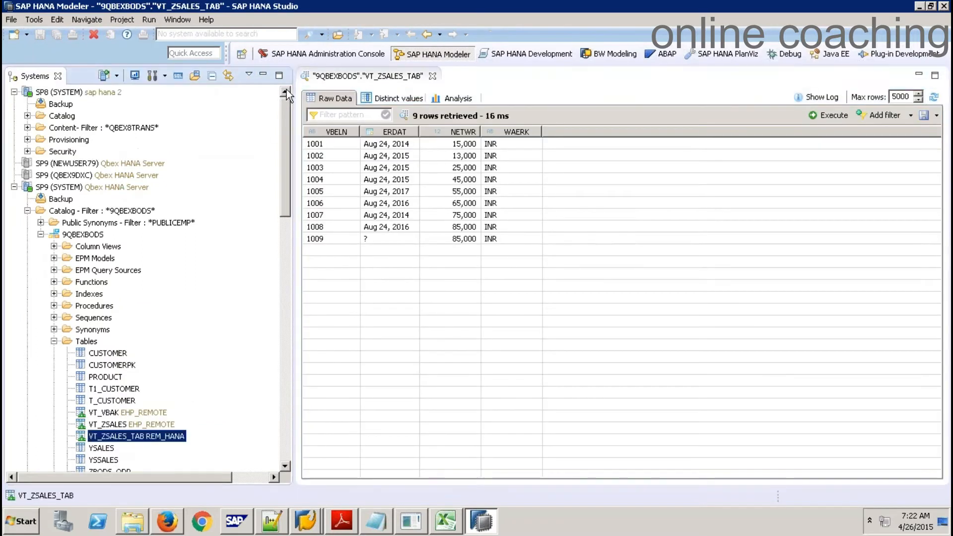
{"action": "left_click", "coordinate": [28, 115]}
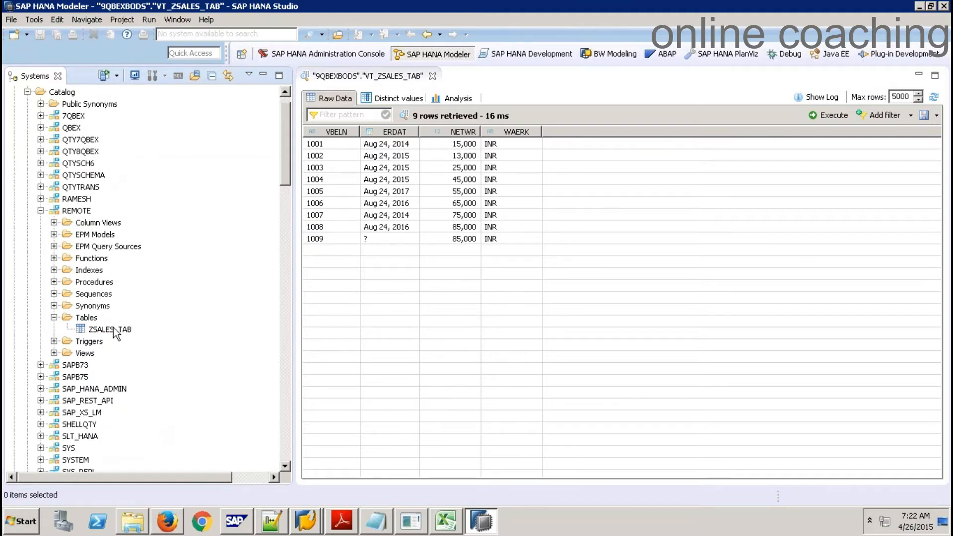
Preview the source REMOTE.ZSALES_TAB, compare it with the VT_ZSALES_TAB preview, then close it
{"action": "right_click", "coordinate": [113, 327]}
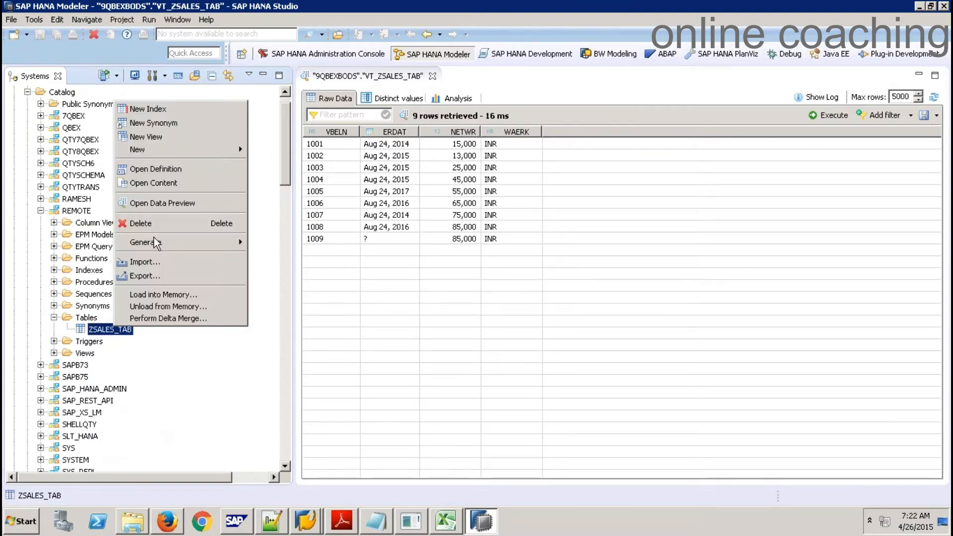
{"action": "left_click", "coordinate": [175, 199]}
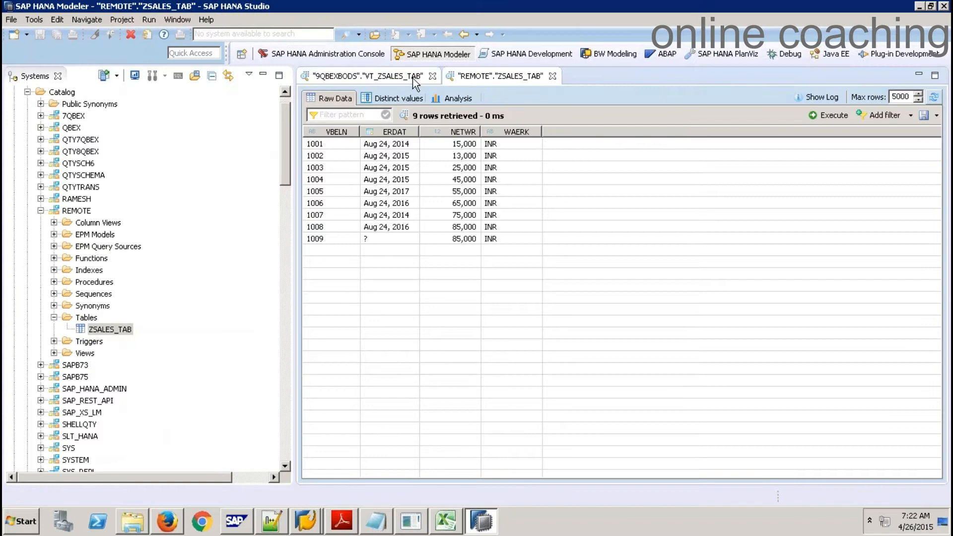
{"action": "left_click", "coordinate": [384, 76]}
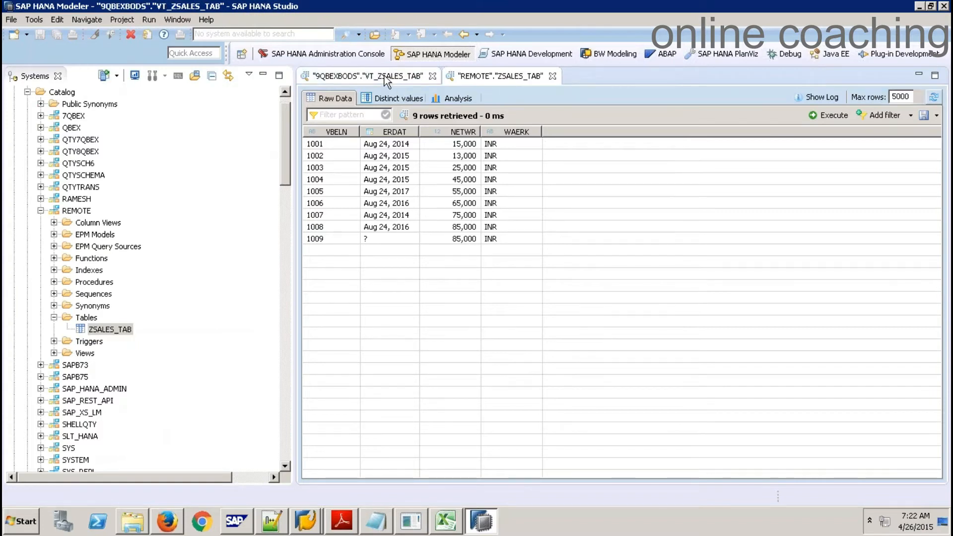
{"action": "left_click", "coordinate": [499, 74]}
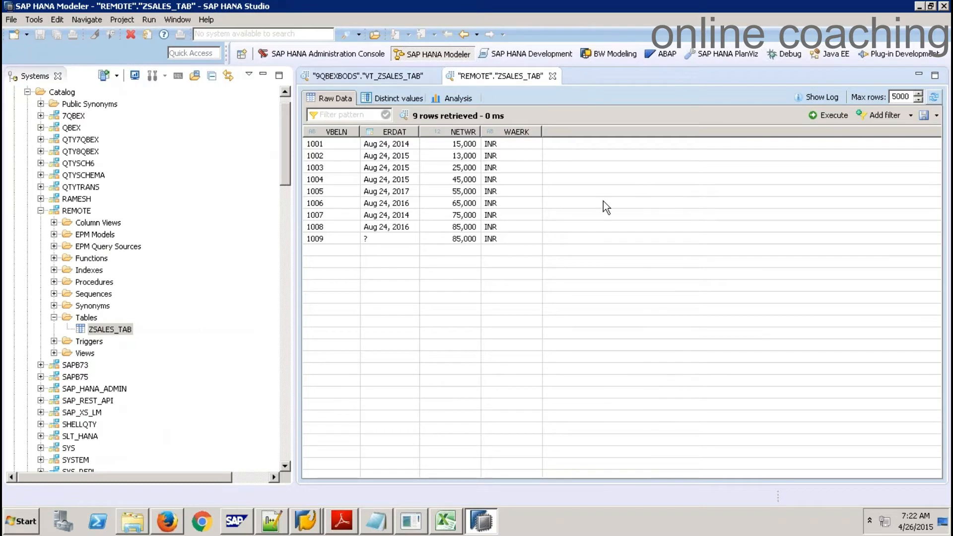
{"action": "left_click", "coordinate": [335, 240]}
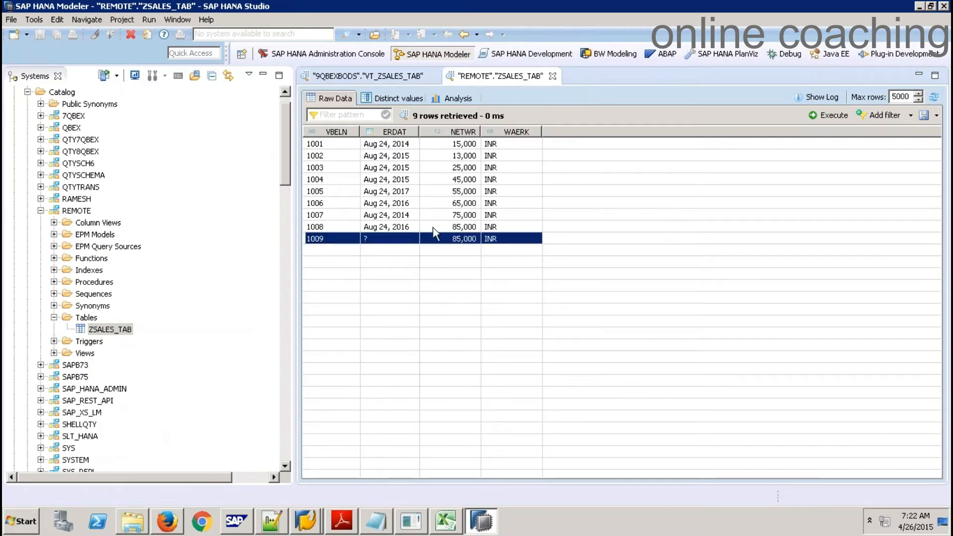
{"action": "right_click", "coordinate": [367, 240]}
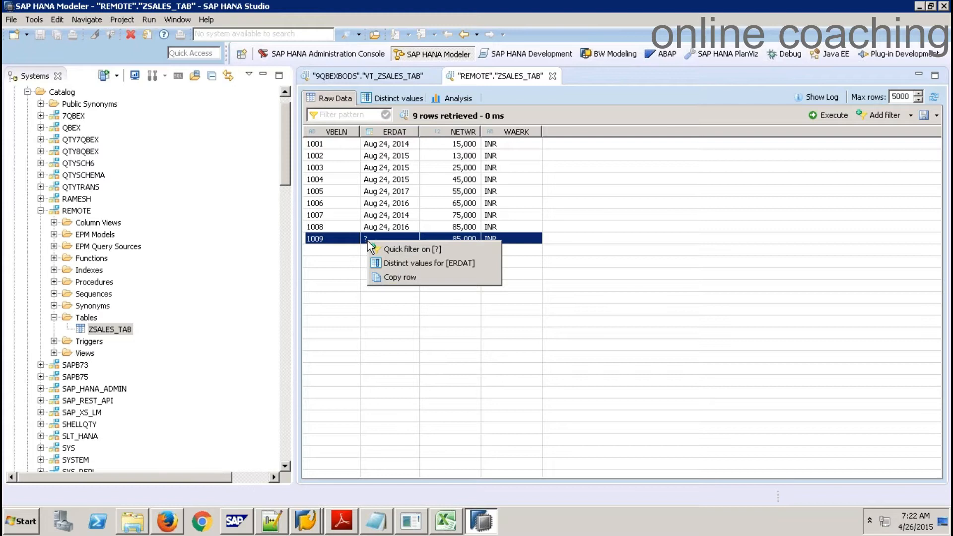
{"action": "left_click", "coordinate": [553, 78]}
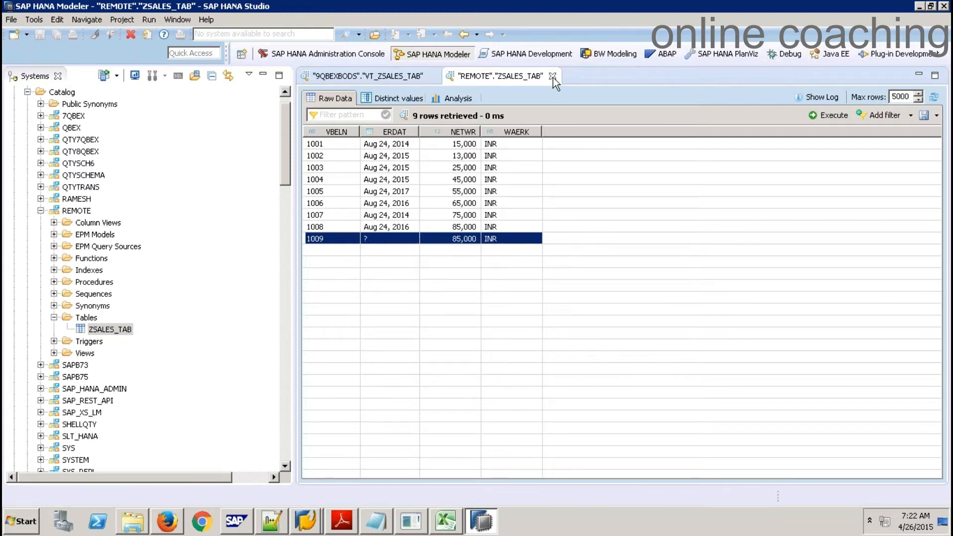
{"action": "left_click", "coordinate": [553, 78]}
Open ZSALES_TAB's content as a SELECT TOP 1000 query and target the 1009 row
{"action": "right_click", "coordinate": [114, 328]}
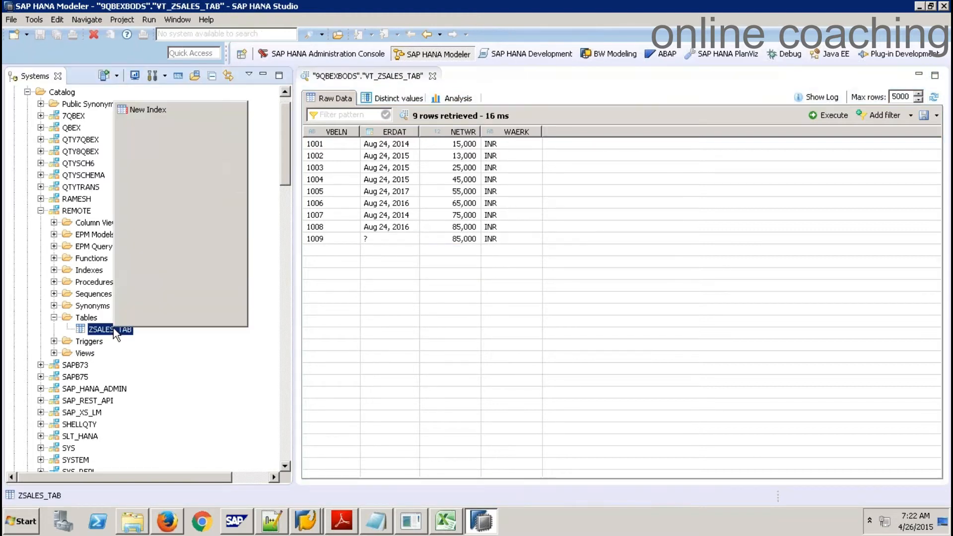
{"action": "left_click", "coordinate": [156, 184]}
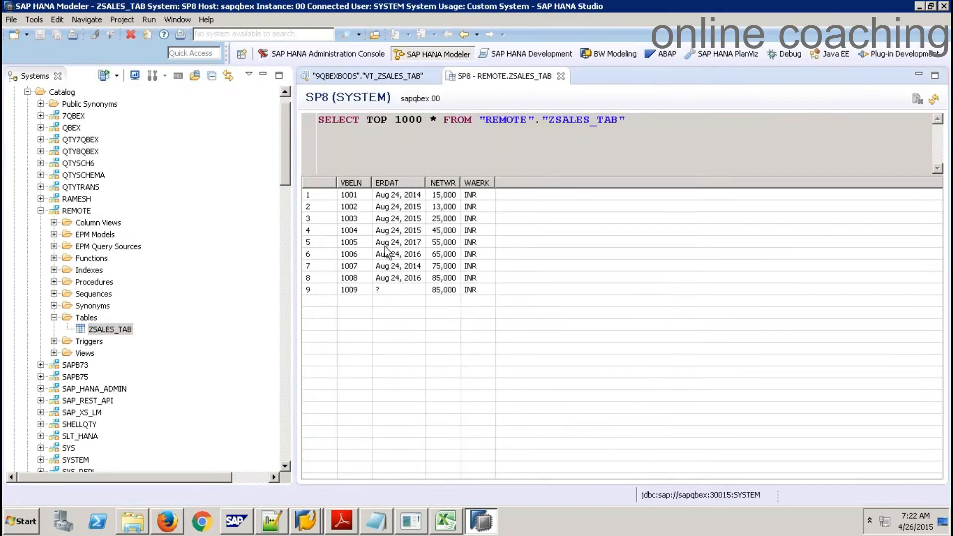
{"action": "right_click", "coordinate": [348, 291]}
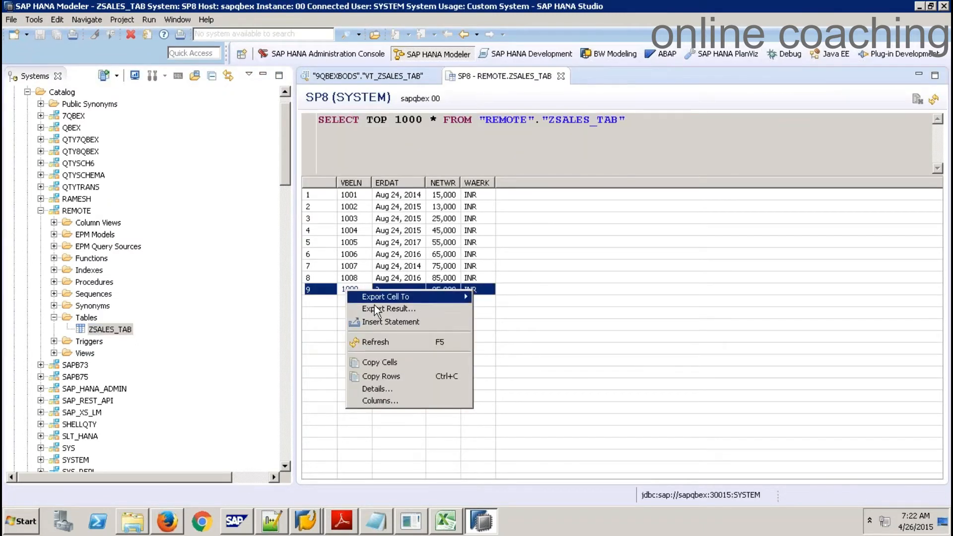
Generate an insert from row 1009, edit it to '1010', 85000, 'INR', and execute it
{"action": "left_click", "coordinate": [393, 323]}
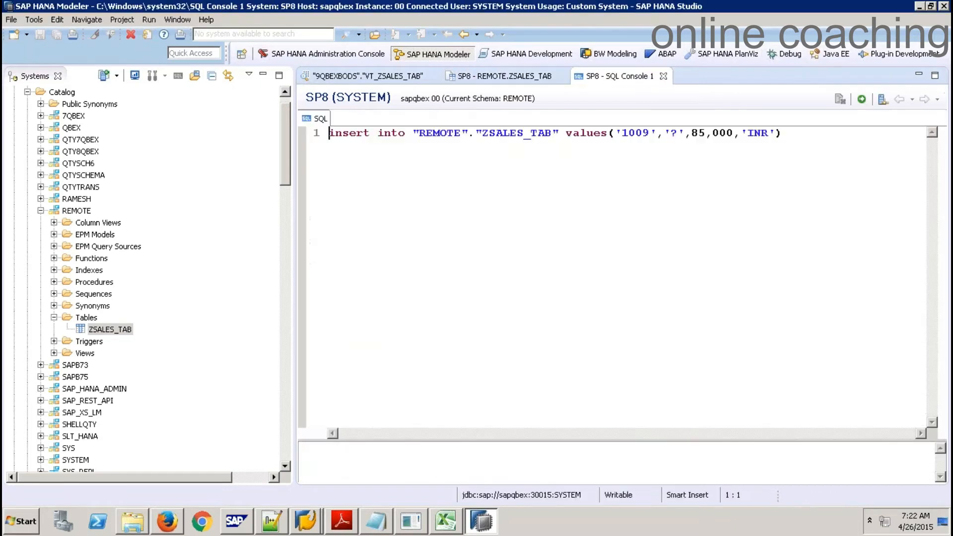
{"action": "left_click", "coordinate": [652, 137]}
{"action": "key", "text": "BackSpace"}
{"action": "key", "text": "BackSpace"}
{"action": "type", "text": "10"}
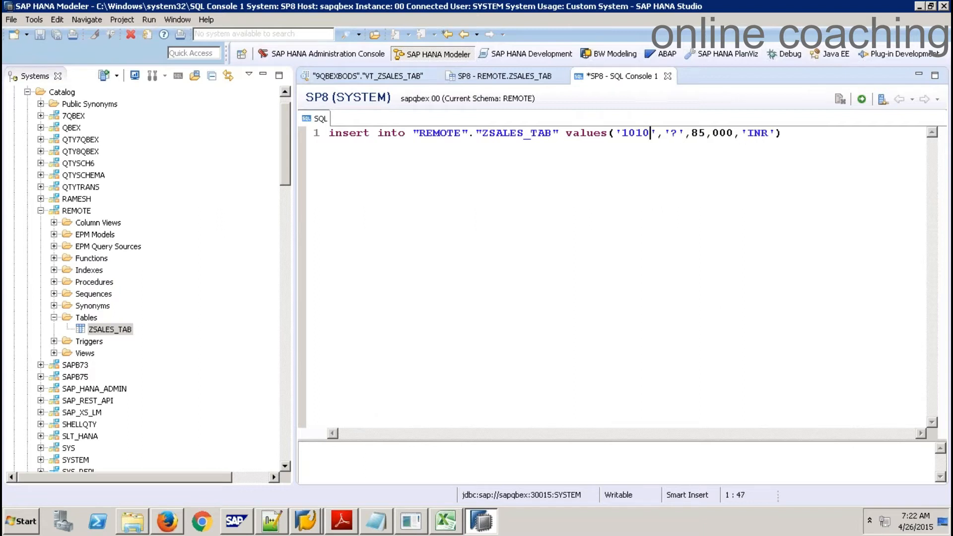
{"action": "left_click", "coordinate": [713, 133]}
{"action": "key", "text": "BackSpace"}
{"action": "left_click", "coordinate": [675, 139]}
{"action": "key", "text": "Right"}
{"action": "key", "text": "BackSpace"}
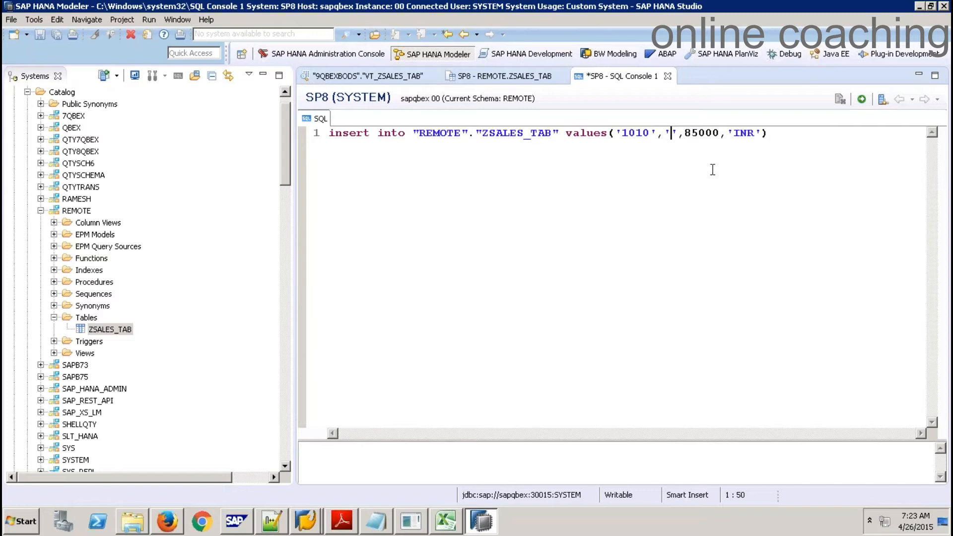
{"action": "key", "text": "BackSpace"}
{"action": "left_click", "coordinate": [863, 100]}
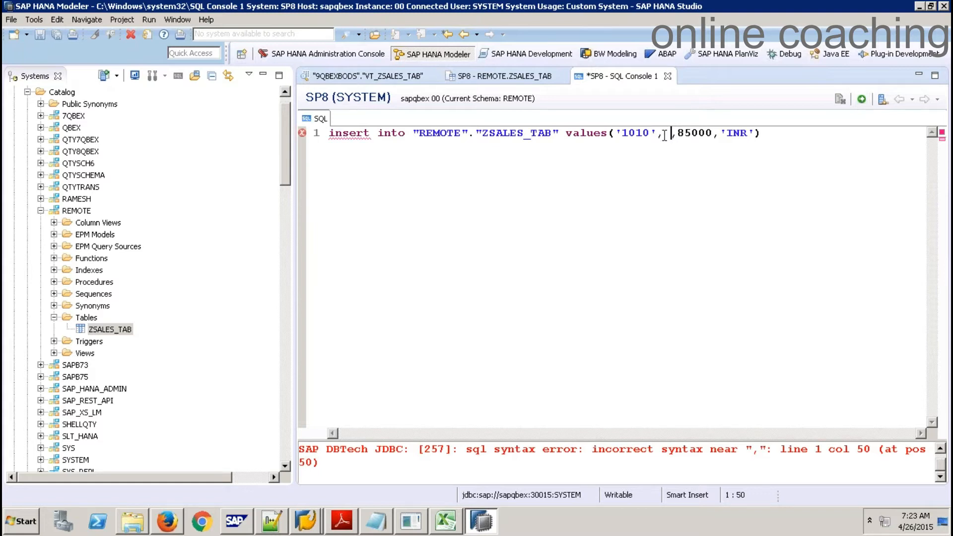
{"action": "type", "text": "'"}
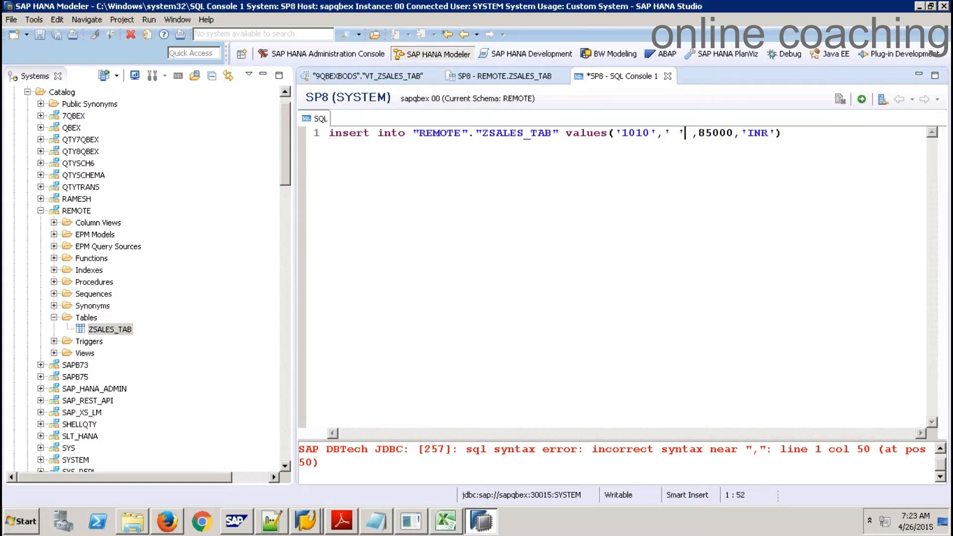
{"action": "left_click", "coordinate": [863, 100]}
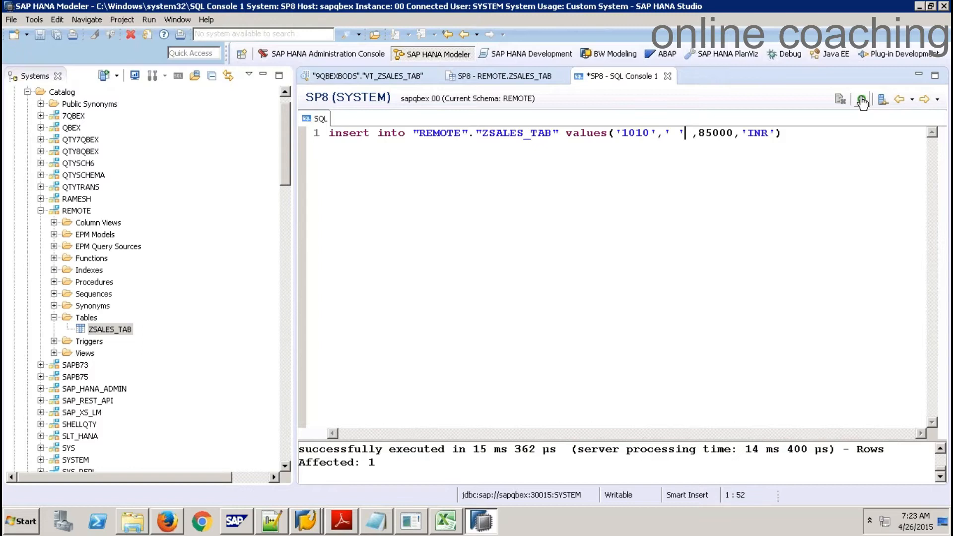
Refresh the ZSALES_TAB results and VT_ZSALES_TAB preview to confirm row 1010, then go to Notepad
{"action": "left_click", "coordinate": [535, 75]}
{"action": "left_click", "coordinate": [934, 99]}
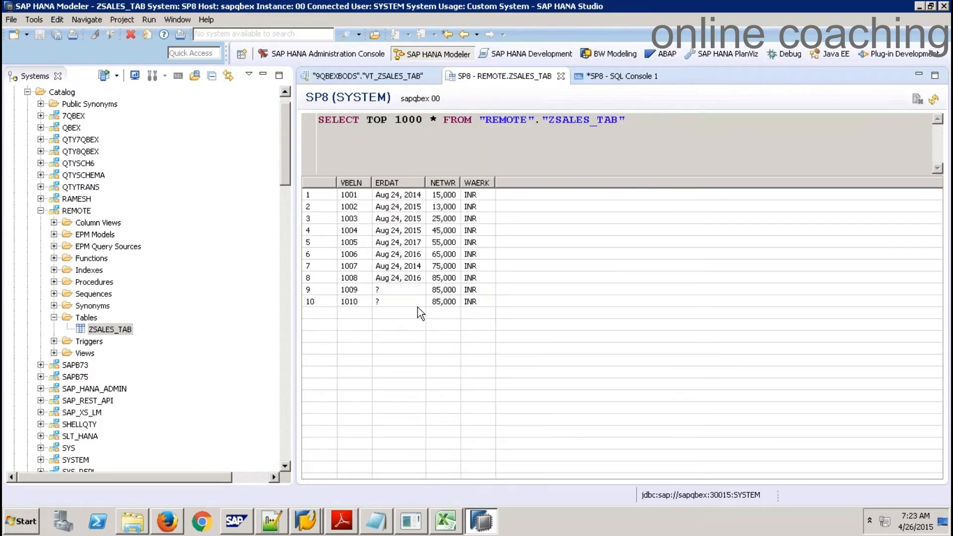
{"action": "left_click", "coordinate": [379, 77]}
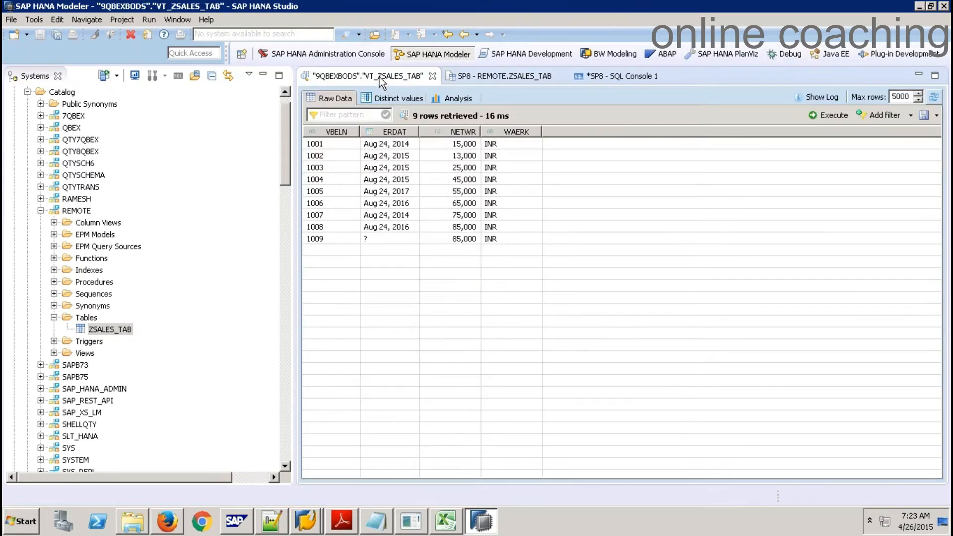
{"action": "left_click", "coordinate": [831, 116]}
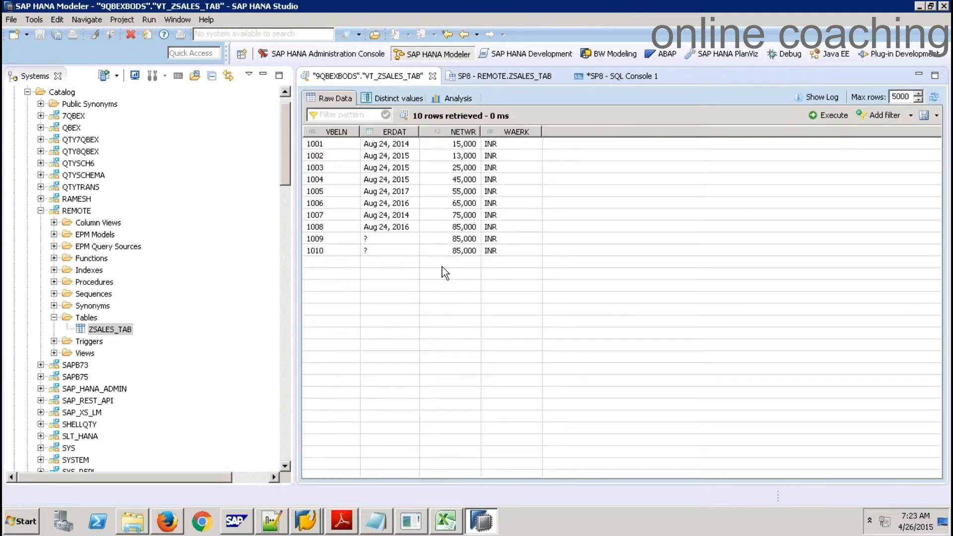
{"action": "left_click", "coordinate": [336, 252]}
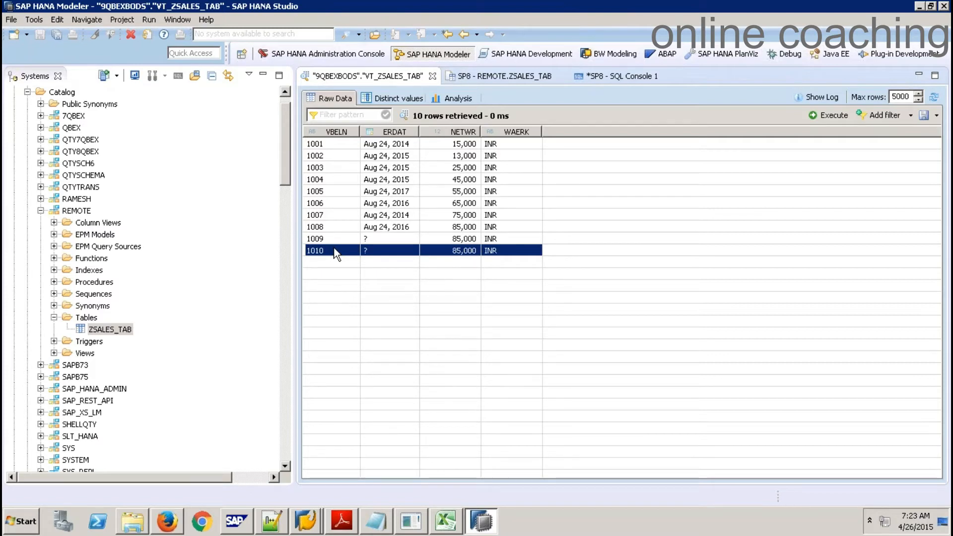
{"action": "left_click", "coordinate": [433, 76]}
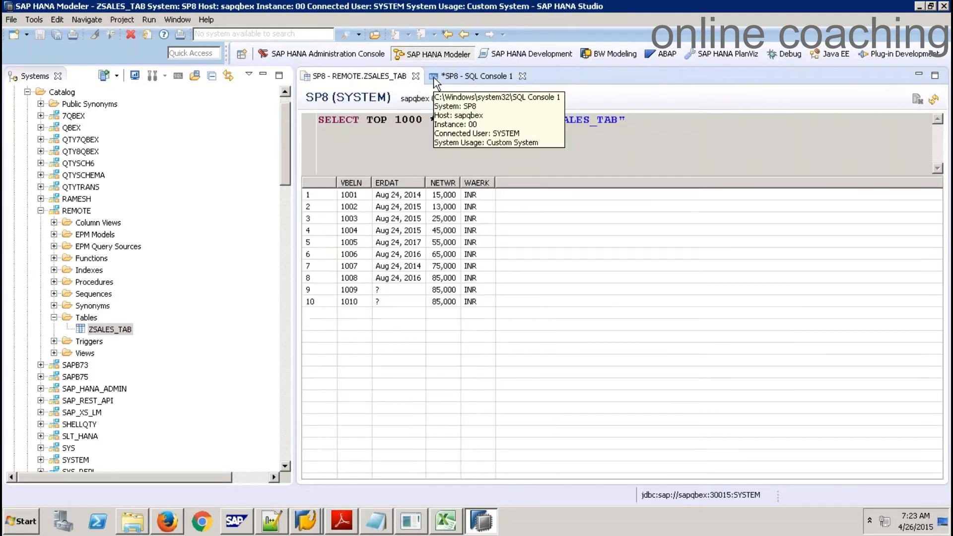
{"action": "left_click", "coordinate": [381, 529]}
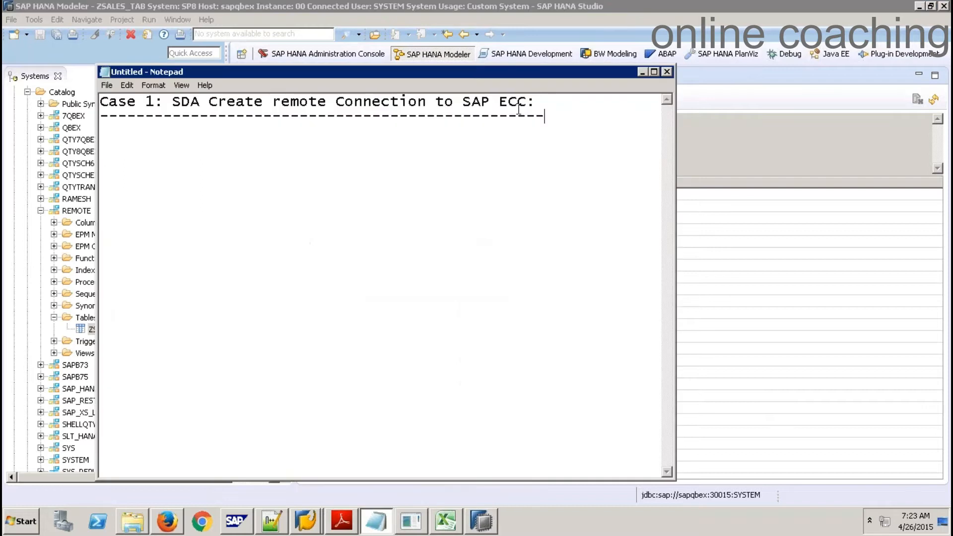
Duplicate the Case 1 heading and its dashed underline below it
{"action": "key", "text": "shift+Up"}
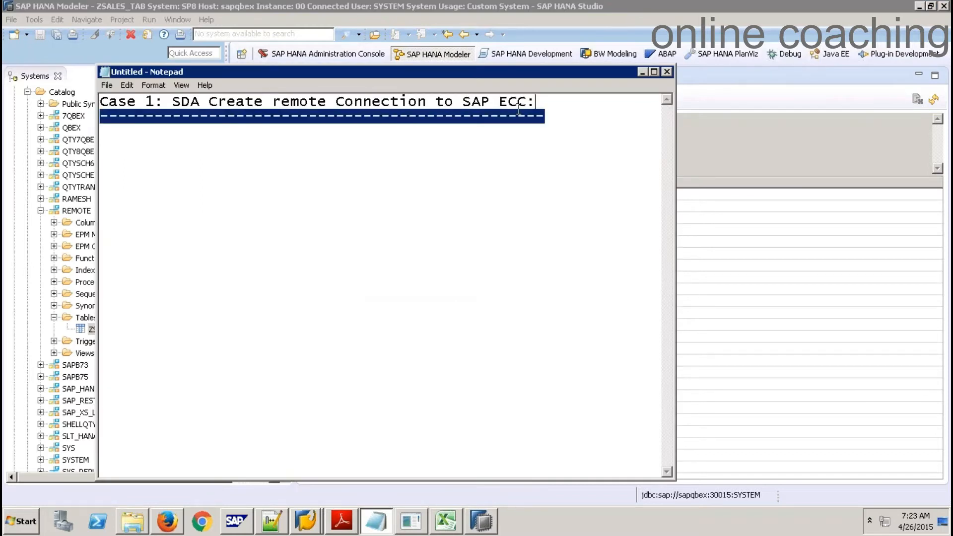
{"action": "key", "text": "shift+Home"}
{"action": "key", "text": "ctrl+c"}
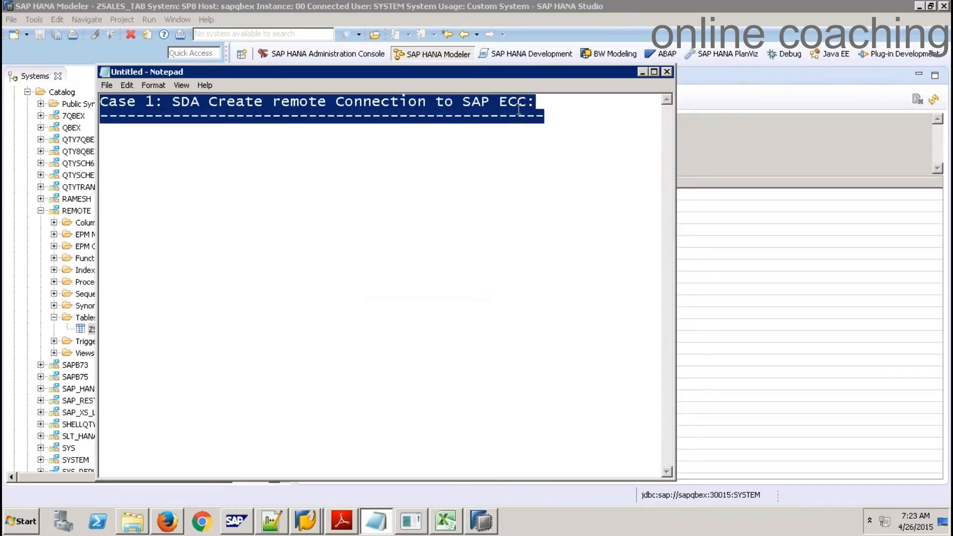
{"action": "key", "text": "Right"}
{"action": "key", "text": "Return"}
{"action": "key", "text": "Return"}
{"action": "key", "text": "ctrl+v"}
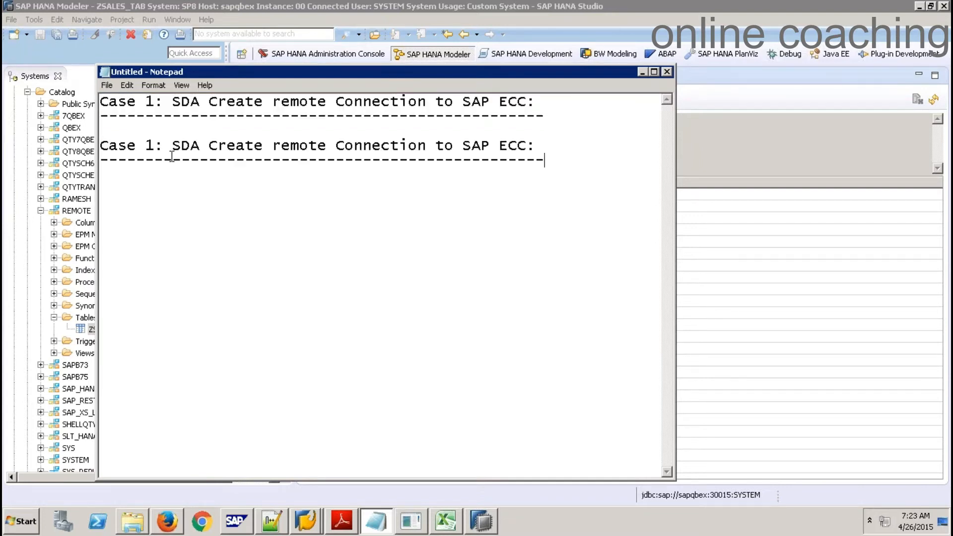
Reword the copy to 'Case 2: SDA Create remote Connection to Source HANA DB:' with longer dashes
{"action": "left_click", "coordinate": [155, 145]}
{"action": "key", "text": "BackSpace"}
{"action": "type", "text": "2"}
{"action": "left_click_drag", "start_coordinate": [461, 144], "coordinate": [535, 144]}
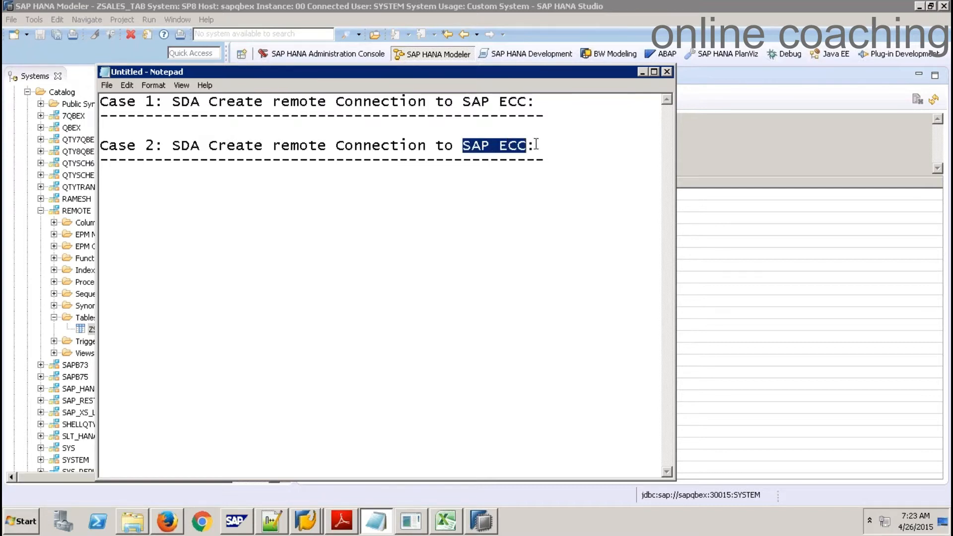
{"action": "type", "text": "Source HANA DB"}
{"action": "key", "text": "Down"}
{"action": "type", "text": "----------"}
{"action": "key", "text": "Return"}
{"action": "key", "text": "Return"}
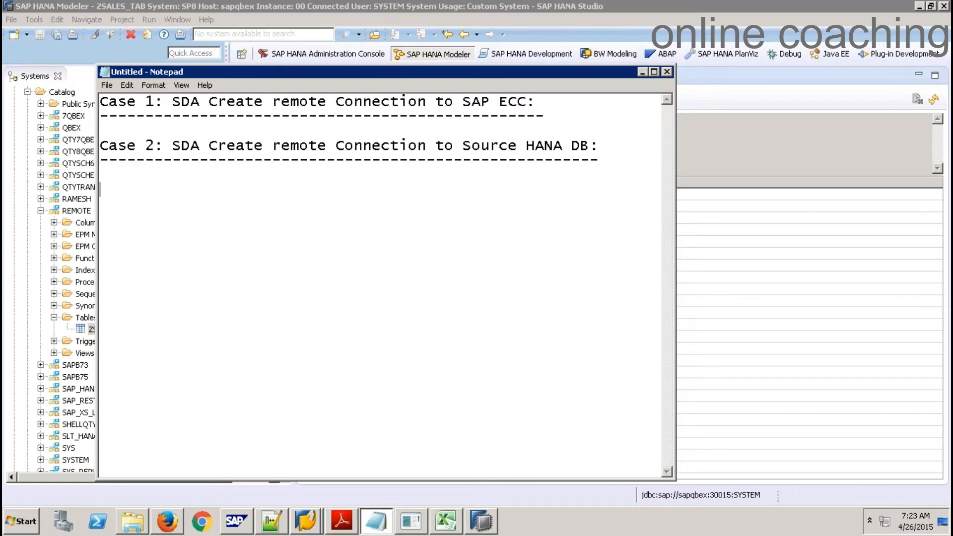
{"action": "key", "text": "alt+Tab"}
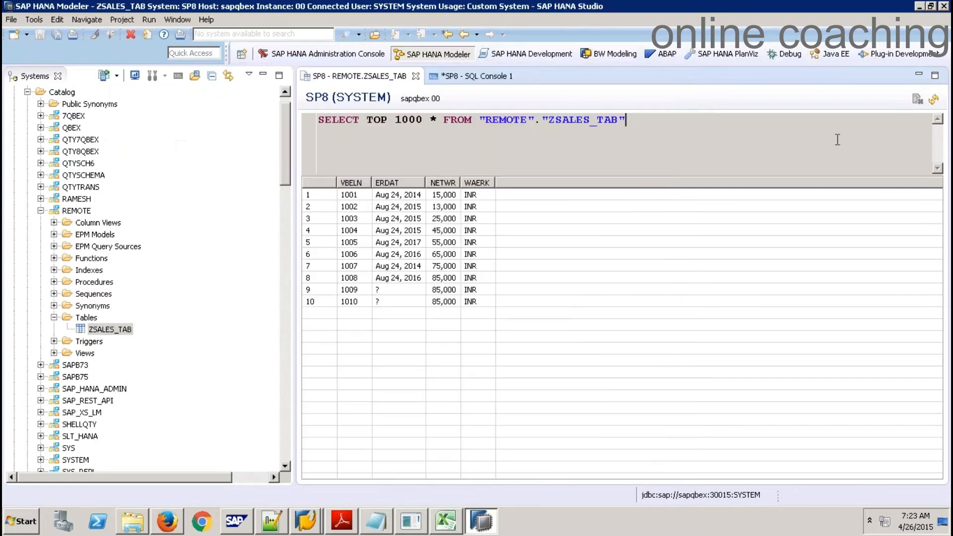
Close the ZSALES_TAB query results and SQL console without saving, and log off SP8
{"action": "left_click", "coordinate": [416, 76]}
{"action": "left_click", "coordinate": [395, 76]}
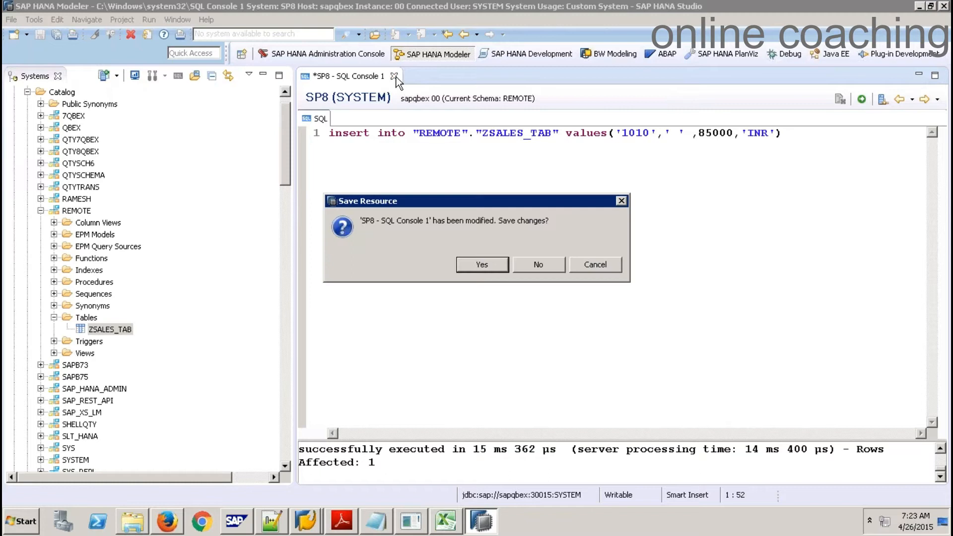
{"action": "key", "text": "ctrl+w"}
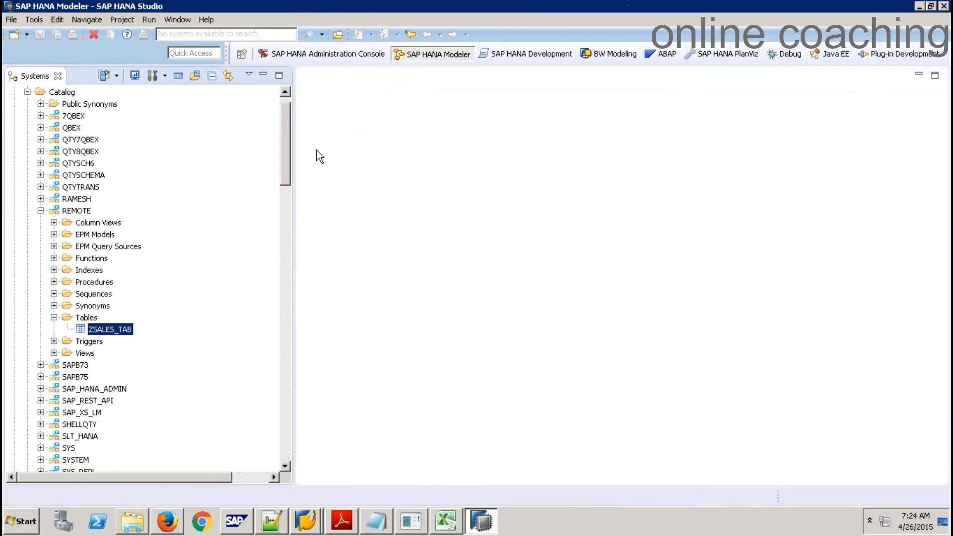
{"action": "left_click", "coordinate": [286, 92]}
{"action": "left_click", "coordinate": [285, 91]}
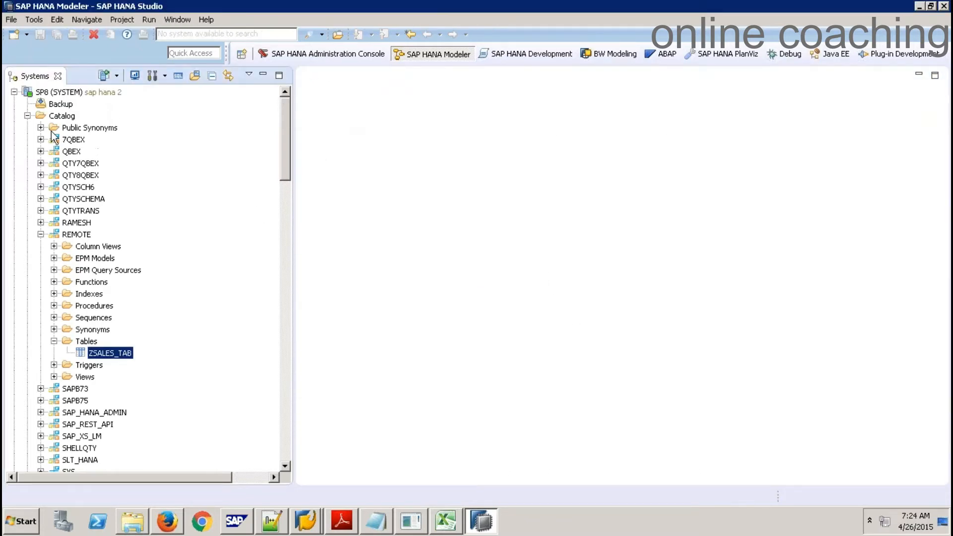
{"action": "left_click", "coordinate": [21, 114]}
{"action": "right_click", "coordinate": [55, 92]}
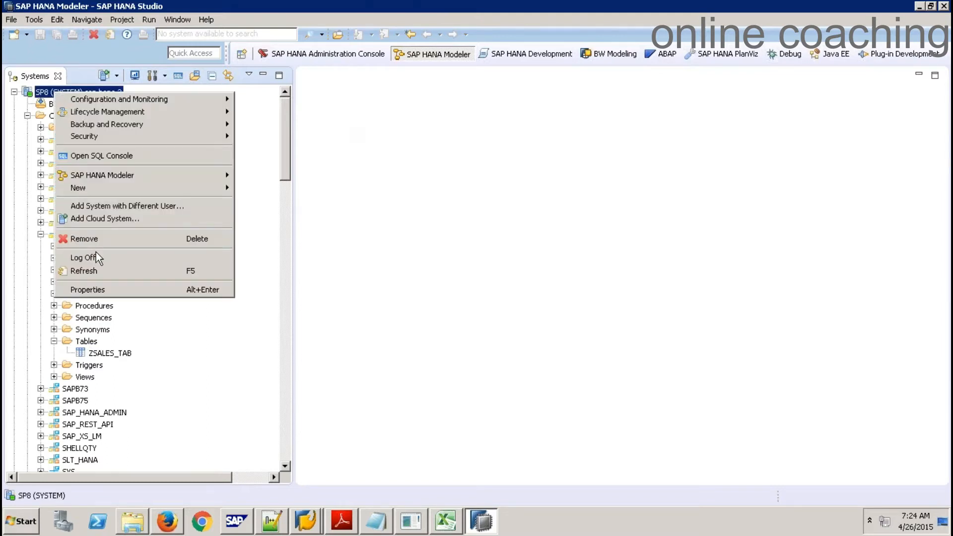
{"action": "left_click", "coordinate": [85, 257]}
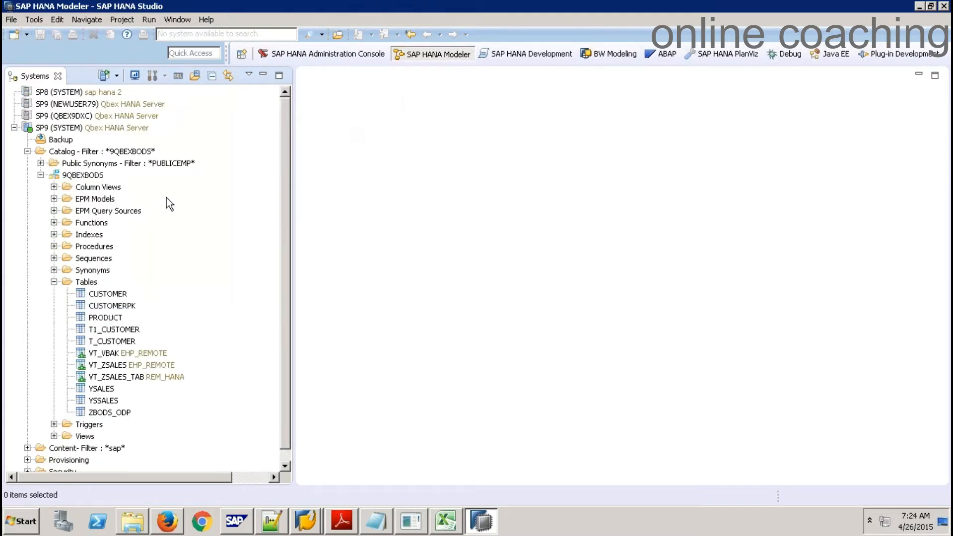
{"action": "left_click", "coordinate": [54, 282]}
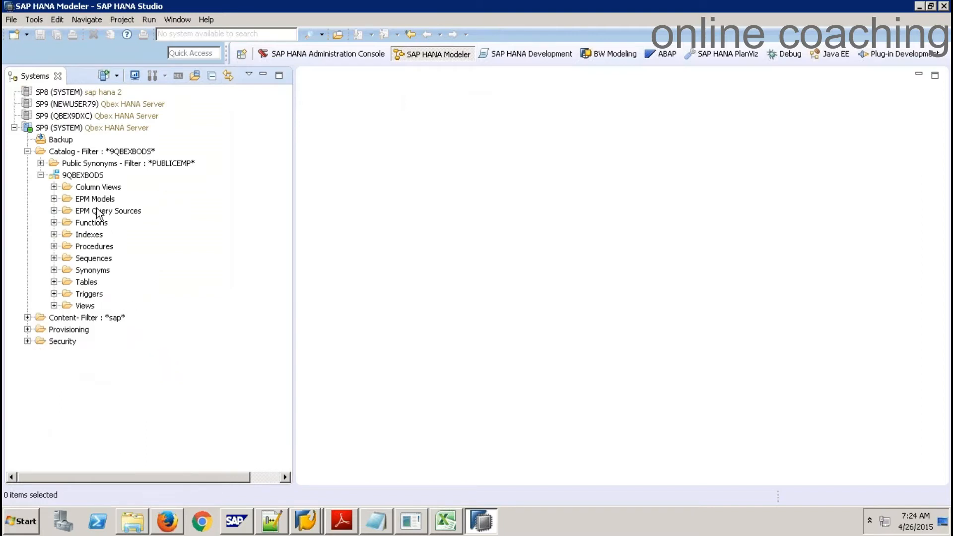
Create a Connections folder in the Systems view and move SP8 and SP9 into it
{"action": "right_click", "coordinate": [235, 111]}
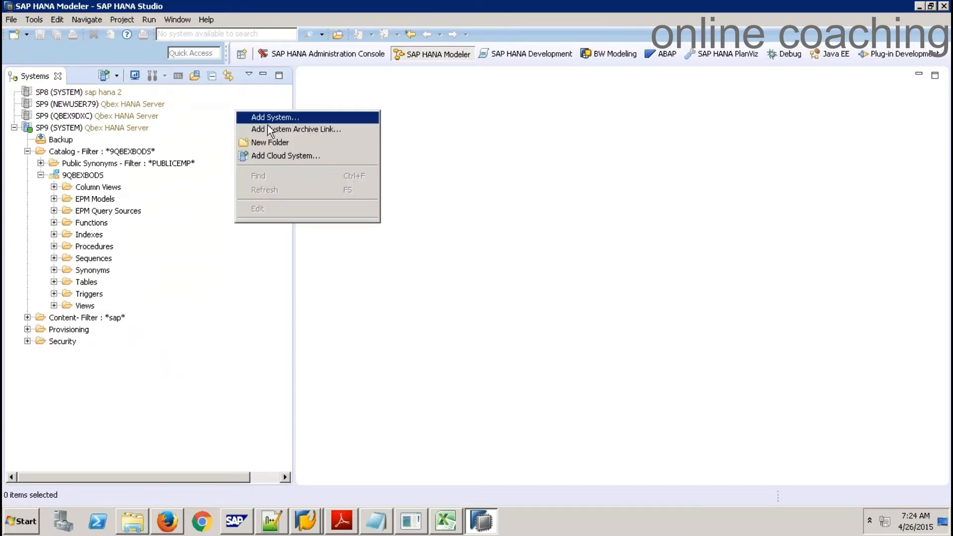
{"action": "left_click", "coordinate": [278, 142]}
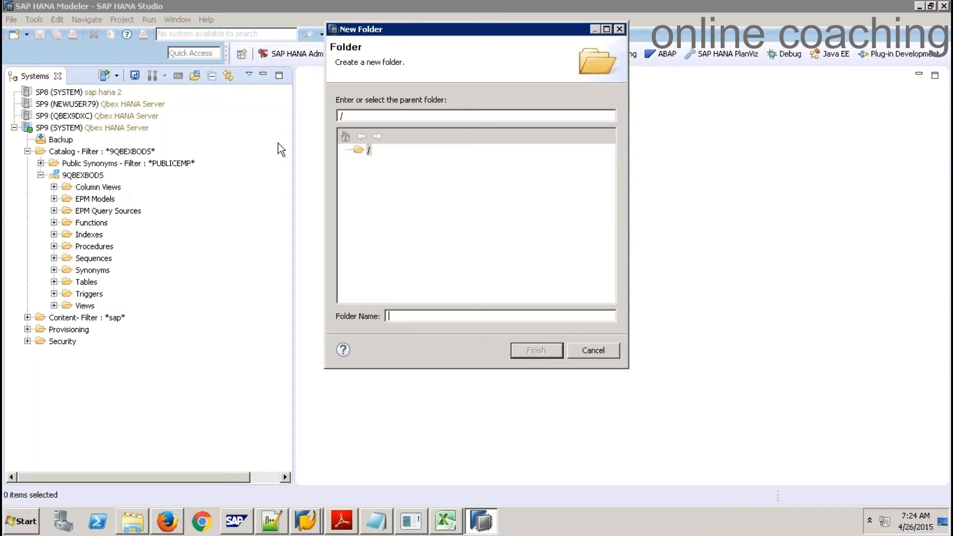
{"action": "type", "text": "Connections"}
{"action": "key", "text": "Return"}
{"action": "mouse_move", "coordinate": [69, 103]}
{"action": "left_mouse_down"}
{"action": "mouse_move", "coordinate": [68, 94]}
{"action": "mouse_move", "coordinate": [63, 114]}
{"action": "mouse_move", "coordinate": [54, 96]}
{"action": "left_mouse_up"}
{"action": "left_click_drag", "start_coordinate": [67, 127], "coordinate": [64, 98]}
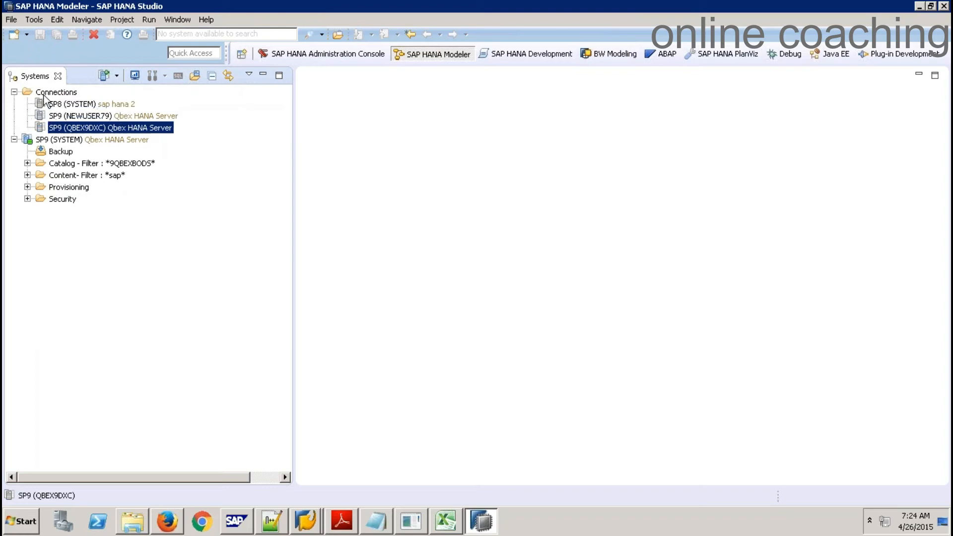
{"action": "left_click", "coordinate": [14, 91]}
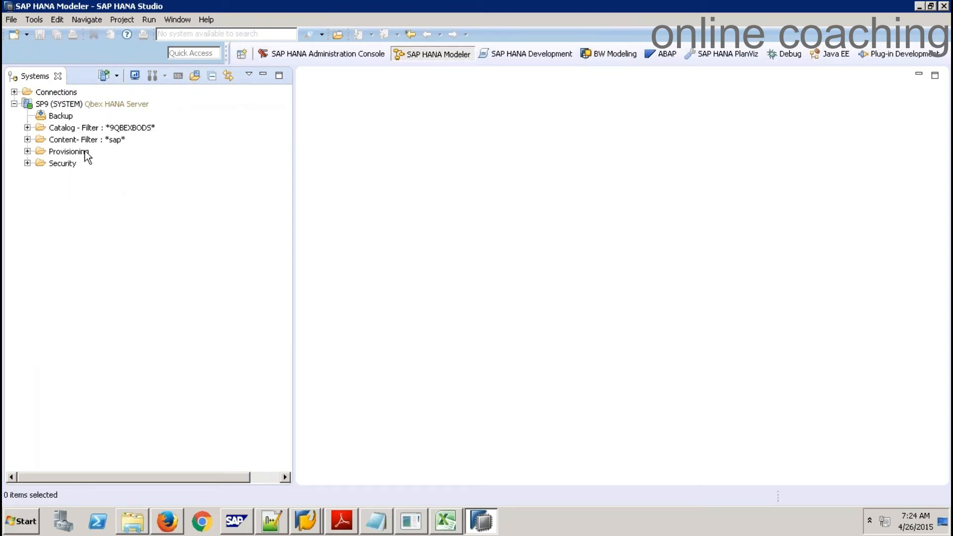
Expand SP9's Provisioning > Remote Sources to list 5HANA, REM_HANA and YPCFILE
{"action": "left_click", "coordinate": [27, 151]}
{"action": "left_click", "coordinate": [41, 175]}
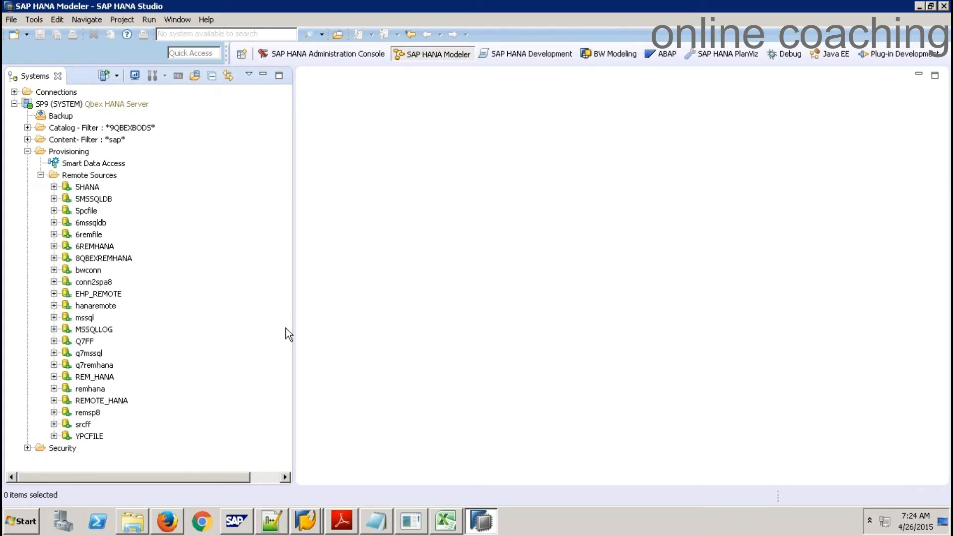
{"action": "left_click", "coordinate": [27, 524]}
Launch SQL Server Management Studio and connect to BW74EHP7 with the SQL Server login and password
{"action": "left_click", "coordinate": [54, 453]}
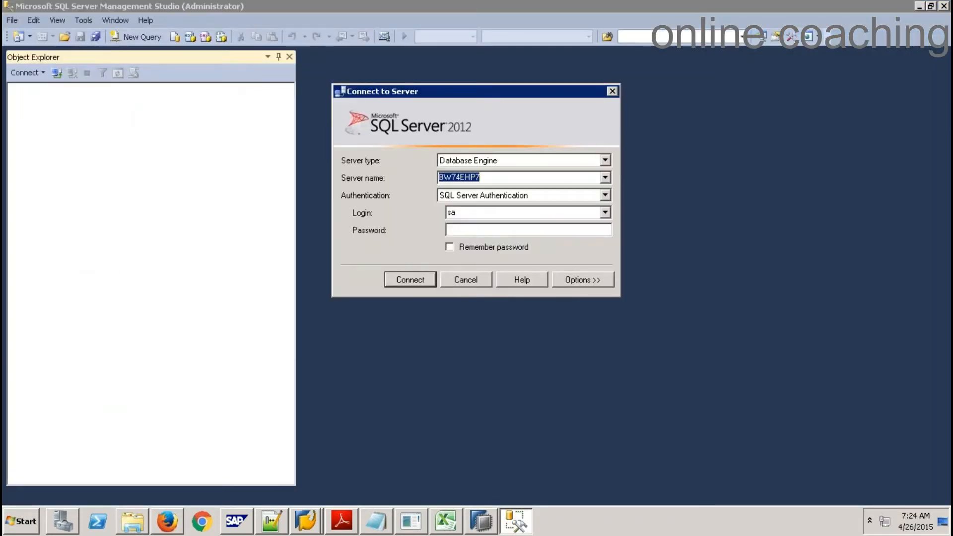
{"action": "left_click", "coordinate": [457, 212]}
{"action": "type", "text": "ehp"}
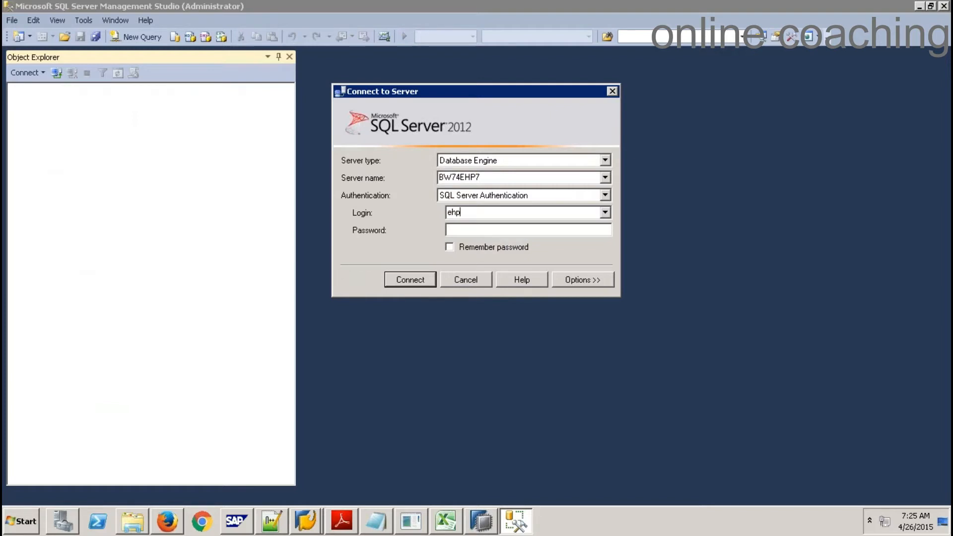
{"action": "key", "text": "Tab"}
{"action": "type", "text": "**********"}
{"action": "key", "text": "Return"}
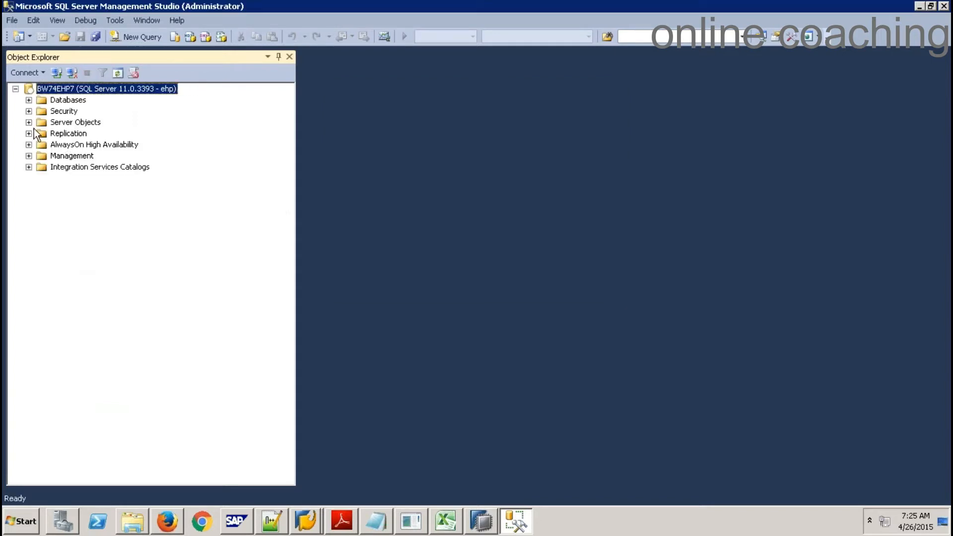
Expand the Databases list and the EHP database's folders, then return to HANA Studio
{"action": "left_click", "coordinate": [28, 100]}
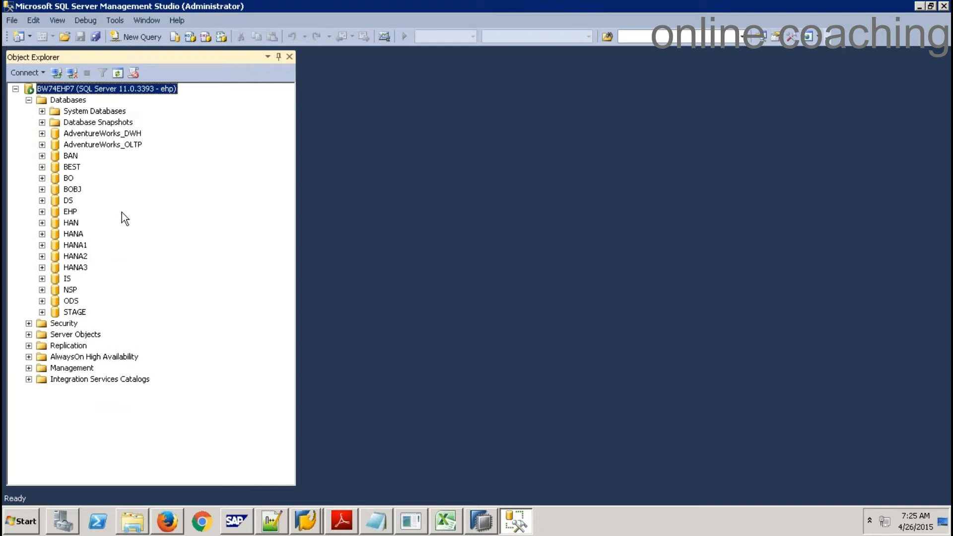
{"action": "left_click", "coordinate": [70, 213]}
{"action": "left_click", "coordinate": [42, 212]}
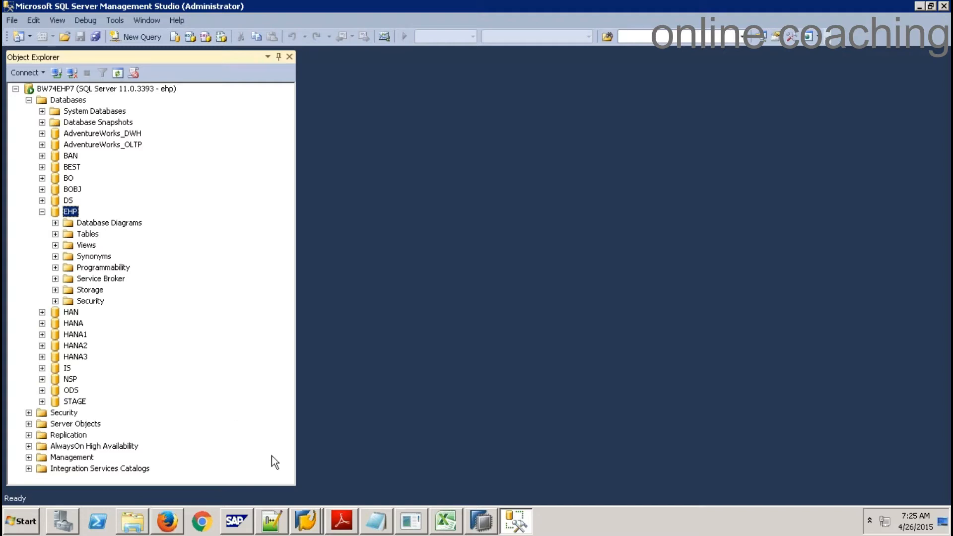
{"action": "left_click", "coordinate": [482, 528]}
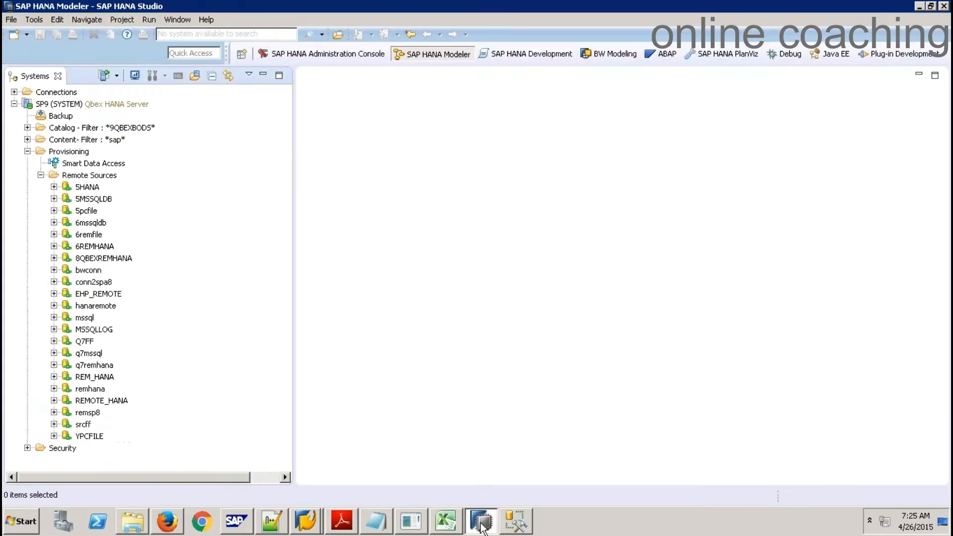
Create a new SP9 remote source using the MSSQL (GENERIC ODBC) adapter
{"action": "right_click", "coordinate": [91, 175]}
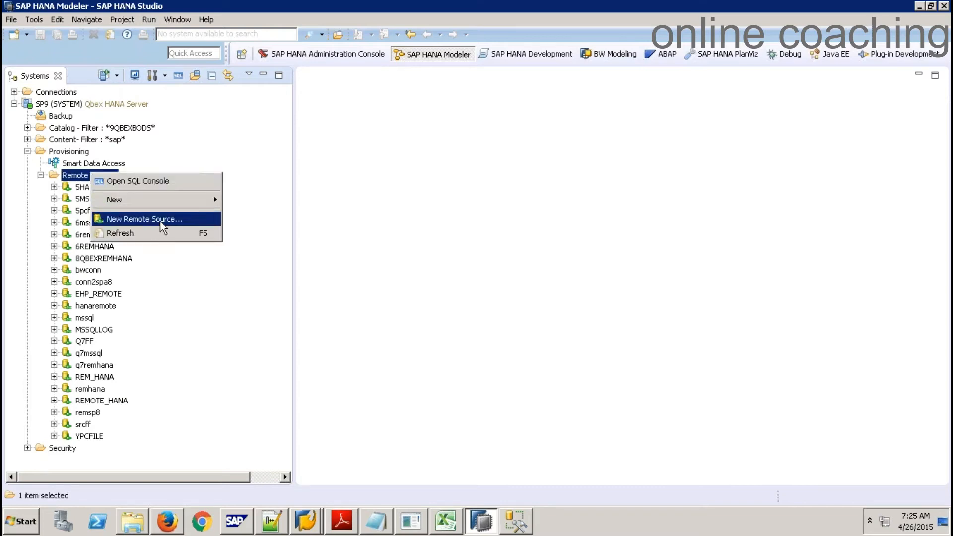
{"action": "left_click", "coordinate": [162, 227]}
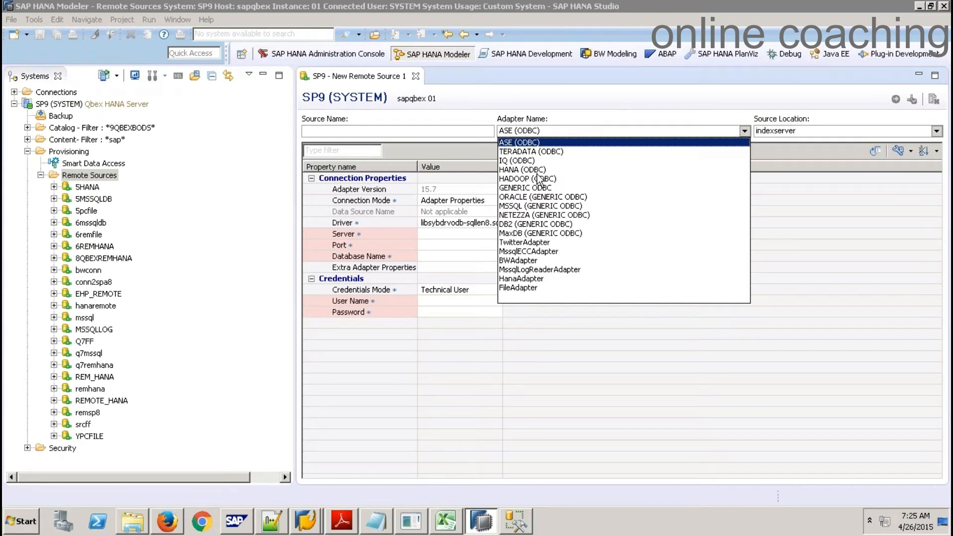
{"action": "left_click", "coordinate": [513, 207]}
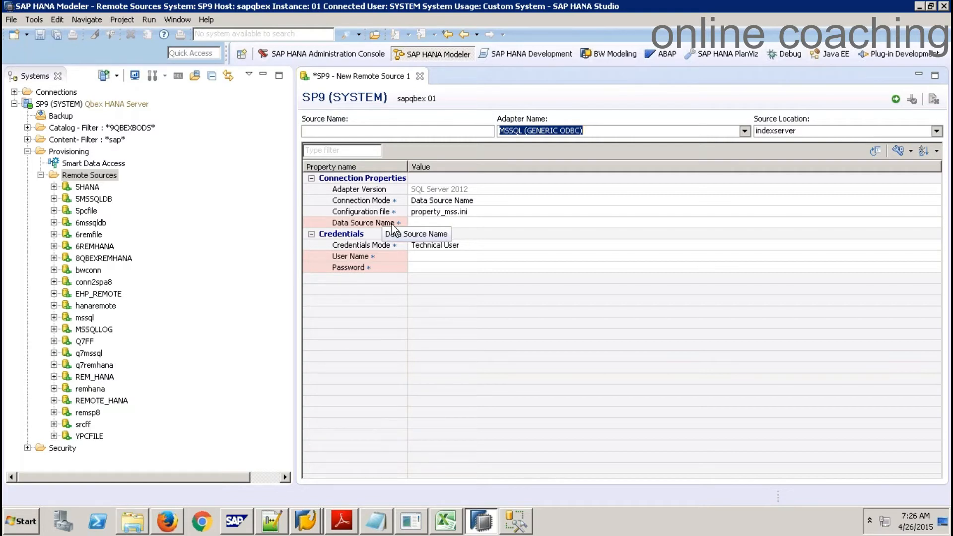
{"action": "left_click", "coordinate": [18, 528]}
{"action": "type", "text": "odbc"}
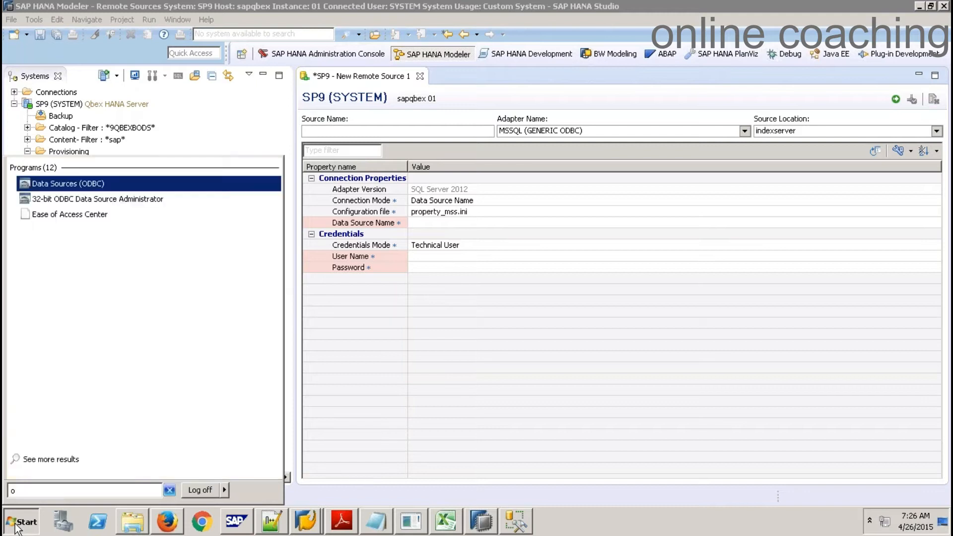
{"action": "left_click", "coordinate": [80, 184]}
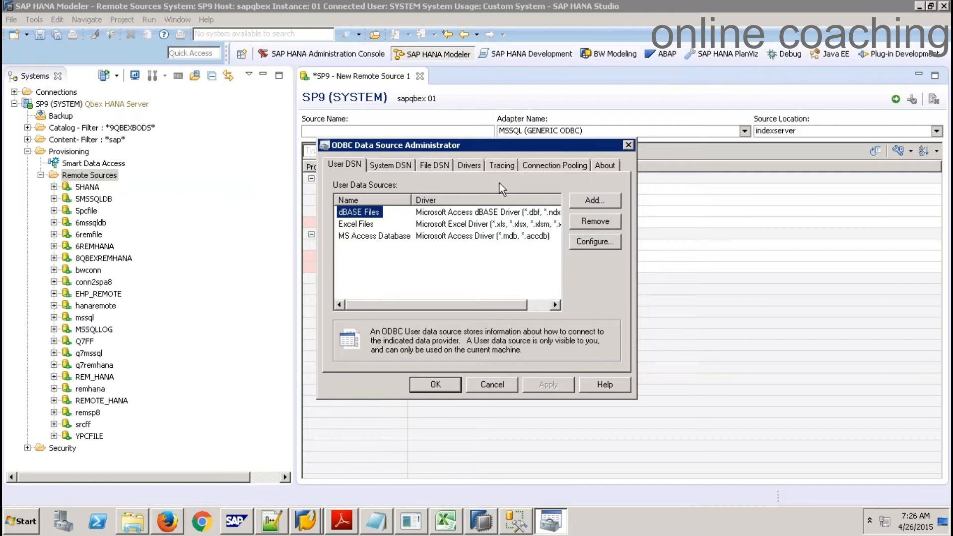
{"action": "left_click", "coordinate": [398, 164]}
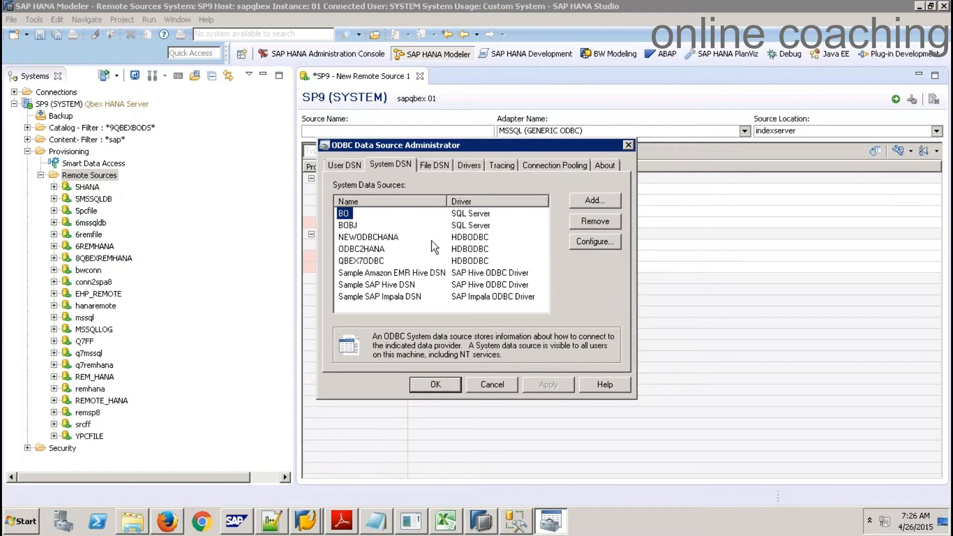
{"action": "left_click", "coordinate": [600, 204]}
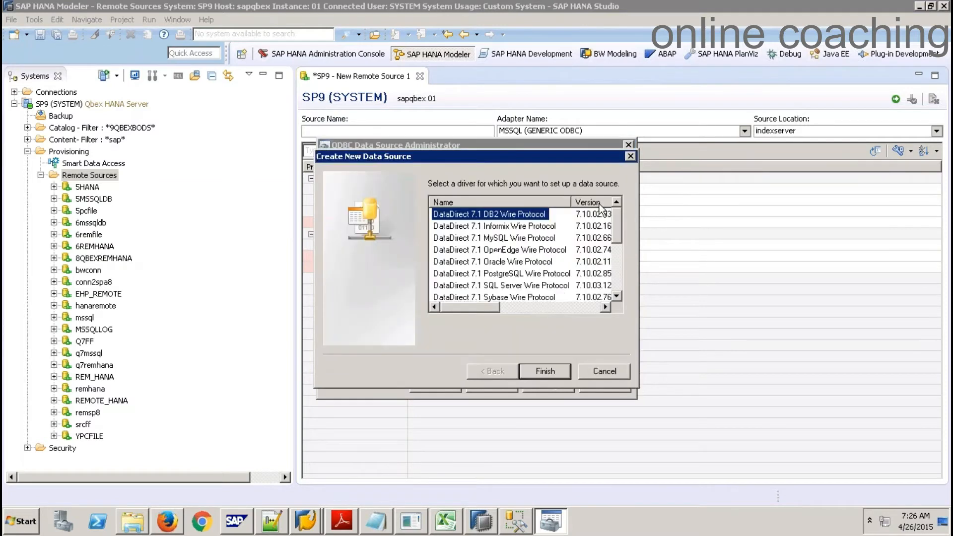
{"action": "left_click", "coordinate": [619, 264]}
{"action": "scroll", "coordinate": [619, 263], "scroll_direction": "down", "scroll_amount": 1}
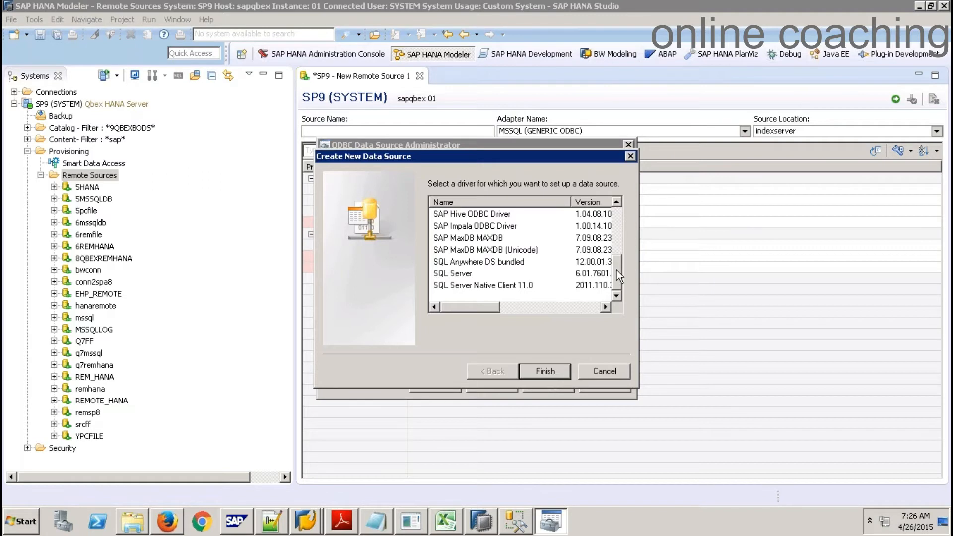
{"action": "left_click_drag", "start_coordinate": [616, 270], "coordinate": [624, 291]}
{"action": "left_click", "coordinate": [544, 372]}
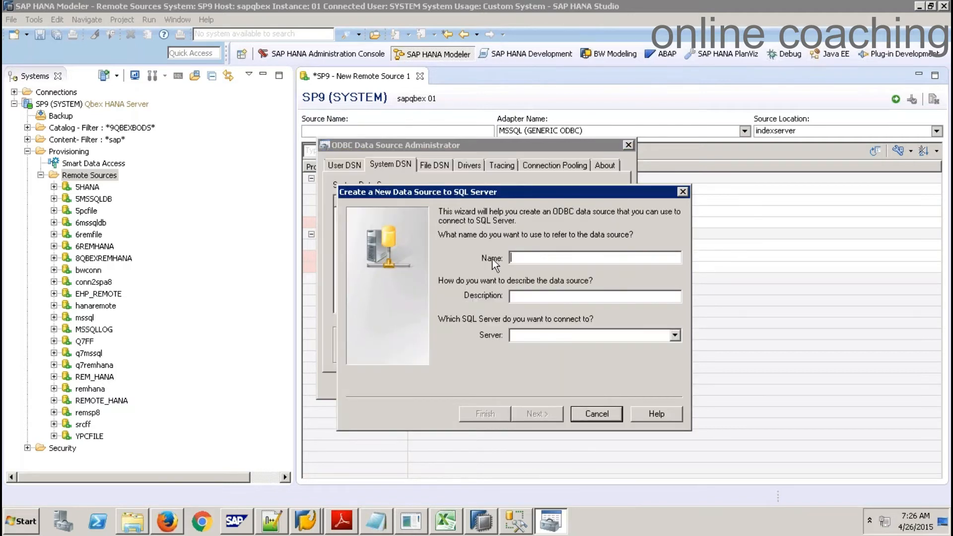
{"action": "left_click", "coordinate": [607, 418]}
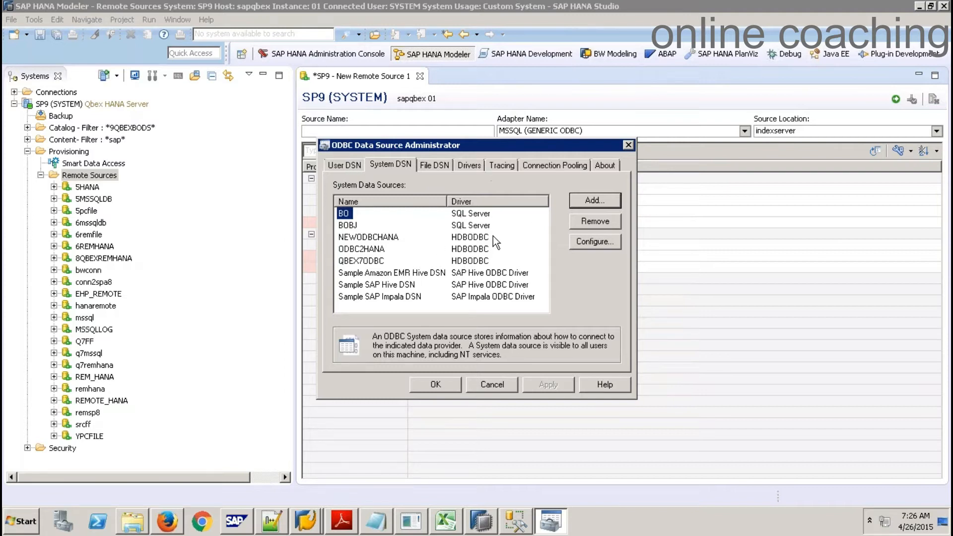
{"action": "left_click", "coordinate": [500, 389]}
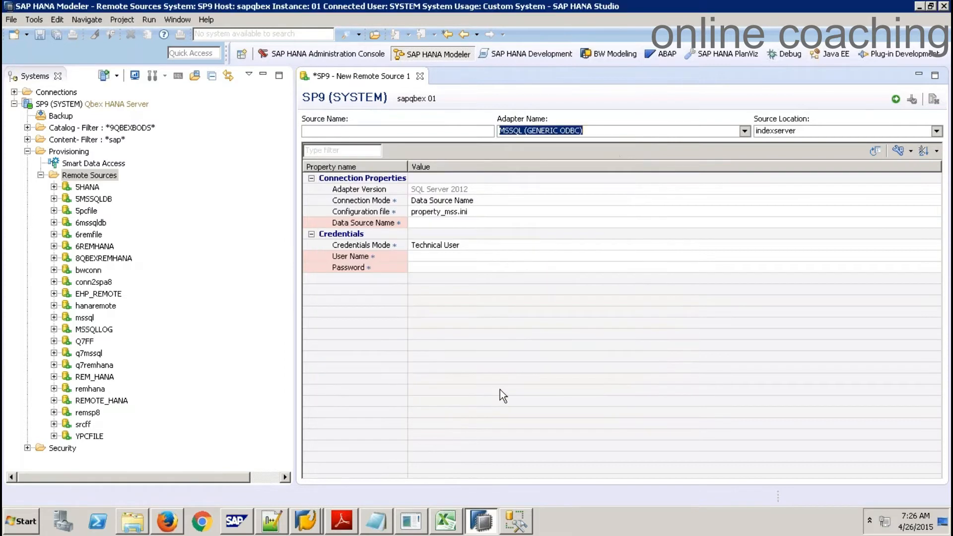
Switch to Excel's Book1 to show the HANA DB to SAP/NON SAP Remote Source Connection sketch
{"action": "left_click", "coordinate": [448, 524]}
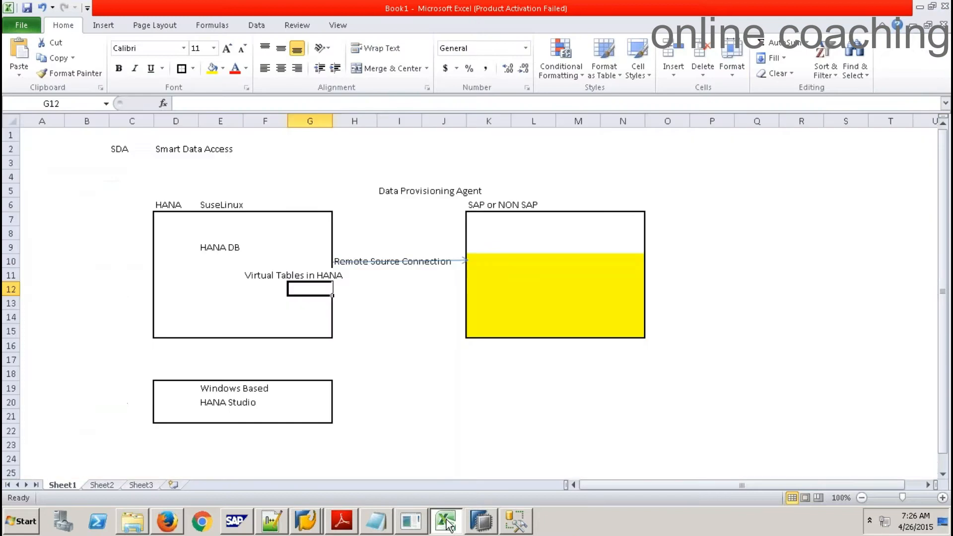
{"action": "left_click_drag", "start_coordinate": [178, 220], "coordinate": [244, 257]}
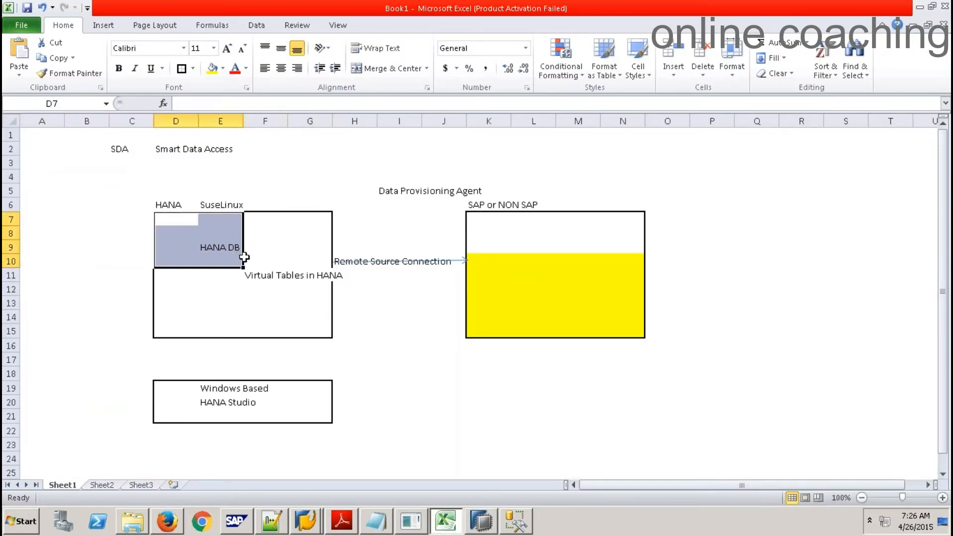
{"action": "left_click", "coordinate": [546, 220]}
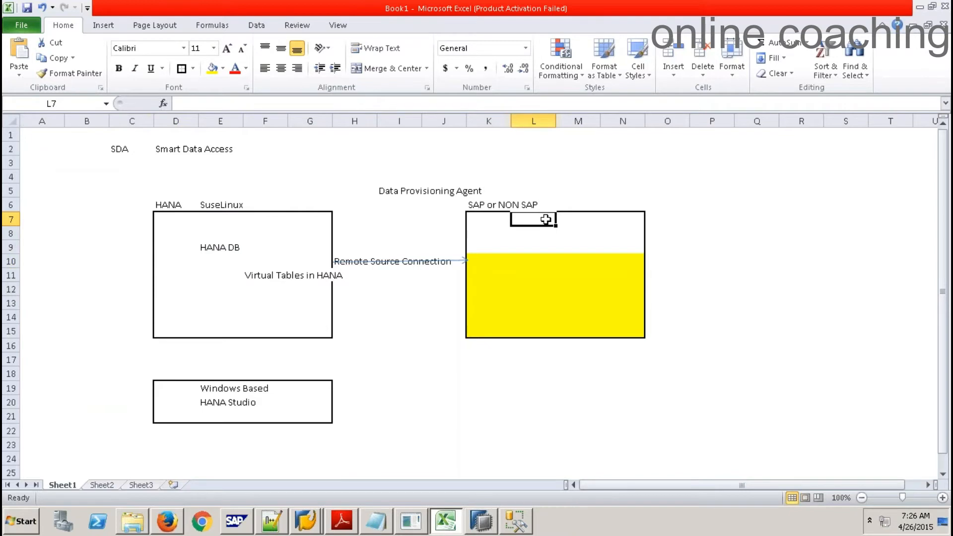
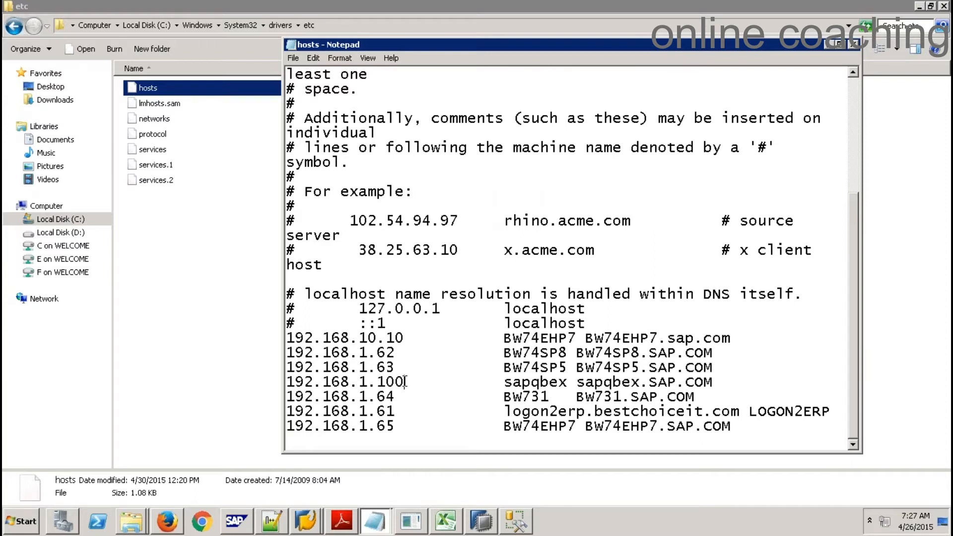
Close the hosts file listing the SAP server IP mappings, then bring up the Start menu
{"action": "left_click", "coordinate": [405, 382]}
{"action": "left_click", "coordinate": [854, 45]}
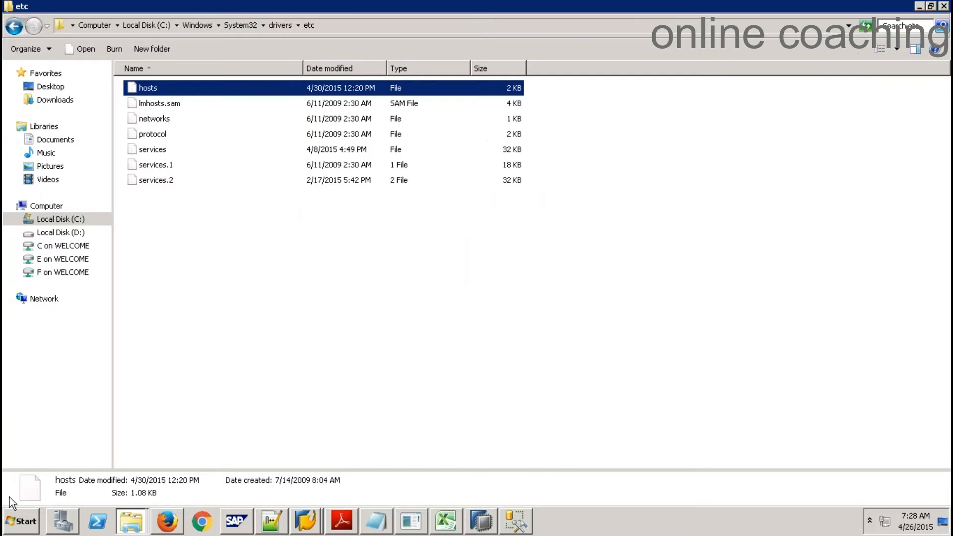
{"action": "left_click", "coordinate": [20, 521]}
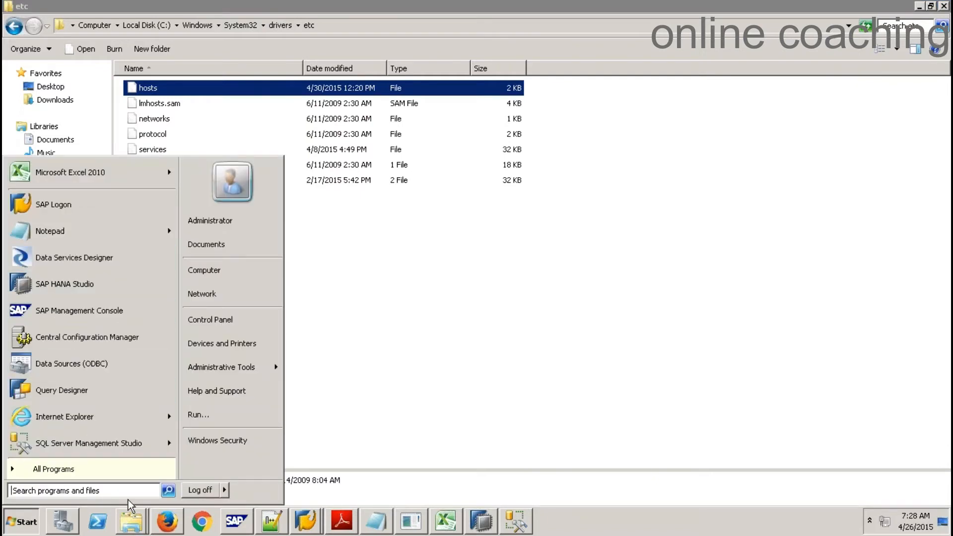
Connect via Remote Desktop to 192.168.1.62 with the password, accepting the BW74SP8.SAP.COM certificate warning
{"action": "type", "text": "rem"}
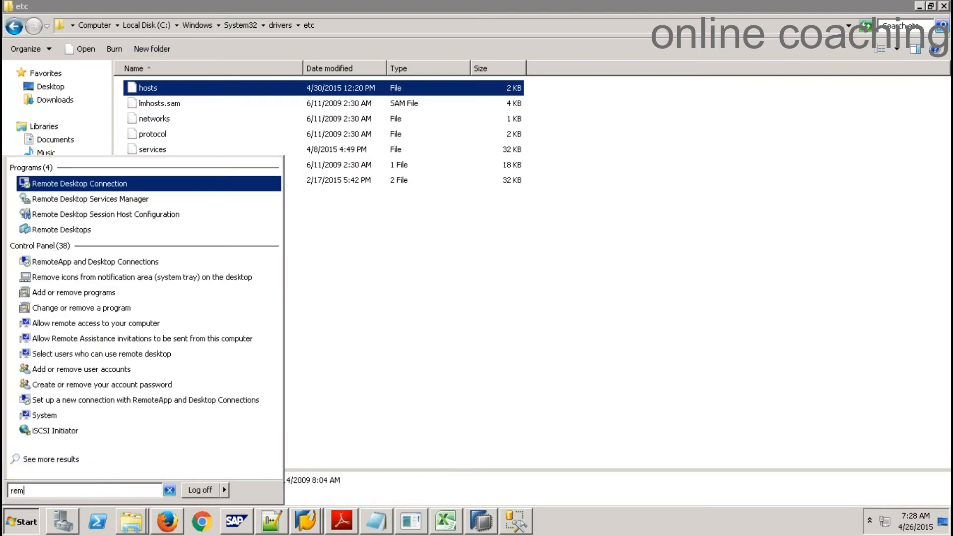
{"action": "left_click", "coordinate": [121, 184]}
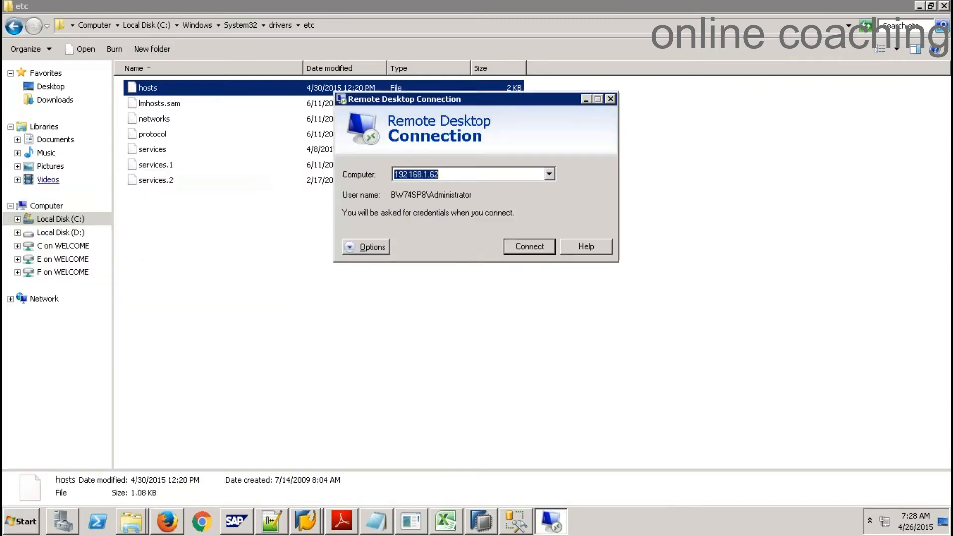
{"action": "left_click", "coordinate": [532, 248]}
{"action": "type", "text": "p"}
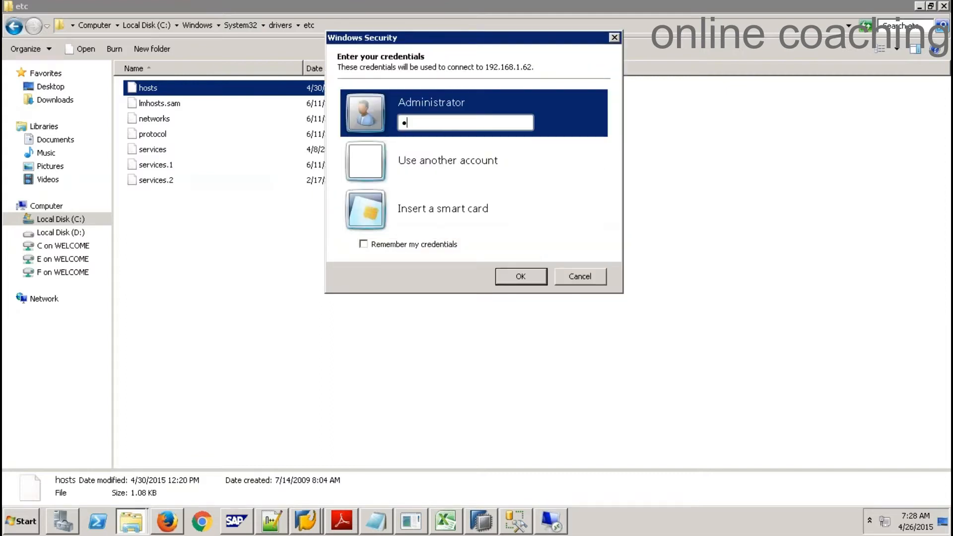
{"action": "type", "text": "as"}
{"action": "key", "text": "BackSpace"}
{"action": "key", "text": "BackSpace"}
{"action": "key", "text": "BackSpace"}
{"action": "type", "text": "p•••••••••"}
{"action": "key", "text": "Return"}
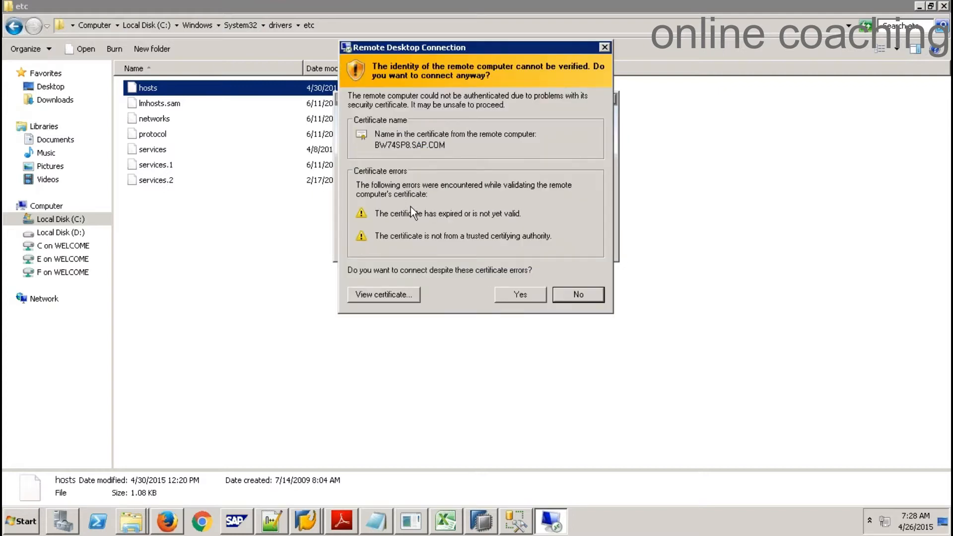
{"action": "key", "text": "alt+y"}
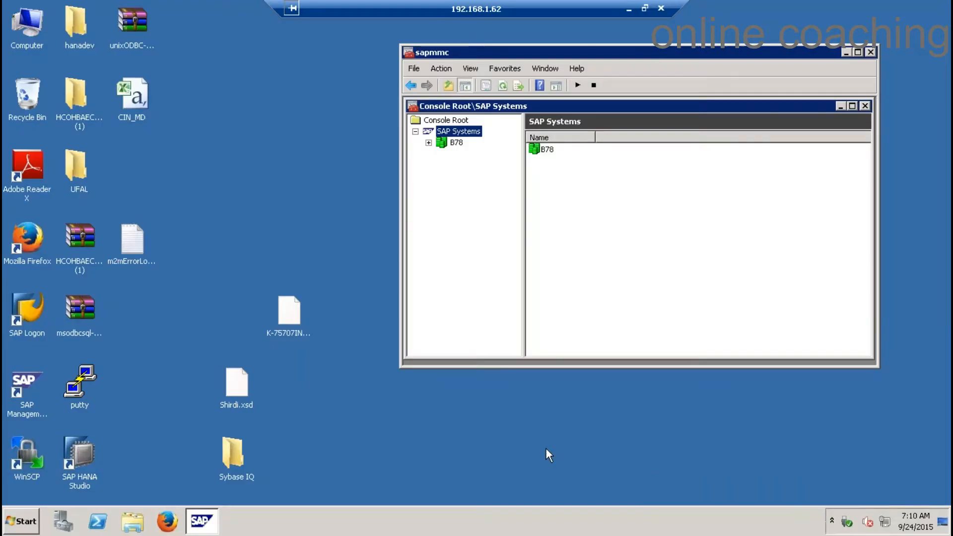
Open a PuTTY SSH session to sapqbex and log in as root
{"action": "double_click", "coordinate": [83, 378]}
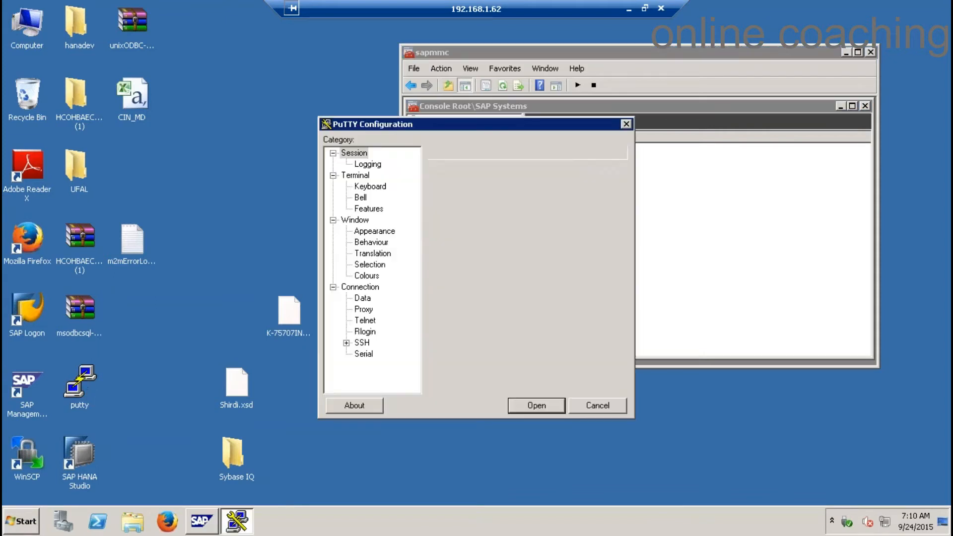
{"action": "type", "text": "sapqbex"}
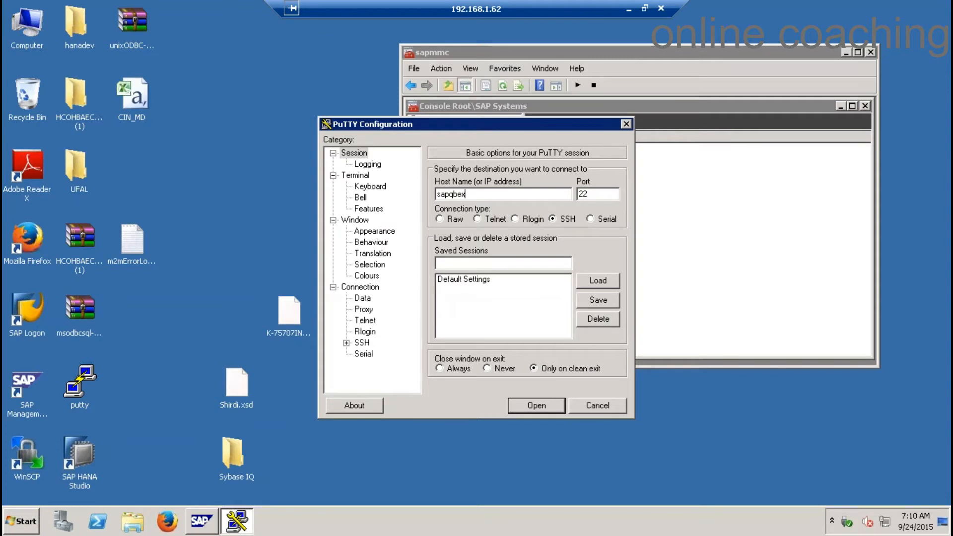
{"action": "key", "text": "Return"}
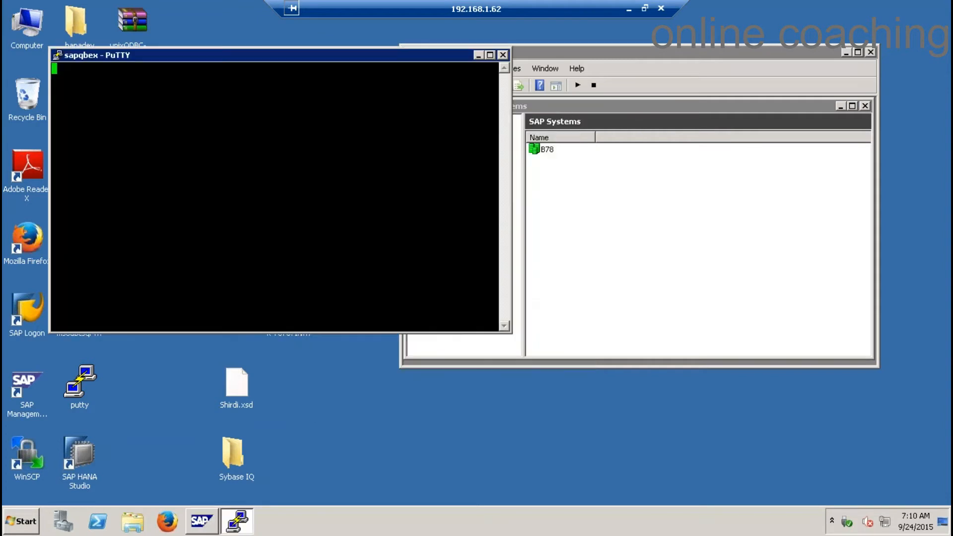
{"action": "type", "text": "root"}
{"action": "key", "text": "Return"}
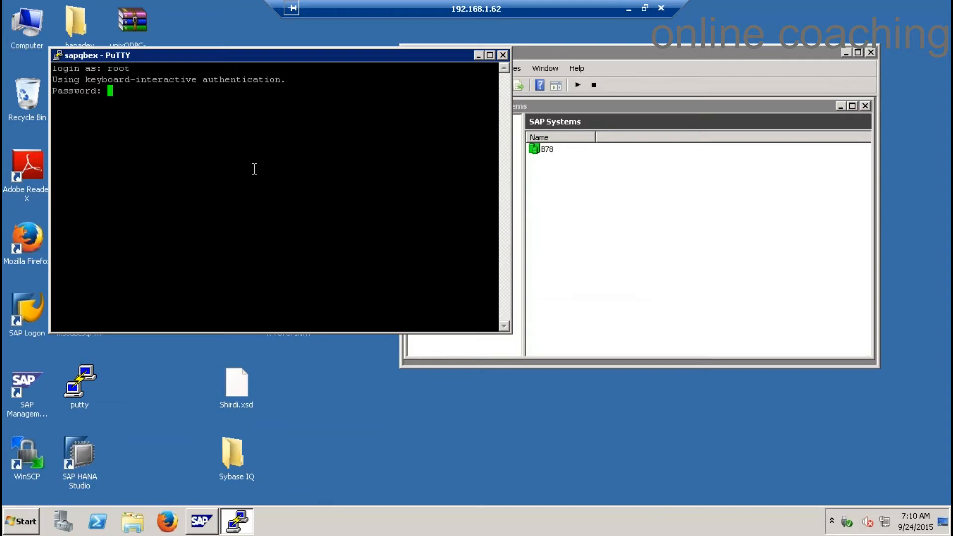
{"action": "key", "text": "Return"}
View odbc.ini in vi, then quit without saving
{"action": "type", "text": "vi o"}
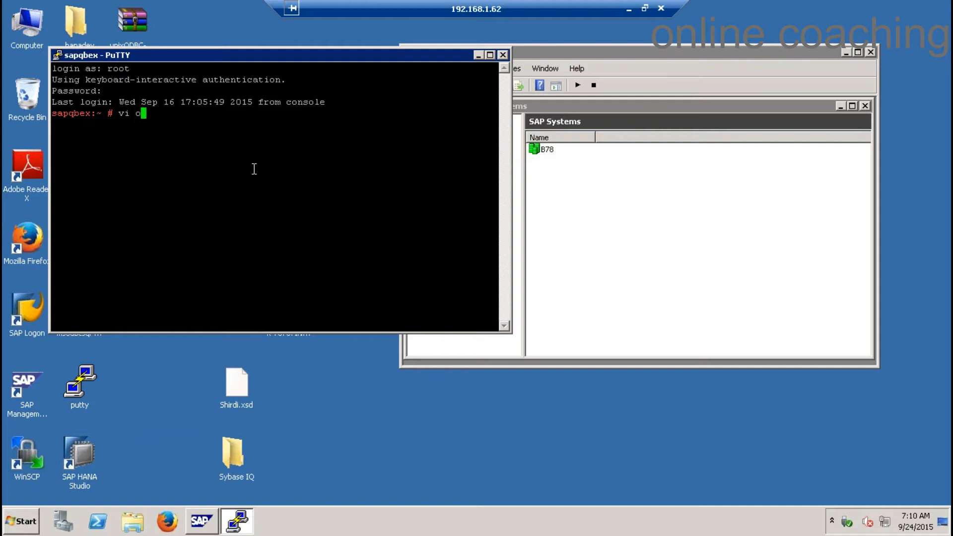
{"action": "type", "text": "dbc.ini"}
{"action": "key", "text": "Return"}
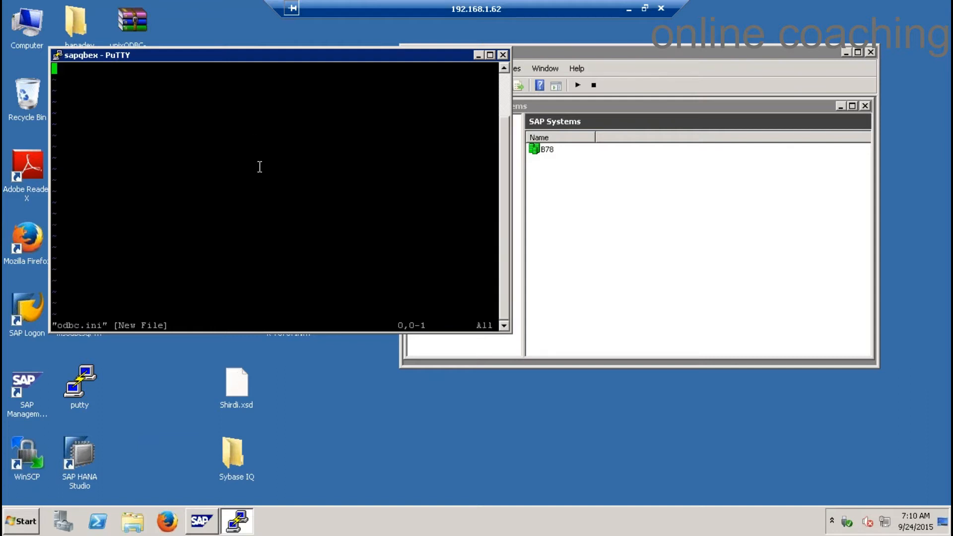
{"action": "scroll", "coordinate": [505, 81], "scroll_direction": "up", "scroll_amount": 2}
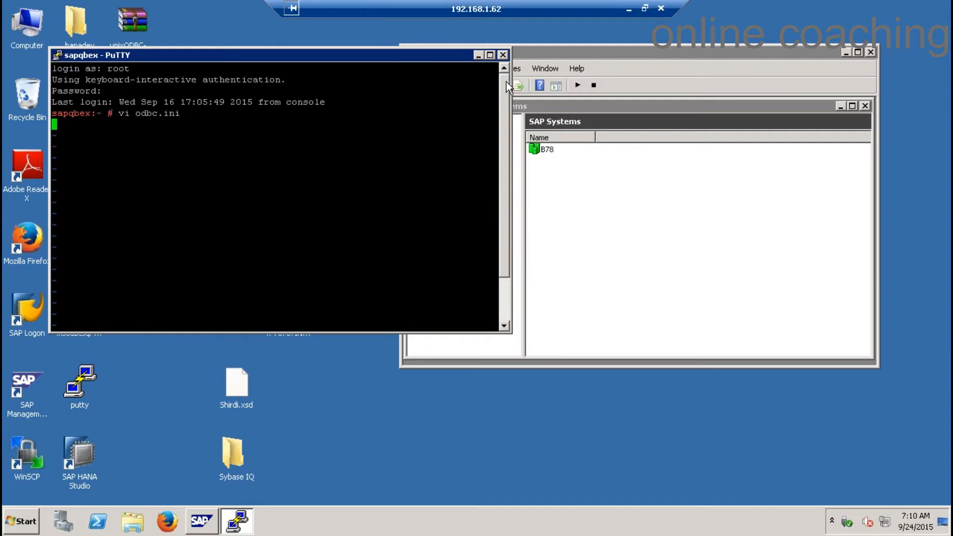
{"action": "scroll", "coordinate": [506, 82], "scroll_direction": "down", "scroll_amount": 2}
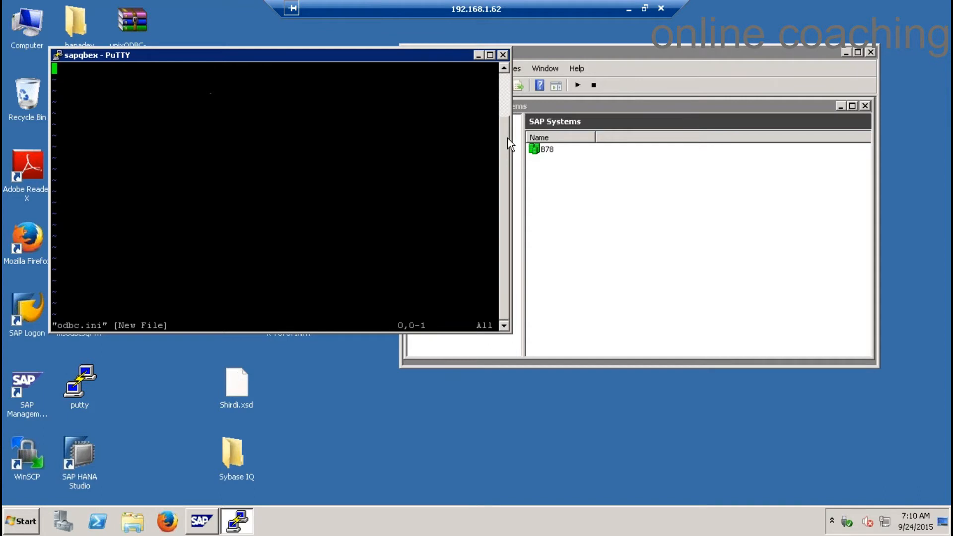
{"action": "type", "text": ":q"}
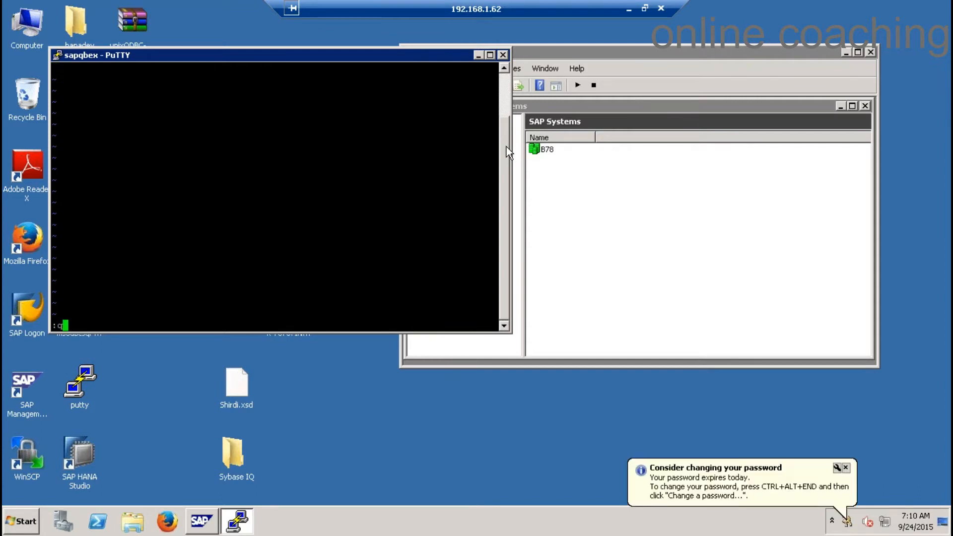
{"action": "key", "text": "Return"}
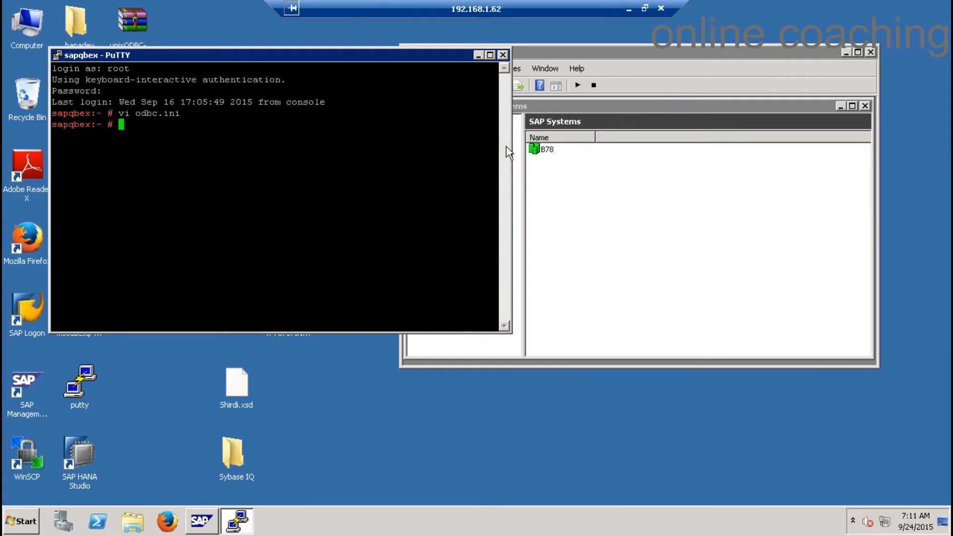
Run cd usr, then list the home directory with dir
{"action": "type", "text": "cd usr"}
{"action": "key", "text": "Return"}
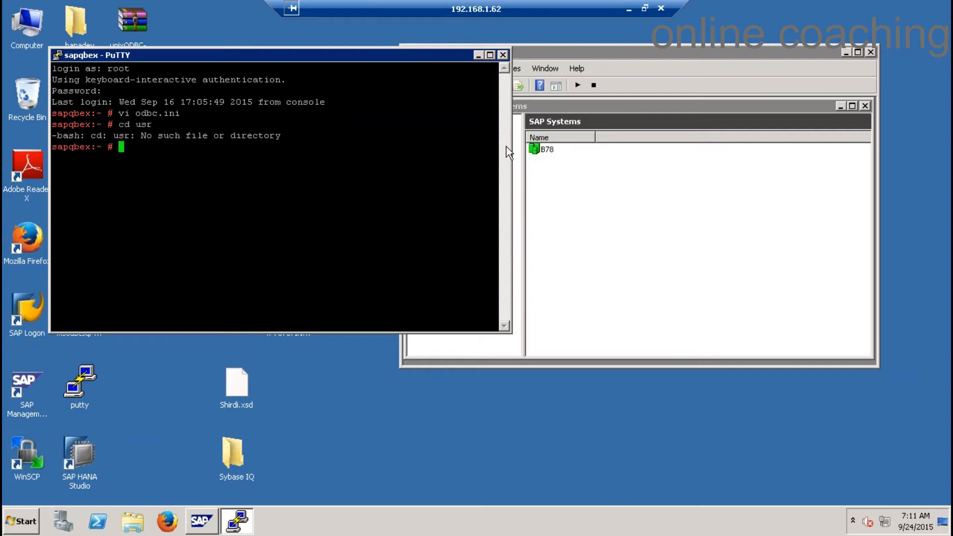
{"action": "type", "text": "dit"}
{"action": "key", "text": "Return"}
{"action": "type", "text": "dir"}
{"action": "key", "text": "Return"}
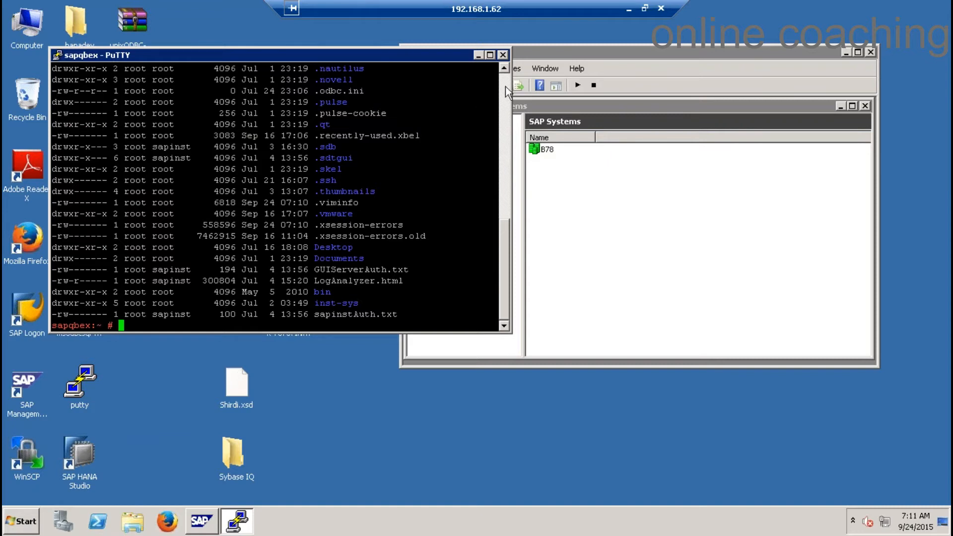
Review the listing and try cd .odbc.ini, which reports it is not a directory
{"action": "scroll", "coordinate": [505, 87], "scroll_direction": "up", "scroll_amount": 4}
{"action": "scroll", "coordinate": [506, 87], "scroll_direction": "up", "scroll_amount": 4}
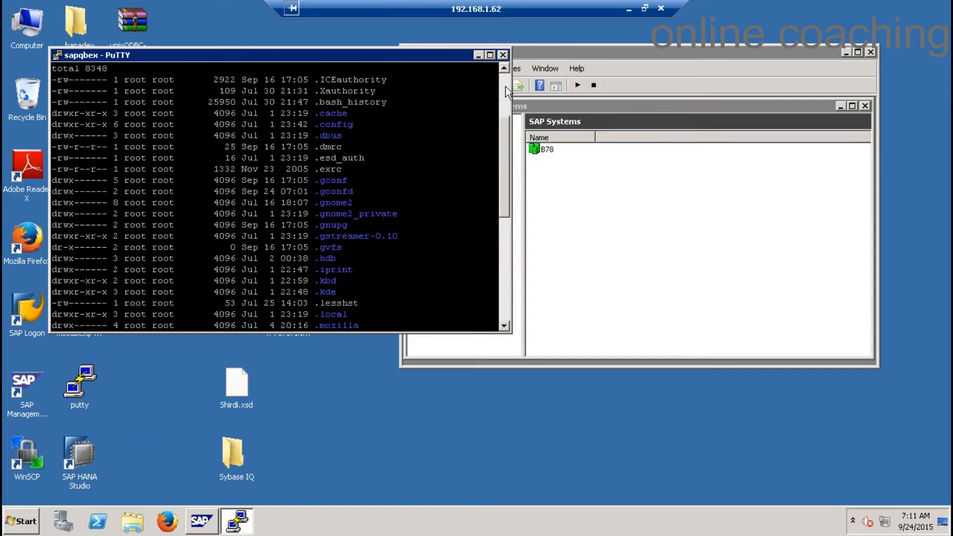
{"action": "scroll", "coordinate": [506, 86], "scroll_direction": "up", "scroll_amount": 3}
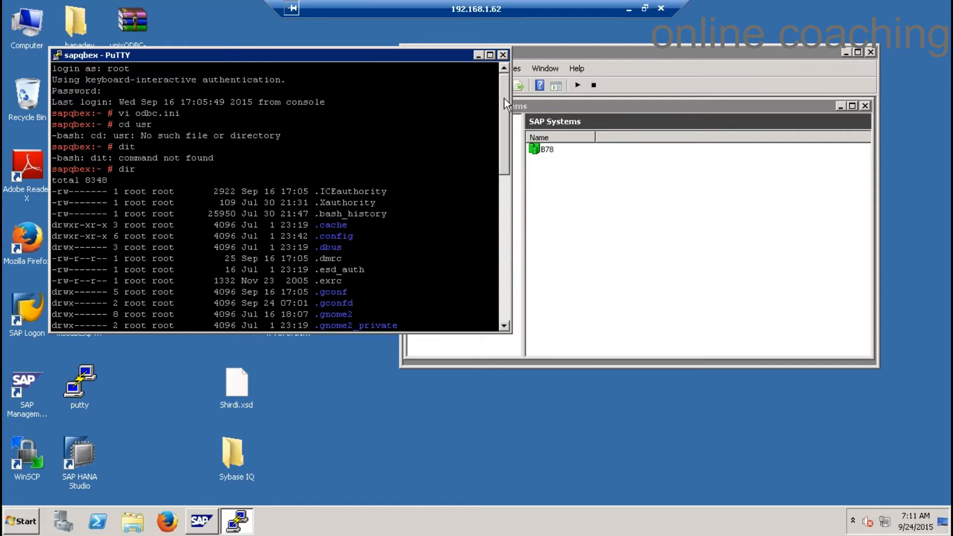
{"action": "left_click_drag", "start_coordinate": [505, 98], "coordinate": [513, 325]}
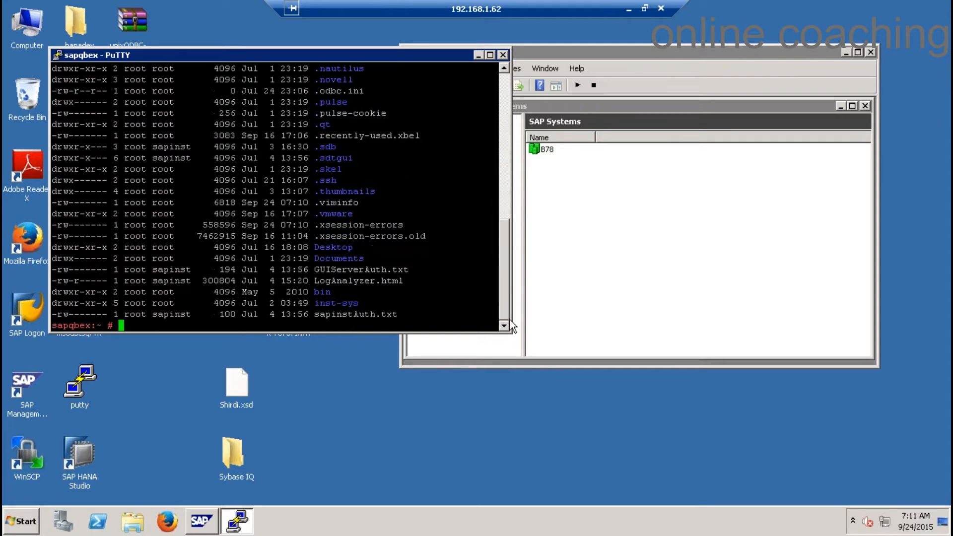
{"action": "type", "text": "cd o"}
{"action": "key", "text": "BackSpace"}
{"action": "type", "text": ".odbc.ini"}
{"action": "key", "text": "Return"}
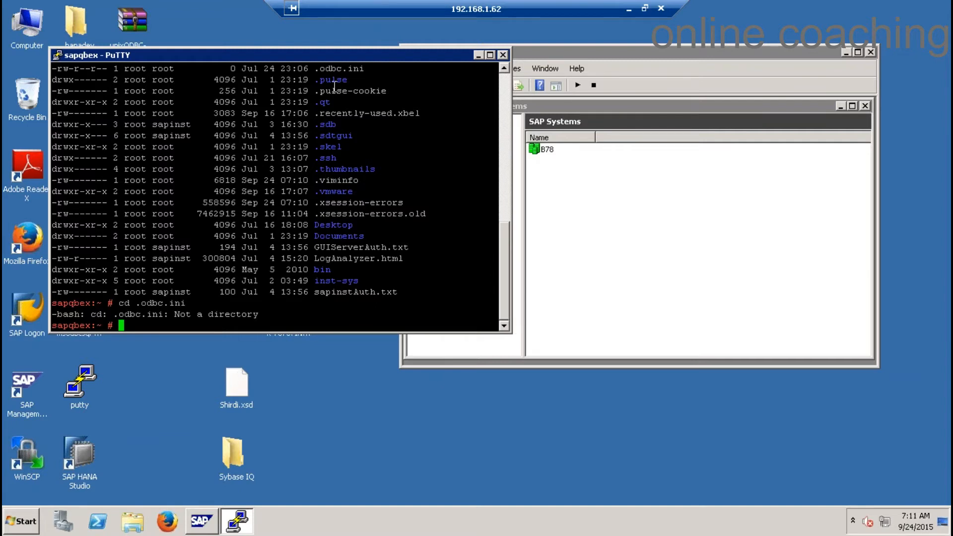
Open .odbc.ini in vi, confirm it is empty, and quit with :q
{"action": "type", "text": "vi .odbc.ini"}
{"action": "key", "text": "Return"}
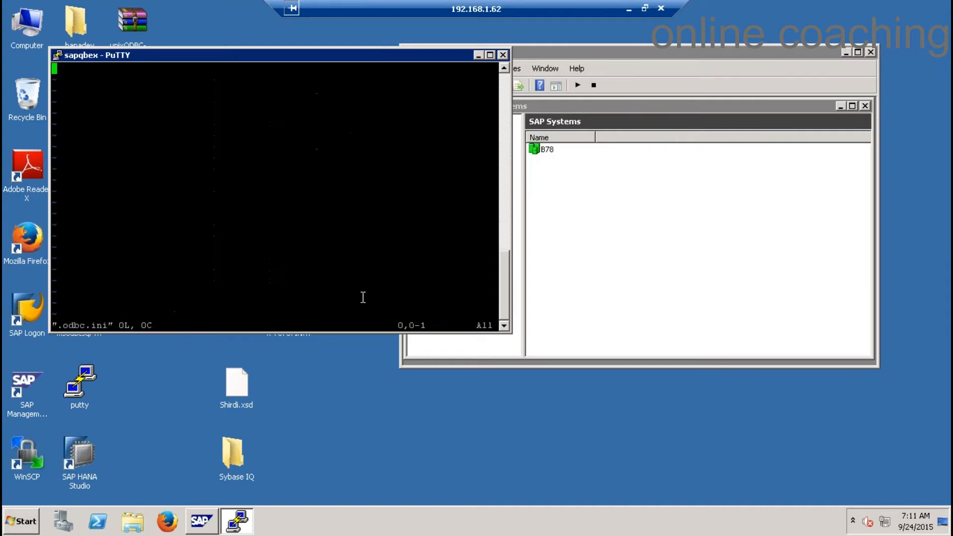
{"action": "left_click", "coordinate": [506, 124]}
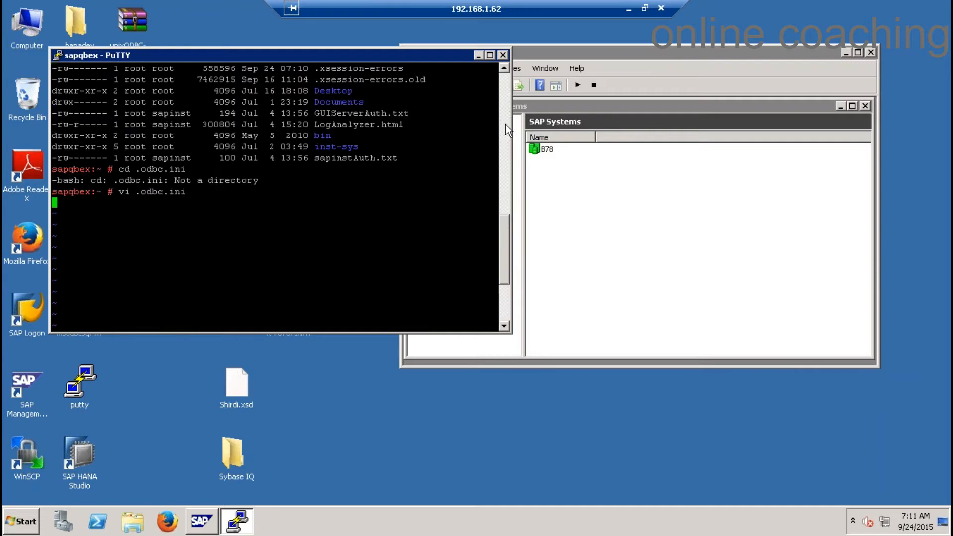
{"action": "left_click_drag", "start_coordinate": [508, 241], "coordinate": [504, 305]}
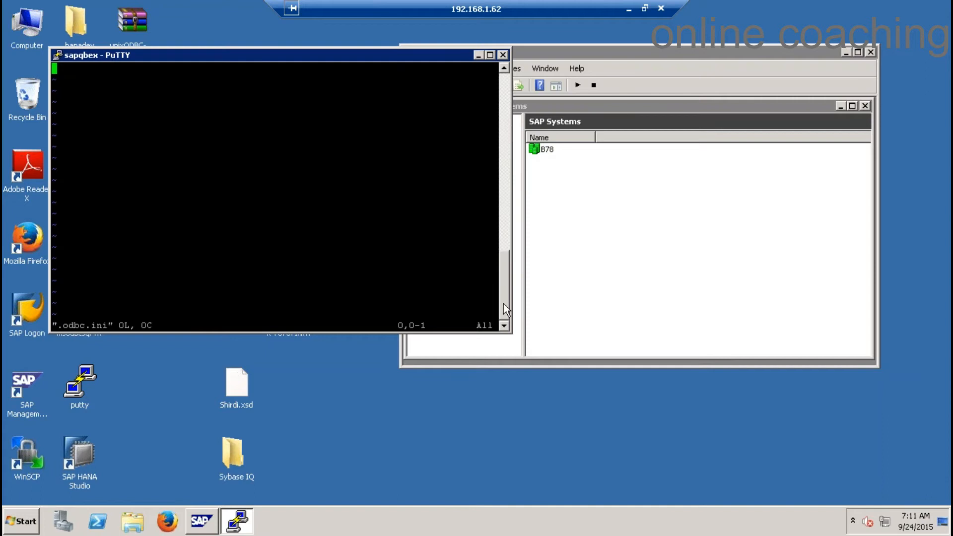
{"action": "scroll", "coordinate": [485, 223], "scroll_direction": "up", "scroll_amount": 6}
{"action": "type", "text": ":"}
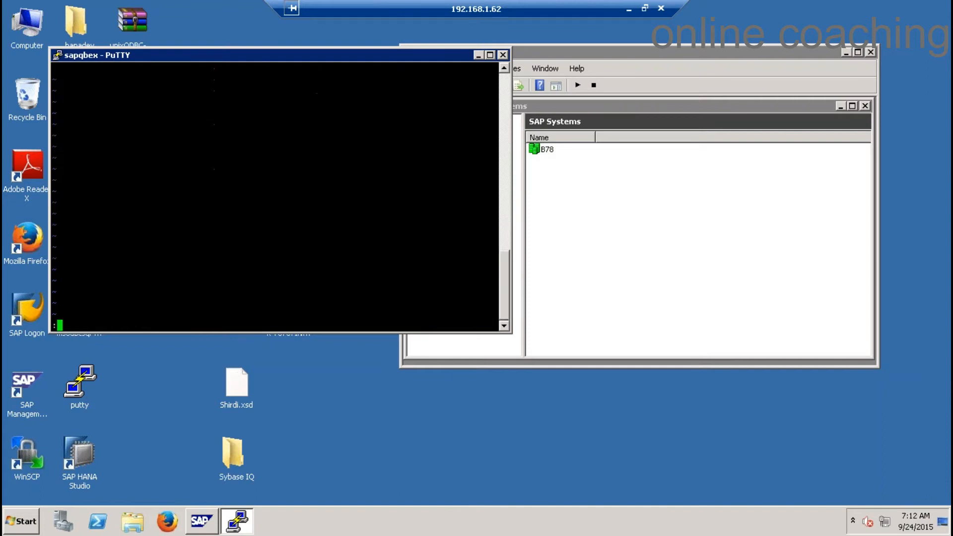
{"action": "type", "text": "q"}
{"action": "key", "text": "Return"}
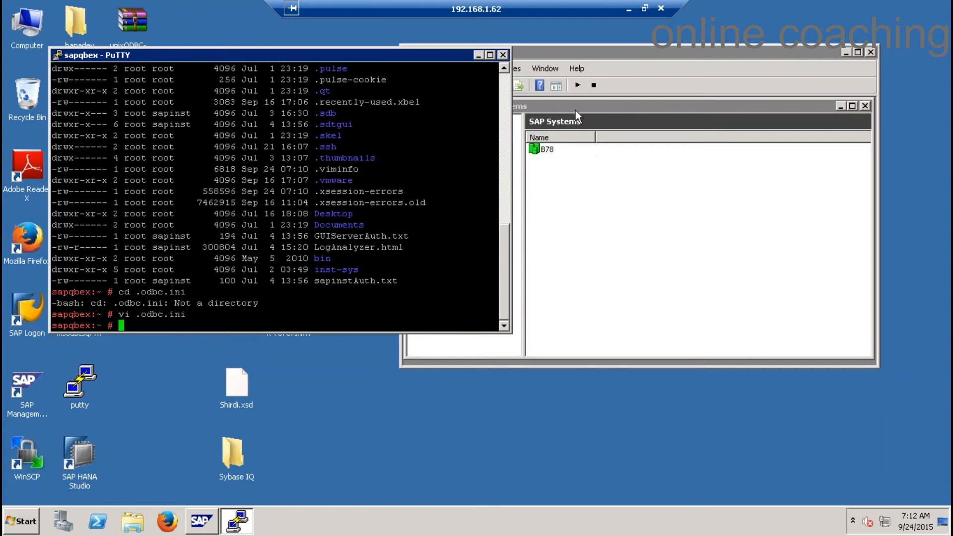
Disconnect the remote session, highlight the ODBC drivers note in Excel D13:G13, and return to HANA Studio
{"action": "left_click", "coordinate": [660, 8]}
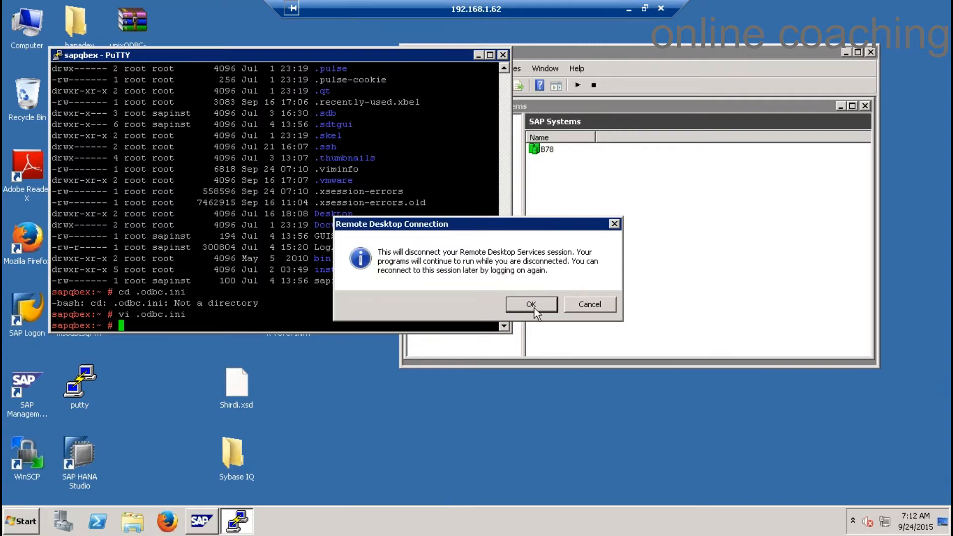
{"action": "left_click", "coordinate": [534, 308]}
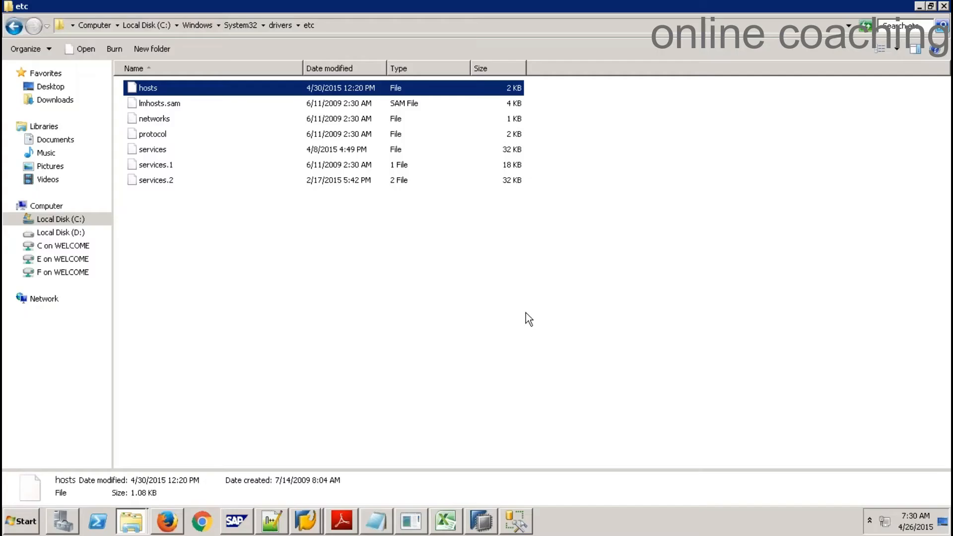
{"action": "left_click", "coordinate": [453, 527]}
{"action": "left_click_drag", "start_coordinate": [174, 304], "coordinate": [319, 303]}
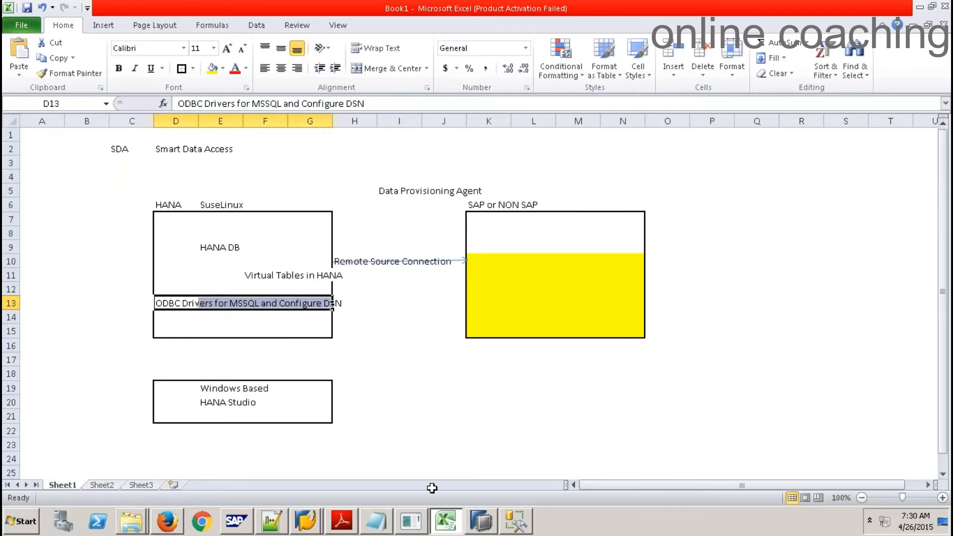
{"action": "left_click", "coordinate": [481, 522]}
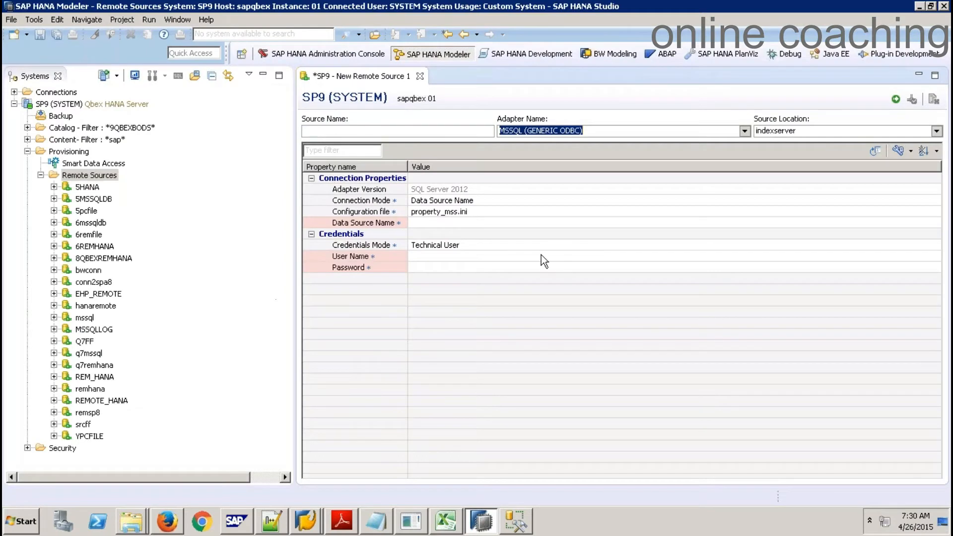
Discard the unsaved new remote source, then inspect and close the mssql source's settings (DSN MSSQL)
{"action": "left_click", "coordinate": [446, 223]}
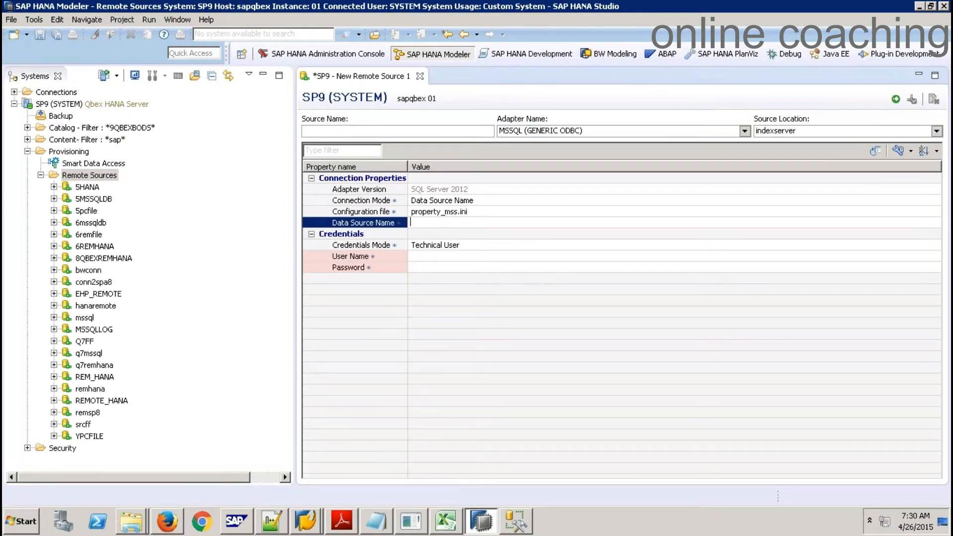
{"action": "left_click", "coordinate": [420, 76]}
{"action": "left_click", "coordinate": [538, 265]}
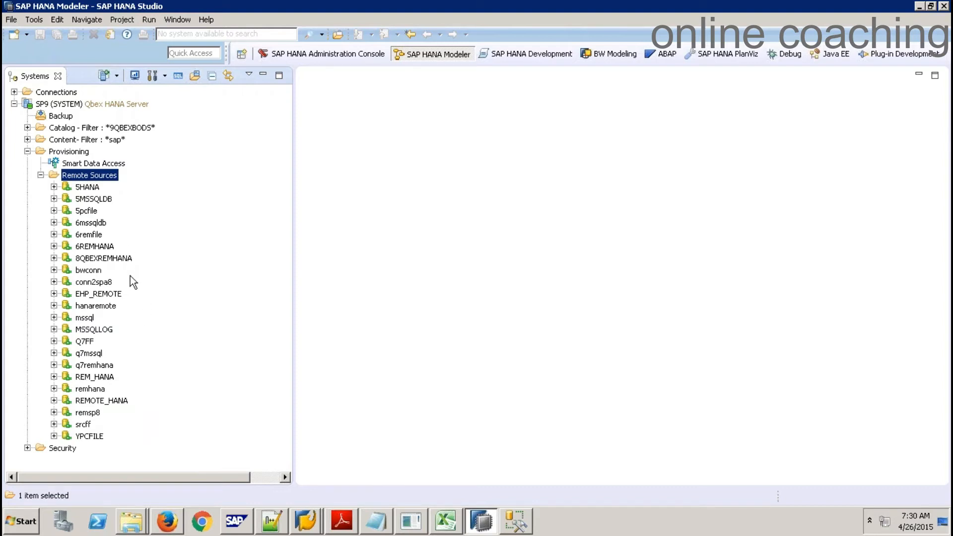
{"action": "double_click", "coordinate": [87, 321]}
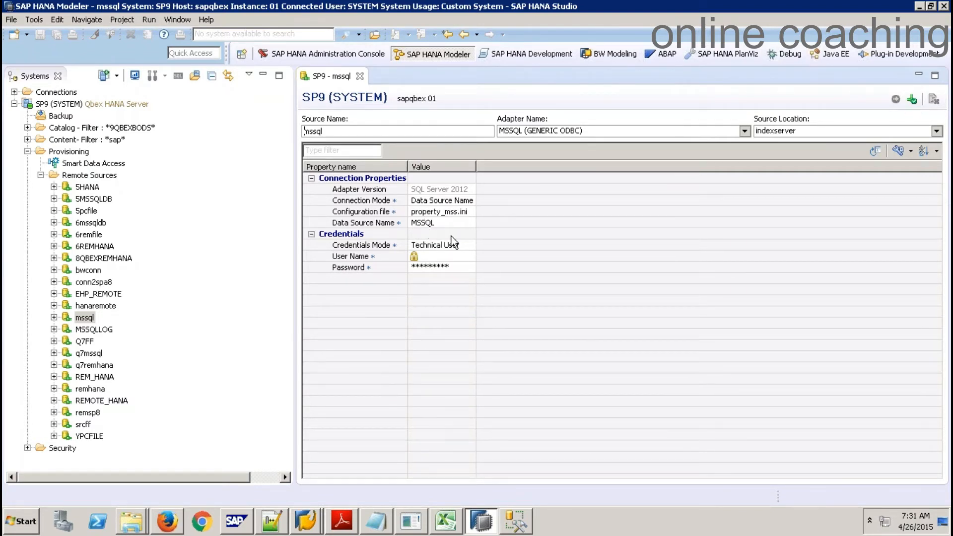
{"action": "left_click", "coordinate": [361, 75]}
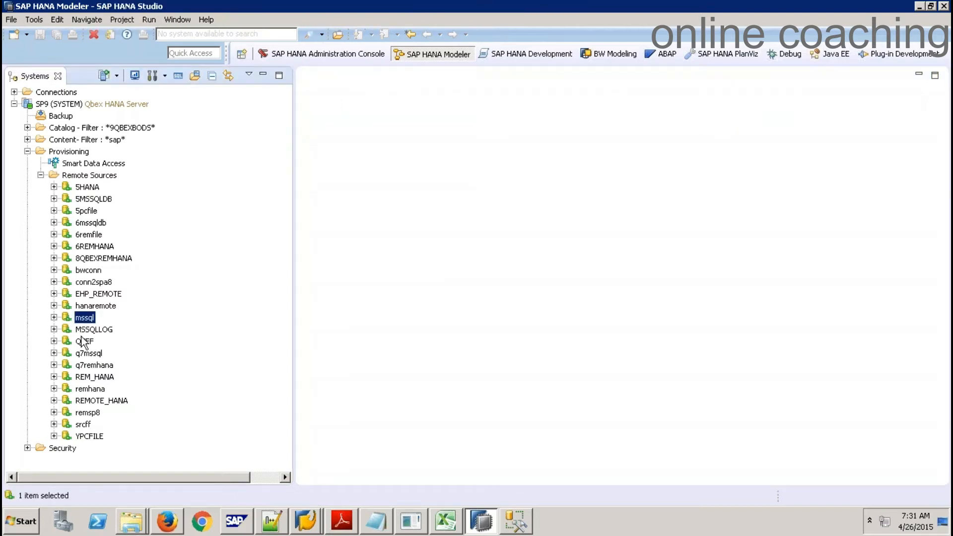
Expand mssql > EHP > ehp in the Systems tree, then launch a second SAP HANA Studio
{"action": "left_click", "coordinate": [54, 318]}
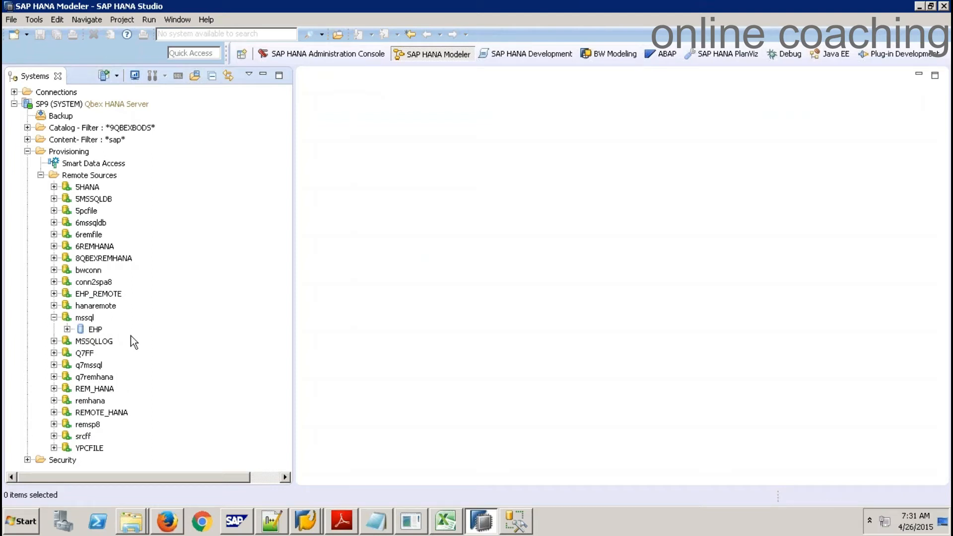
{"action": "left_click", "coordinate": [67, 329]}
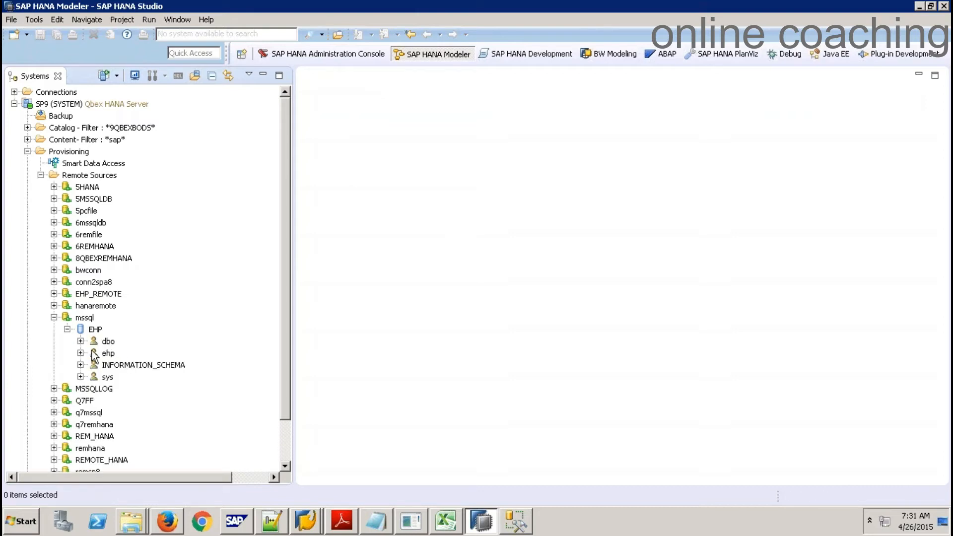
{"action": "left_click", "coordinate": [81, 353]}
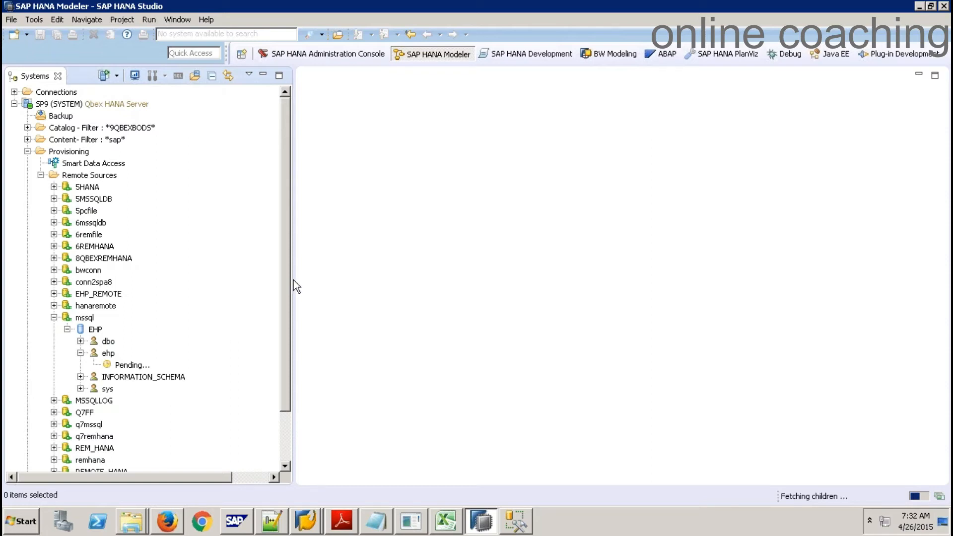
{"action": "left_click", "coordinate": [20, 522]}
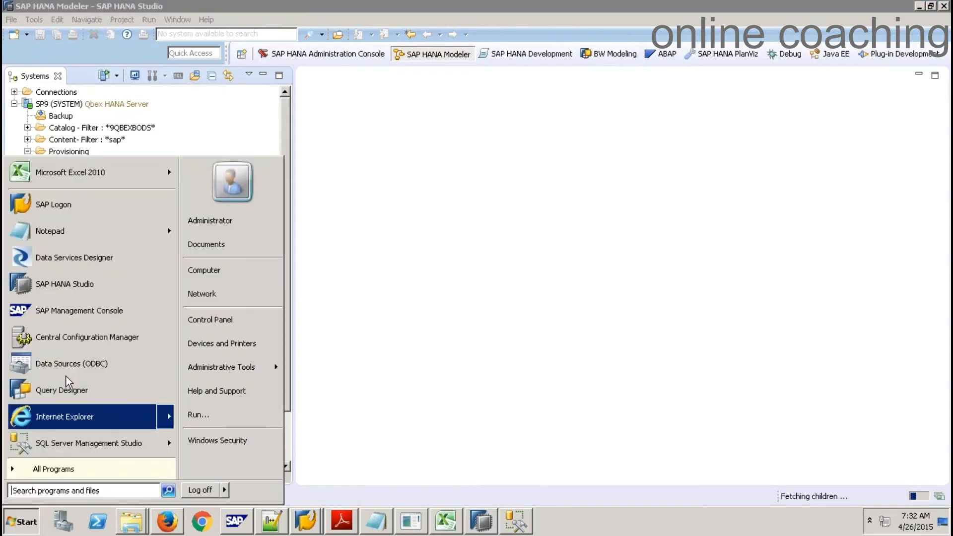
{"action": "left_click", "coordinate": [109, 292]}
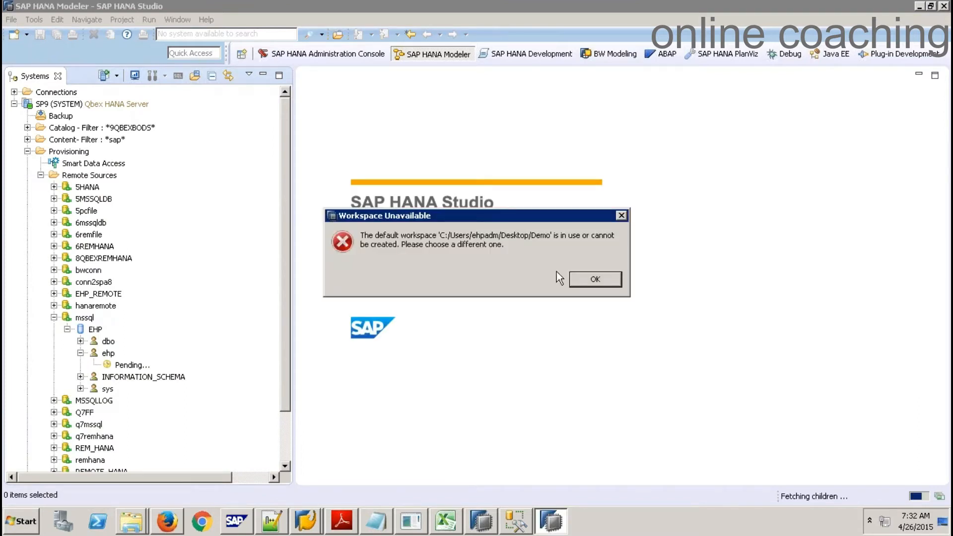
Dismiss Workspace Unavailable and start Studio in the C:\Users\Administrator\HANANATIVE workspace
{"action": "left_click", "coordinate": [579, 281]}
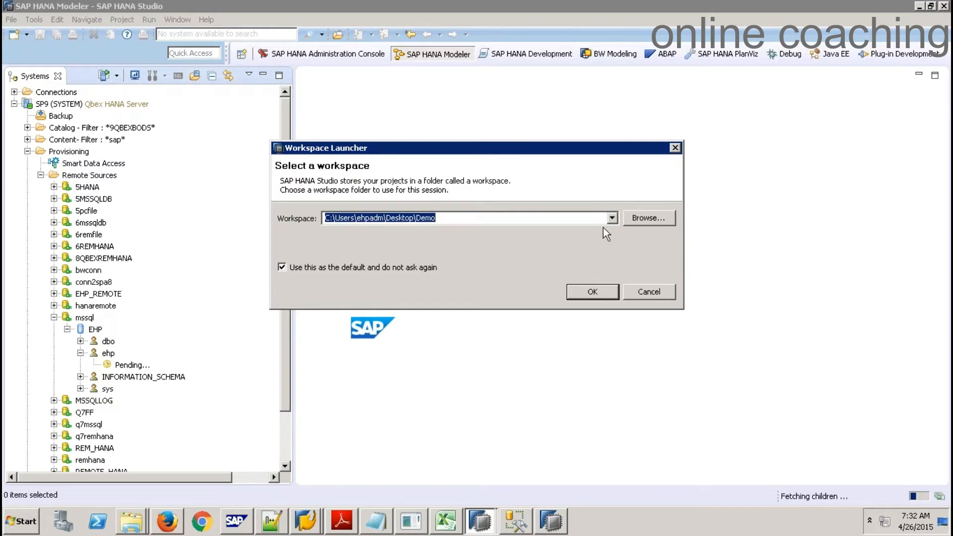
{"action": "left_click", "coordinate": [613, 218]}
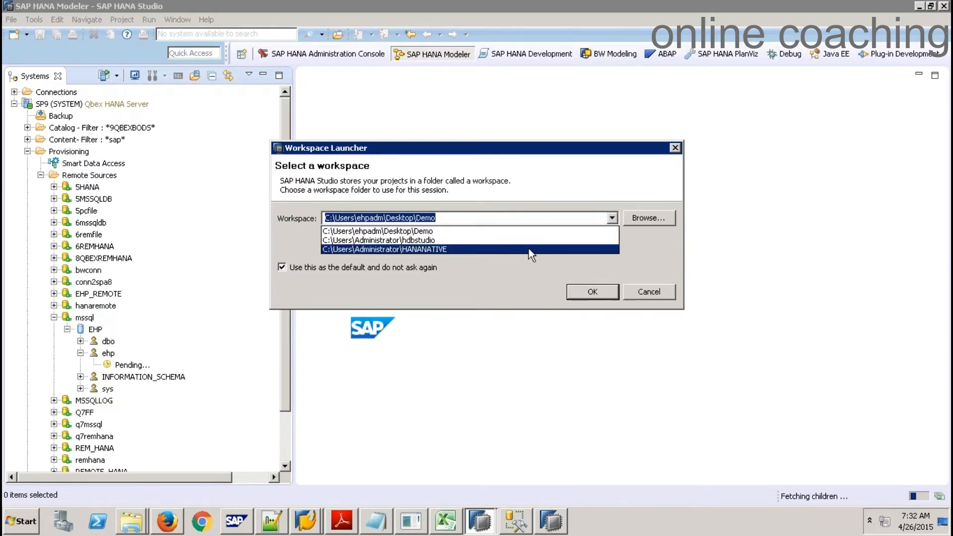
{"action": "left_click", "coordinate": [523, 248]}
{"action": "left_click", "coordinate": [591, 293]}
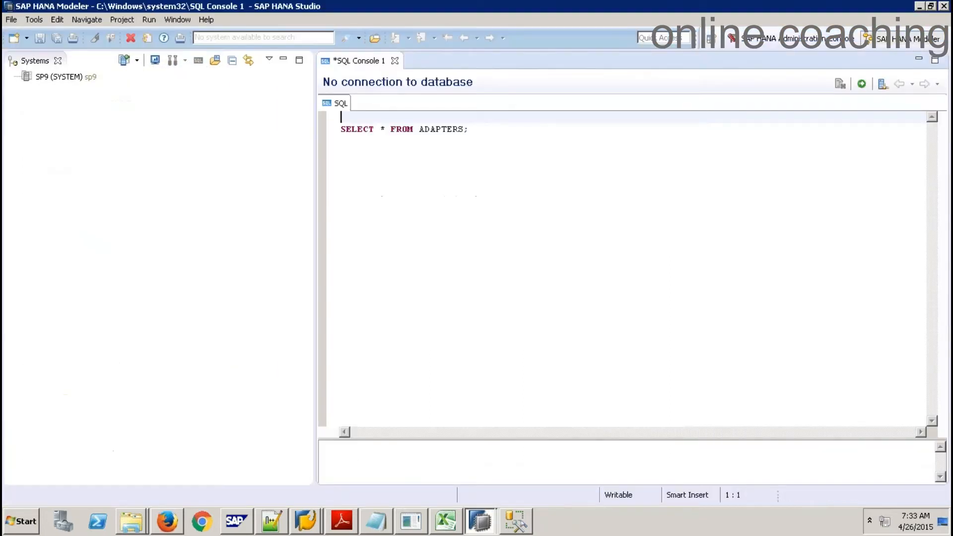
Log on to the SP9 (SYSTEM) system with its password
{"action": "left_click", "coordinate": [82, 75]}
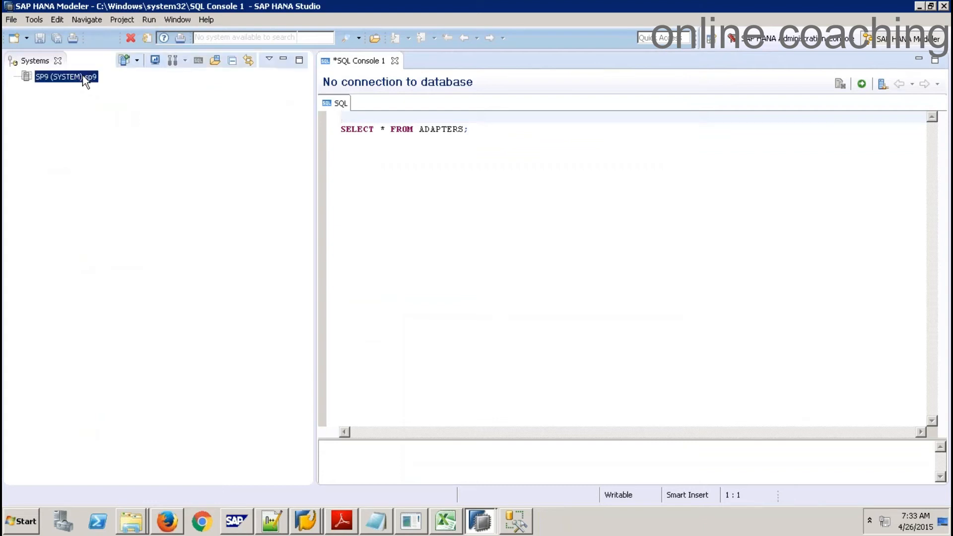
{"action": "right_click", "coordinate": [83, 75]}
{"action": "left_click", "coordinate": [126, 121]}
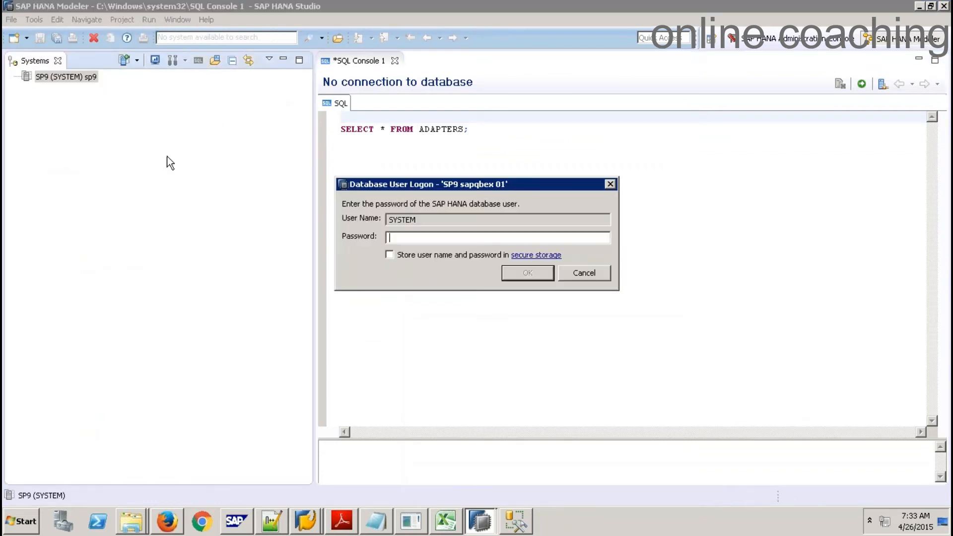
{"action": "type", "text": "••••••••"}
{"action": "key", "text": "Return"}
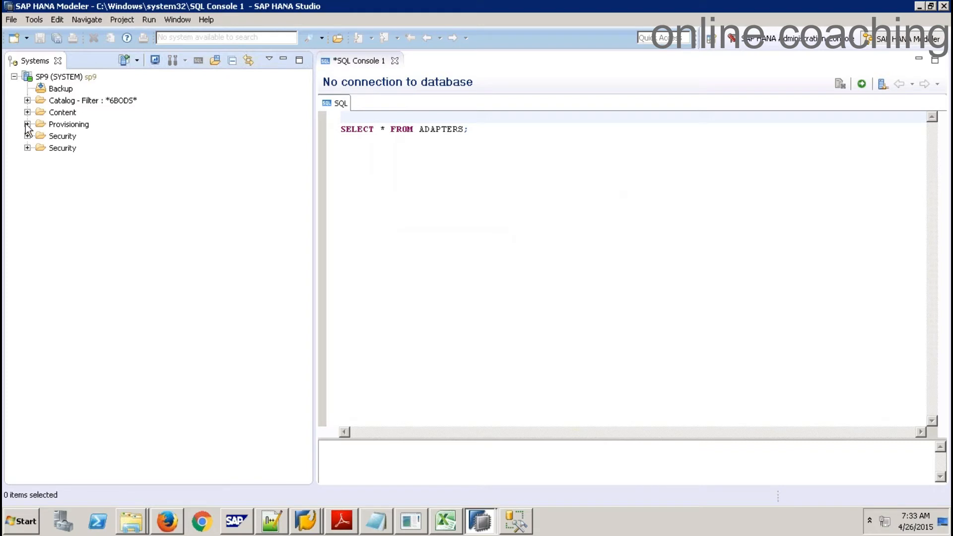
Expand Provisioning to show Remote Sources and close SQL Console 1 without saving
{"action": "left_click", "coordinate": [27, 124]}
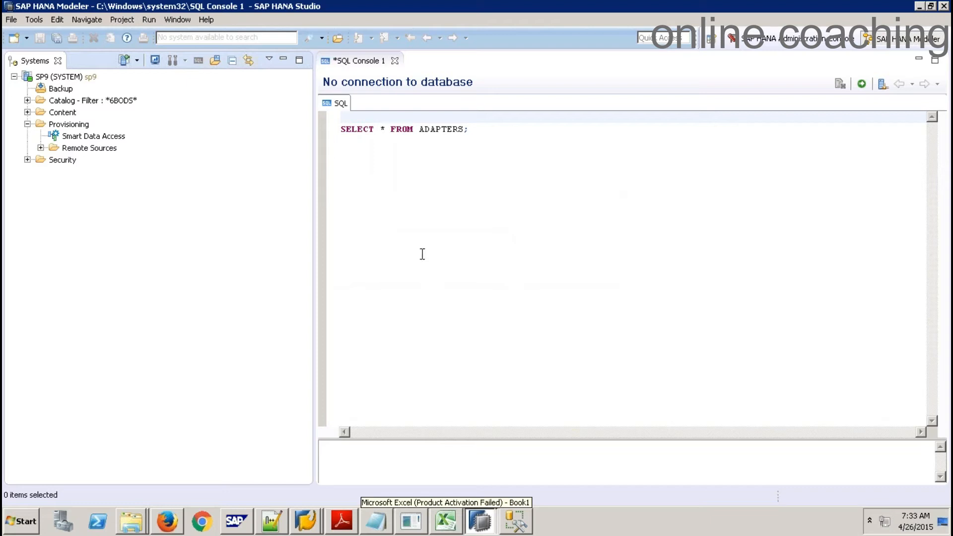
{"action": "left_click", "coordinate": [395, 61]}
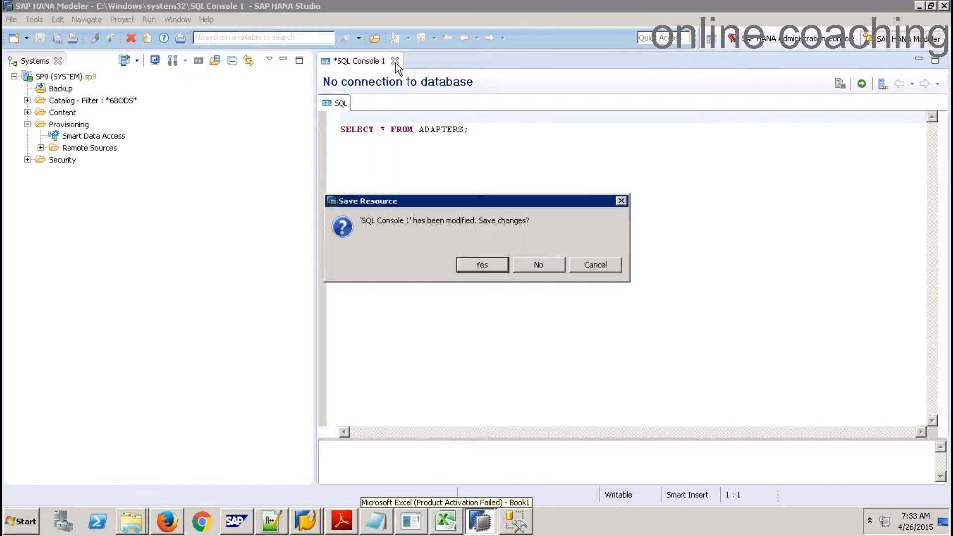
{"action": "left_click", "coordinate": [545, 269]}
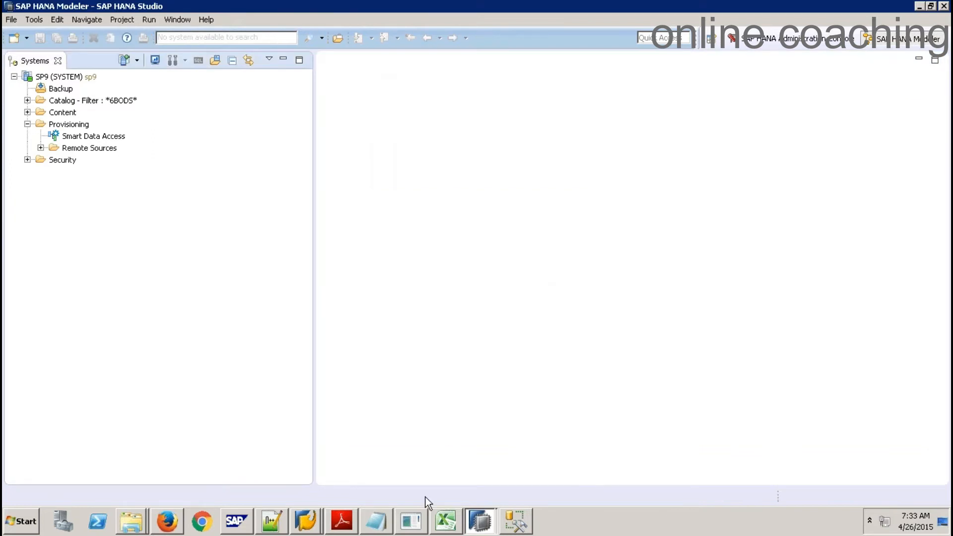
In BODSExerciseFiles, open ContractData.csv.cfg with Notepad++ to view its 20-column CSV definition
{"action": "left_click", "coordinate": [412, 521]}
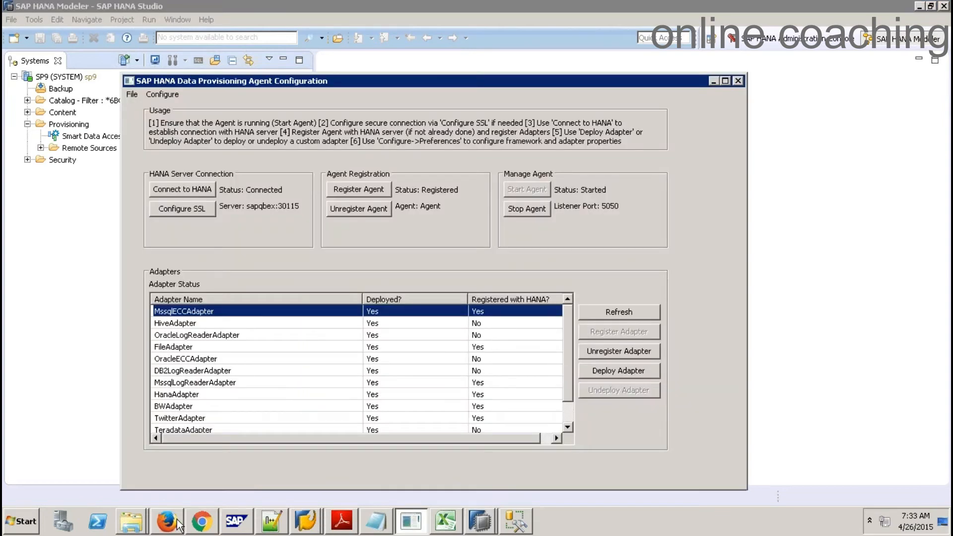
{"action": "left_click", "coordinate": [131, 521]}
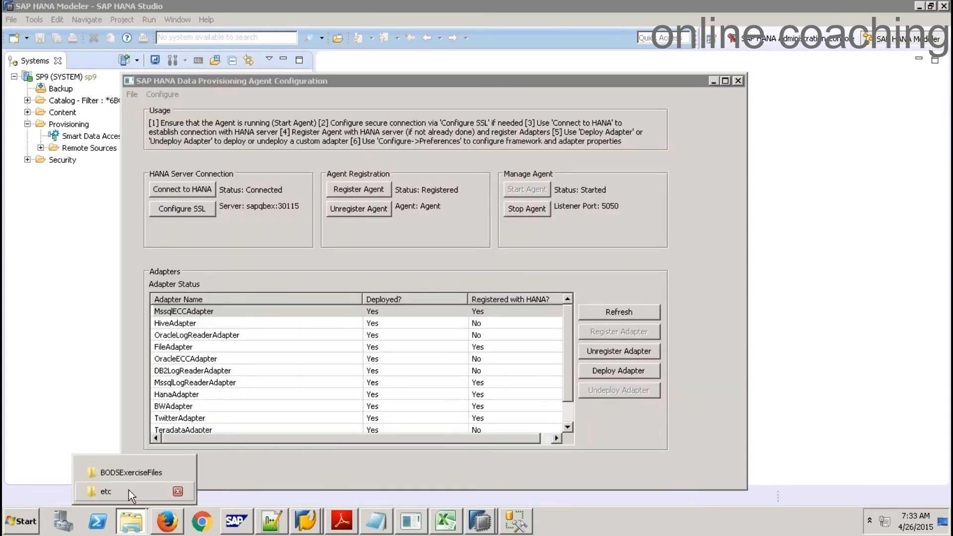
{"action": "left_click", "coordinate": [135, 477]}
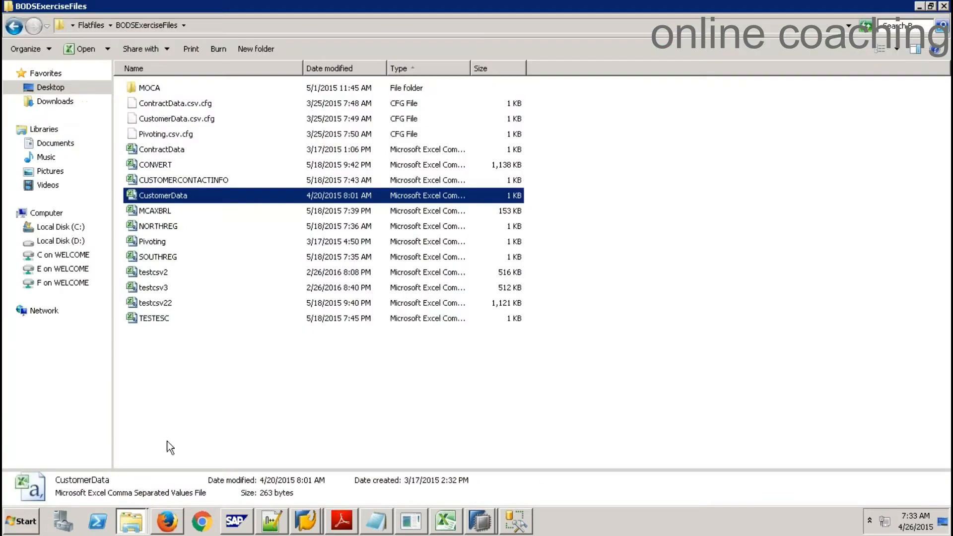
{"action": "left_click", "coordinate": [270, 372]}
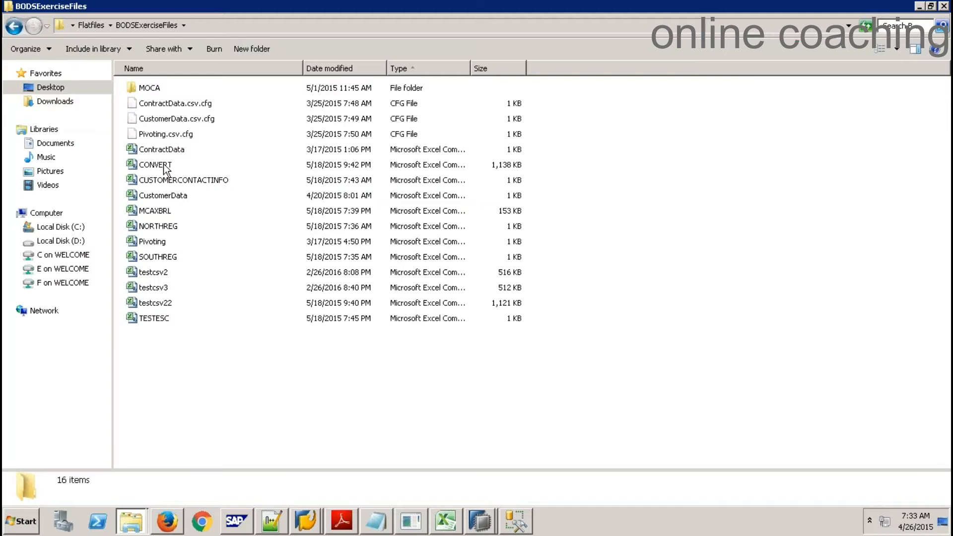
{"action": "left_click", "coordinate": [167, 150]}
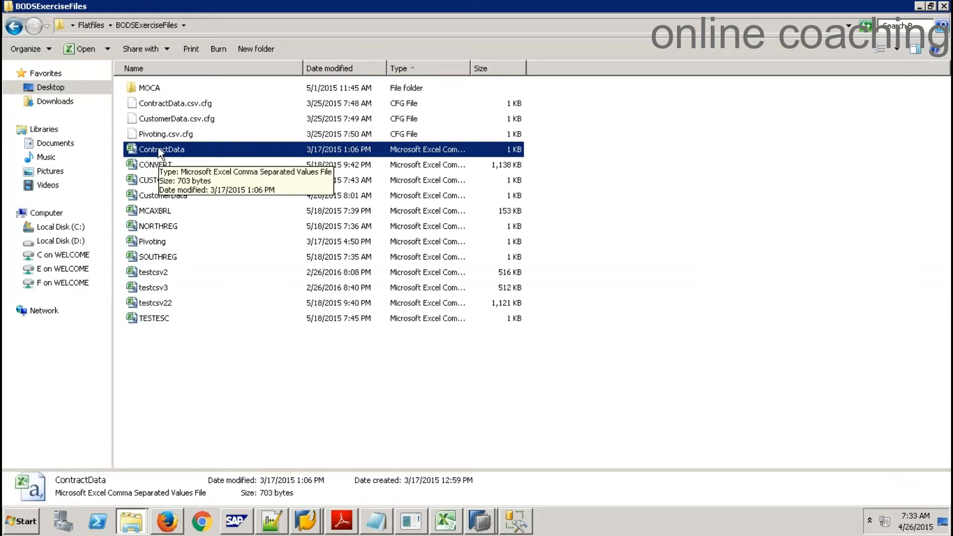
{"action": "left_click", "coordinate": [195, 103]}
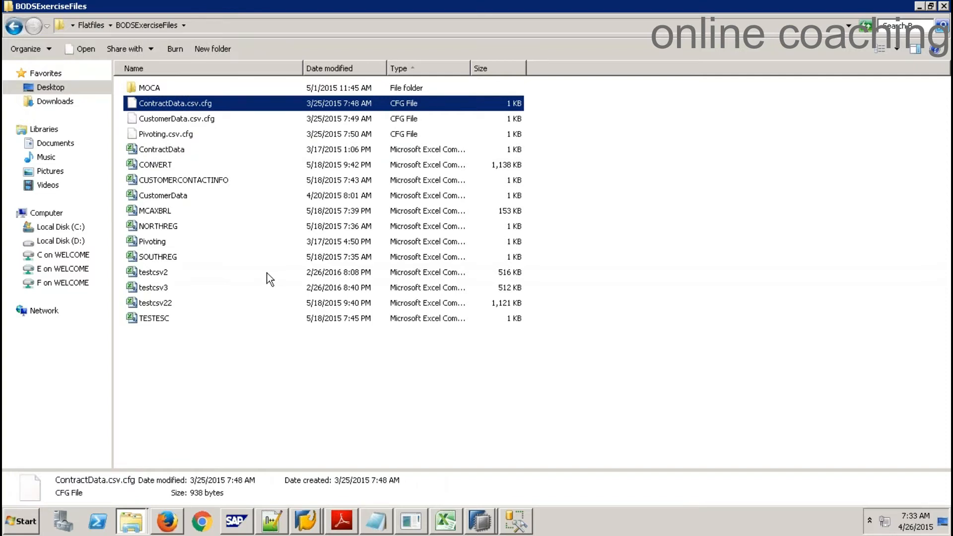
{"action": "left_click", "coordinate": [173, 150]}
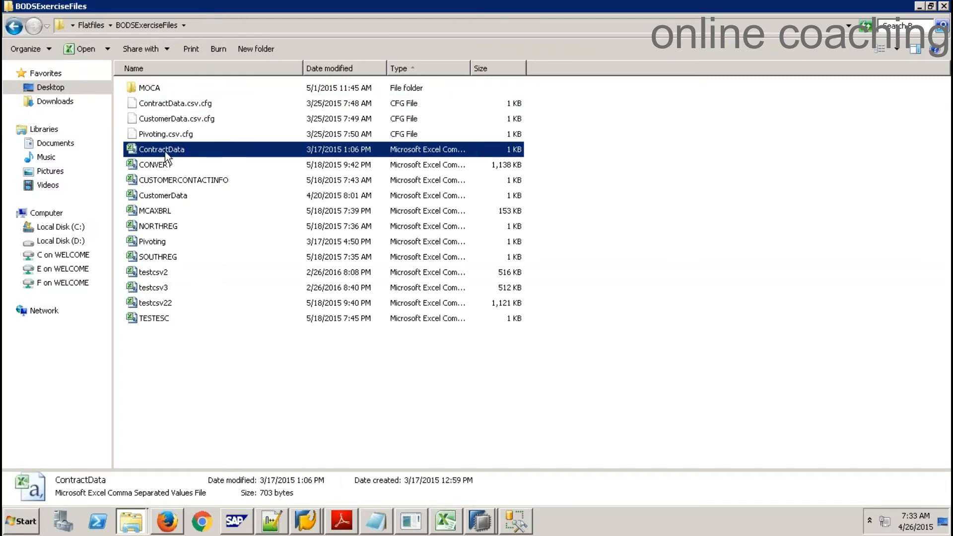
{"action": "left_click", "coordinate": [188, 105]}
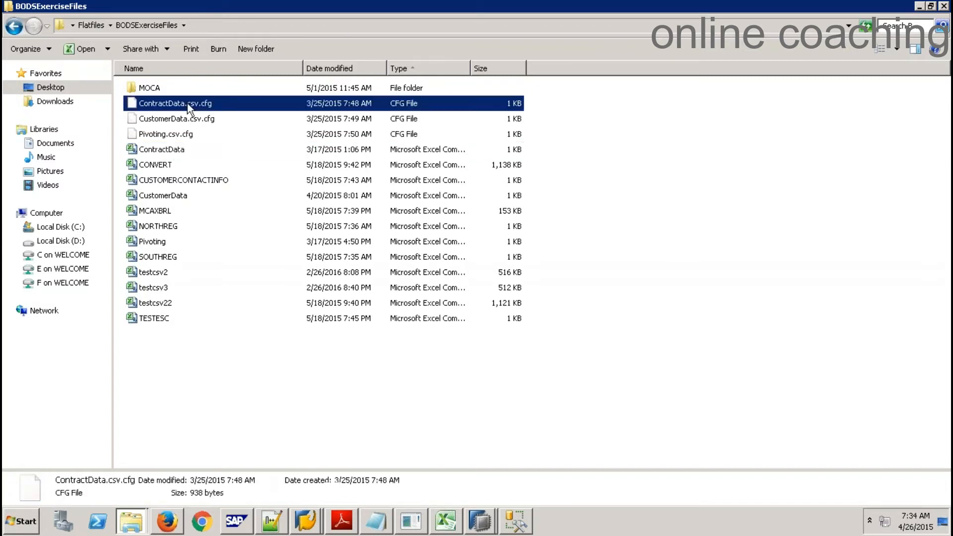
{"action": "right_click", "coordinate": [188, 105]}
{"action": "left_click", "coordinate": [198, 123]}
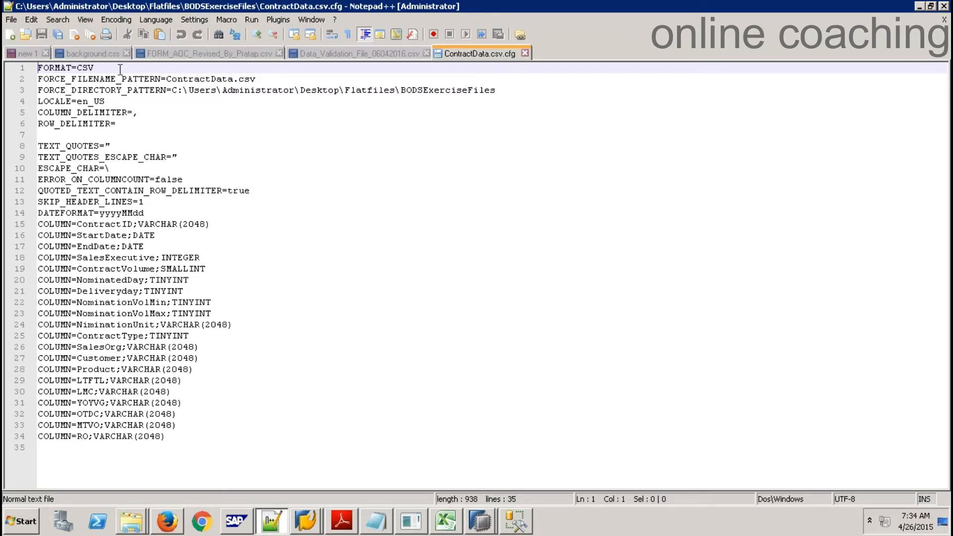
Note the FORMAT=CSV setting, close ContractData.csv.cfg, and bring back the BODSExerciseFiles Explorer window
{"action": "left_click", "coordinate": [92, 68]}
{"action": "left_click", "coordinate": [525, 53]}
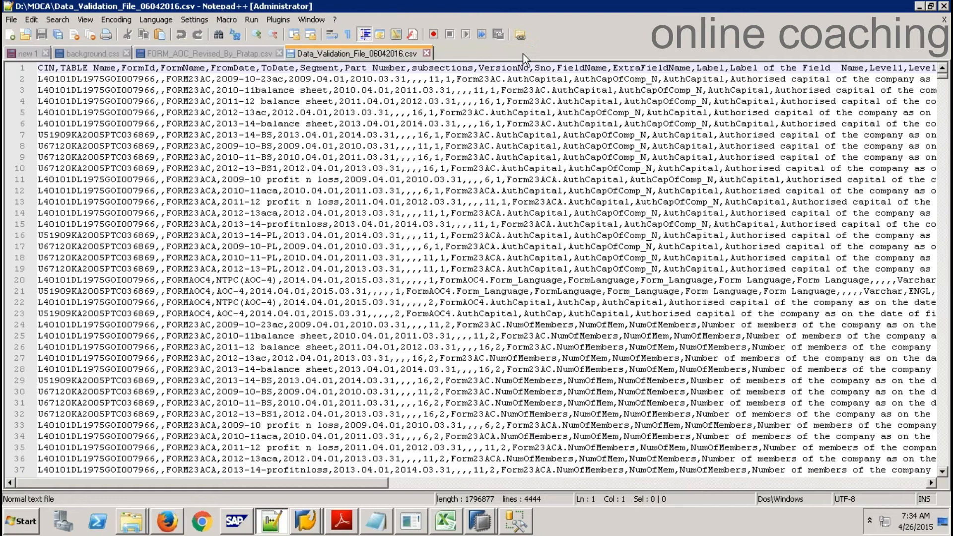
{"action": "left_click", "coordinate": [141, 524]}
{"action": "left_click", "coordinate": [136, 472]}
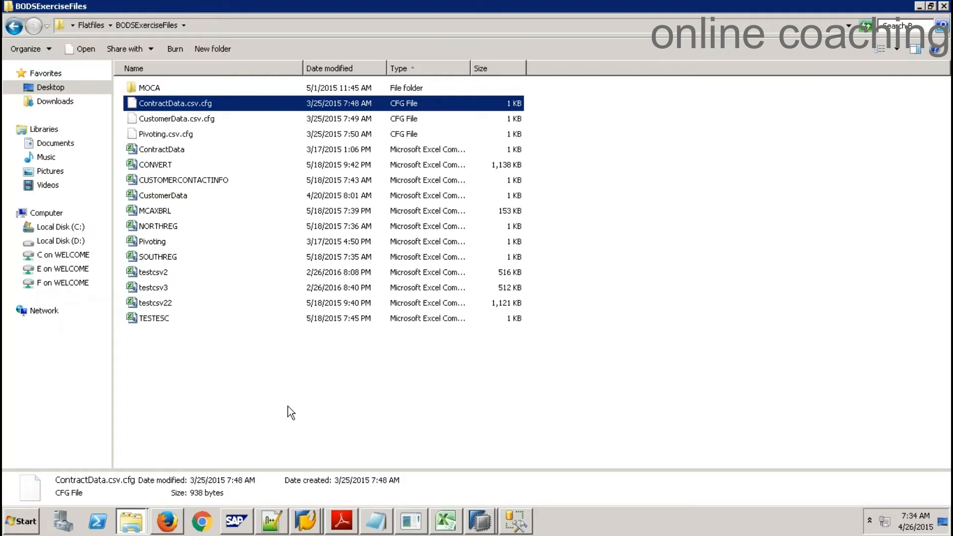
Show the FileAdapter's directory settings under Configure > Preferences > Adapters, and compare them with the exercise folder's full path
{"action": "left_click", "coordinate": [413, 523]}
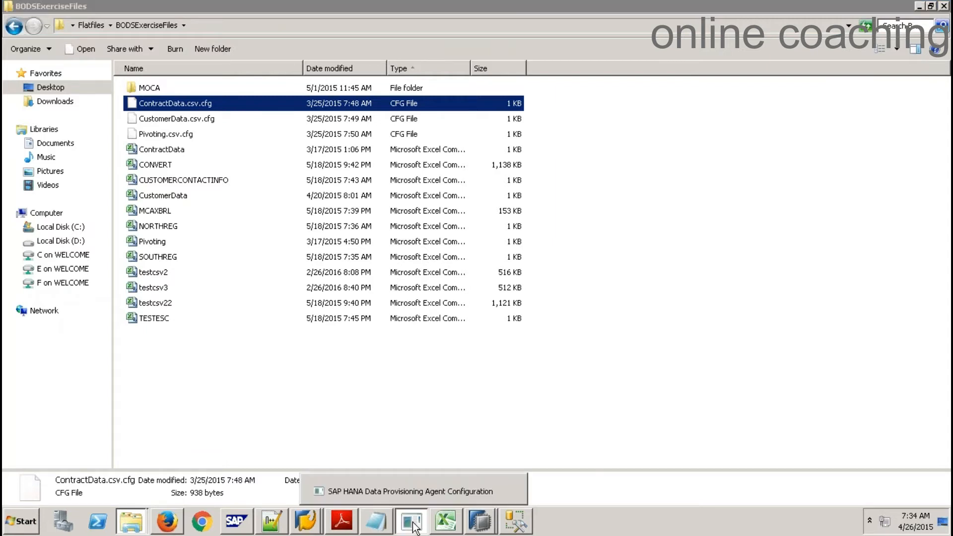
{"action": "left_click", "coordinate": [133, 94]}
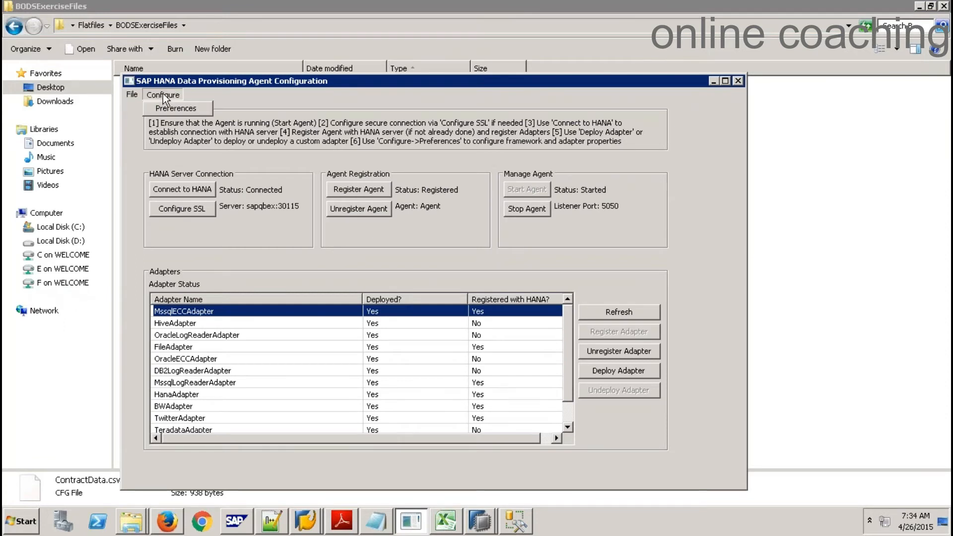
{"action": "left_click", "coordinate": [172, 107]}
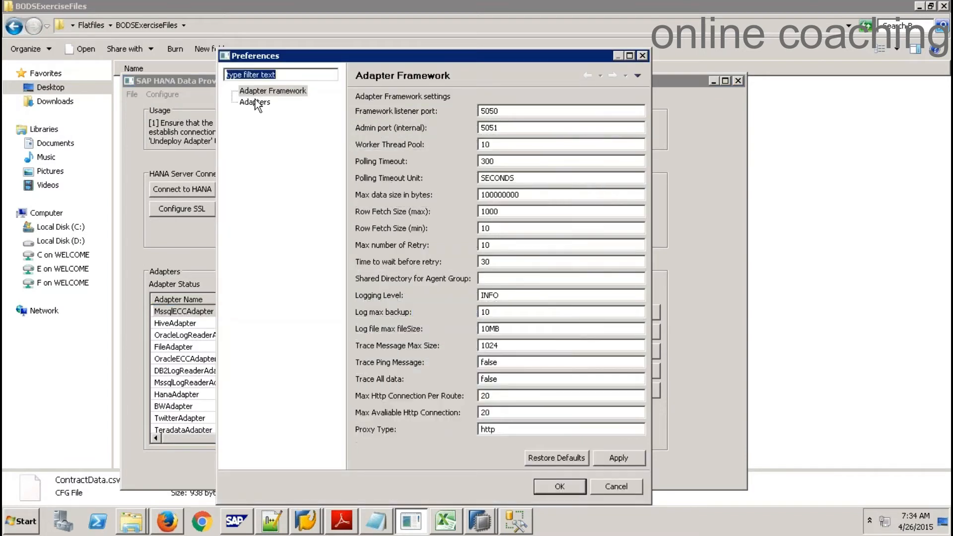
{"action": "left_click", "coordinate": [256, 103]}
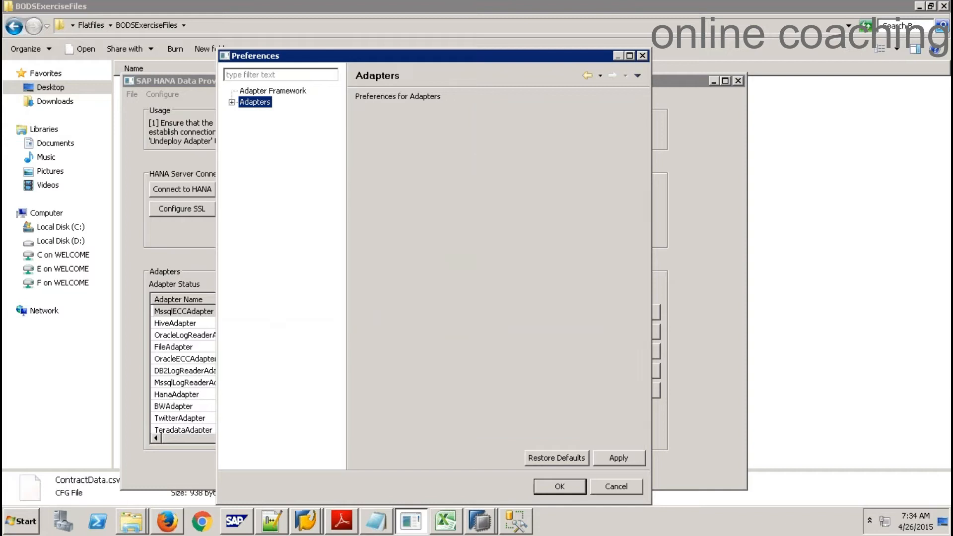
{"action": "left_click", "coordinate": [232, 102]}
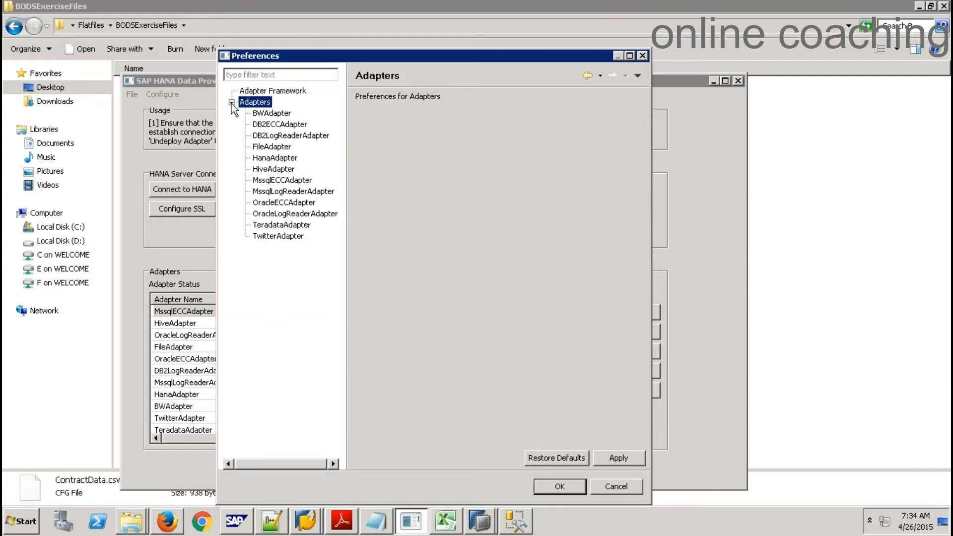
{"action": "left_click", "coordinate": [273, 146]}
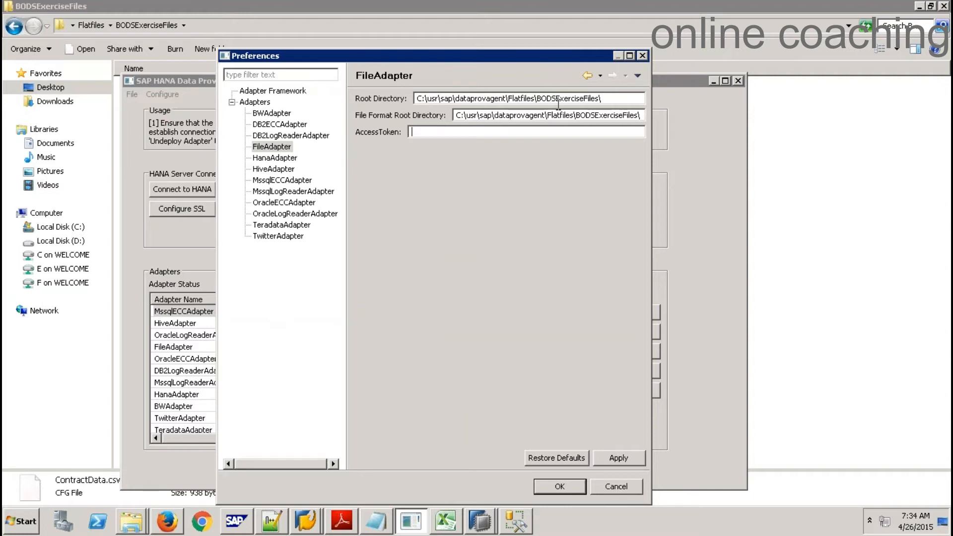
{"action": "left_click", "coordinate": [208, 25]}
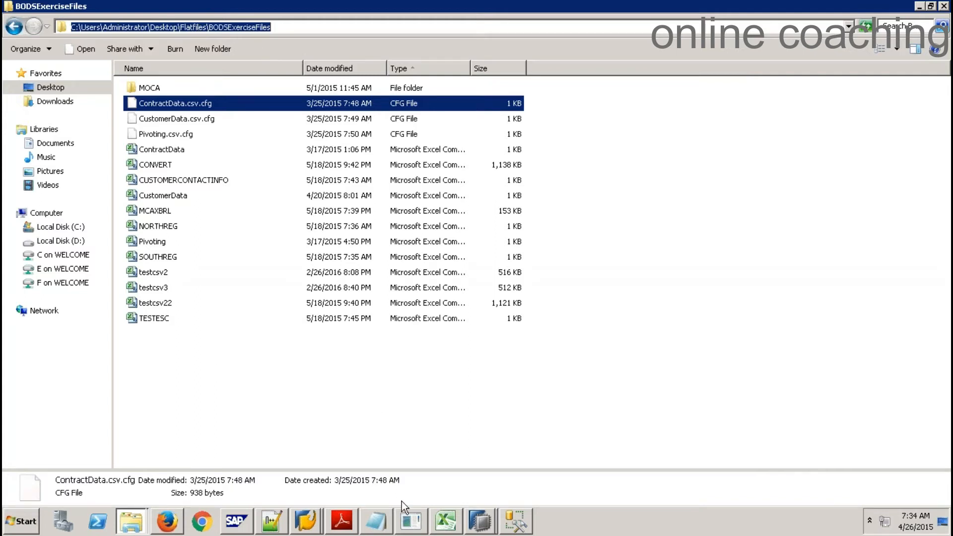
{"action": "left_click", "coordinate": [426, 519]}
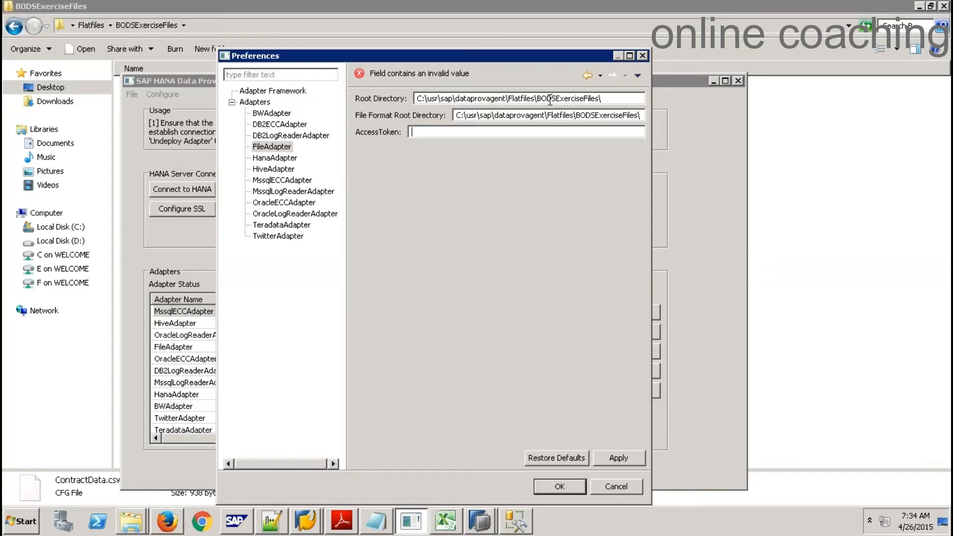
Browse from Local Disk (C:) through usr and sap into dataprovagent, checking against the FileAdapter root path
{"action": "left_click", "coordinate": [196, 27]}
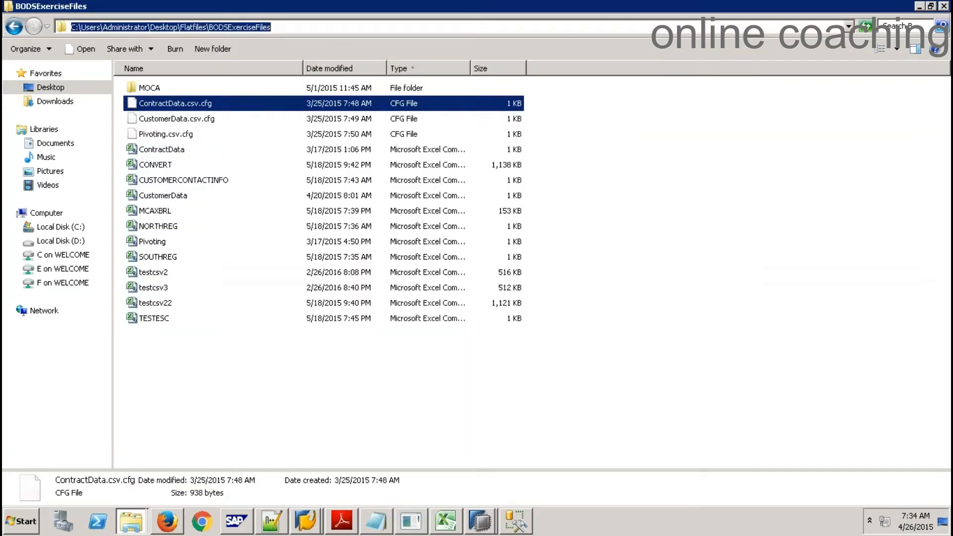
{"action": "left_click", "coordinate": [73, 229]}
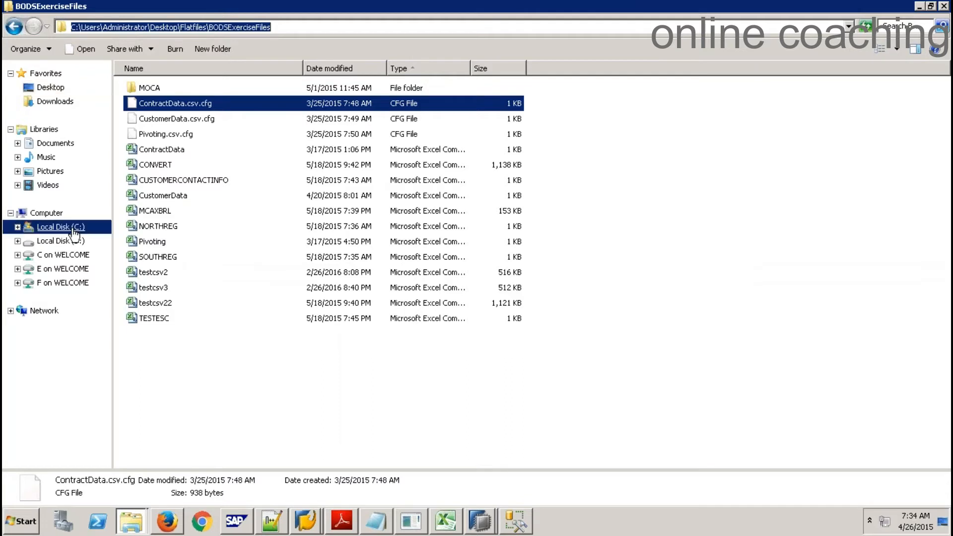
{"action": "double_click", "coordinate": [149, 396]}
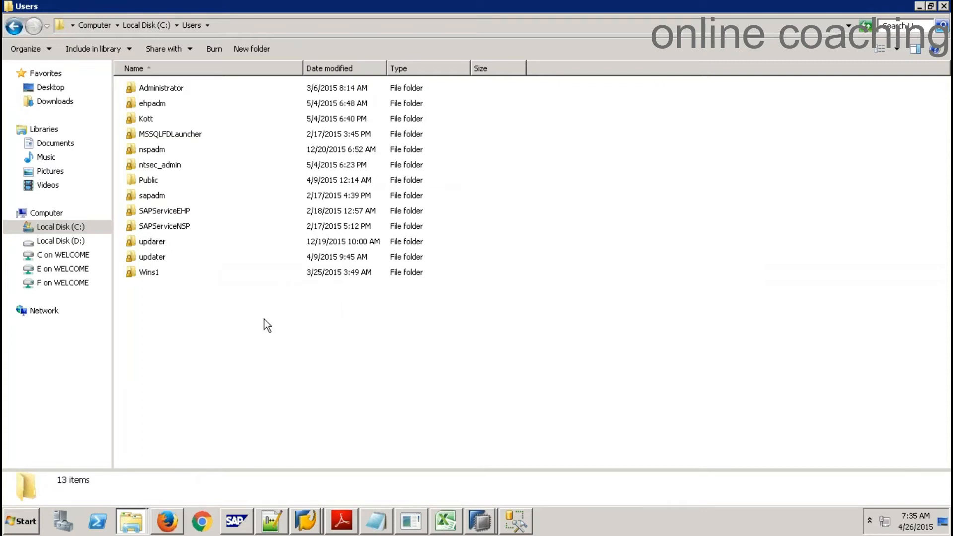
{"action": "key", "text": "alt+Tab"}
{"action": "key", "text": "alt+Tab"}
{"action": "left_click", "coordinate": [148, 22]}
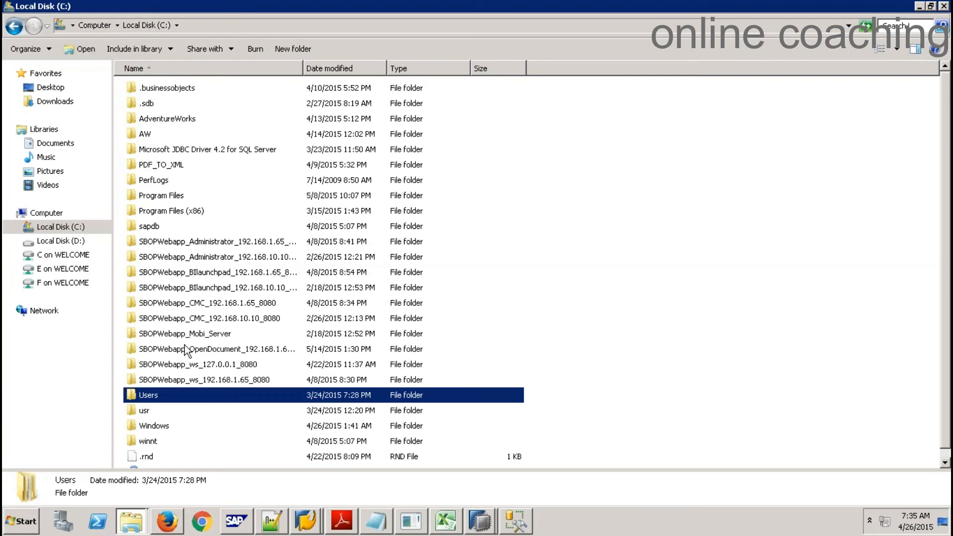
{"action": "double_click", "coordinate": [154, 413]}
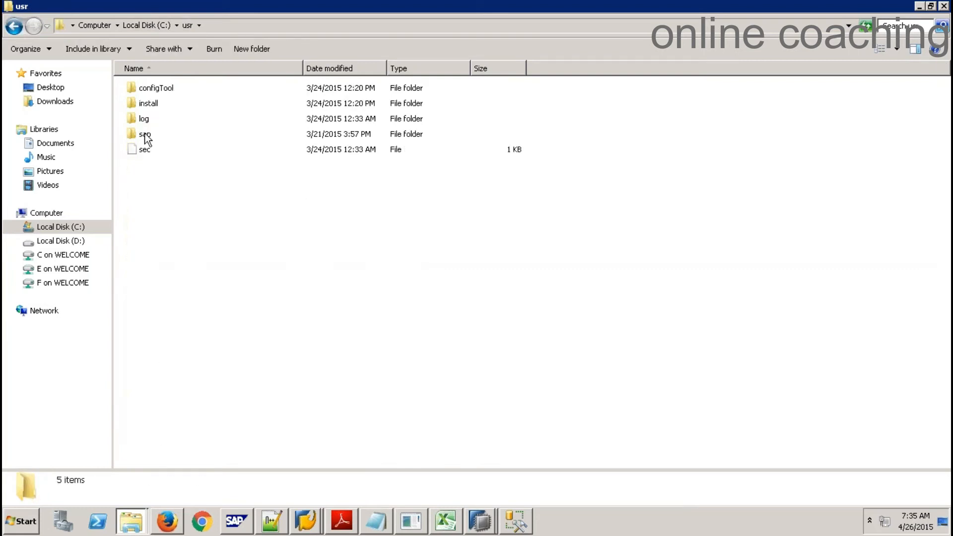
{"action": "double_click", "coordinate": [144, 134]}
{"action": "double_click", "coordinate": [164, 89]}
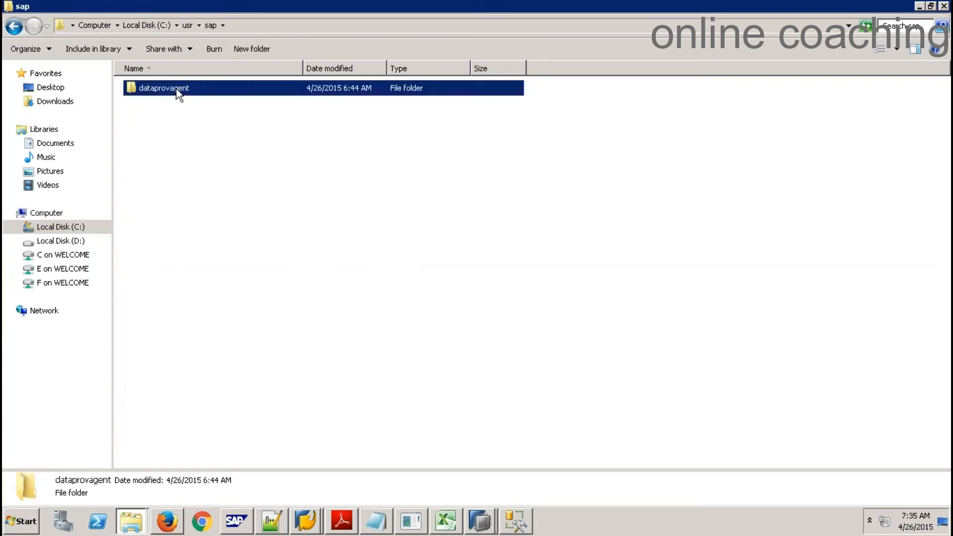
{"action": "key", "text": "alt+Tab"}
{"action": "key", "text": "alt+Tab"}
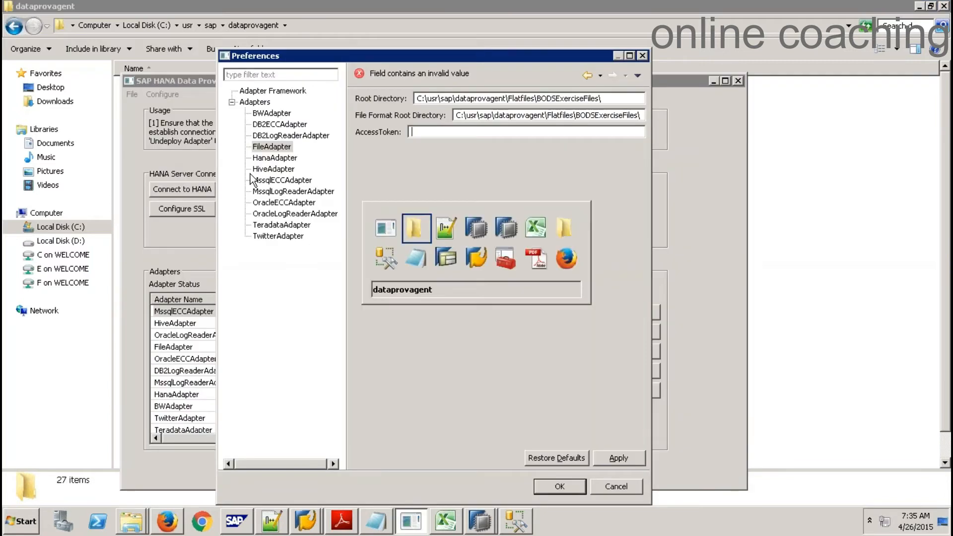
Open Flatfiles > BODSExerciseFiles, then recheck the end of the FileAdapter Root Directory path
{"action": "double_click", "coordinate": [154, 195]}
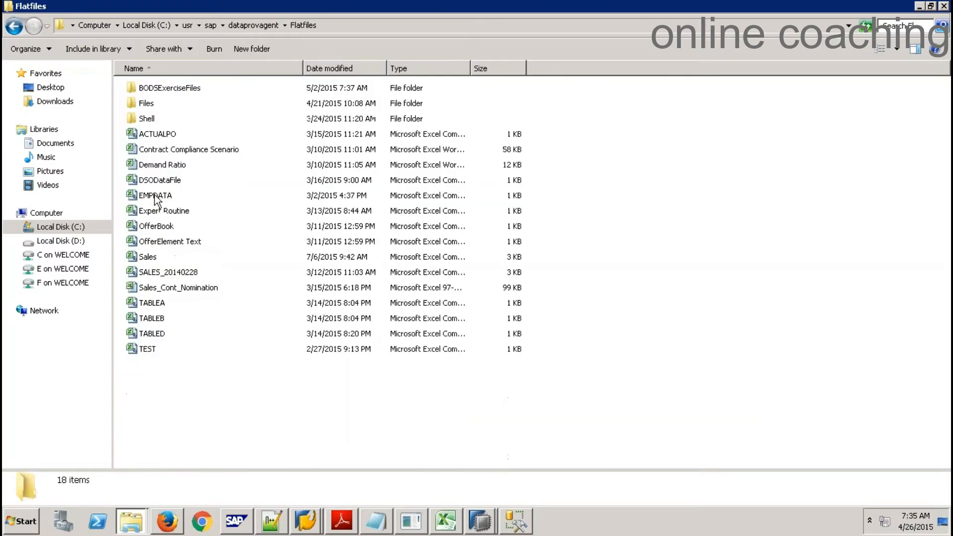
{"action": "key", "text": "alt+Tab"}
{"action": "key", "text": "alt+Tab"}
{"action": "double_click", "coordinate": [169, 96]}
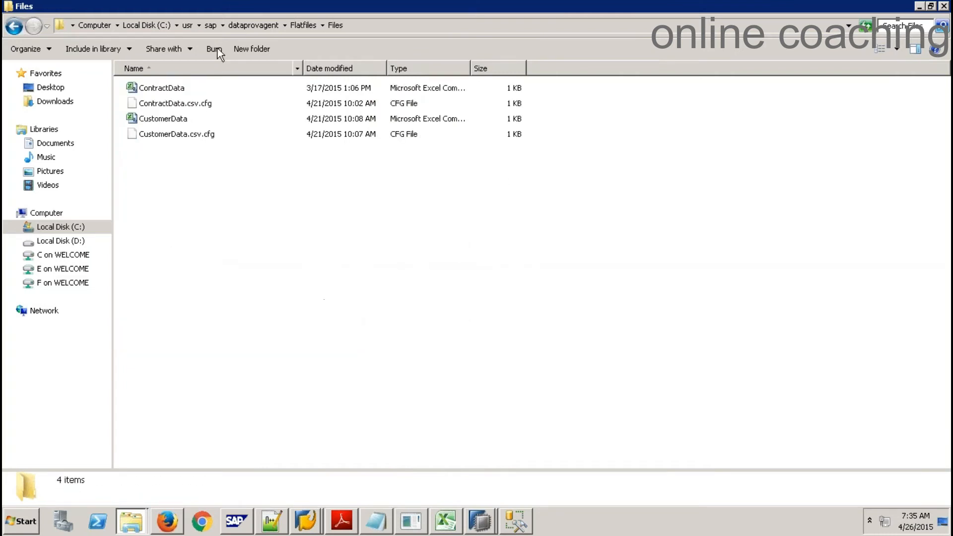
{"action": "left_click", "coordinate": [304, 25]}
{"action": "left_click", "coordinate": [181, 93]}
{"action": "double_click", "coordinate": [181, 93]}
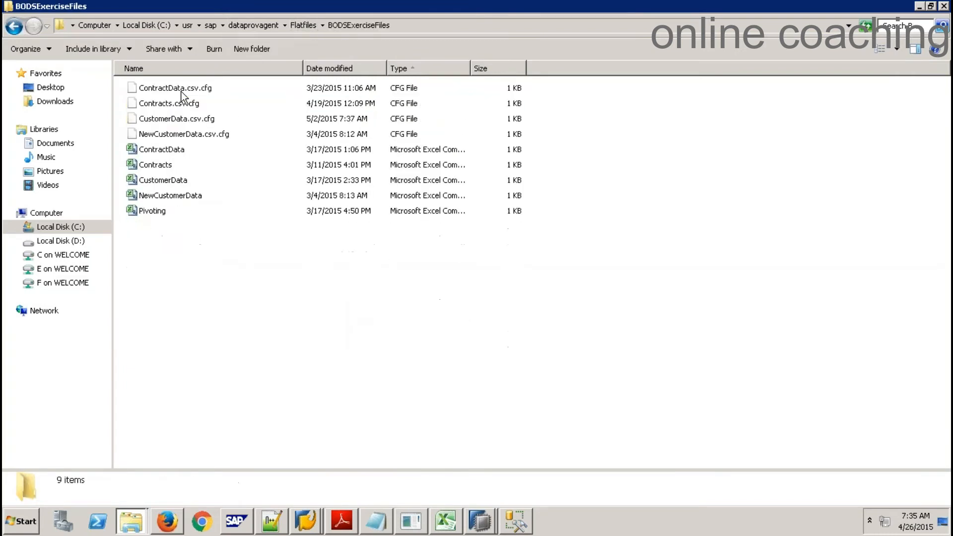
{"action": "left_click", "coordinate": [159, 150]}
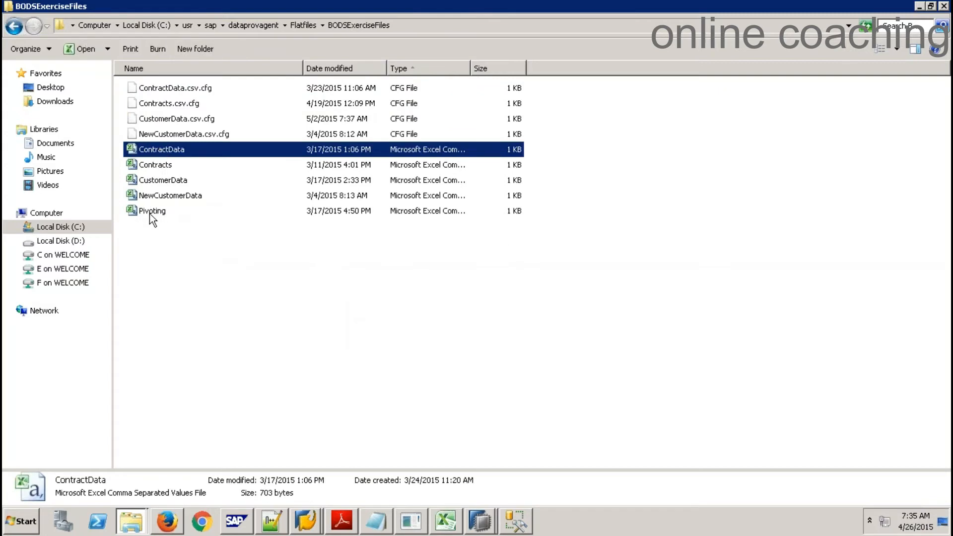
{"action": "left_click", "coordinate": [421, 520]}
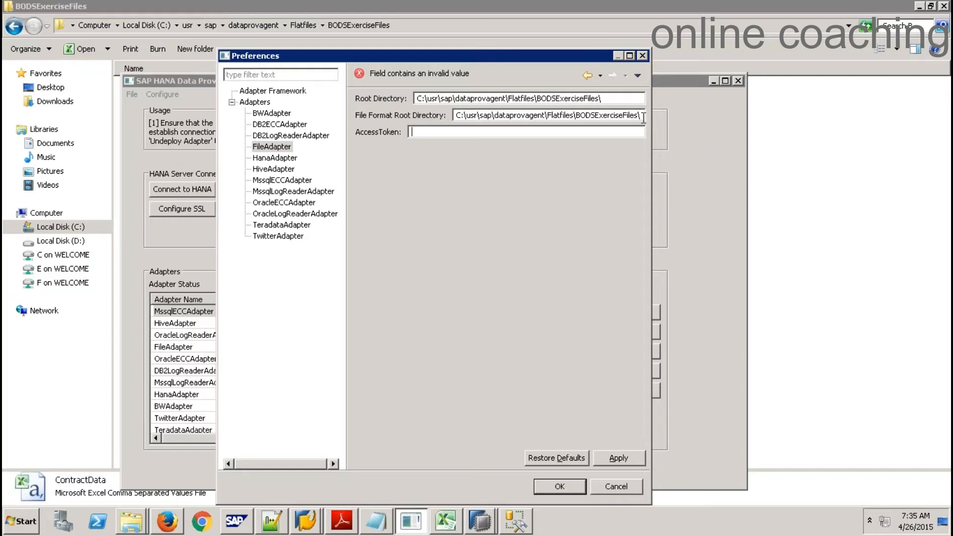
{"action": "left_click", "coordinate": [620, 103]}
Confirm Root Directory and File Format Root Directory both end in BODSExerciseFiles, then minimize the remote session
{"action": "left_click", "coordinate": [643, 119]}
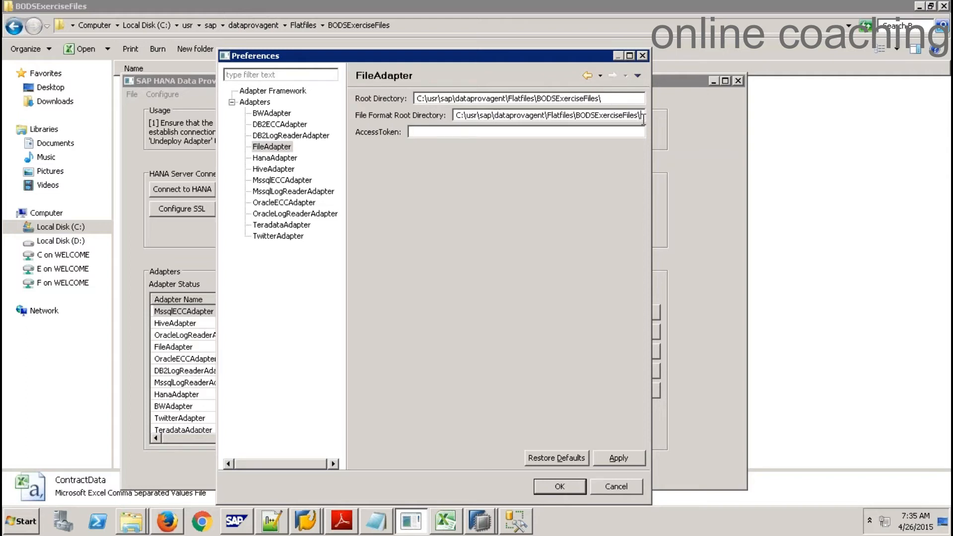
{"action": "left_click", "coordinate": [617, 98]}
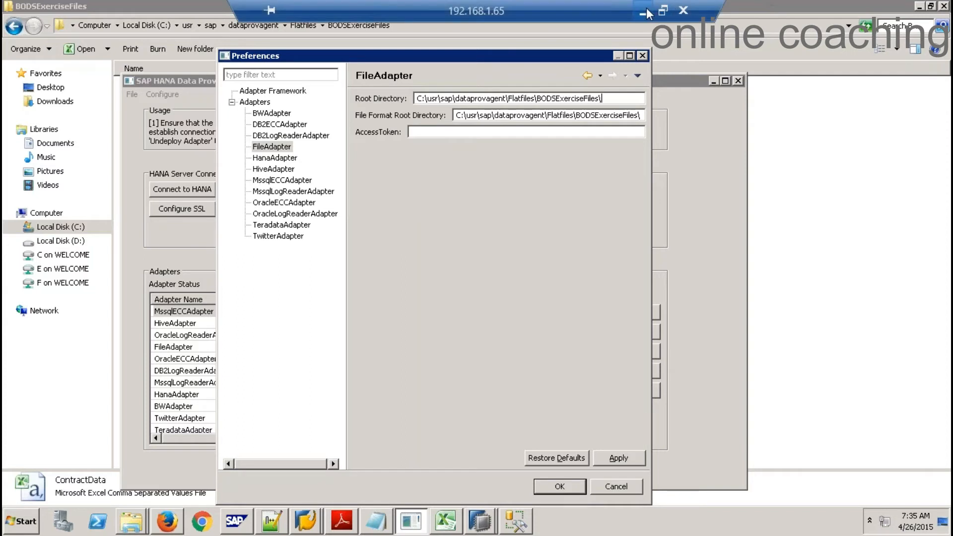
{"action": "left_click", "coordinate": [645, 11]}
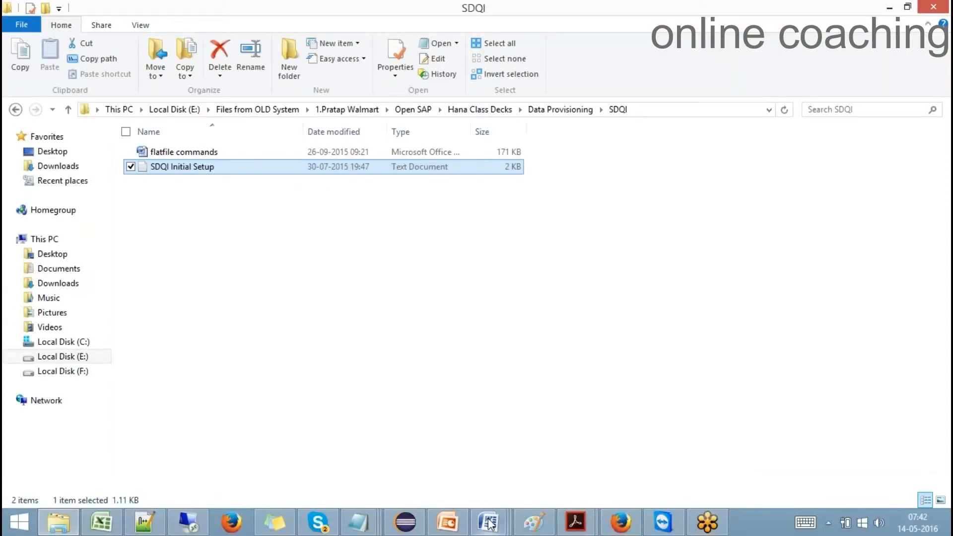
Open the local flatfile commands Word document and zoom into its createfileformat.bat screenshots
{"action": "mouse_move", "coordinate": [489, 517]}
{"action": "left_click", "coordinate": [614, 437]}
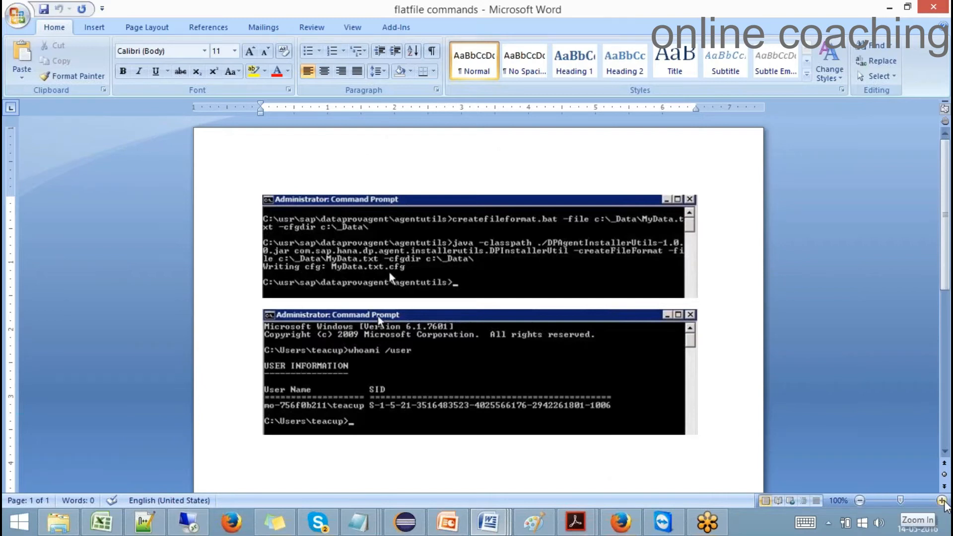
{"action": "left_click", "coordinate": [942, 501]}
{"action": "left_click", "coordinate": [943, 500]}
{"action": "left_click", "coordinate": [942, 501]}
{"action": "left_click", "coordinate": [943, 500]}
{"action": "left_click", "coordinate": [943, 501]}
{"action": "left_click", "coordinate": [943, 501]}
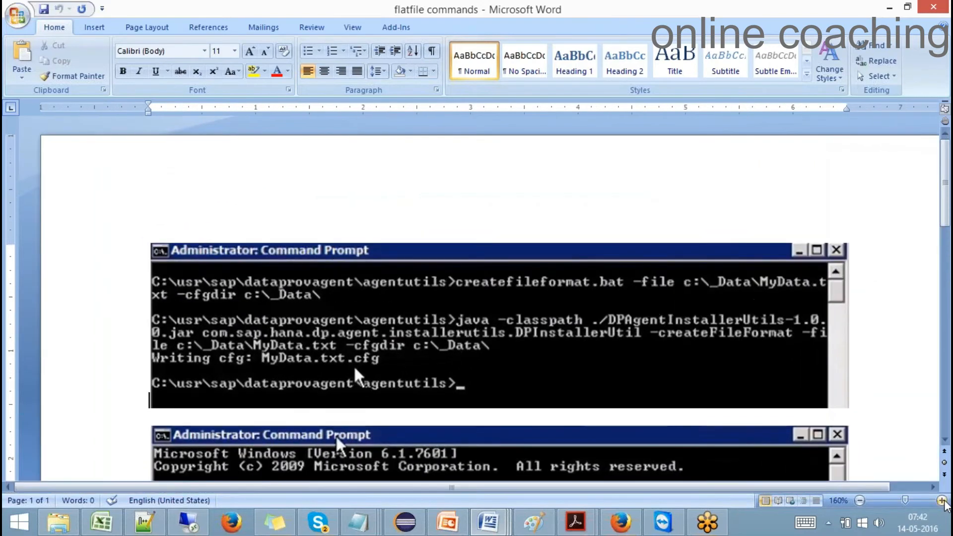
{"action": "left_click_drag", "start_coordinate": [946, 176], "coordinate": [946, 238]}
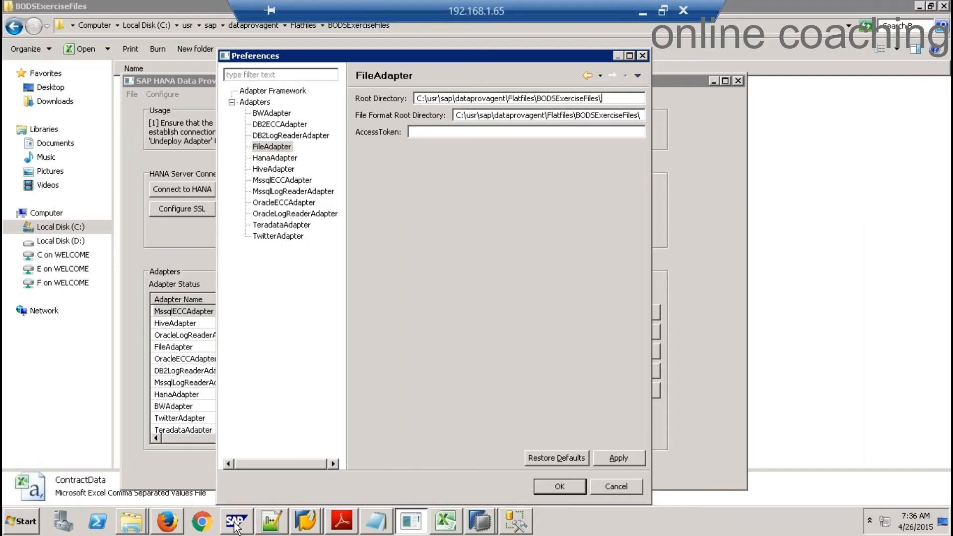
Launch cmd from the Start menu and run whoami /user
{"action": "key", "text": "super"}
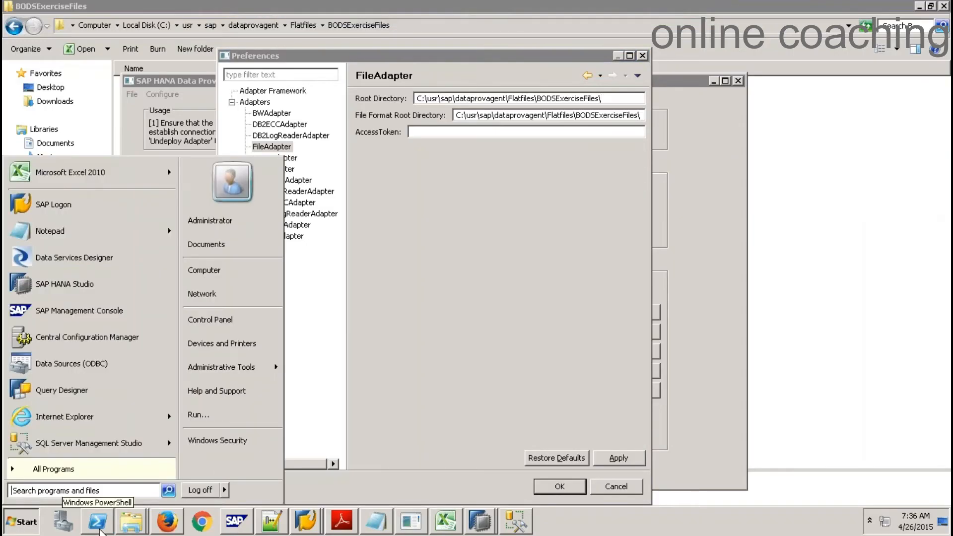
{"action": "type", "text": "cmd"}
{"action": "key", "text": "Return"}
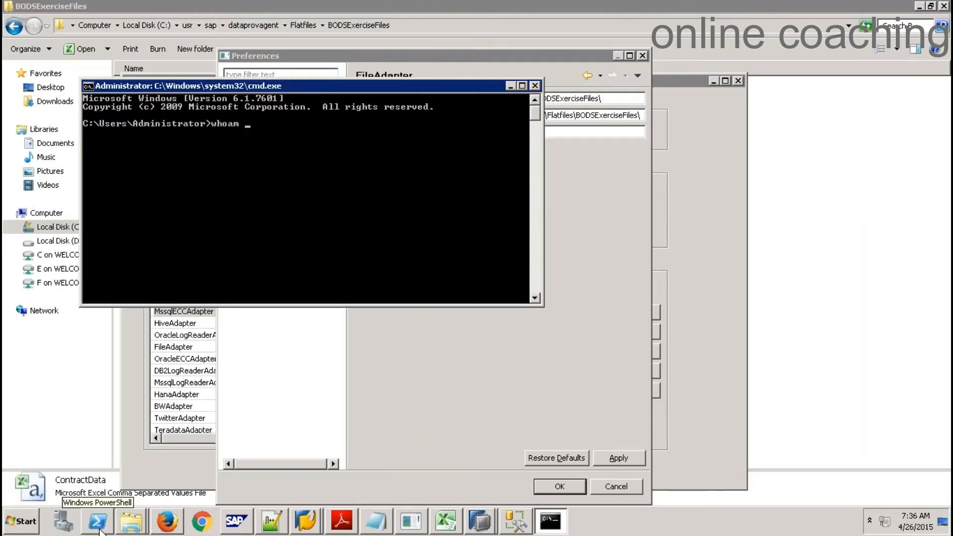
{"action": "type", "text": "whoam"}
{"action": "key", "text": "BackSpace"}
{"action": "type", "text": "i /user"}
{"action": "key", "text": "Return"}
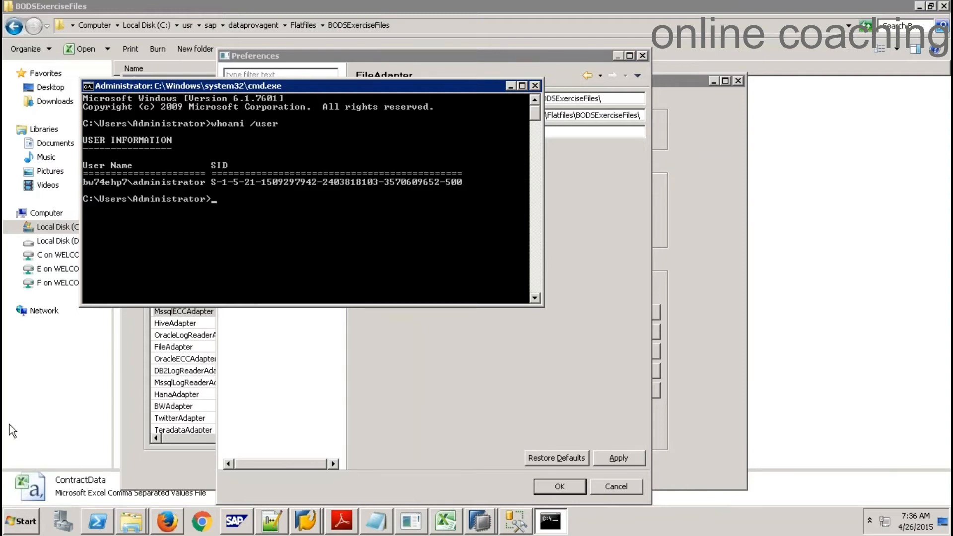
Mark the administrator's SID in the whoami output and copy it to the clipboard
{"action": "right_click", "coordinate": [232, 182]}
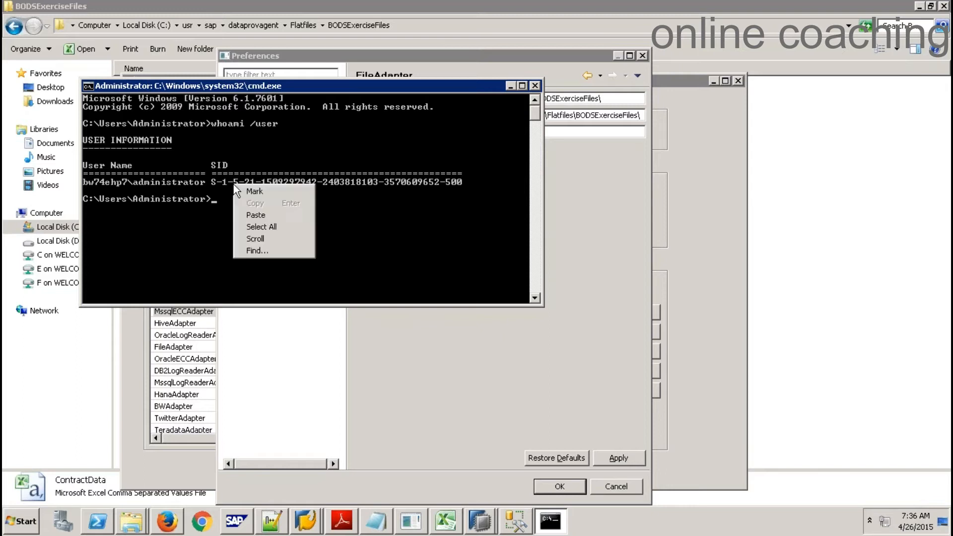
{"action": "left_click", "coordinate": [260, 190]}
{"action": "left_click_drag", "start_coordinate": [211, 181], "coordinate": [403, 183]}
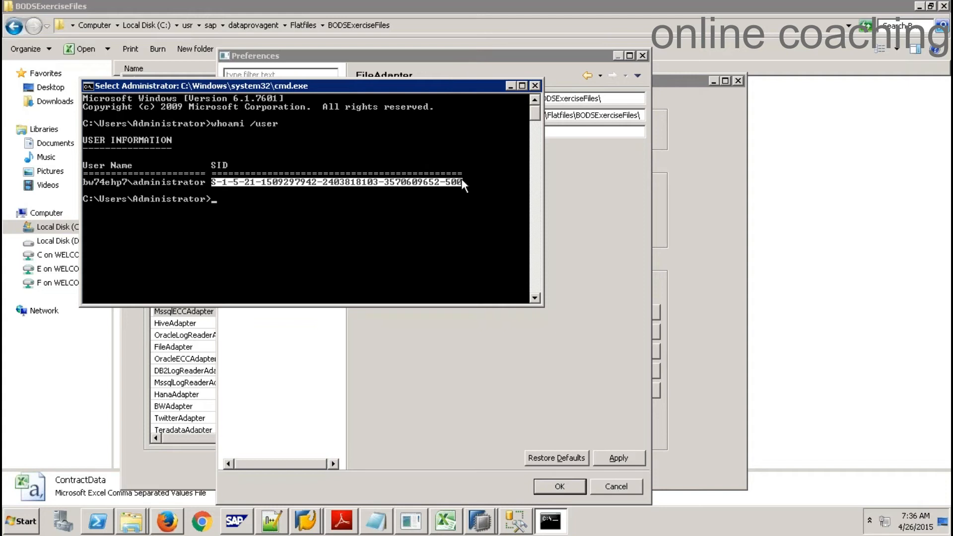
{"action": "right_click", "coordinate": [419, 84]}
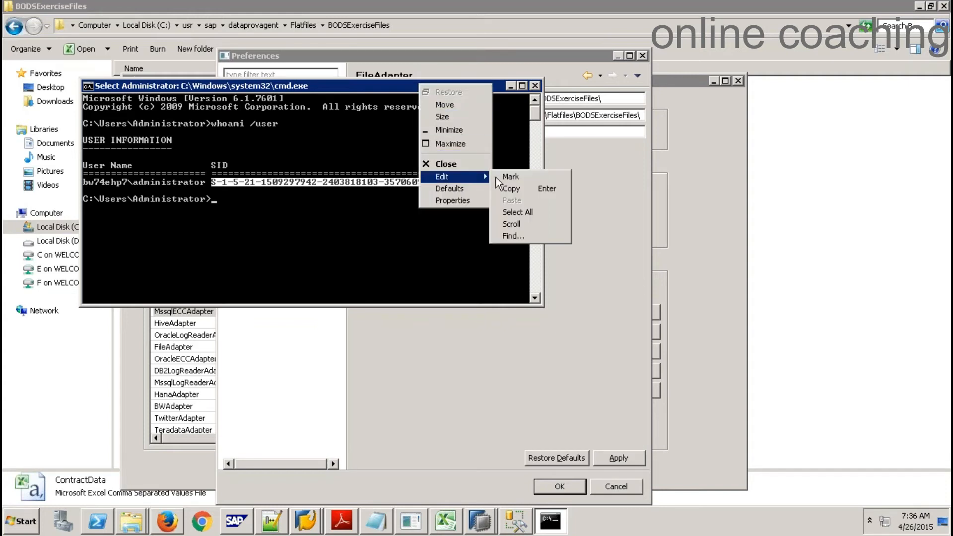
{"action": "left_click", "coordinate": [502, 188]}
{"action": "left_click", "coordinate": [579, 131]}
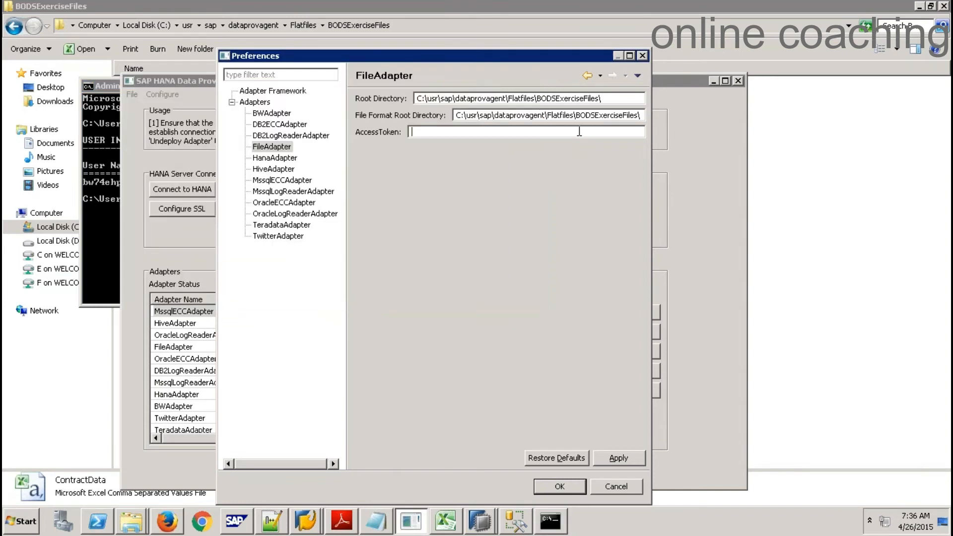
Paste the SID as the FileAdapter AccessToken, then apply and confirm the preferences
{"action": "key", "text": "ctrl+v"}
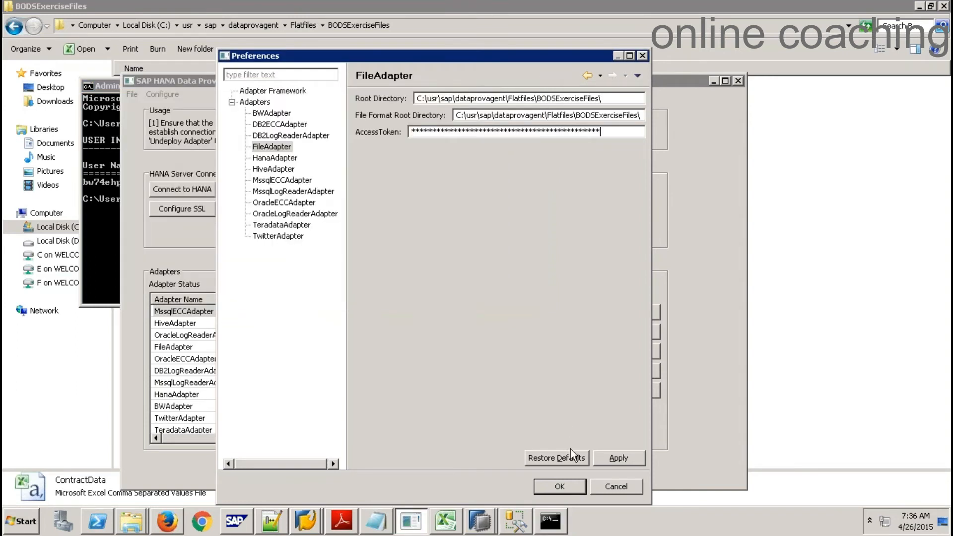
{"action": "left_click", "coordinate": [618, 458]}
{"action": "left_click", "coordinate": [560, 487]}
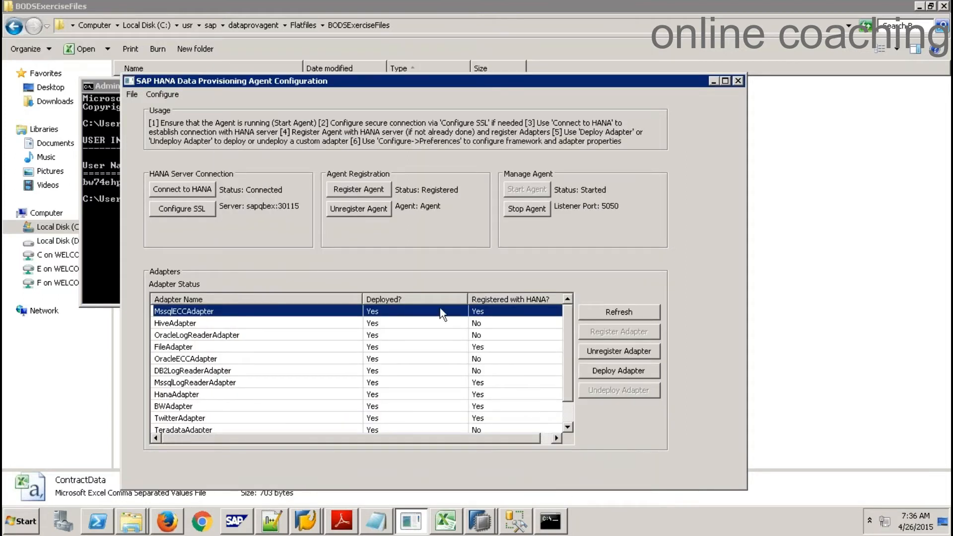
Review the createfileformat example in the local Word notes, then bring the remote BODSExerciseFiles folder forward
{"action": "mouse_move", "coordinate": [712, 5]}
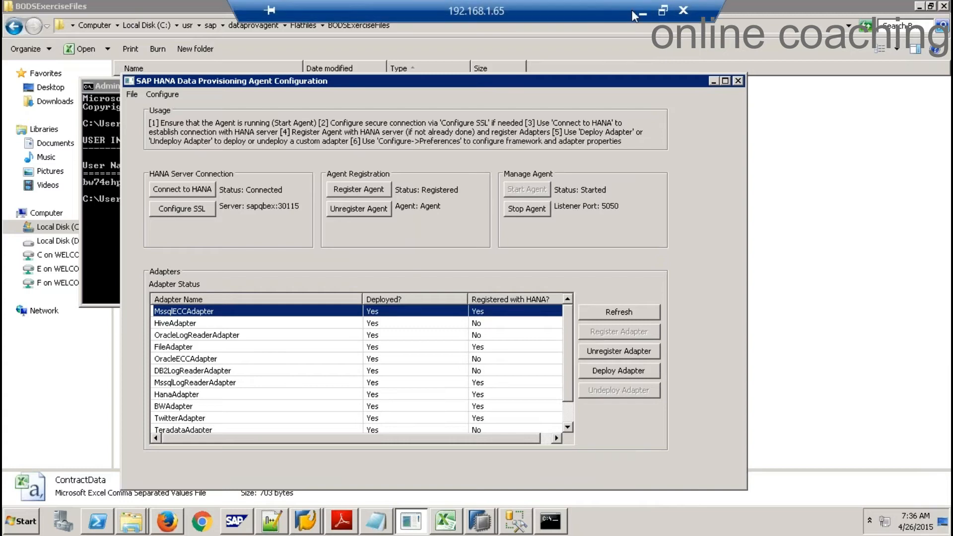
{"action": "left_click", "coordinate": [646, 12]}
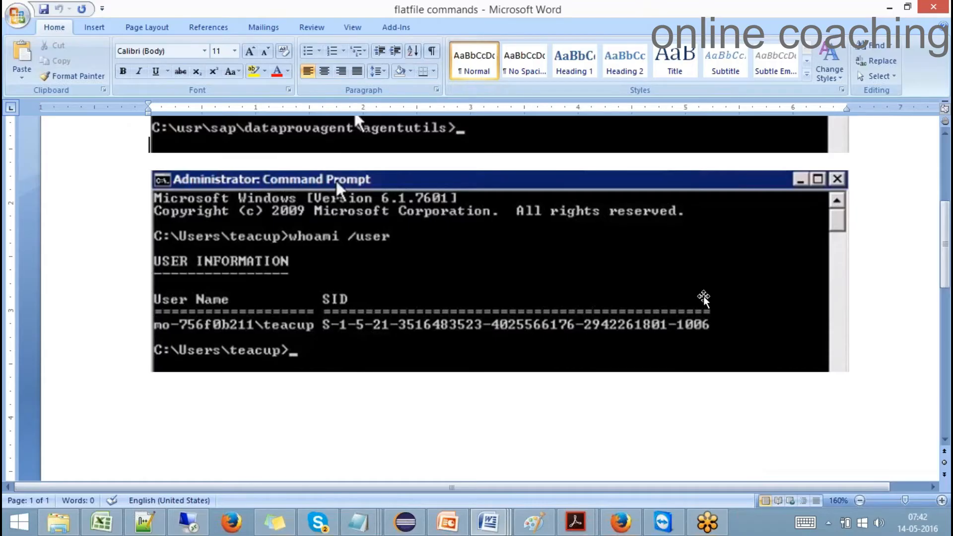
{"action": "left_click_drag", "start_coordinate": [945, 265], "coordinate": [945, 219]}
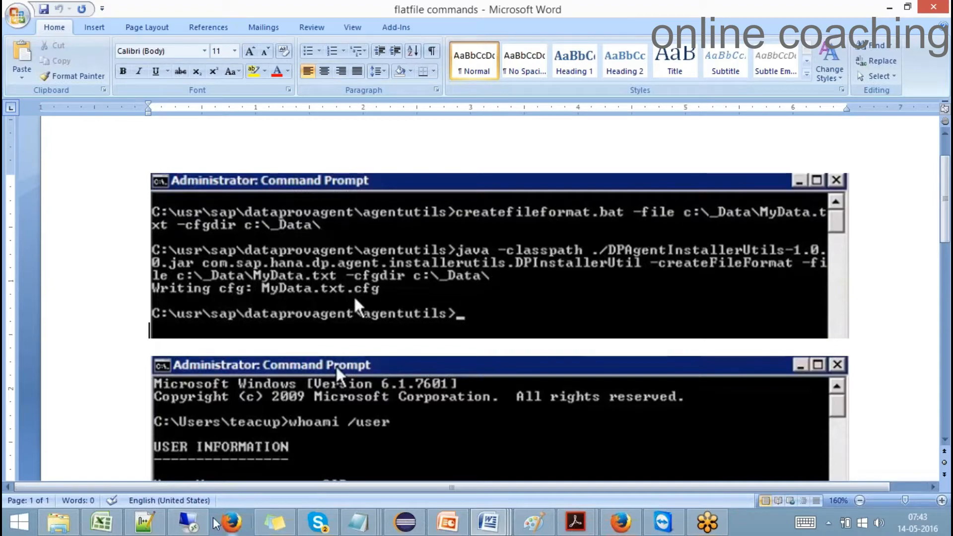
{"action": "left_click", "coordinate": [194, 523]}
{"action": "left_click", "coordinate": [28, 400]}
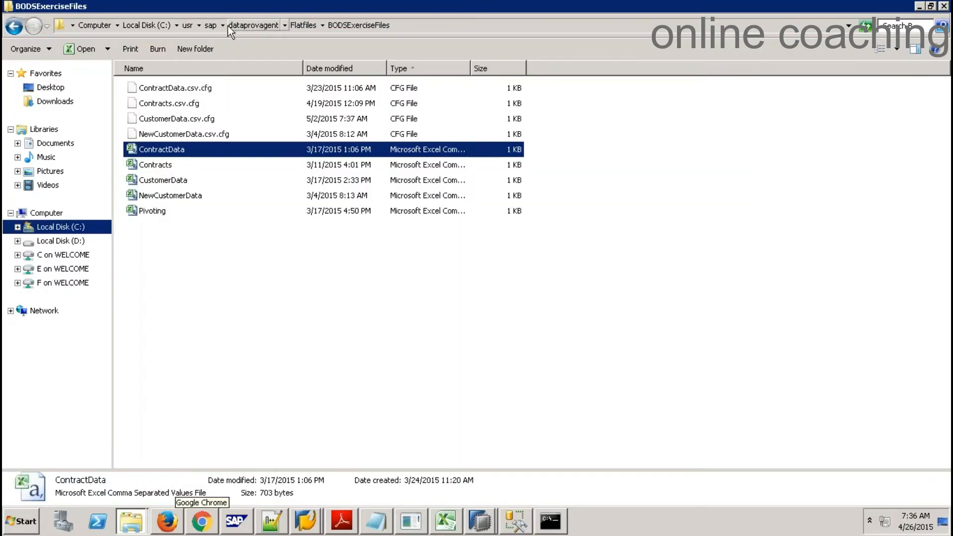
Look into the dataprovagent agentutils folder and check the local notes before returning to the remote session
{"action": "left_click", "coordinate": [250, 26]}
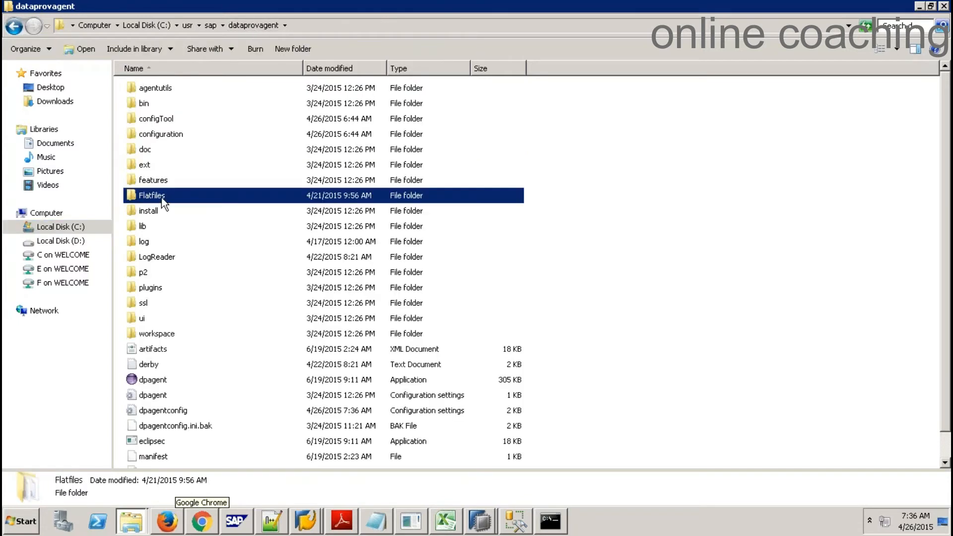
{"action": "double_click", "coordinate": [153, 90]}
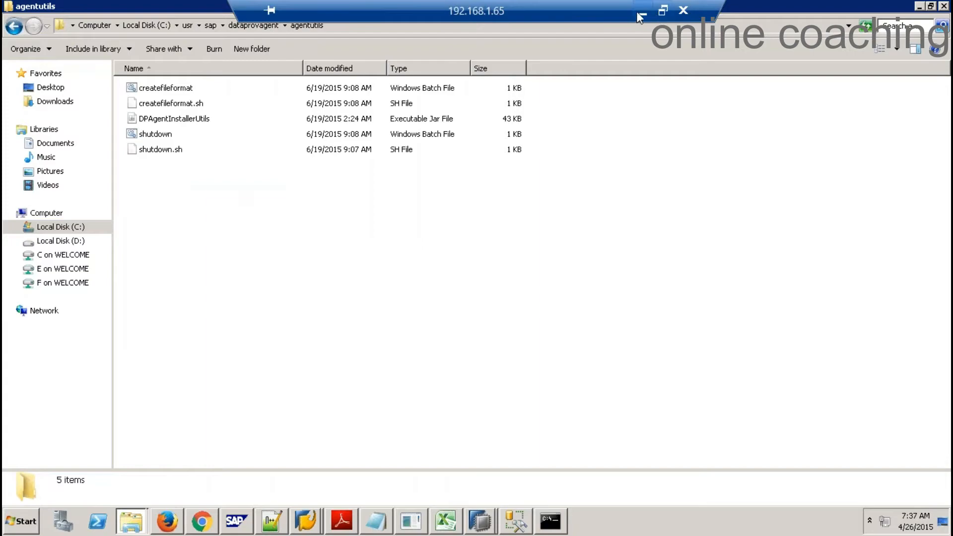
{"action": "left_click", "coordinate": [638, 10]}
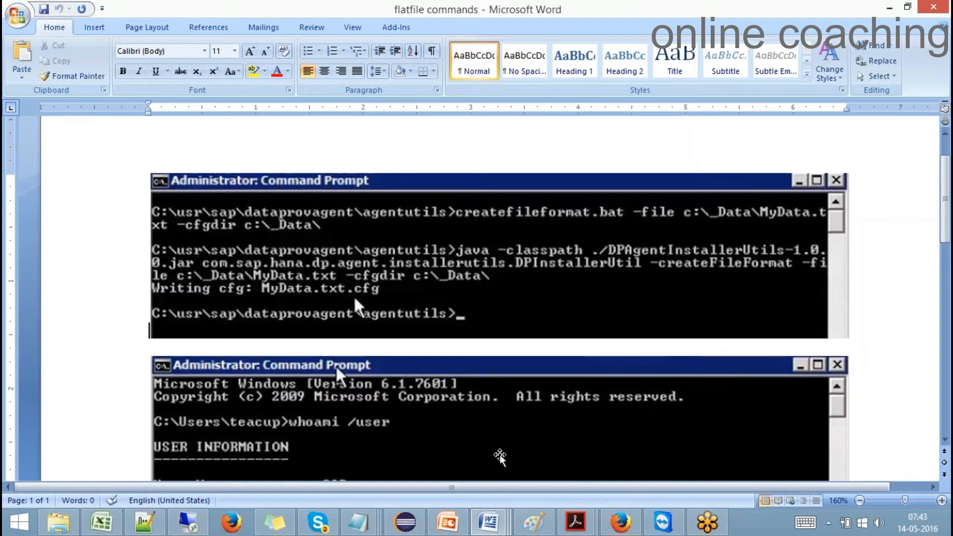
{"action": "mouse_move", "coordinate": [197, 525]}
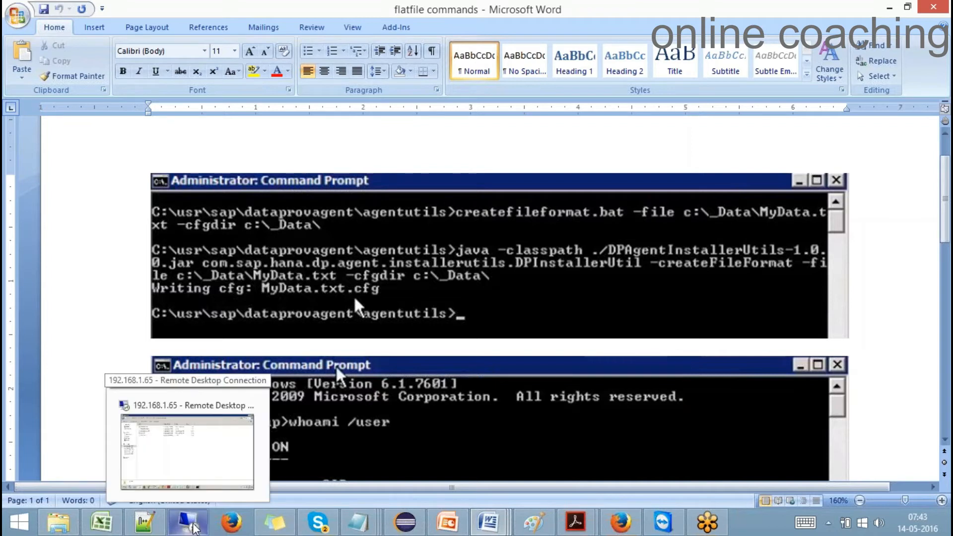
{"action": "left_click", "coordinate": [197, 525]}
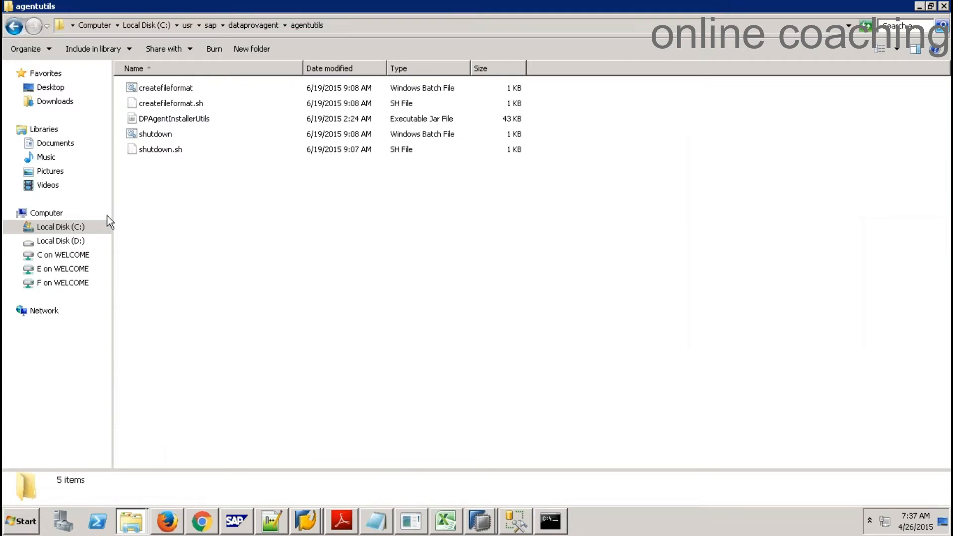
Navigate C: > usr > sap > dataprovagent > Flatfiles > BODSExerciseFiles
{"action": "left_click", "coordinate": [74, 228]}
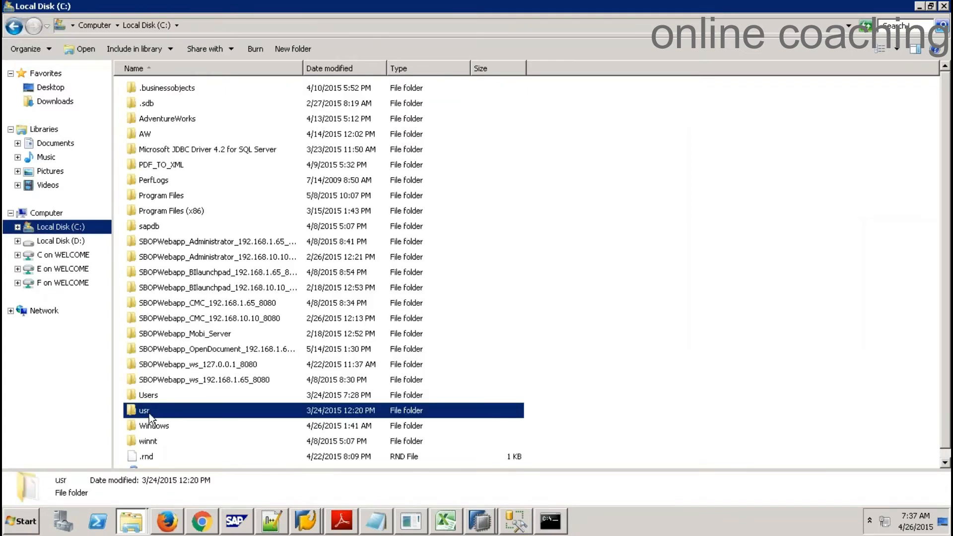
{"action": "double_click", "coordinate": [149, 415]}
{"action": "double_click", "coordinate": [146, 134]}
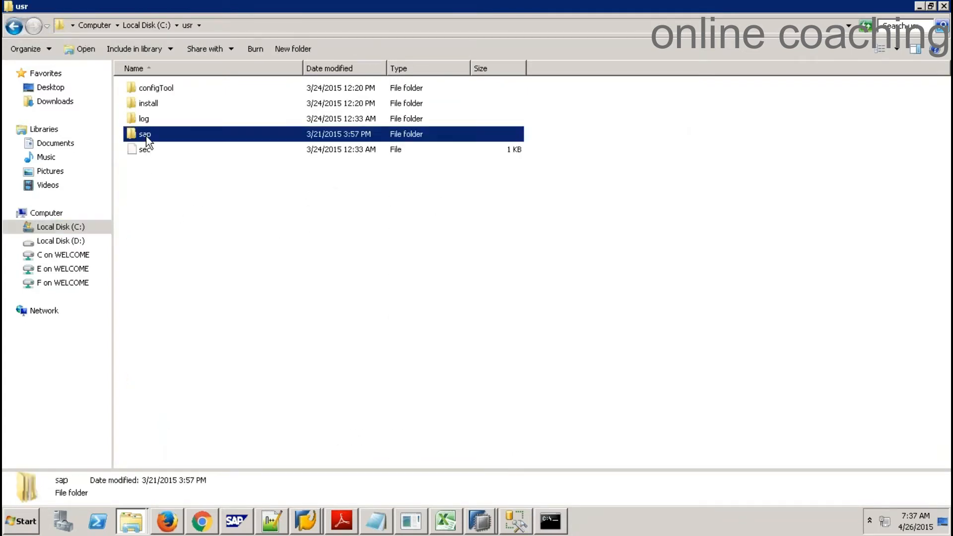
{"action": "left_click", "coordinate": [165, 88]}
{"action": "double_click", "coordinate": [166, 88]}
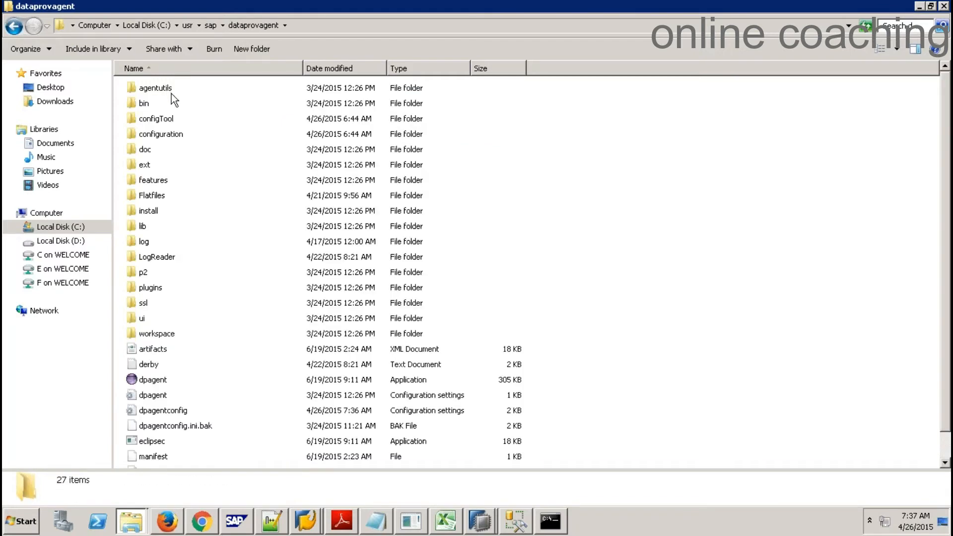
{"action": "double_click", "coordinate": [151, 196]}
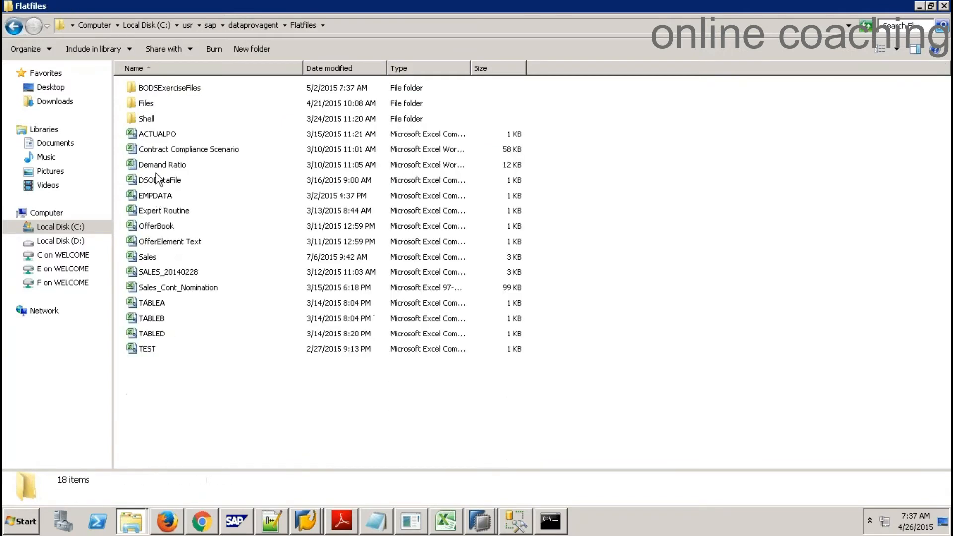
{"action": "double_click", "coordinate": [166, 89]}
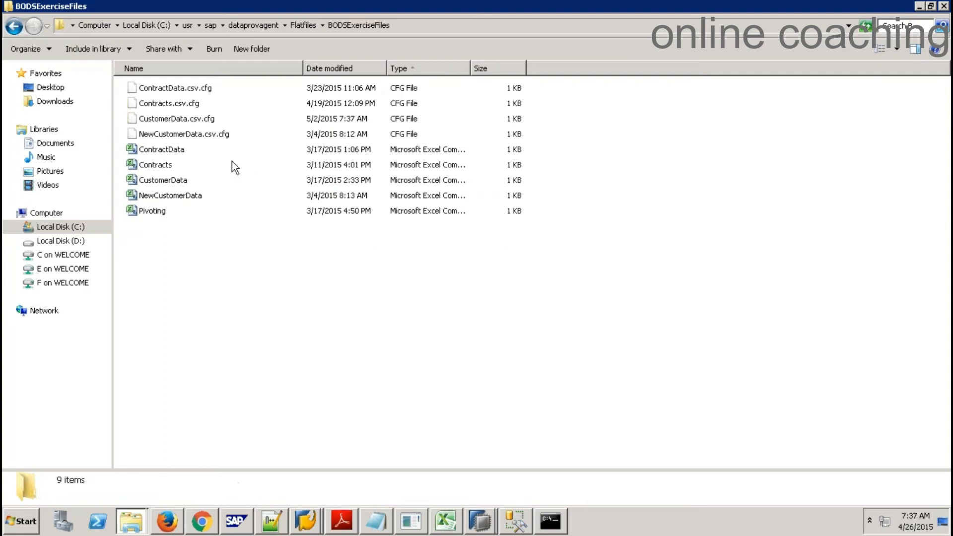
Permanently delete ContractData.csv.cfg with Shift+Delete, leaving 8 items in the folder
{"action": "left_click", "coordinate": [169, 150]}
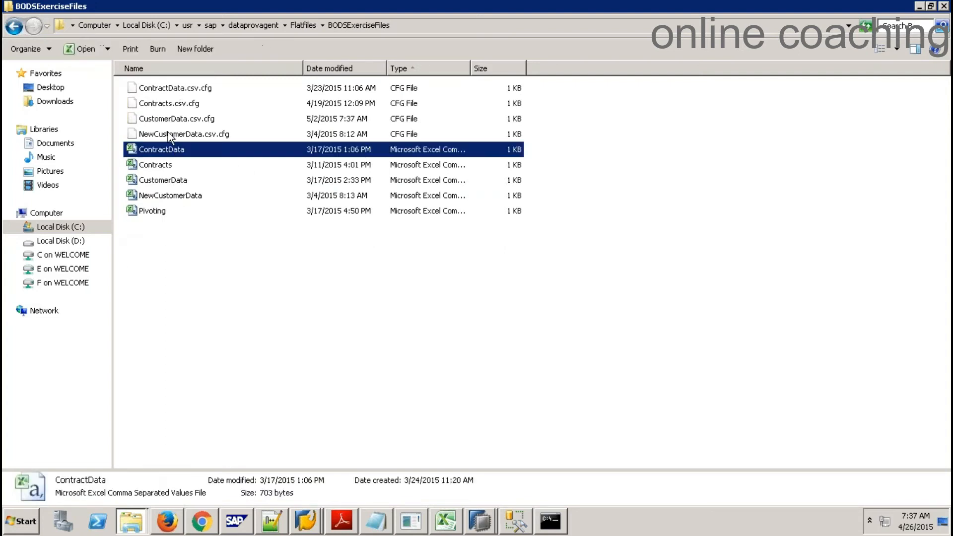
{"action": "left_click", "coordinate": [168, 90]}
{"action": "key", "text": "shift+Delete"}
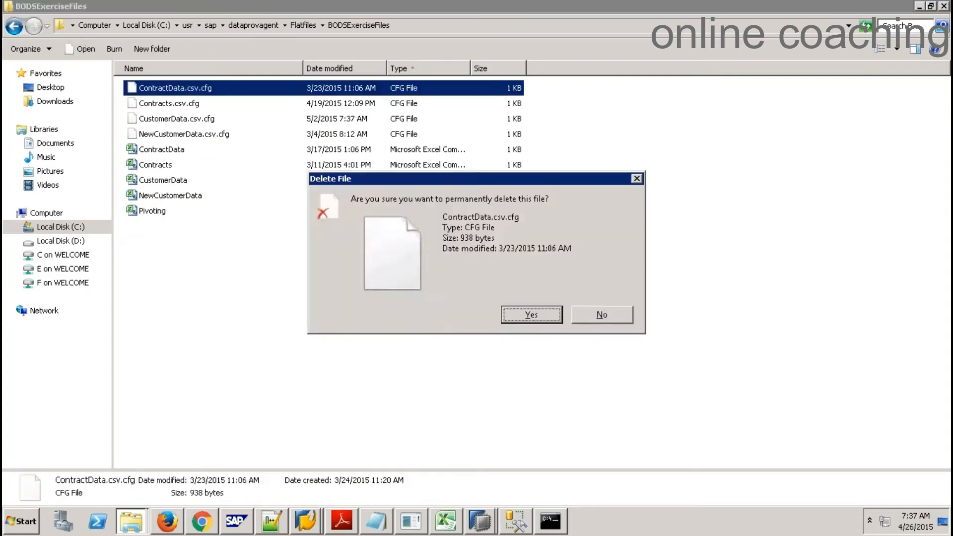
{"action": "key", "text": "Return"}
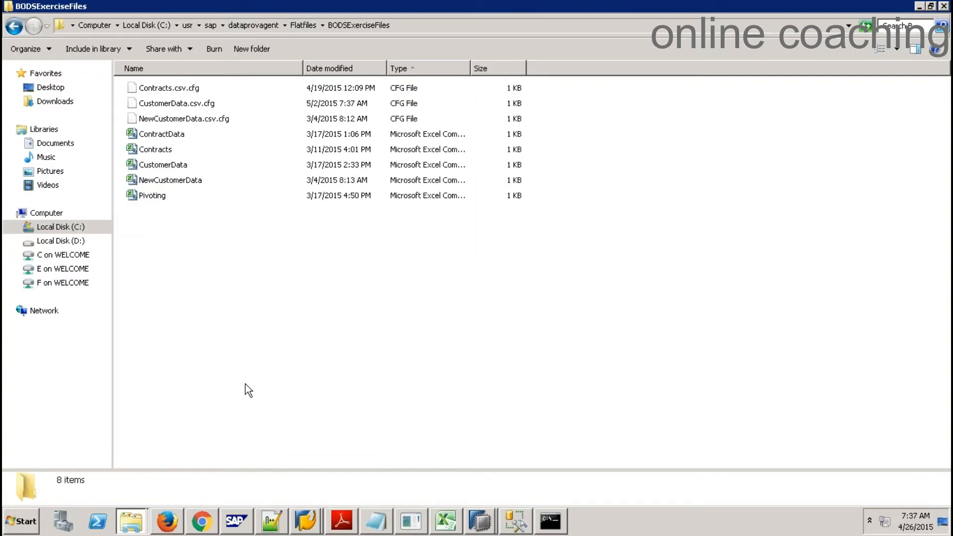
{"action": "left_click", "coordinate": [550, 521]}
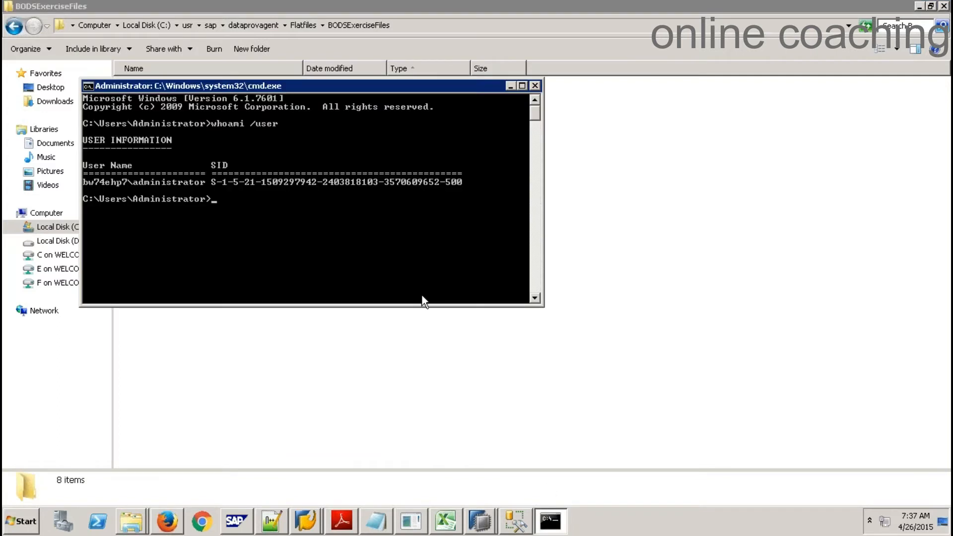
Open C:\usr\sap\dataprovagent\agentutils in Explorer and copy its address-bar path
{"action": "left_click", "coordinate": [689, 294]}
{"action": "left_click", "coordinate": [62, 229]}
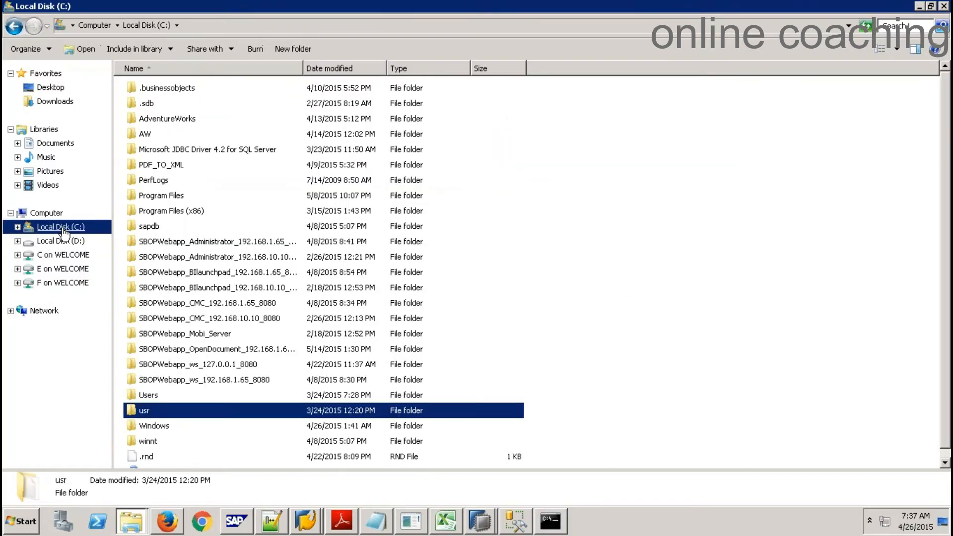
{"action": "double_click", "coordinate": [140, 412]}
{"action": "double_click", "coordinate": [144, 134]}
{"action": "double_click", "coordinate": [154, 89]}
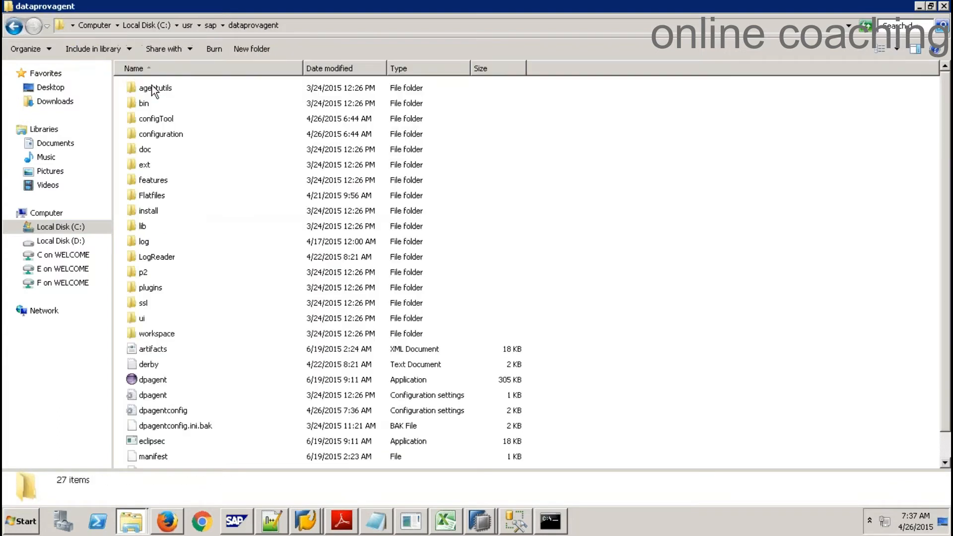
{"action": "double_click", "coordinate": [163, 88]}
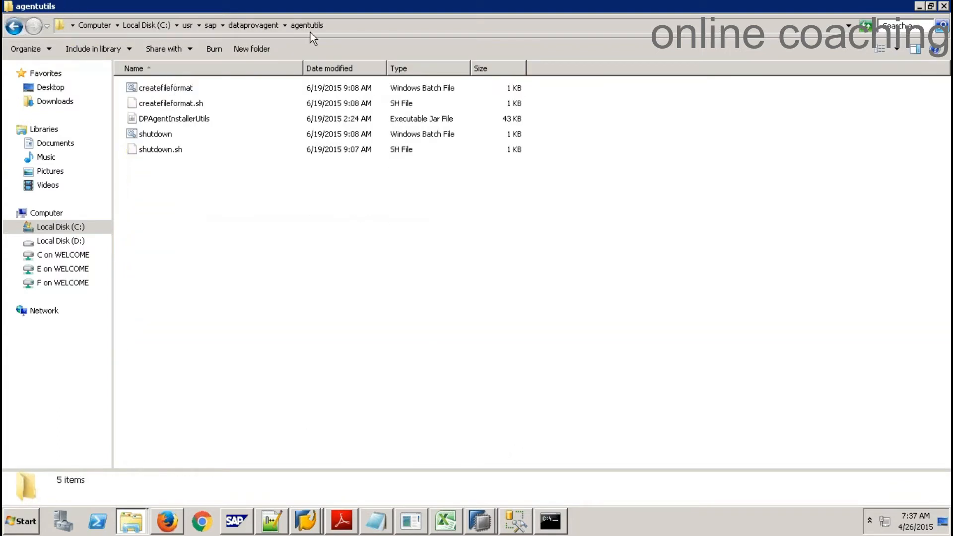
{"action": "left_click", "coordinate": [329, 26]}
{"action": "key", "text": "ctrl+c"}
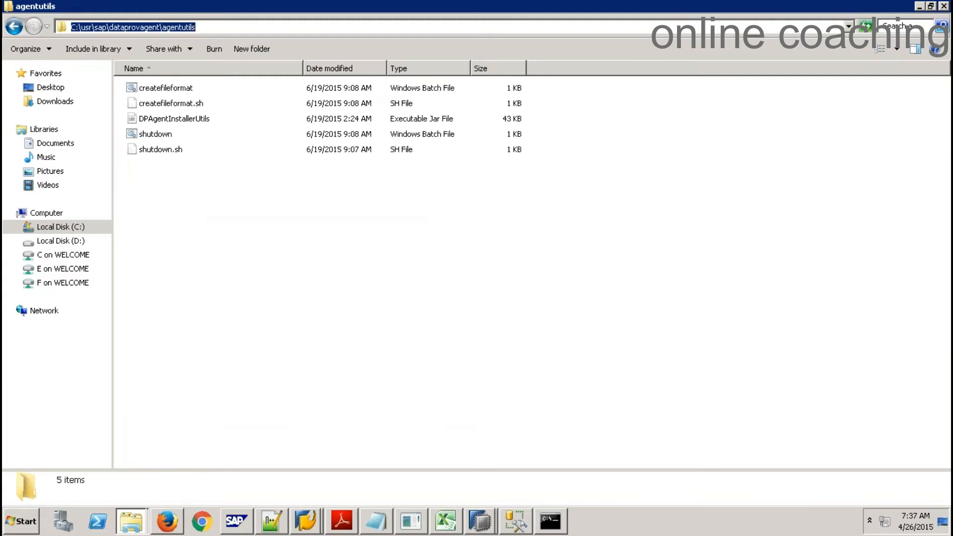
Change the command prompt's directory to the pasted agentutils path
{"action": "left_click", "coordinate": [552, 522]}
{"action": "type", "text": "cd"}
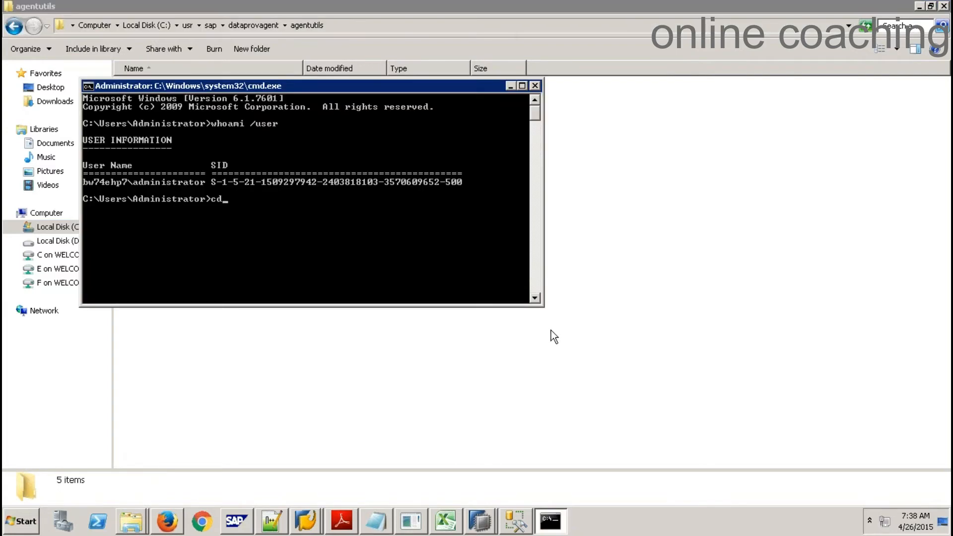
{"action": "right_click", "coordinate": [246, 195]}
{"action": "left_click", "coordinate": [282, 233]}
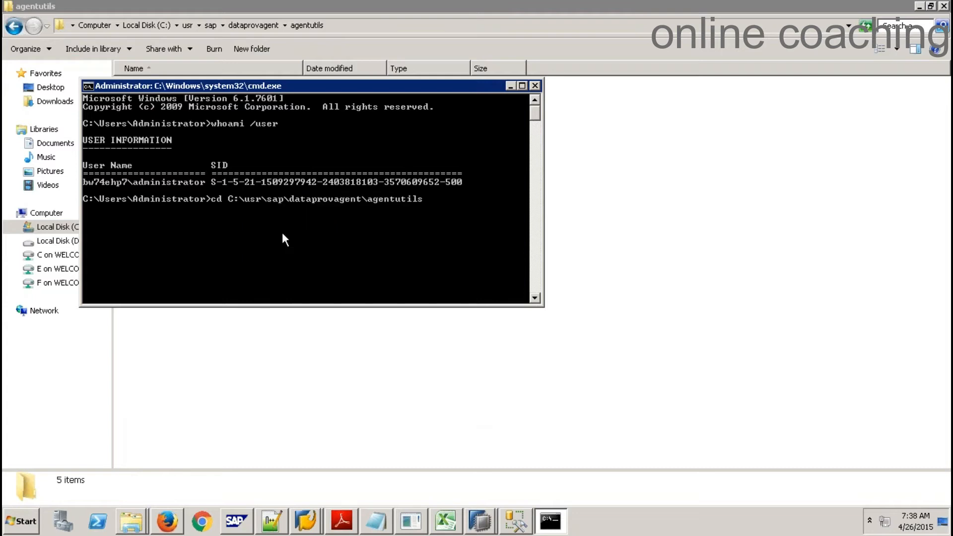
{"action": "key", "text": "Return"}
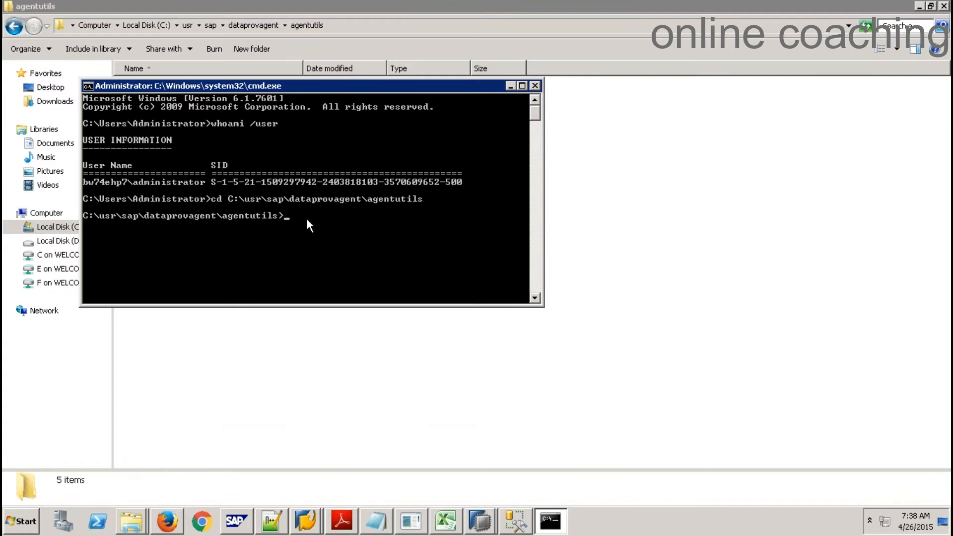
Start a createfileformat.bat -file command and paste in the BODSExerciseFiles folder path
{"action": "type", "text": "createfileformat.bat -file"}
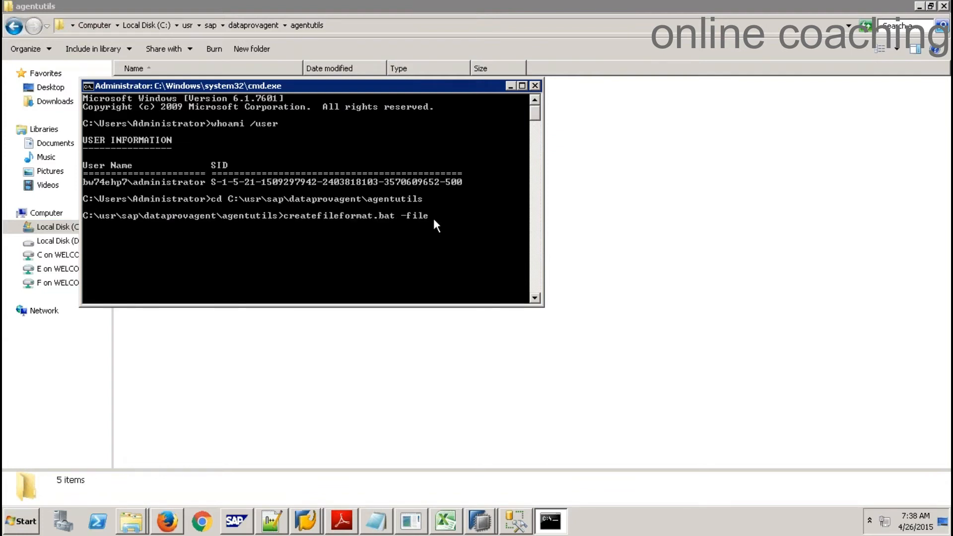
{"action": "left_click", "coordinate": [705, 205]}
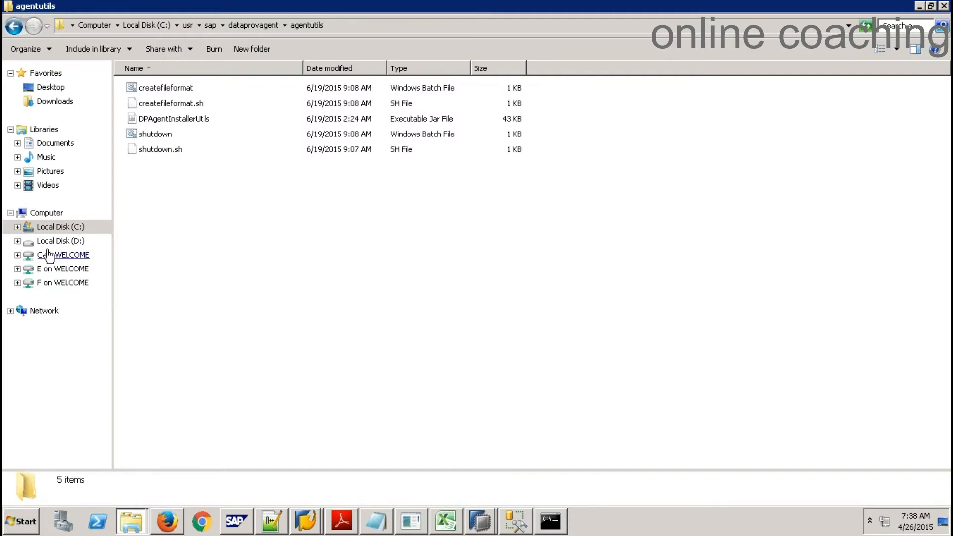
{"action": "left_click", "coordinate": [254, 26]}
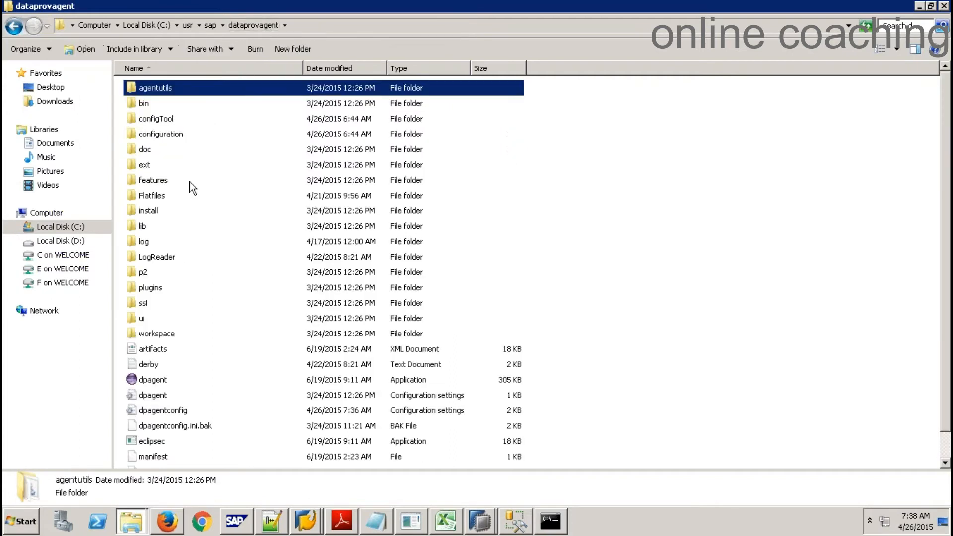
{"action": "double_click", "coordinate": [159, 196]}
{"action": "double_click", "coordinate": [165, 88]}
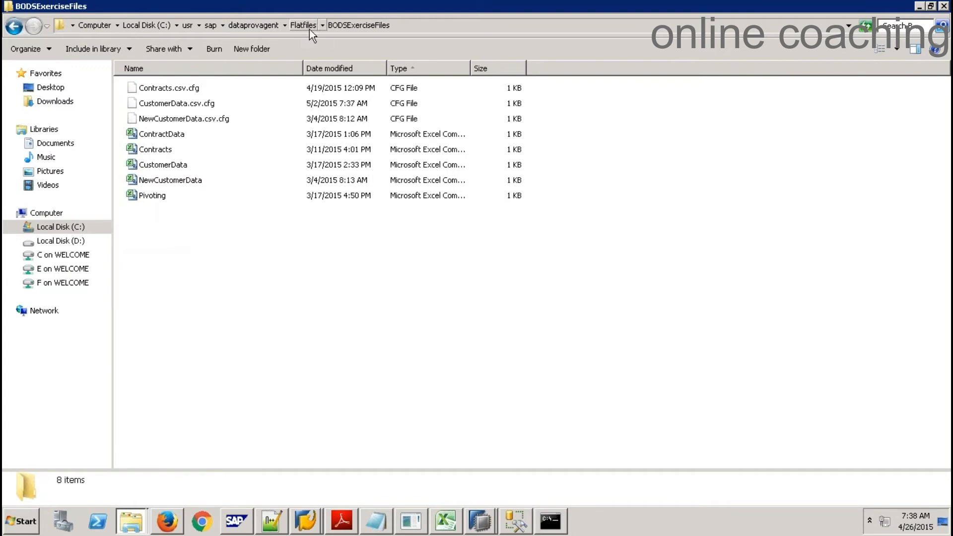
{"action": "left_click", "coordinate": [604, 26]}
{"action": "key", "text": "ctrl+c"}
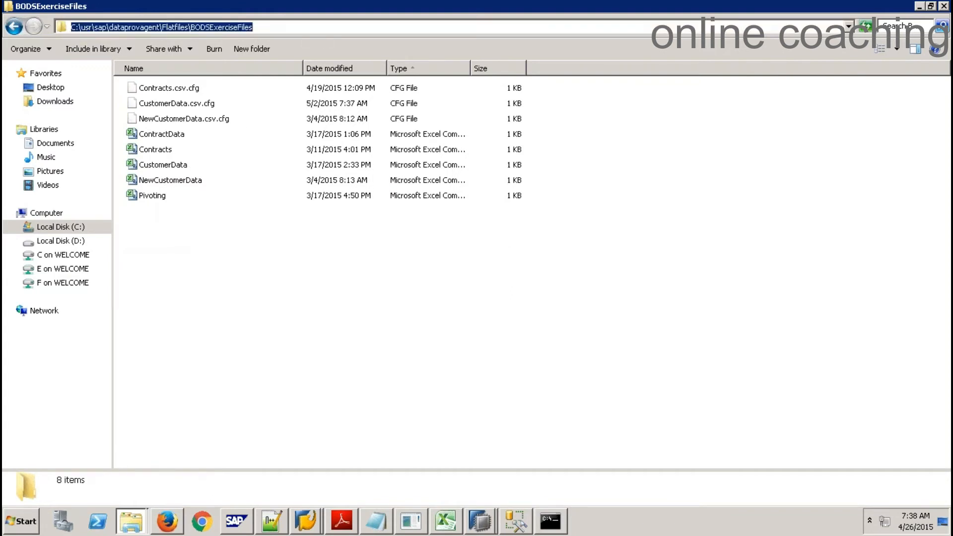
{"action": "key", "text": "alt+Tab"}
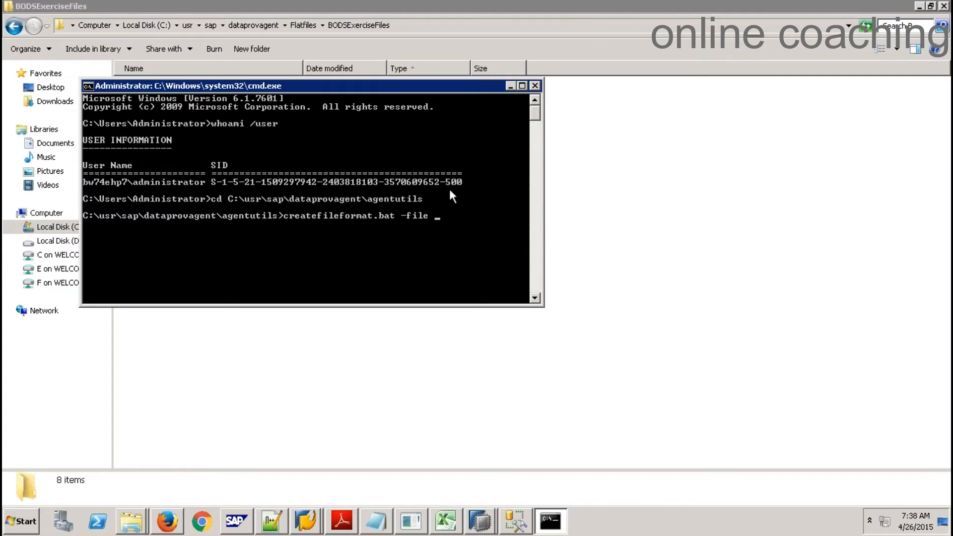
{"action": "right_click", "coordinate": [445, 215]}
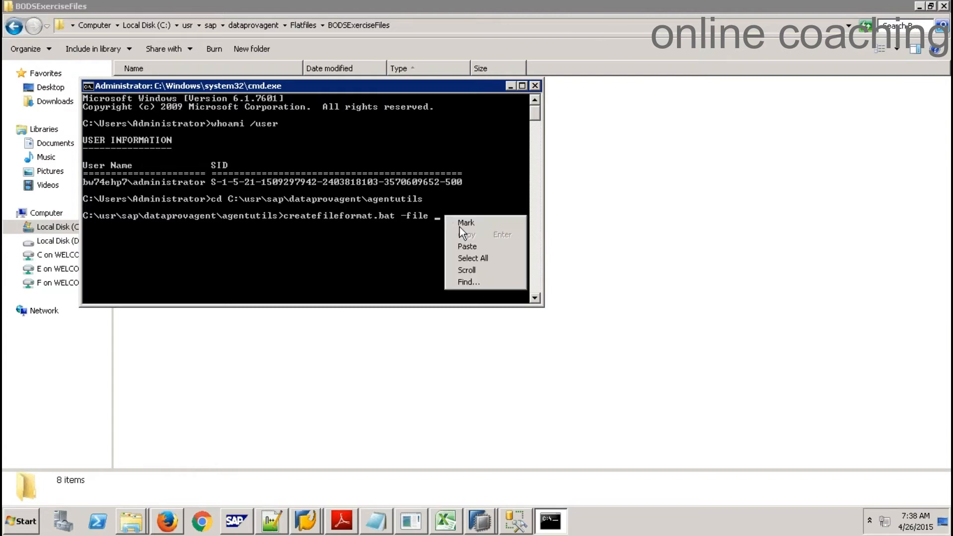
{"action": "left_click", "coordinate": [480, 246]}
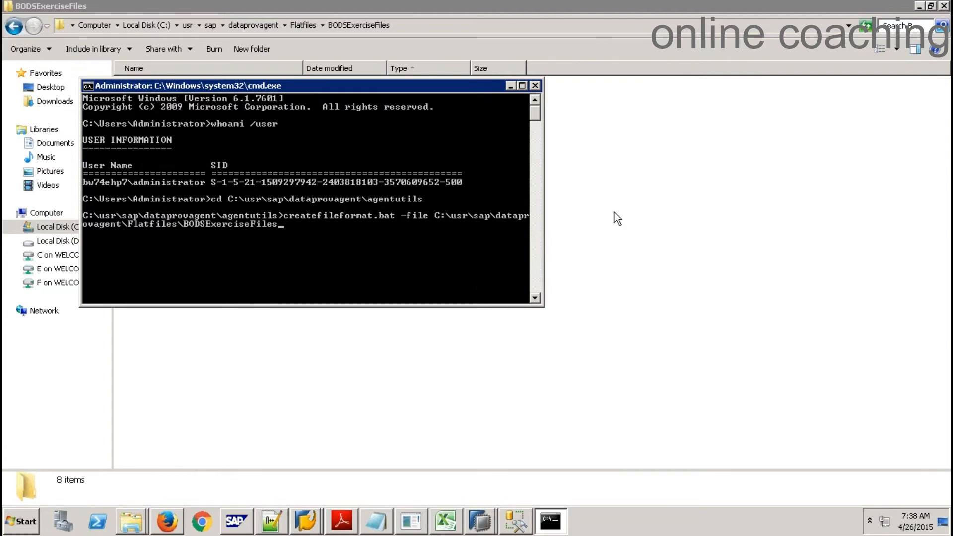
Complete the -file argument with \ContractData.csv and begin the next option with '-'
{"action": "left_click", "coordinate": [617, 218]}
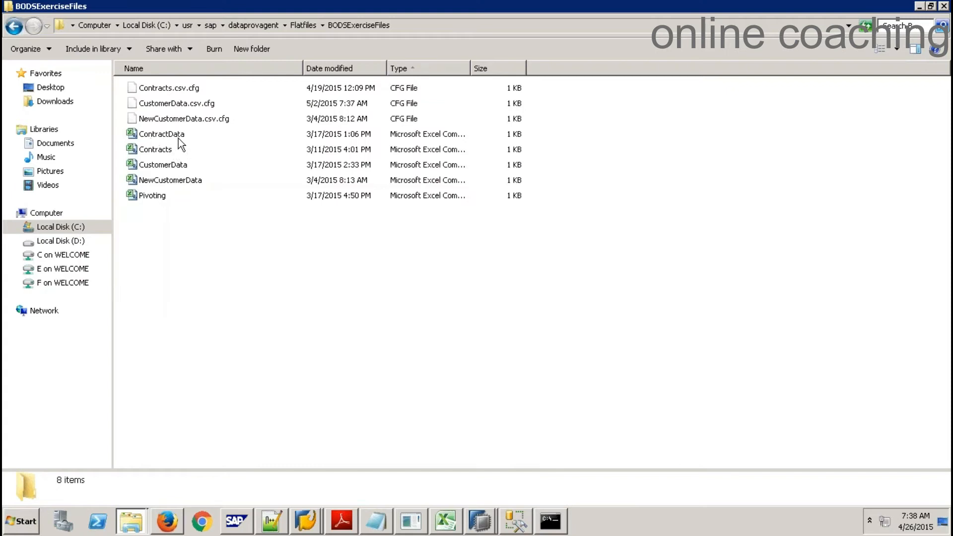
{"action": "key", "text": "alt+Tab"}
{"action": "type", "text": "\\C"}
{"action": "key", "text": "Tab"}
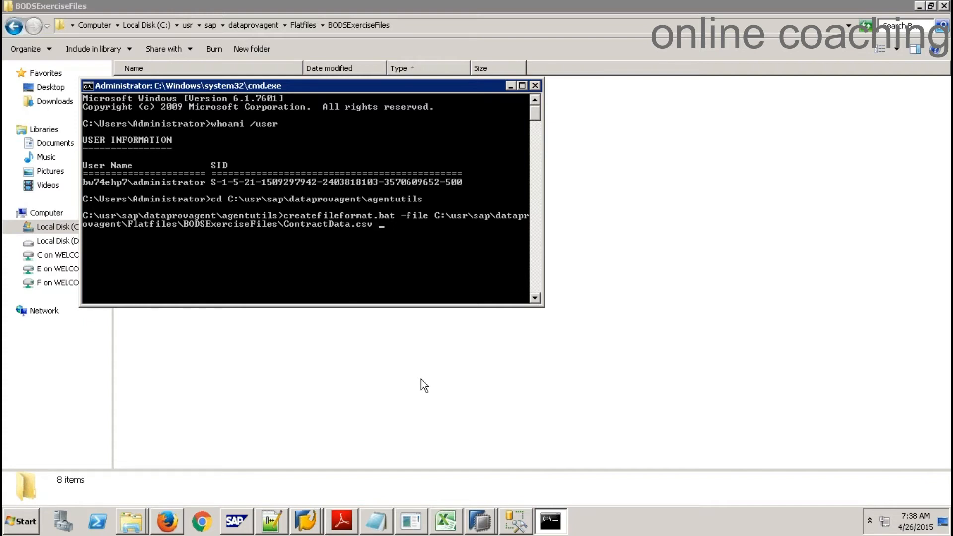
{"action": "type", "text": "-"}
{"action": "left_click", "coordinate": [644, 15]}
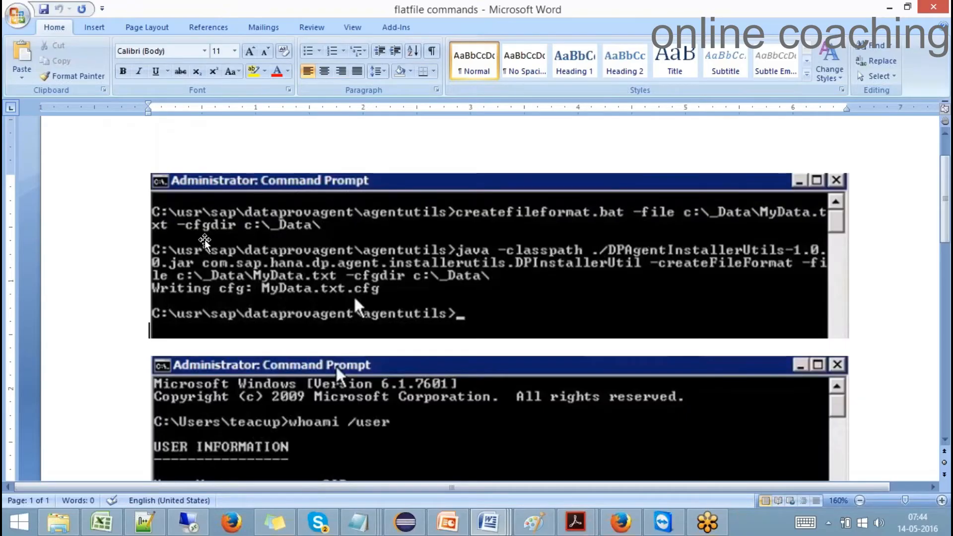
Run createfileformat.bat on ContractData.csv with -cfgdir set to the BODSExerciseFiles folder path
{"action": "key", "text": "alt+Tab"}
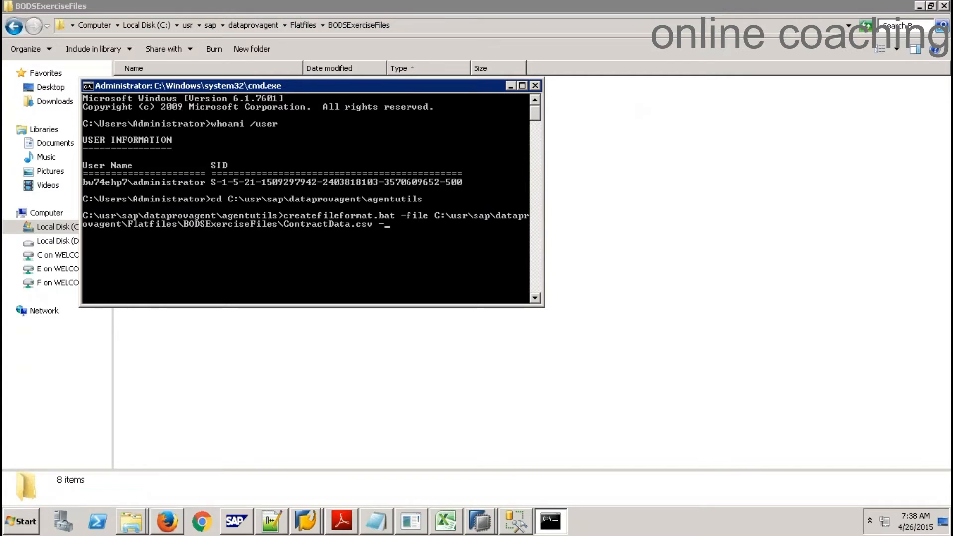
{"action": "key", "text": "alt+Tab"}
{"action": "key", "text": "alt+Tab"}
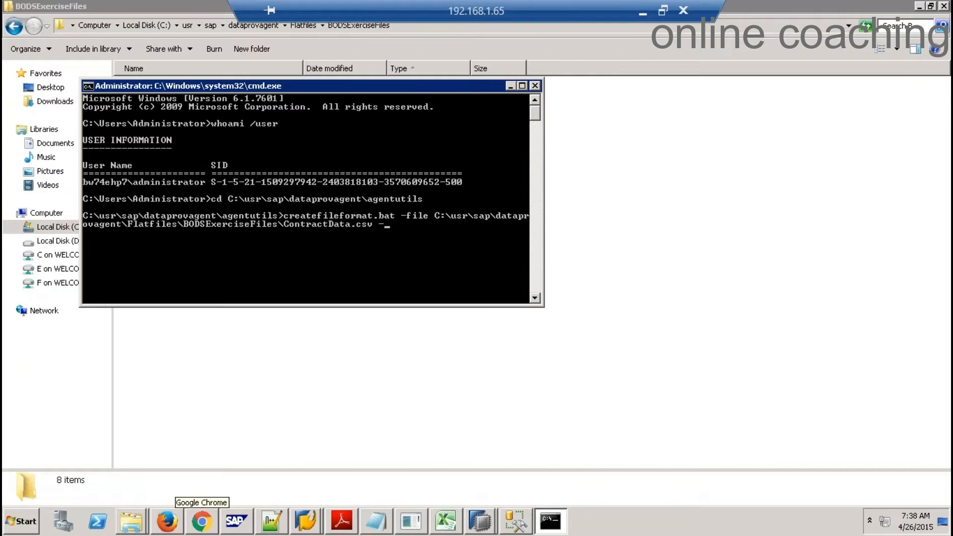
{"action": "type", "text": "cfgdir"}
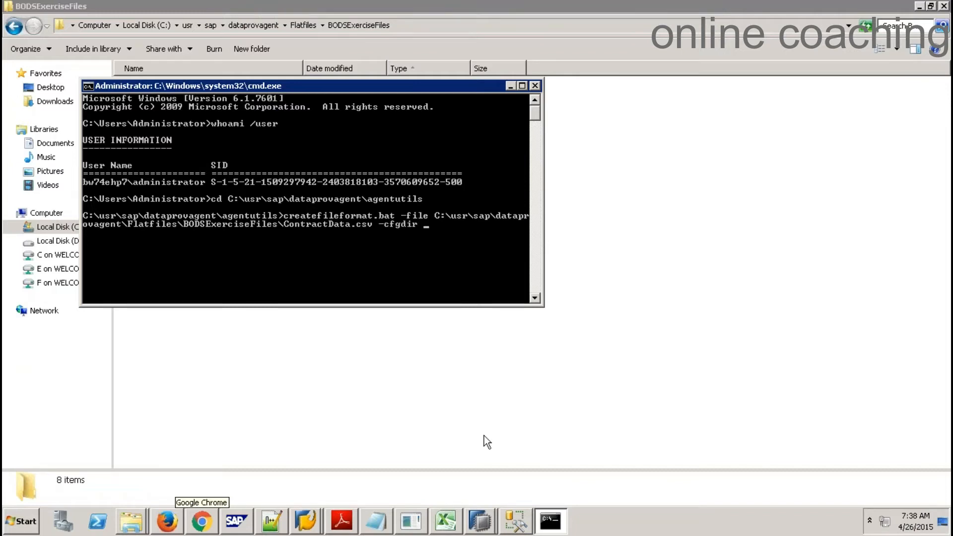
{"action": "left_click", "coordinate": [707, 285]}
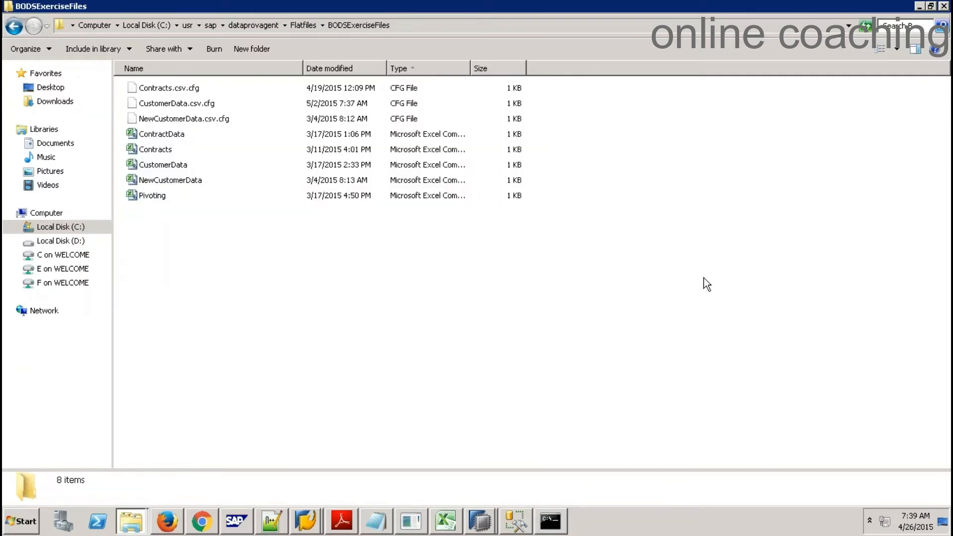
{"action": "left_click", "coordinate": [565, 23]}
{"action": "key", "text": "ctrl+c"}
{"action": "key", "text": "alt+Tab"}
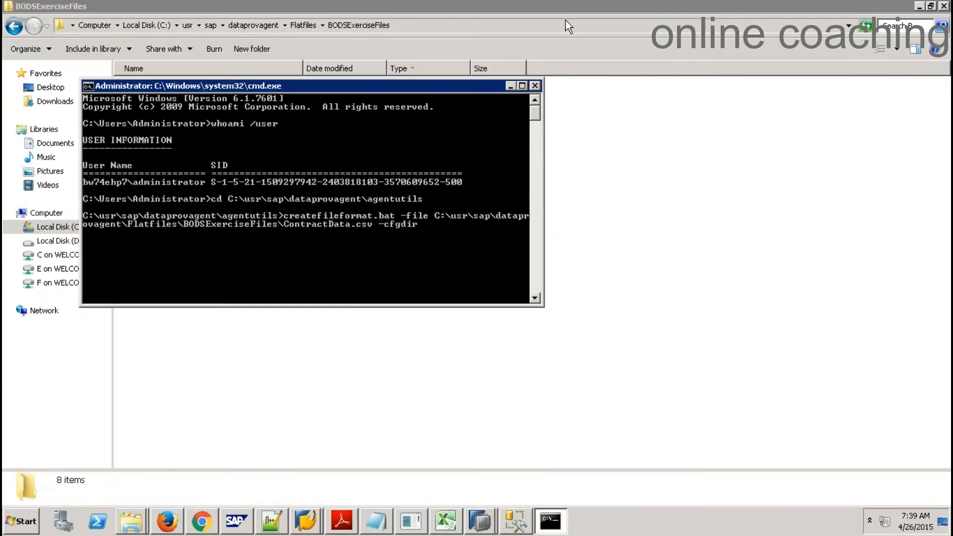
{"action": "right_click", "coordinate": [442, 226]}
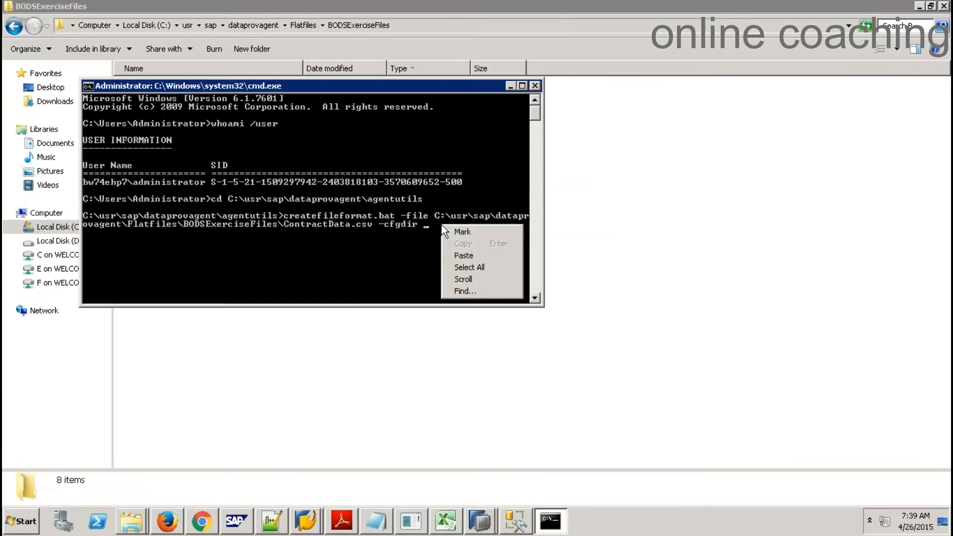
{"action": "left_click", "coordinate": [482, 255]}
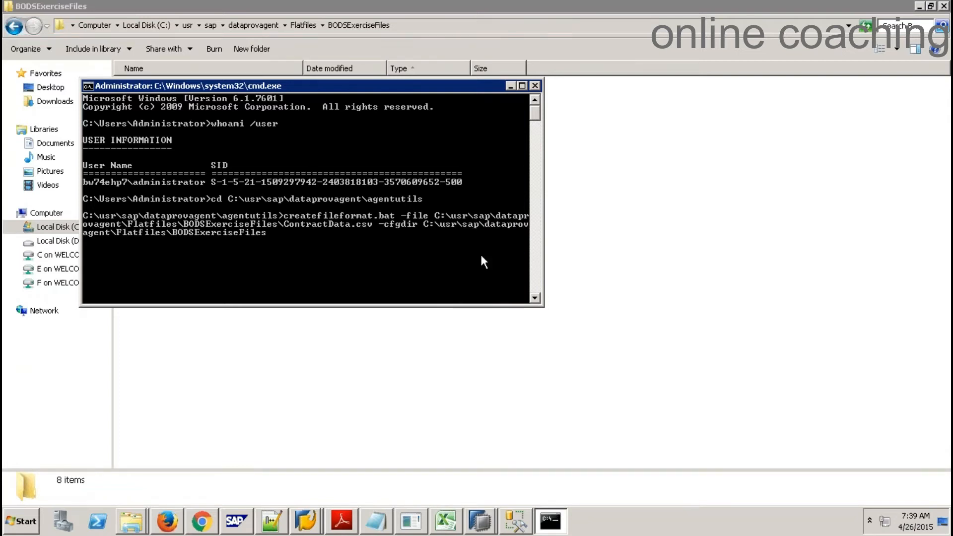
{"action": "key", "text": "Return"}
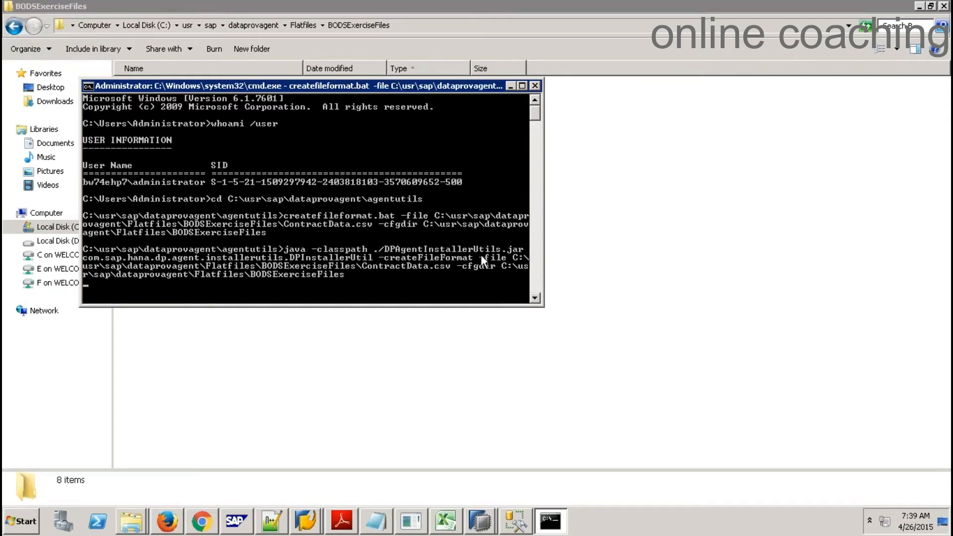
Check ContractData.csv.cfg was regenerated in BODSExerciseFiles, then switch to the SAP HANA Modeler window
{"action": "left_click", "coordinate": [674, 225]}
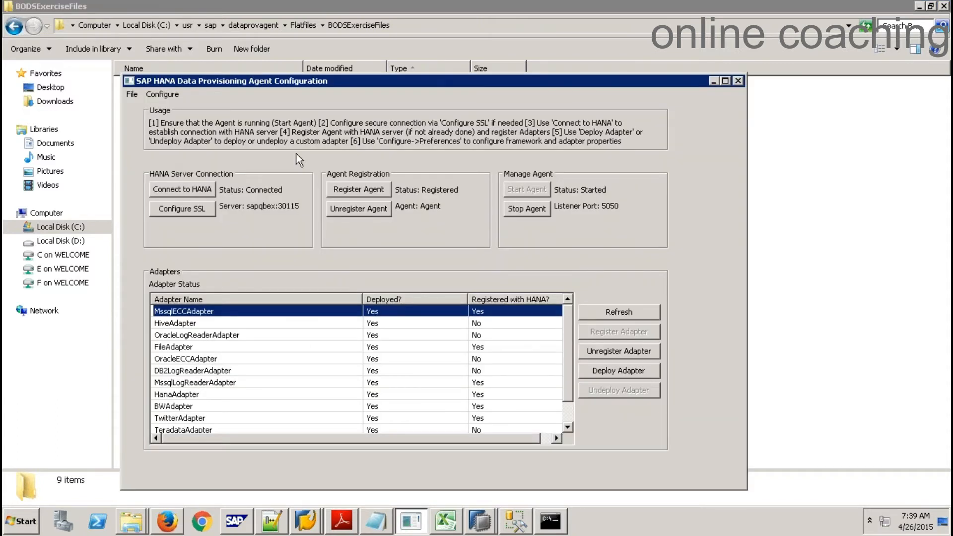
{"action": "left_click", "coordinate": [805, 130]}
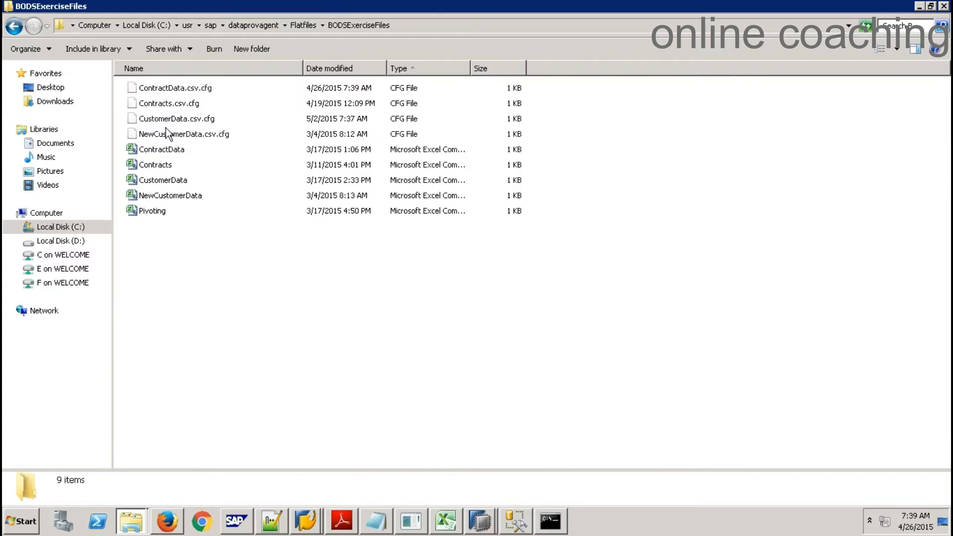
{"action": "left_click", "coordinate": [480, 522]}
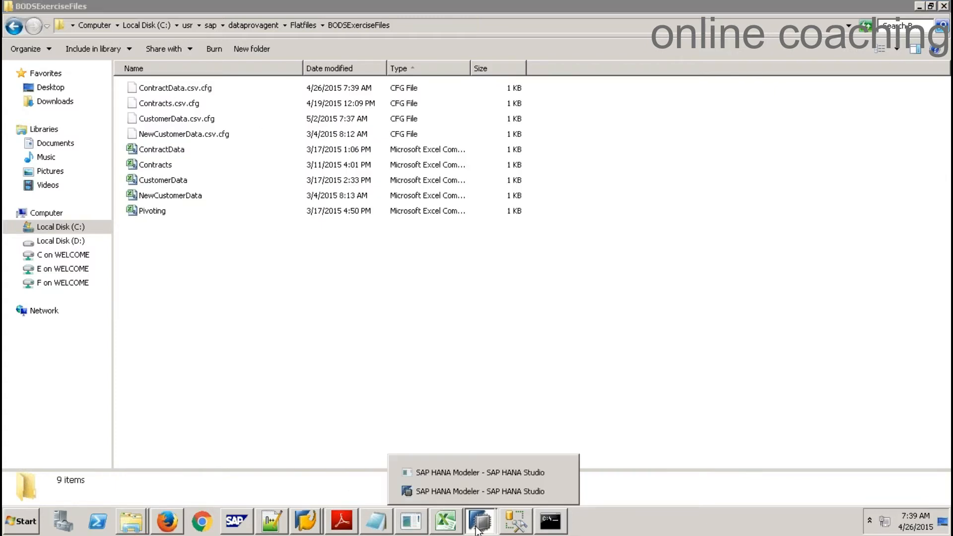
{"action": "left_click", "coordinate": [440, 479]}
{"action": "left_click", "coordinate": [470, 522]}
{"action": "left_click", "coordinate": [469, 490]}
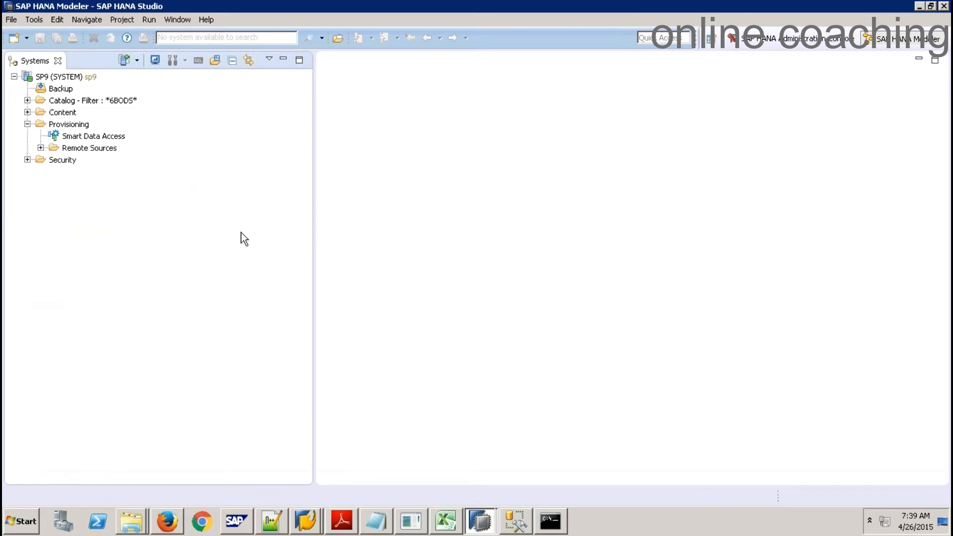
Create a new remote source under Remote Sources named REM_FILE using the FileAdapter adapter
{"action": "left_click", "coordinate": [83, 151]}
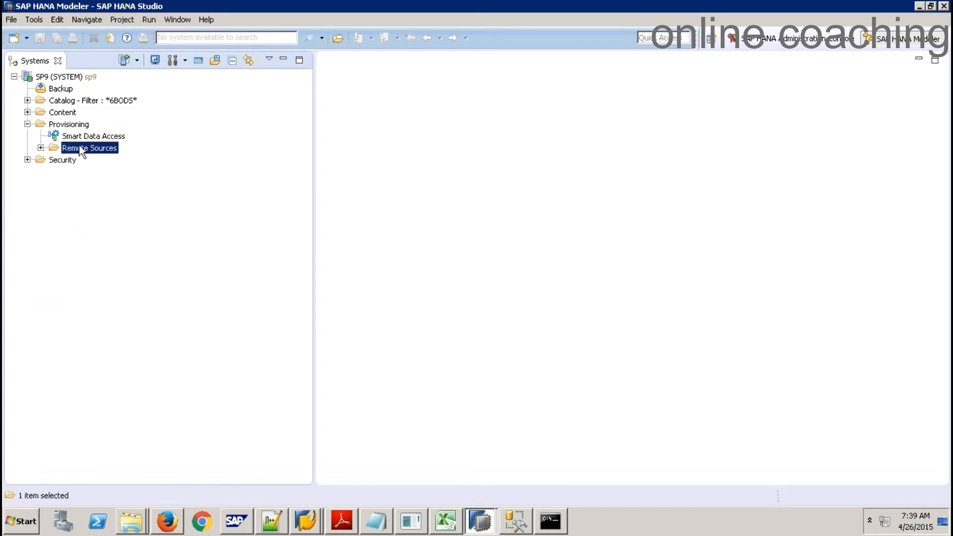
{"action": "right_click", "coordinate": [82, 151]}
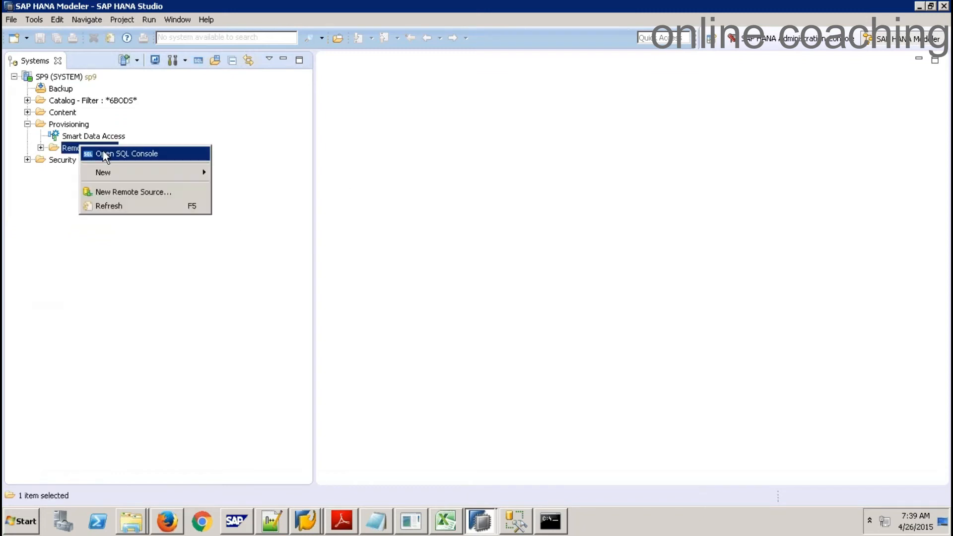
{"action": "left_click", "coordinate": [148, 192]}
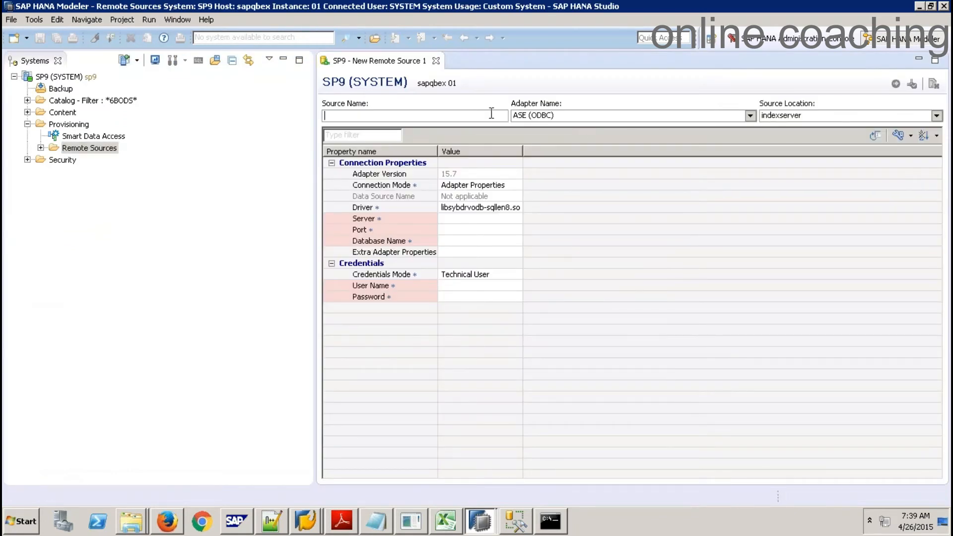
{"action": "type", "text": "REM_"}
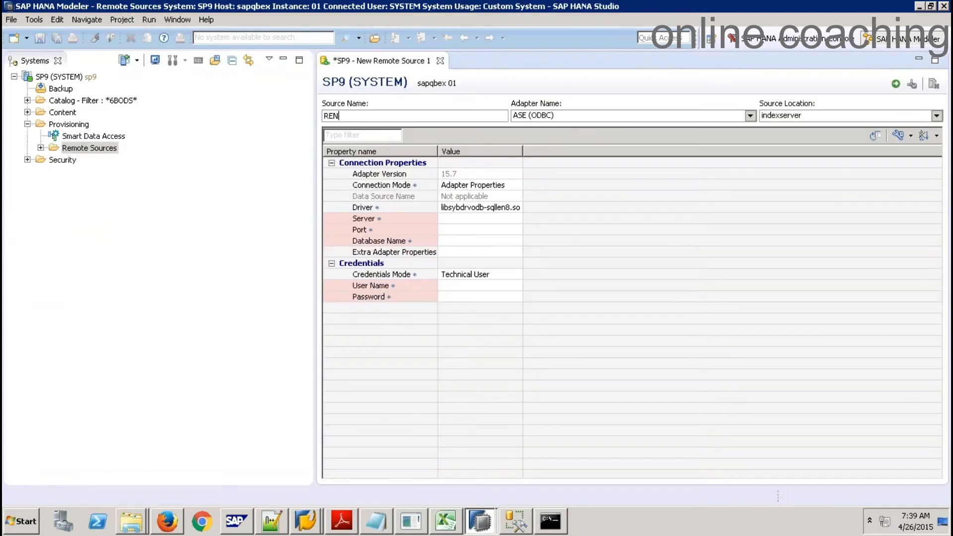
{"action": "type", "text": "FILE"}
{"action": "left_click", "coordinate": [574, 116]}
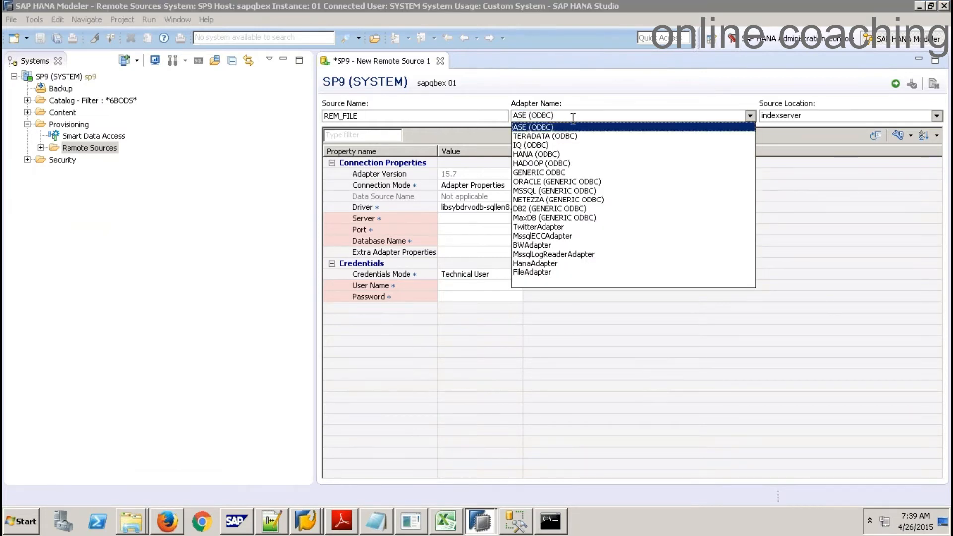
{"action": "left_click", "coordinate": [544, 275]}
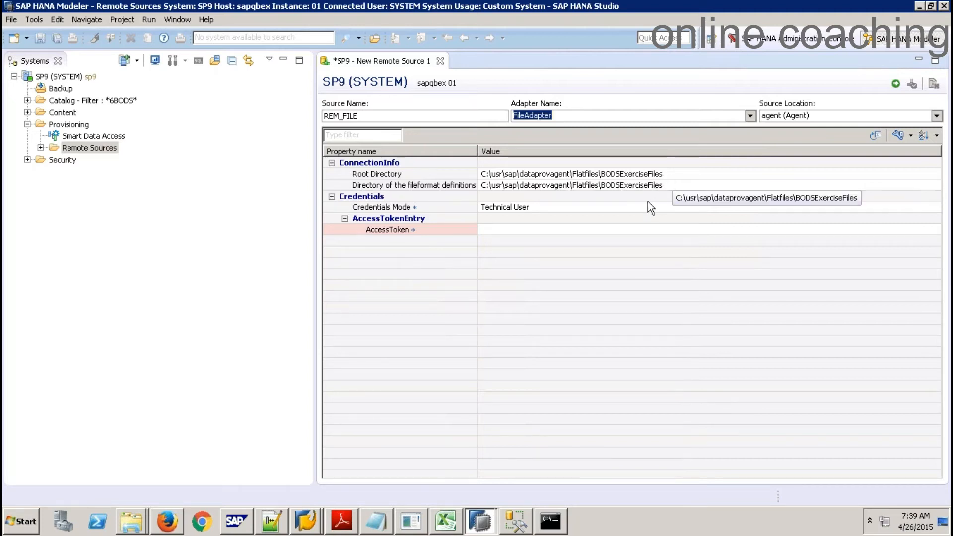
Copy the administrator's SID from the Command Prompt window
{"action": "left_click", "coordinate": [556, 228]}
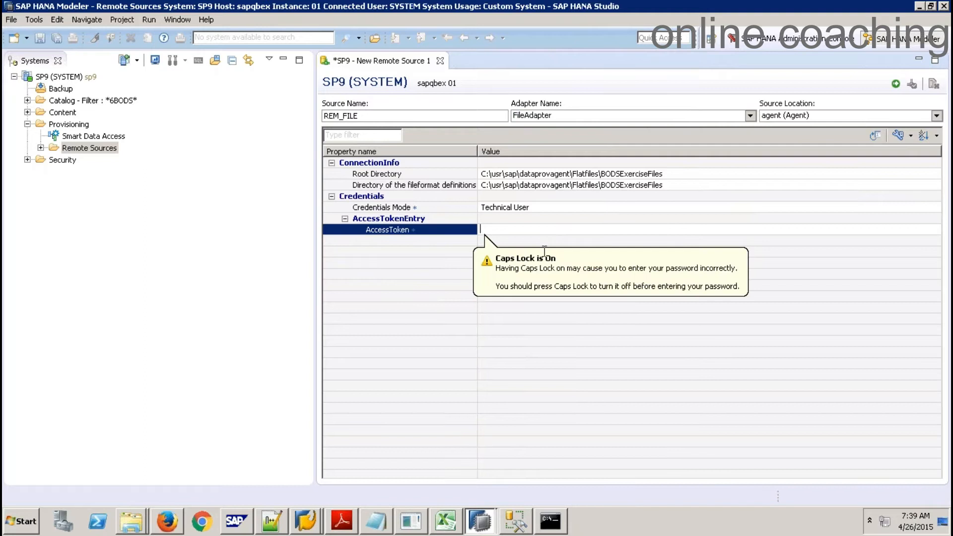
{"action": "left_click", "coordinate": [550, 522]}
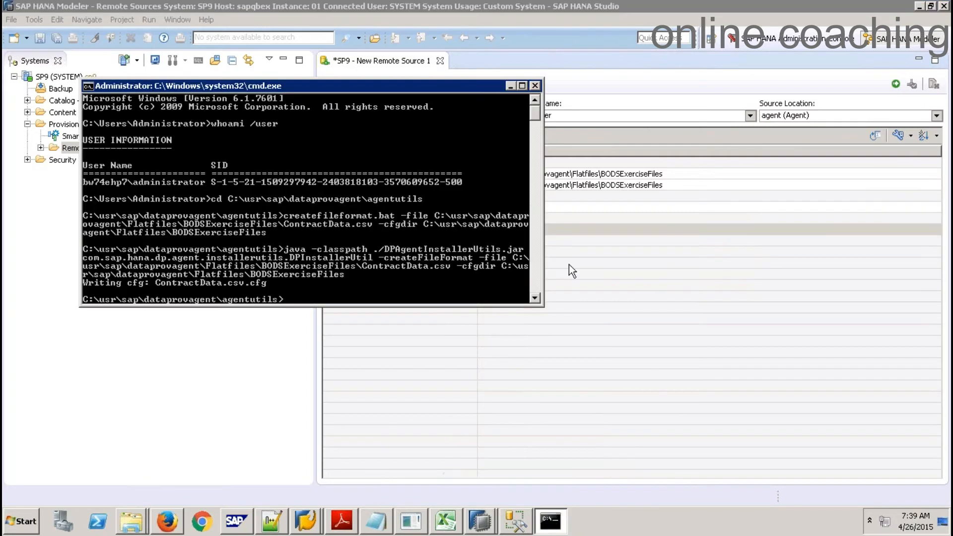
{"action": "right_click", "coordinate": [214, 181]}
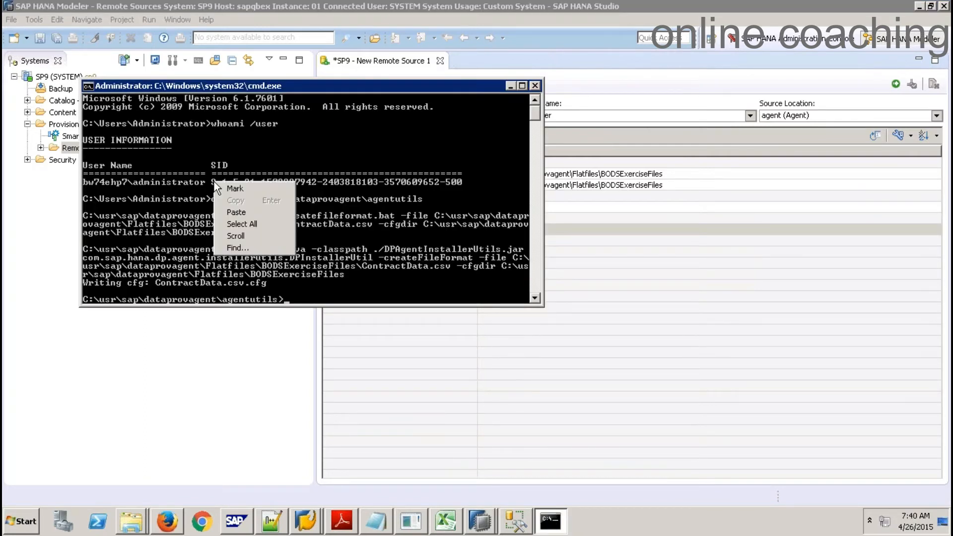
{"action": "left_click", "coordinate": [218, 186]}
{"action": "left_click_drag", "start_coordinate": [214, 180], "coordinate": [461, 180]}
{"action": "right_click", "coordinate": [437, 86]}
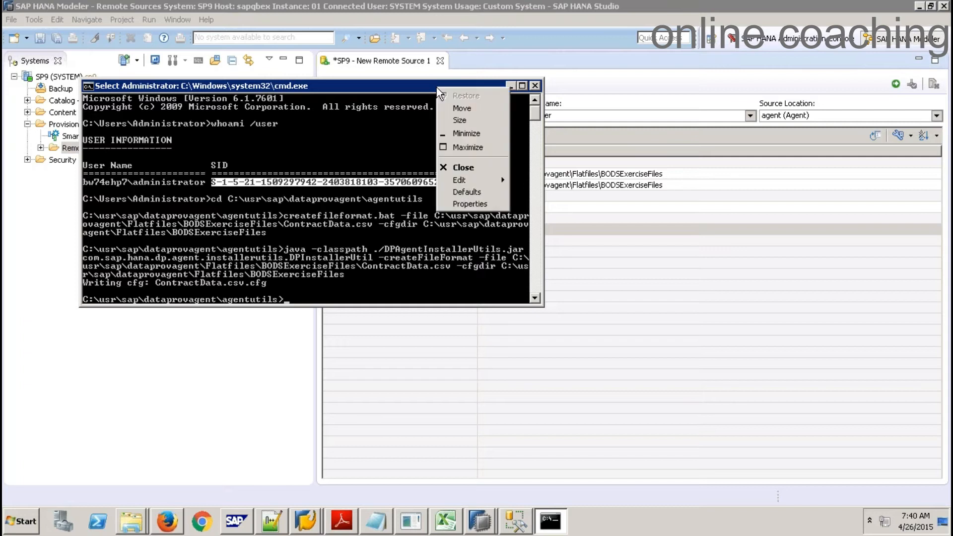
{"action": "mouse_move", "coordinate": [490, 178]}
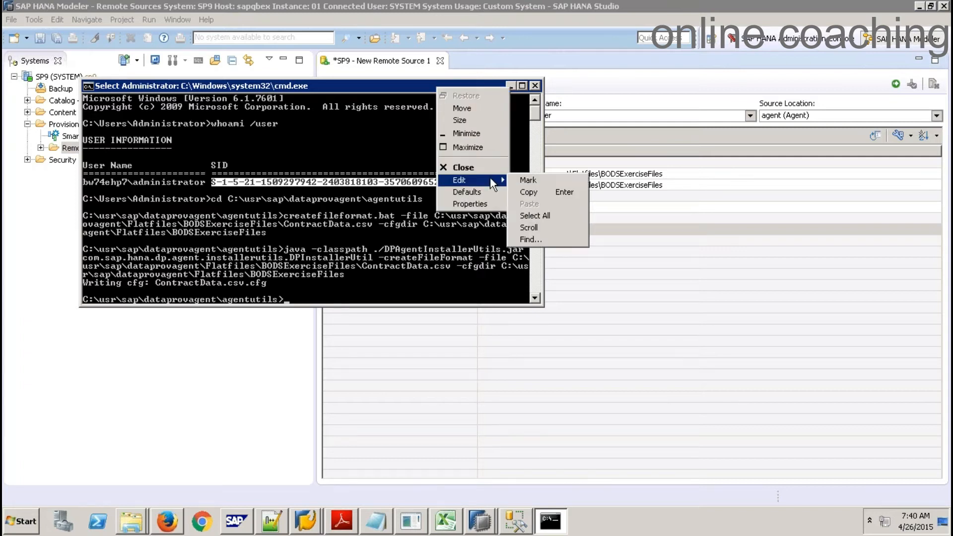
{"action": "left_click", "coordinate": [535, 195]}
Paste the SID into REM_FILE's AccessToken and save the remote source
{"action": "left_click", "coordinate": [568, 228]}
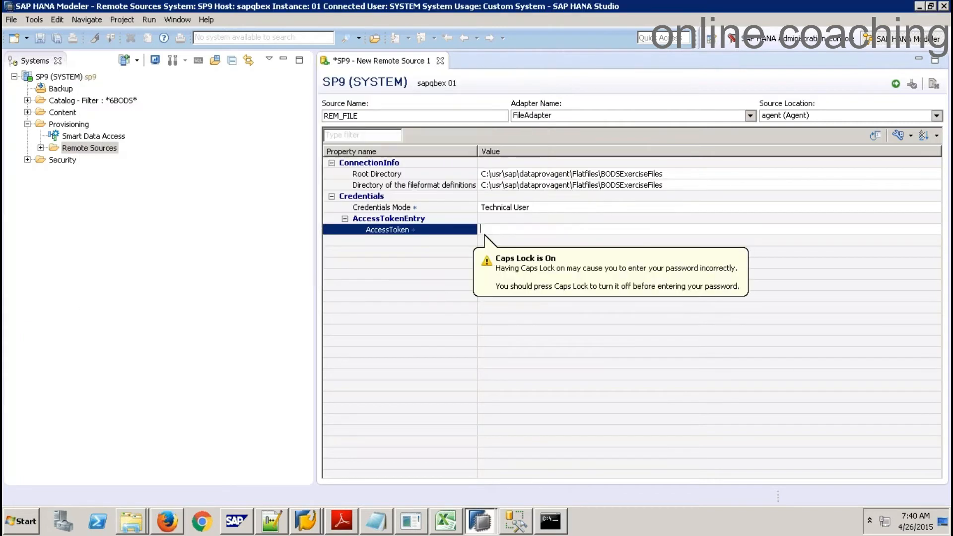
{"action": "key", "text": "ctrl+v"}
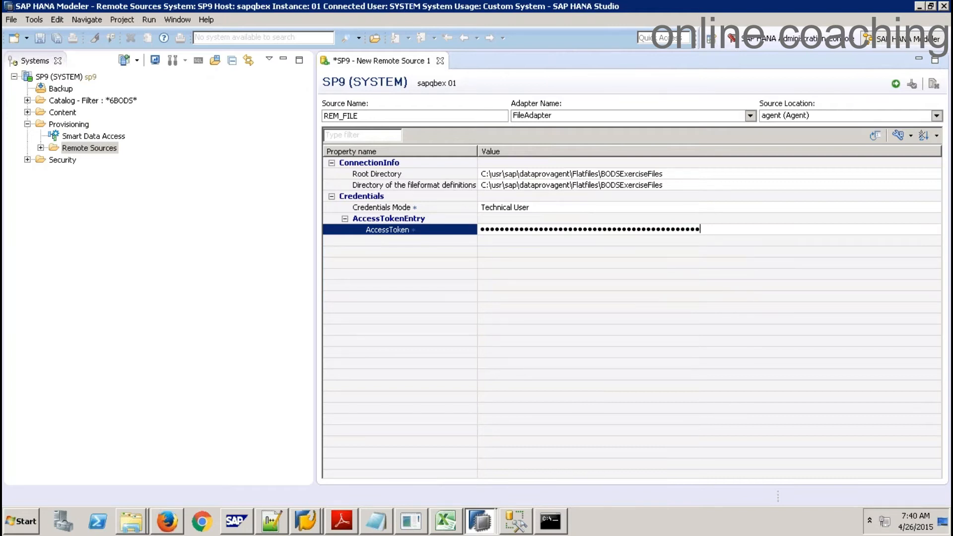
{"action": "key", "text": "Return"}
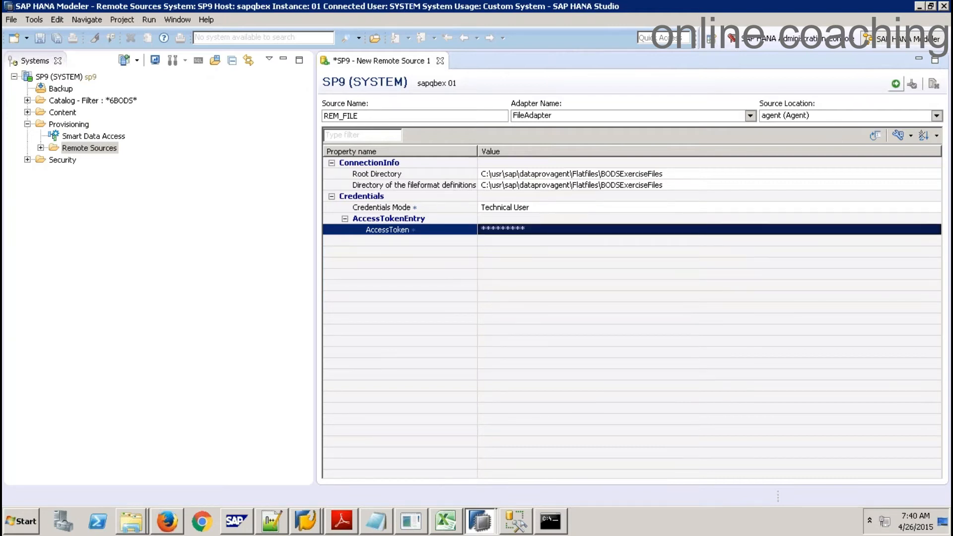
{"action": "left_click", "coordinate": [896, 83]}
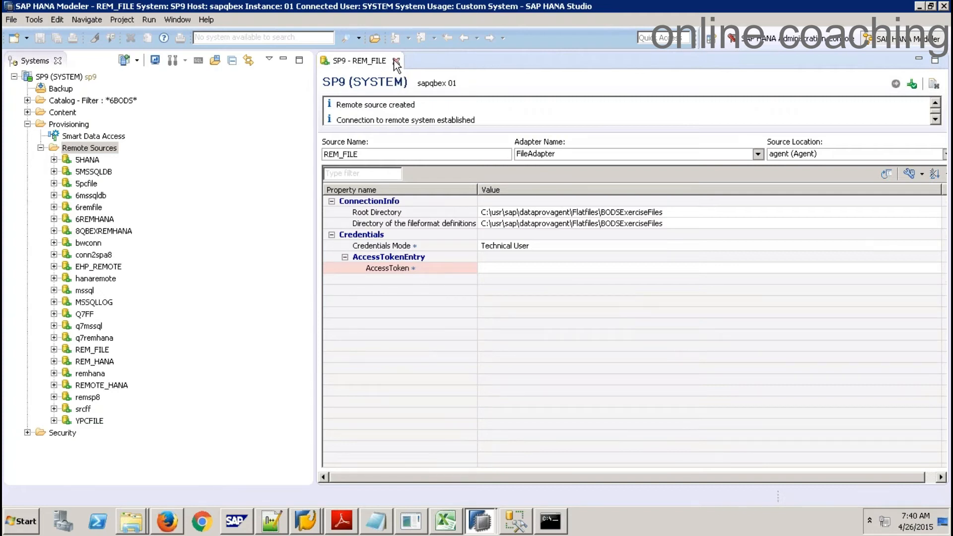
Close the REM_FILE editor, expand REM_FILE's file list, and select ContractData.csv
{"action": "left_click", "coordinate": [395, 61]}
{"action": "left_click", "coordinate": [54, 349]}
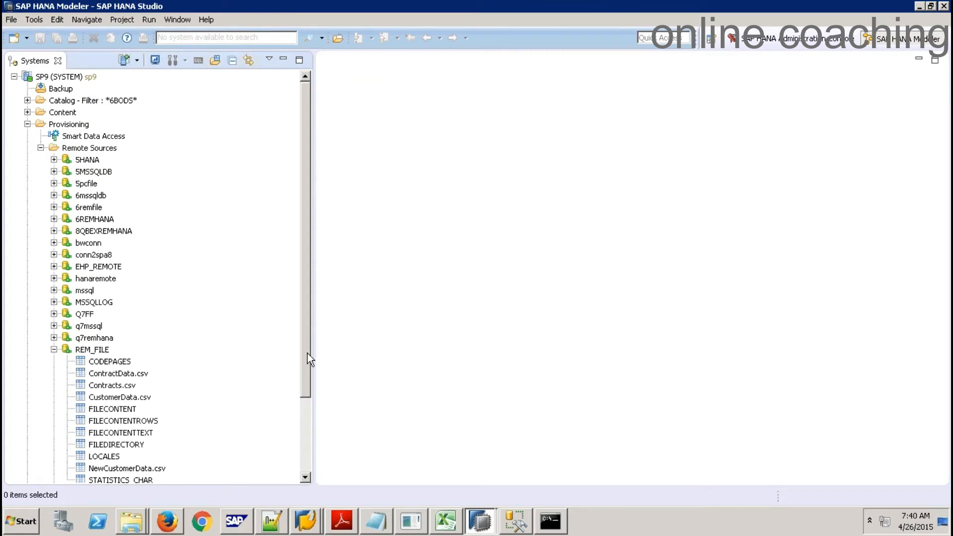
{"action": "left_click_drag", "start_coordinate": [308, 353], "coordinate": [312, 415]}
{"action": "left_click", "coordinate": [129, 281]}
{"action": "left_click", "coordinate": [115, 292]}
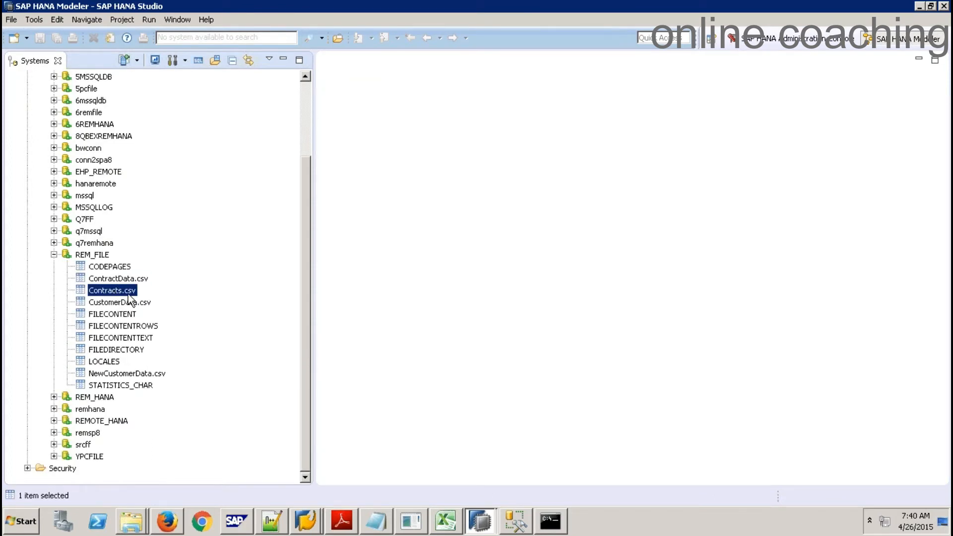
{"action": "left_click", "coordinate": [132, 281]}
{"action": "right_click", "coordinate": [132, 284]}
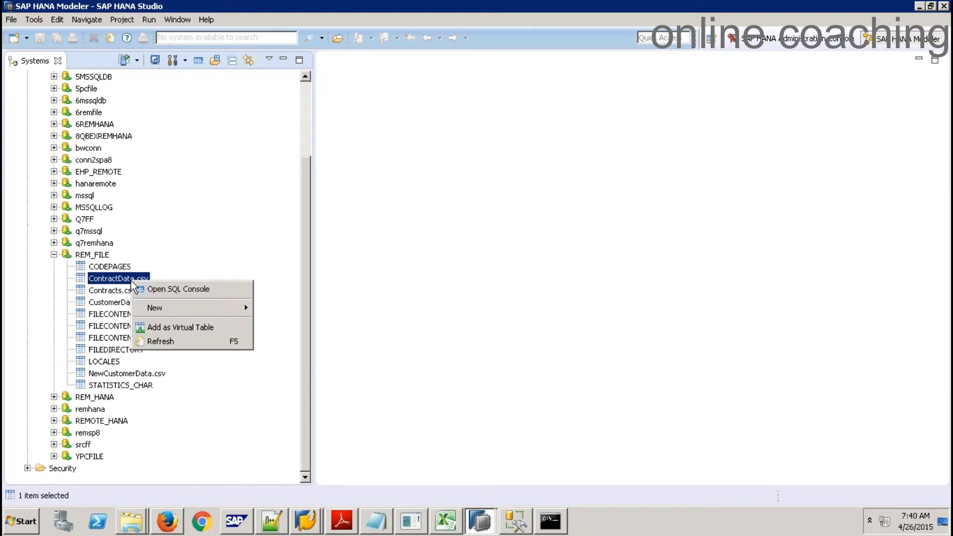
Add ContractData.csv as virtual table VT_CONTRACT in schema 9QBEXBODS and confirm its creation
{"action": "left_click", "coordinate": [187, 326]}
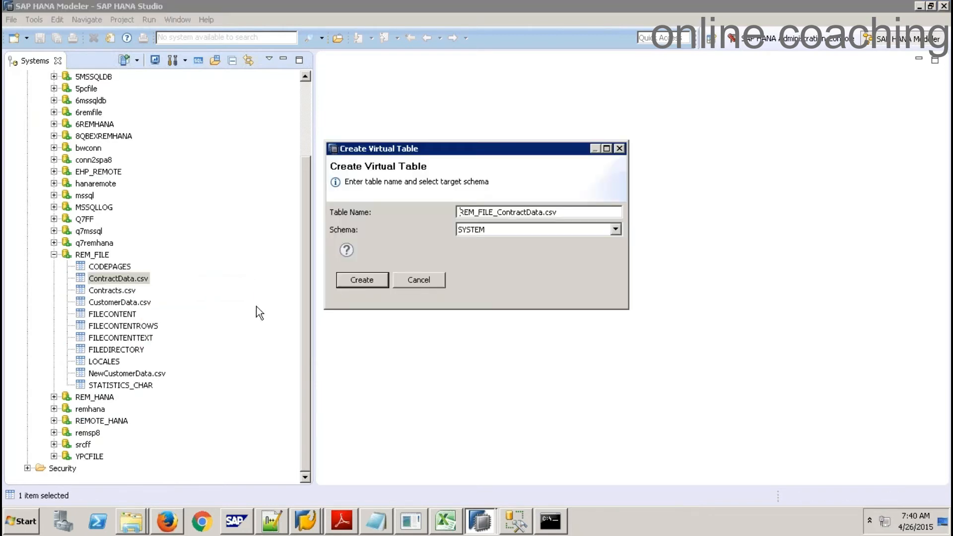
{"action": "double_click", "coordinate": [568, 212]}
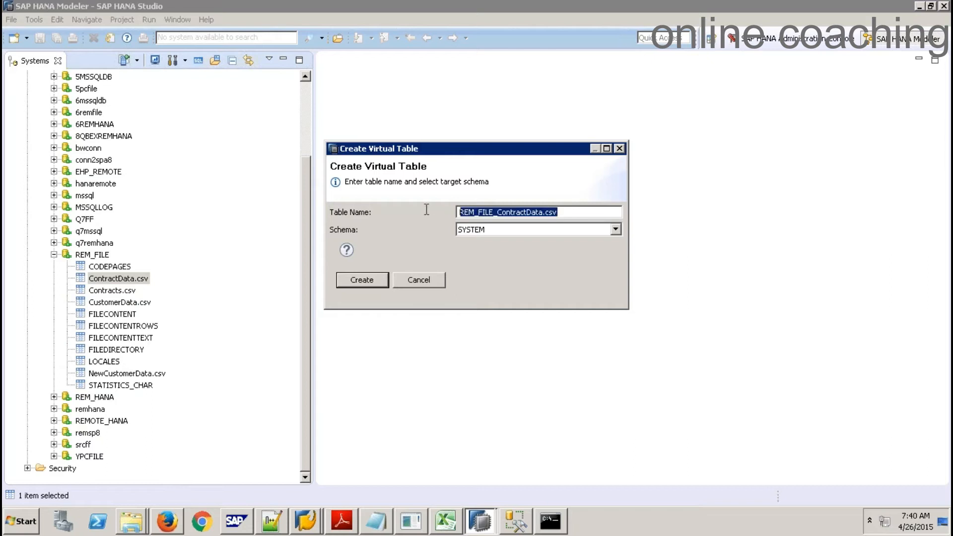
{"action": "type", "text": "VT_CONTRACT"}
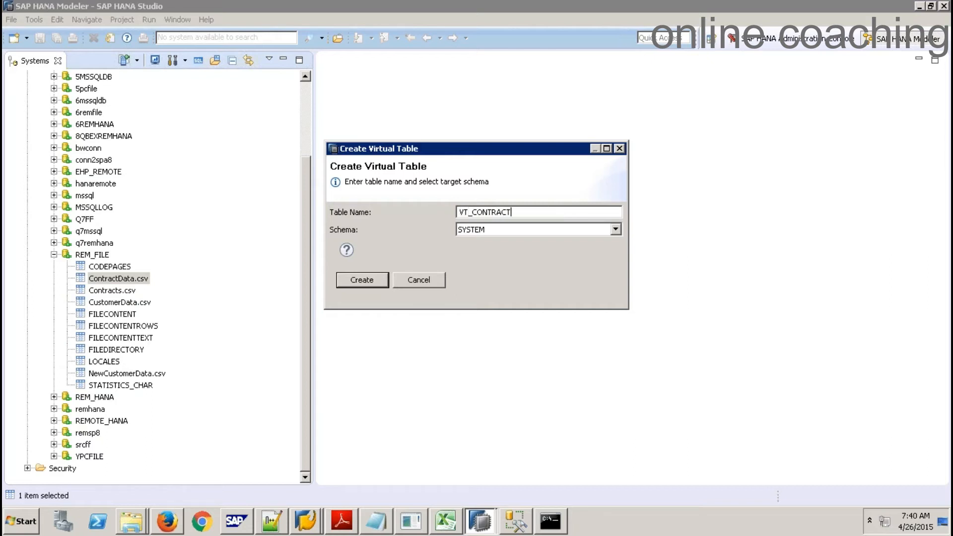
{"action": "left_click", "coordinate": [528, 231]}
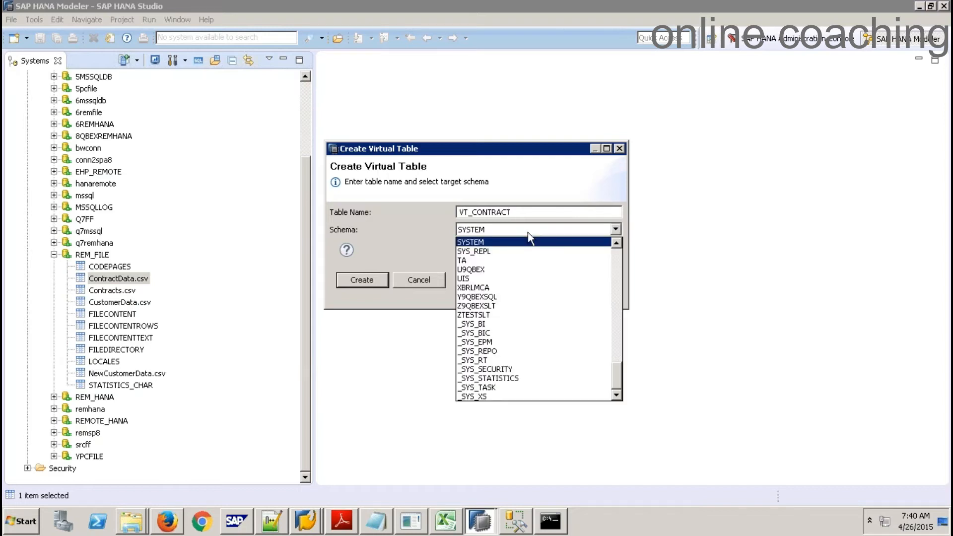
{"action": "key", "text": "9"}
{"action": "left_click", "coordinate": [500, 251]}
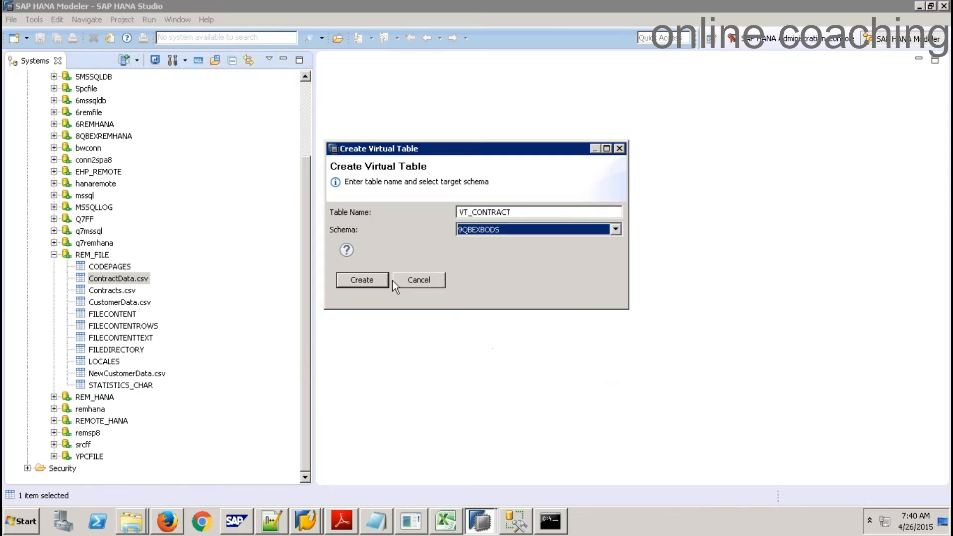
{"action": "left_click", "coordinate": [366, 280]}
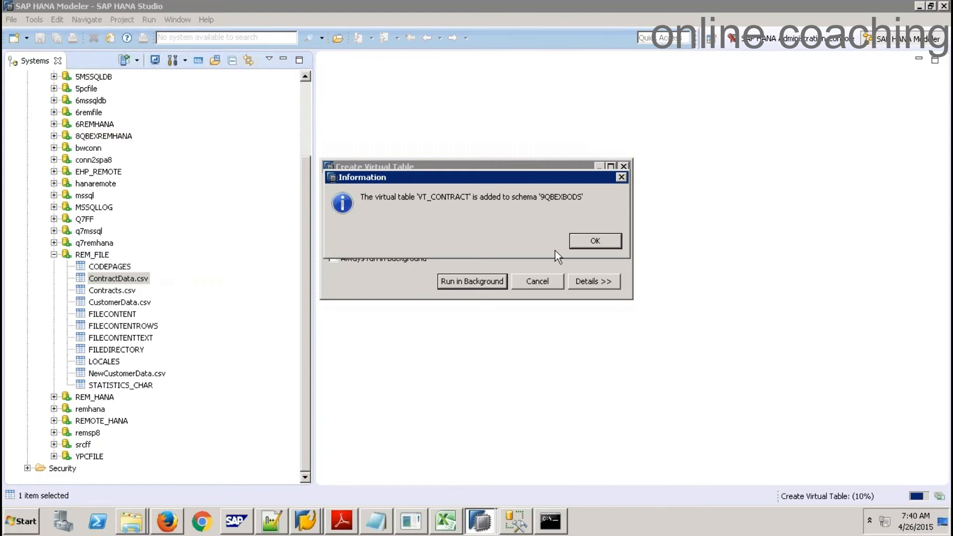
{"action": "left_click", "coordinate": [584, 243]}
{"action": "left_click", "coordinate": [309, 120]}
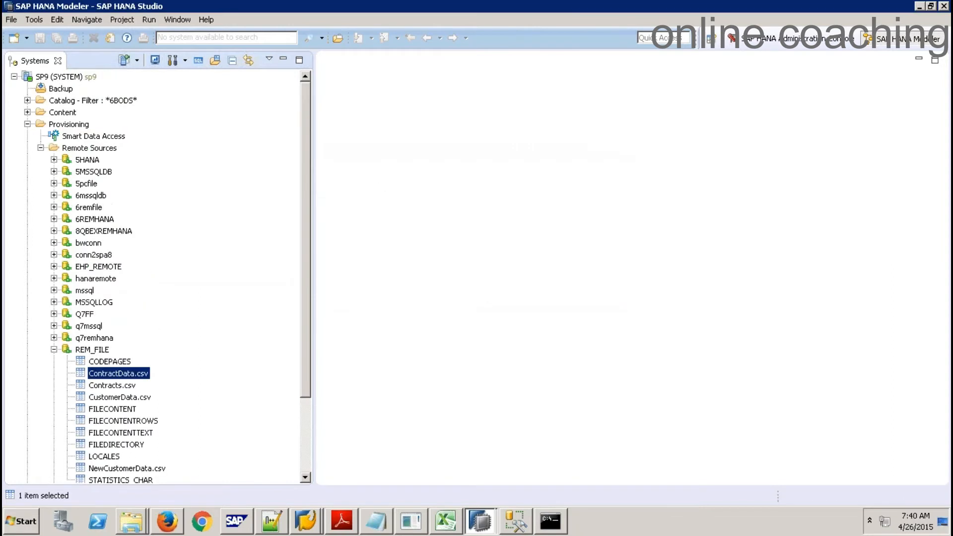
Filter the Catalog to 9QBEXBODS and expand that schema's Tables folder to show VT_CONTRACT
{"action": "right_click", "coordinate": [81, 100]}
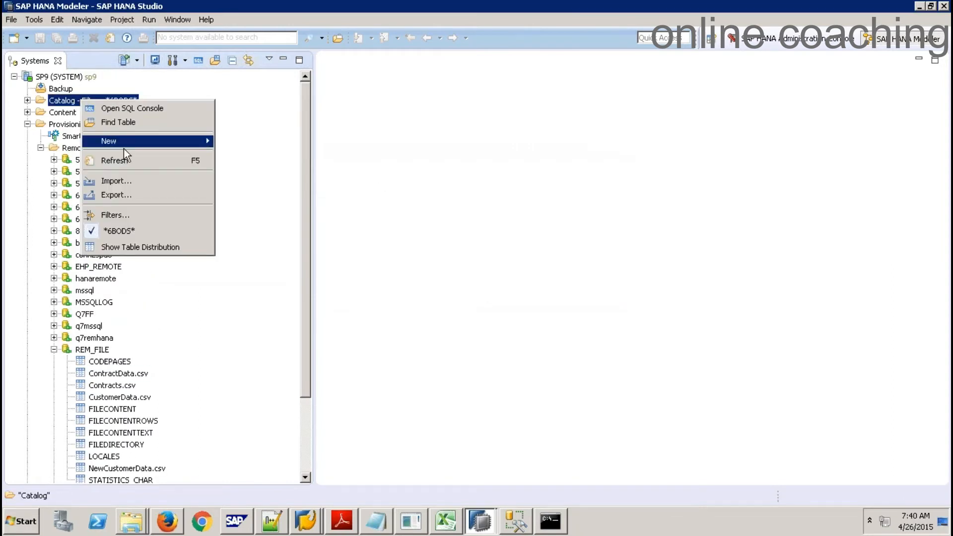
{"action": "left_click", "coordinate": [138, 213]}
{"action": "type", "text": "9QBEXBODS"}
{"action": "key", "text": "Return"}
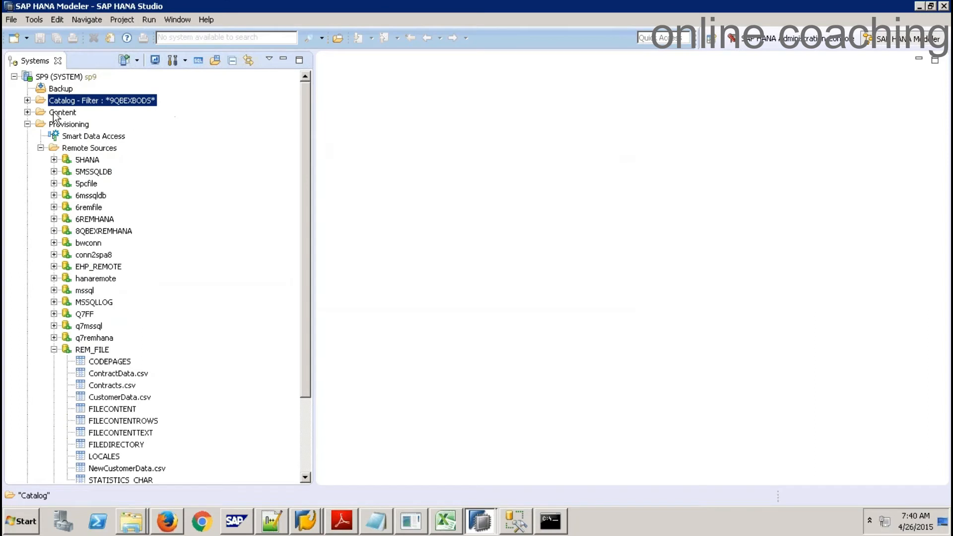
{"action": "left_click", "coordinate": [27, 100]}
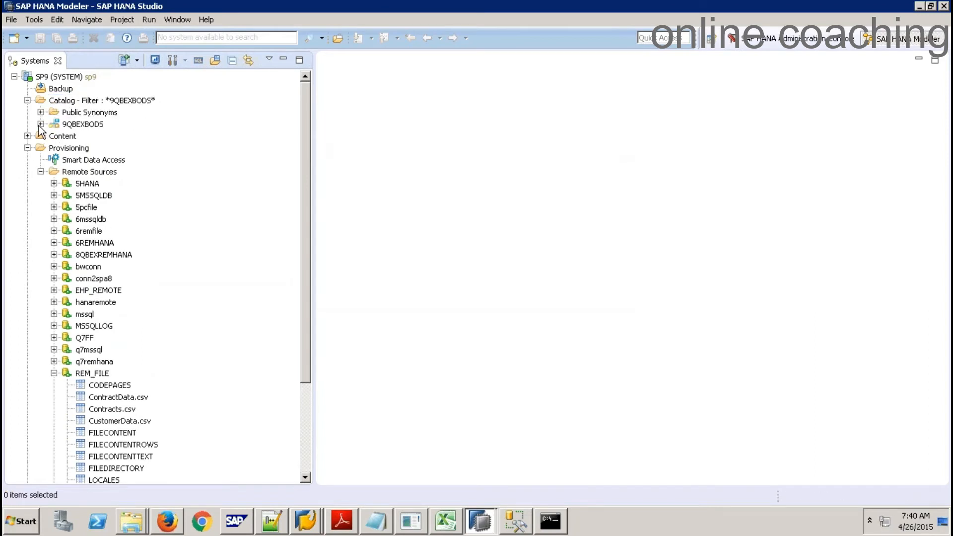
{"action": "left_click", "coordinate": [41, 124]}
{"action": "left_click", "coordinate": [54, 231]}
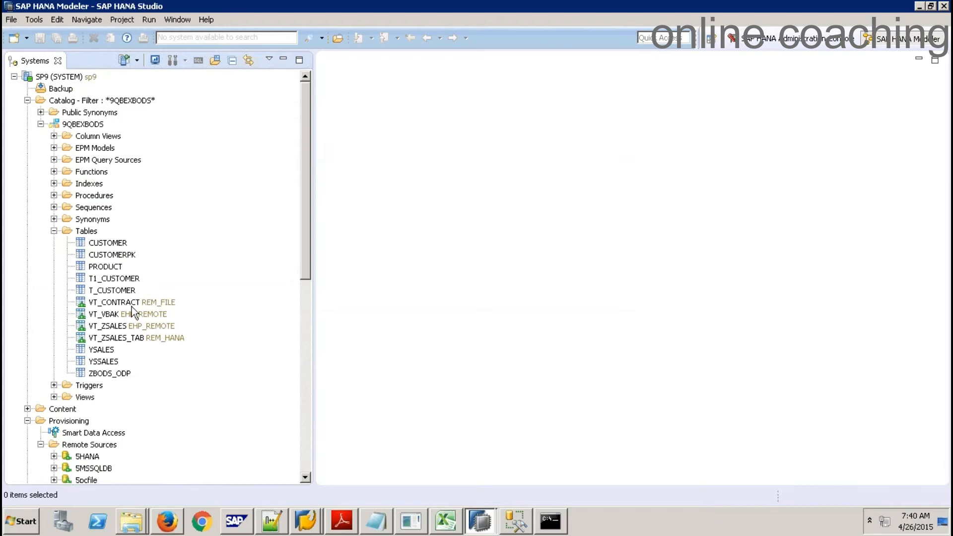
Open a full-width data preview of VT_CONTRACT and scroll across its five raw-data rows
{"action": "right_click", "coordinate": [131, 304]}
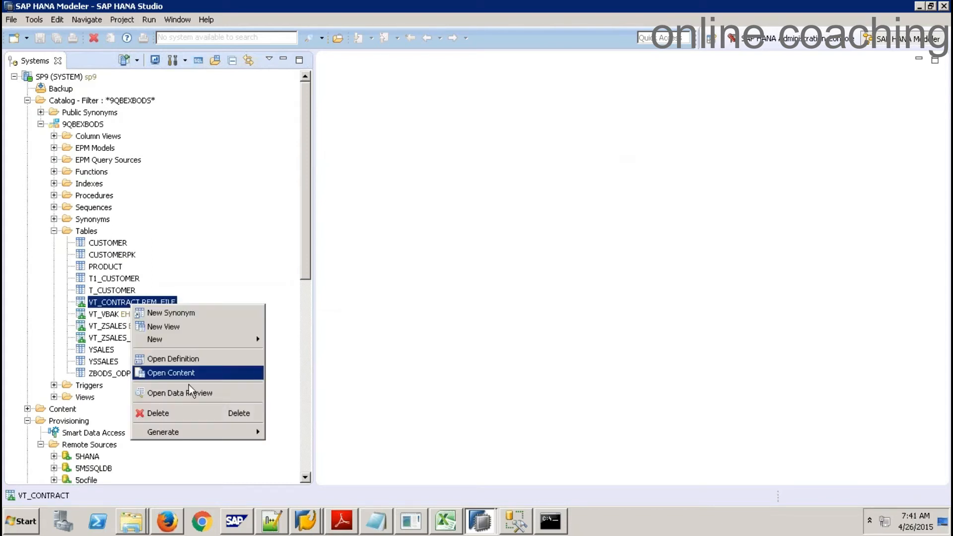
{"action": "left_click", "coordinate": [203, 395]}
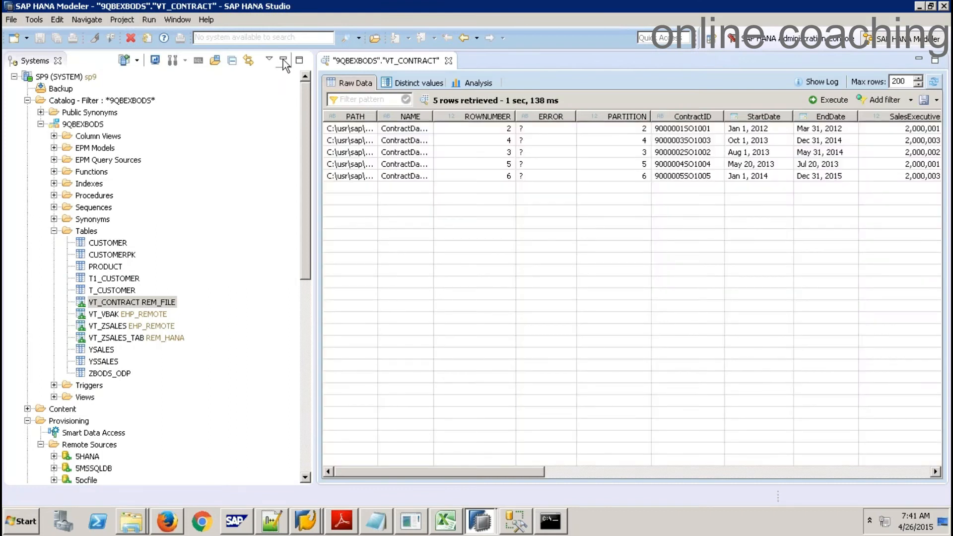
{"action": "left_click", "coordinate": [283, 59]}
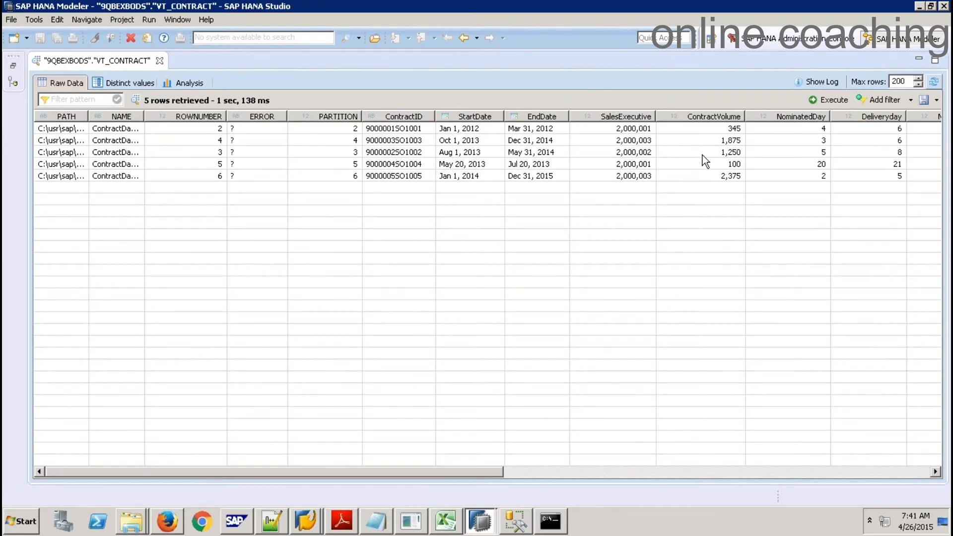
{"action": "left_click", "coordinate": [627, 470]}
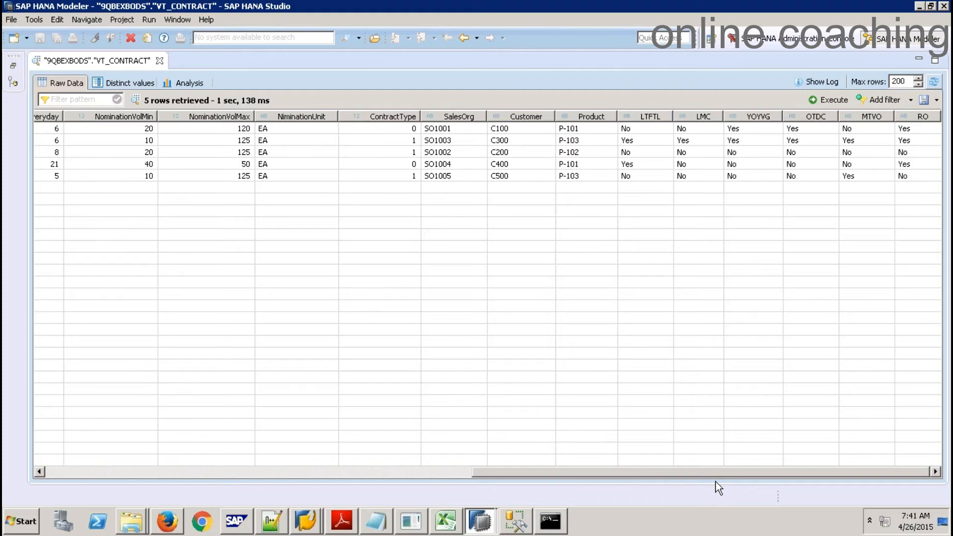
{"action": "left_click", "coordinate": [381, 469]}
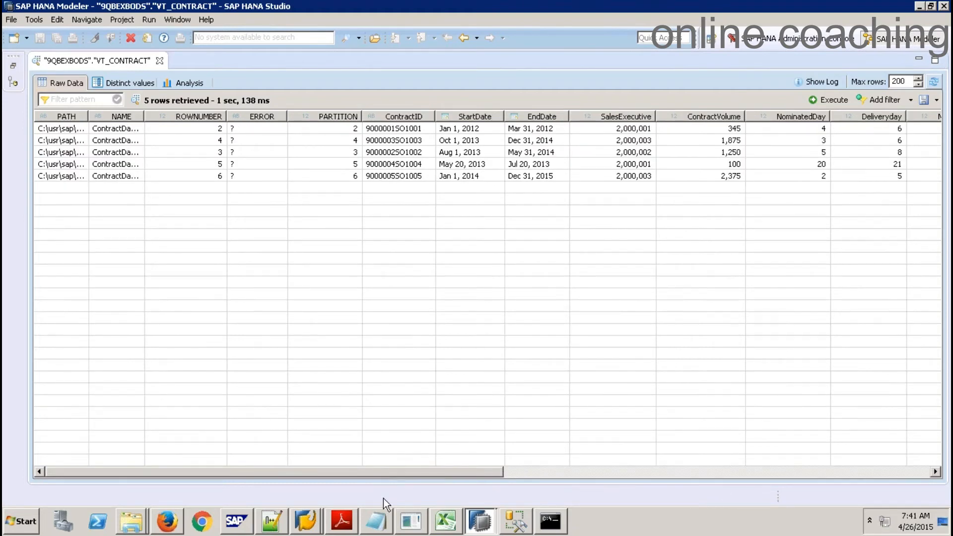
Remove an accidental paste and duplicate the Case 2 heading with its dashed underline
{"action": "left_click", "coordinate": [379, 522]}
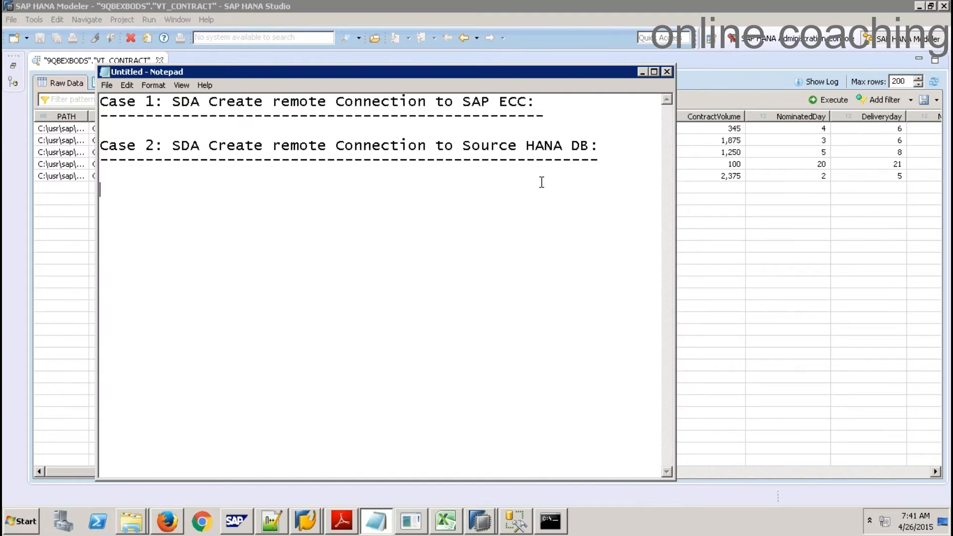
{"action": "key", "text": "ctrl+v"}
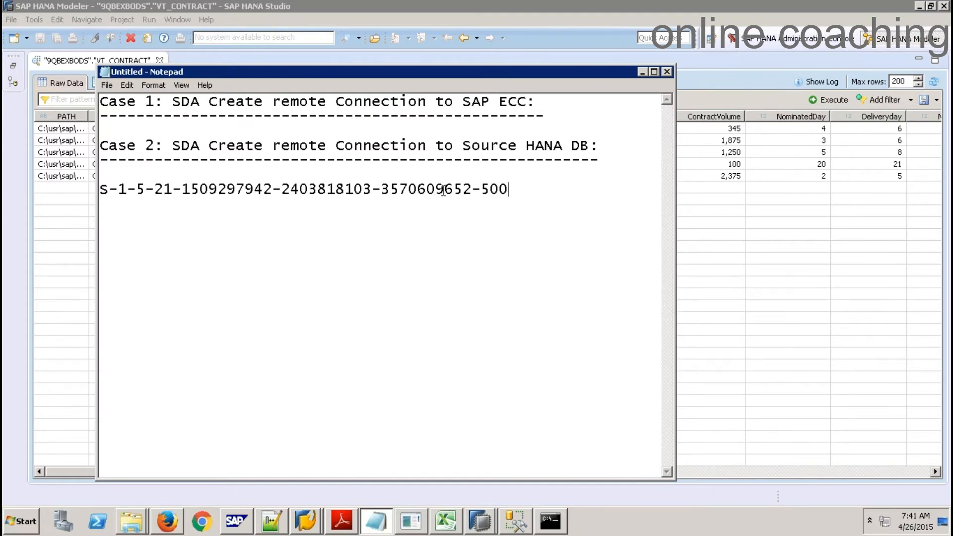
{"action": "key", "text": "shift+Home"}
{"action": "key", "text": "BackSpace"}
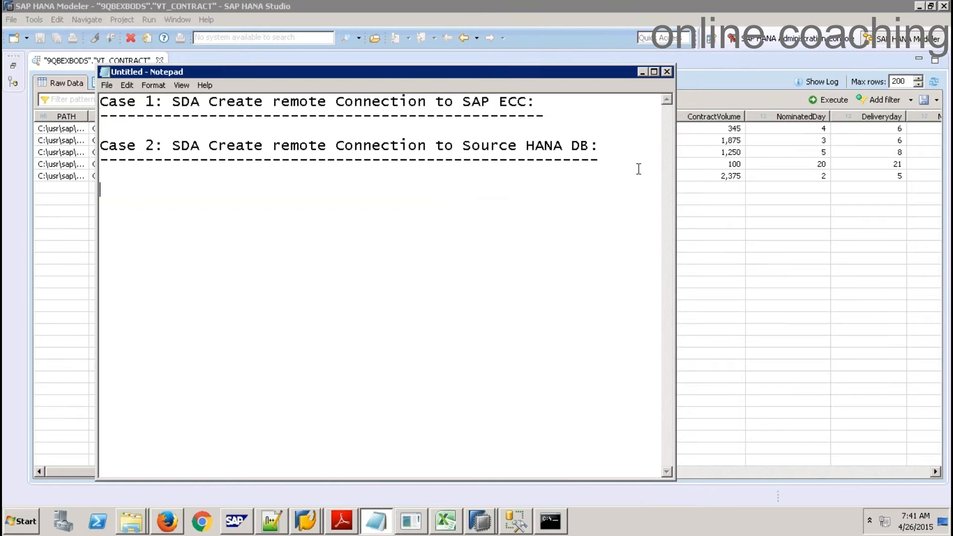
{"action": "left_click_drag", "start_coordinate": [625, 159], "coordinate": [78, 146]}
{"action": "key", "text": "ctrl+c"}
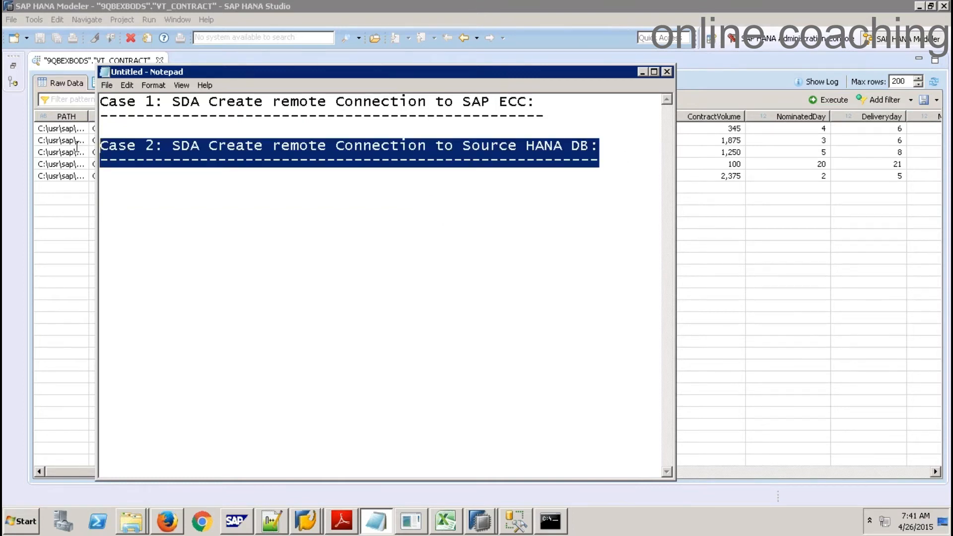
{"action": "left_click", "coordinate": [613, 170]}
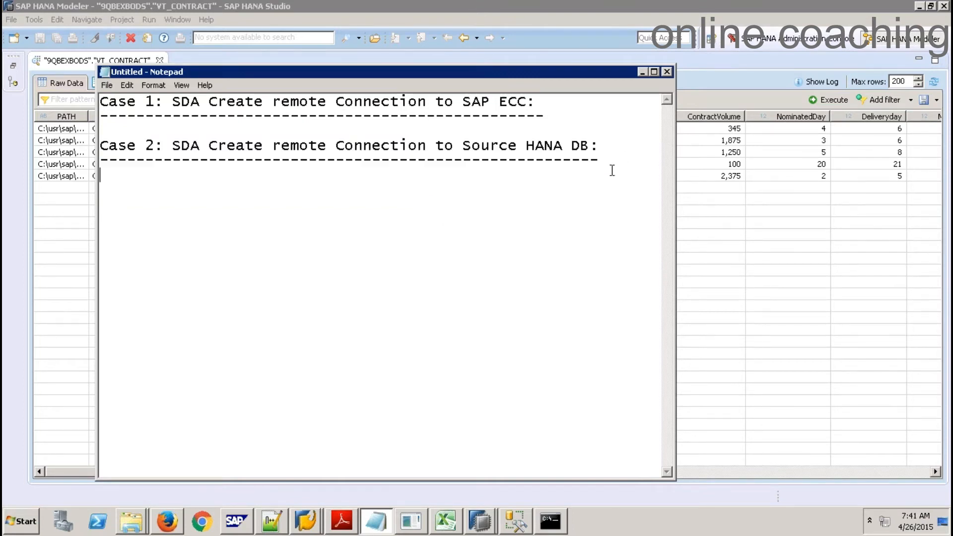
{"action": "key", "text": "Return"}
{"action": "key", "text": "ctrl+v"}
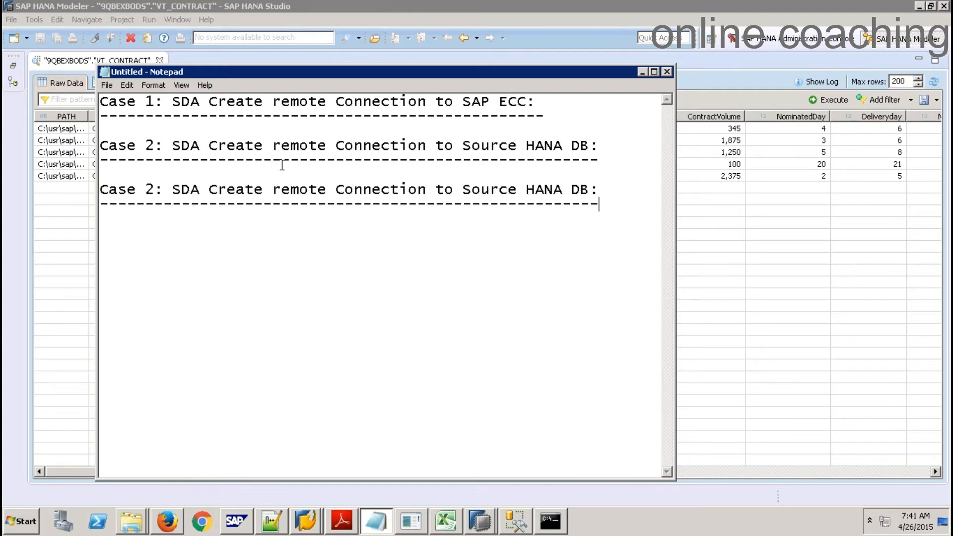
Turn the copy into a Case 3 heading, replacing 'Source HANA DB' with 'non sap db'
{"action": "left_click", "coordinate": [154, 190]}
{"action": "key", "text": "BackSpace"}
{"action": "type", "text": "3"}
{"action": "double_click", "coordinate": [194, 190]}
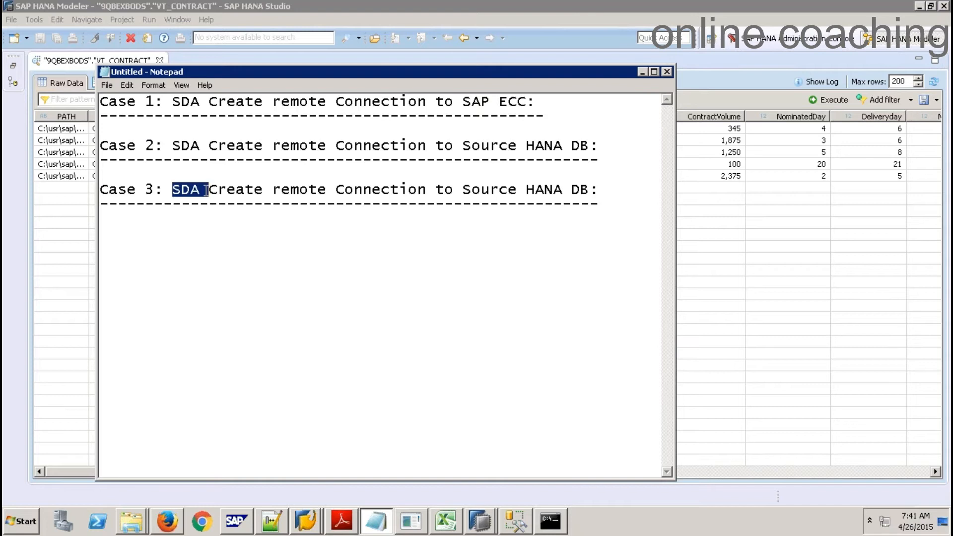
{"action": "left_click", "coordinate": [464, 191]}
{"action": "left_click_drag", "start_coordinate": [518, 191], "coordinate": [590, 190]}
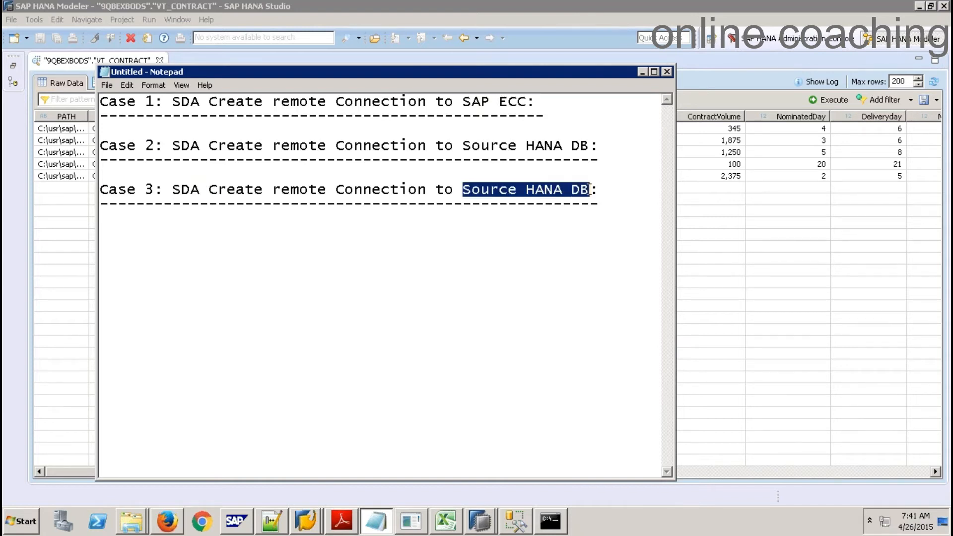
{"action": "type", "text": "non sap"}
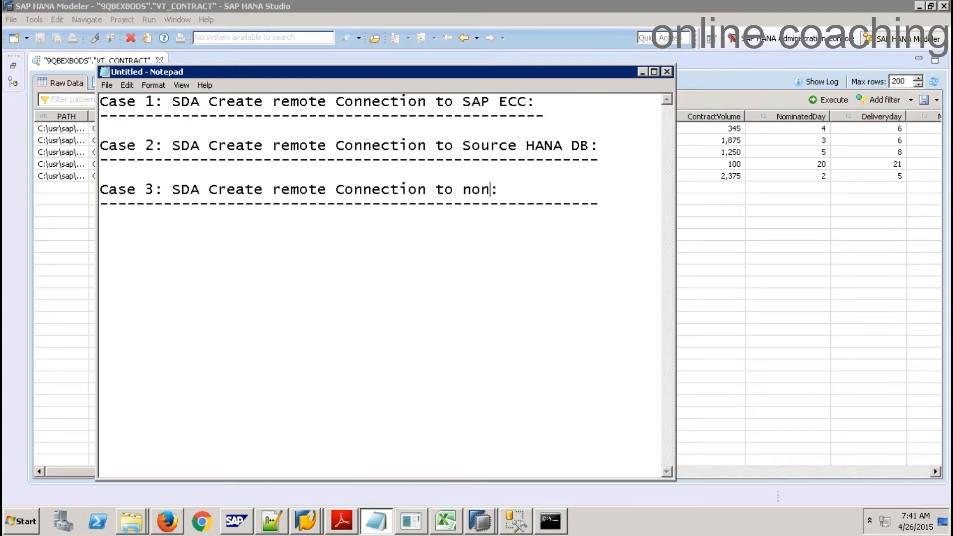
{"action": "type", "text": " d"}
{"action": "key", "text": "BackSpace"}
{"action": "type", "text": "db"}
{"action": "key", "text": "BackSpace"}
{"action": "key", "text": "BackSpace"}
{"action": "type", "text": "db"}
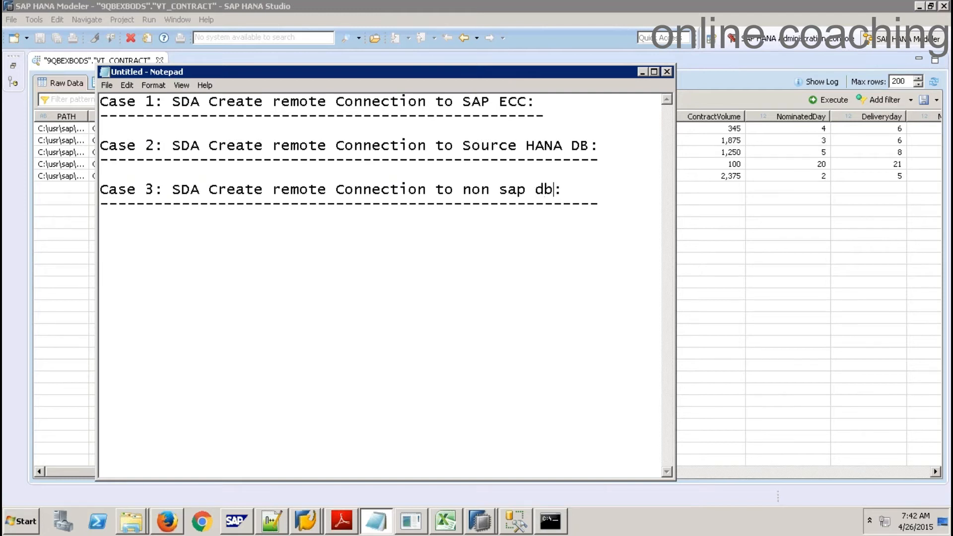
Add another heading copy below, replacing 'Source HANA DB' with 'Flat file'
{"action": "key", "text": "Down"}
{"action": "key", "text": "End"}
{"action": "key", "text": "Return"}
{"action": "key", "text": "Return"}
{"action": "type", "text": "Case 2: SDA Create remote Connection to Source HANA DB: -------------------------------------------------------"}
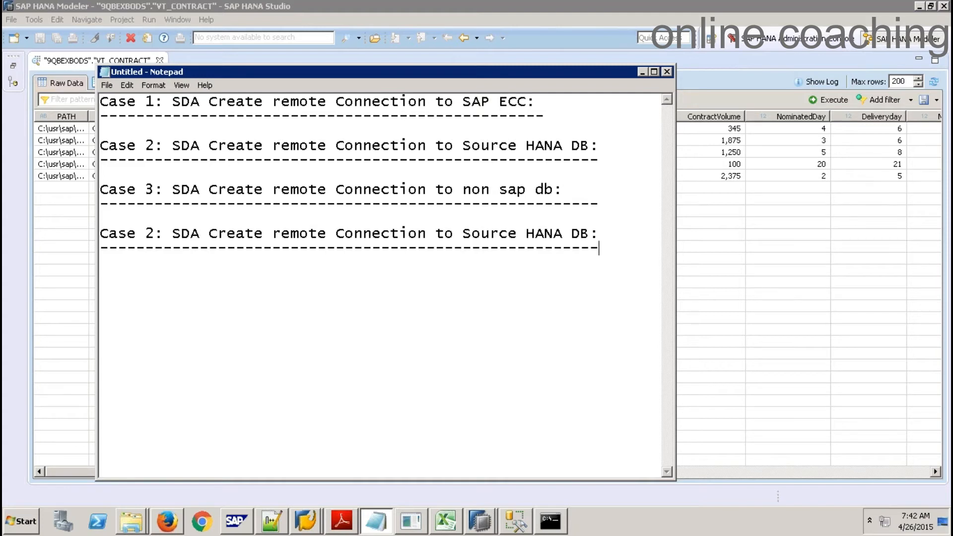
{"action": "left_click_drag", "start_coordinate": [591, 233], "coordinate": [462, 234]}
{"action": "type", "text": "Flat fil"}
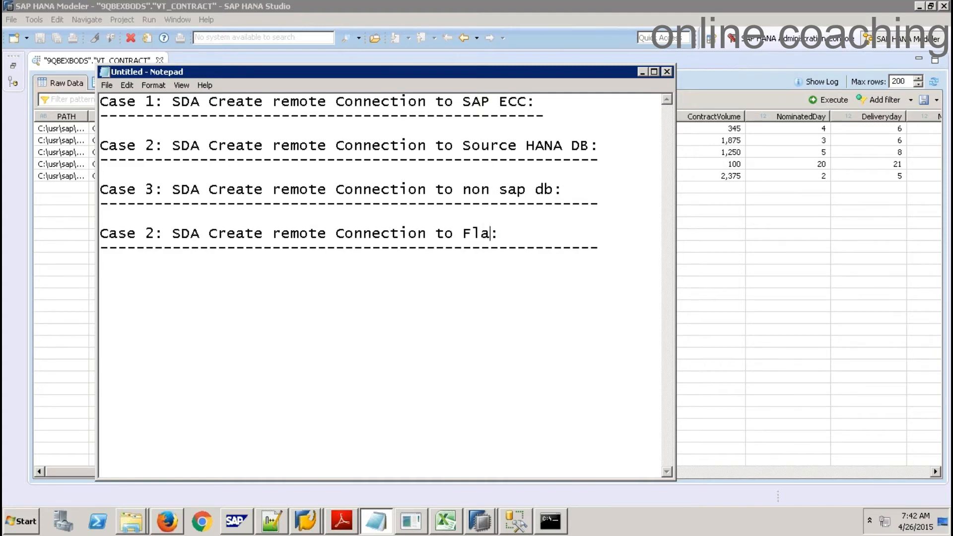
{"action": "type", "text": "e"}
{"action": "left_click", "coordinate": [494, 287]}
Type the heading '-- Smart Data Quality and Integration [SMQI]' with a dashed underline
{"action": "key", "text": "Return"}
{"action": "type", "text": "-- Smart Dtaa"}
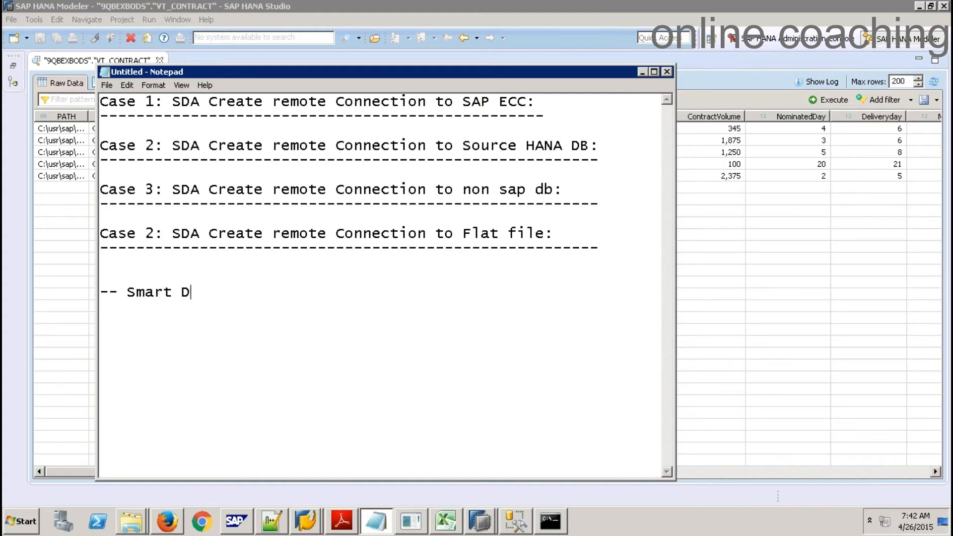
{"action": "key", "text": "BackSpace"}
{"action": "key", "text": "BackSpace"}
{"action": "key", "text": "BackSpace"}
{"action": "key", "text": "BackSpace"}
{"action": "type", "text": "Data Quality "}
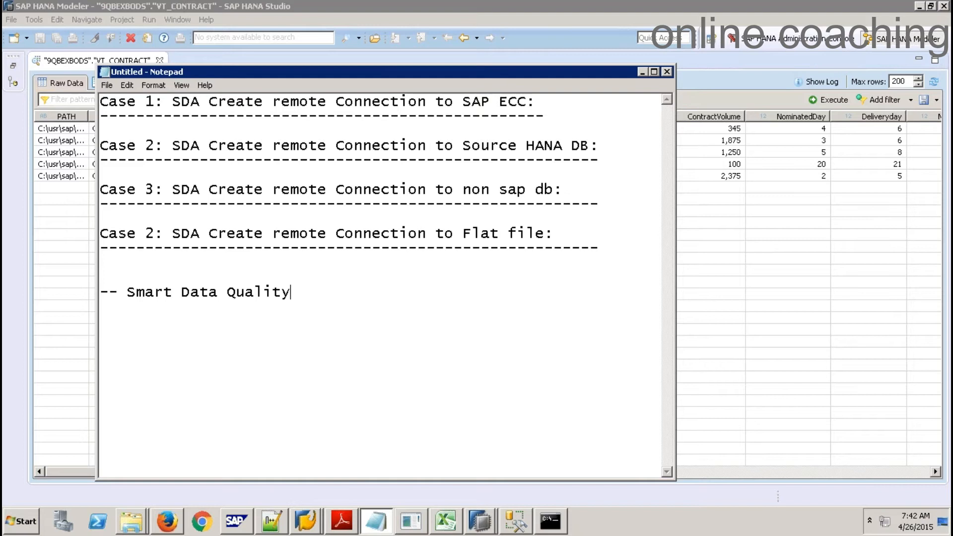
{"action": "type", "text": "and Integratio"}
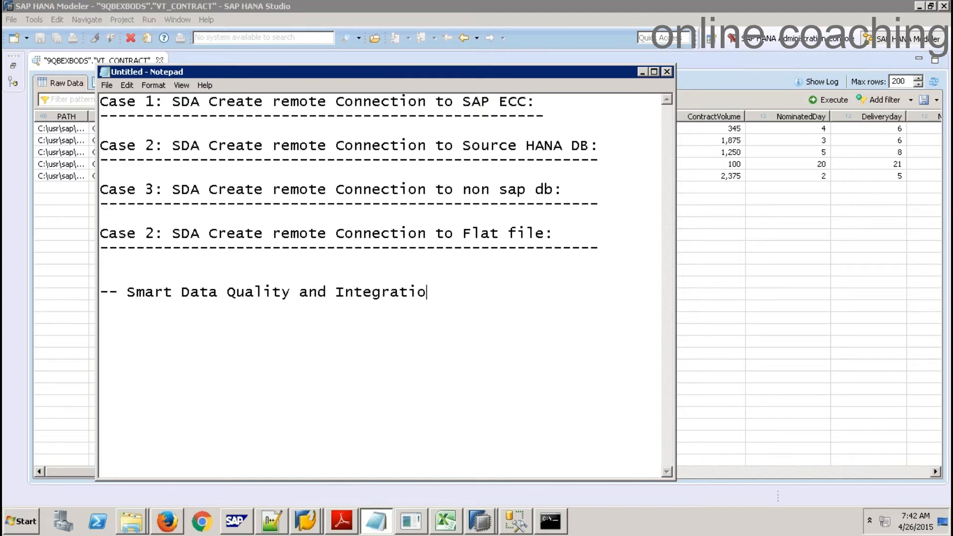
{"action": "type", "text": "n [SMQI]"}
{"action": "key", "text": "Return"}
{"action": "type", "text": "--------------------------------------------"}
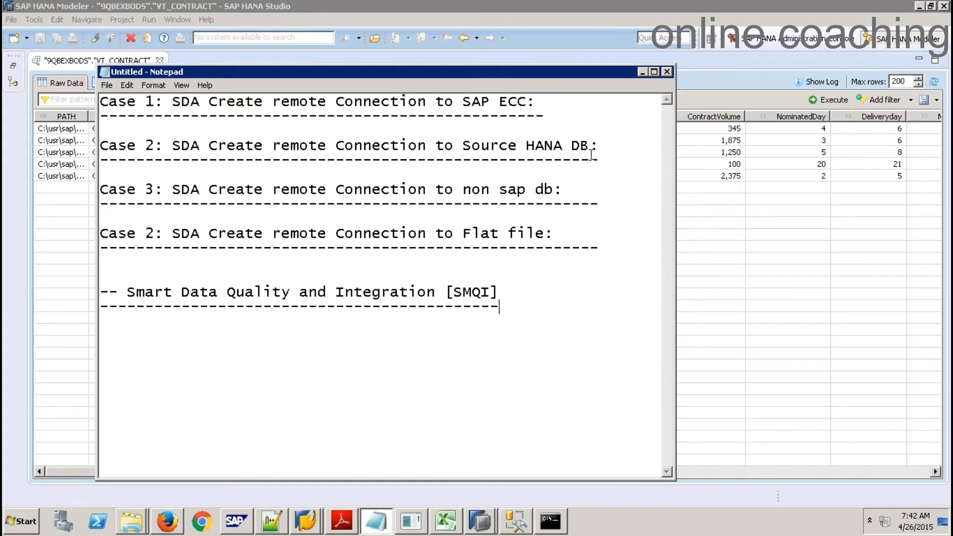
List '- SP9' and '- EIM [Enterprise Information Management] - BODS' under the SMQI heading
{"action": "left_click_drag", "start_coordinate": [590, 148], "coordinate": [530, 145]}
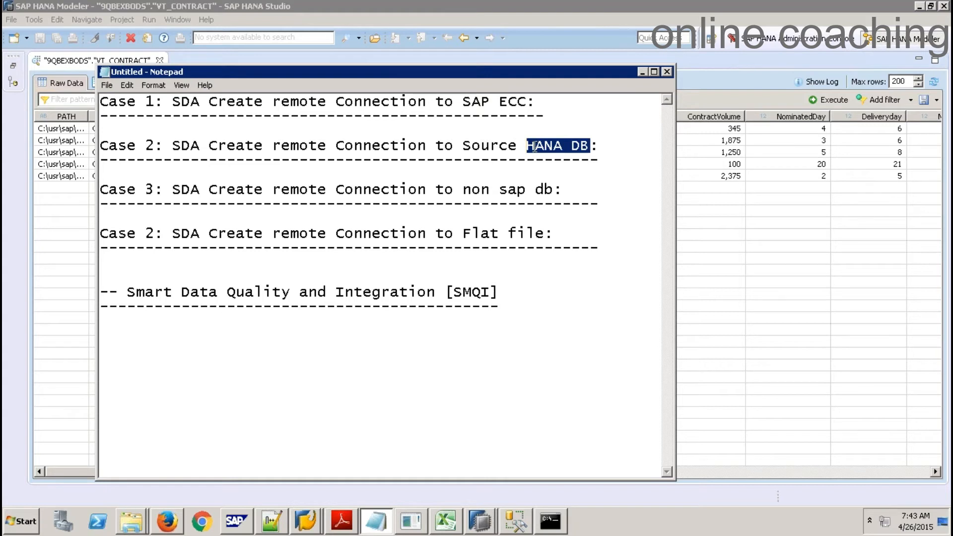
{"action": "left_click", "coordinate": [522, 319]}
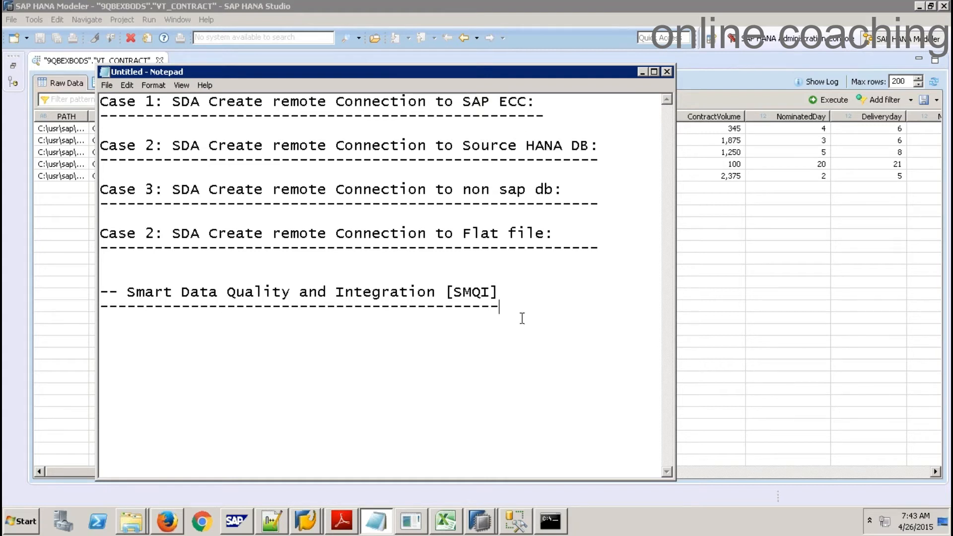
{"action": "key", "text": "Return"}
{"action": "type", "text": "- SP9"}
{"action": "key", "text": "Return"}
{"action": "key", "text": "Return"}
{"action": "type", "text": "- EIM [E"}
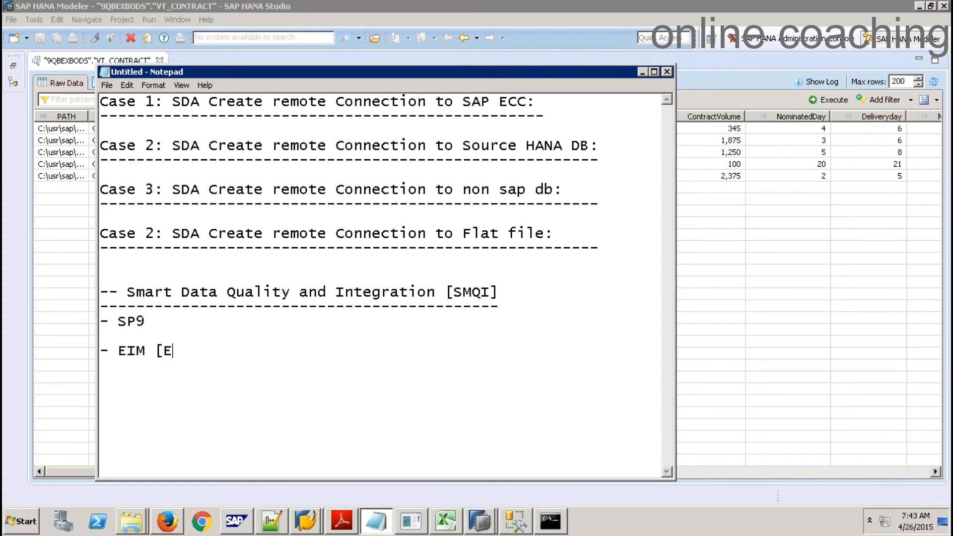
{"action": "type", "text": "nterprise Informat"}
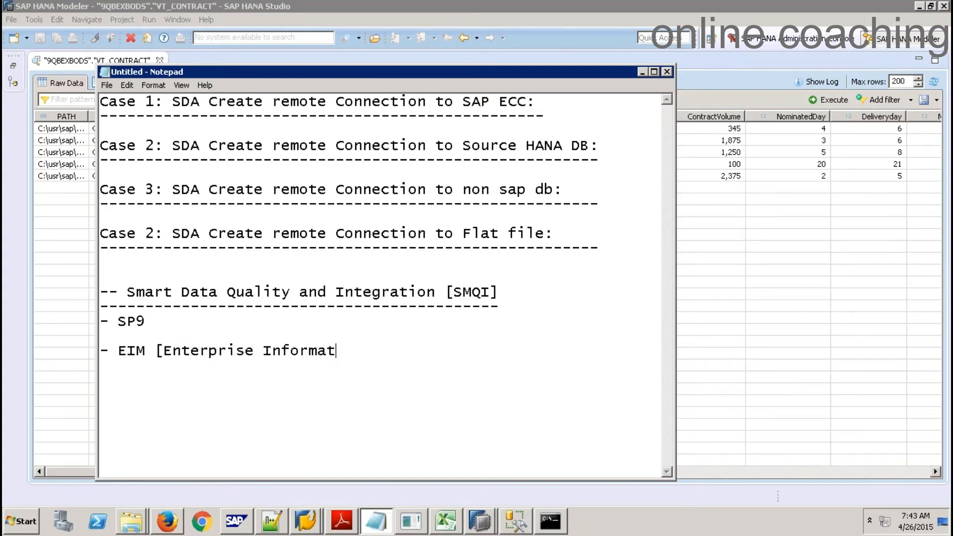
{"action": "type", "text": "ion Managem"}
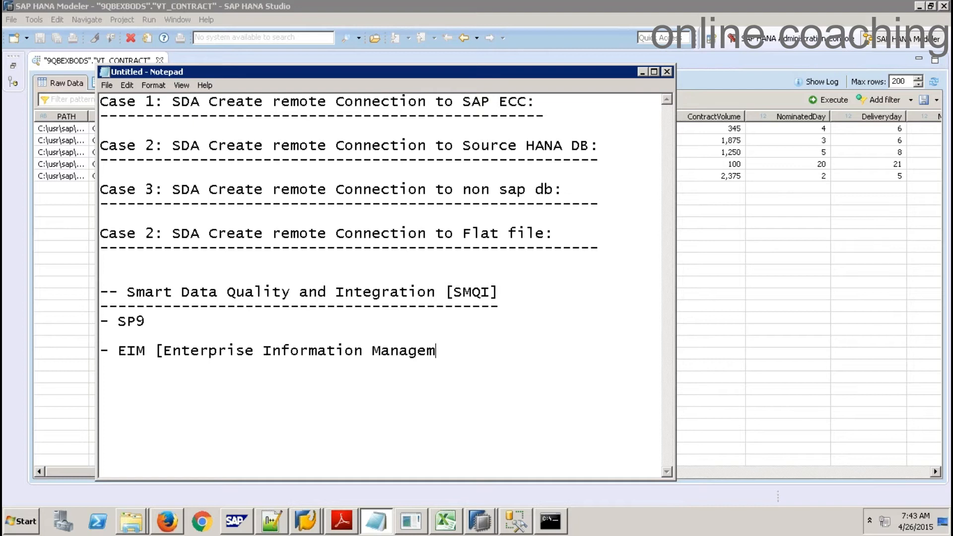
{"action": "type", "text": "ent] - BODS"}
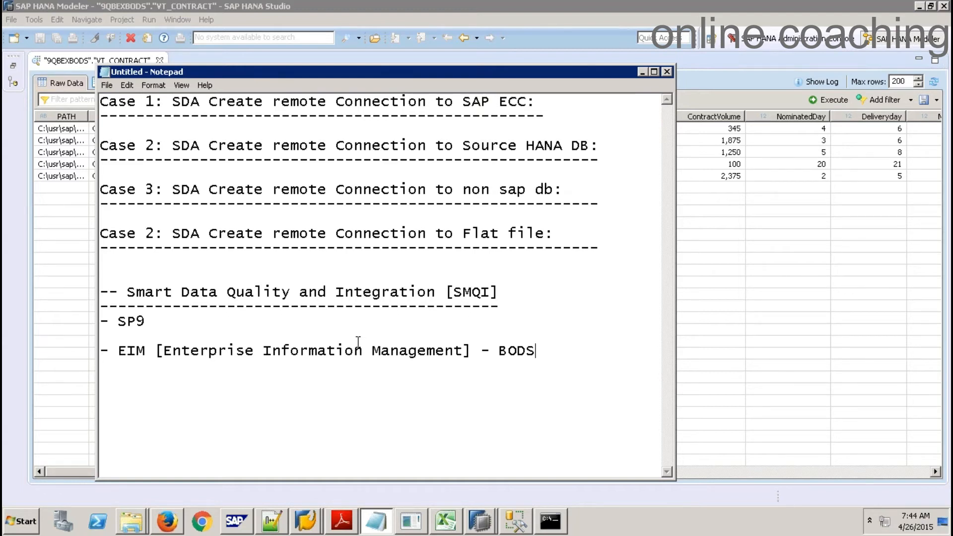
Add '- HDFFlowGraphs', an indented '- SO - Transformations - TO', and '- Batch Mode or Real Time Mode' lines
{"action": "key", "text": "Return"}
{"action": "key", "text": "Return"}
{"action": "type", "text": "- HDFFlowGraphs"}
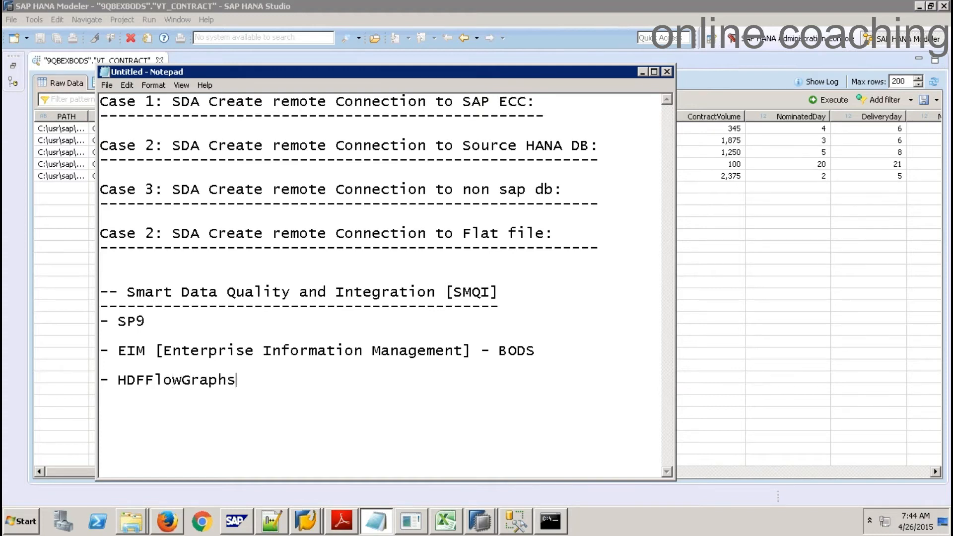
{"action": "key", "text": "Return"}
{"action": "key", "text": "Tab"}
{"action": "type", "text": "- SO - Transformat"}
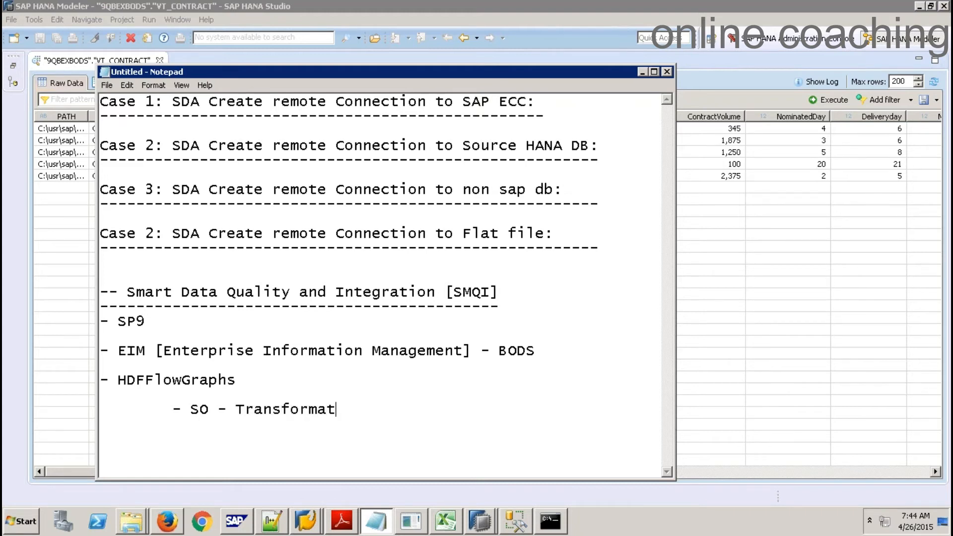
{"action": "type", "text": "ions - TO"}
{"action": "key", "text": "Return"}
{"action": "type", "text": "- Batch Mo"}
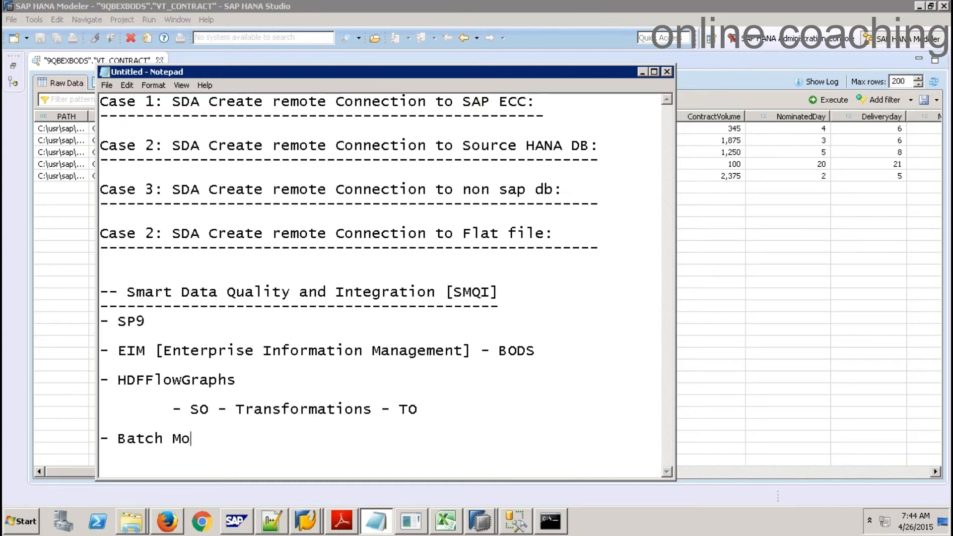
{"action": "type", "text": "de or Real Time Mode"}
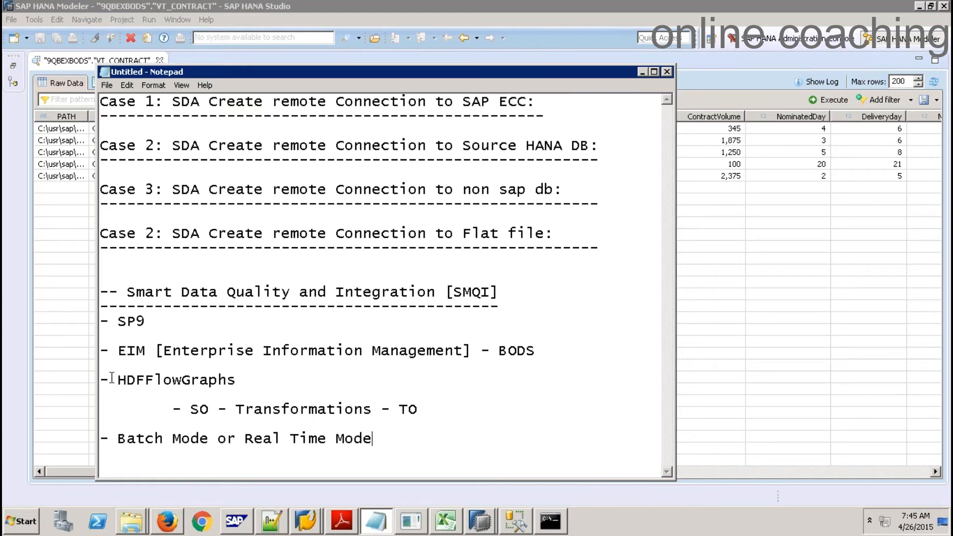
Highlight the flowgraph lines and the four Case headings, then add blank lines below the mode note
{"action": "left_click_drag", "start_coordinate": [106, 380], "coordinate": [439, 416]}
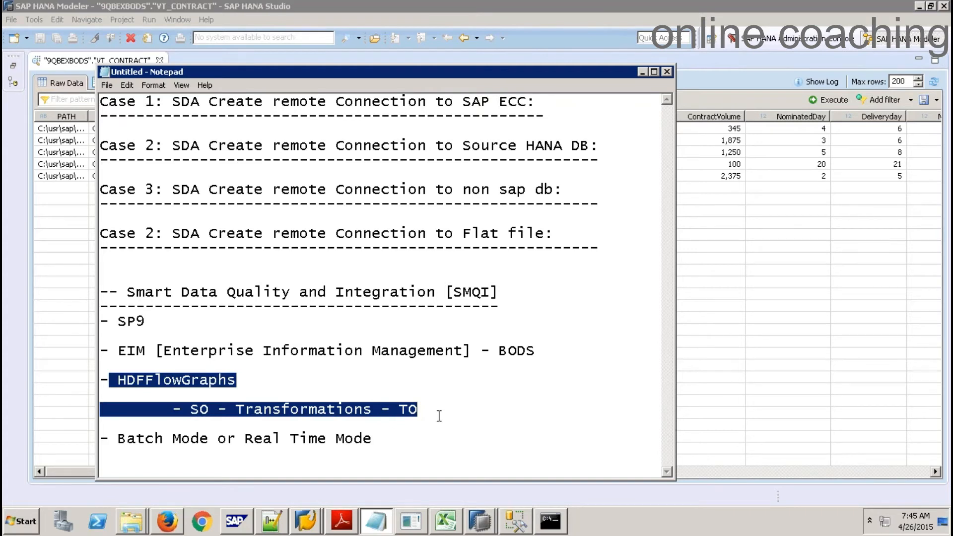
{"action": "left_click", "coordinate": [617, 251]}
{"action": "left_click_drag", "start_coordinate": [618, 251], "coordinate": [84, 94]}
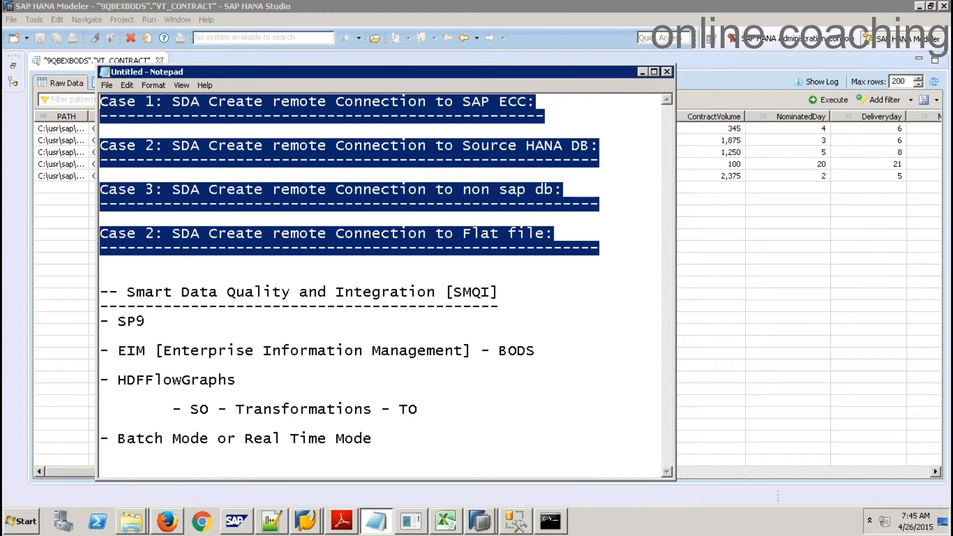
{"action": "left_click", "coordinate": [390, 439]}
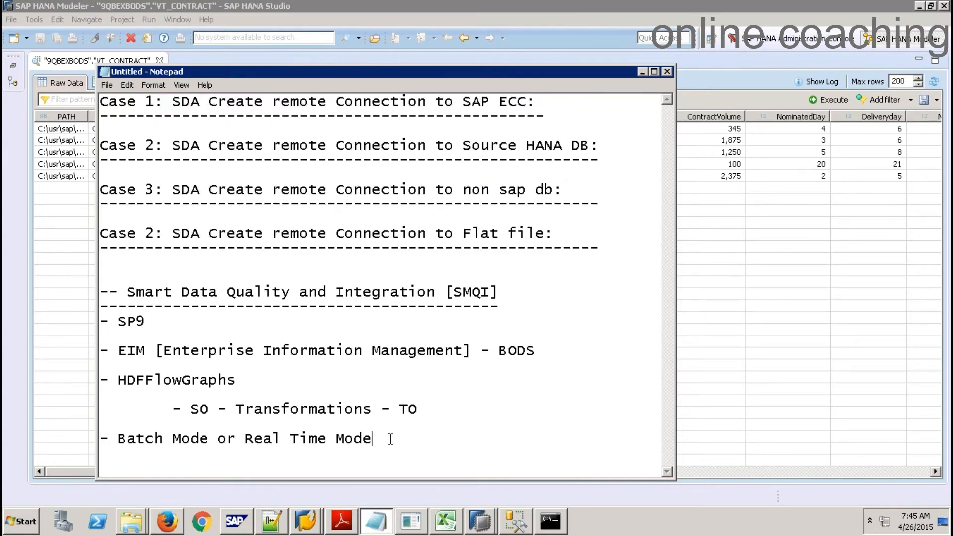
{"action": "key", "text": "Return"}
{"action": "key", "text": "Return"}
{"action": "key", "text": "Return"}
{"action": "key", "text": "Return"}
{"action": "key", "text": "Return"}
Type '- Case 1: Batch Mode - VT -- filter - load into physical table in hana' with a dashed underline
{"action": "type", "text": "- "}
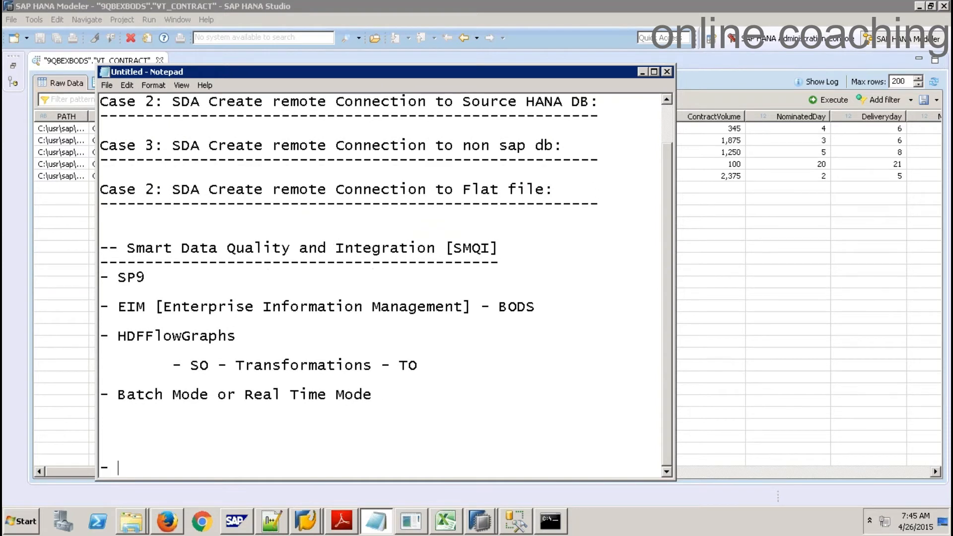
{"action": "type", "text": "CS"}
{"action": "key", "text": "BackSpace"}
{"action": "type", "text": "ase 1: Batch Mode "}
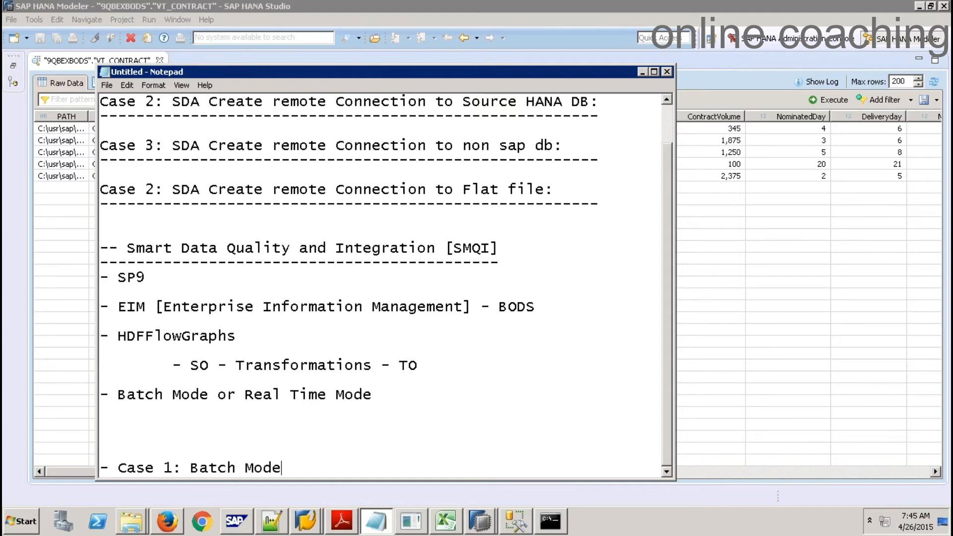
{"action": "type", "text": "- VT -- L"}
{"action": "key", "text": "BackSpace"}
{"action": "type", "text": "filter - load into p"}
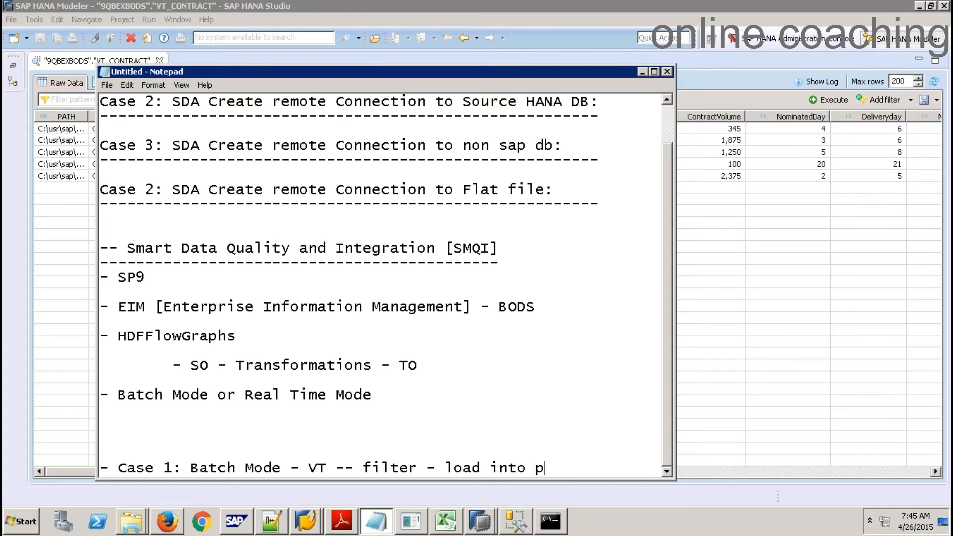
{"action": "type", "text": "hysical table in hana"}
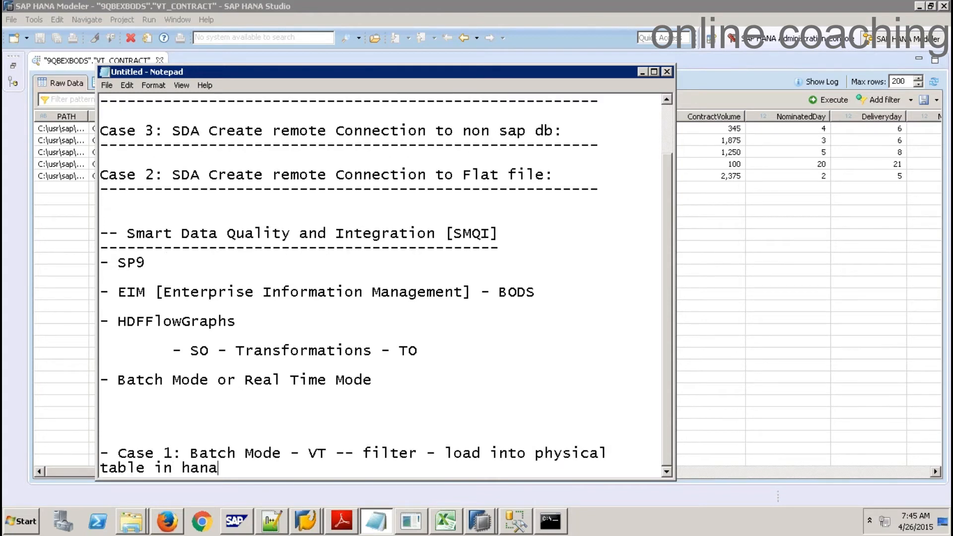
{"action": "key", "text": "Return"}
{"action": "type", "text": "--------------"}
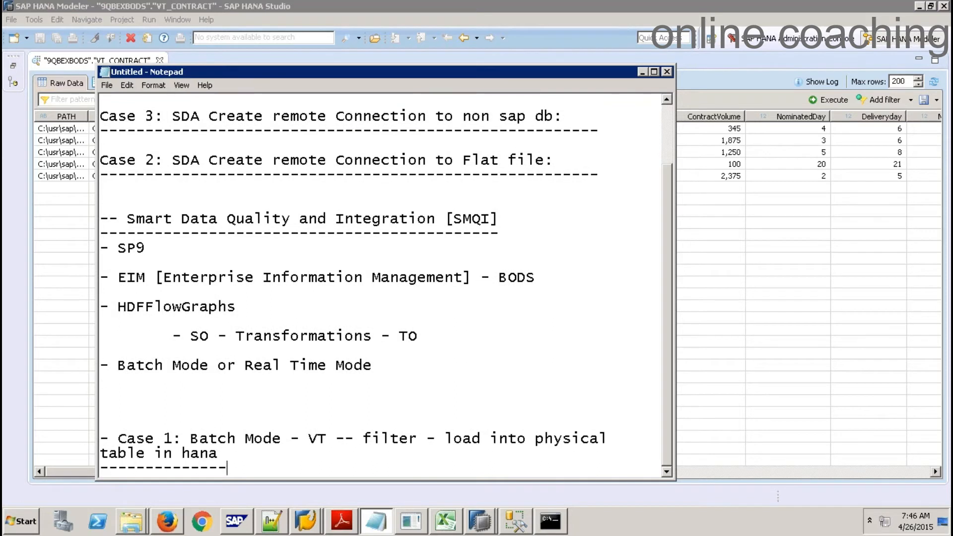
{"action": "type", "text": "--------------------------------------------"}
{"action": "key", "text": "Return"}
{"action": "key", "text": "Return"}
{"action": "key", "text": "Return"}
{"action": "key", "text": "Return"}
{"action": "key", "text": "Return"}
{"action": "key", "text": "Return"}
{"action": "key", "text": "Return"}
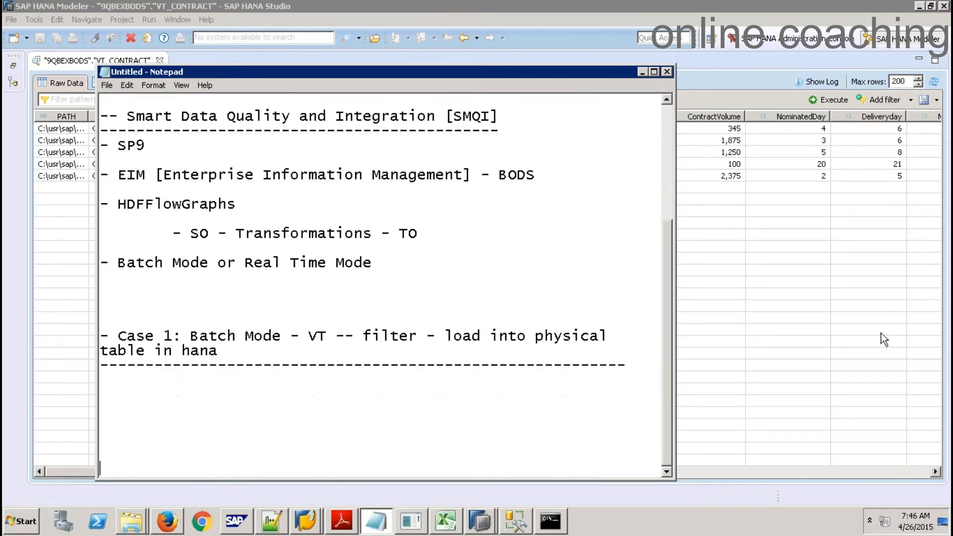
{"action": "left_click", "coordinate": [815, 306]}
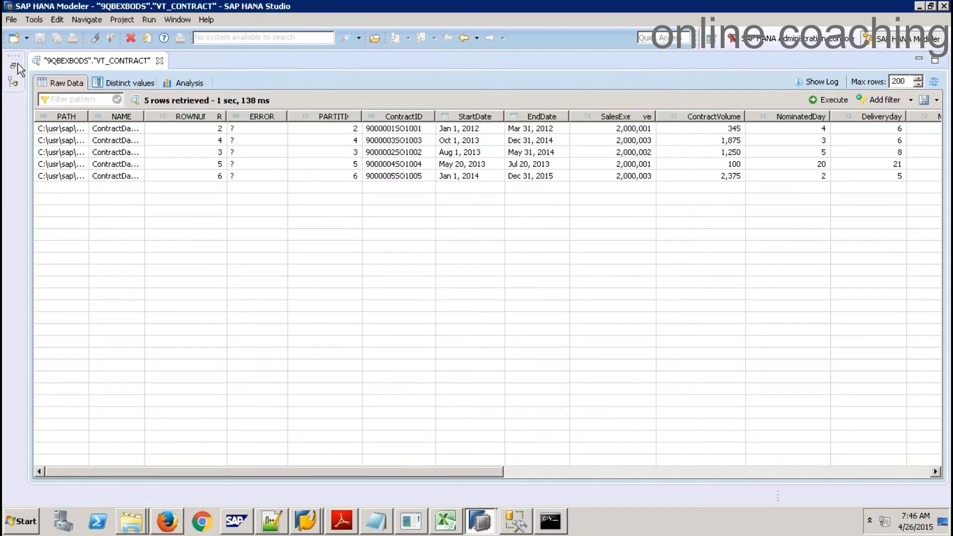
Restore the Systems tree, close the VT_CONTRACT data preview, and collapse the 9QBEXBODS schema
{"action": "left_click", "coordinate": [14, 66]}
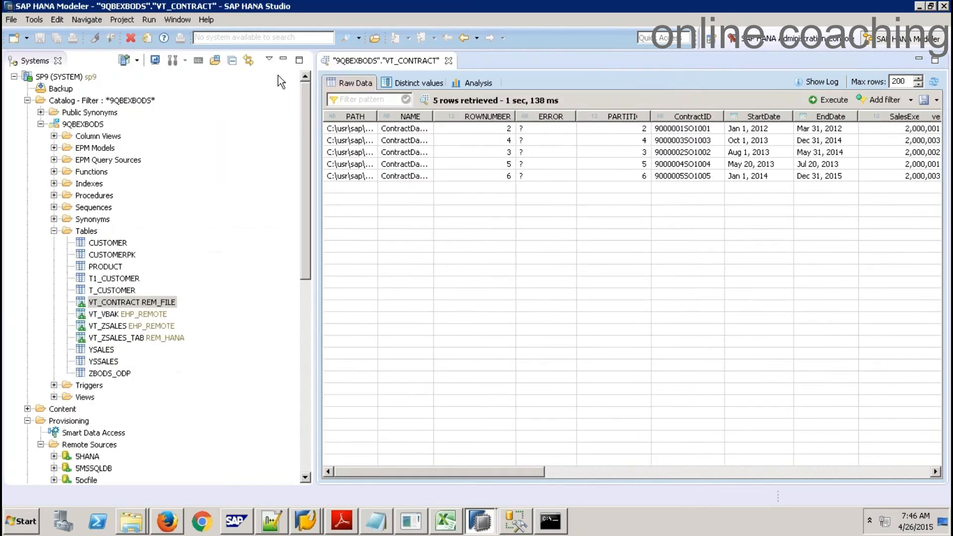
{"action": "left_click", "coordinate": [449, 60]}
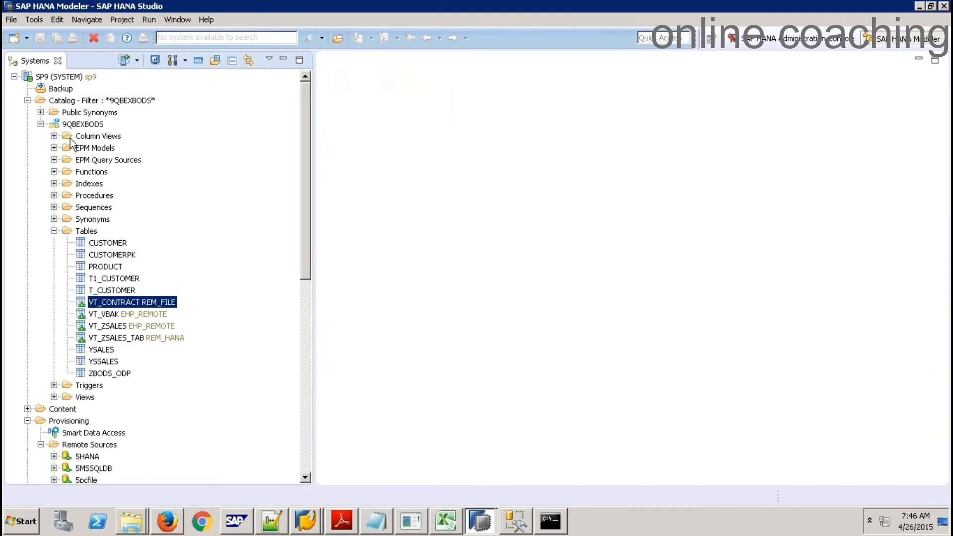
{"action": "left_click", "coordinate": [41, 124]}
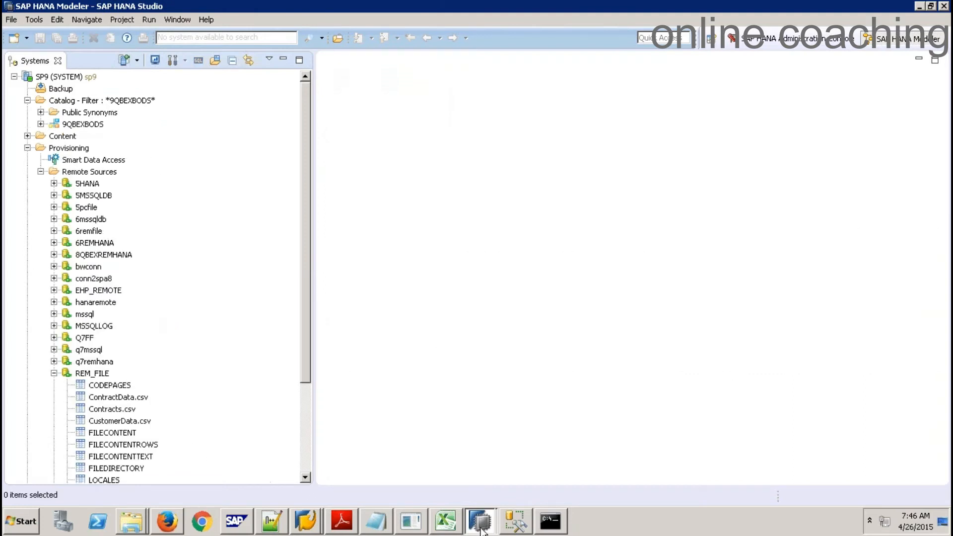
In the other Studio window, scroll the mssql remote source's tables down to YSALES
{"action": "mouse_move", "coordinate": [480, 522]}
{"action": "left_click", "coordinate": [479, 474]}
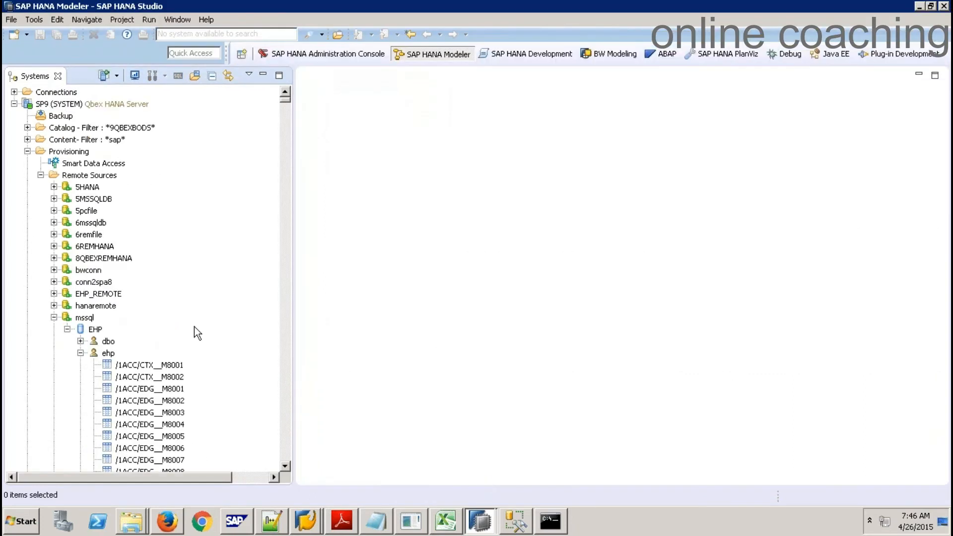
{"action": "left_click", "coordinate": [286, 466]}
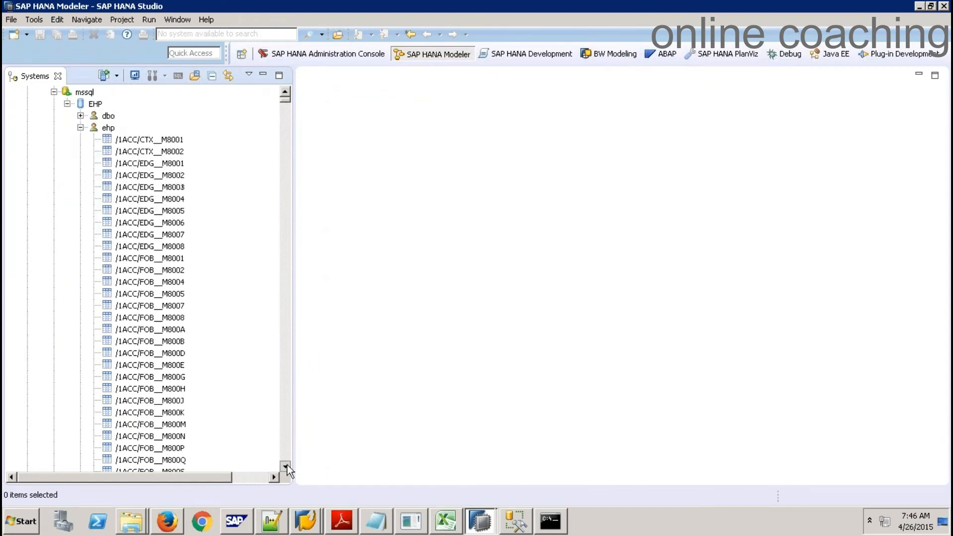
{"action": "left_click_drag", "start_coordinate": [287, 99], "coordinate": [290, 452]}
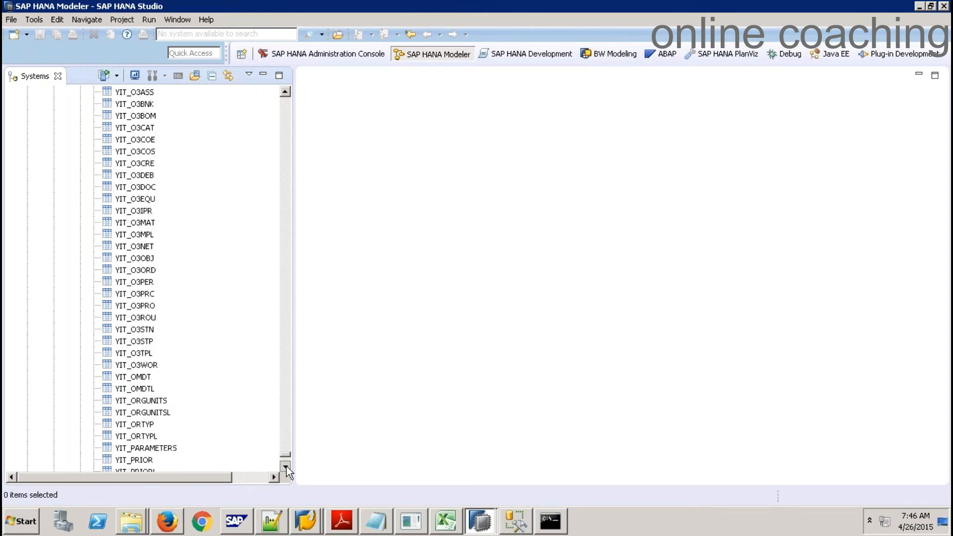
{"action": "left_click_drag", "start_coordinate": [287, 467], "coordinate": [288, 466]}
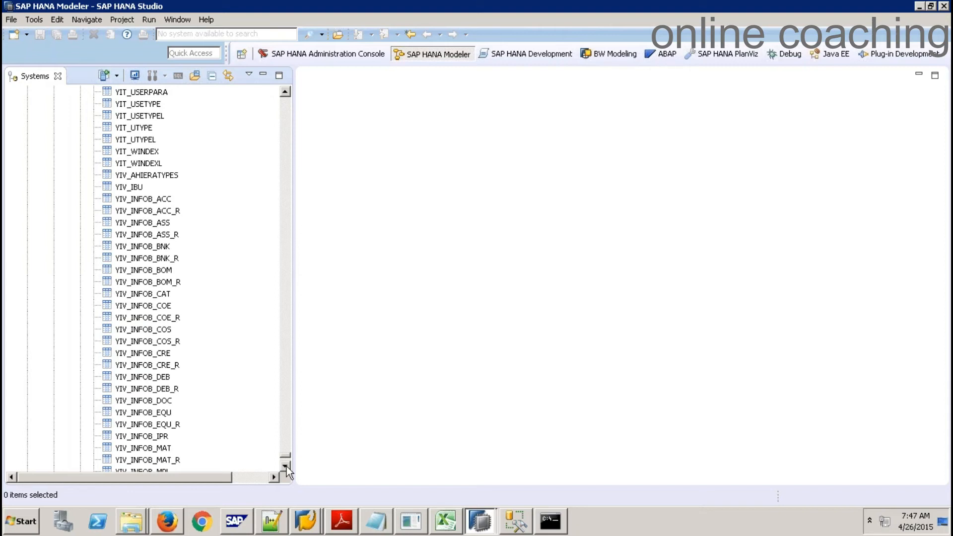
{"action": "left_click_drag", "start_coordinate": [287, 466], "coordinate": [287, 466]}
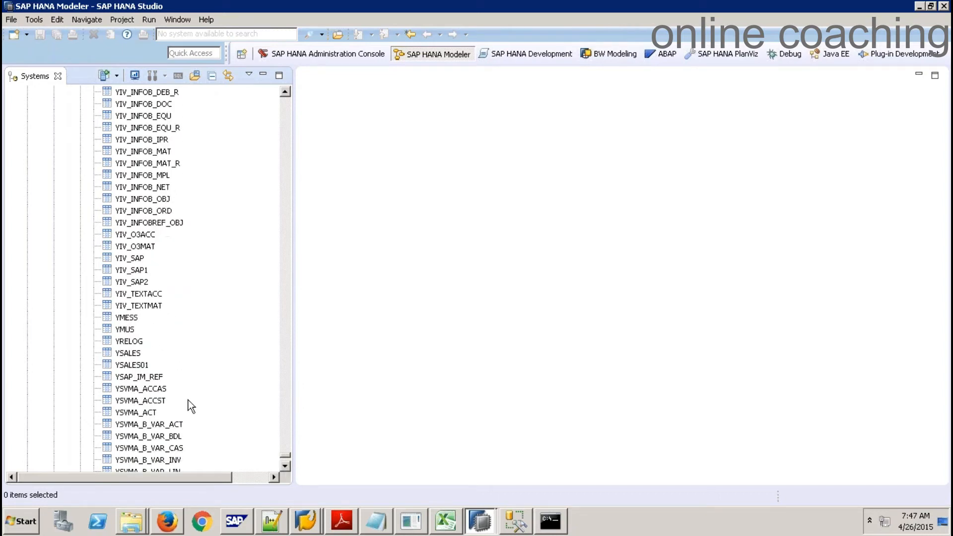
Add YSALES as virtual table VT_YSALES_MSSQL in schema 9QBEXBODS
{"action": "right_click", "coordinate": [128, 353]}
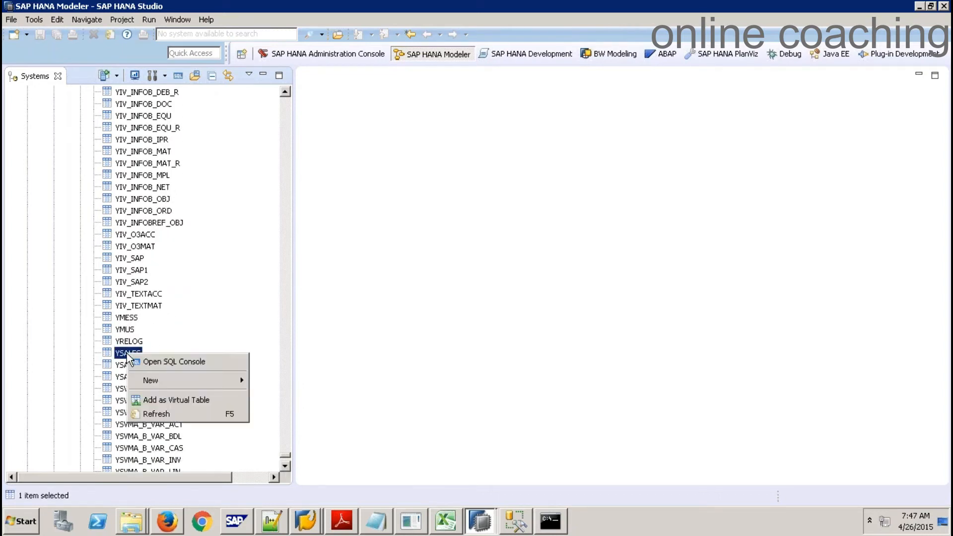
{"action": "left_click", "coordinate": [175, 399]}
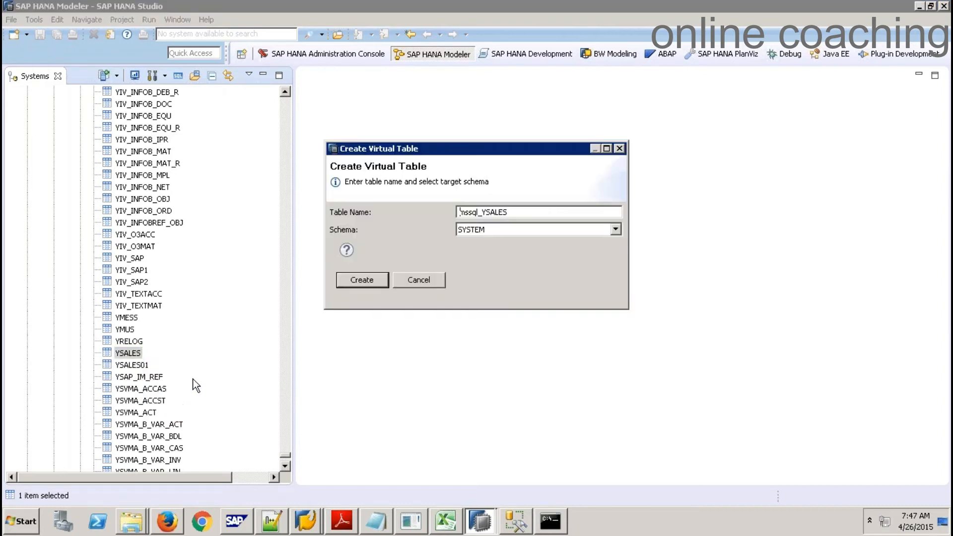
{"action": "left_click_drag", "start_coordinate": [512, 212], "coordinate": [347, 206]}
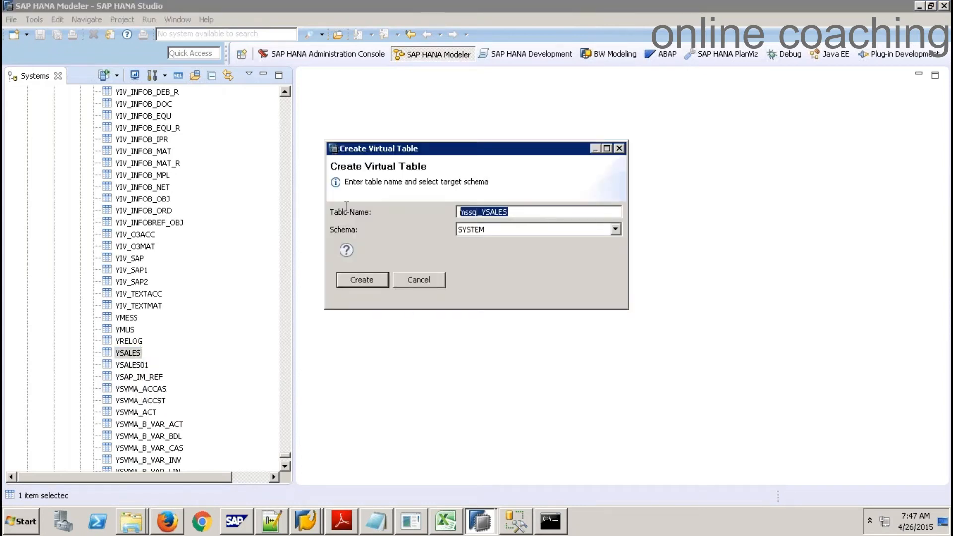
{"action": "type", "text": "VT_"}
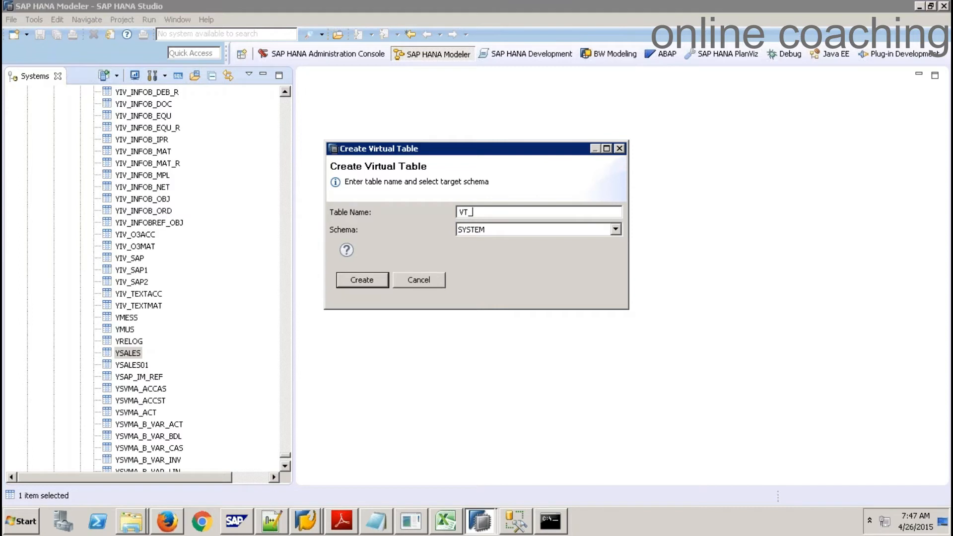
{"action": "type", "text": "YSALES_MSSQL"}
{"action": "key", "text": "Tab"}
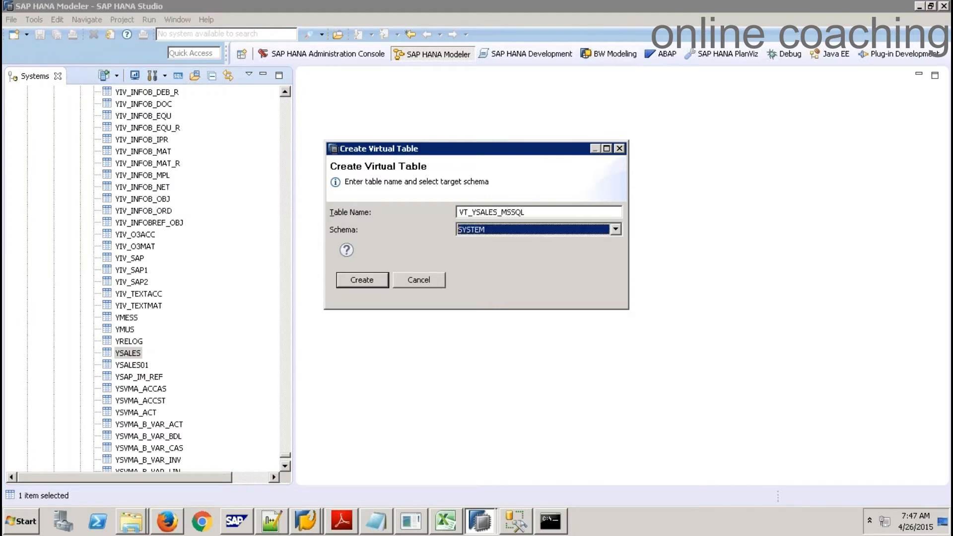
{"action": "key", "text": "Down"}
{"action": "key", "text": "Down"}
{"action": "key", "text": "Down"}
{"action": "key", "text": "Down"}
{"action": "key", "text": "Down"}
{"action": "key", "text": "Down"}
{"action": "left_click", "coordinate": [516, 232]}
{"action": "key", "text": "9"}
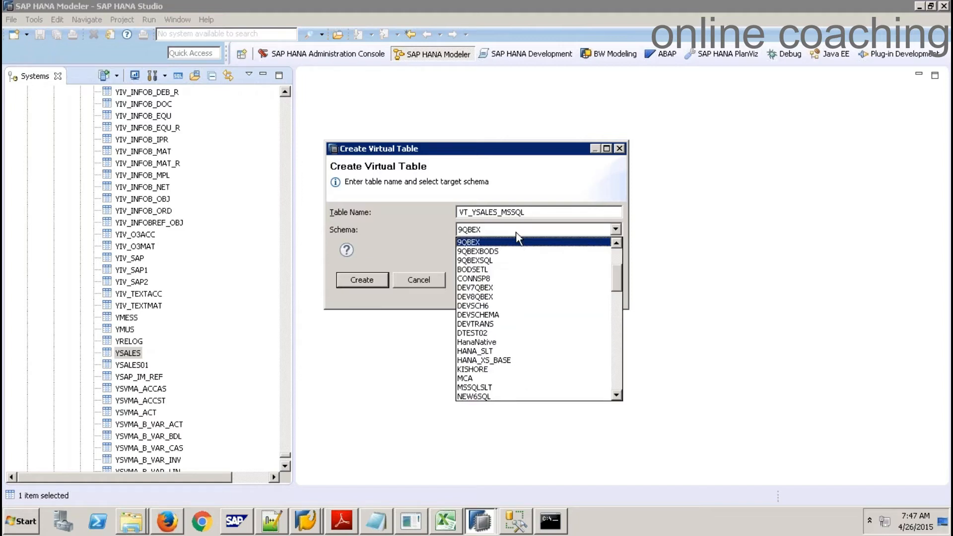
{"action": "left_click", "coordinate": [516, 251]}
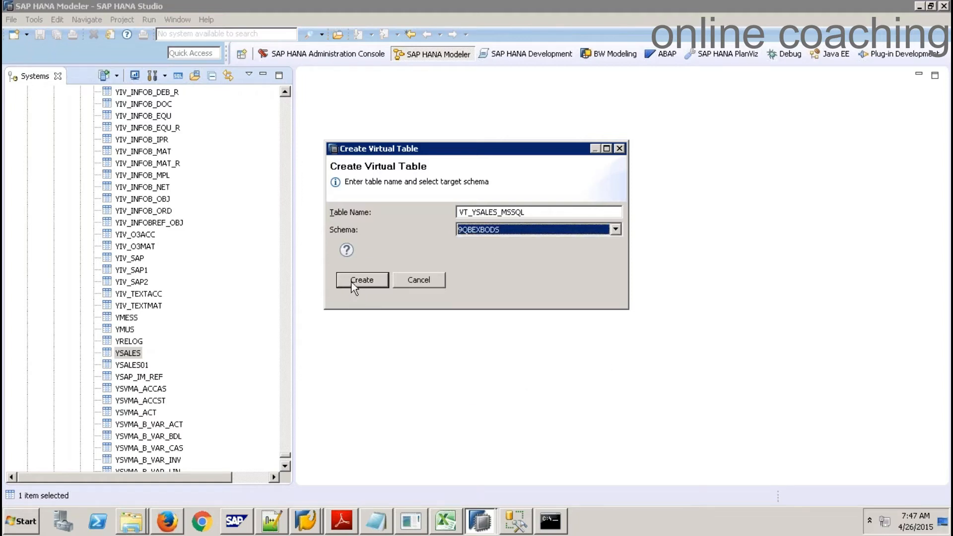
{"action": "left_click", "coordinate": [351, 282]}
{"action": "left_click", "coordinate": [581, 245]}
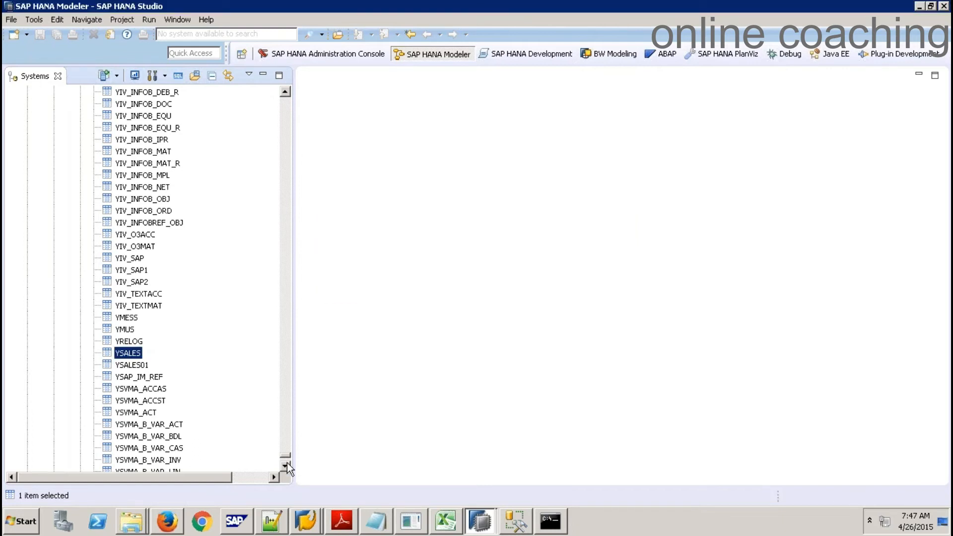
Refresh the 9QBEXBODS tables and open the 16-row data preview of VT_YSALES_MSSQL
{"action": "left_click_drag", "start_coordinate": [288, 456], "coordinate": [287, 93]}
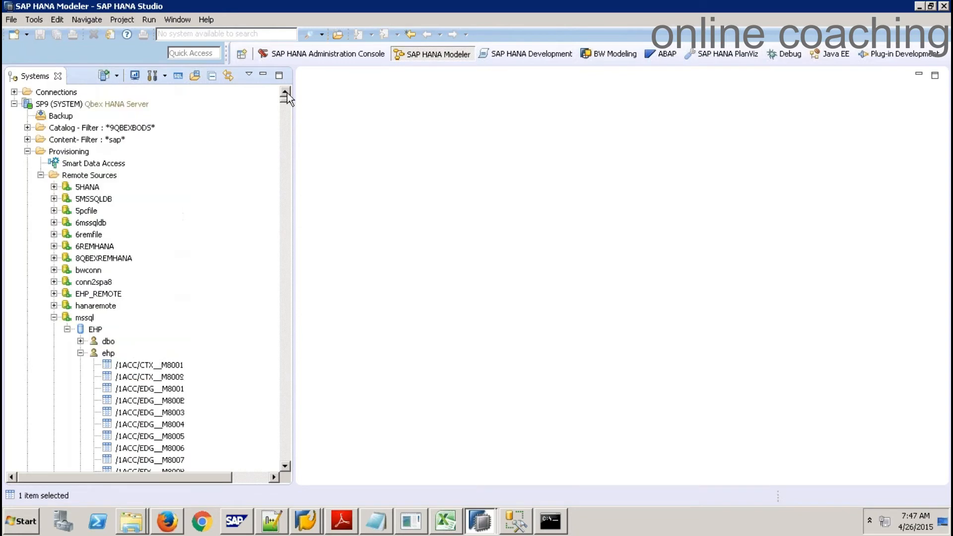
{"action": "left_click", "coordinate": [80, 353]}
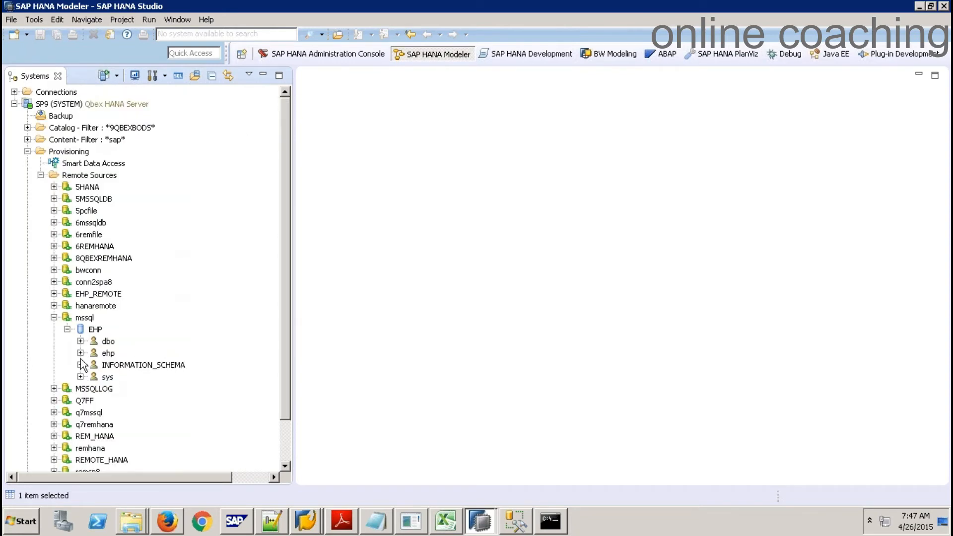
{"action": "left_click", "coordinate": [28, 128]}
{"action": "left_click", "coordinate": [41, 151]}
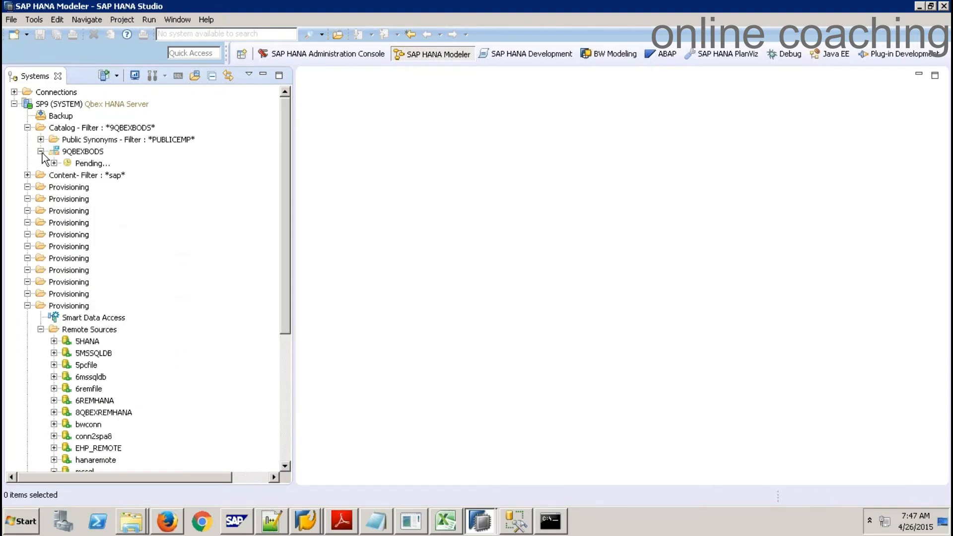
{"action": "right_click", "coordinate": [83, 259]}
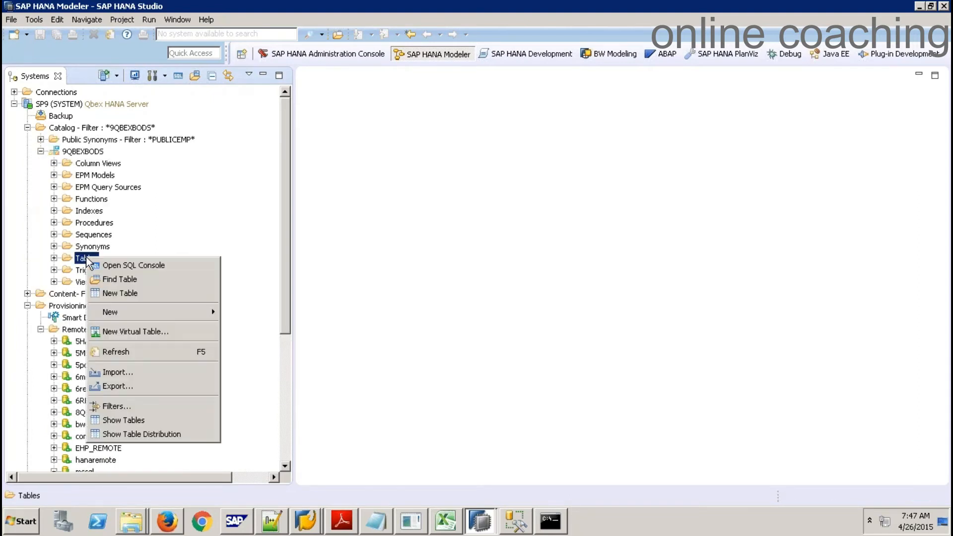
{"action": "left_click", "coordinate": [139, 353]}
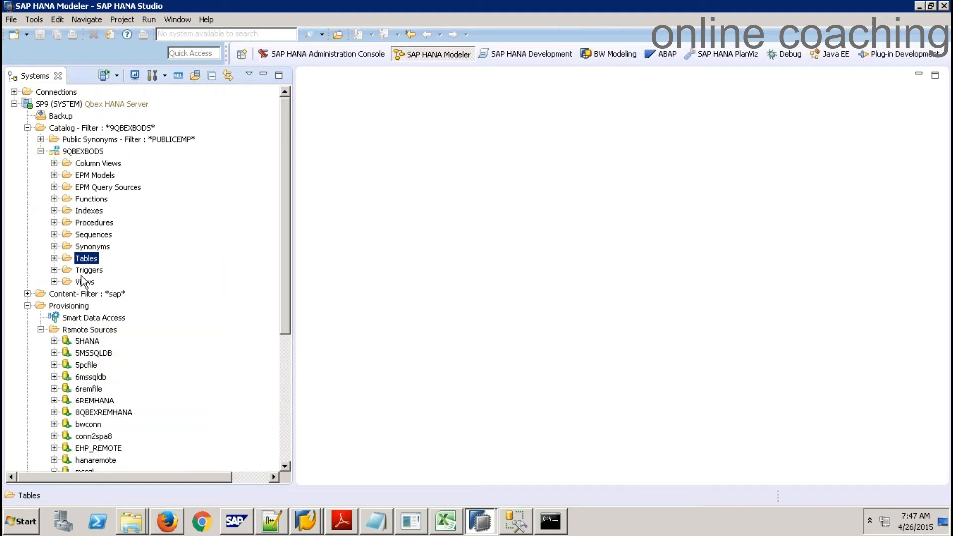
{"action": "left_click", "coordinate": [54, 258]}
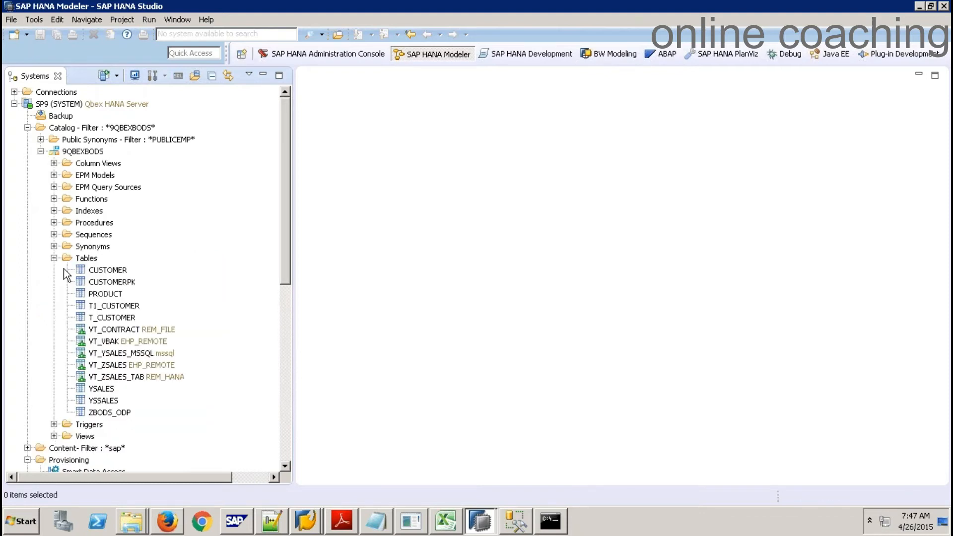
{"action": "right_click", "coordinate": [119, 354]}
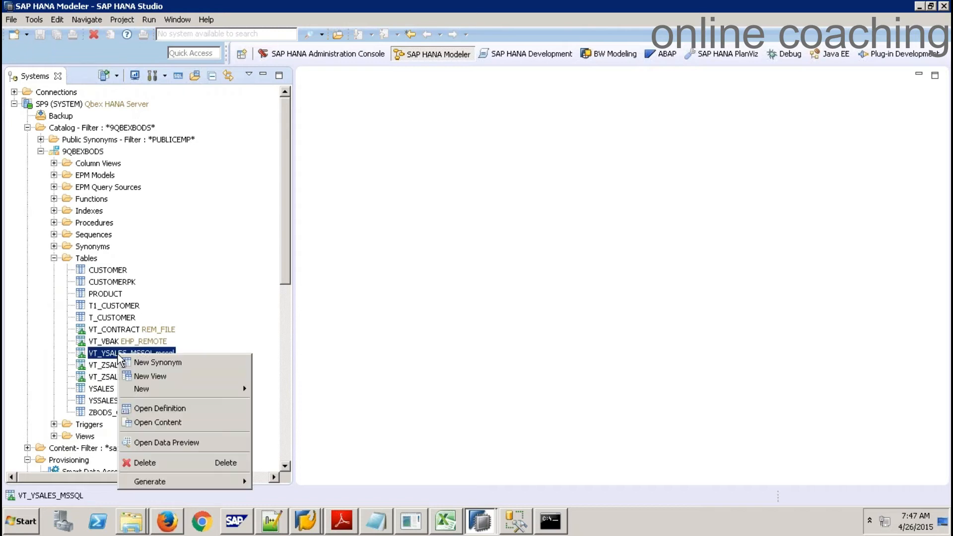
{"action": "left_click", "coordinate": [194, 442]}
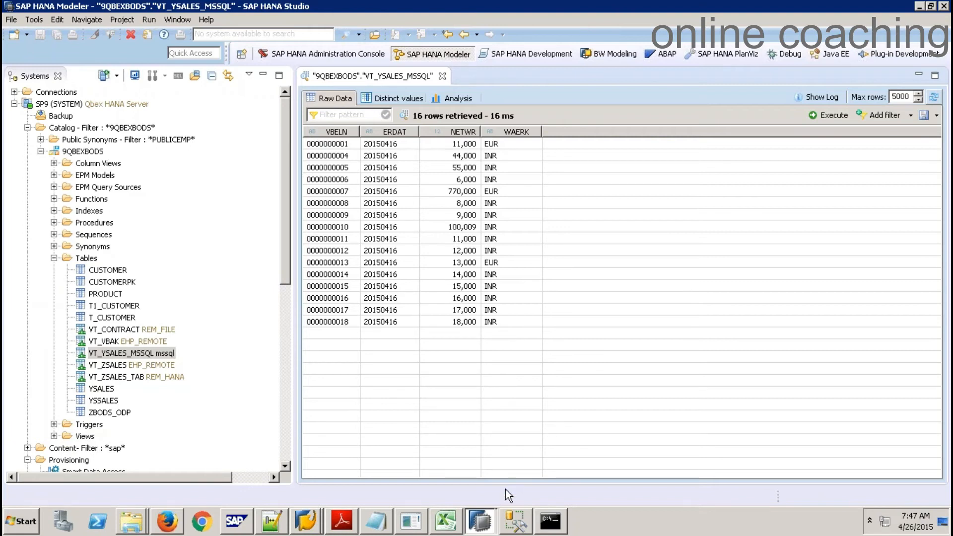
{"action": "left_click", "coordinate": [516, 522]}
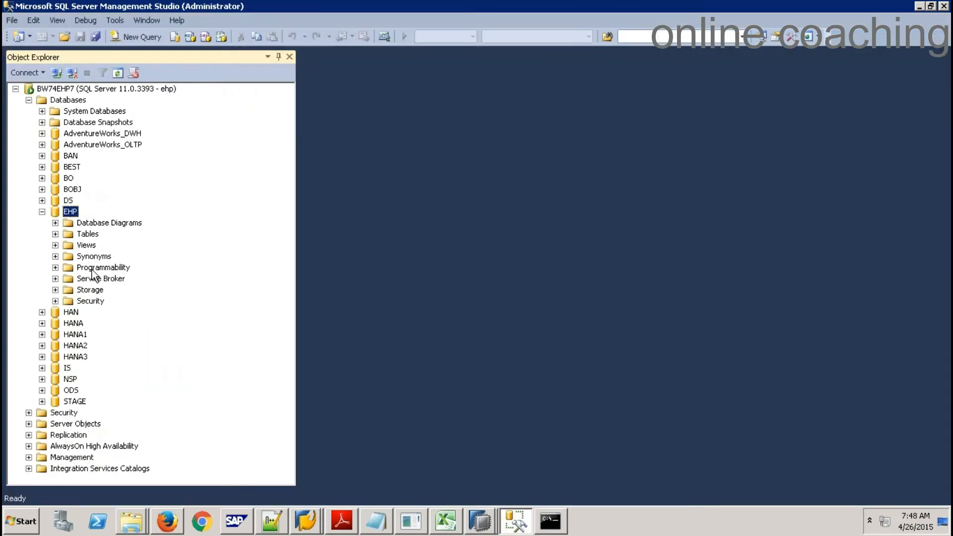
Filter the EHP database tables to names containing YSALES
{"action": "right_click", "coordinate": [95, 236]}
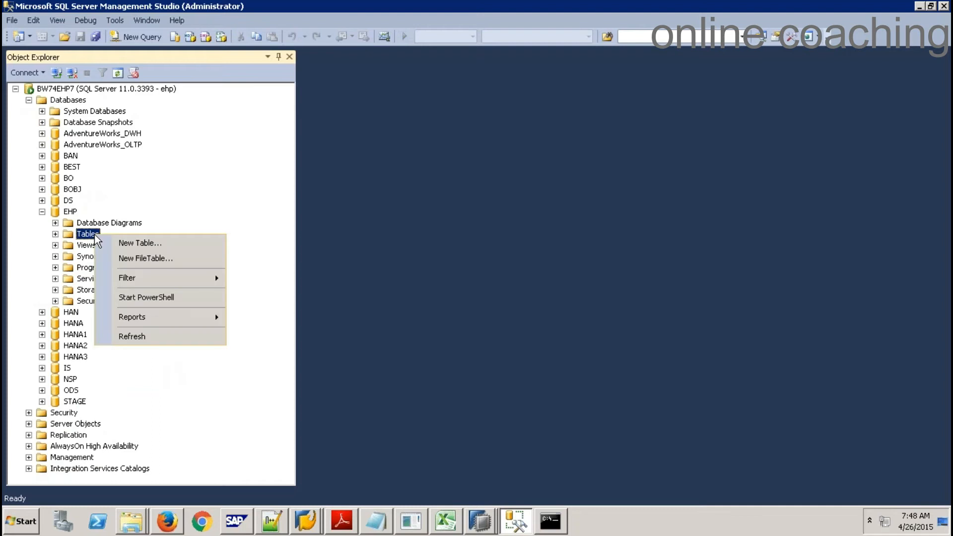
{"action": "mouse_move", "coordinate": [210, 278]}
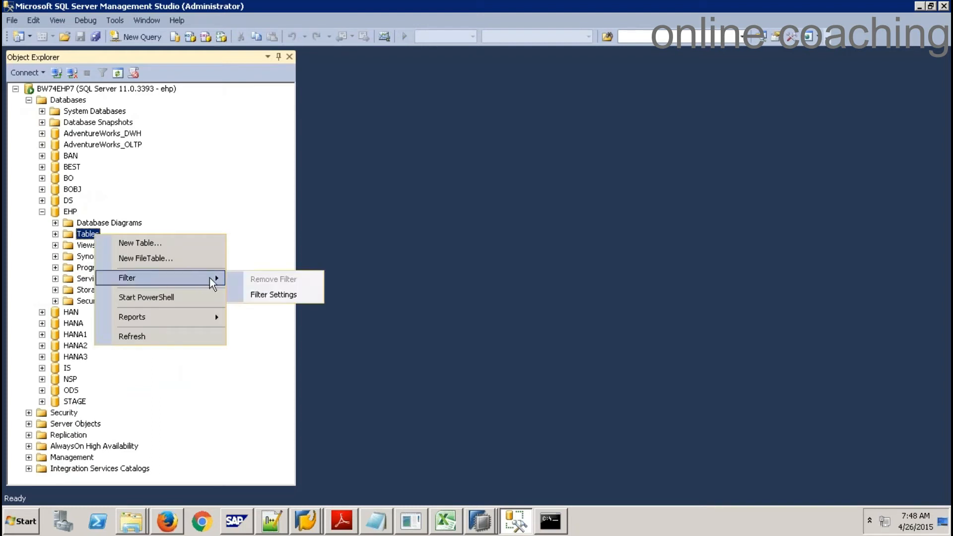
{"action": "left_click", "coordinate": [287, 295]}
{"action": "left_click", "coordinate": [303, 127]}
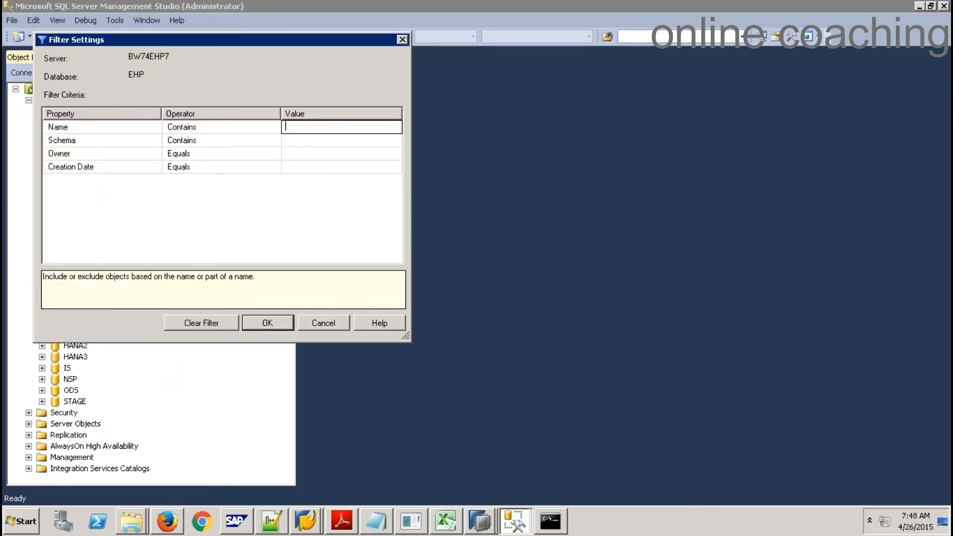
{"action": "type", "text": "YSALES"}
{"action": "left_click", "coordinate": [258, 324]}
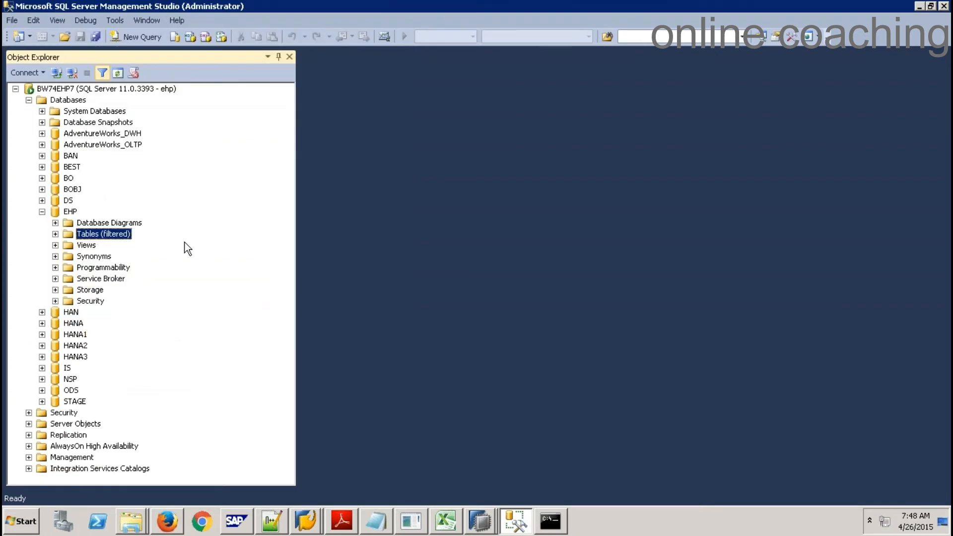
{"action": "left_click", "coordinate": [56, 234]}
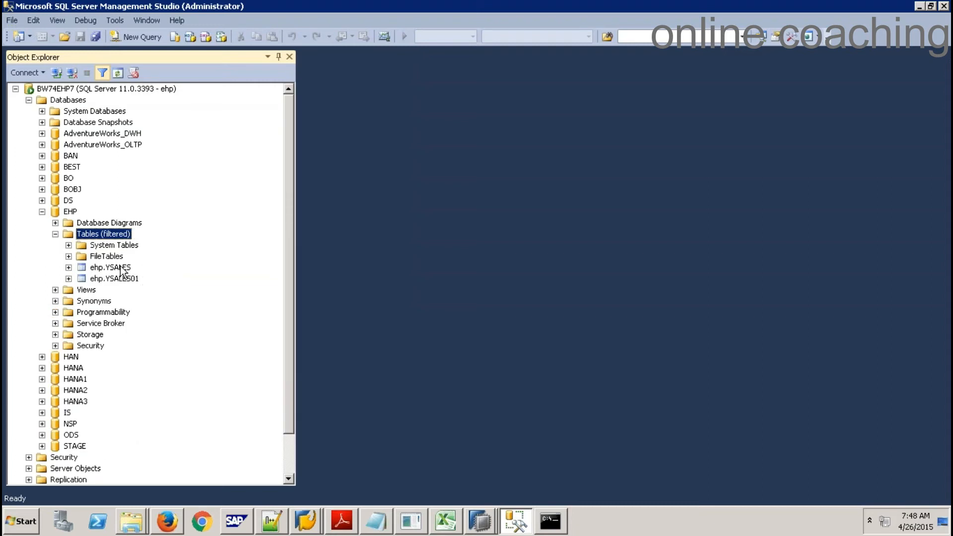
{"action": "left_click", "coordinate": [121, 268]}
{"action": "right_click", "coordinate": [121, 269]}
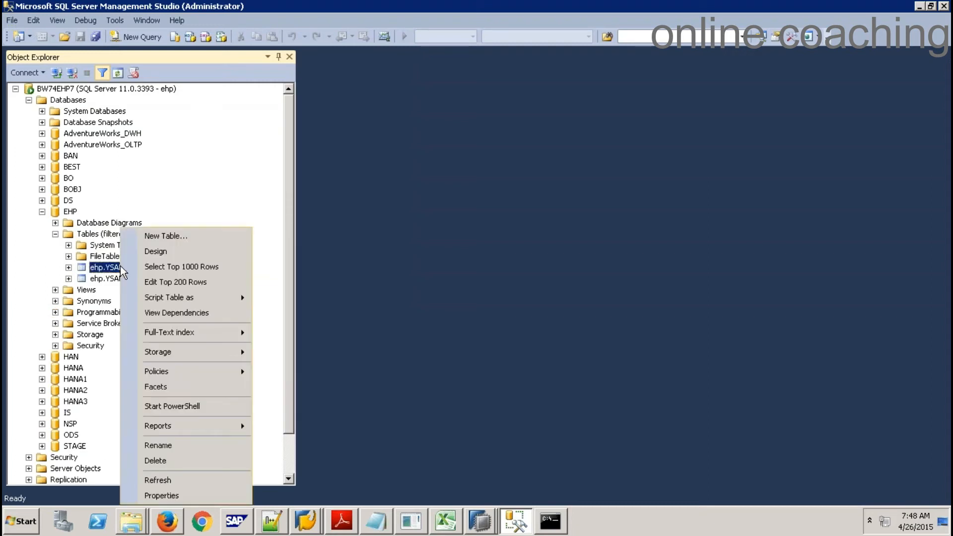
{"action": "left_click", "coordinate": [186, 267]}
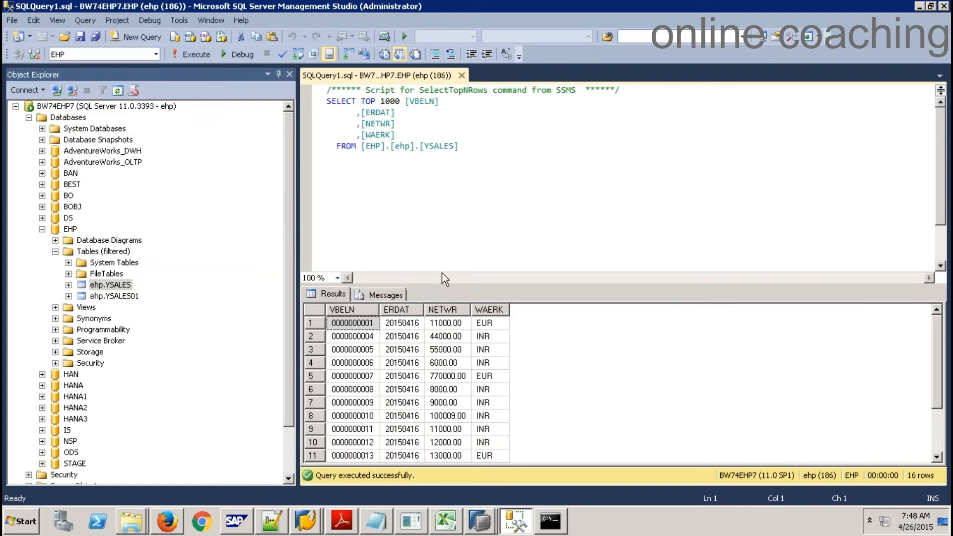
{"action": "left_click_drag", "start_coordinate": [440, 286], "coordinate": [438, 183]}
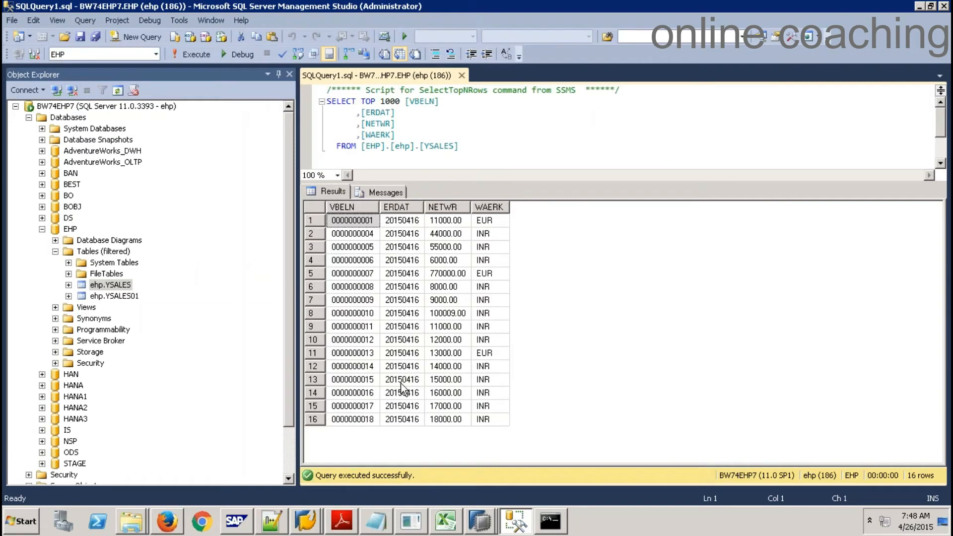
{"action": "left_click", "coordinate": [366, 421]}
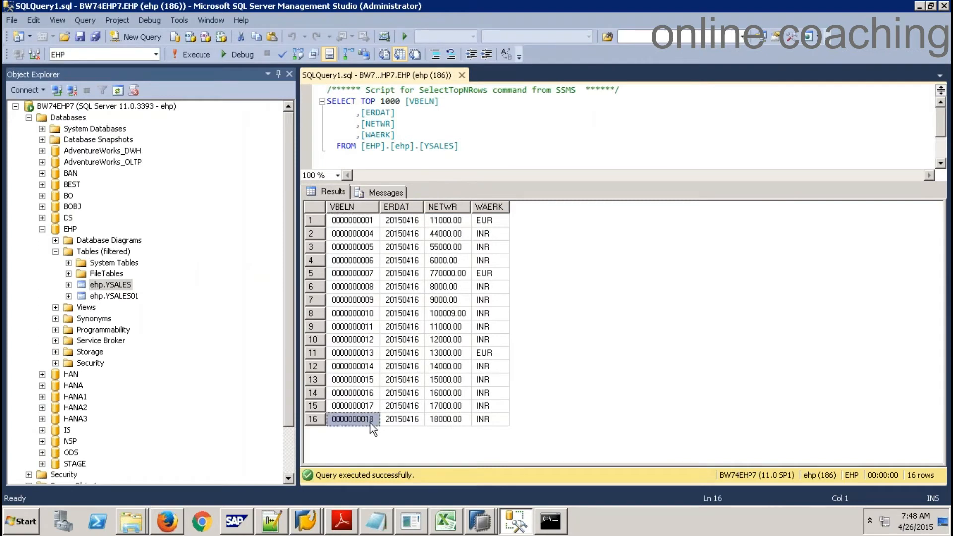
{"action": "key", "text": "alt+Tab"}
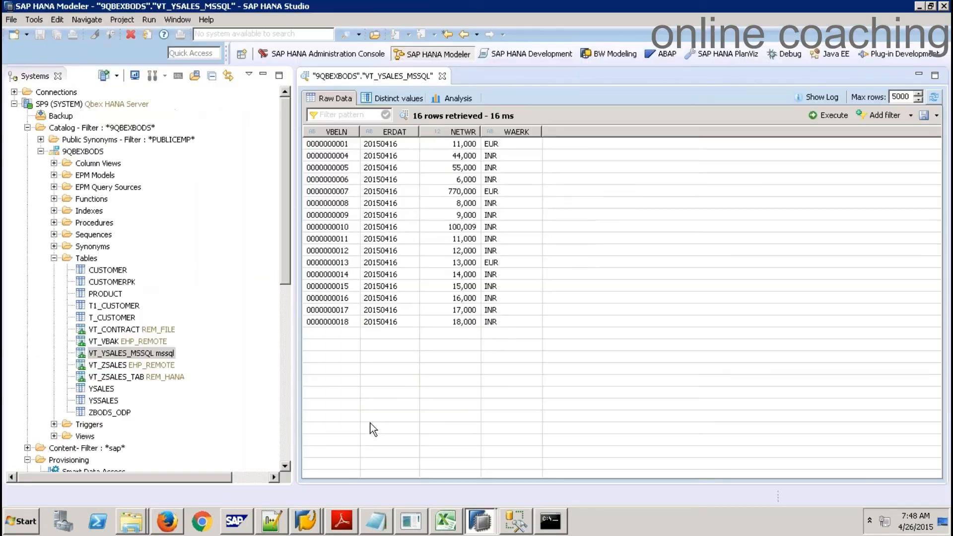
Close the VT_YSALES_MSSQL preview, bring the responsive Studio window forward, and minimize Notepad
{"action": "left_click", "coordinate": [338, 323]}
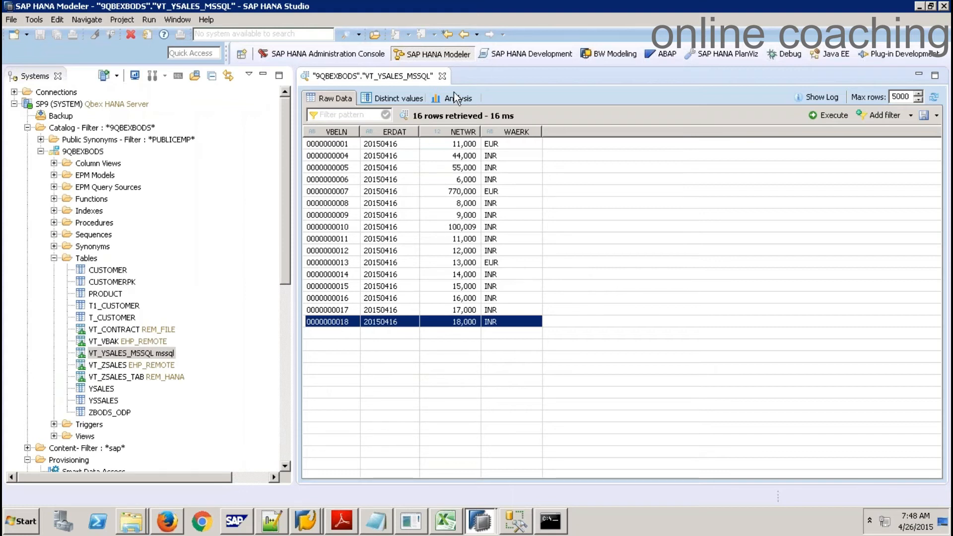
{"action": "left_click", "coordinate": [443, 77]}
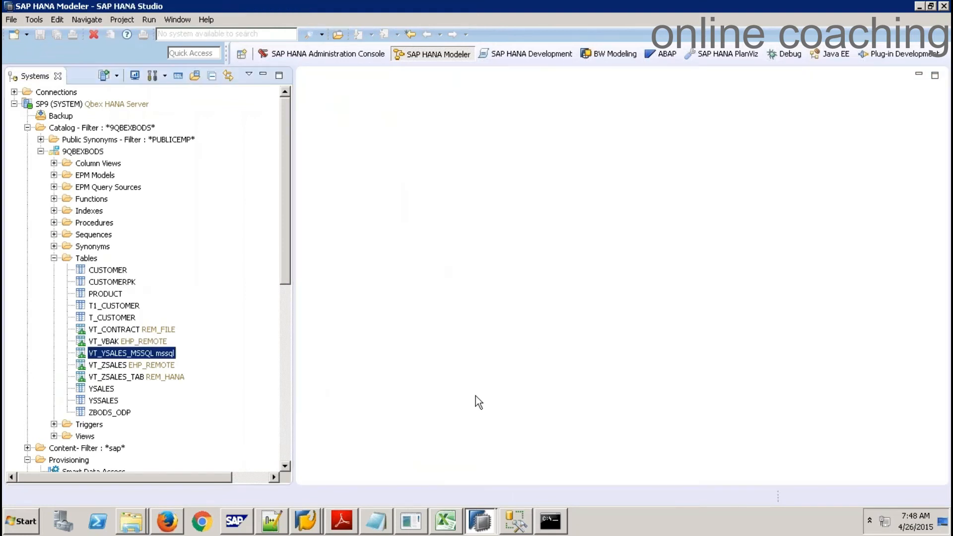
{"action": "mouse_move", "coordinate": [484, 525]}
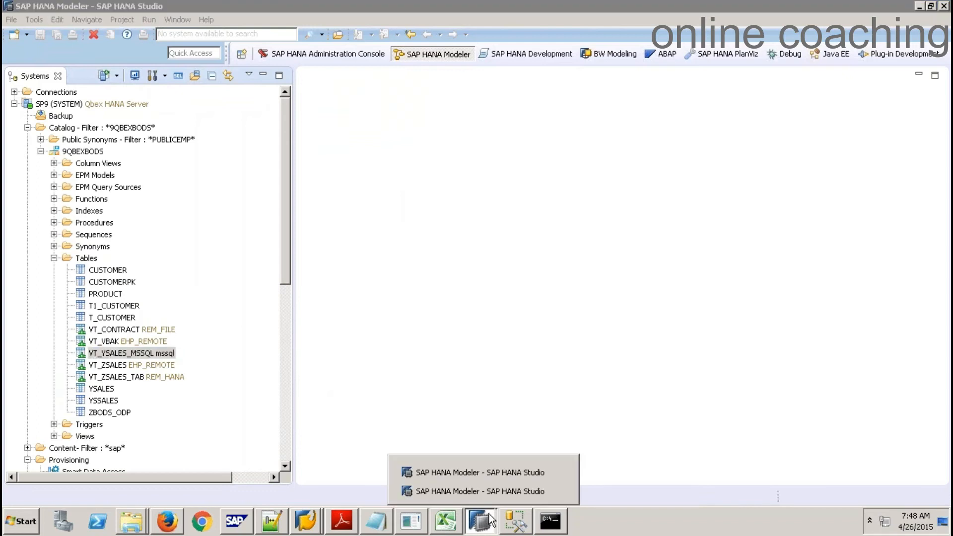
{"action": "left_click", "coordinate": [507, 492]}
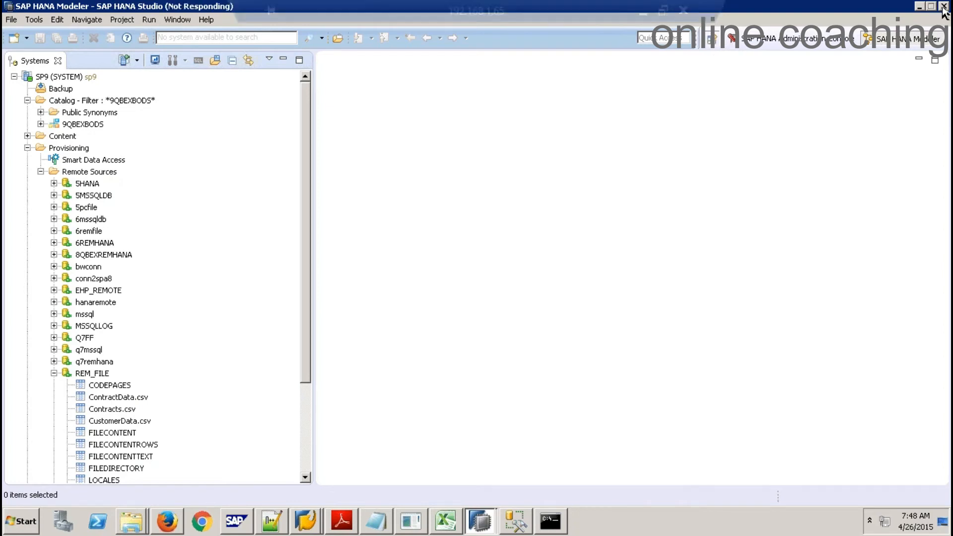
{"action": "left_click", "coordinate": [480, 520]}
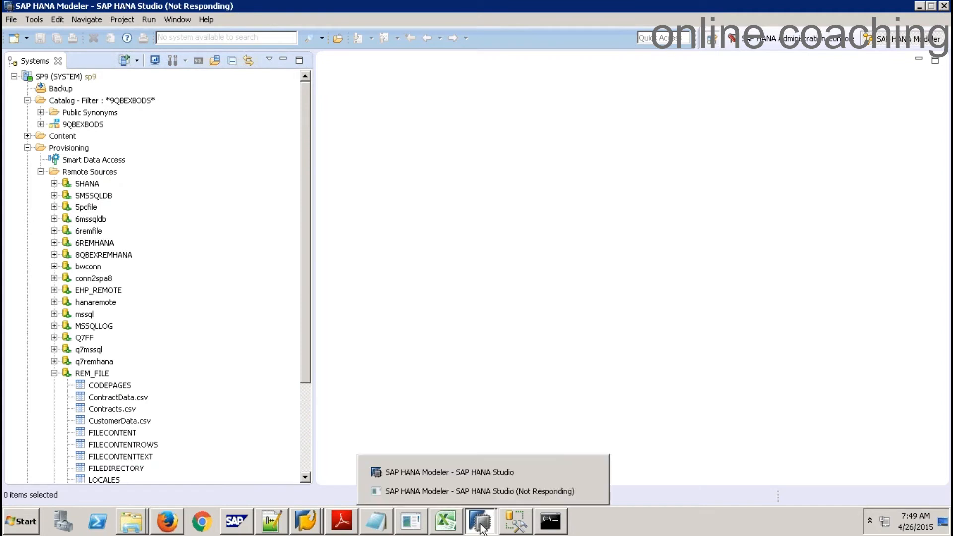
{"action": "left_click", "coordinate": [473, 476]}
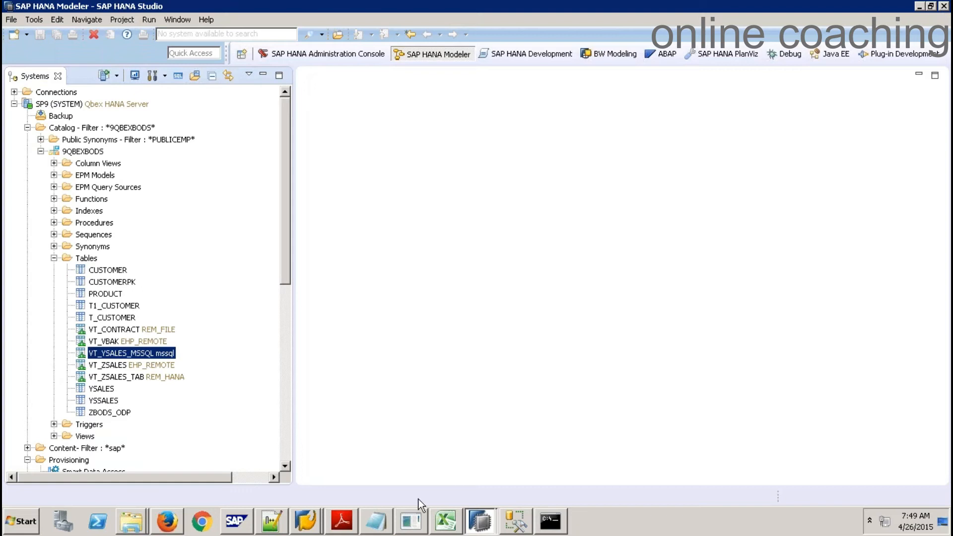
{"action": "left_click", "coordinate": [378, 523]}
{"action": "left_click", "coordinate": [378, 523]}
Switch to the SAP HANA Development perspective and show its Repositories list of SP8 and SP9 systems
{"action": "left_click", "coordinate": [514, 53]}
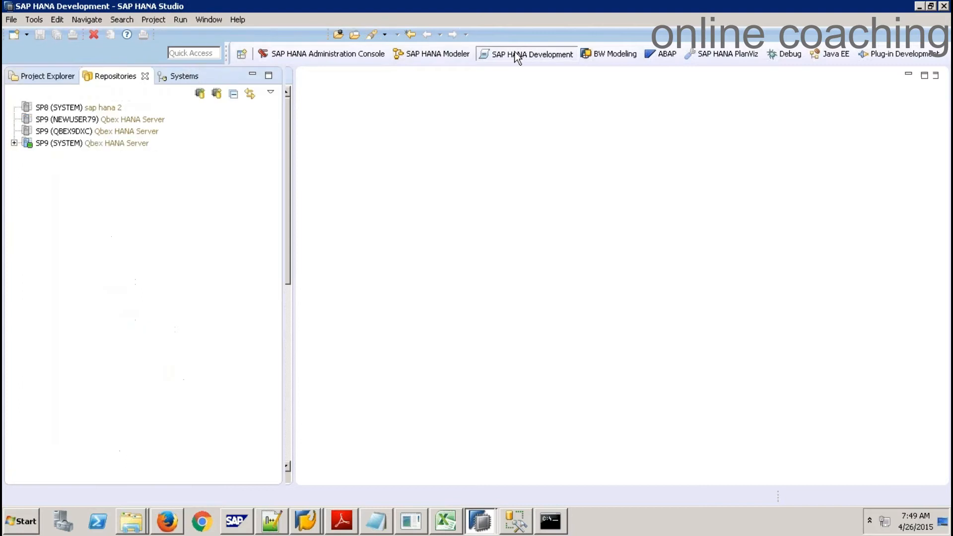
{"action": "left_click", "coordinate": [40, 81]}
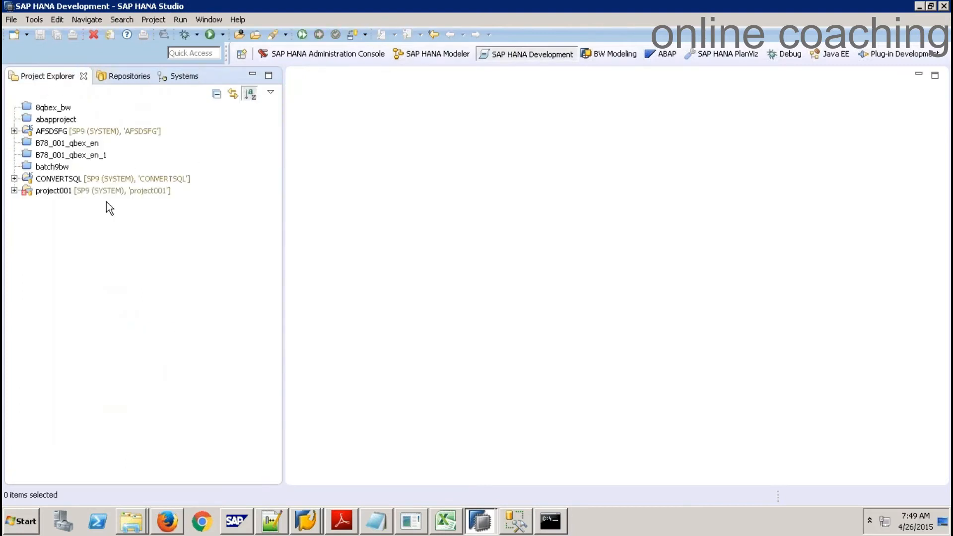
{"action": "left_click", "coordinate": [124, 76]}
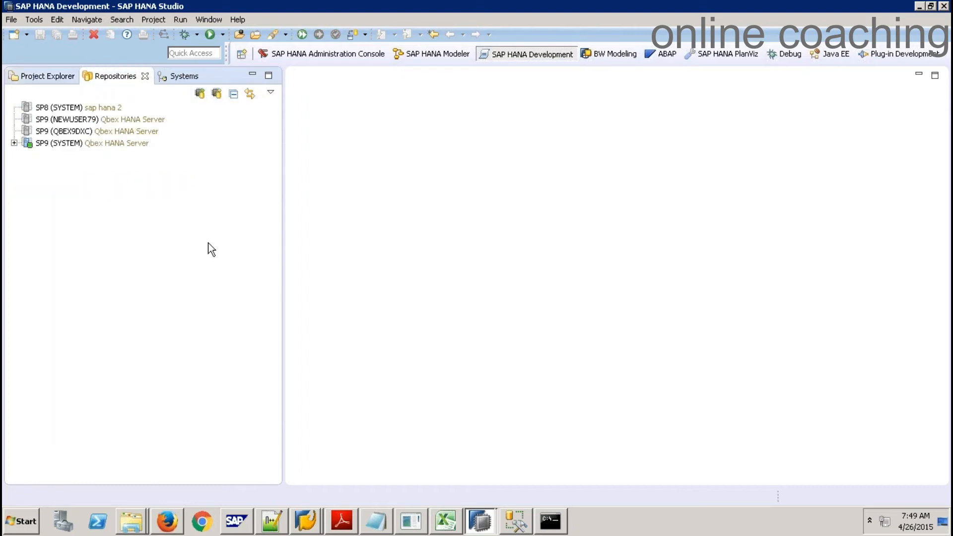
{"action": "left_click", "coordinate": [131, 521]}
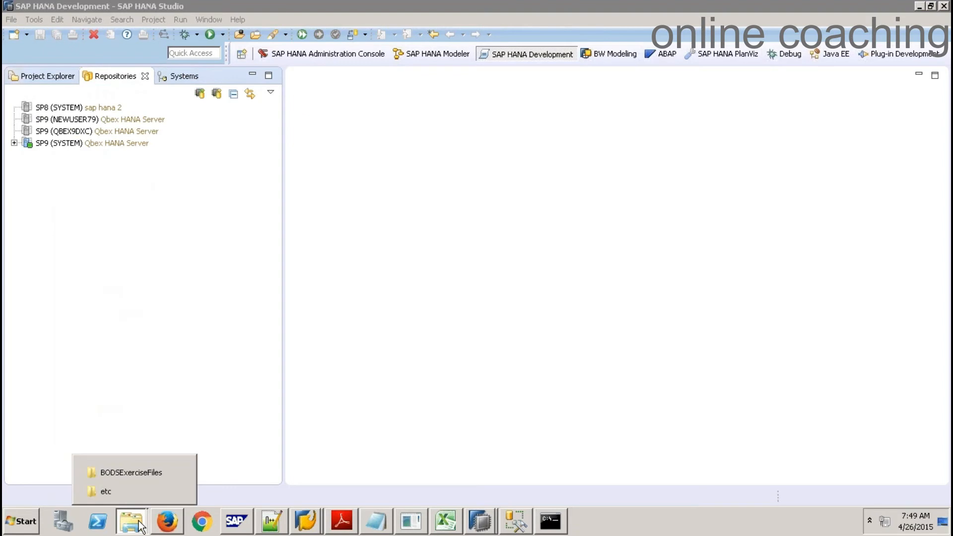
Create a new Desktop folder named 9SMQI in Windows Explorer
{"action": "left_click", "coordinate": [124, 472]}
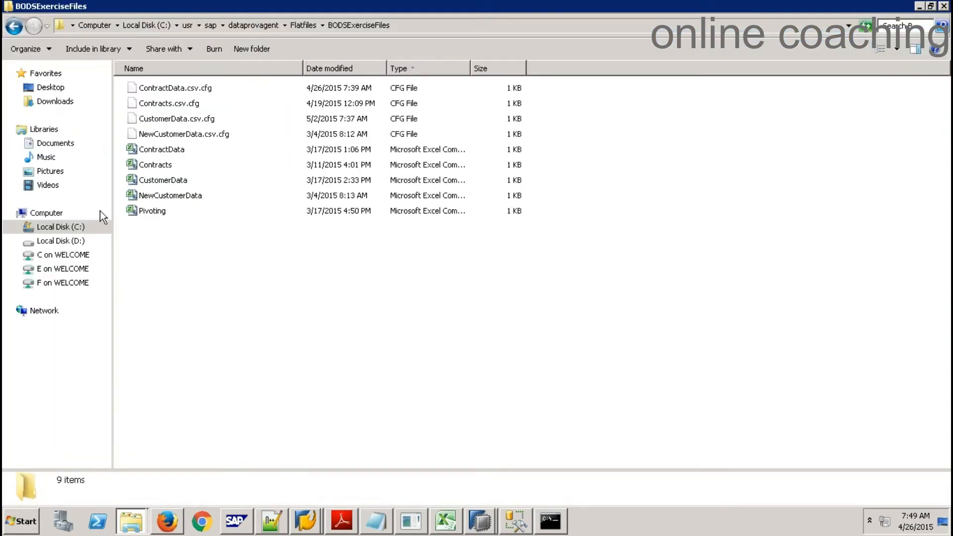
{"action": "left_click", "coordinate": [50, 88]}
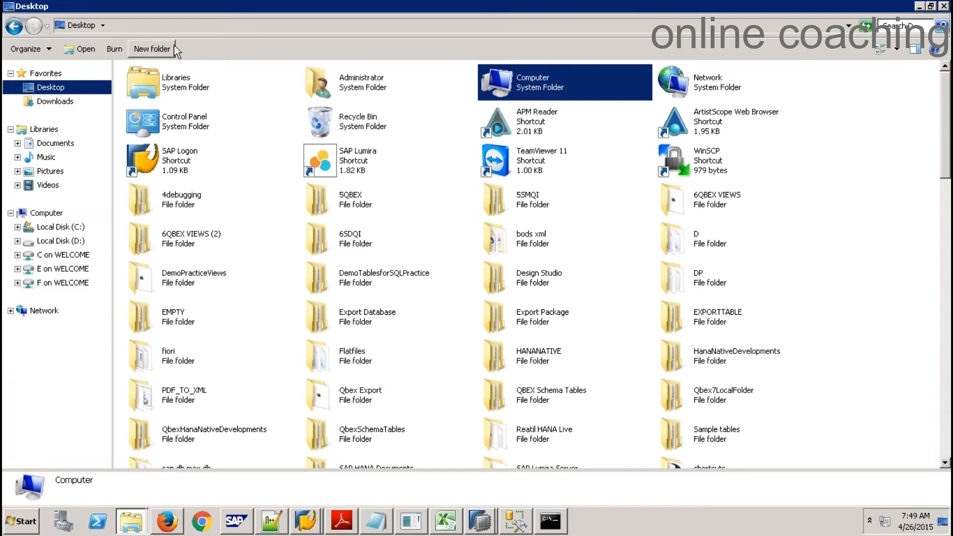
{"action": "left_click", "coordinate": [160, 49]}
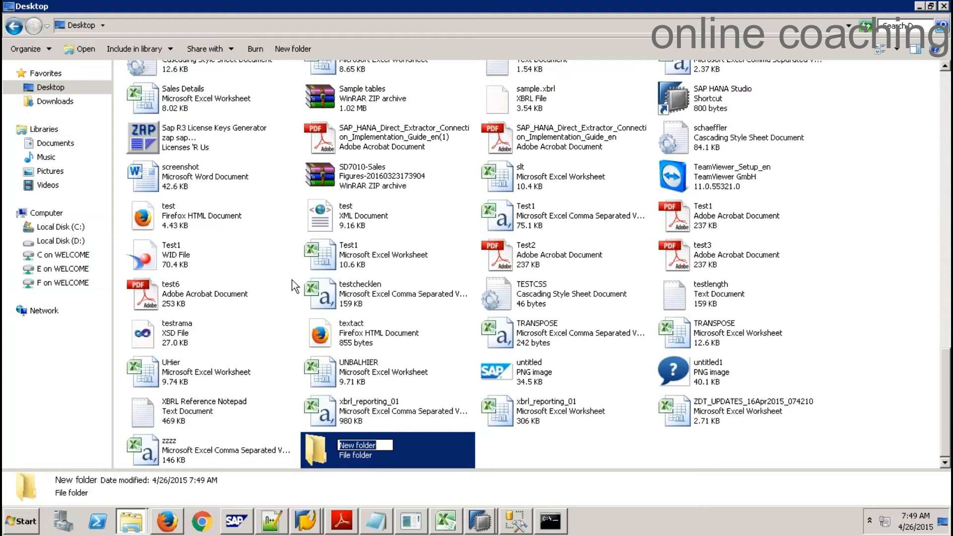
{"action": "type", "text": "9"}
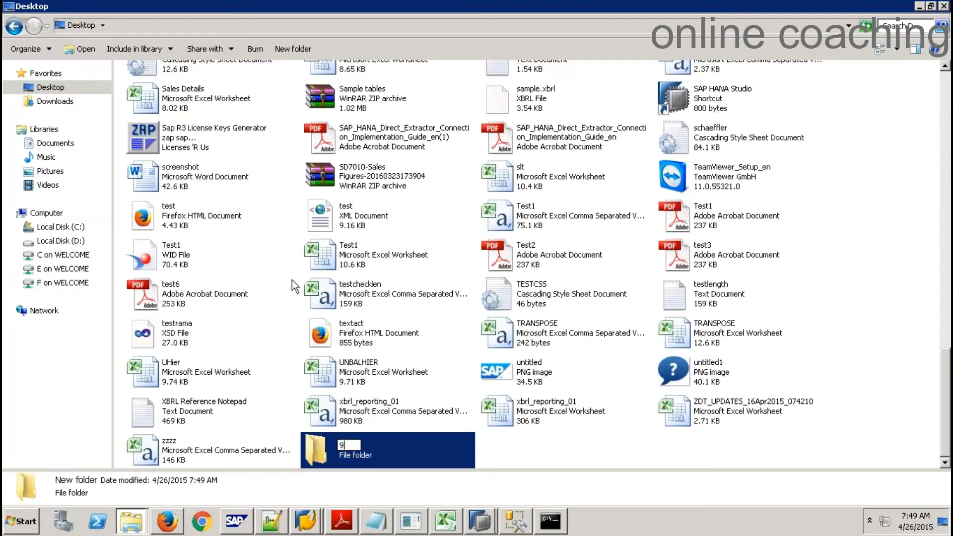
{"action": "type", "text": "5MQI"}
{"action": "key", "text": "Return"}
Start a new repository workspace on SP9 (SYSTEM) named 9QBEX
{"action": "left_click", "coordinate": [544, 445]}
{"action": "key", "text": "alt+Tab"}
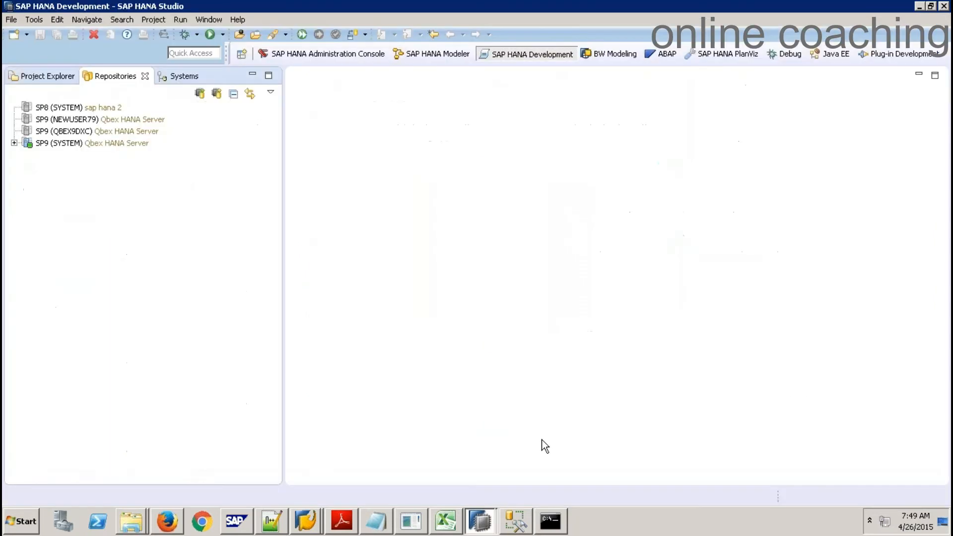
{"action": "right_click", "coordinate": [91, 144]}
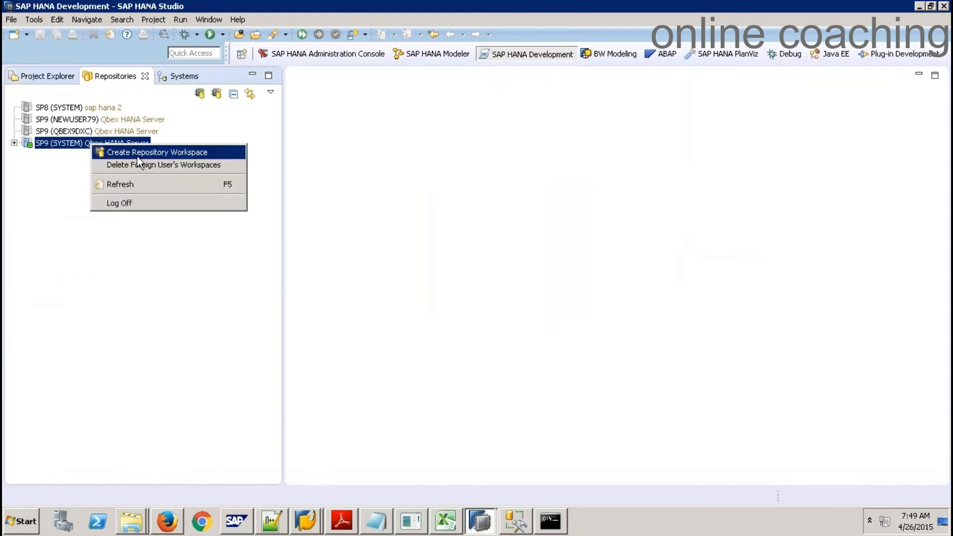
{"action": "left_click", "coordinate": [165, 153]}
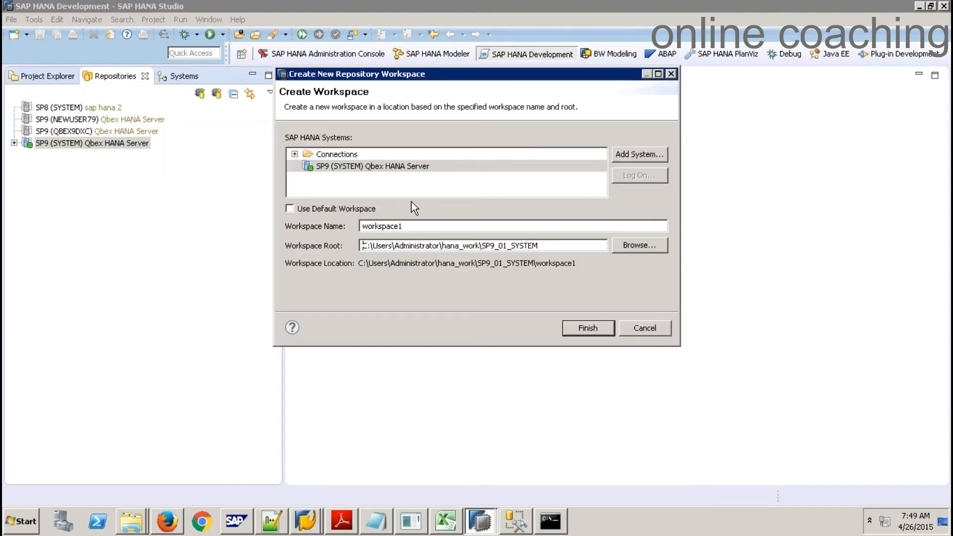
{"action": "double_click", "coordinate": [468, 228]}
{"action": "type", "text": "9QBEX"}
Set the workspace root to Desktop\9SMQI and create the 9QBEX workspace
{"action": "left_click", "coordinate": [652, 251]}
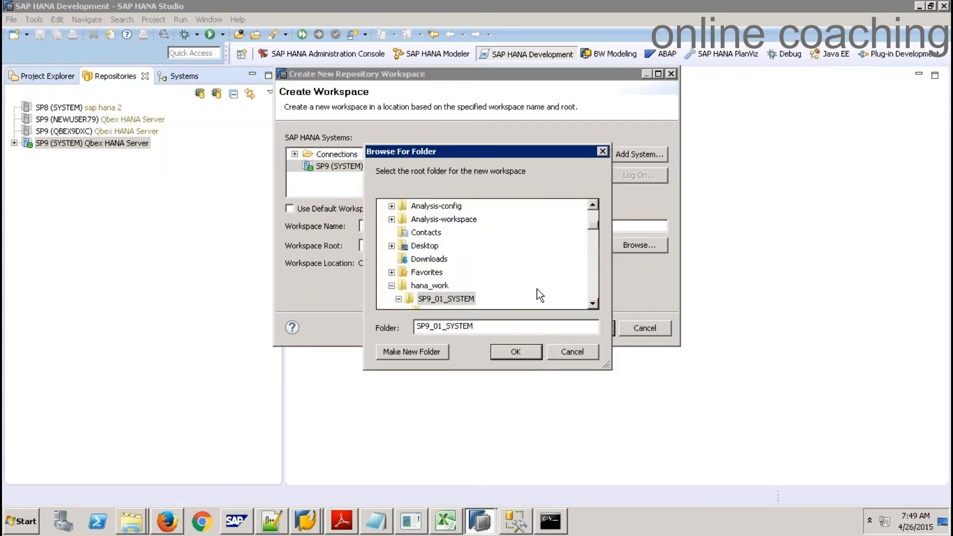
{"action": "left_click", "coordinate": [586, 222]}
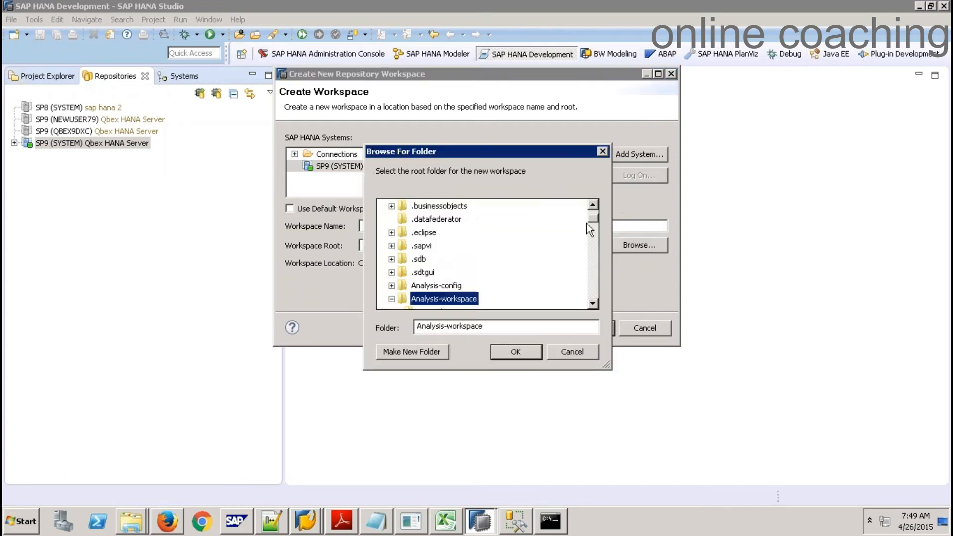
{"action": "left_click_drag", "start_coordinate": [598, 219], "coordinate": [596, 204]}
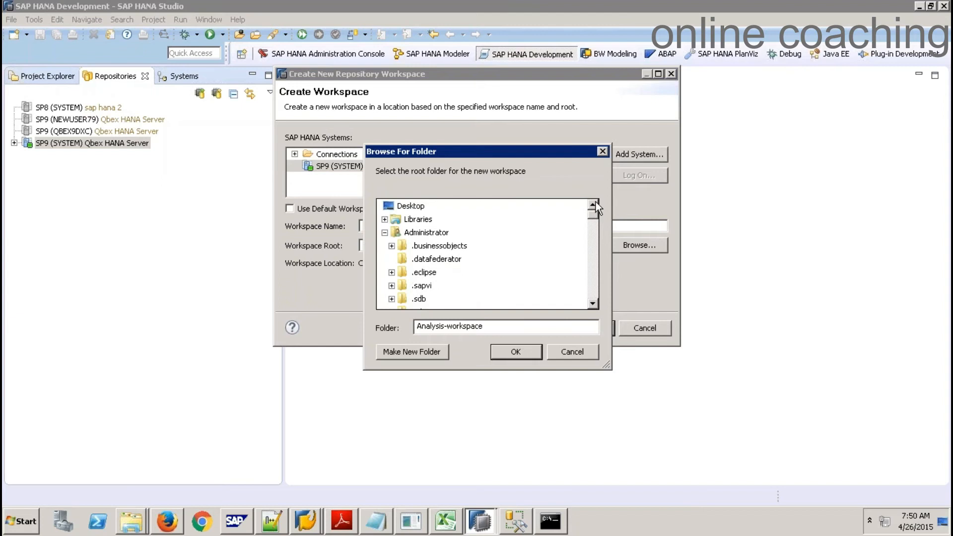
{"action": "left_click", "coordinate": [385, 233]}
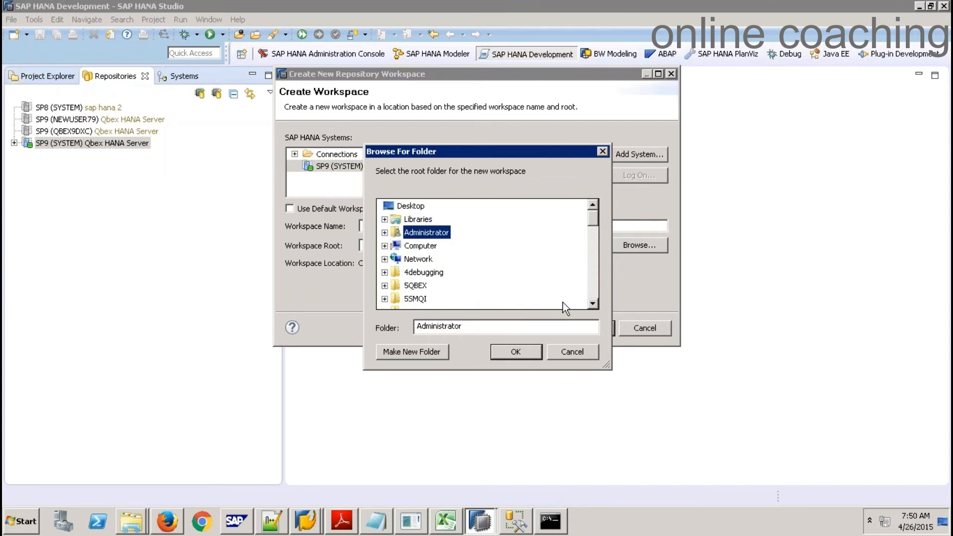
{"action": "left_click", "coordinate": [595, 284]}
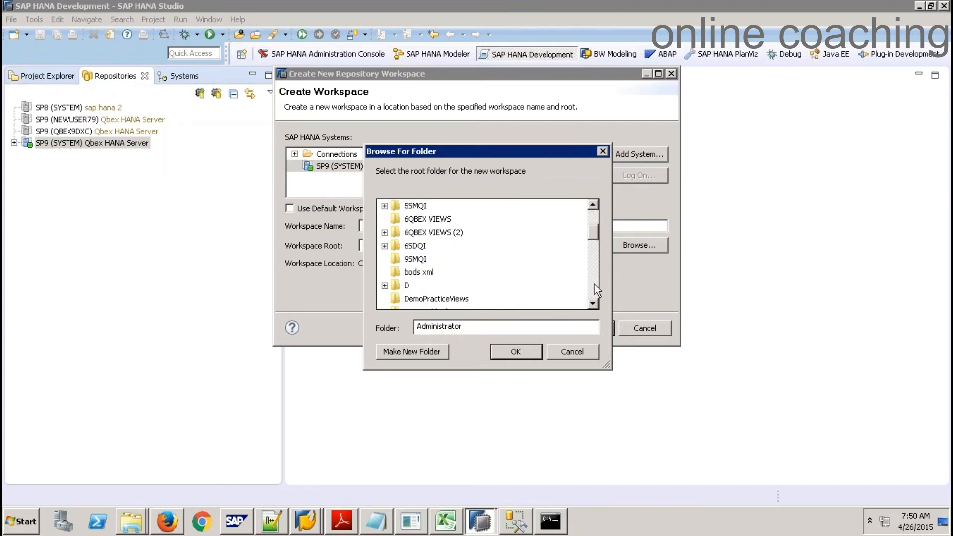
{"action": "left_click", "coordinate": [416, 260]}
{"action": "left_click", "coordinate": [509, 353]}
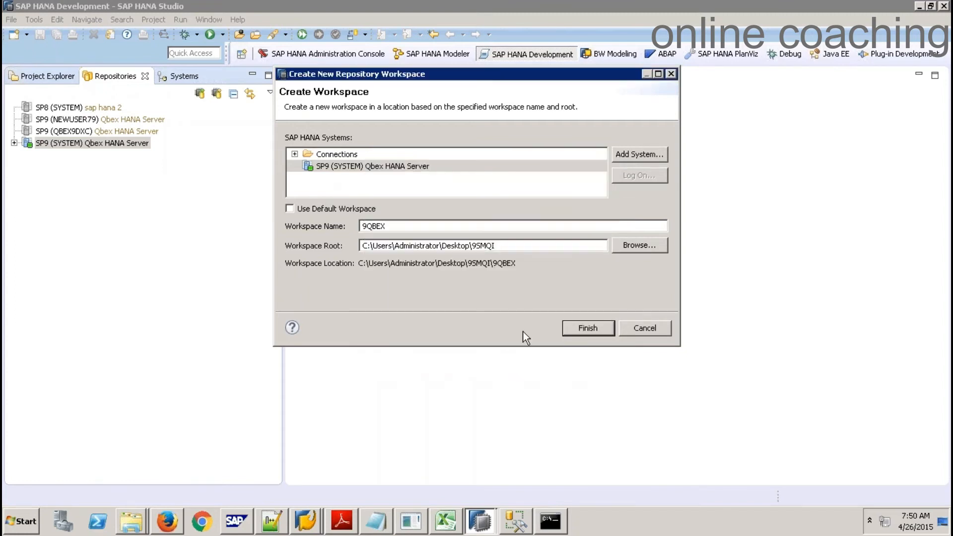
{"action": "left_click", "coordinate": [588, 326]}
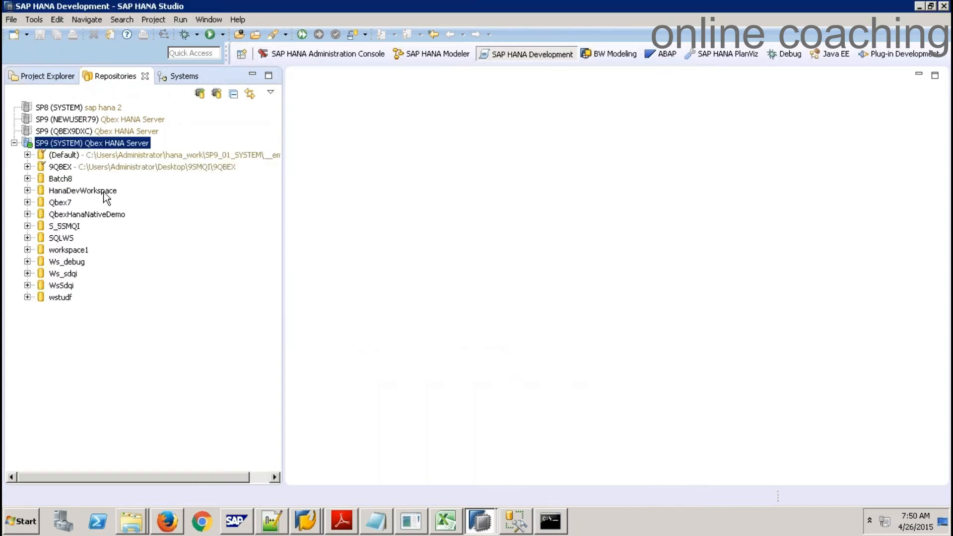
{"action": "left_click", "coordinate": [48, 77]}
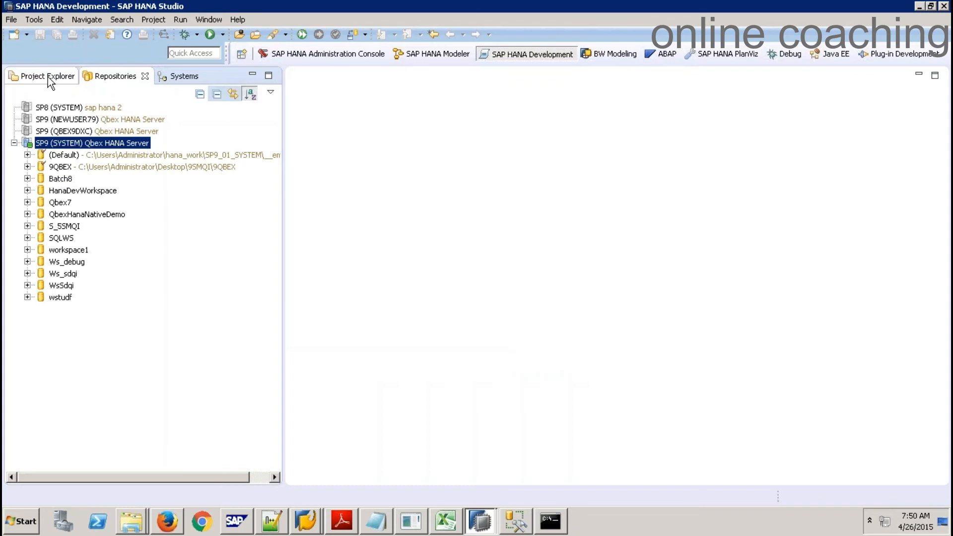
Start a local SAP HANA XS Project named 9QBEX_SMQI
{"action": "left_click", "coordinate": [26, 34]}
{"action": "left_click", "coordinate": [49, 49]}
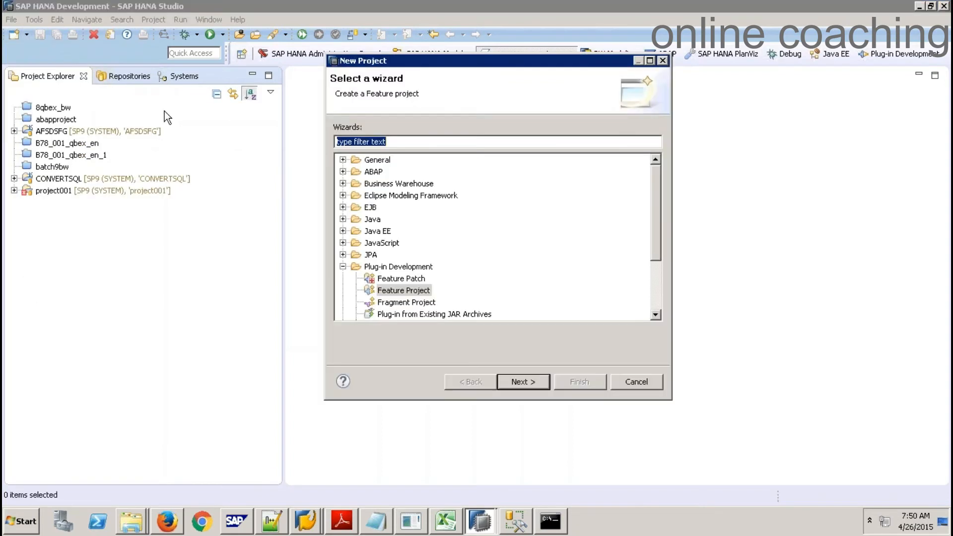
{"action": "left_click", "coordinate": [343, 266]}
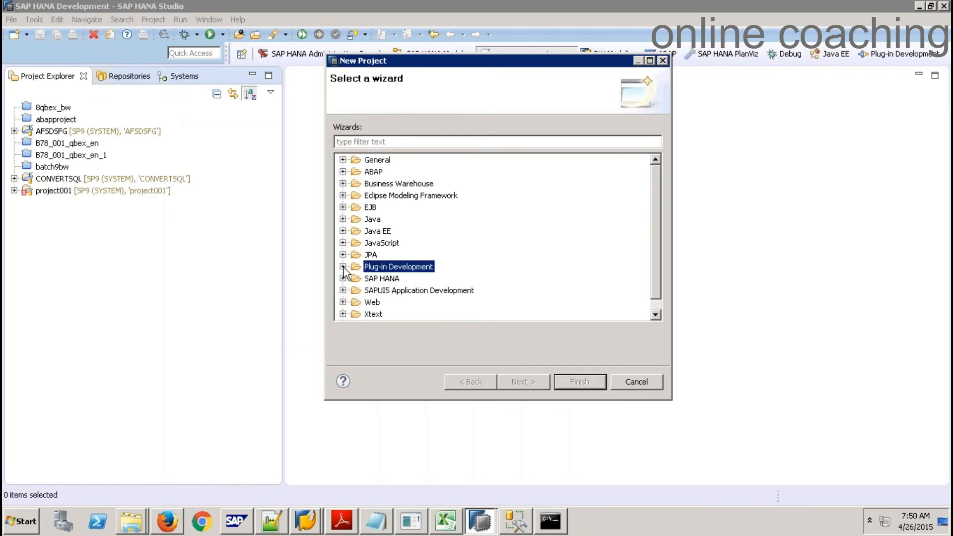
{"action": "left_click", "coordinate": [342, 279]}
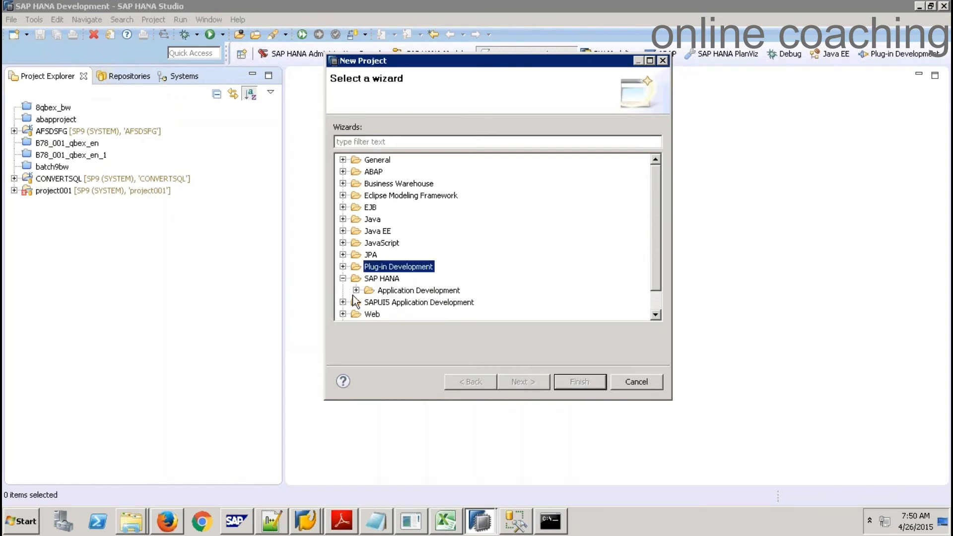
{"action": "left_click", "coordinate": [356, 290]}
{"action": "left_click", "coordinate": [382, 301]}
{"action": "left_click", "coordinate": [534, 381]}
{"action": "left_click", "coordinate": [402, 142]}
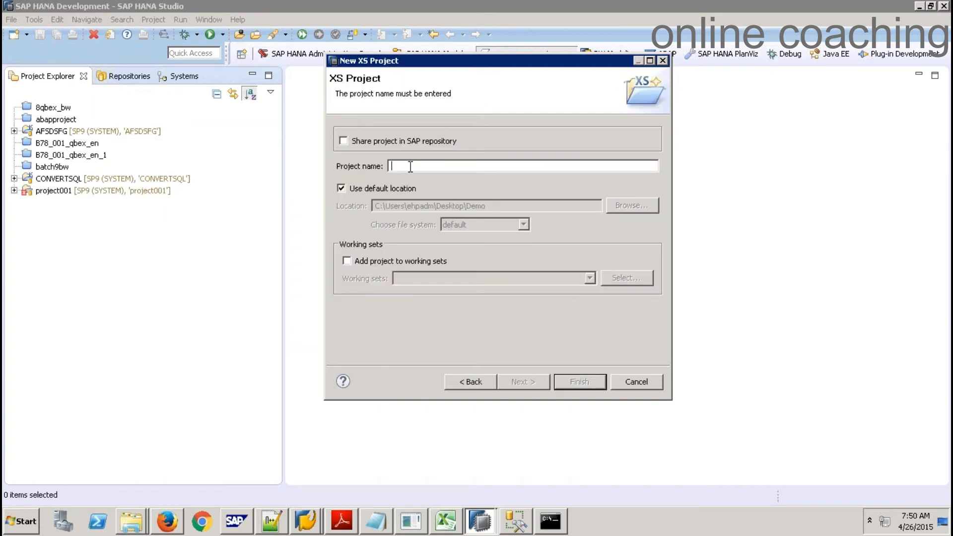
{"action": "type", "text": "9QBEX_"}
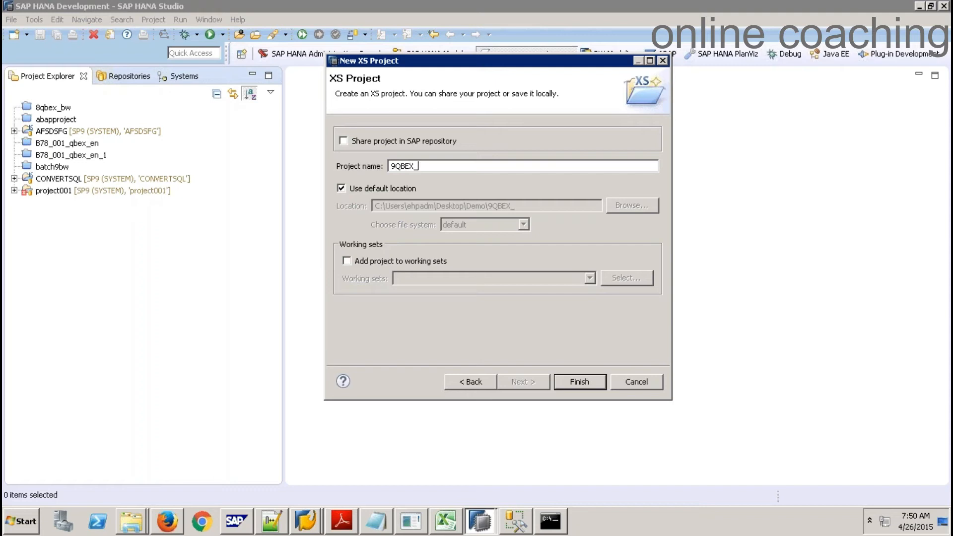
{"action": "type", "text": "SMQI"}
Set the project location to the Desktop 9SMQI folder and create the 9QBEX_SMQI project
{"action": "left_click", "coordinate": [377, 192]}
{"action": "left_click", "coordinate": [621, 206]}
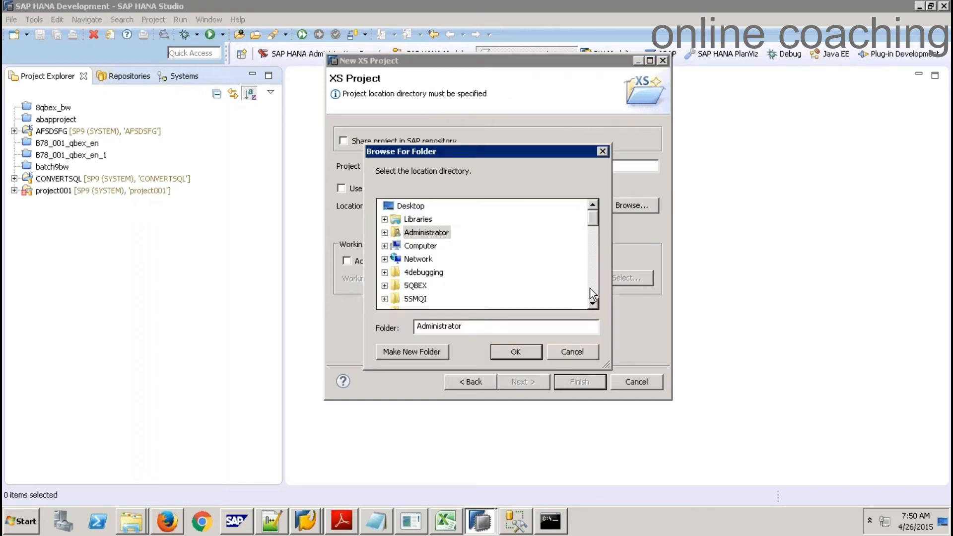
{"action": "left_click", "coordinate": [592, 288]}
{"action": "left_click", "coordinate": [385, 260]}
{"action": "left_click", "coordinate": [392, 272]}
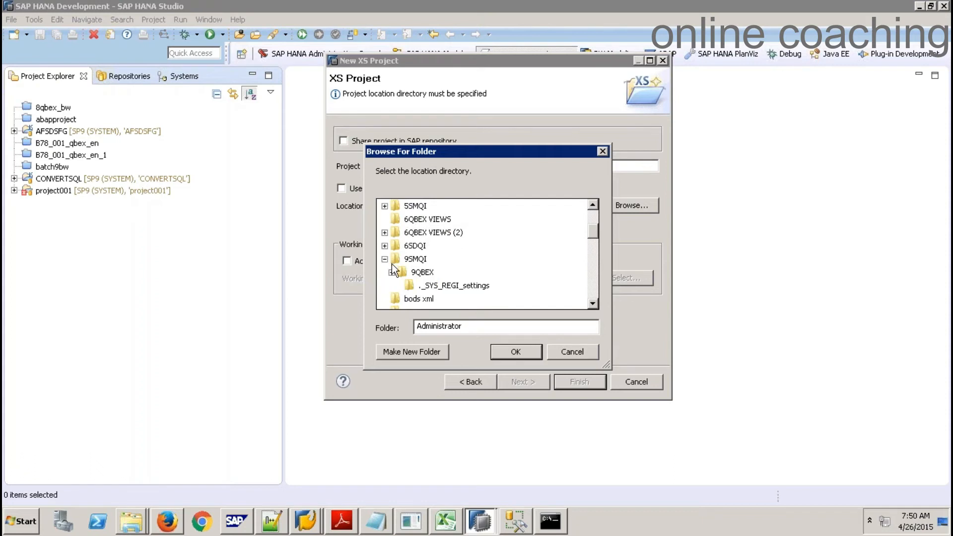
{"action": "left_click", "coordinate": [420, 272]}
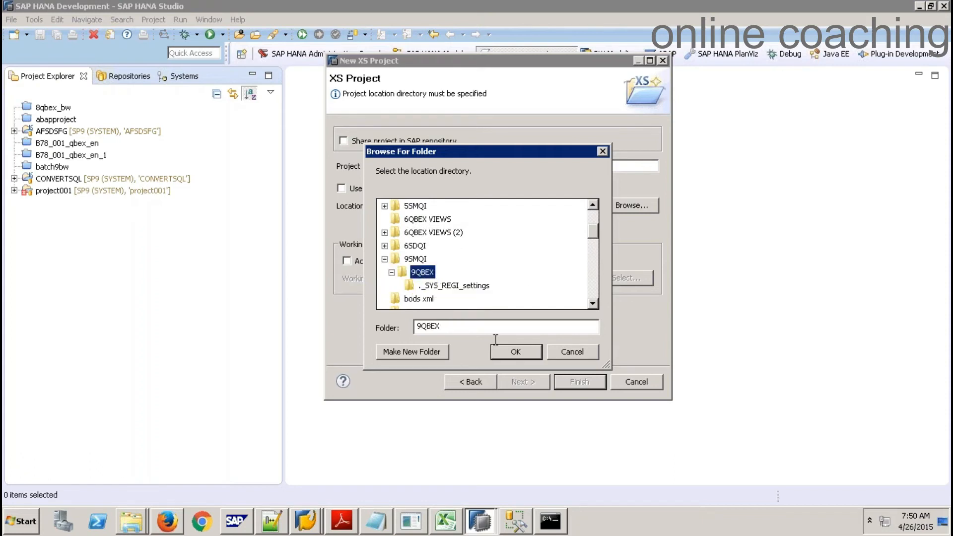
{"action": "left_click", "coordinate": [505, 353]}
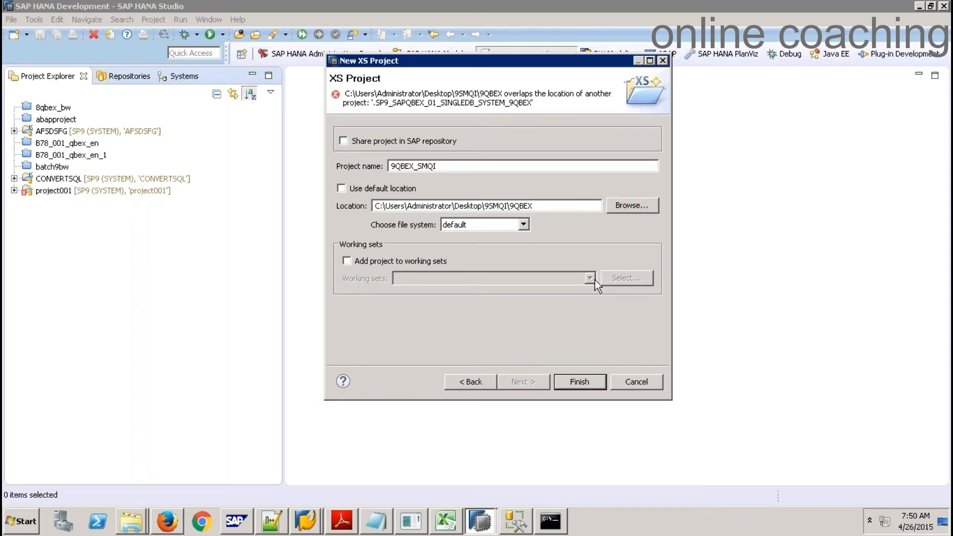
{"action": "left_click", "coordinate": [631, 206]}
{"action": "left_click", "coordinate": [417, 286]}
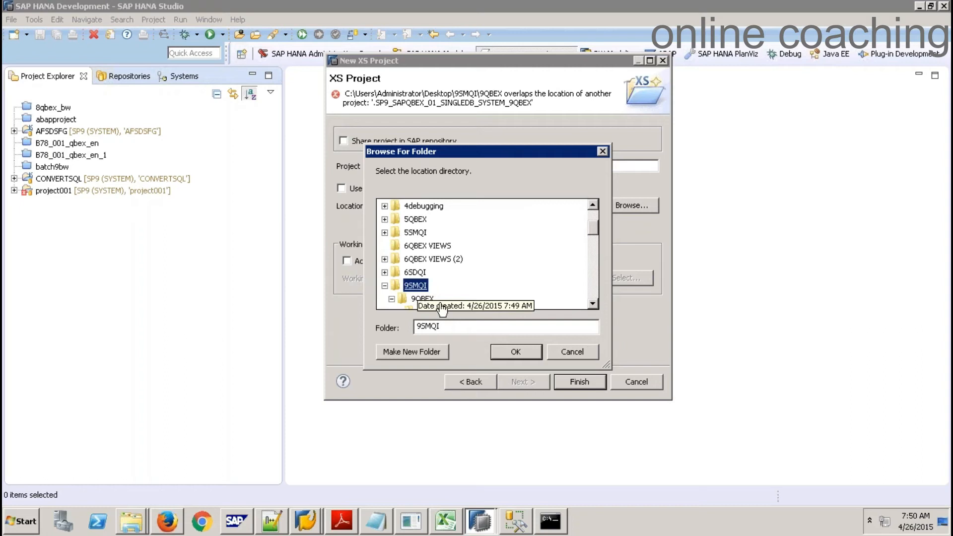
{"action": "left_click", "coordinate": [523, 349]}
{"action": "left_click", "coordinate": [579, 380]}
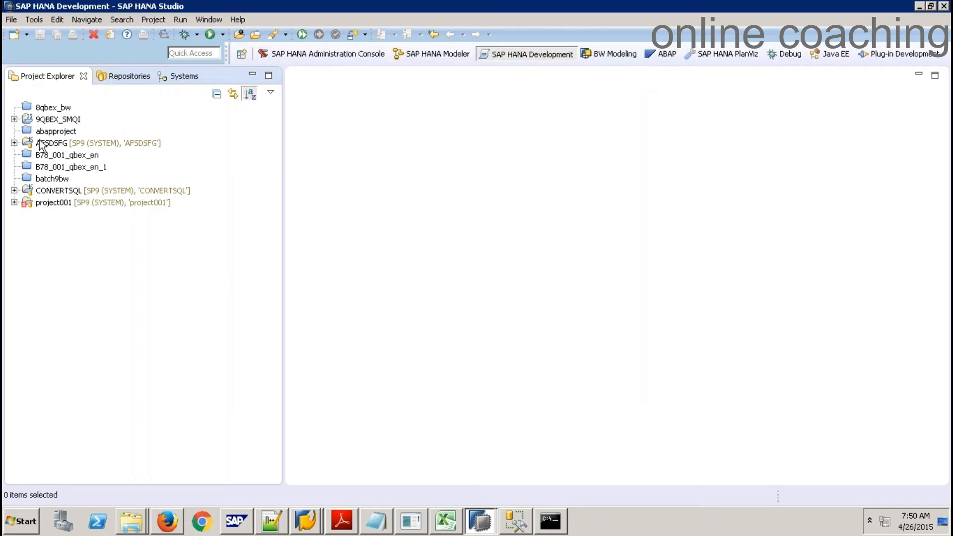
{"action": "left_click", "coordinate": [14, 119]}
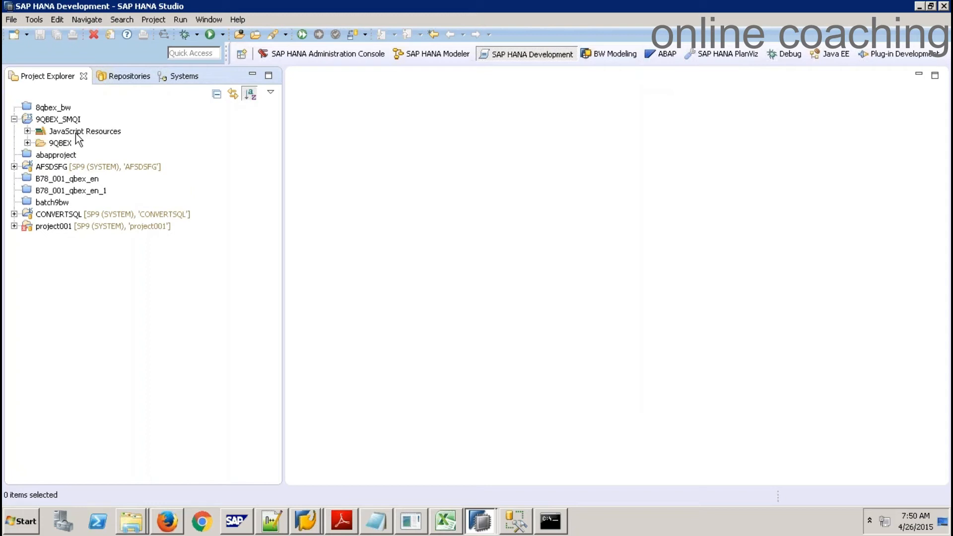
Begin sharing the 9QBEX_SMQI project through the SAP HANA Repository share wizard
{"action": "left_click", "coordinate": [67, 123]}
{"action": "right_click", "coordinate": [67, 122]}
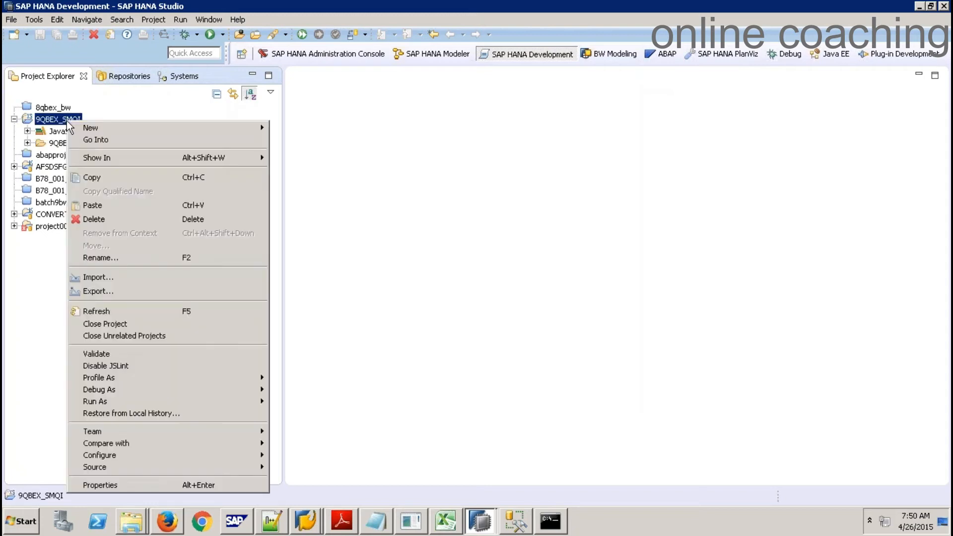
{"action": "mouse_move", "coordinate": [240, 444]}
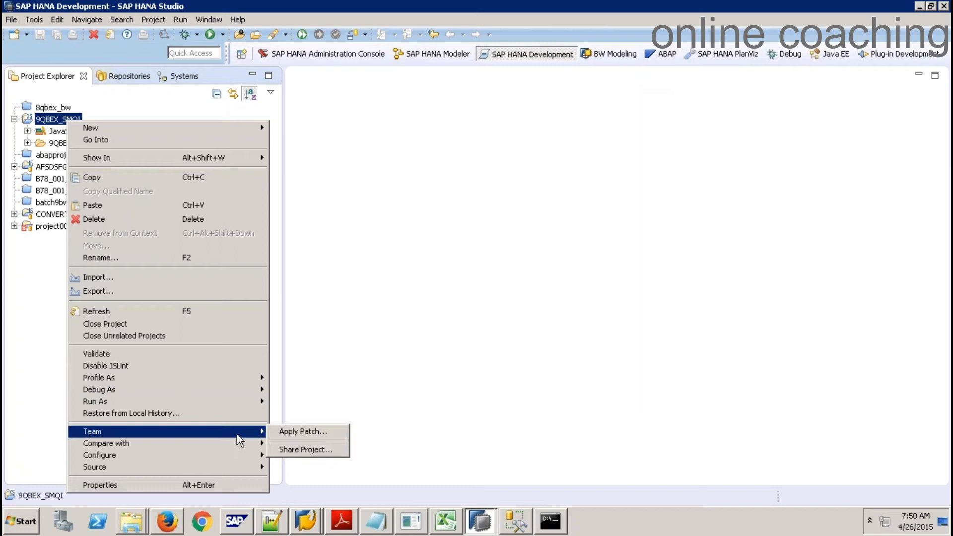
{"action": "left_click", "coordinate": [293, 449]}
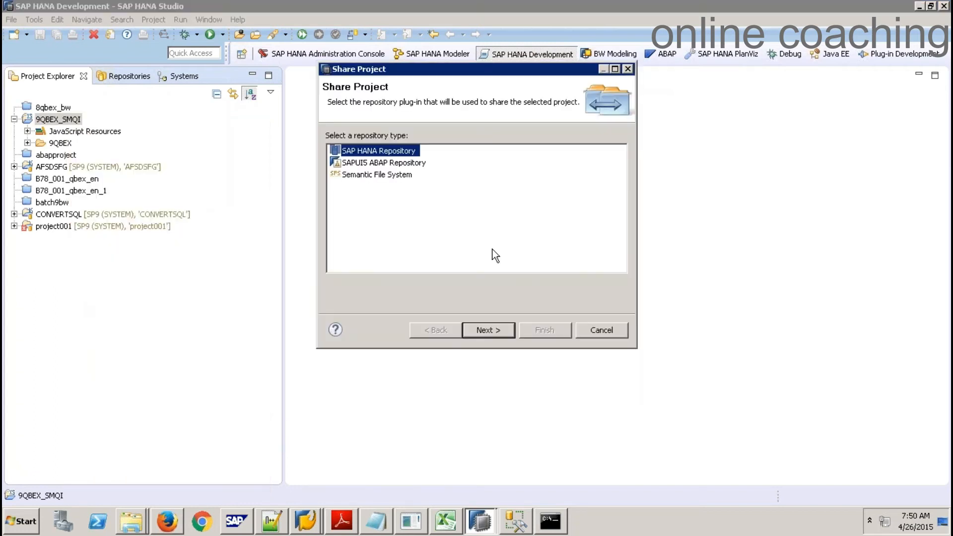
{"action": "left_click", "coordinate": [488, 330]}
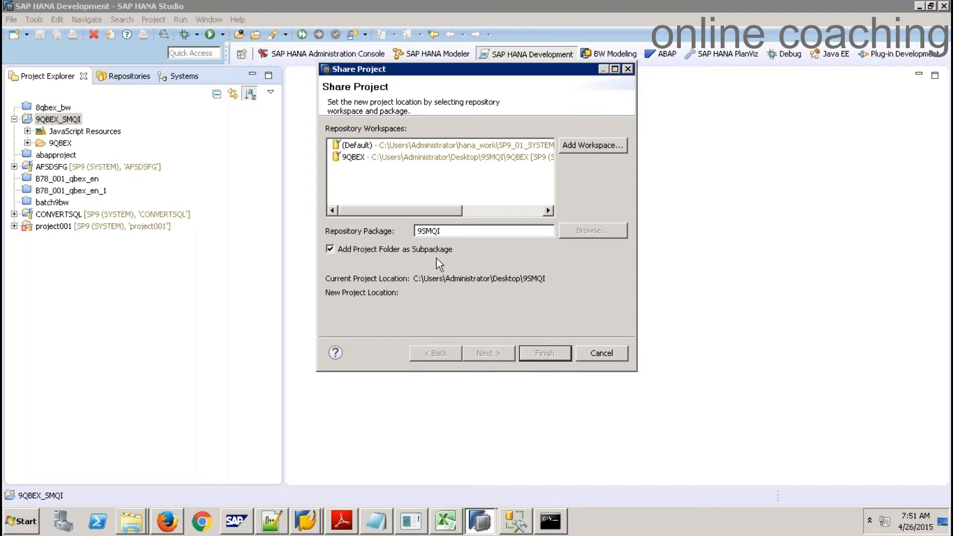
{"action": "left_click", "coordinate": [379, 158]}
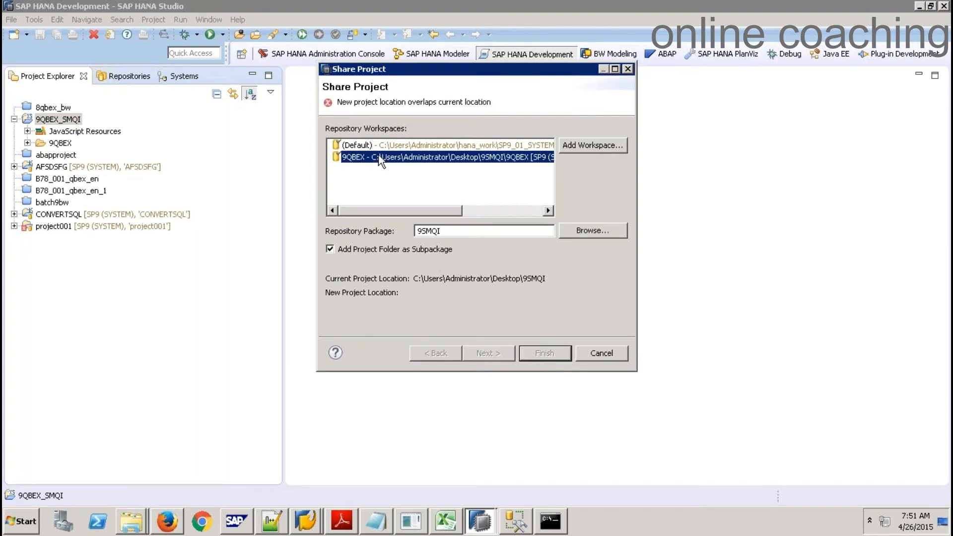
{"action": "left_click", "coordinate": [368, 247]}
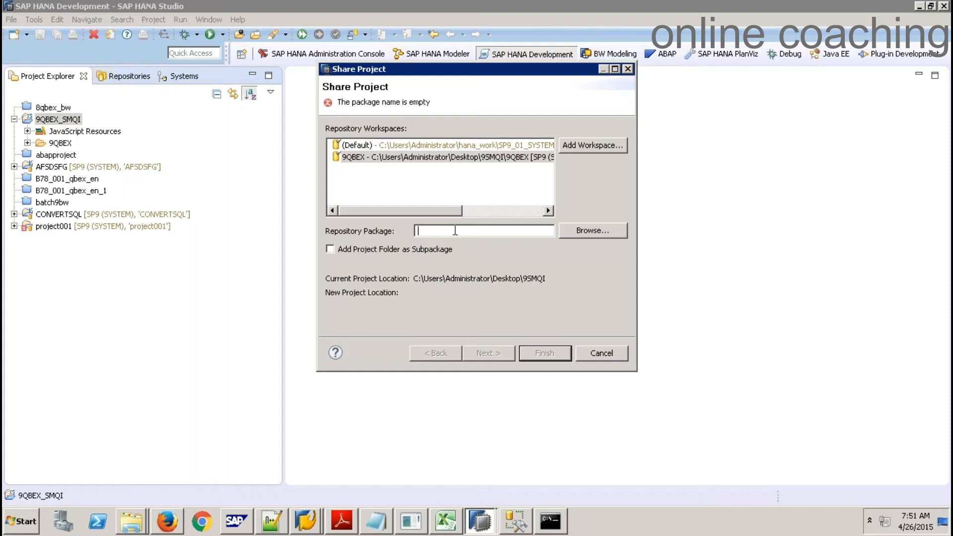
{"action": "left_click", "coordinate": [395, 249]}
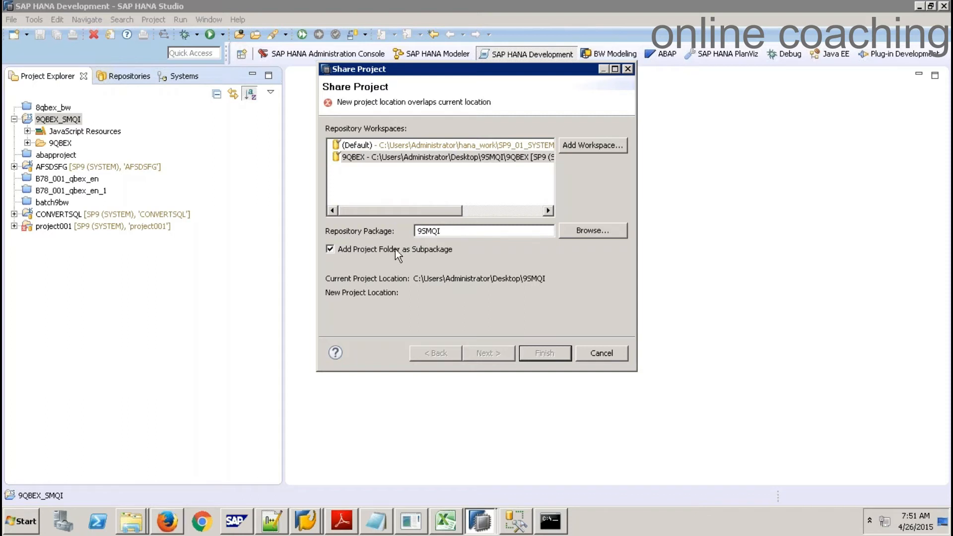
Share into package 9QBEXPK with the project folder as subpackage, using the (Default) workspace
{"action": "left_click", "coordinate": [459, 229]}
{"action": "type", "text": "01"}
{"action": "left_click", "coordinate": [593, 230]}
{"action": "left_click", "coordinate": [375, 79]}
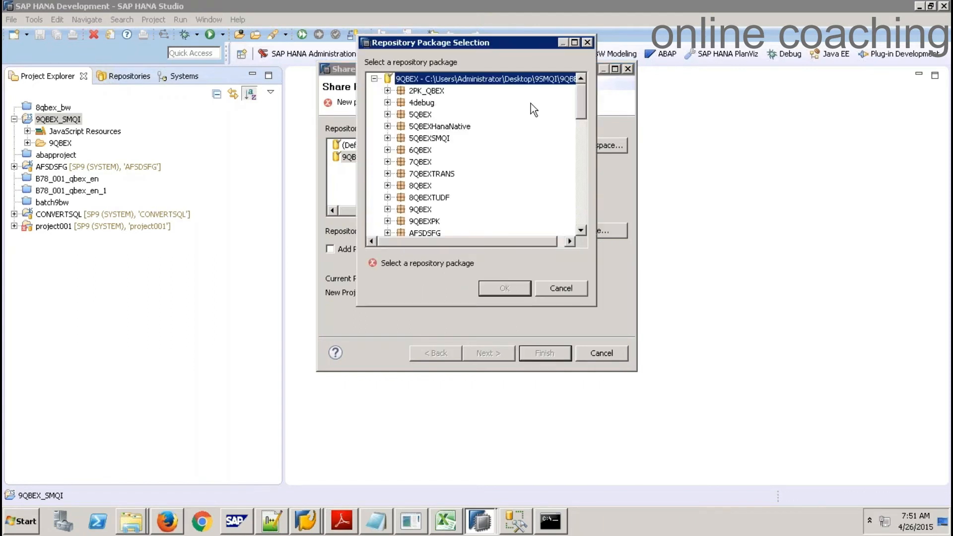
{"action": "double_click", "coordinate": [430, 221]}
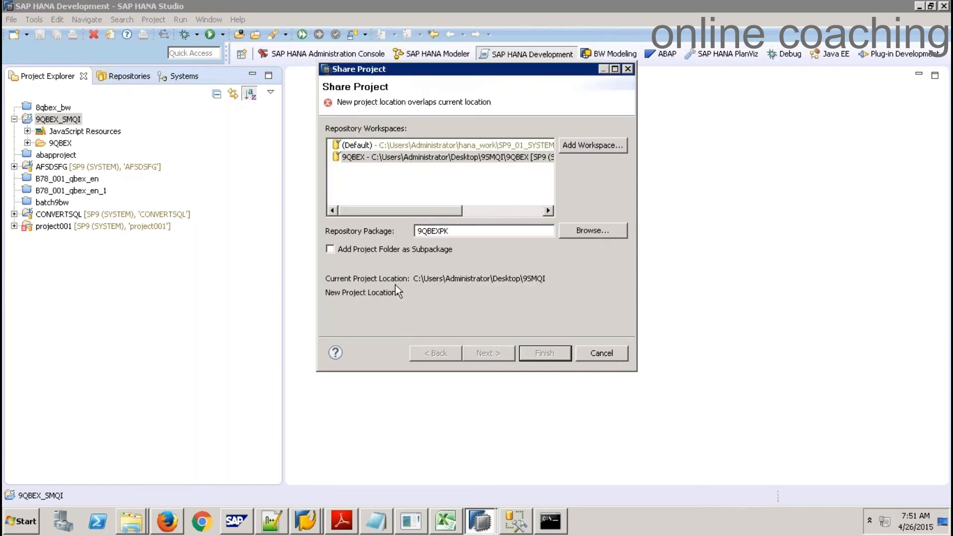
{"action": "left_click", "coordinate": [374, 251]}
{"action": "left_click", "coordinate": [435, 159]}
{"action": "left_click", "coordinate": [427, 142]}
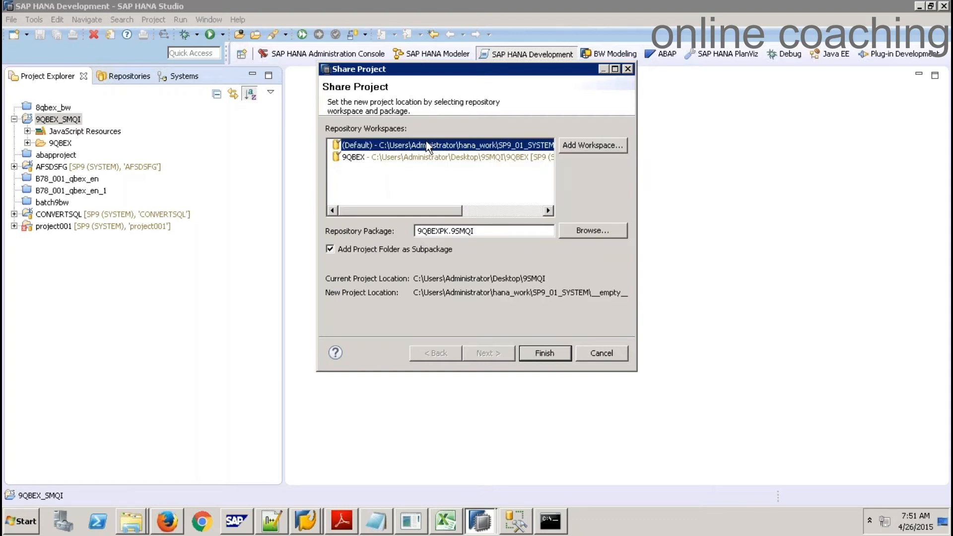
{"action": "left_click", "coordinate": [534, 358]}
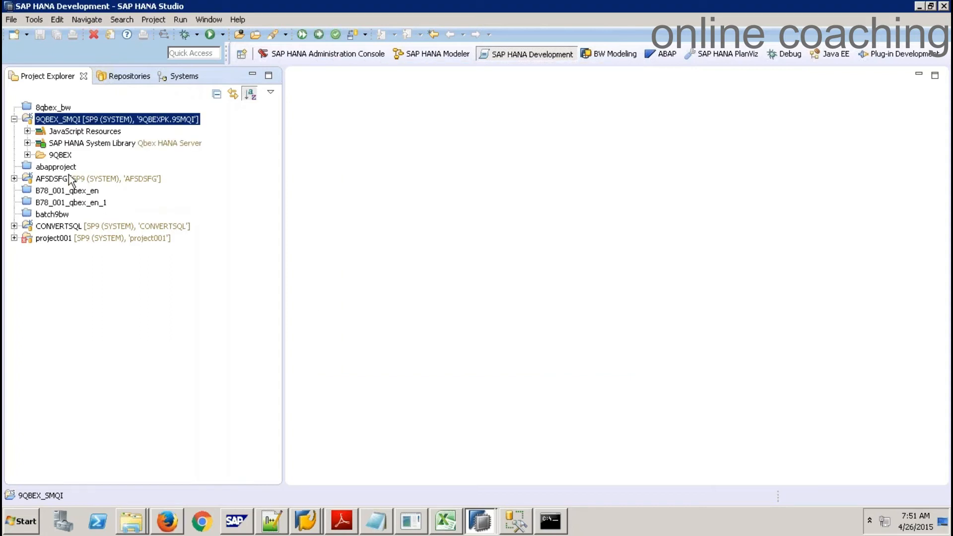
Expand the 9QBEX folder and create a new folder named SMQI inside it
{"action": "left_click", "coordinate": [27, 155]}
{"action": "left_click", "coordinate": [61, 156]}
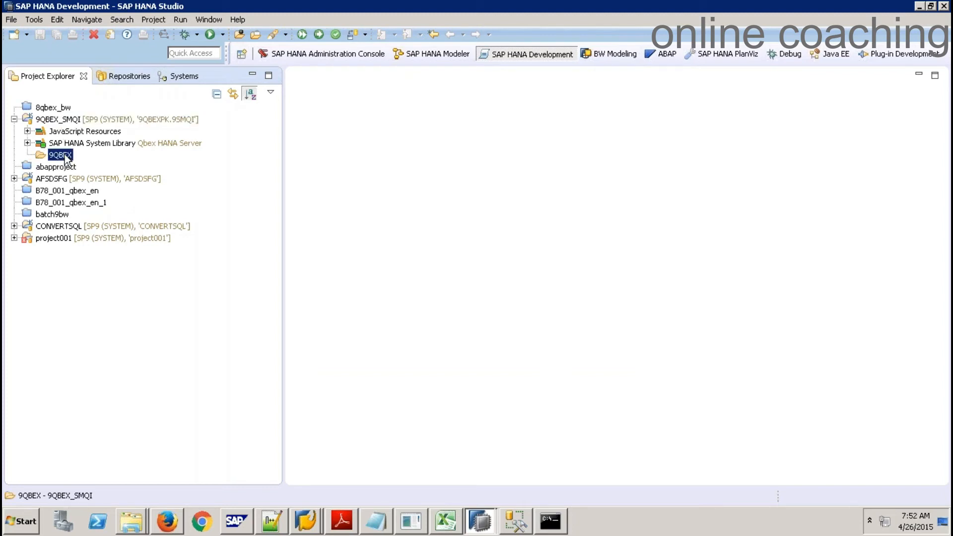
{"action": "right_click", "coordinate": [67, 159]}
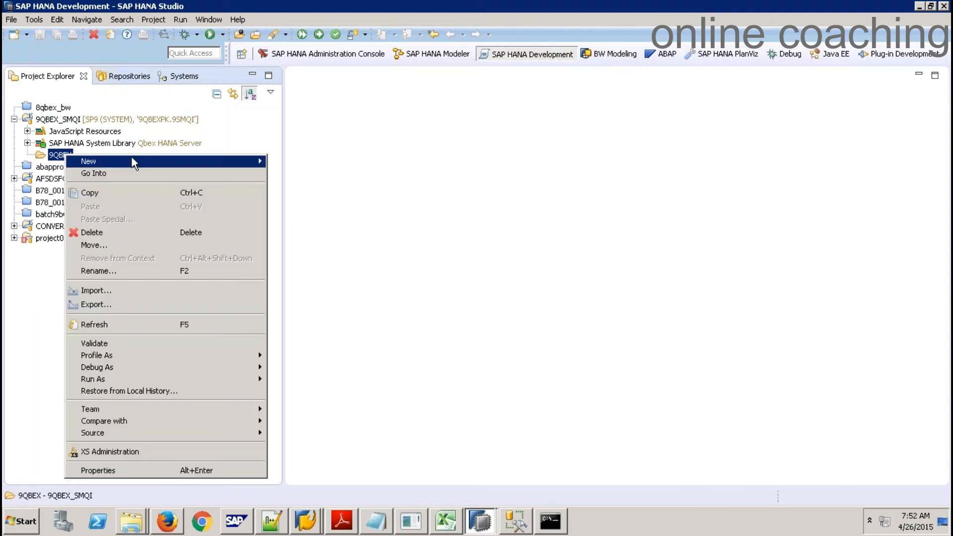
{"action": "mouse_move", "coordinate": [131, 161]}
{"action": "left_click", "coordinate": [306, 214]}
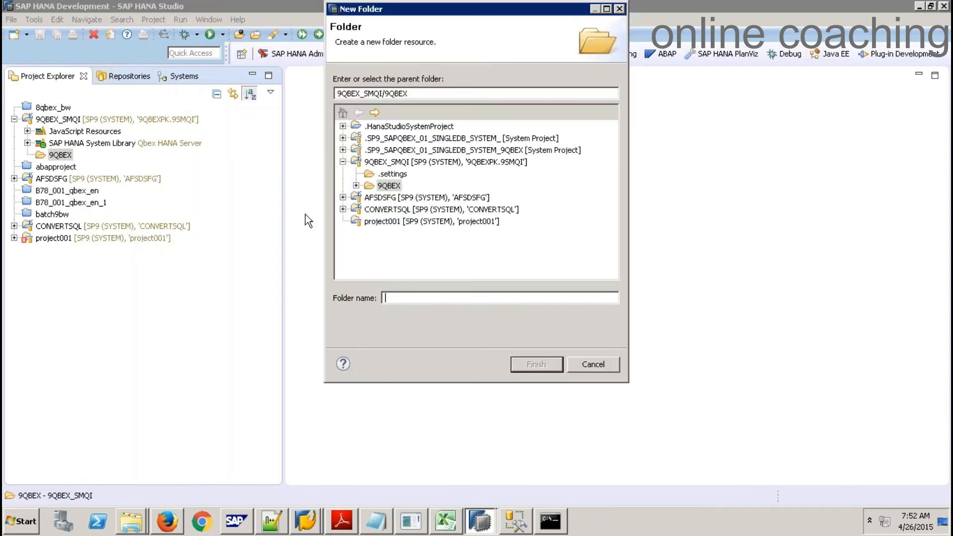
{"action": "type", "text": "SMQI"}
{"action": "left_click", "coordinate": [536, 364]}
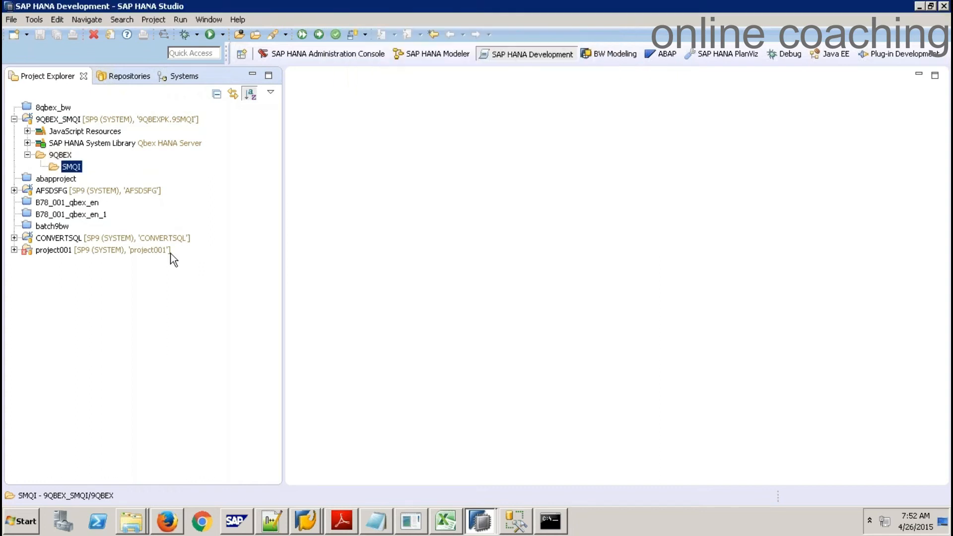
{"action": "right_click", "coordinate": [70, 173]}
{"action": "mouse_move", "coordinate": [132, 177]}
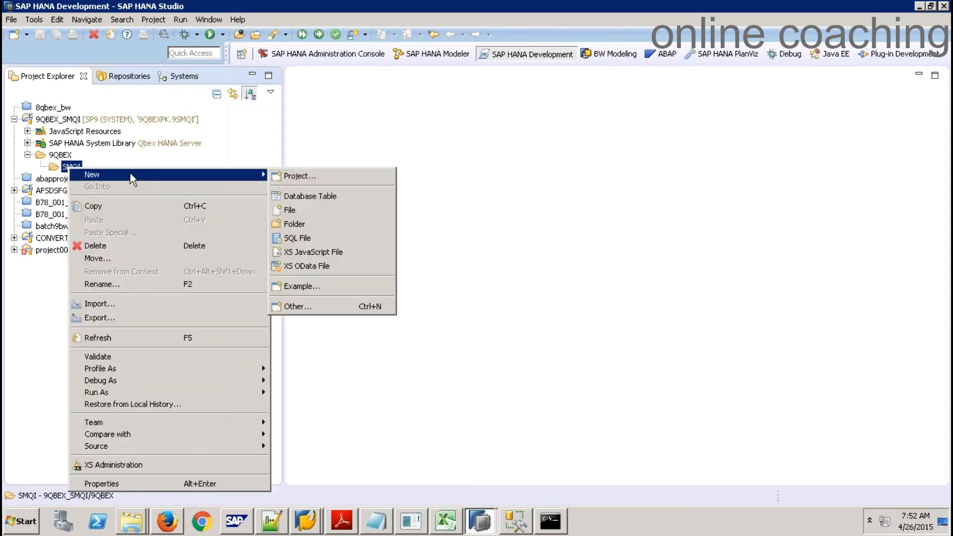
Choose the Flowgraph Model wizard under SAP HANA > Database Development
{"action": "left_click", "coordinate": [314, 312]}
{"action": "left_click", "coordinate": [343, 302]}
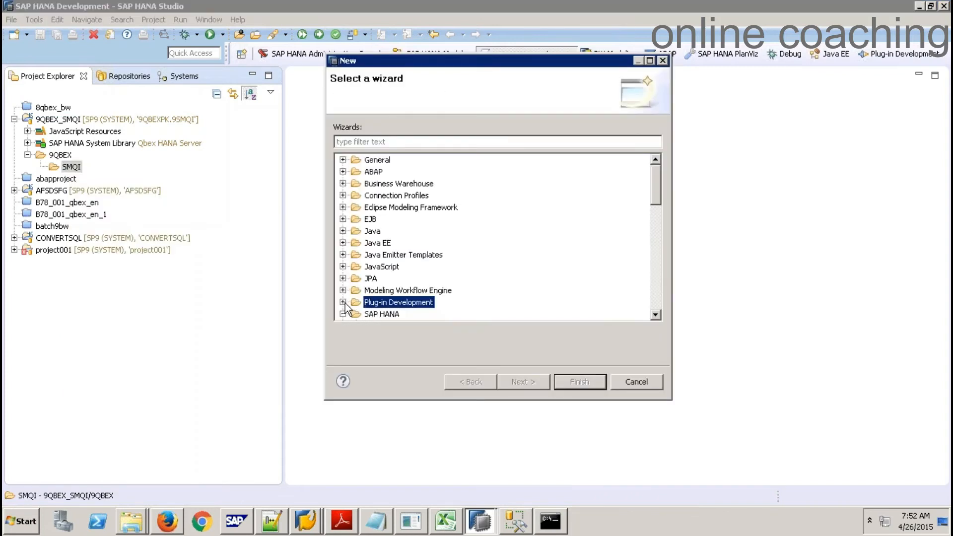
{"action": "left_click", "coordinate": [656, 314]}
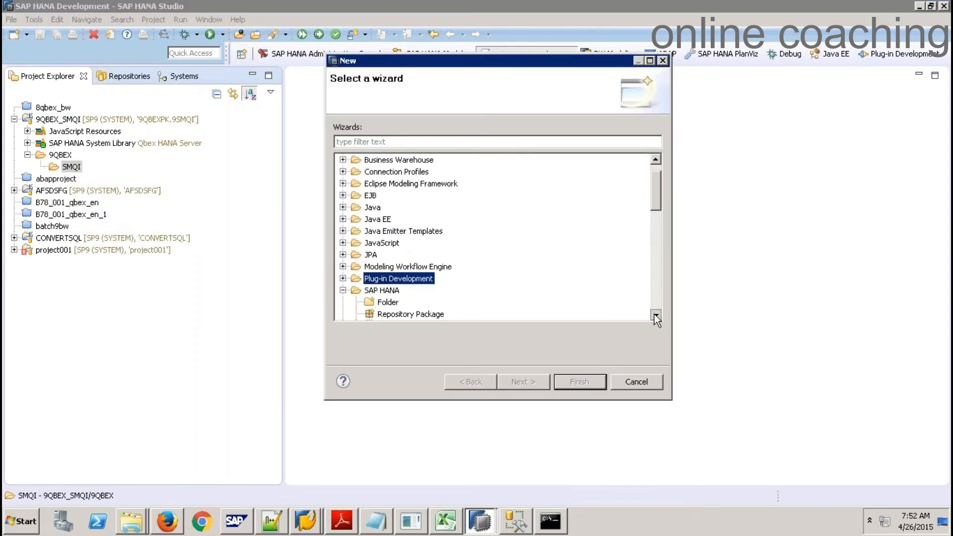
{"action": "left_click", "coordinate": [344, 291]}
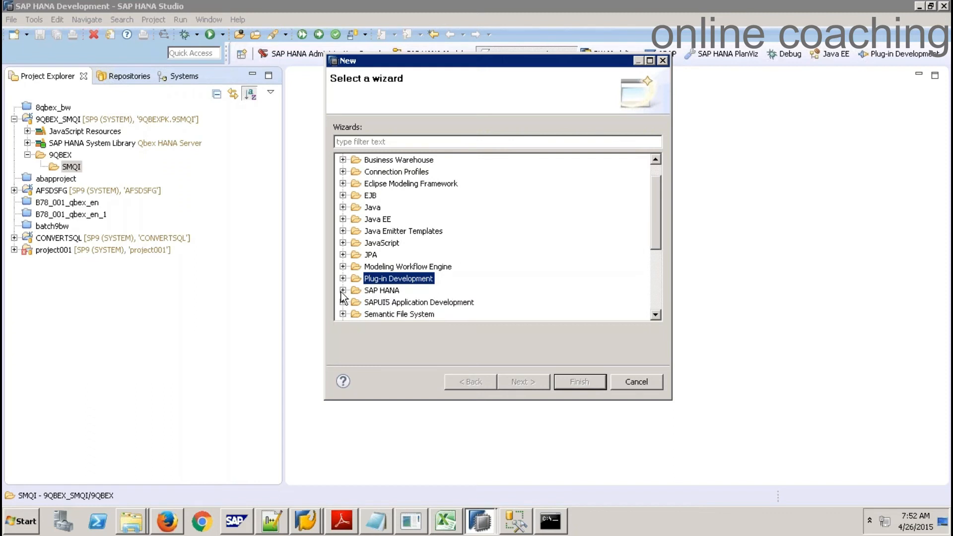
{"action": "left_click", "coordinate": [344, 291]}
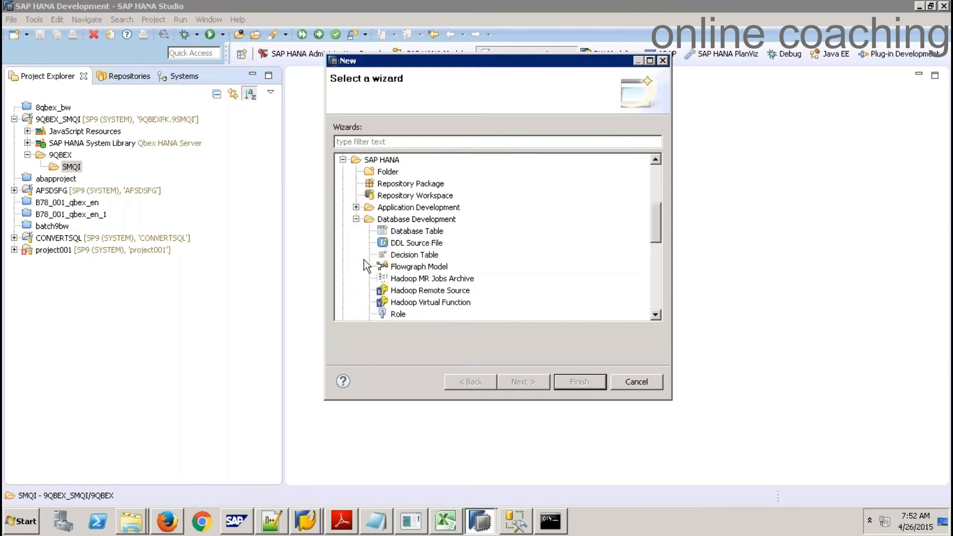
{"action": "left_click", "coordinate": [356, 219]}
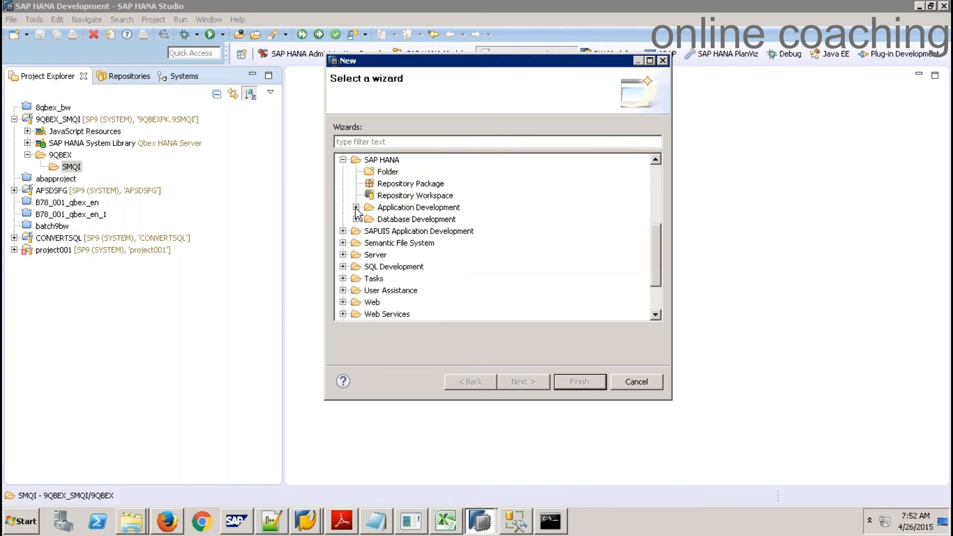
{"action": "left_click", "coordinate": [356, 208]}
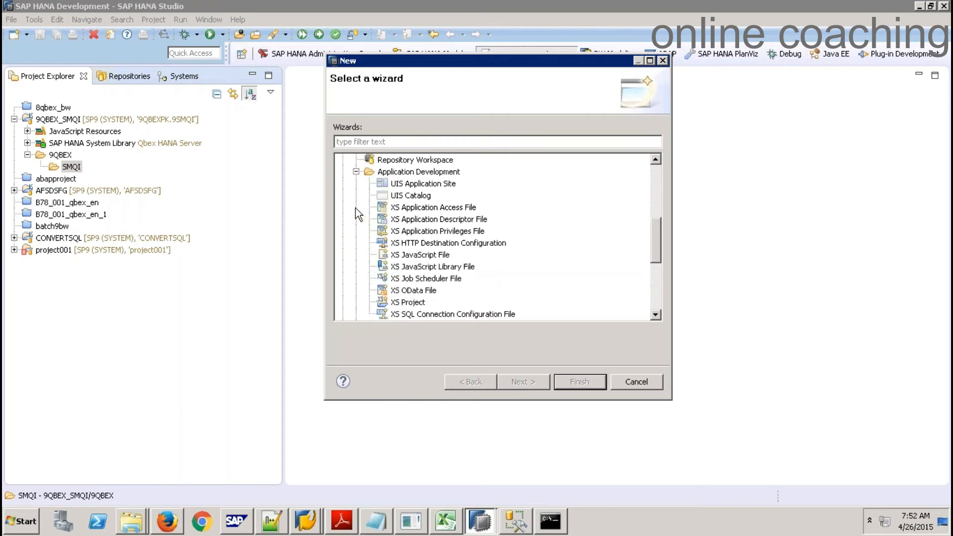
{"action": "left_click", "coordinate": [655, 316]}
{"action": "left_click", "coordinate": [655, 315]}
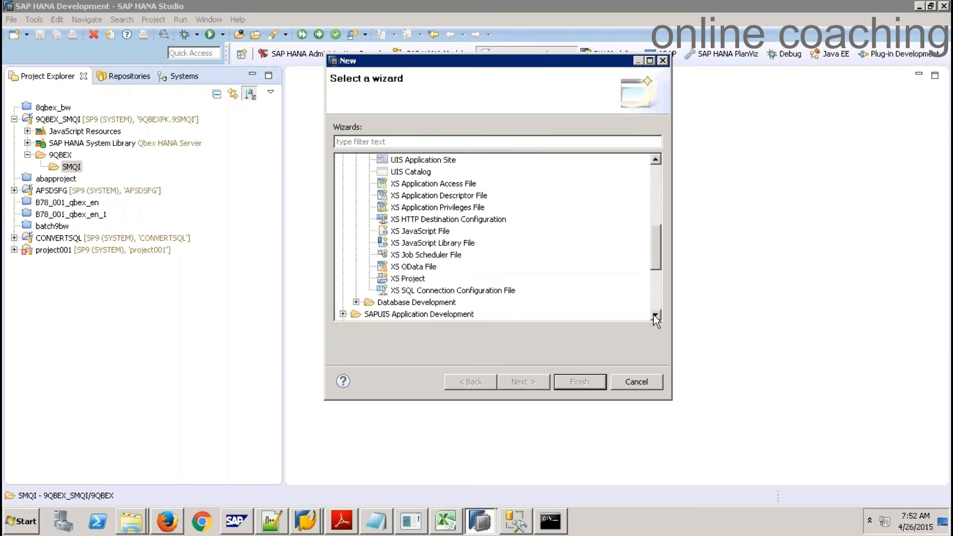
{"action": "left_click", "coordinate": [654, 316]}
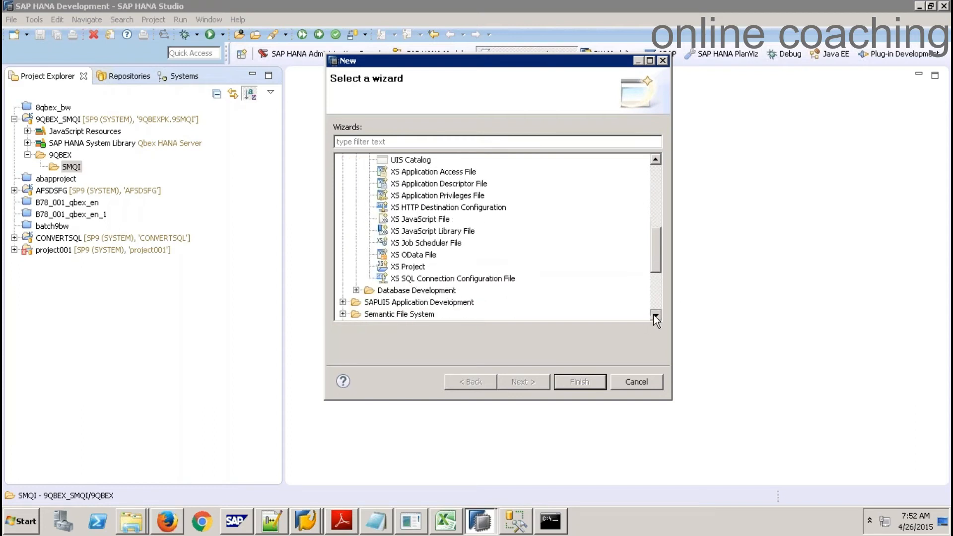
{"action": "left_click", "coordinate": [357, 291]}
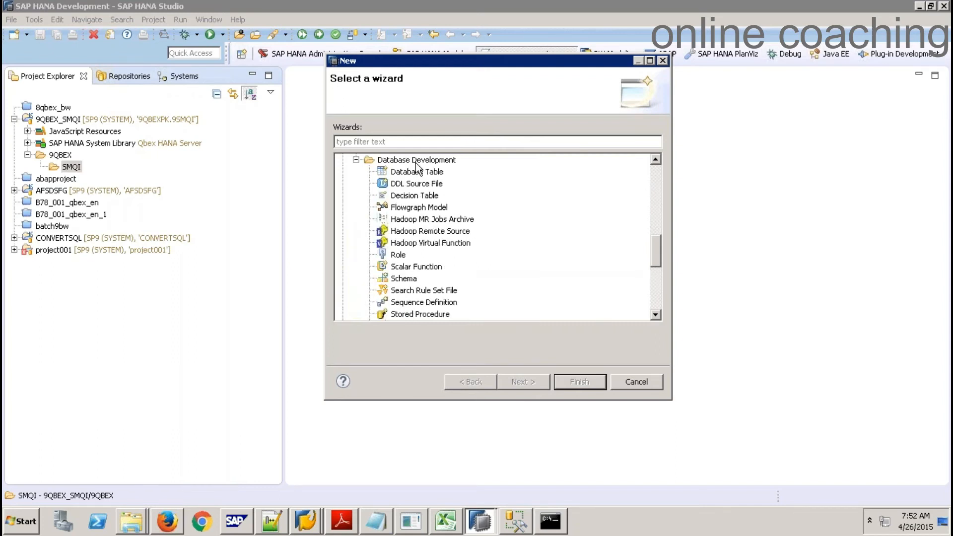
{"action": "left_click", "coordinate": [418, 209]}
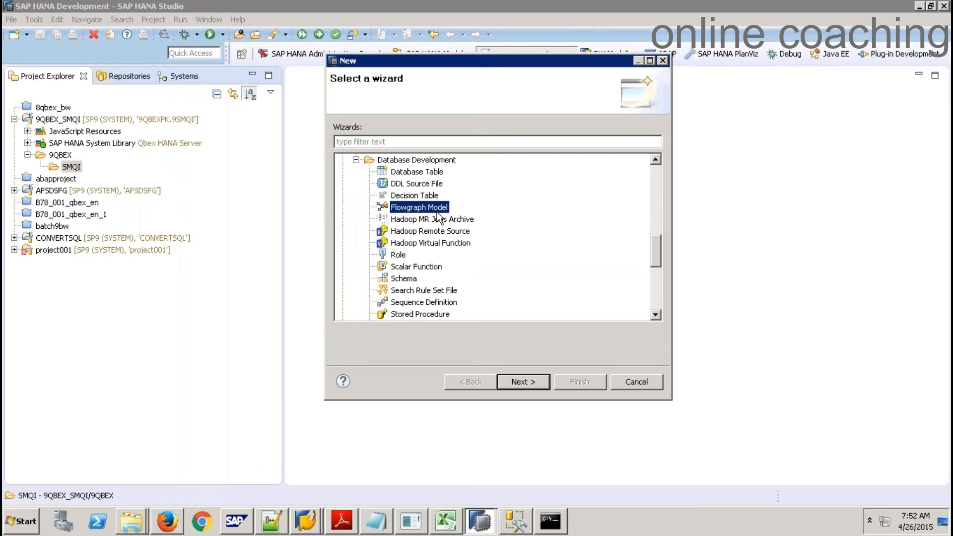
Keep Stored Procedure activation and enter 9Q001 as the flowgraph file name
{"action": "left_click", "coordinate": [516, 384]}
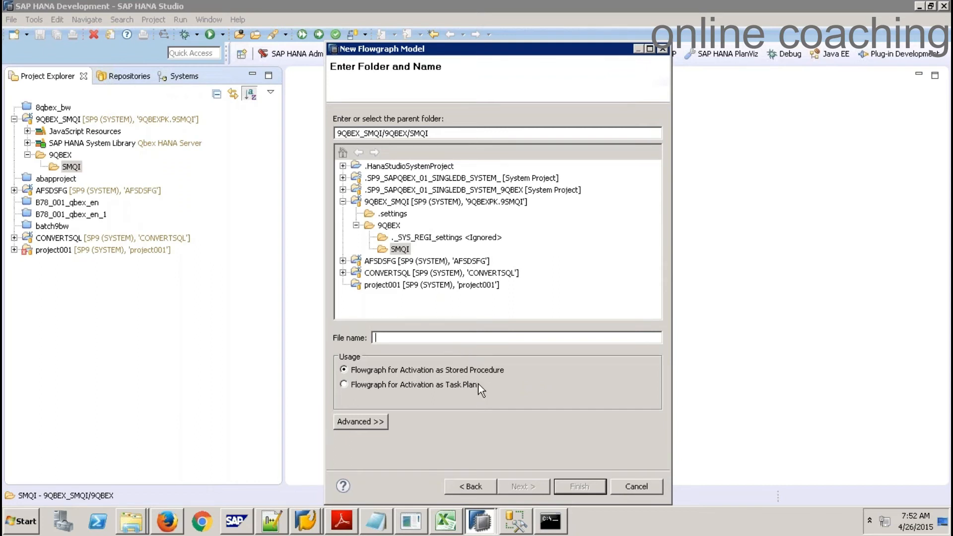
{"action": "left_click", "coordinate": [441, 386]}
{"action": "left_click", "coordinate": [422, 370]}
{"action": "left_click", "coordinate": [401, 340]}
{"action": "type", "text": "9Q001"}
Create 9Q001.hdbflowgraph, browse the palette drawers, return to General, and select the container
{"action": "left_click", "coordinate": [586, 488]}
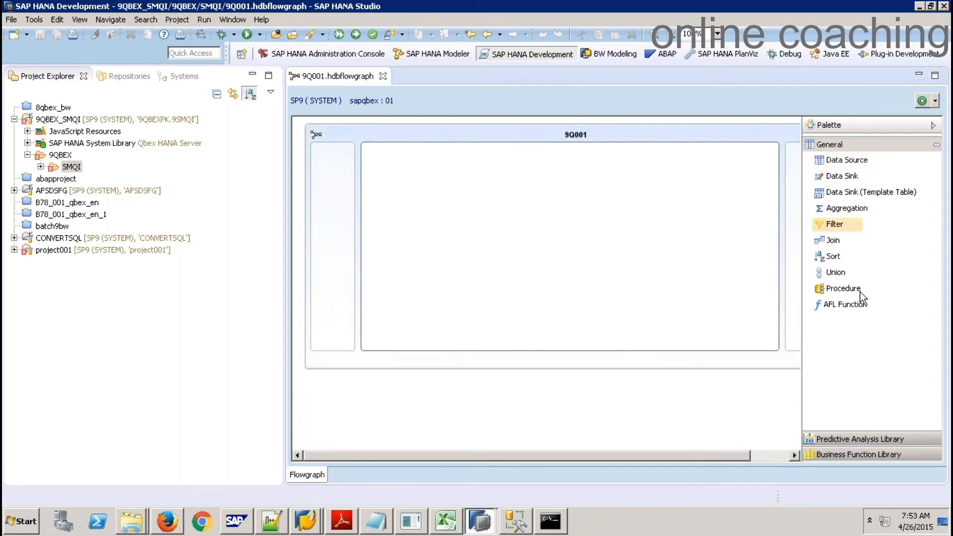
{"action": "left_click", "coordinate": [843, 439]}
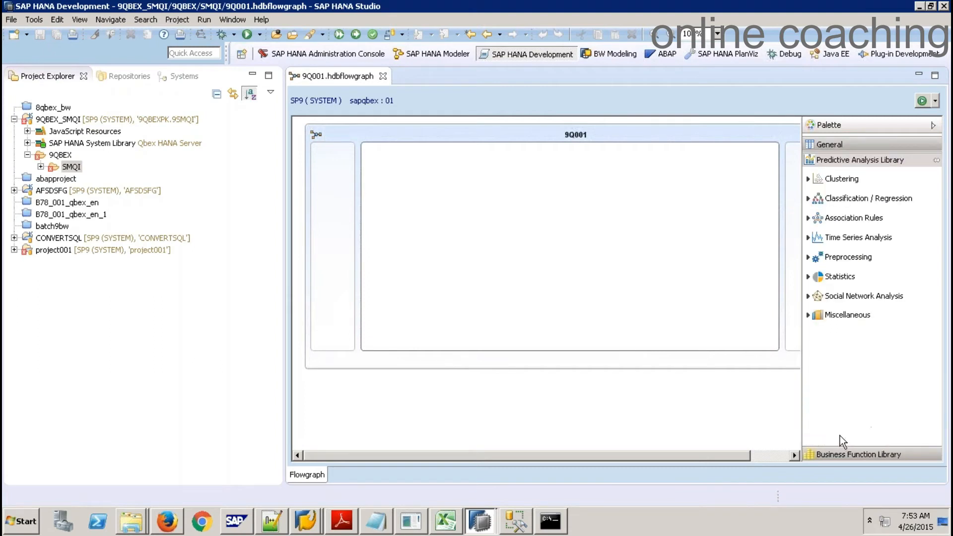
{"action": "left_click", "coordinate": [808, 179]}
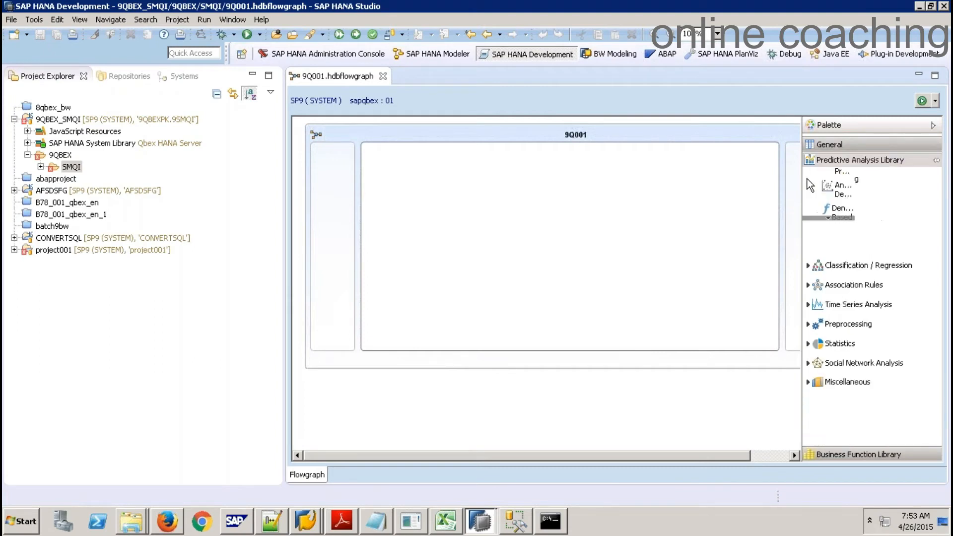
{"action": "left_click", "coordinate": [869, 455]}
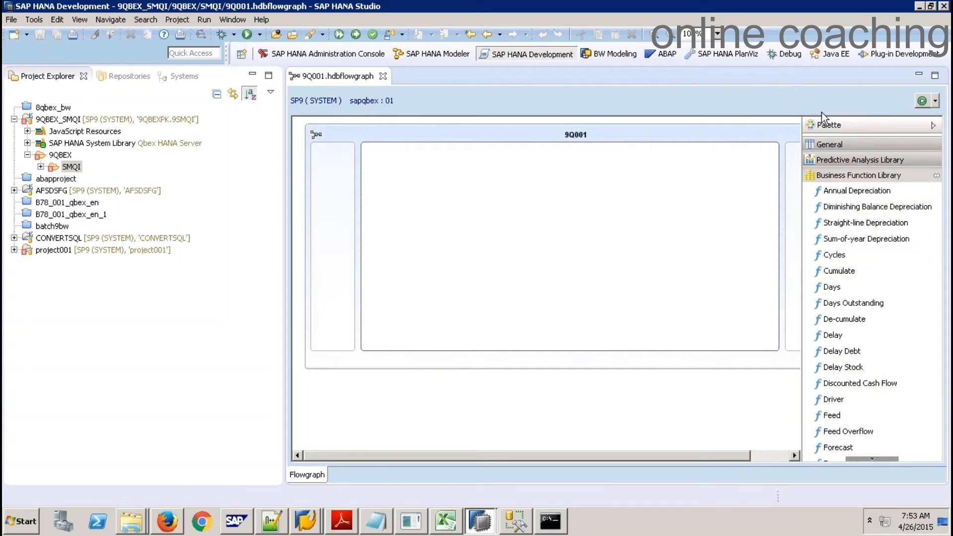
{"action": "left_click", "coordinate": [841, 144]}
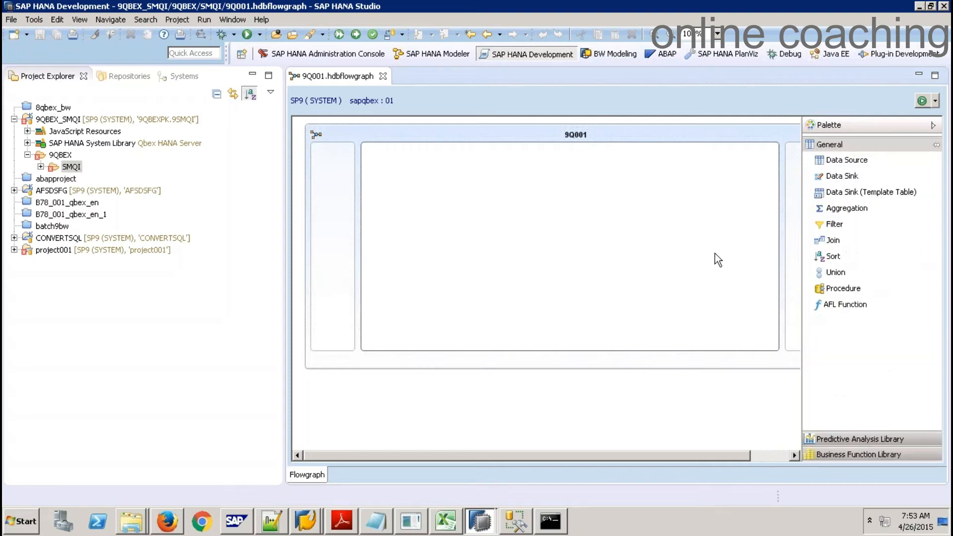
{"action": "left_click", "coordinate": [338, 129]}
Show the 9Q001 container's properties, try the Task generator, and dismiss the invalid-name conversion errors
{"action": "right_click", "coordinate": [338, 129]}
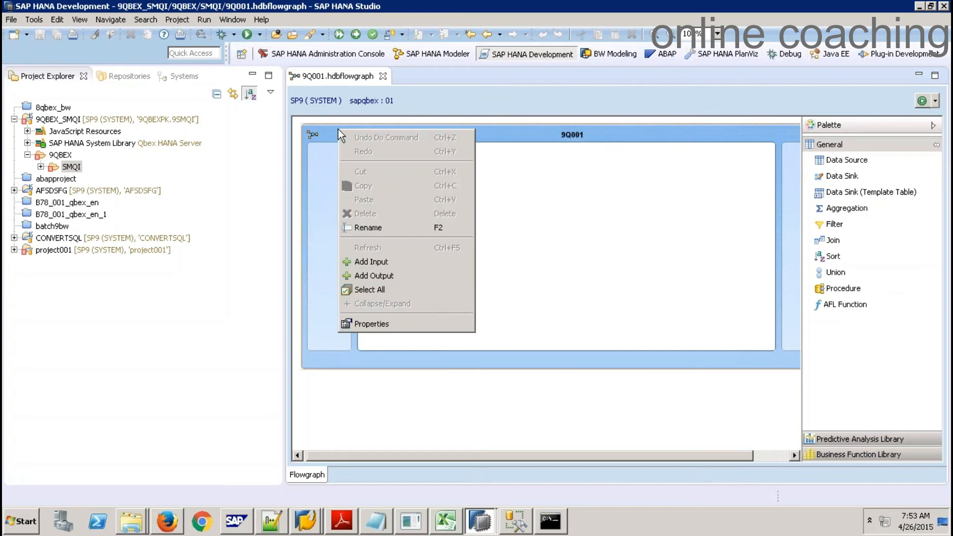
{"action": "left_click", "coordinate": [365, 328]}
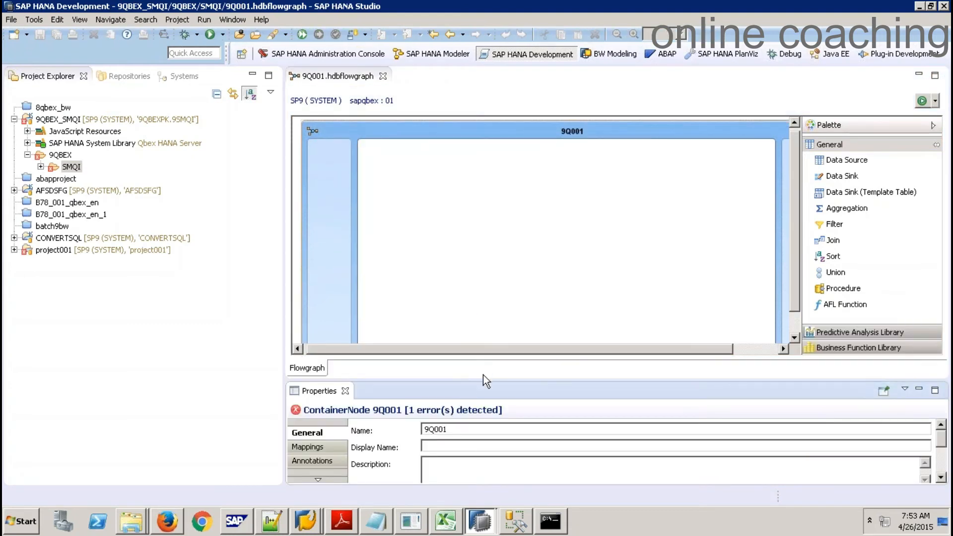
{"action": "left_click_drag", "start_coordinate": [484, 375], "coordinate": [469, 258]}
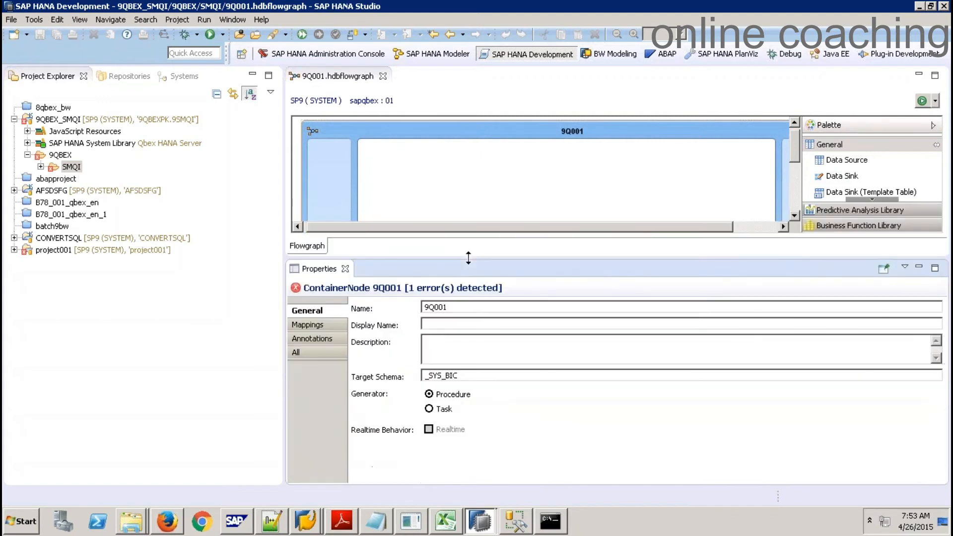
{"action": "left_click", "coordinate": [443, 410]}
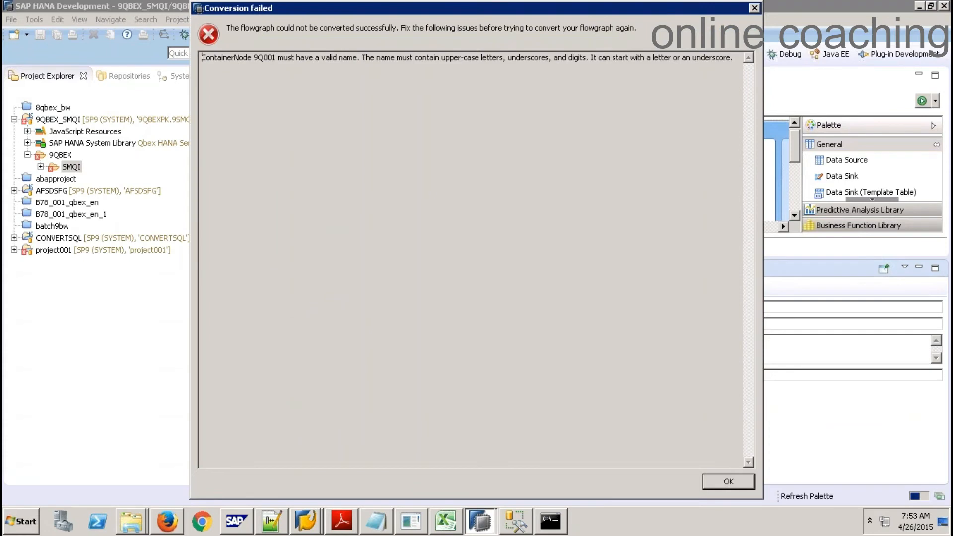
{"action": "left_click", "coordinate": [719, 481]}
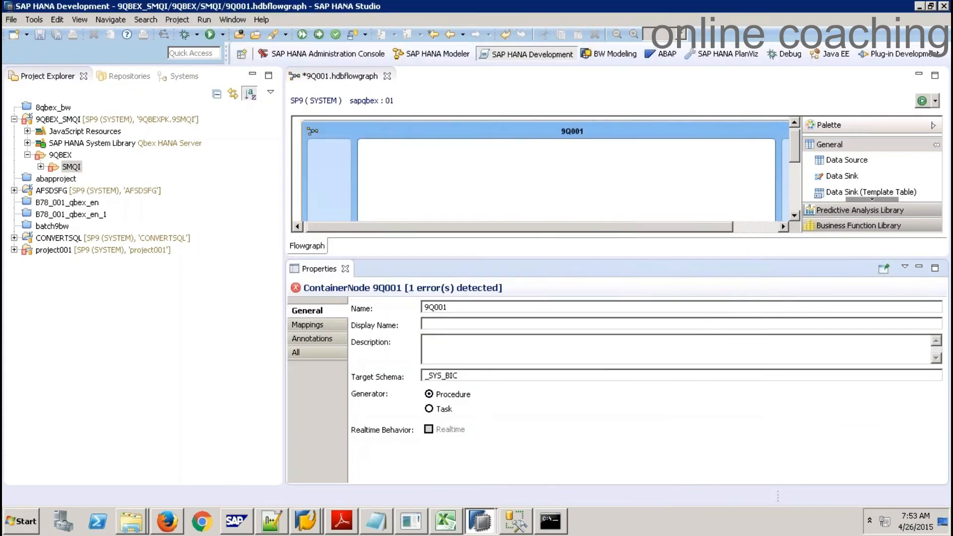
{"action": "left_click", "coordinate": [429, 409]}
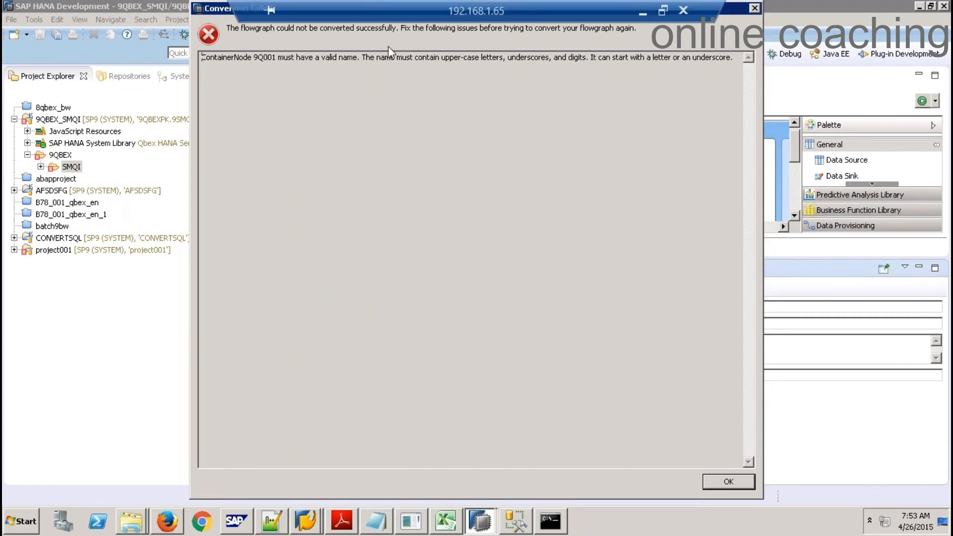
{"action": "mouse_move", "coordinate": [796, 221]}
{"action": "left_mouse_down"}
{"action": "mouse_move", "coordinate": [800, 245]}
{"action": "mouse_move", "coordinate": [943, 215]}
{"action": "left_mouse_up"}
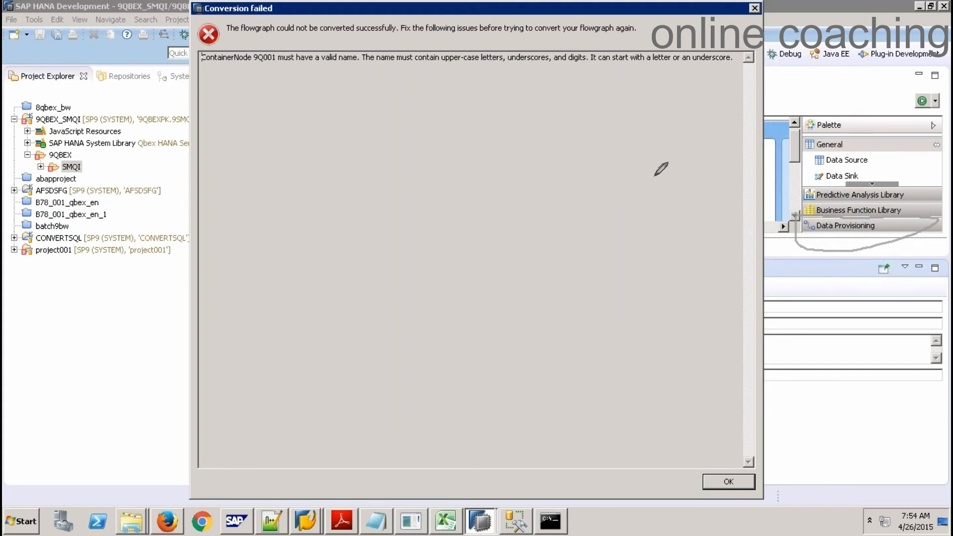
{"action": "key", "text": "Escape"}
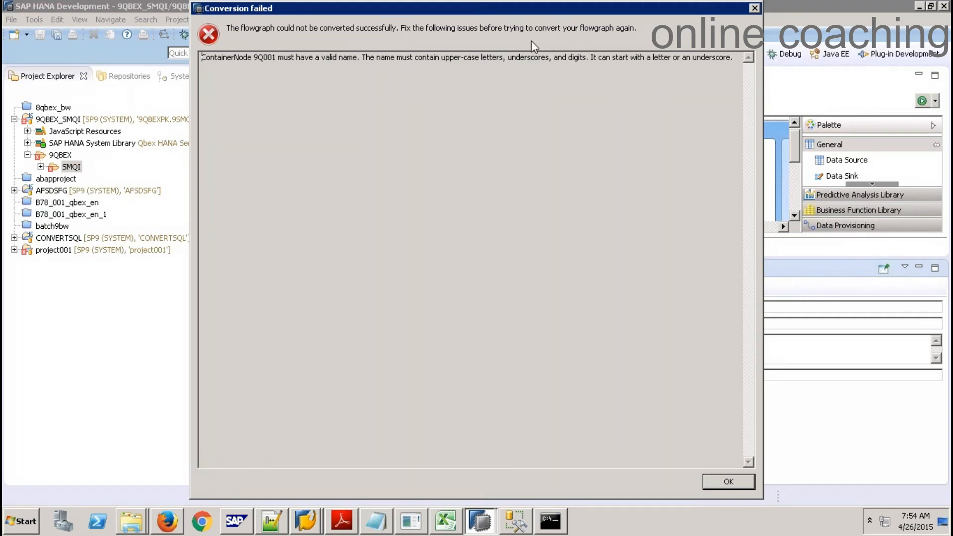
{"action": "left_click", "coordinate": [722, 482]}
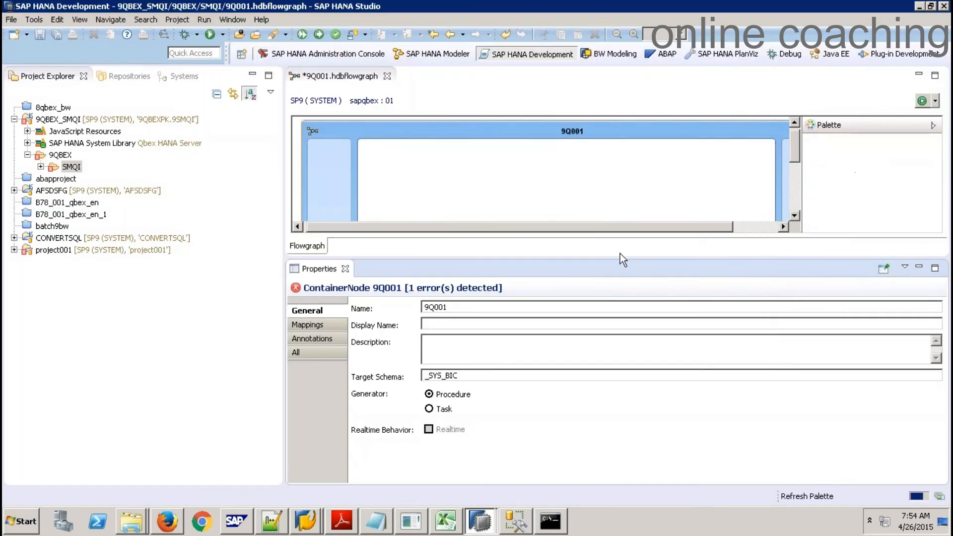
Replace the container's Target Schema _SYS_BIC with 9QBEXBODS in its Properties
{"action": "left_click", "coordinate": [345, 268]}
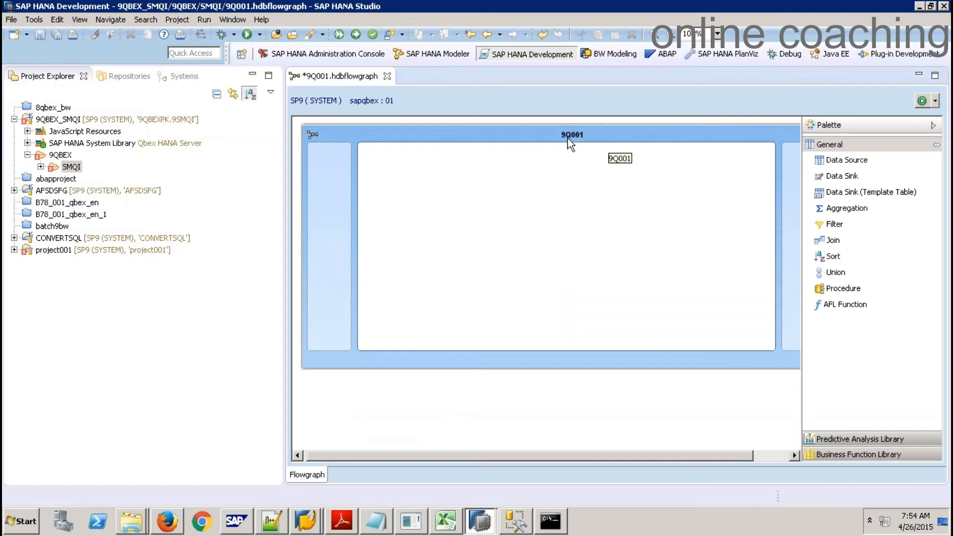
{"action": "left_click", "coordinate": [253, 74]}
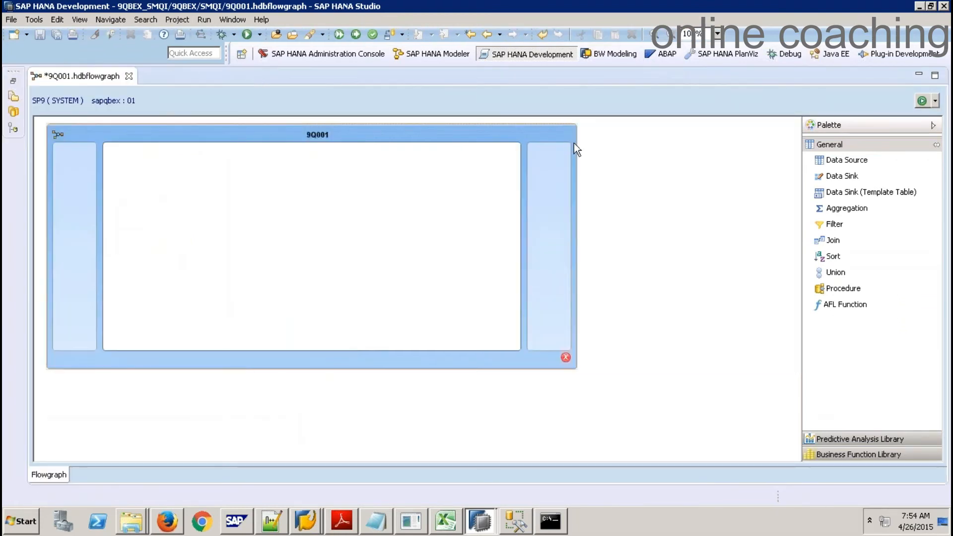
{"action": "right_click", "coordinate": [258, 133]}
{"action": "left_click", "coordinate": [304, 328]}
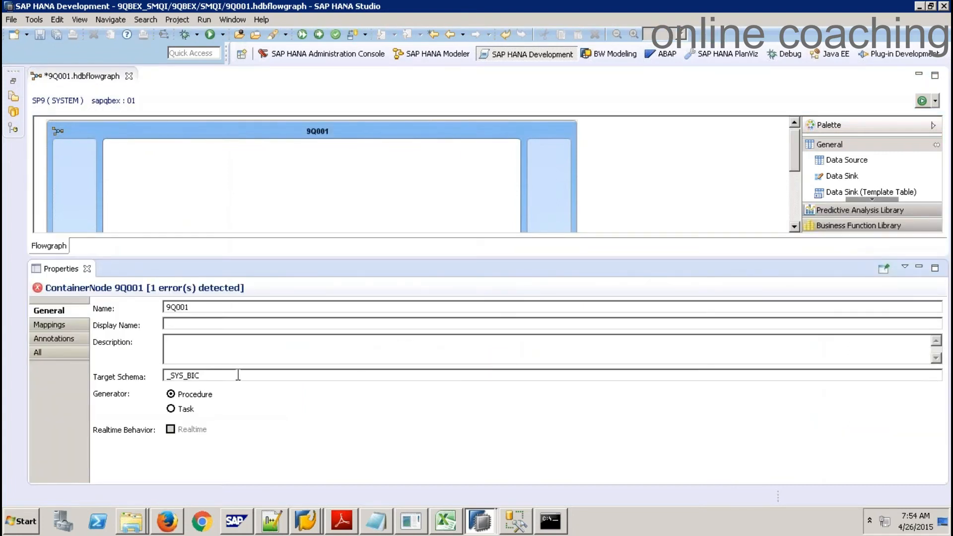
{"action": "left_click", "coordinate": [221, 376]}
{"action": "left_click_drag", "start_coordinate": [200, 376], "coordinate": [161, 369]}
{"action": "left_click", "coordinate": [211, 376]}
{"action": "left_click_drag", "start_coordinate": [204, 376], "coordinate": [151, 384]}
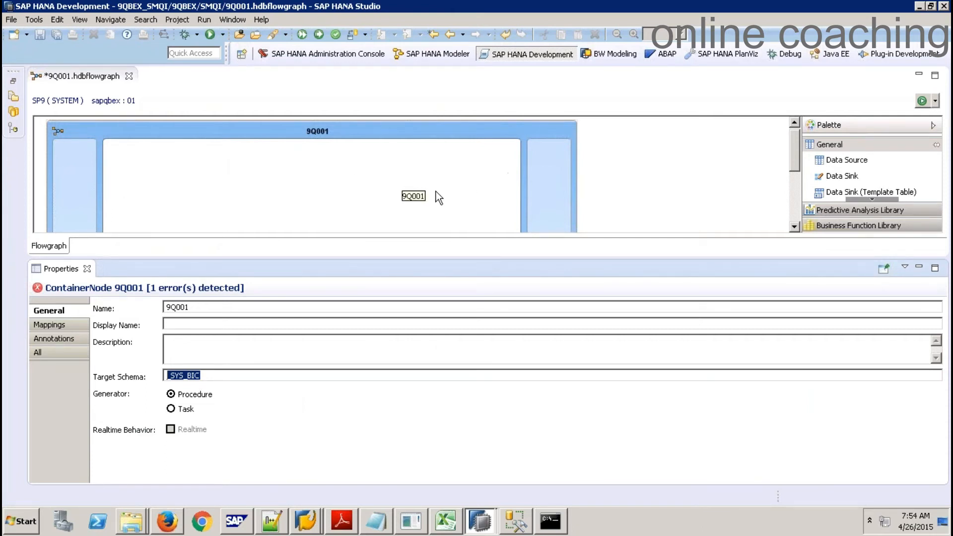
{"action": "left_click", "coordinate": [215, 375]}
{"action": "left_click_drag", "start_coordinate": [204, 375], "coordinate": [141, 376]}
{"action": "key", "text": "Delete"}
{"action": "type", "text": "9QBEXBODS"}
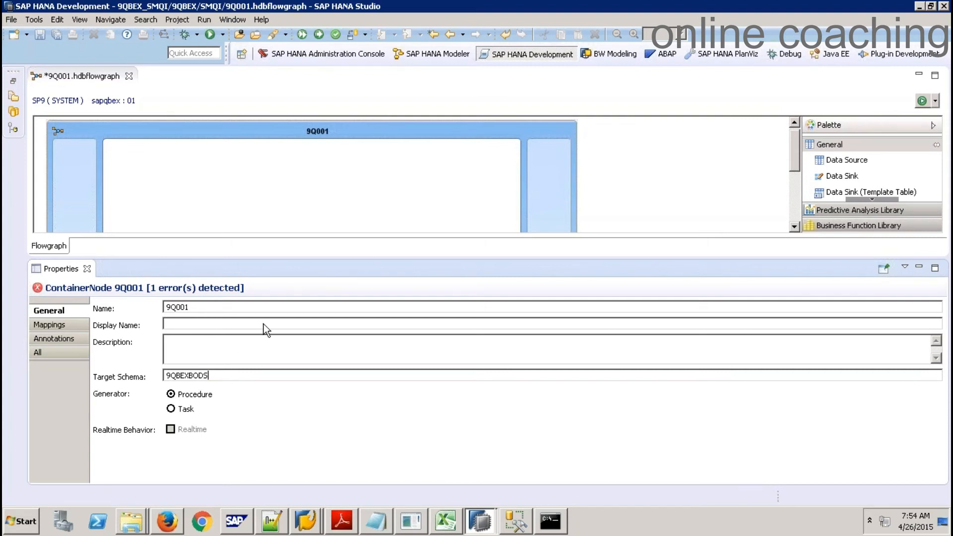
{"action": "left_click", "coordinate": [170, 152]}
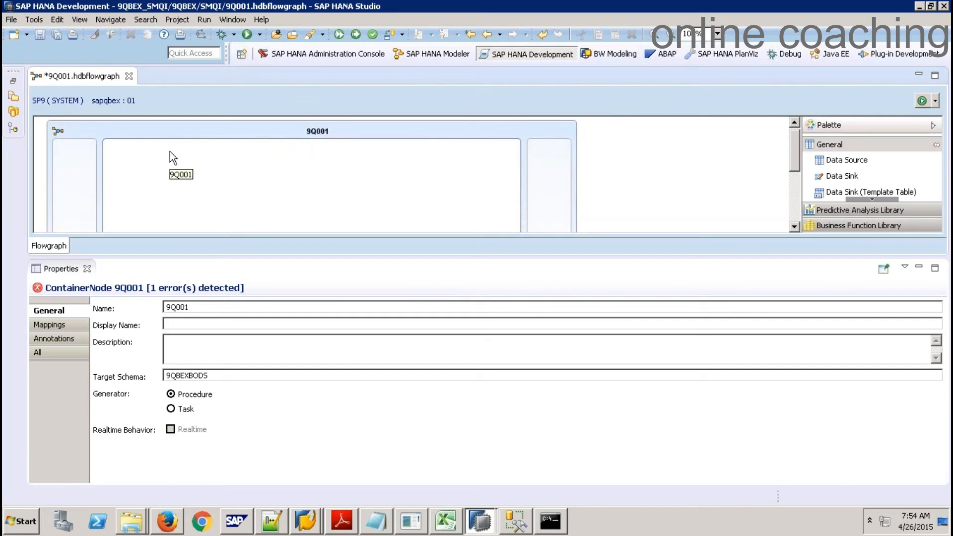
Rename the flowgraph container from 9Q001 to Z9Q001 by prefixing Z in its Properties
{"action": "left_click", "coordinate": [87, 269]}
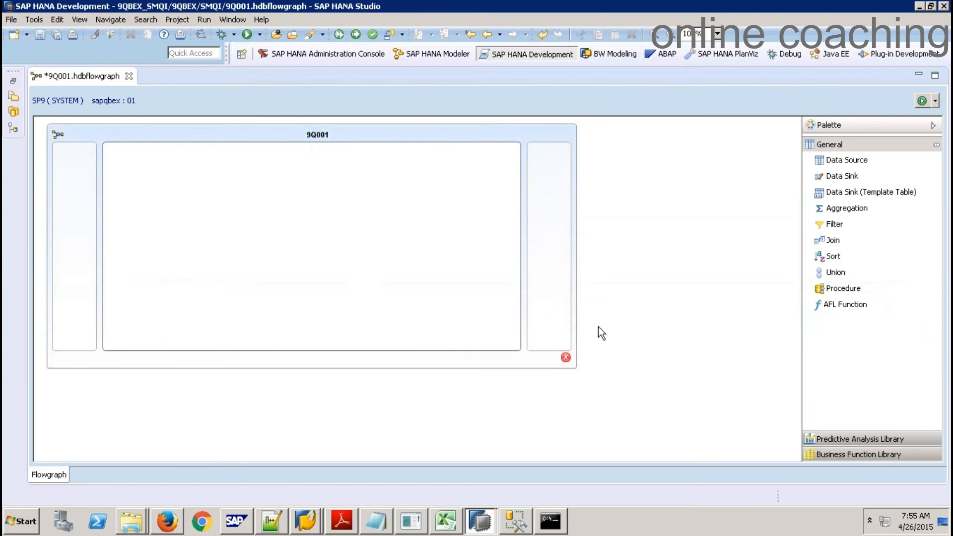
{"action": "mouse_move", "coordinate": [565, 361]}
{"action": "right_click", "coordinate": [116, 132]}
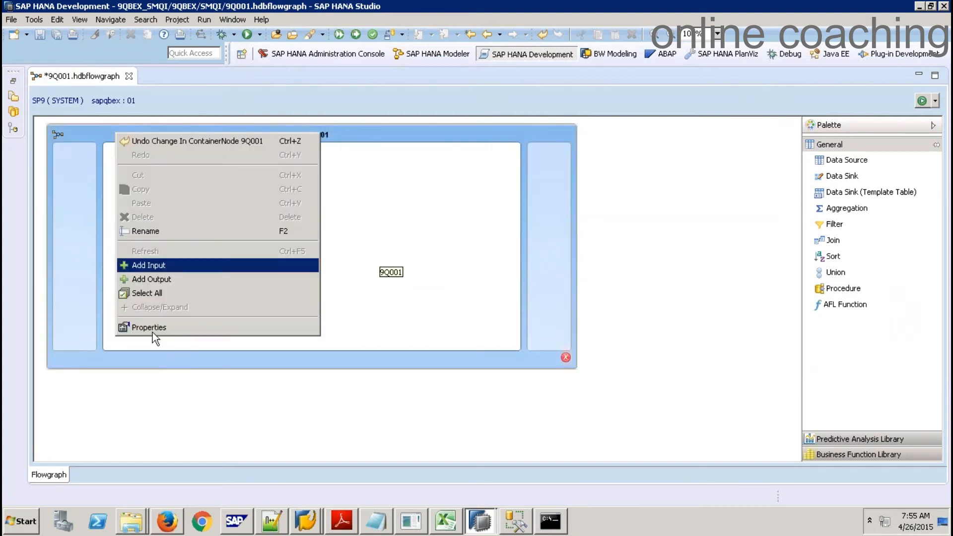
{"action": "left_click", "coordinate": [153, 331]}
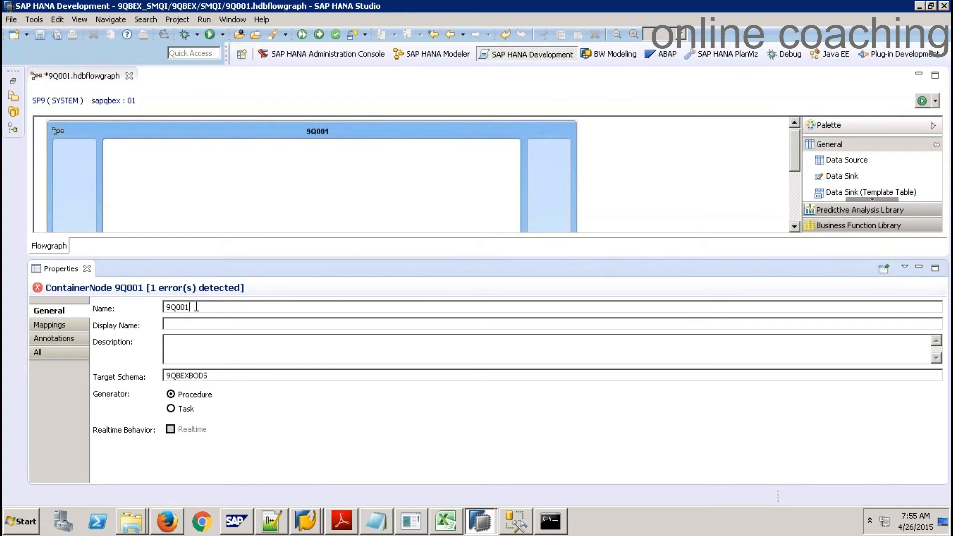
{"action": "left_click_drag", "start_coordinate": [196, 307], "coordinate": [145, 309]}
{"action": "left_click", "coordinate": [209, 310]}
{"action": "key", "text": "Home"}
{"action": "type", "text": "Z"}
{"action": "key", "text": "End"}
{"action": "left_click_drag", "start_coordinate": [198, 310], "coordinate": [141, 309]}
{"action": "left_click", "coordinate": [87, 269]}
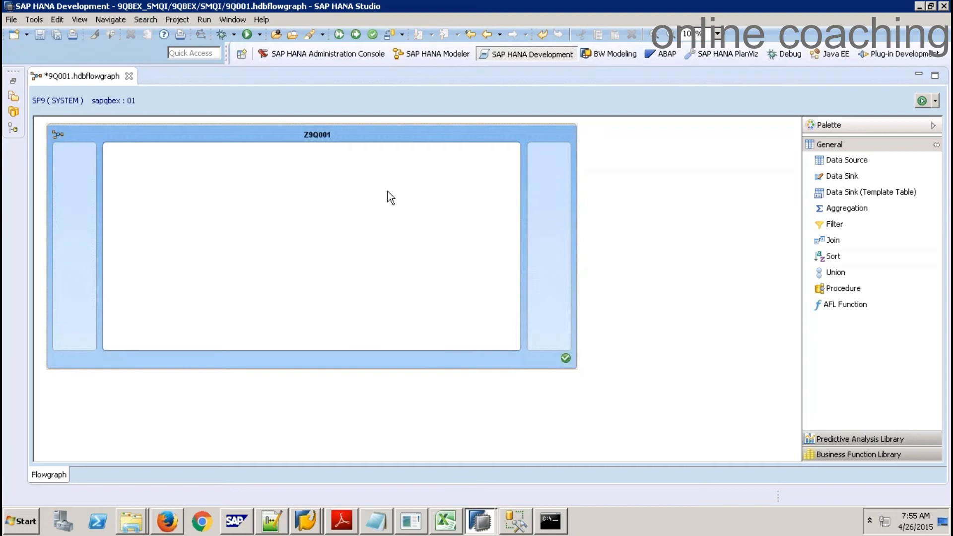
Add VT_ZSALES from schema 9QBEXBODS as a data source and move it to the upper left
{"action": "left_click_drag", "start_coordinate": [846, 161], "coordinate": [264, 202]}
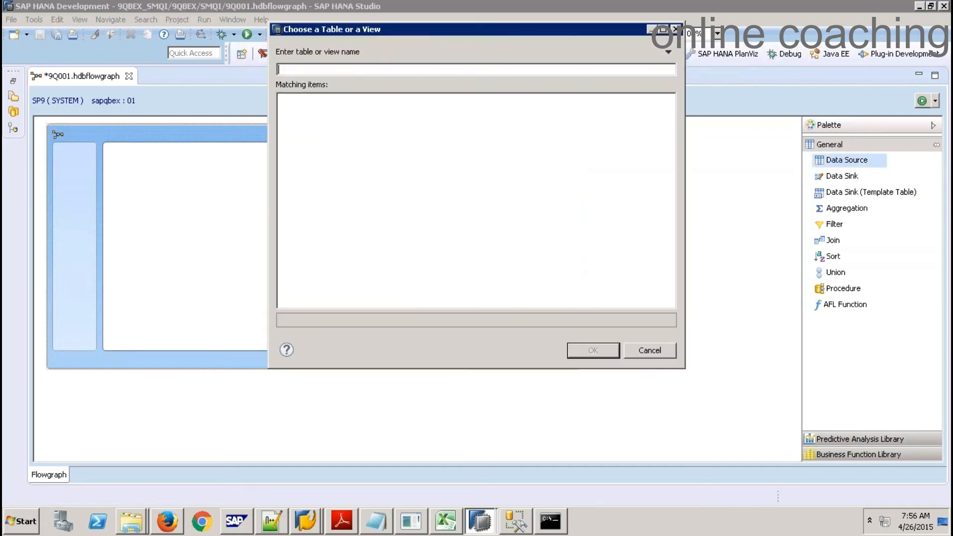
{"action": "type", "text": "VT_"}
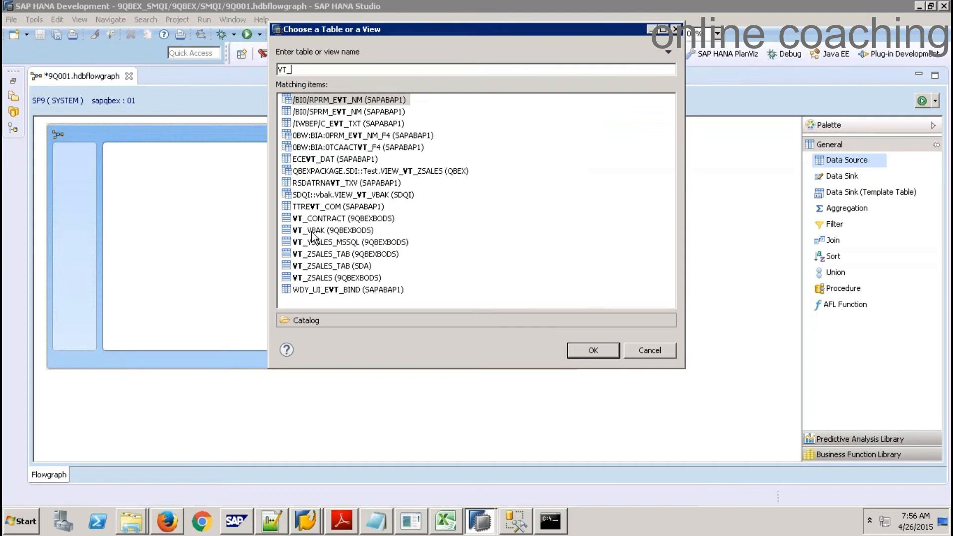
{"action": "left_click", "coordinate": [336, 278]}
{"action": "left_click", "coordinate": [596, 352]}
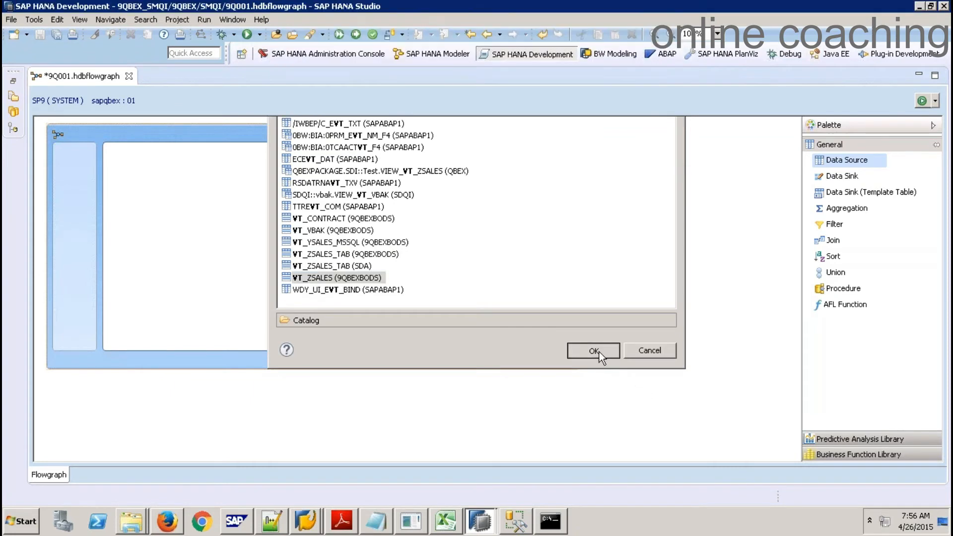
{"action": "mouse_move", "coordinate": [281, 197]}
{"action": "left_click_drag", "start_coordinate": [282, 197], "coordinate": [151, 170]}
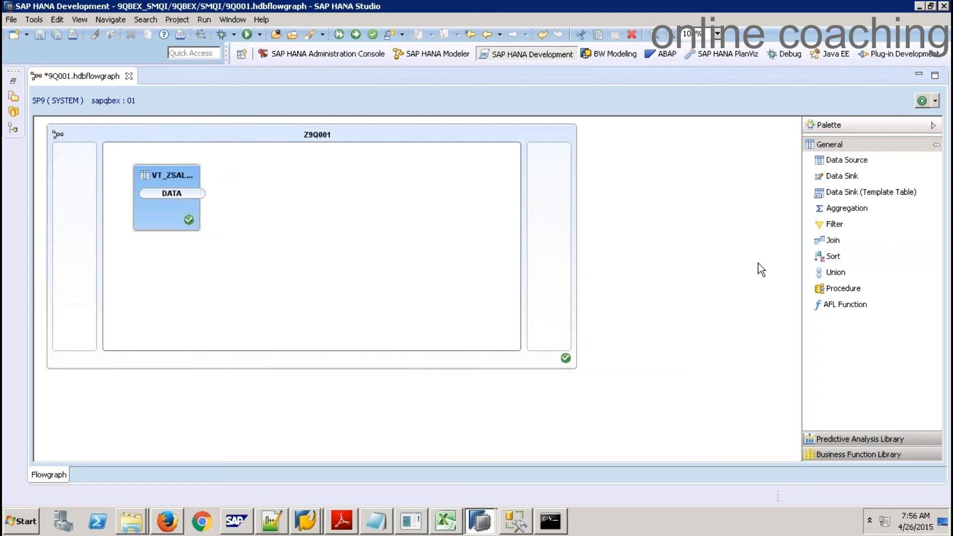
Place a Filter node, connect VT_ZSALES's DATA output to its INPUT, and show its properties
{"action": "left_click_drag", "start_coordinate": [828, 225], "coordinate": [326, 229]}
{"action": "mouse_move", "coordinate": [203, 195]}
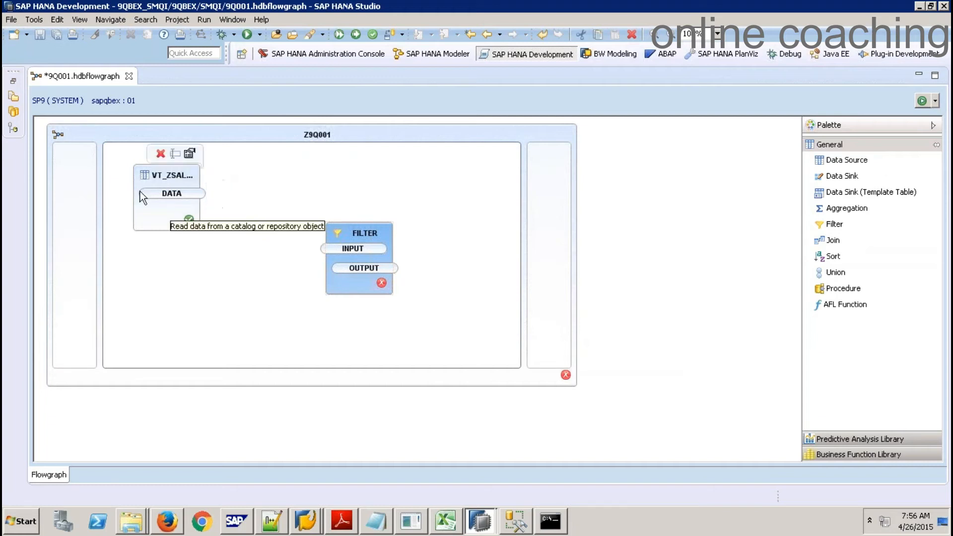
{"action": "right_click", "coordinate": [142, 172]}
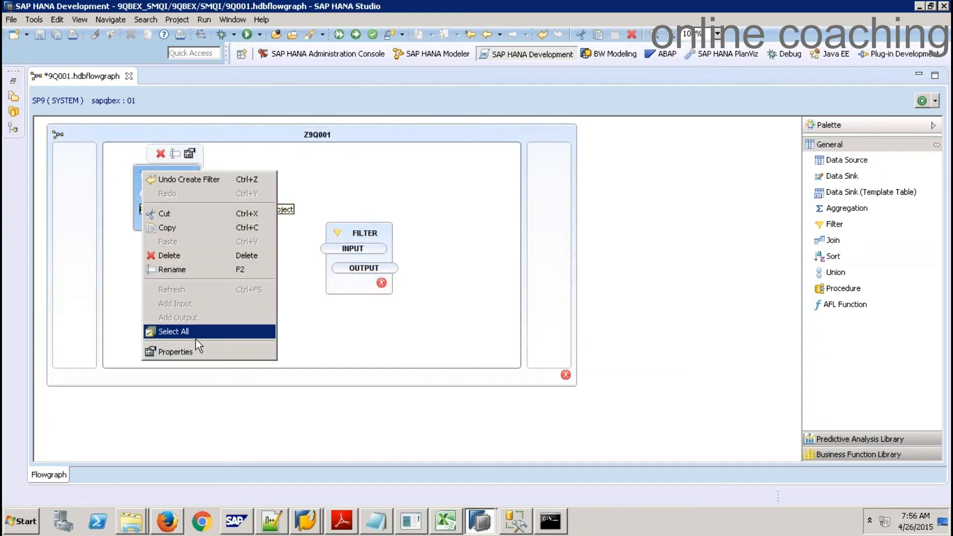
{"action": "left_click", "coordinate": [190, 351]}
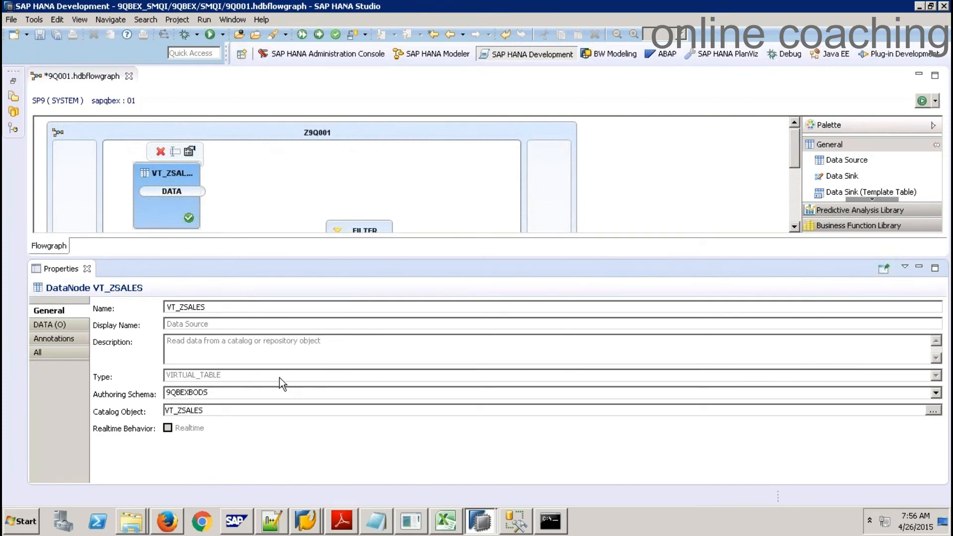
{"action": "left_click", "coordinate": [87, 268]}
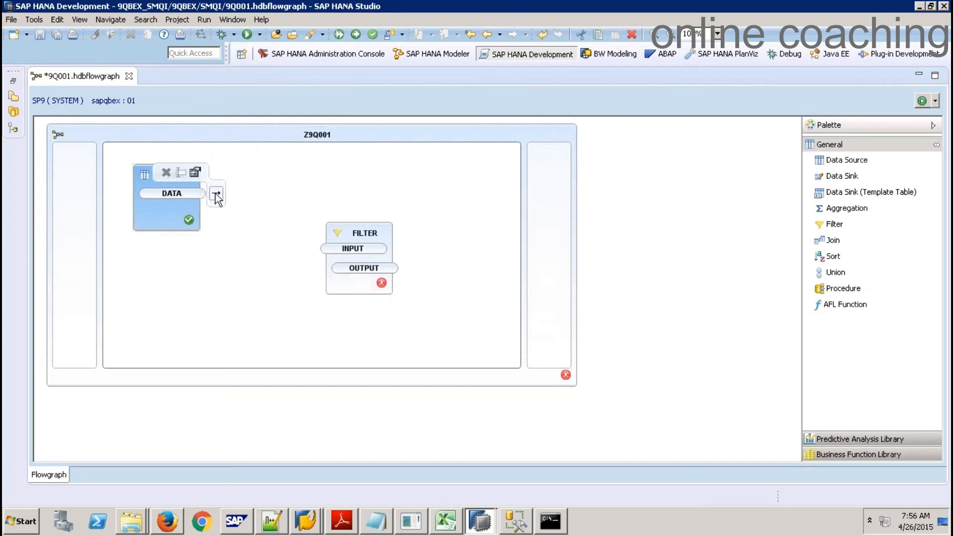
{"action": "left_click_drag", "start_coordinate": [214, 195], "coordinate": [328, 249]}
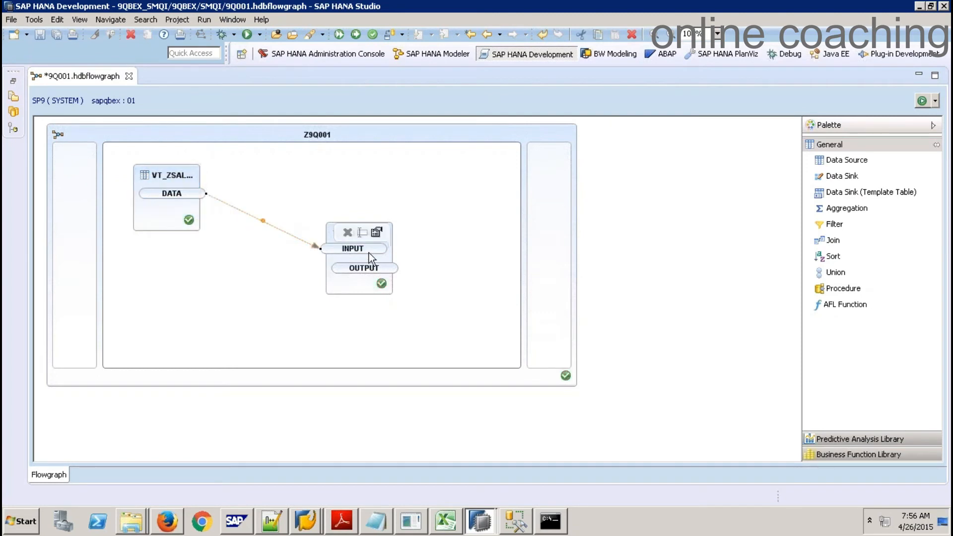
{"action": "left_click", "coordinate": [345, 282]}
{"action": "right_click", "coordinate": [345, 282]}
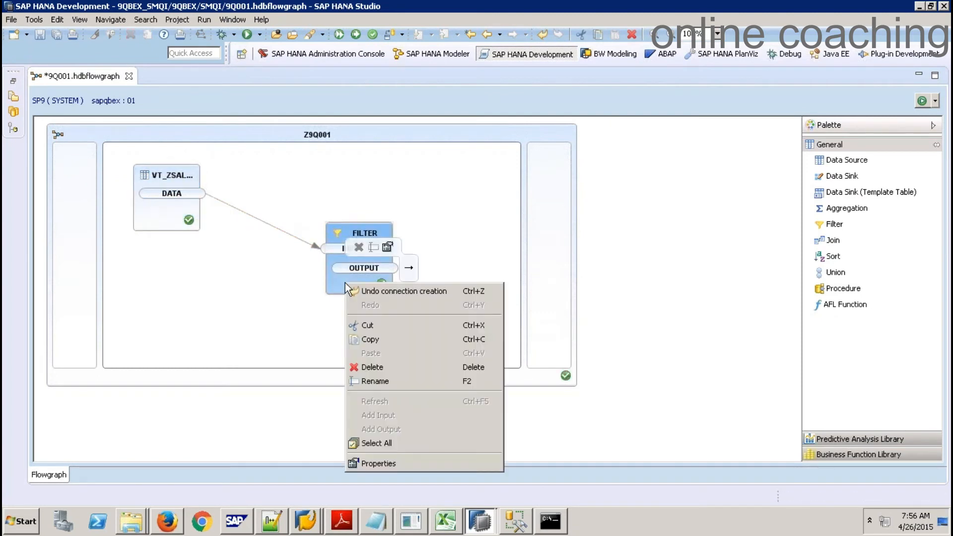
{"action": "left_click", "coordinate": [411, 465]}
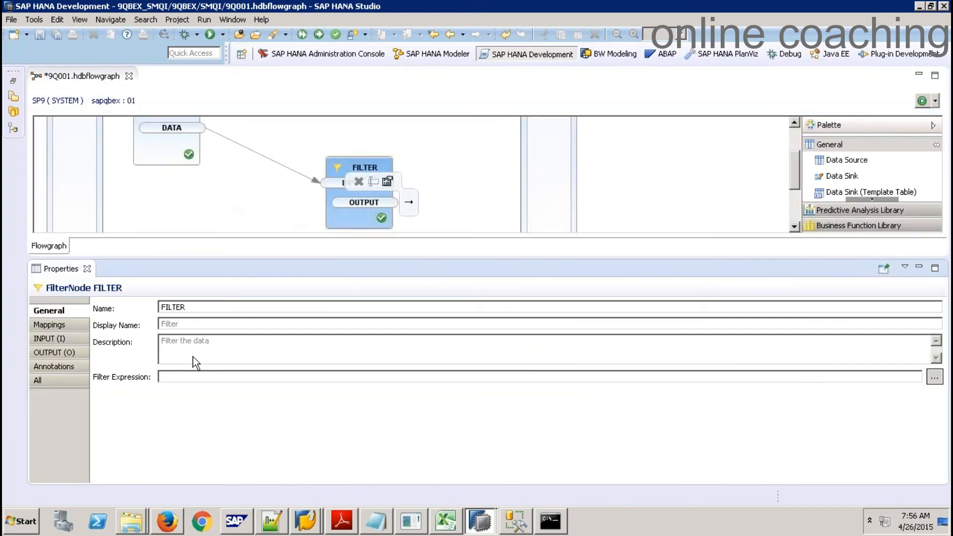
Set the FILTER expression to "INPUT"."WAERK" = 'EUR' and close the Properties view
{"action": "left_click", "coordinate": [934, 377]}
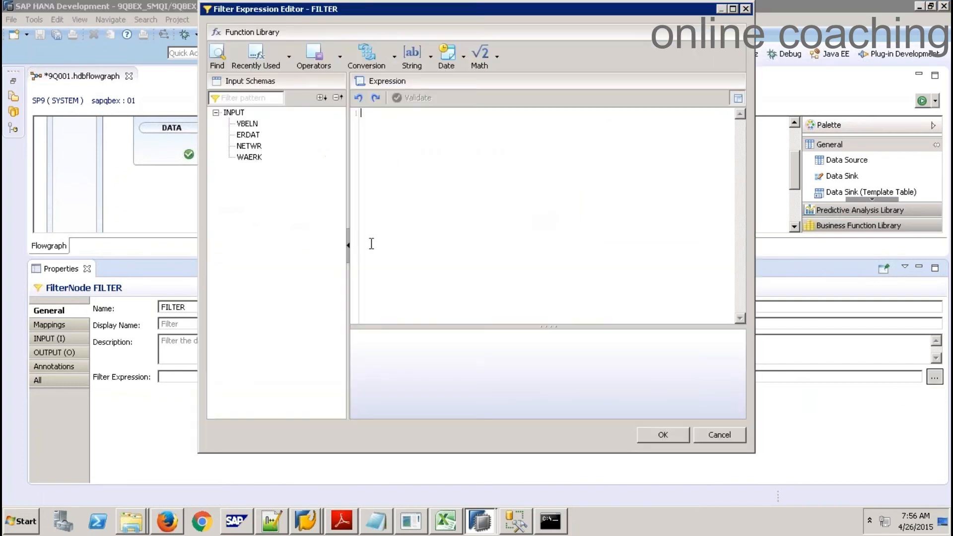
{"action": "double_click", "coordinate": [253, 158]}
{"action": "left_click", "coordinate": [500, 113]}
{"action": "type", "text": "= '"}
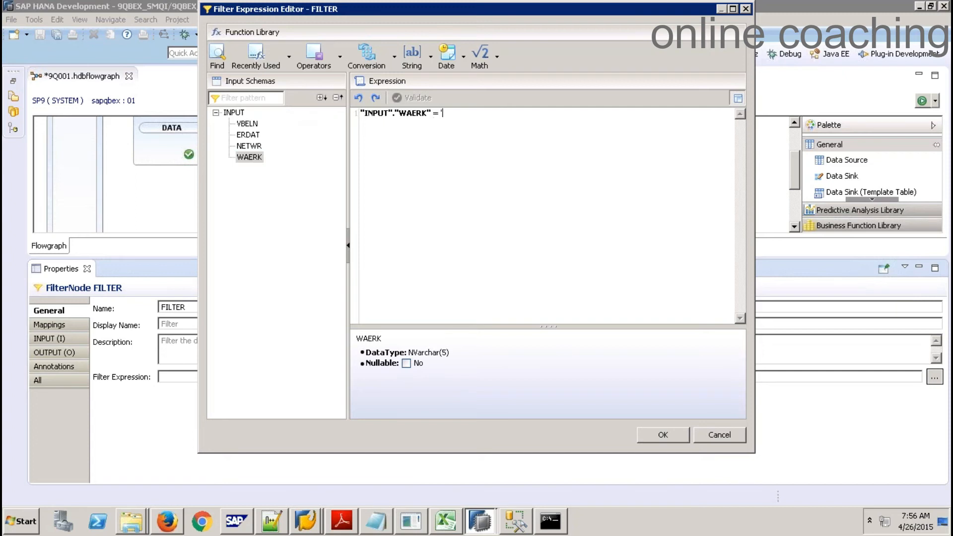
{"action": "type", "text": "EUR'"}
{"action": "left_click", "coordinate": [663, 435]}
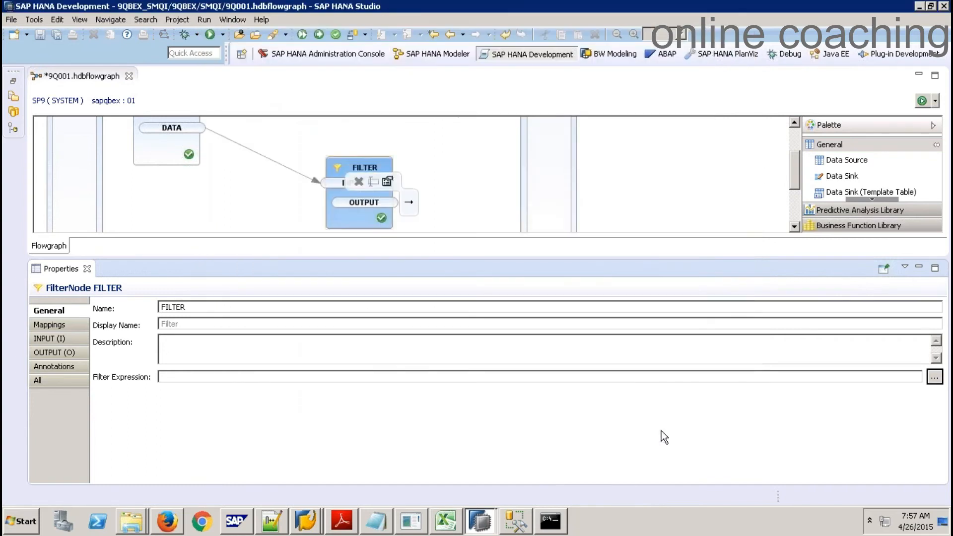
{"action": "left_click", "coordinate": [87, 268]}
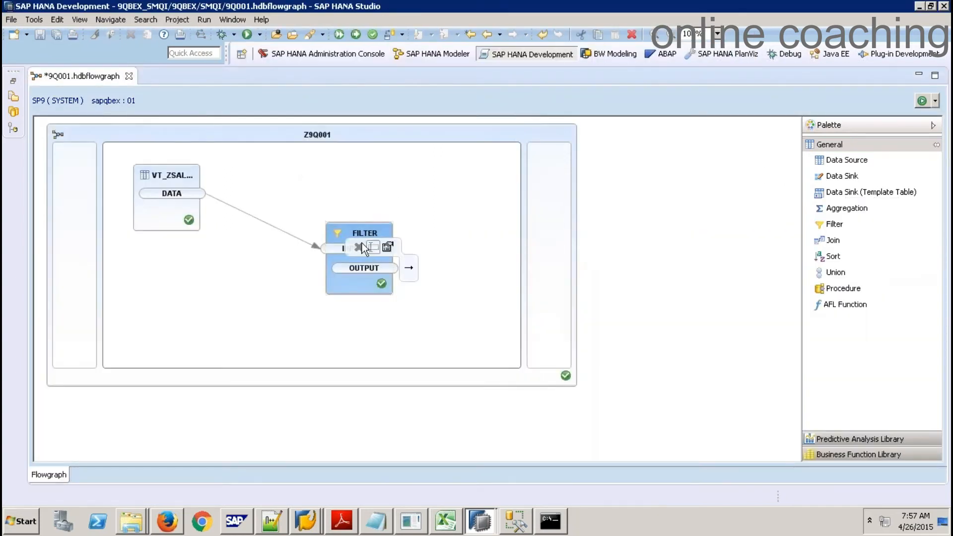
Move the FILTER node aside, add a template-table data sink, and open its properties
{"action": "left_click_drag", "start_coordinate": [332, 221], "coordinate": [288, 191]}
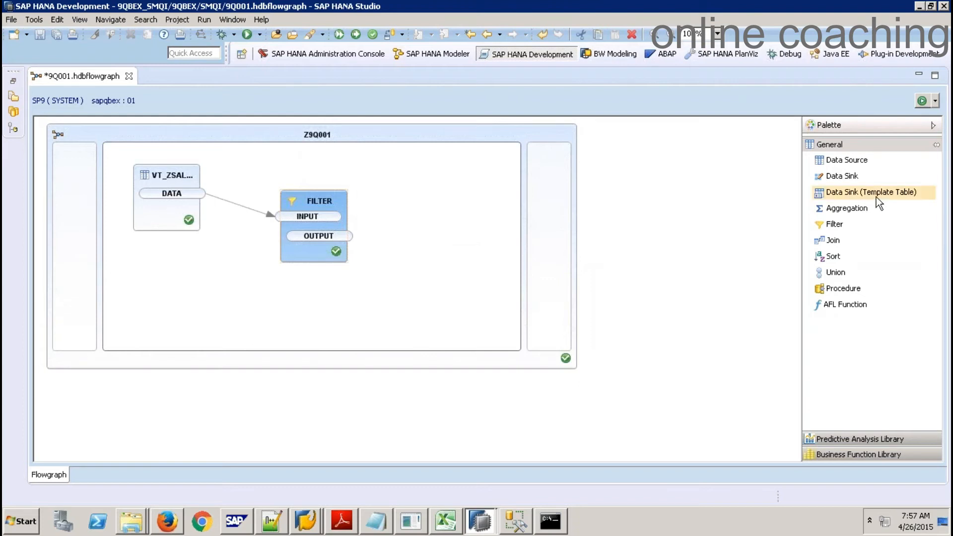
{"action": "left_click_drag", "start_coordinate": [877, 198], "coordinate": [453, 229]}
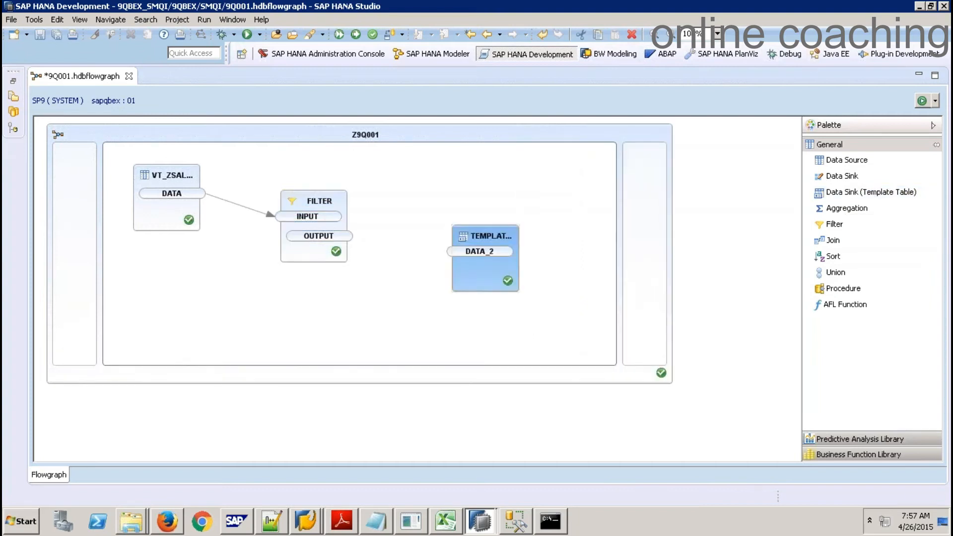
{"action": "right_click", "coordinate": [502, 239]}
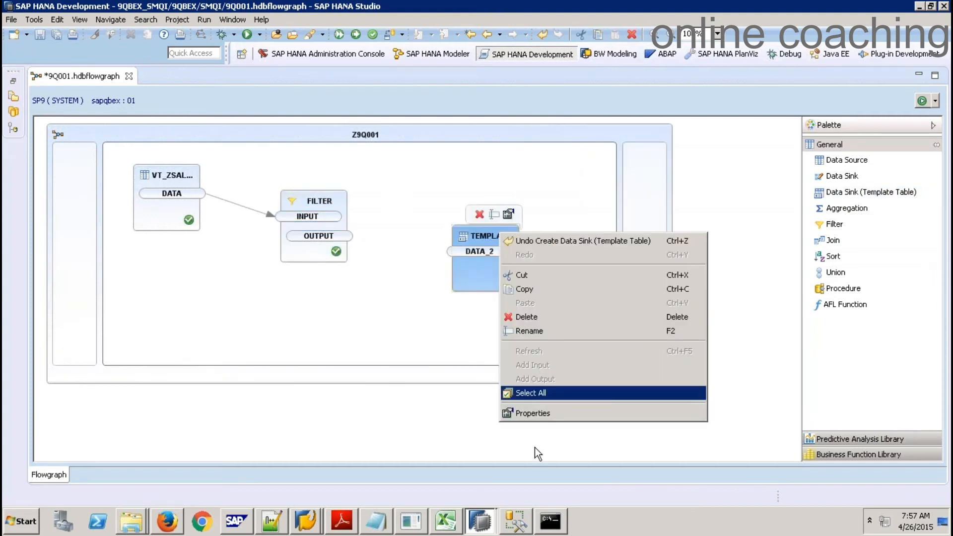
{"action": "left_click", "coordinate": [543, 414]}
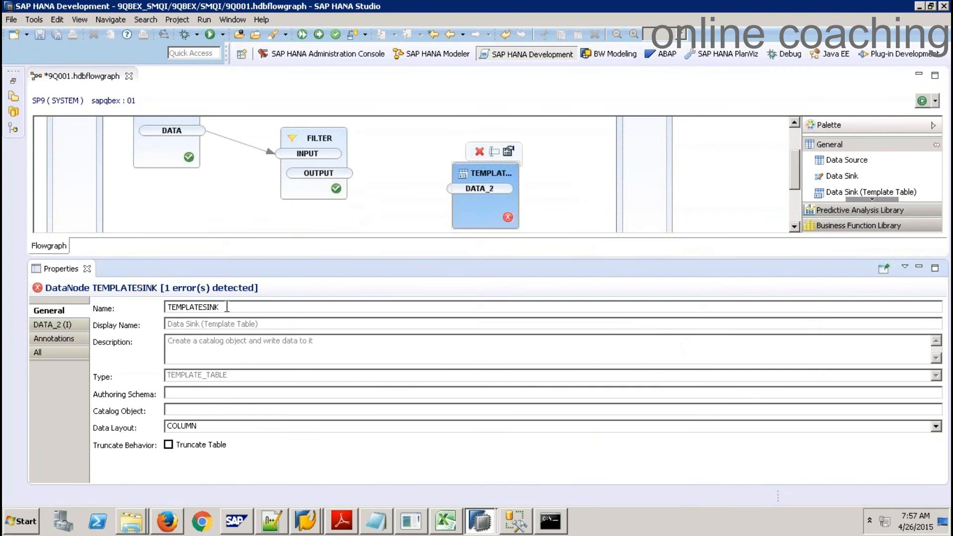
Rename the sink from TEMPLATESINK to T_DEMOSMQI
{"action": "left_click_drag", "start_coordinate": [227, 308], "coordinate": [129, 309]}
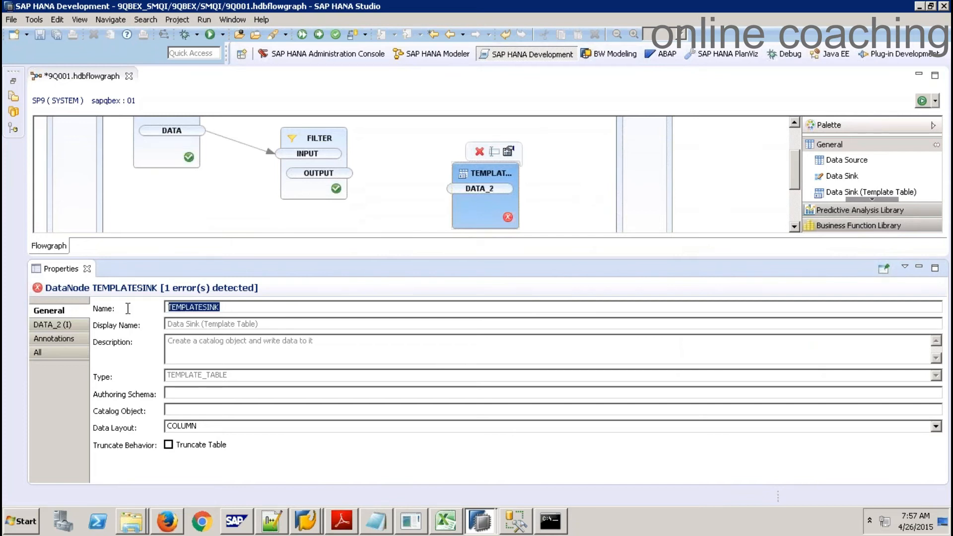
{"action": "type", "text": "Demo"}
{"action": "key", "text": "BackSpace"}
{"action": "key", "text": "BackSpace"}
{"action": "key", "text": "BackSpace"}
{"action": "key", "text": "BackSpace"}
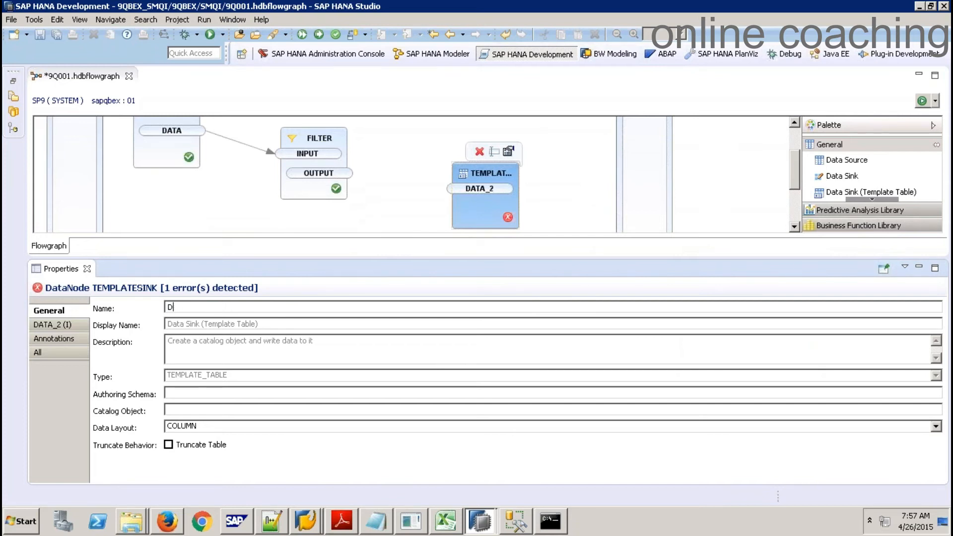
{"action": "type", "text": "t_"}
{"action": "key", "text": "BackSpace"}
{"action": "key", "text": "BackSpace"}
{"action": "type", "text": "T_DEMOSMQI"}
{"action": "left_click", "coordinate": [193, 394]}
Set authoring schema 9QBEXBODS and catalog object T_DEMOSMQI, keeping the COLUMN data layout
{"action": "type", "text": "9"}
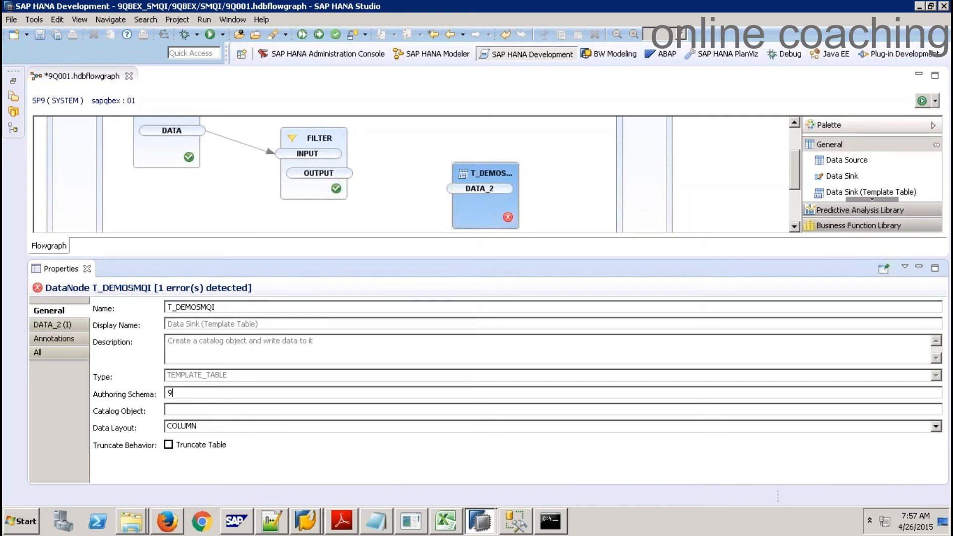
{"action": "type", "text": "QBEXBODS"}
{"action": "left_click", "coordinate": [197, 410]}
{"action": "double_click", "coordinate": [198, 307]}
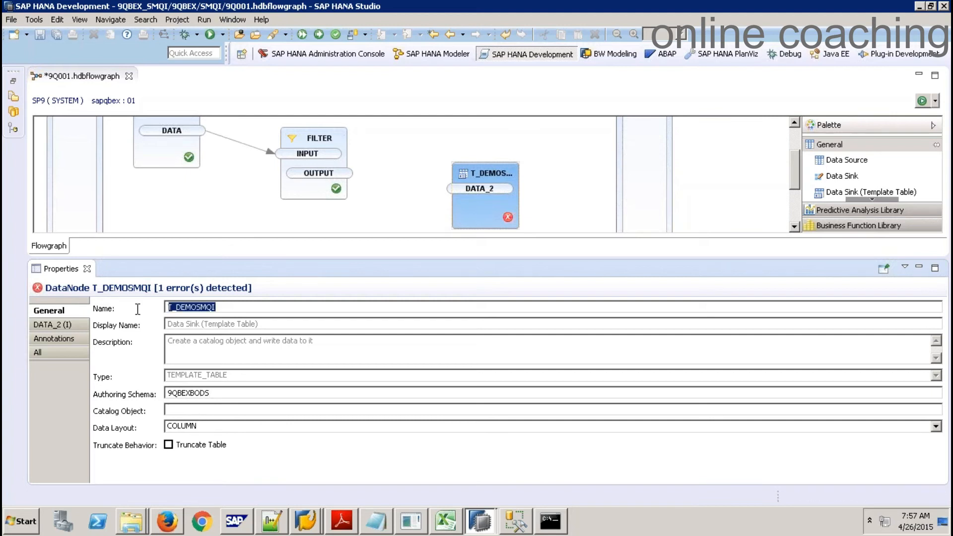
{"action": "key", "text": "ctrl+c"}
{"action": "left_click", "coordinate": [193, 410]}
{"action": "key", "text": "ctrl+v"}
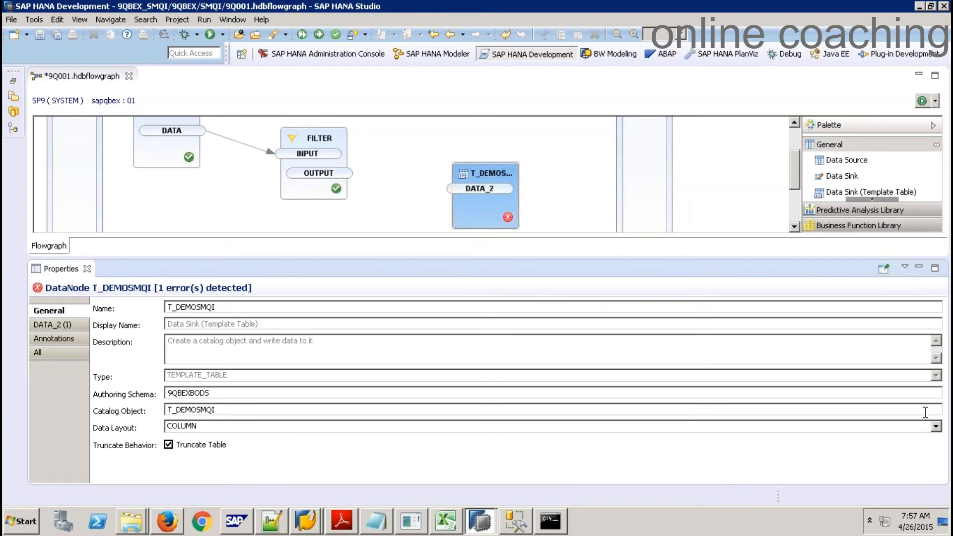
{"action": "left_click", "coordinate": [936, 427]}
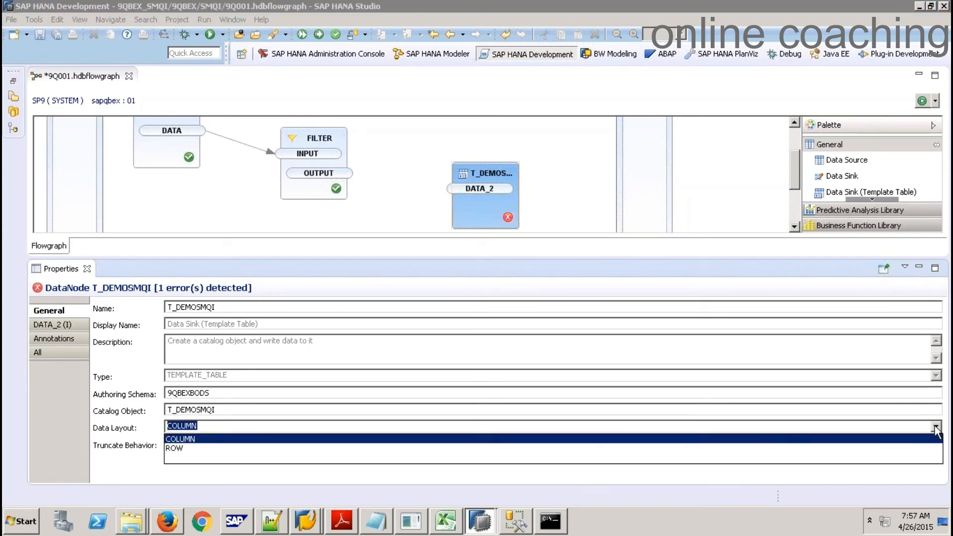
{"action": "left_click", "coordinate": [847, 473]}
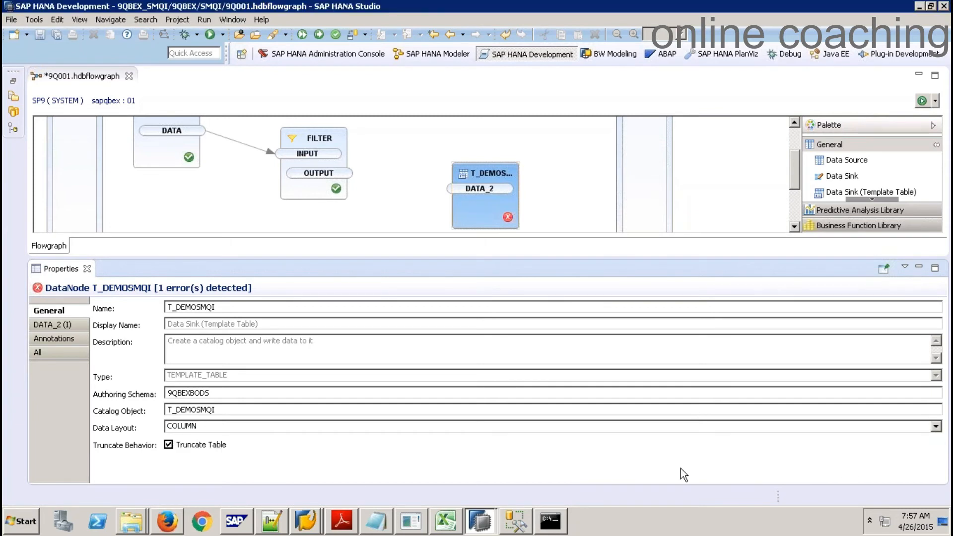
{"action": "left_click", "coordinate": [88, 269]}
Connect the FILTER node's output to the DATA_2 input of the T_DEMOSMQI sink
{"action": "mouse_move", "coordinate": [350, 236]}
{"action": "left_click_drag", "start_coordinate": [365, 237], "coordinate": [448, 251]}
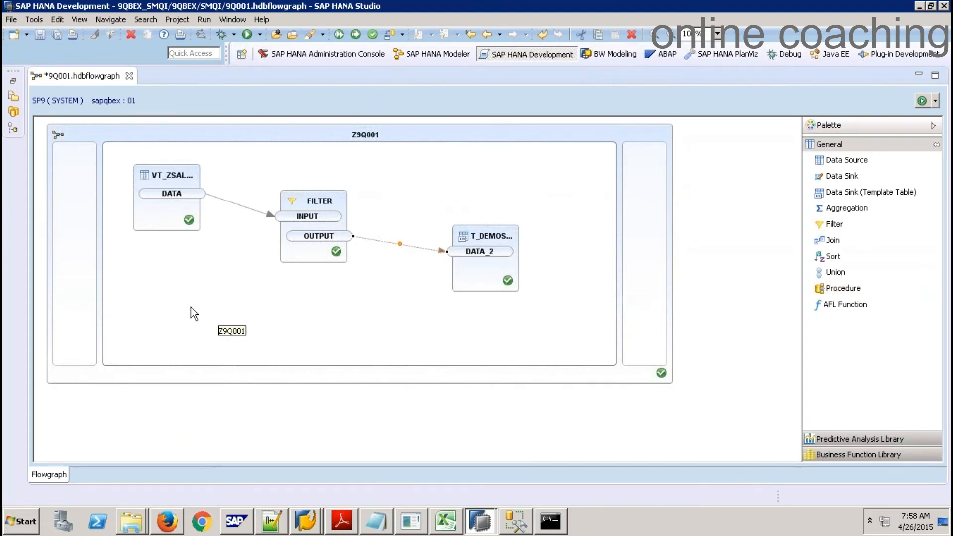
{"action": "mouse_move", "coordinate": [305, 218]}
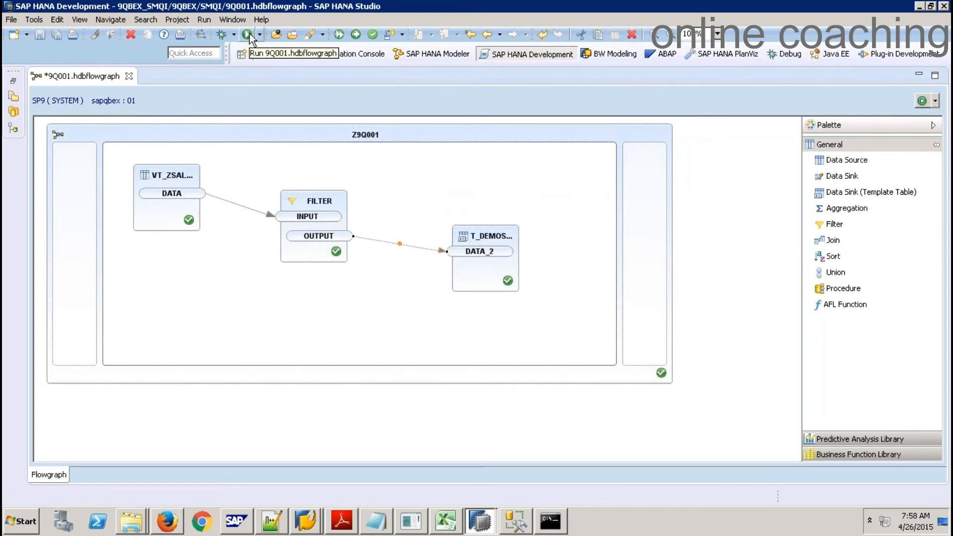
Save and attempt to activate the Z9Q001 flowgraph
{"action": "left_click", "coordinate": [357, 39]}
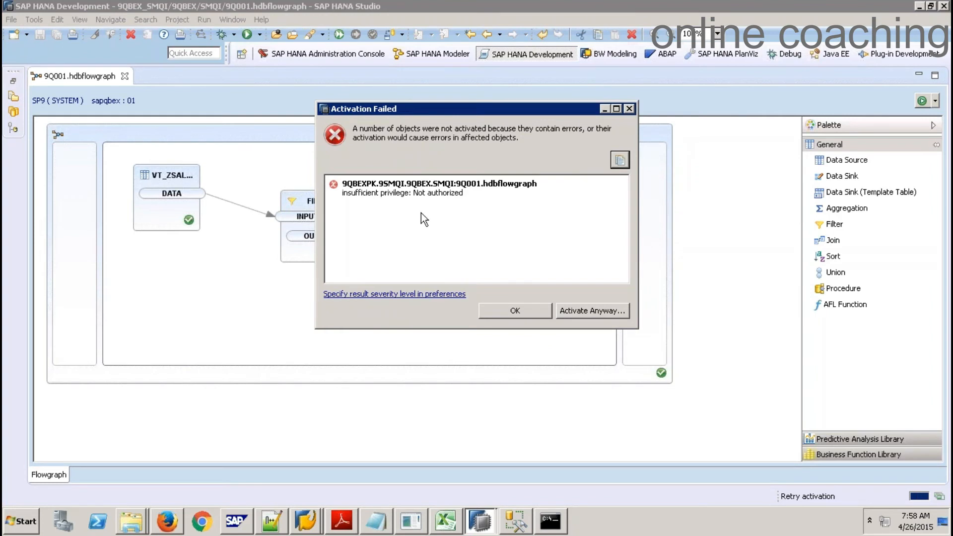
Dismiss the activation failure and open an SQL console for the SP9 system
{"action": "left_click", "coordinate": [505, 310]}
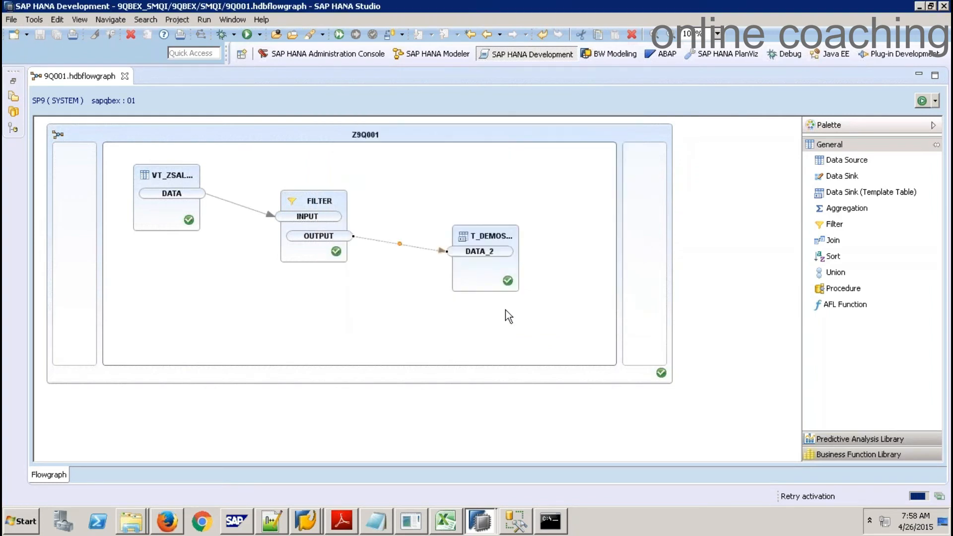
{"action": "left_click", "coordinate": [414, 58]}
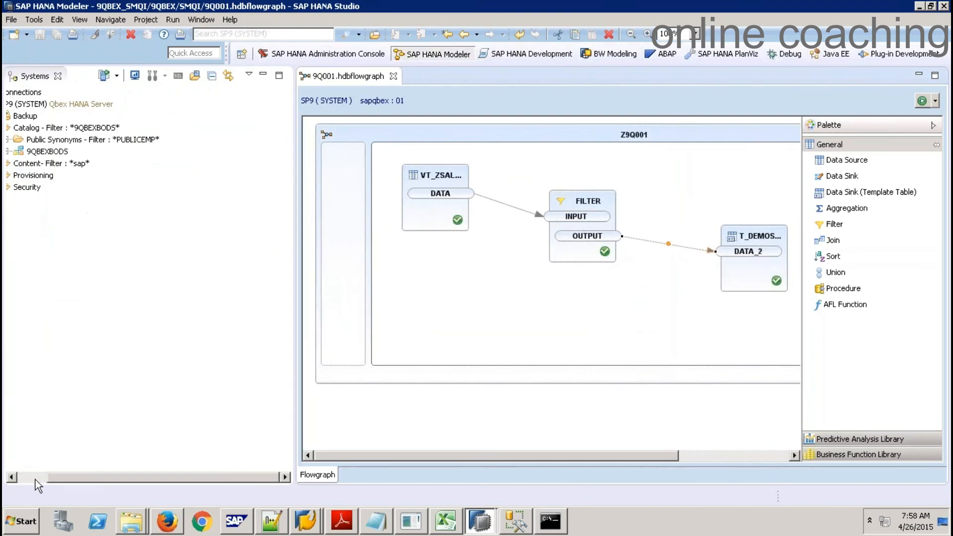
{"action": "left_click", "coordinate": [35, 479]}
{"action": "left_click", "coordinate": [82, 103]}
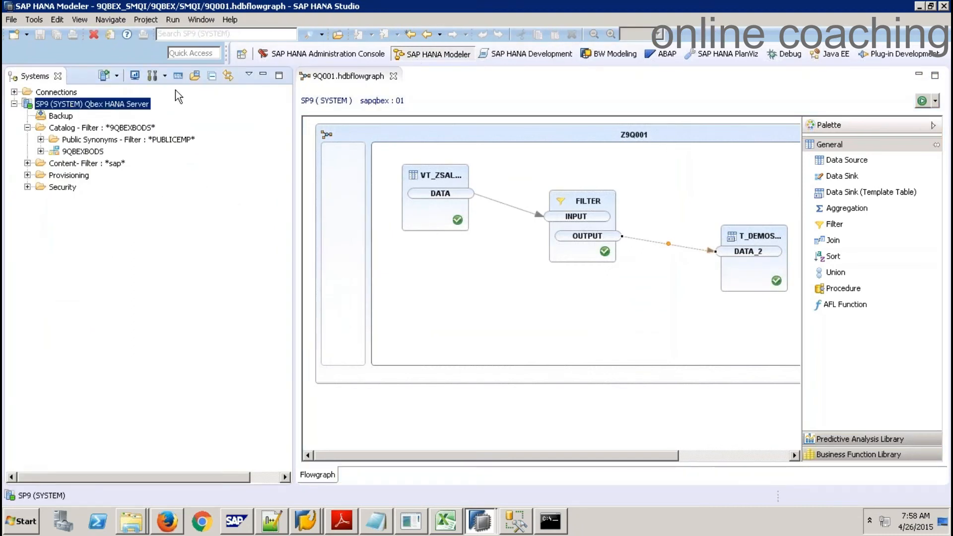
{"action": "left_click", "coordinate": [178, 76]}
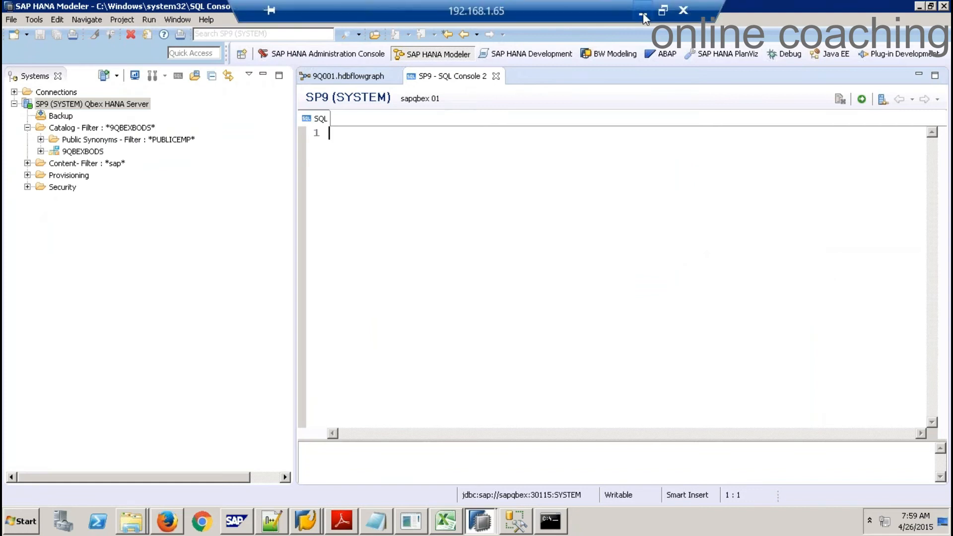
Open the local SDQI Initial Setup script and select its GRANT statement
{"action": "left_click", "coordinate": [644, 13]}
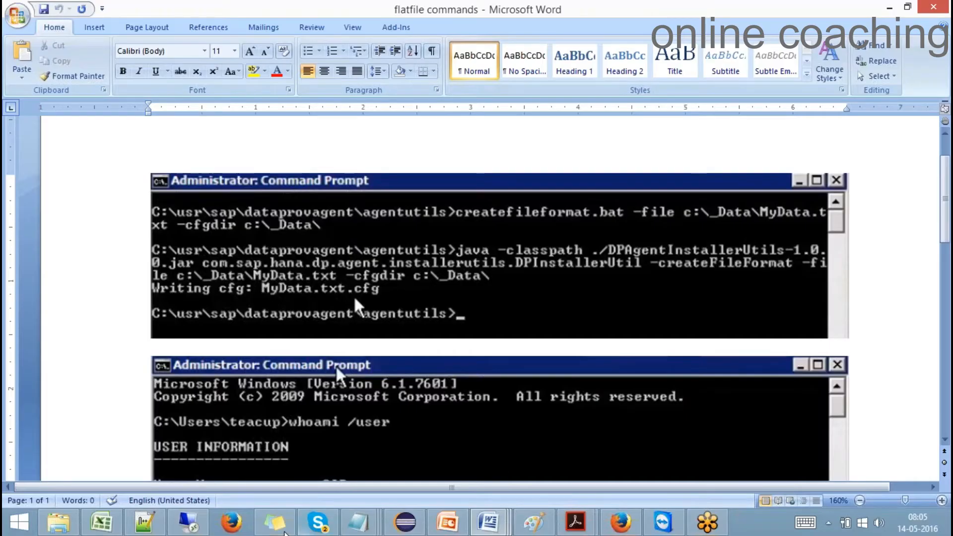
{"action": "left_click", "coordinate": [59, 521]}
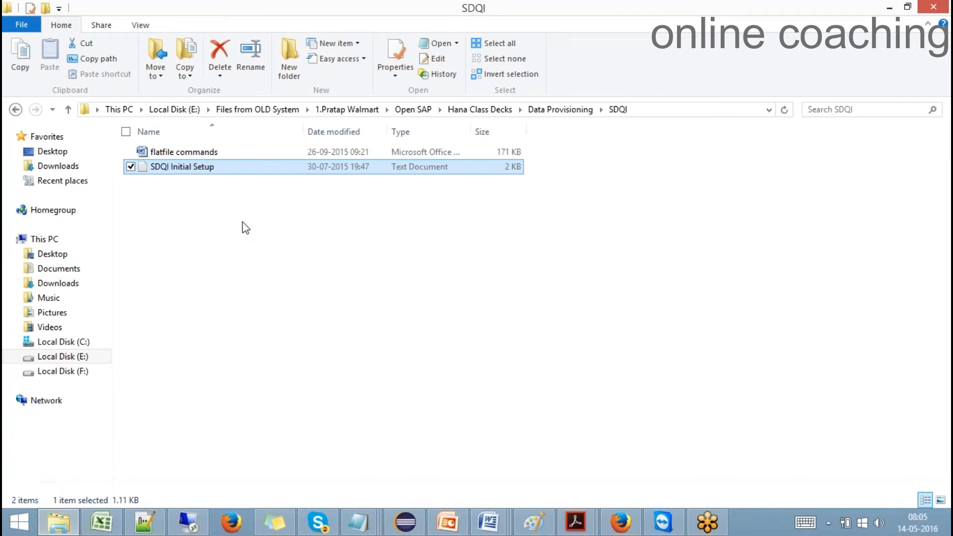
{"action": "double_click", "coordinate": [214, 169]}
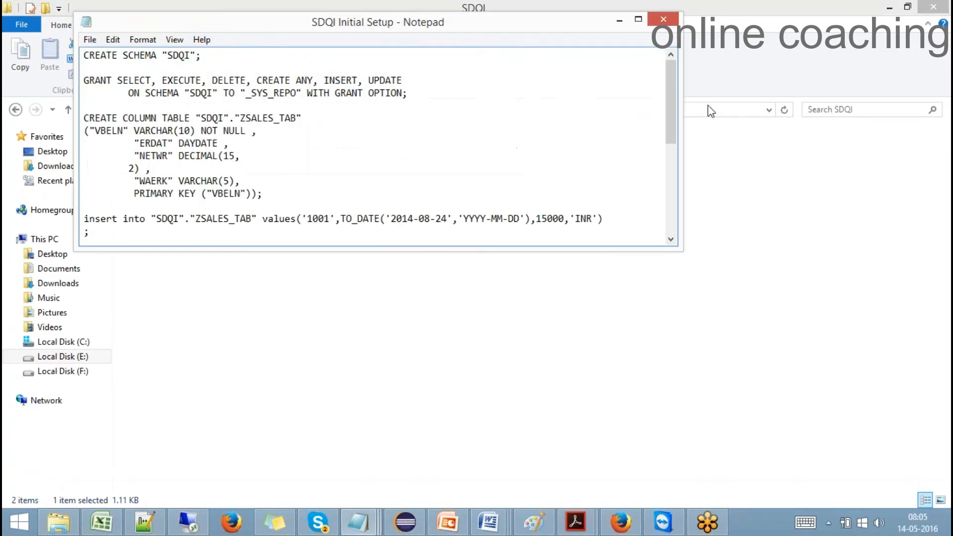
{"action": "left_click", "coordinate": [414, 95]}
{"action": "left_click", "coordinate": [144, 81], "text": "shift"}
{"action": "left_click", "coordinate": [82, 81], "text": "shift"}
{"action": "key", "text": "ctrl+c"}
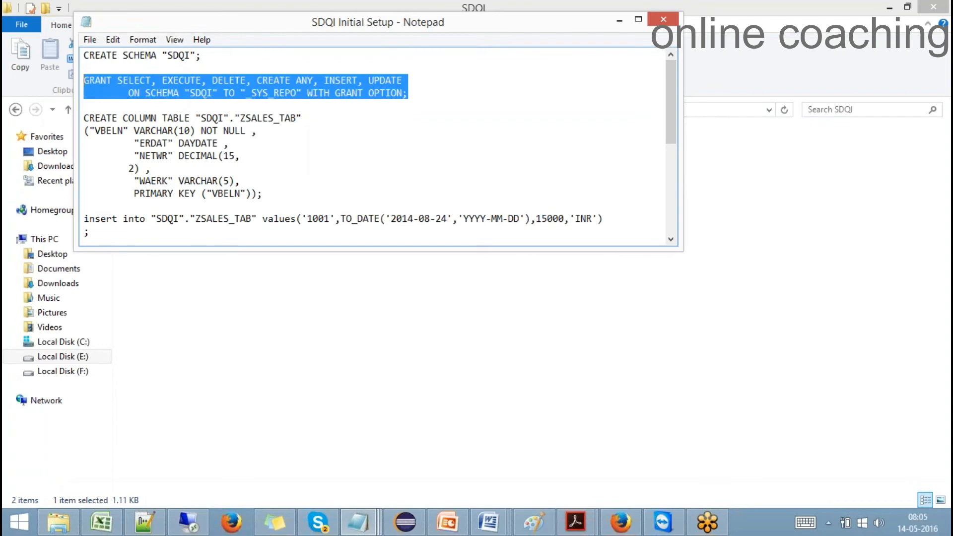
Paste the GRANT into the console, change schema SDQI to 9QBEXBODS, and run it
{"action": "left_click", "coordinate": [199, 525]}
{"action": "key", "text": "ctrl+v"}
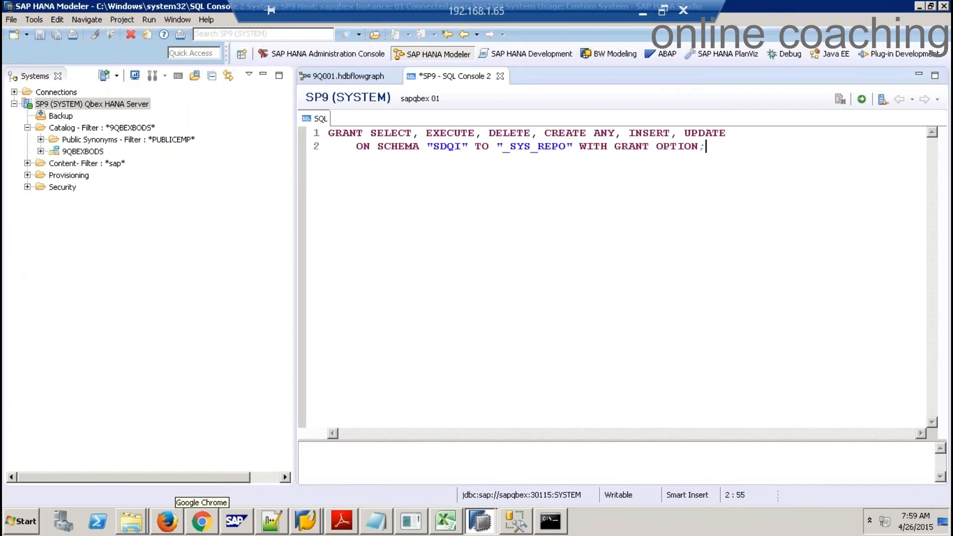
{"action": "left_click", "coordinate": [466, 148]}
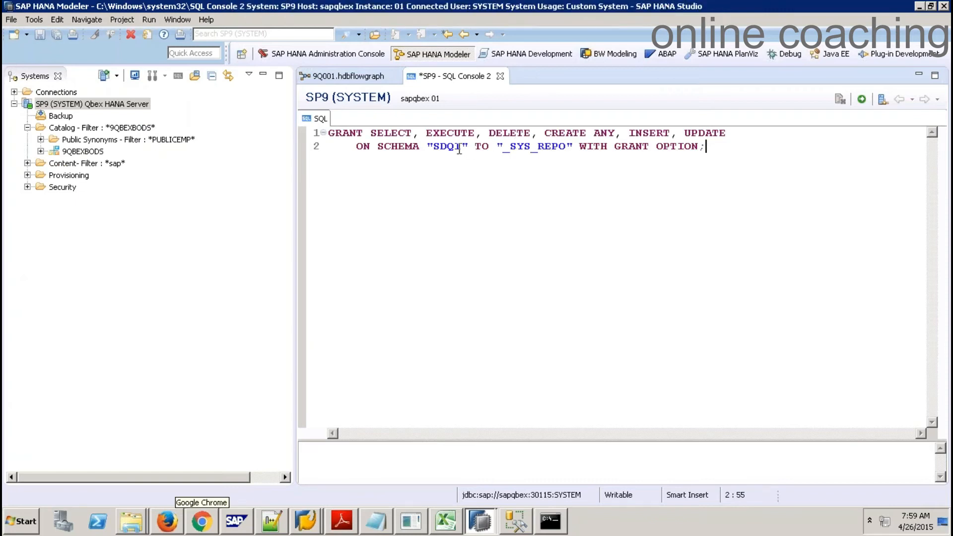
{"action": "key", "text": "BackSpace"}
{"action": "key", "text": "BackSpace"}
{"action": "key", "text": "BackSpace"}
{"action": "key", "text": "BackSpace"}
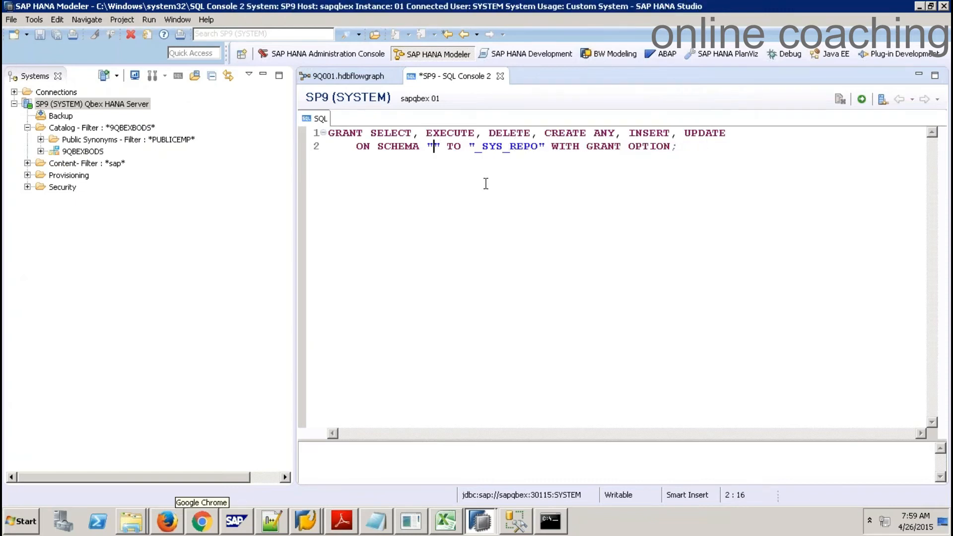
{"action": "type", "text": "9QBEXB"}
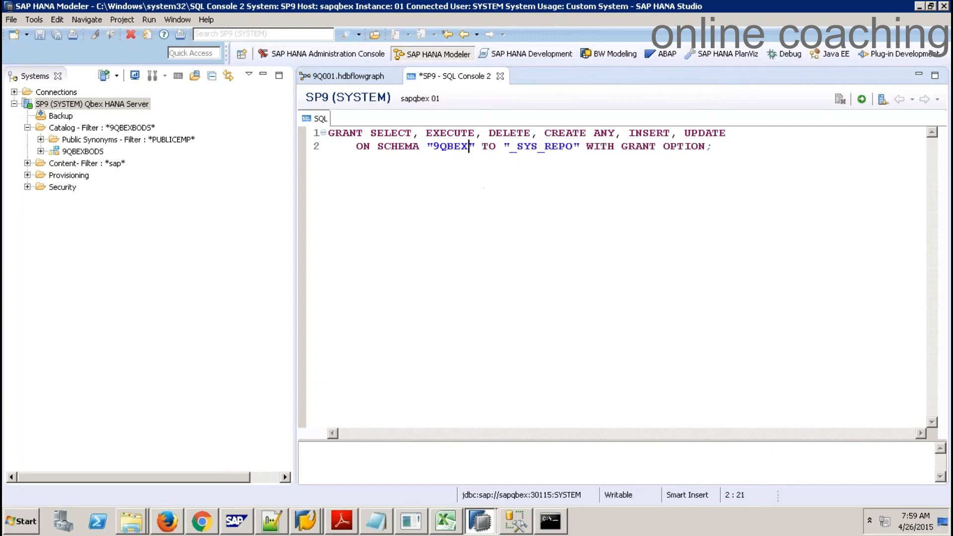
{"action": "type", "text": "ODS"}
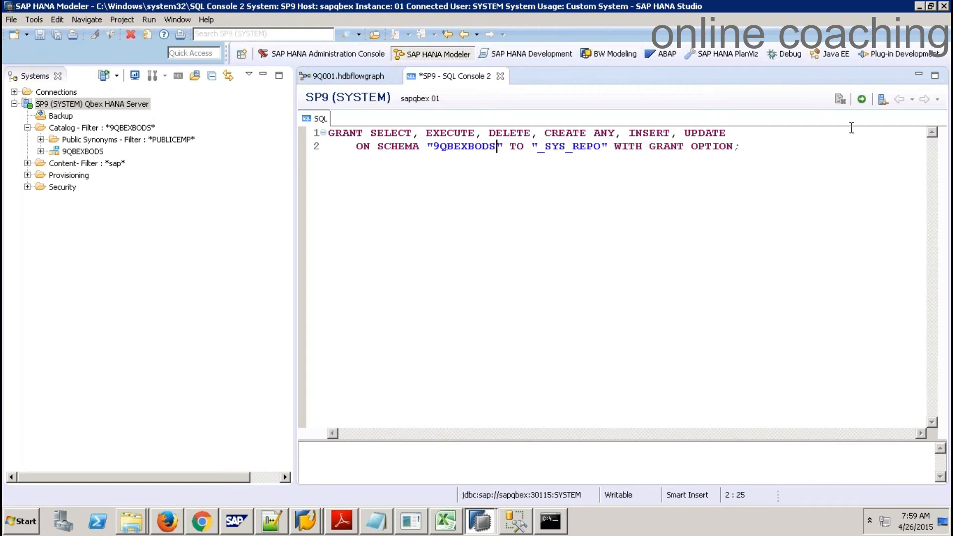
{"action": "left_click", "coordinate": [861, 100]}
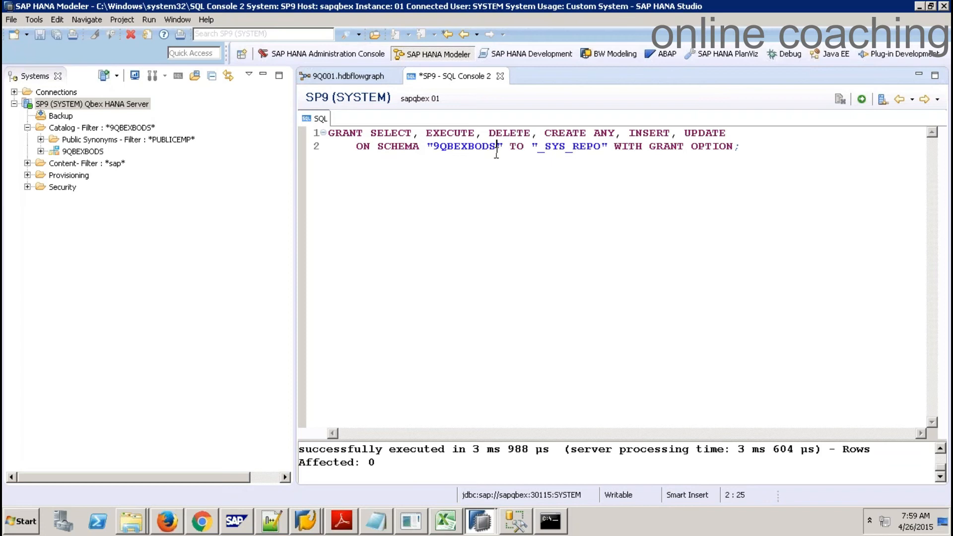
{"action": "left_click", "coordinate": [347, 76]}
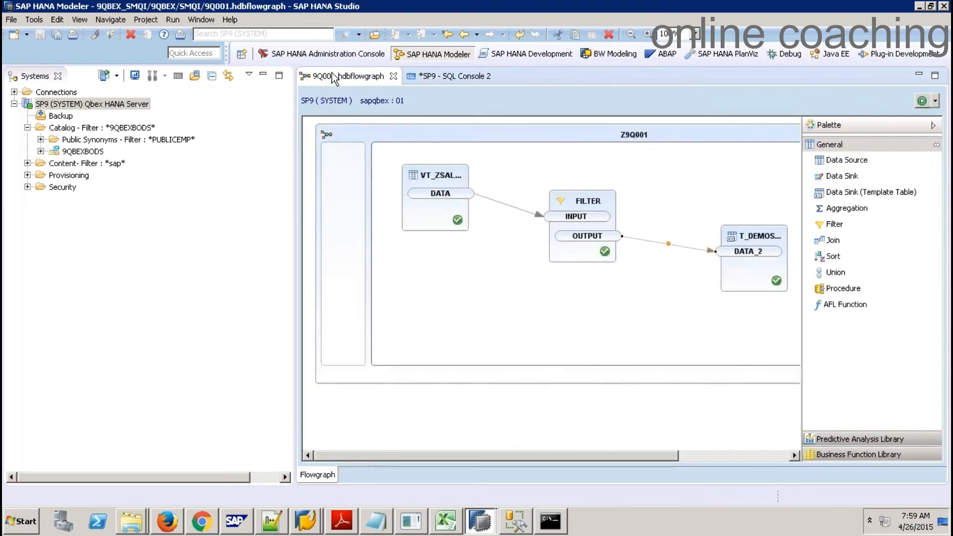
Activate Z9Q001 from the development perspective, then locate the generated 9Q001 procedure in 9QBEXBODS
{"action": "left_click", "coordinate": [513, 53]}
{"action": "left_click", "coordinate": [356, 37]}
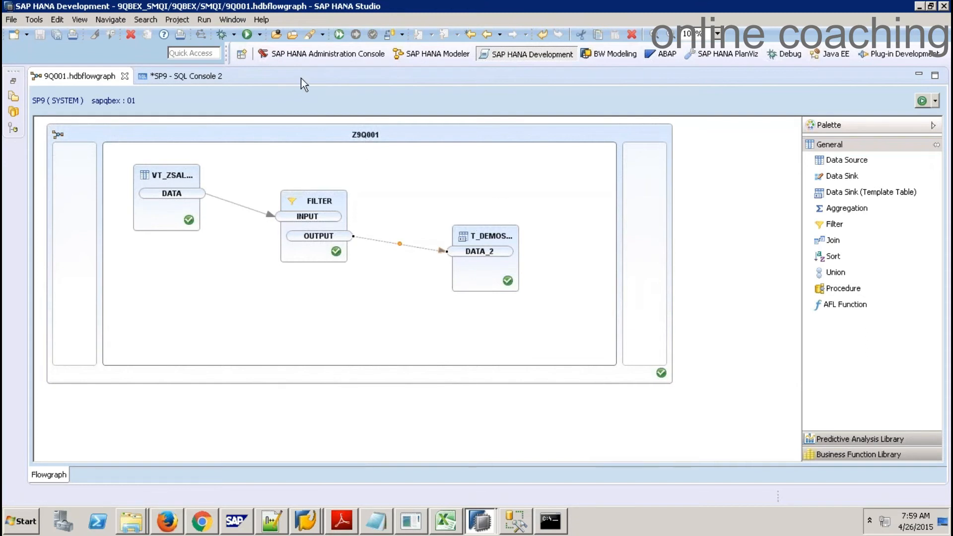
{"action": "left_click", "coordinate": [424, 59]}
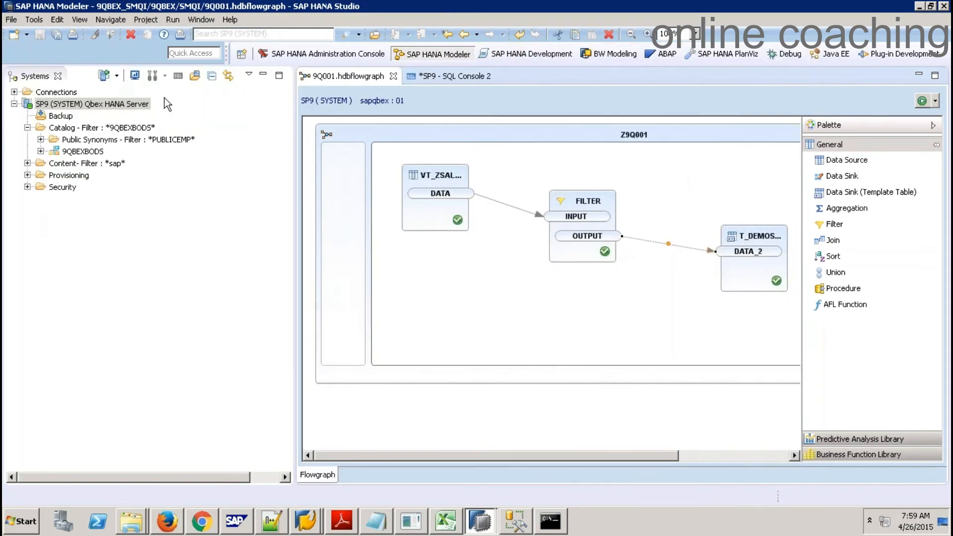
{"action": "left_click", "coordinate": [41, 151]}
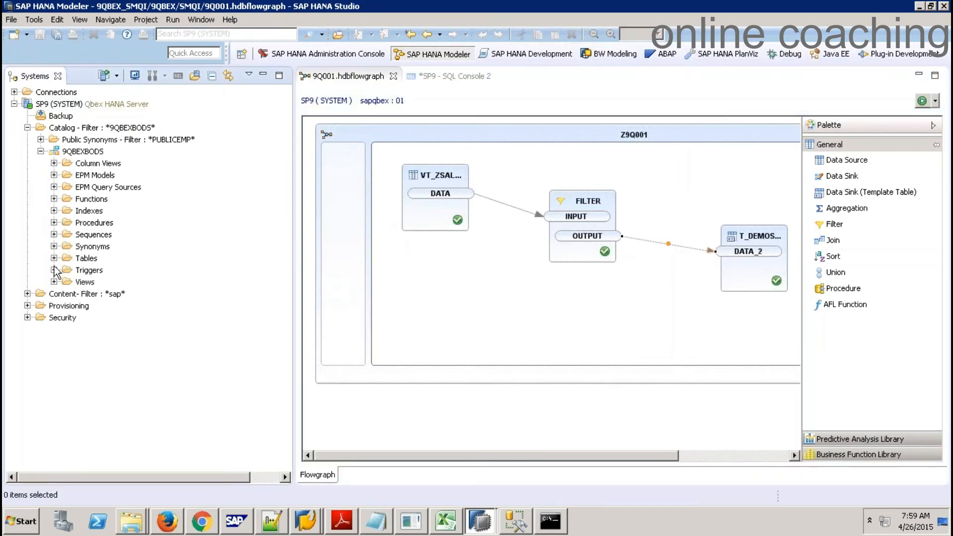
{"action": "left_click", "coordinate": [53, 222]}
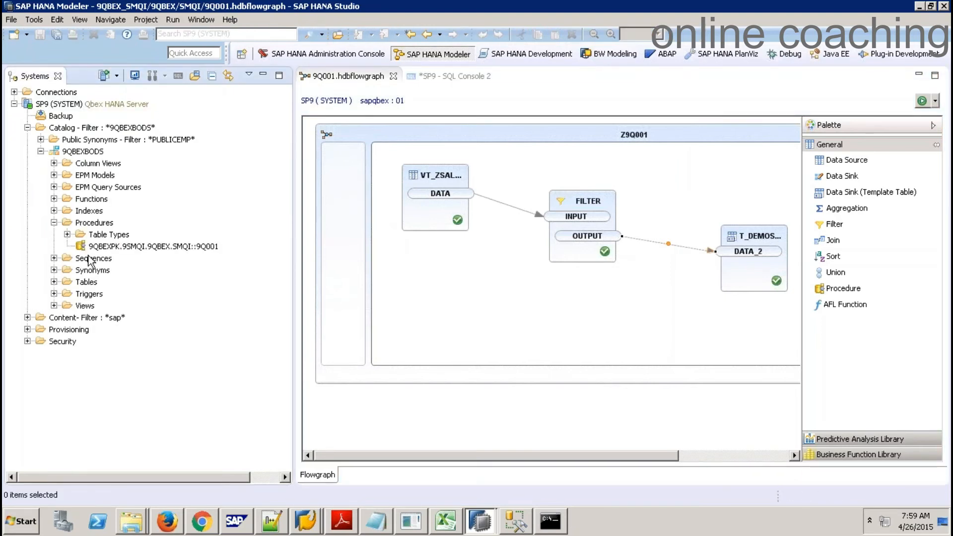
{"action": "left_click", "coordinate": [205, 250]}
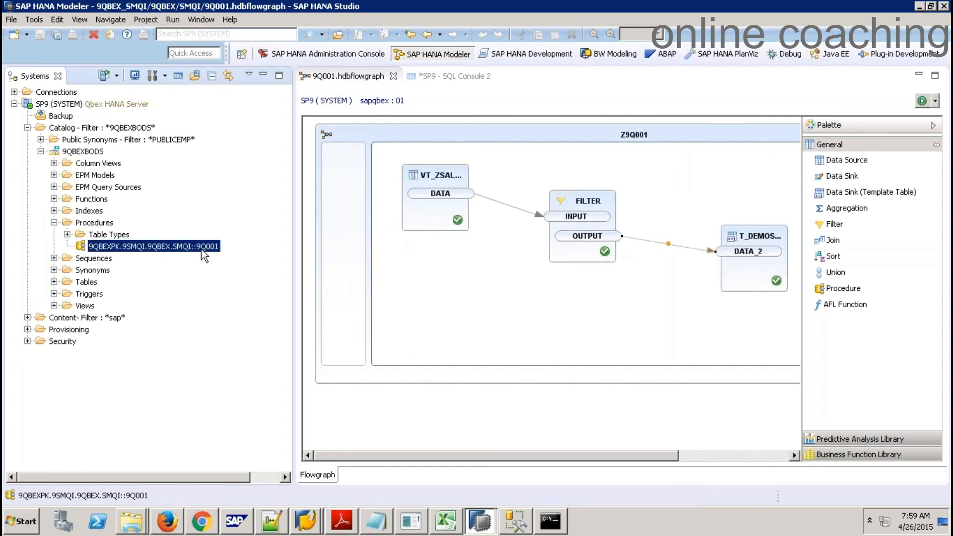
Preview the data of table T_DEMOSMQI to confirm it is empty
{"action": "left_click", "coordinate": [54, 282]}
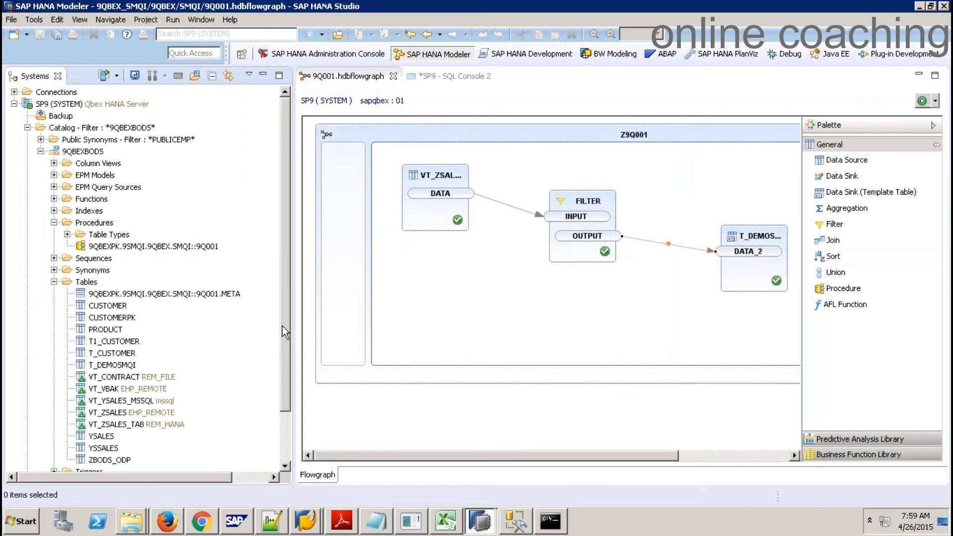
{"action": "scroll", "coordinate": [285, 344], "scroll_direction": "down", "scroll_amount": 1}
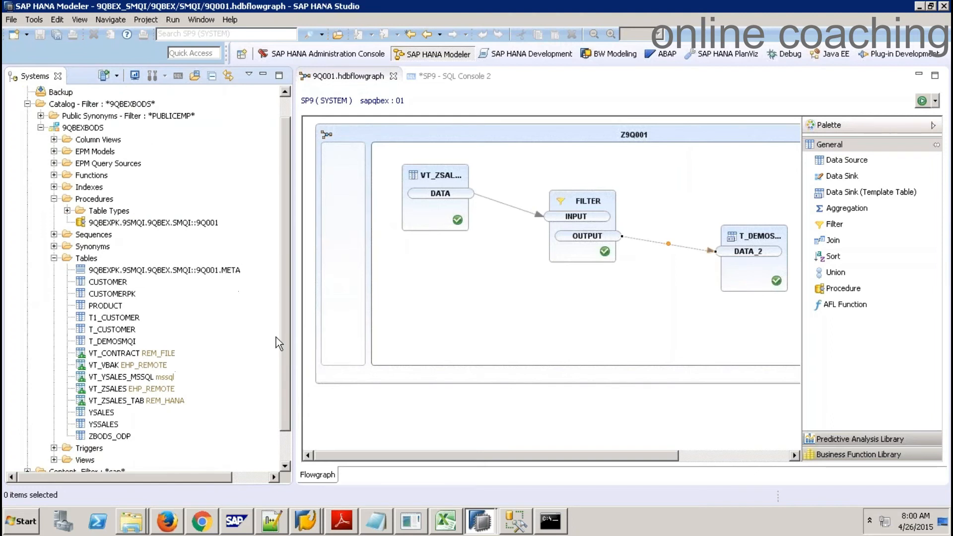
{"action": "left_click", "coordinate": [112, 342]}
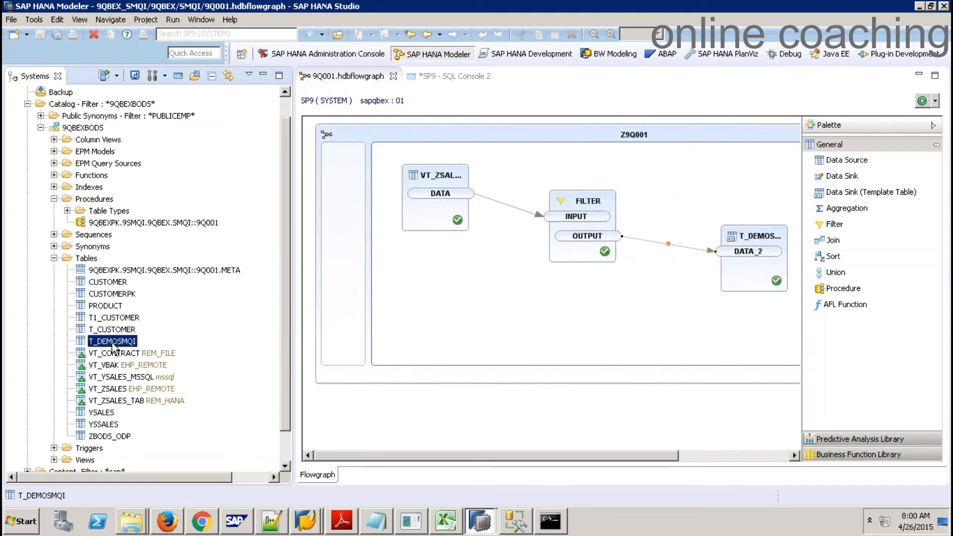
{"action": "right_click", "coordinate": [113, 347]}
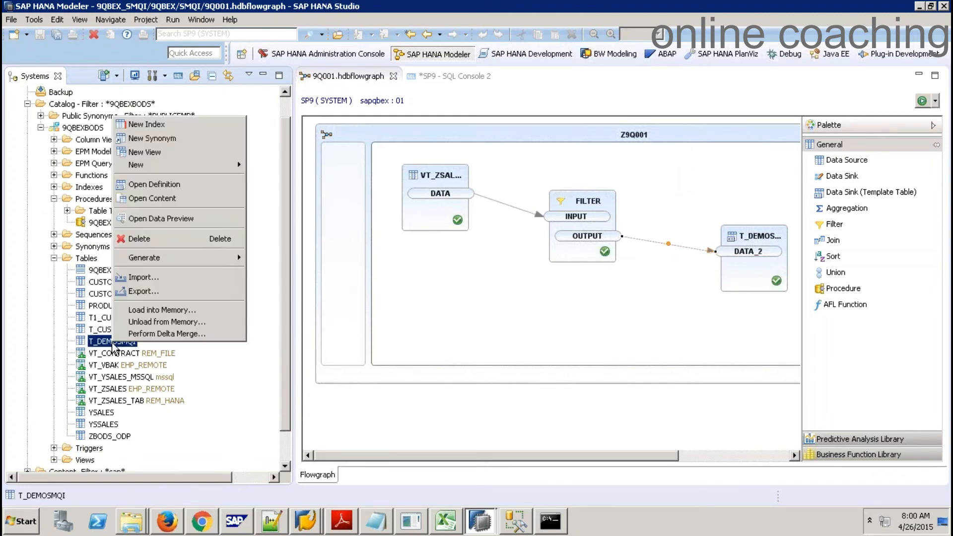
{"action": "left_click", "coordinate": [170, 219]}
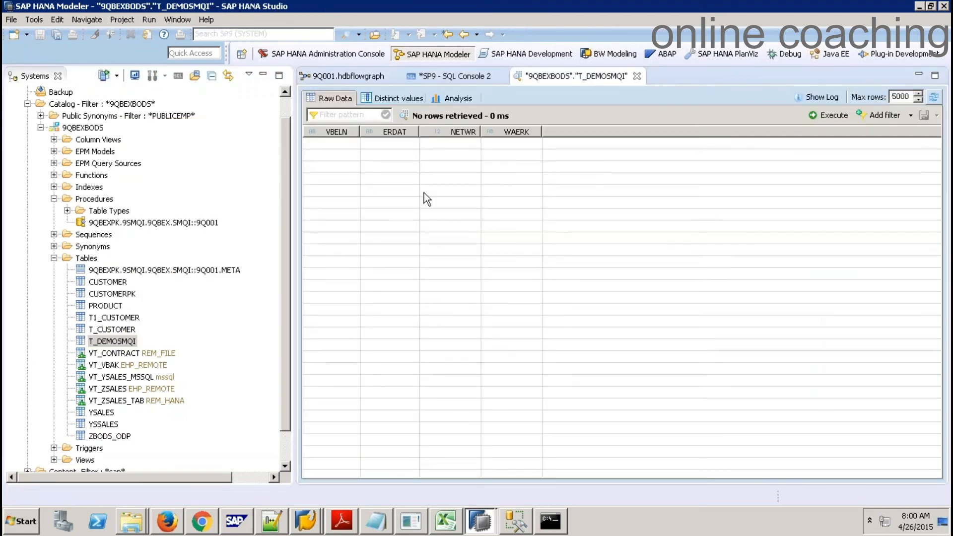
Open a new SQL console with the 9Q001 procedure selected
{"action": "left_click", "coordinate": [346, 76]}
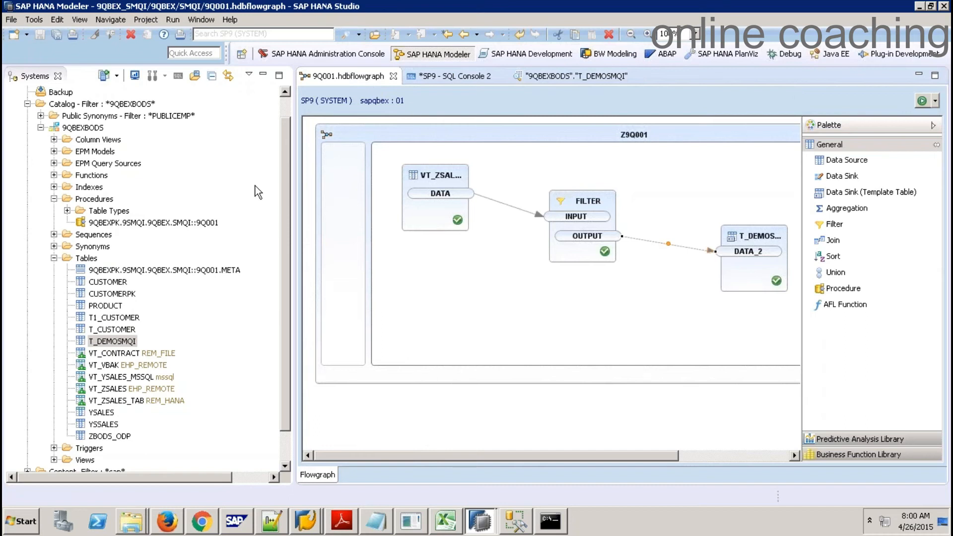
{"action": "left_click", "coordinate": [200, 224]}
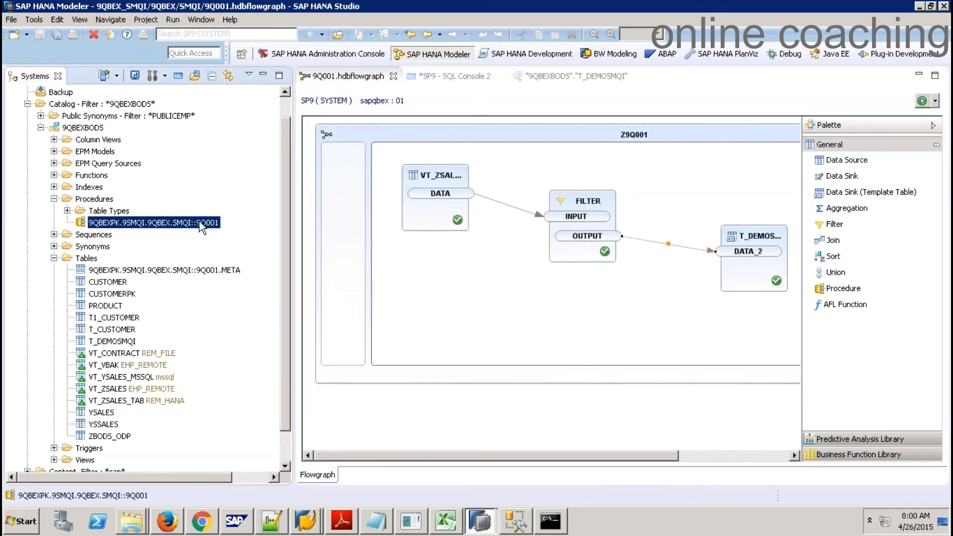
{"action": "left_click", "coordinate": [178, 76]}
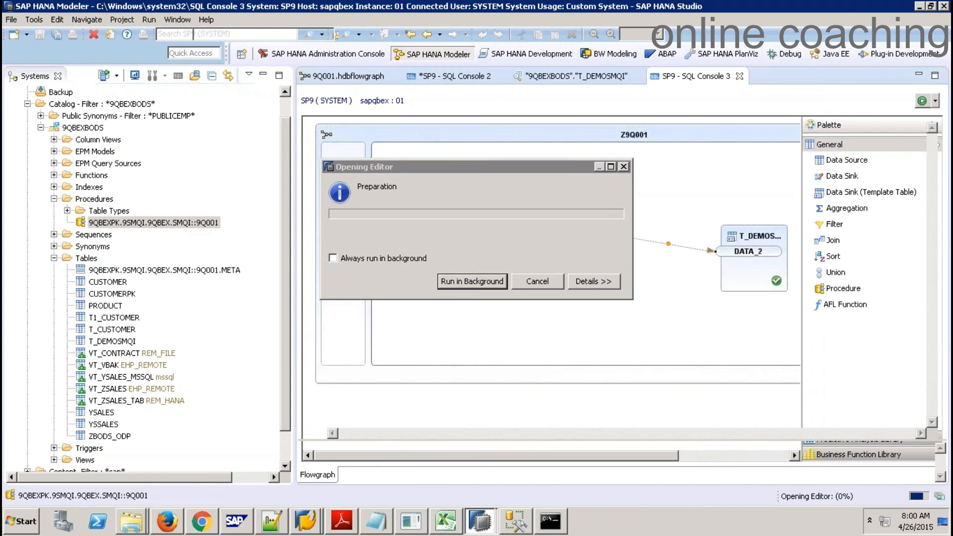
Write a CALL statement for the 9Q001 procedure ending with ();
{"action": "key", "text": "Return"}
{"action": "type", "text": "CALL"}
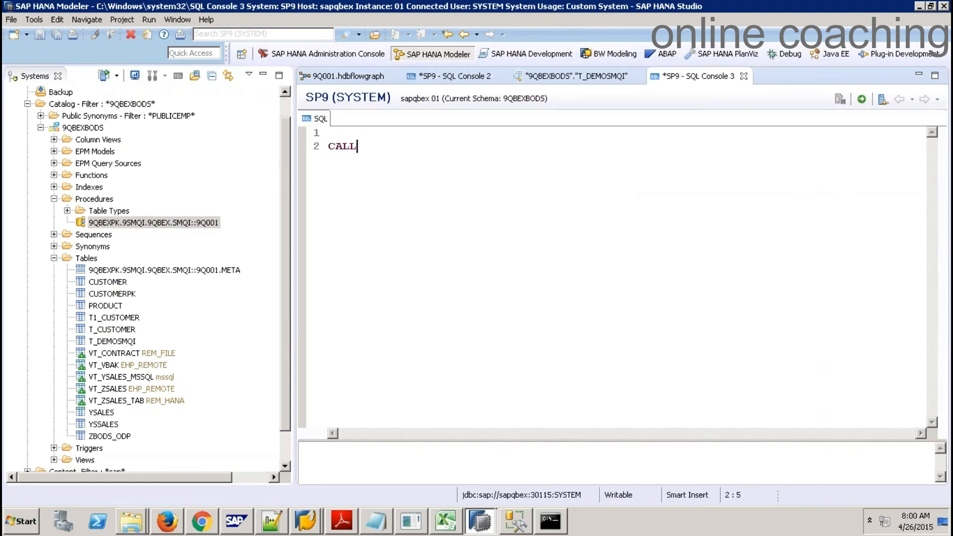
{"action": "left_click_drag", "start_coordinate": [154, 223], "coordinate": [357, 149]}
{"action": "key", "text": "End"}
{"action": "type", "text": "();"}
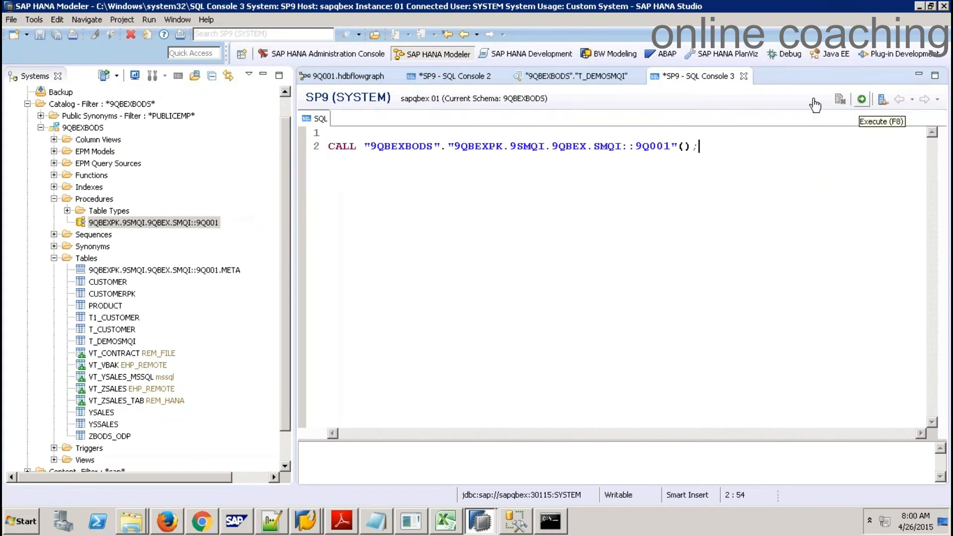
Inspect the flowgraph's generated call statement from its run options, then close it
{"action": "left_click", "coordinate": [371, 80]}
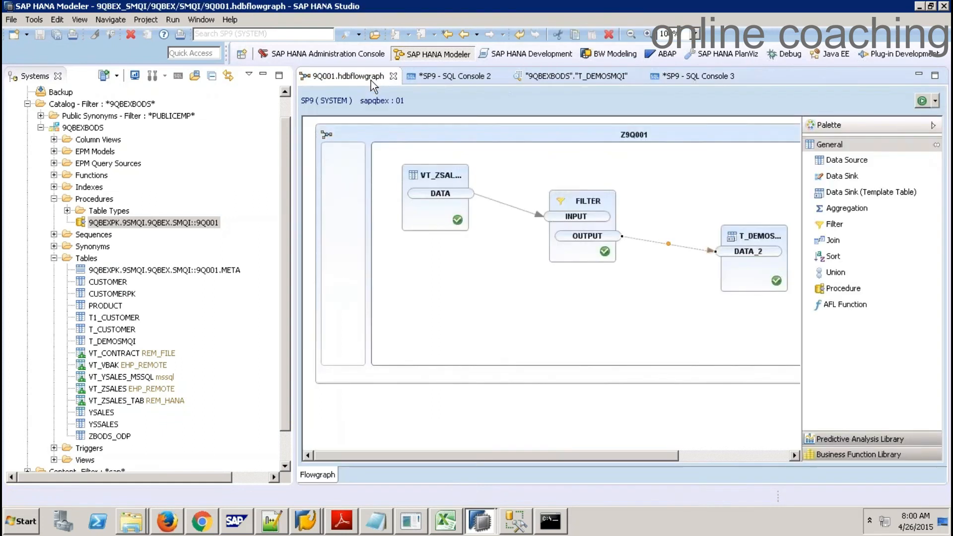
{"action": "left_click", "coordinate": [936, 102]}
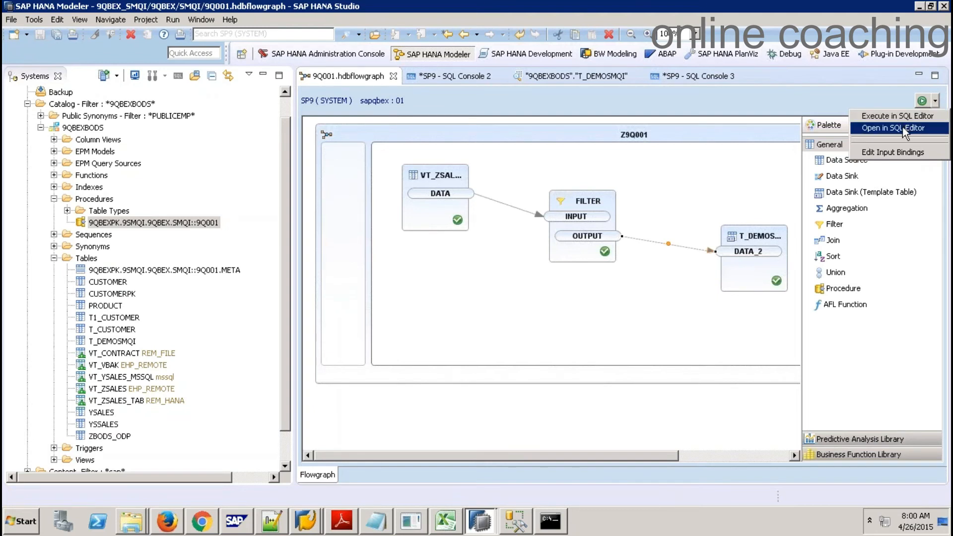
{"action": "left_click", "coordinate": [898, 128]}
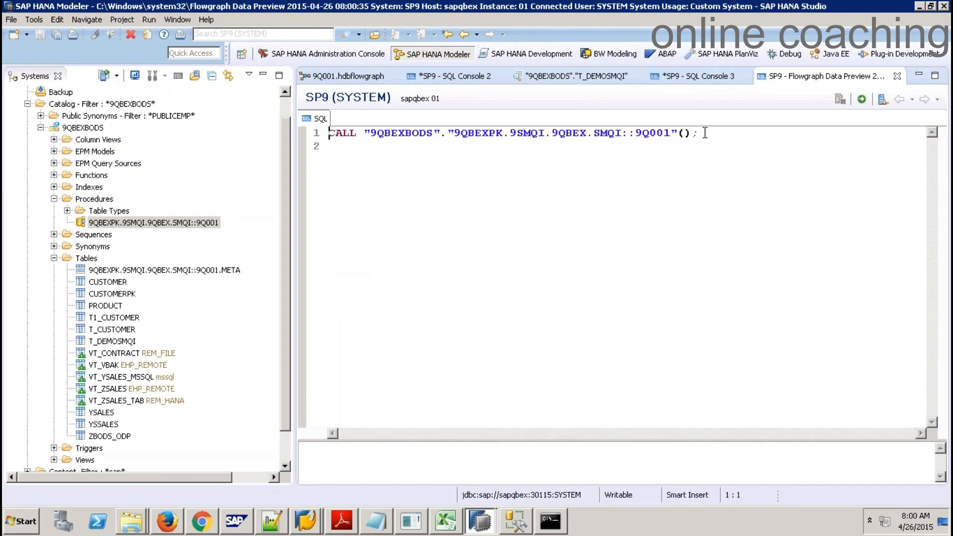
{"action": "left_click", "coordinate": [898, 77]}
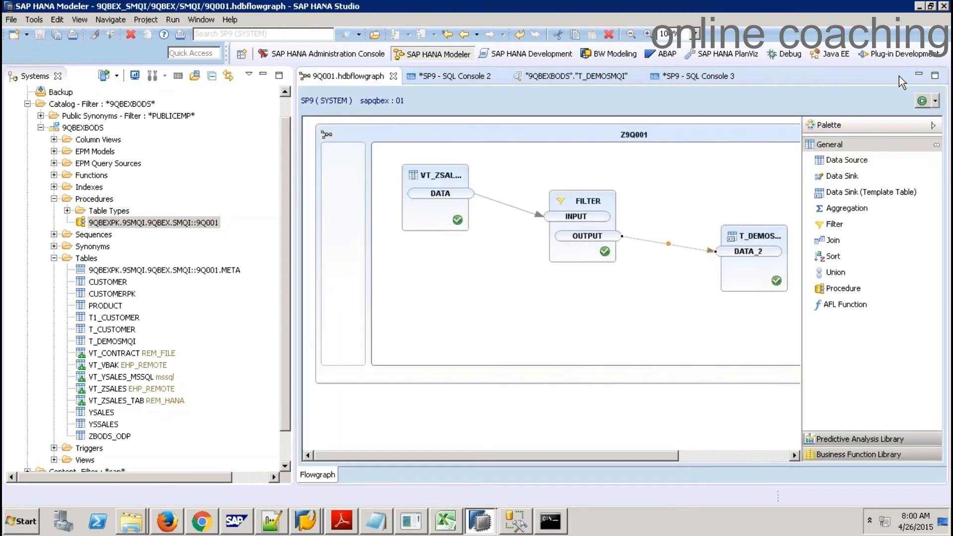
Run the CALL to load T_DEMOSMQI and refresh its data preview to show the rows
{"action": "left_click", "coordinate": [711, 77]}
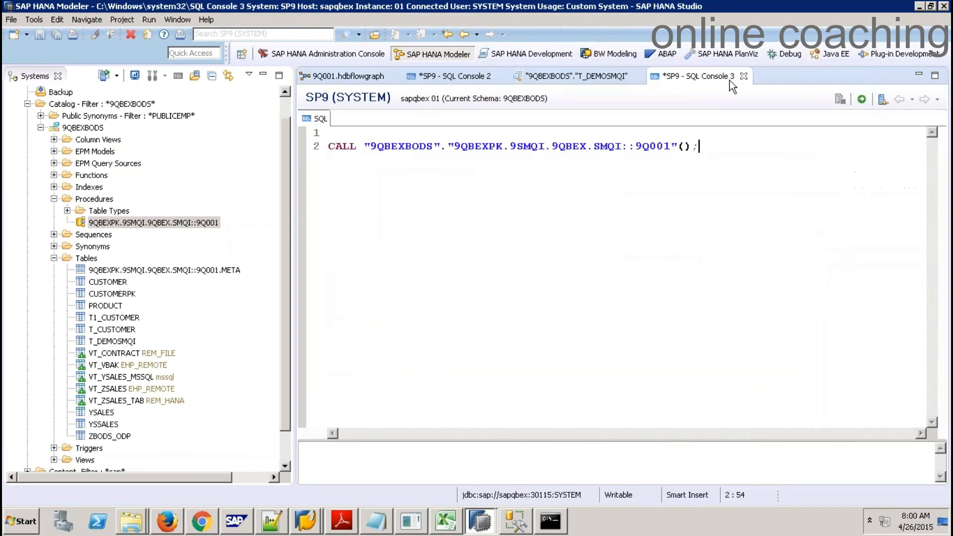
{"action": "left_click", "coordinate": [863, 99]}
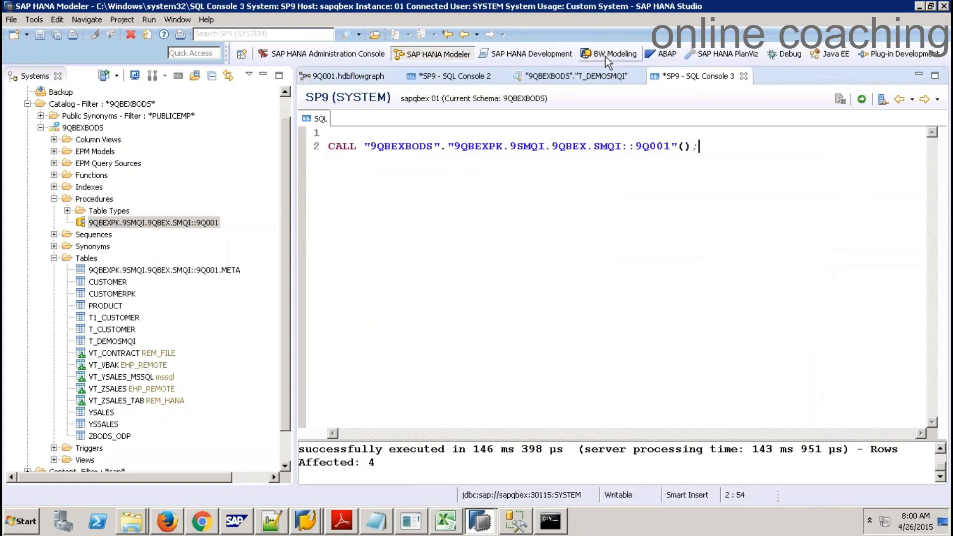
{"action": "left_click", "coordinate": [611, 76]}
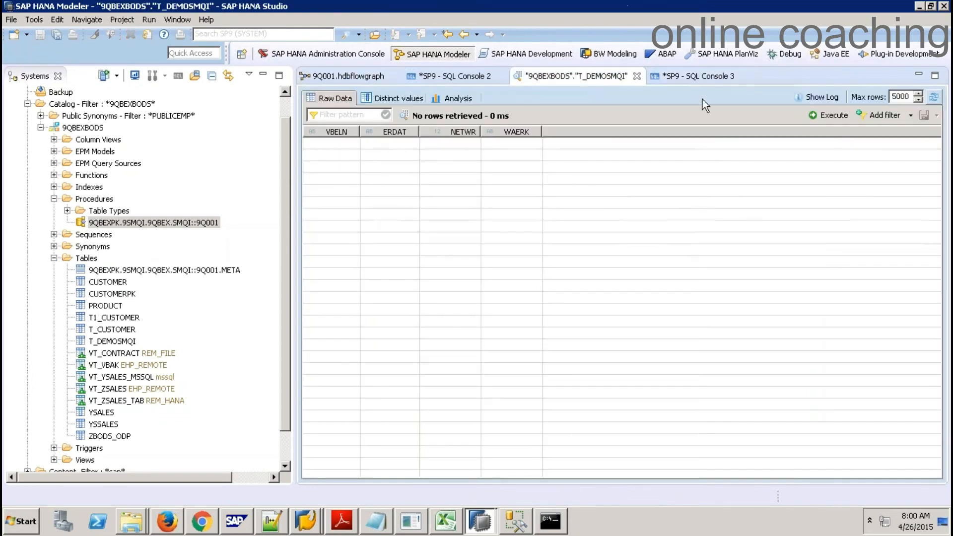
{"action": "left_click", "coordinate": [839, 117]}
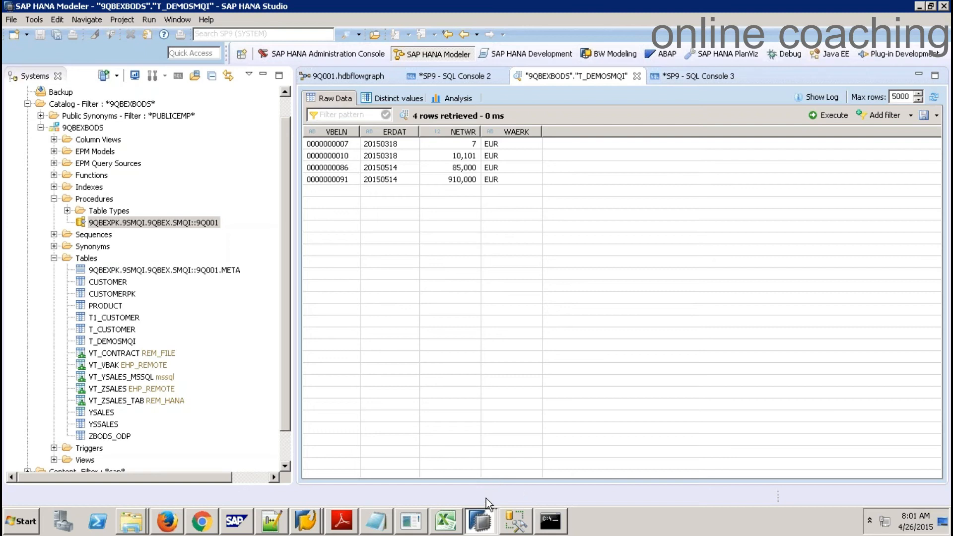
Check the Data Provisioning Agent configuration, then return to Studio's SQL Console 3 CALL statement
{"action": "left_click", "coordinate": [420, 519]}
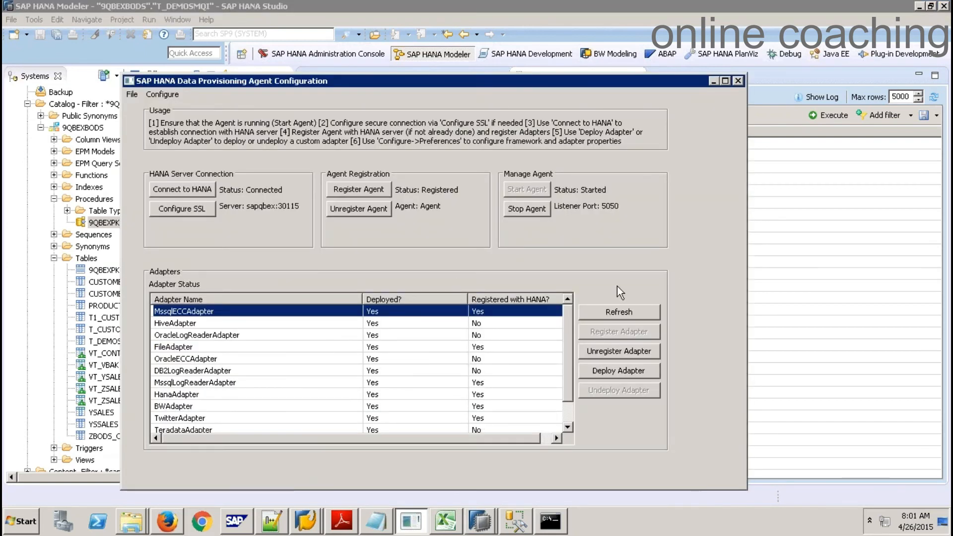
{"action": "left_click", "coordinate": [823, 261]}
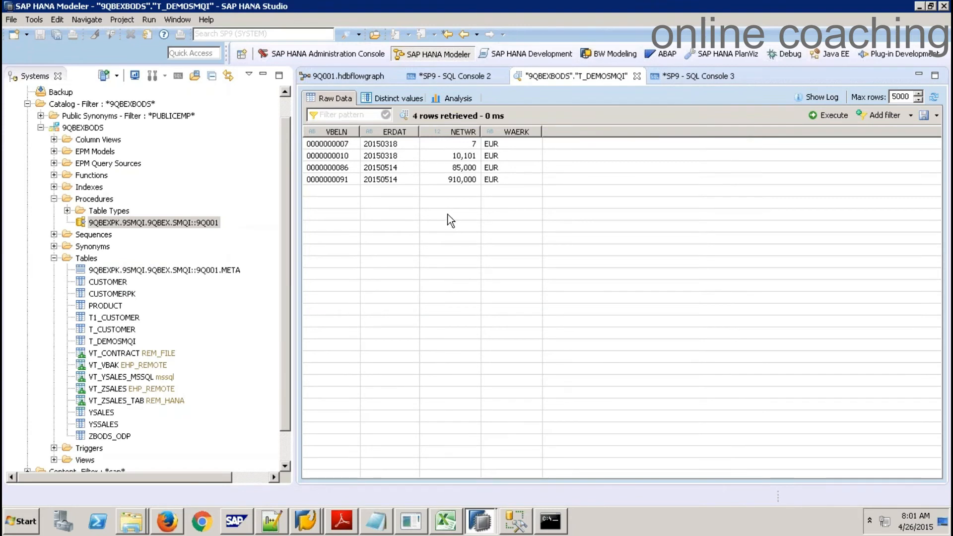
{"action": "left_click", "coordinate": [716, 78]}
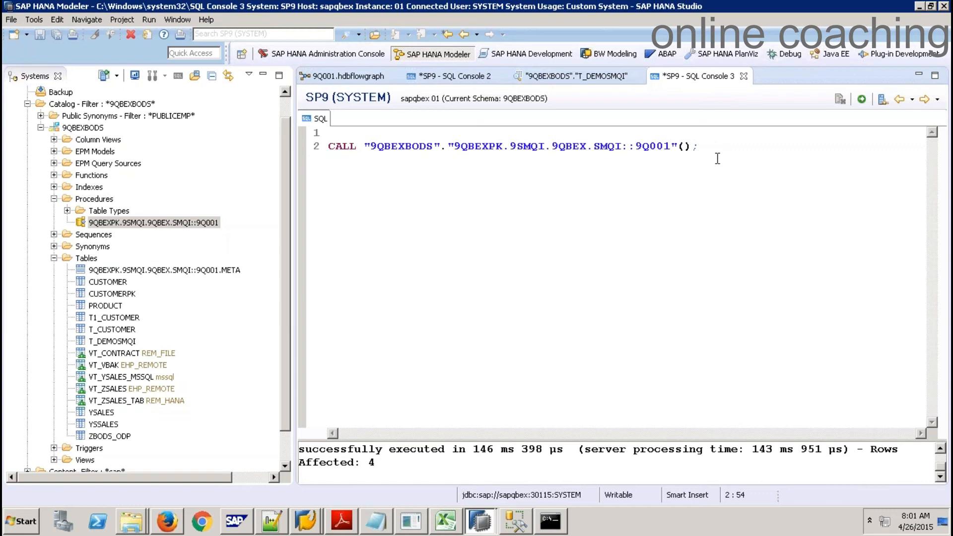
Review the 9Q001 CALL statement and switch to the SAP HANA Development perspective
{"action": "left_click_drag", "start_coordinate": [699, 147], "coordinate": [326, 148]}
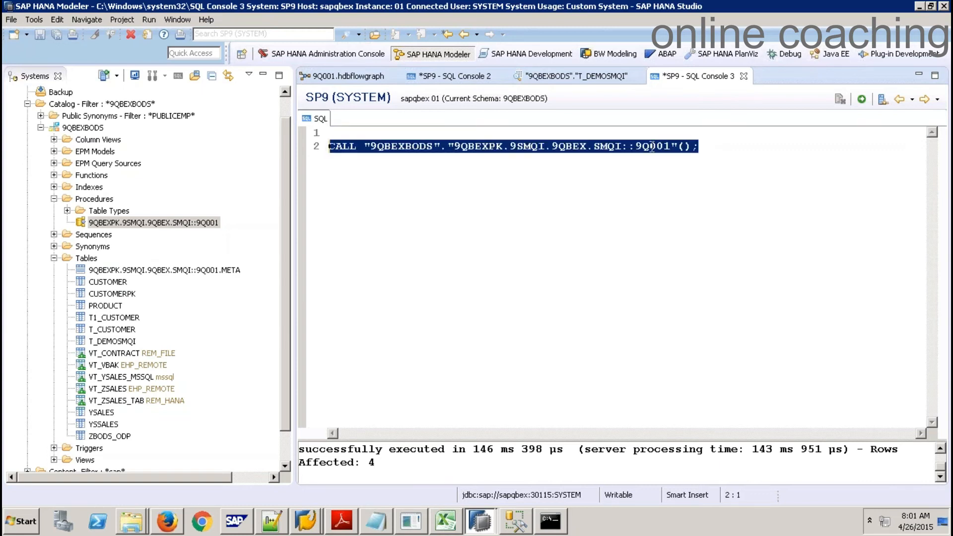
{"action": "left_click", "coordinate": [728, 150]}
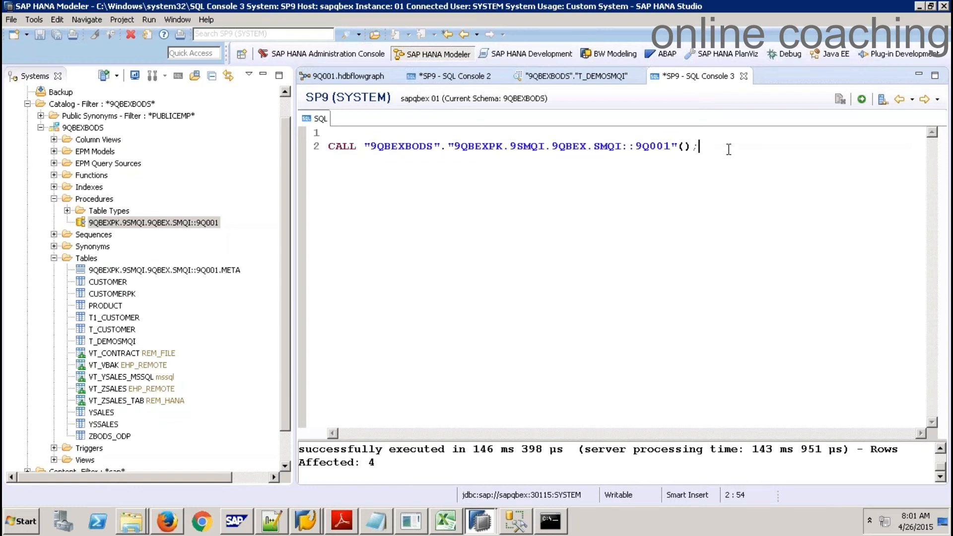
{"action": "left_click", "coordinate": [529, 54]}
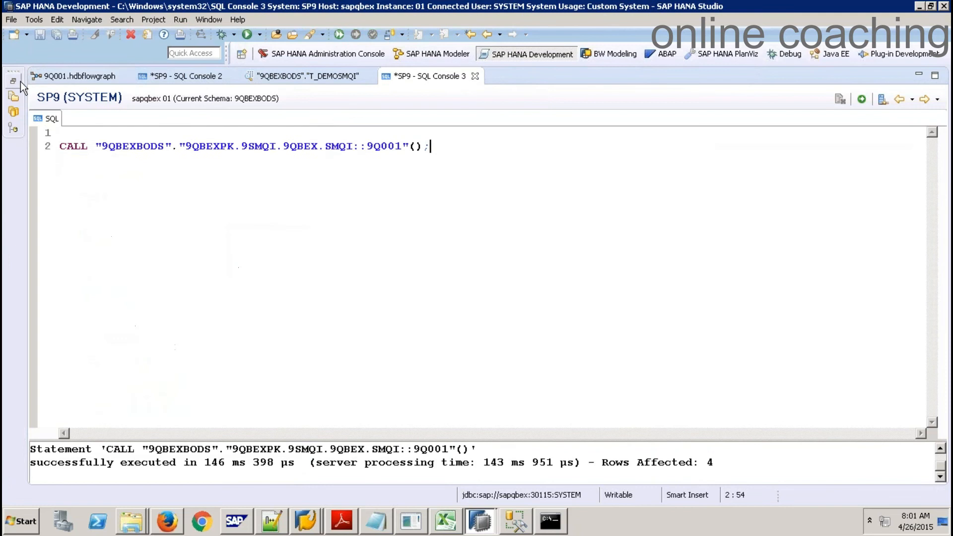
Create an XS Job Scheduler File named JOB99 in the SMQI package
{"action": "left_click", "coordinate": [15, 81]}
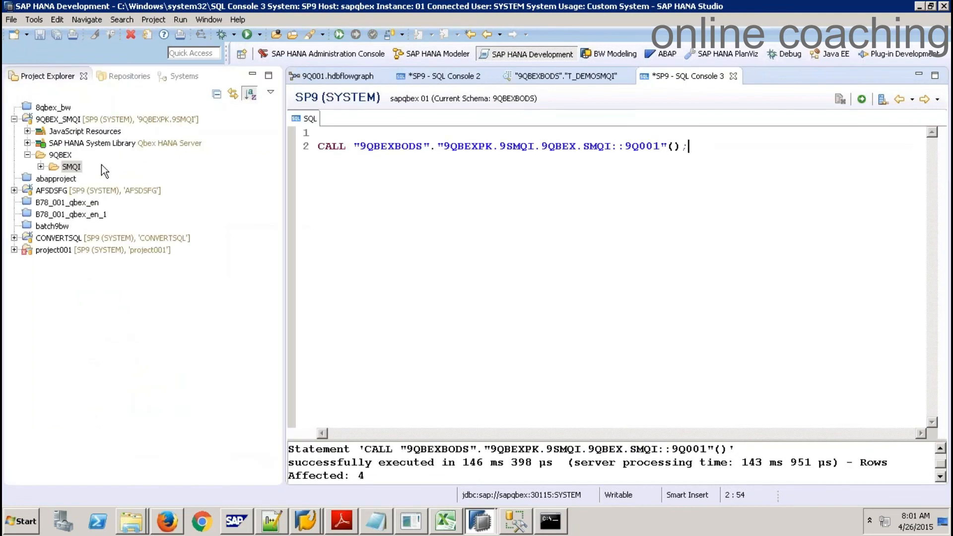
{"action": "right_click", "coordinate": [74, 166]}
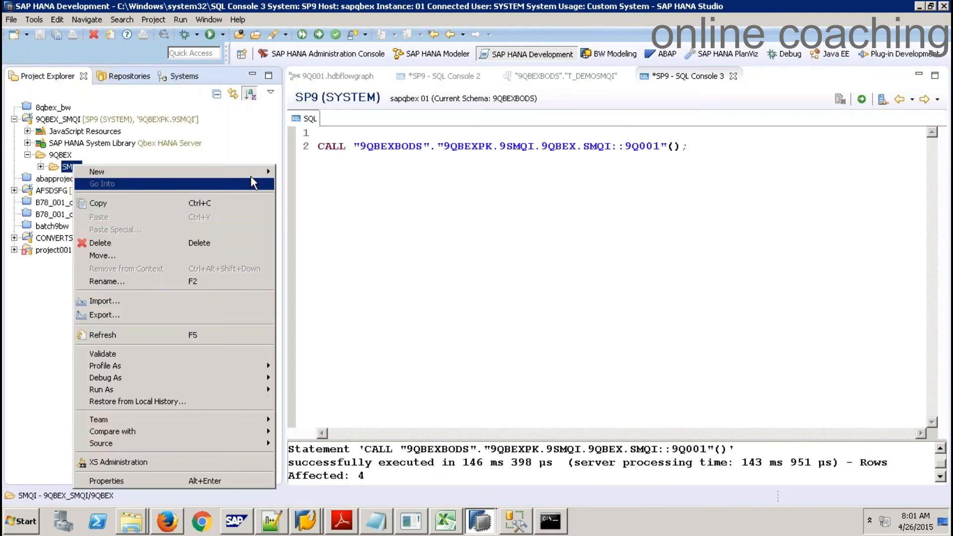
{"action": "mouse_move", "coordinate": [251, 175]}
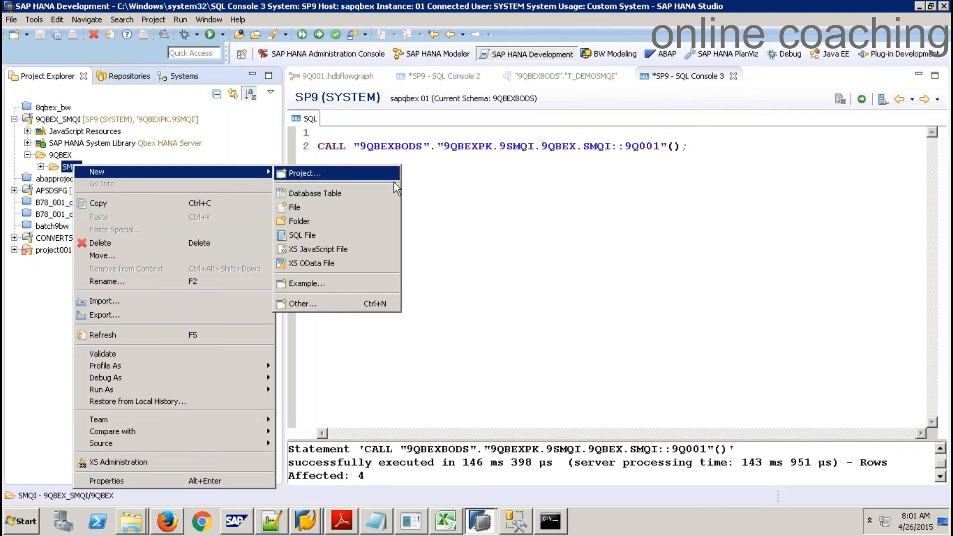
{"action": "left_click", "coordinate": [333, 304]}
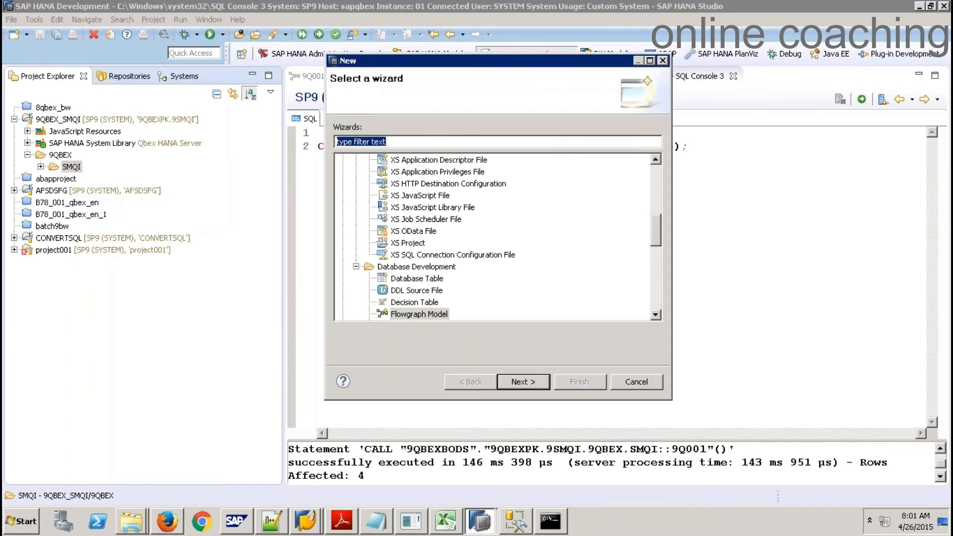
{"action": "left_click", "coordinate": [414, 221]}
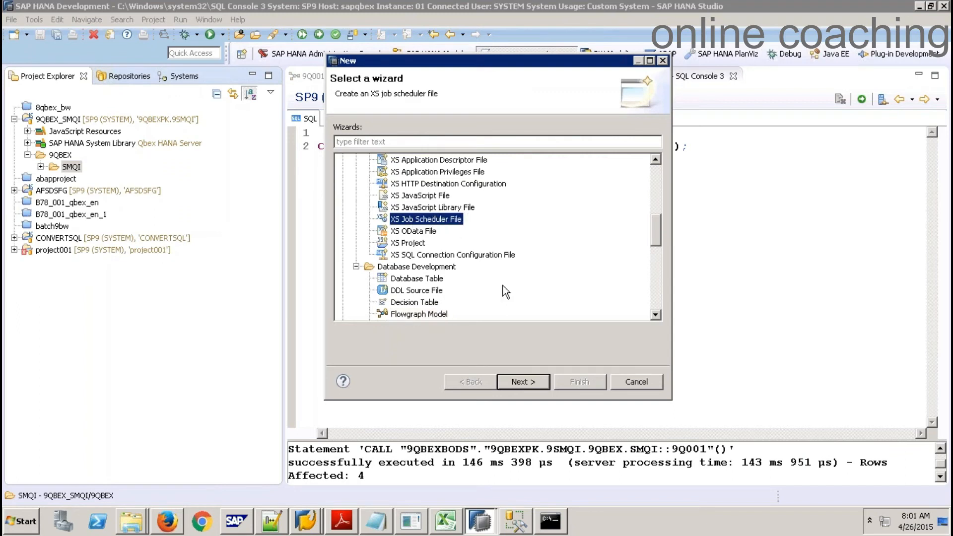
{"action": "left_click", "coordinate": [525, 381]}
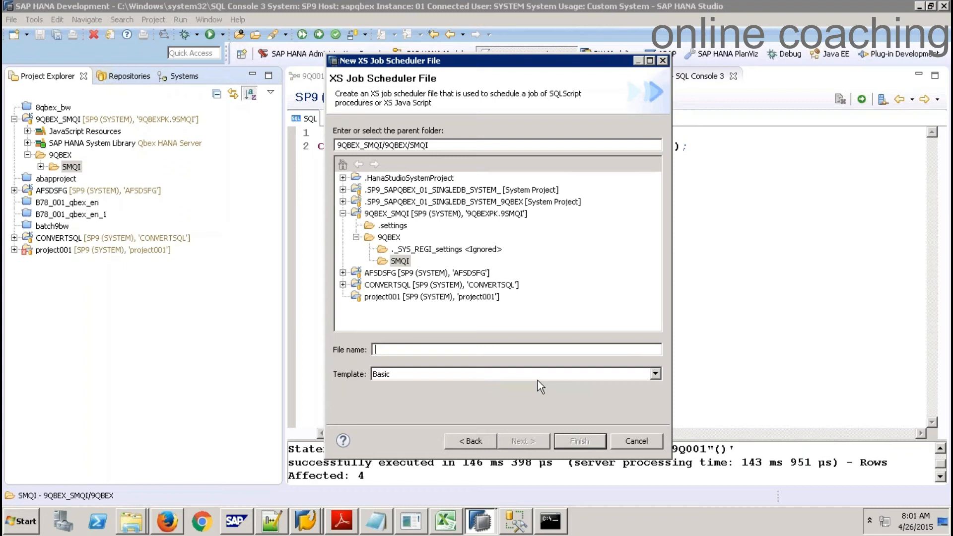
{"action": "type", "text": "JOB99"}
{"action": "left_click", "coordinate": [580, 441]}
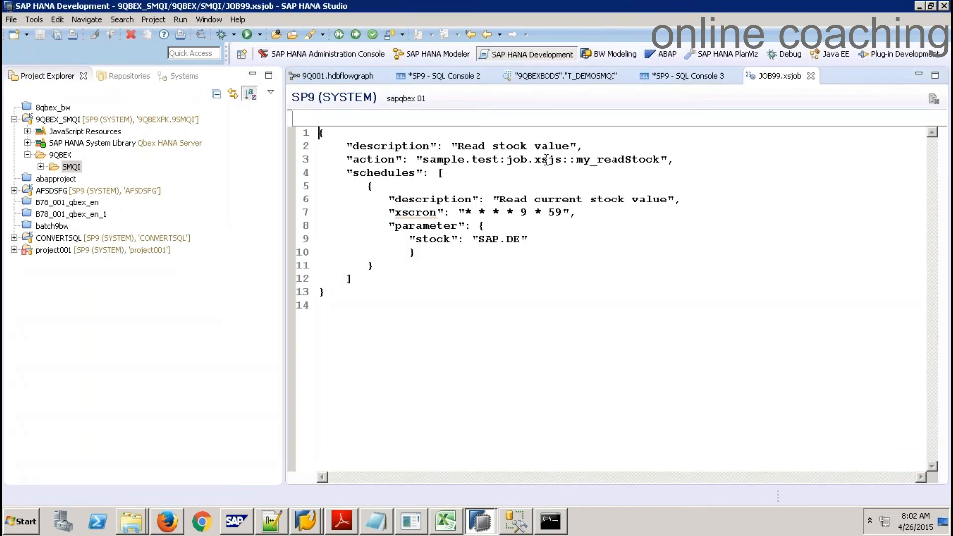
Replace JOB99's sample action value with the 9Q001 procedure name copied from SQL Console 3
{"action": "left_click_drag", "start_coordinate": [423, 159], "coordinate": [662, 164]}
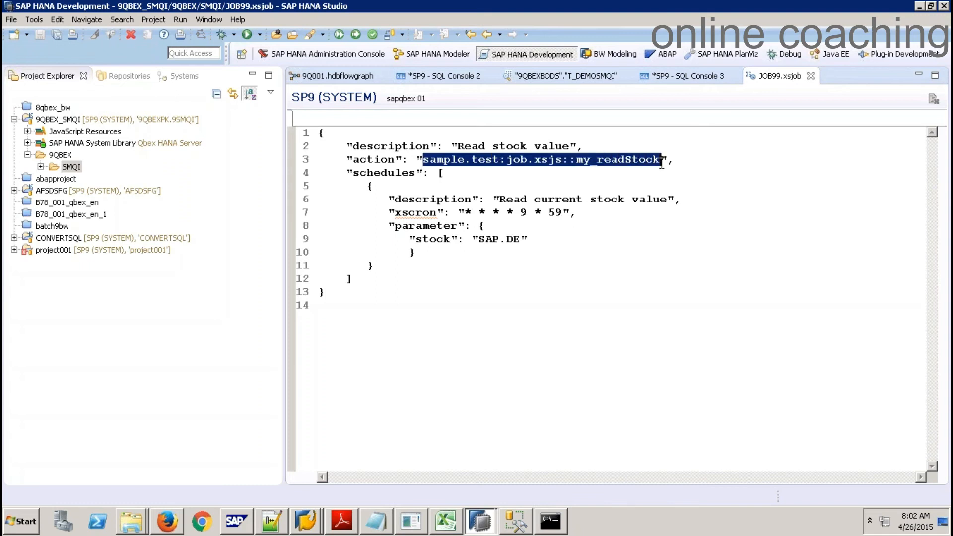
{"action": "key", "text": "Delete"}
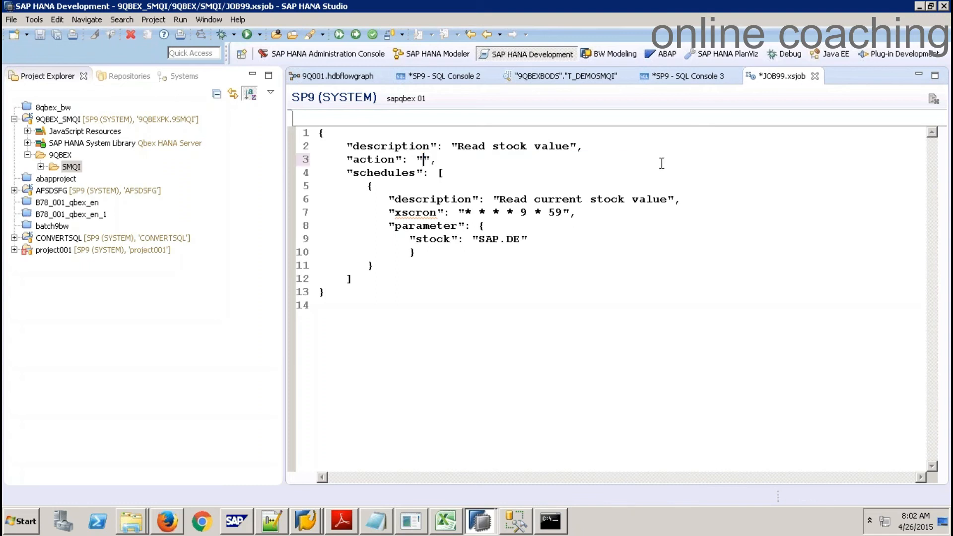
{"action": "left_click", "coordinate": [684, 75]}
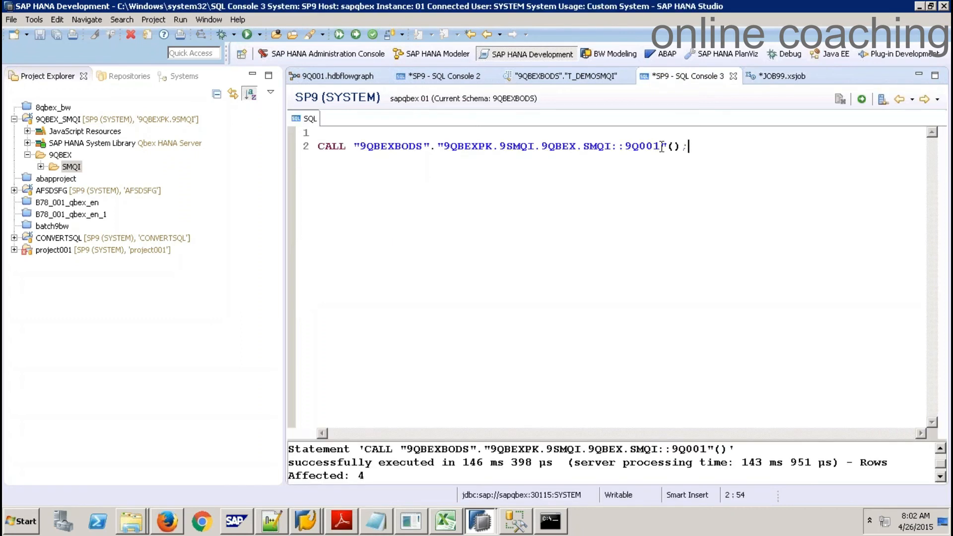
{"action": "left_click_drag", "start_coordinate": [663, 147], "coordinate": [362, 147]}
{"action": "key", "text": "ctrl+c"}
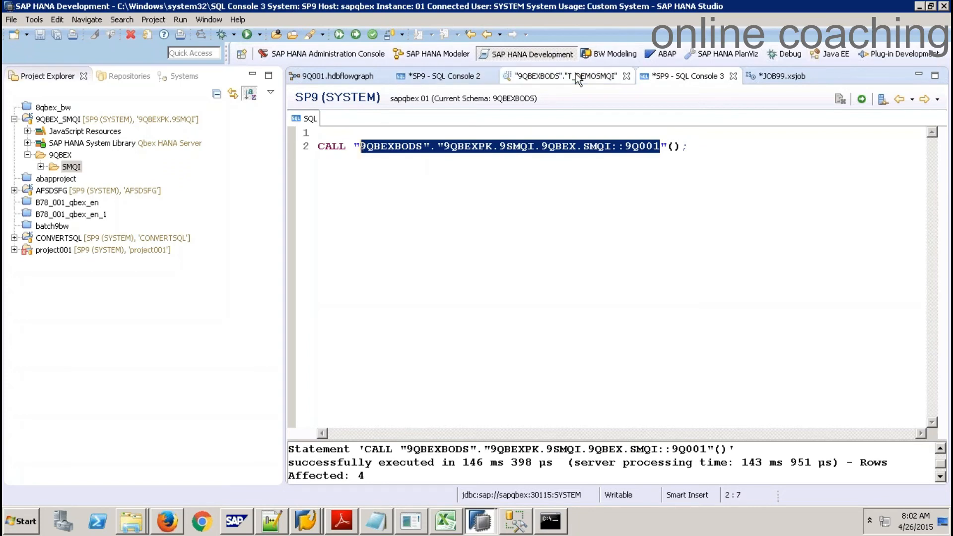
{"action": "left_click", "coordinate": [766, 80]}
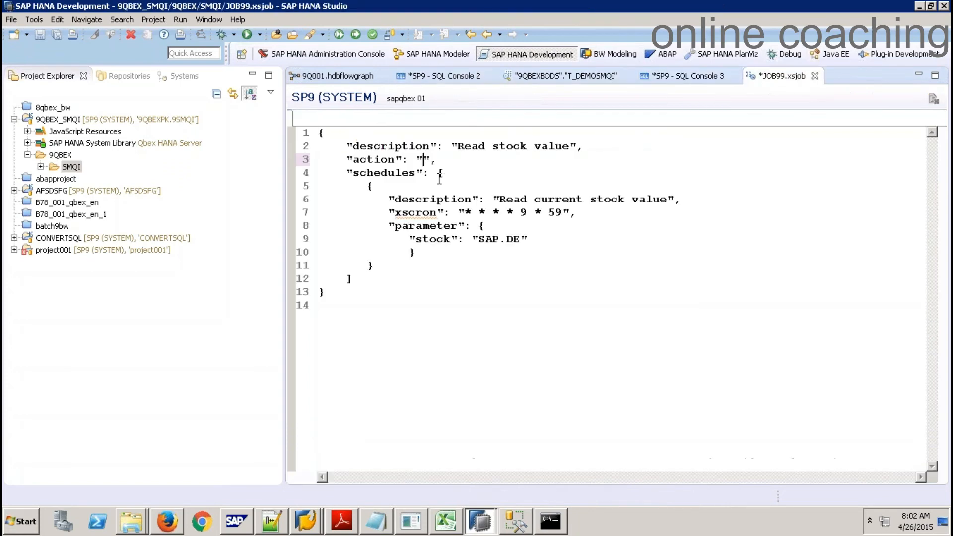
{"action": "key", "text": "ctrl+v"}
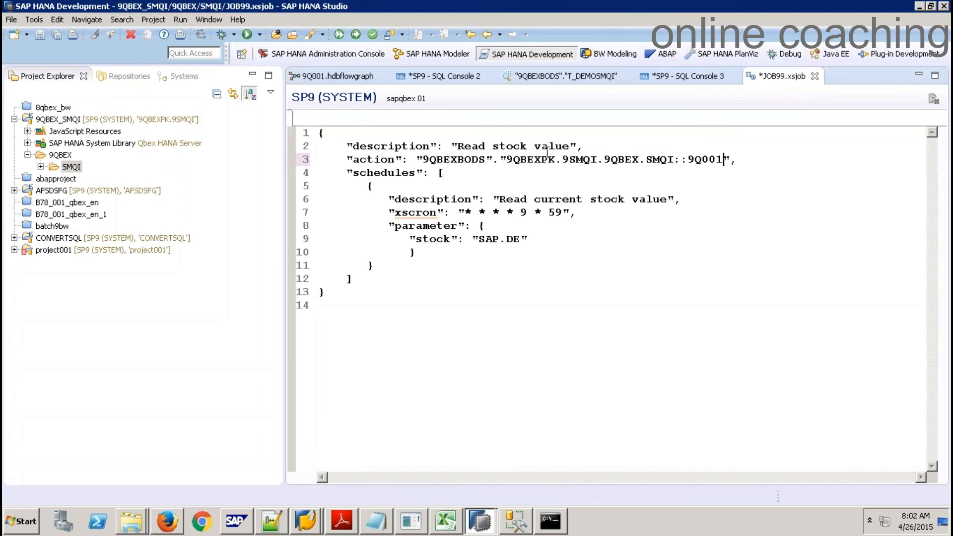
Change the job description to 'Smart Data Q I Job' and try activating the file
{"action": "double_click", "coordinate": [571, 146]}
{"action": "left_click_drag", "start_coordinate": [516, 144], "coordinate": [458, 149]}
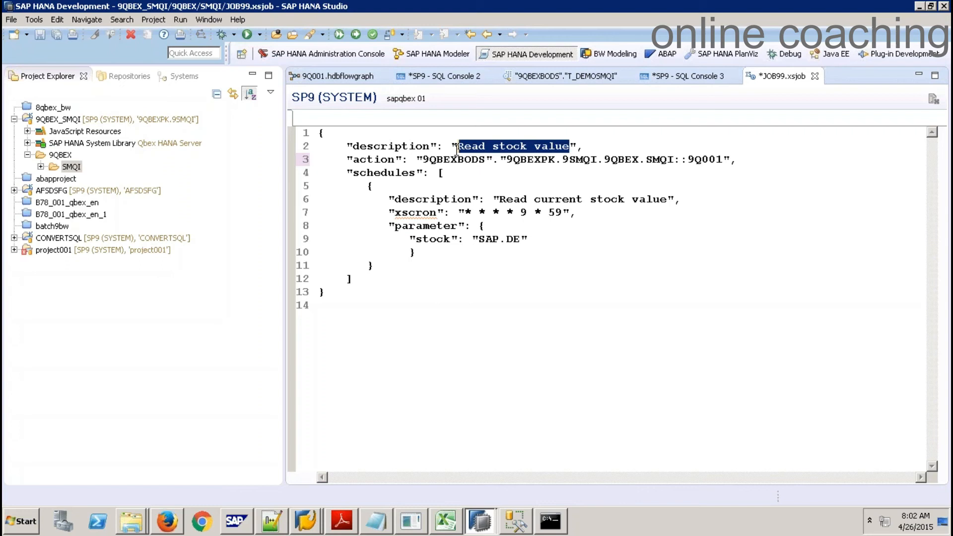
{"action": "type", "text": "Smart D"}
{"action": "type", "text": "ata "}
{"action": "type", "text": "Q I J"}
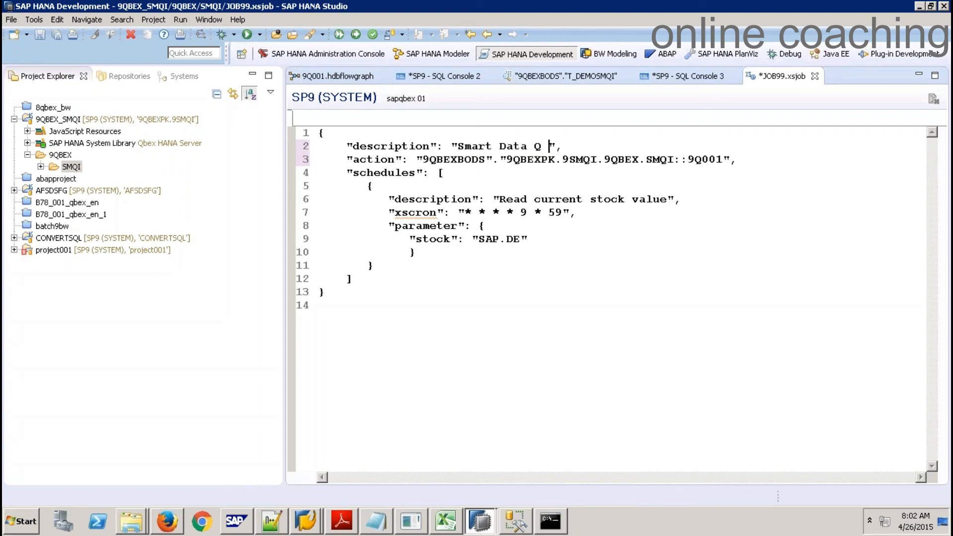
{"action": "type", "text": "ob"}
{"action": "left_click", "coordinate": [469, 211]}
{"action": "left_click", "coordinate": [356, 35]}
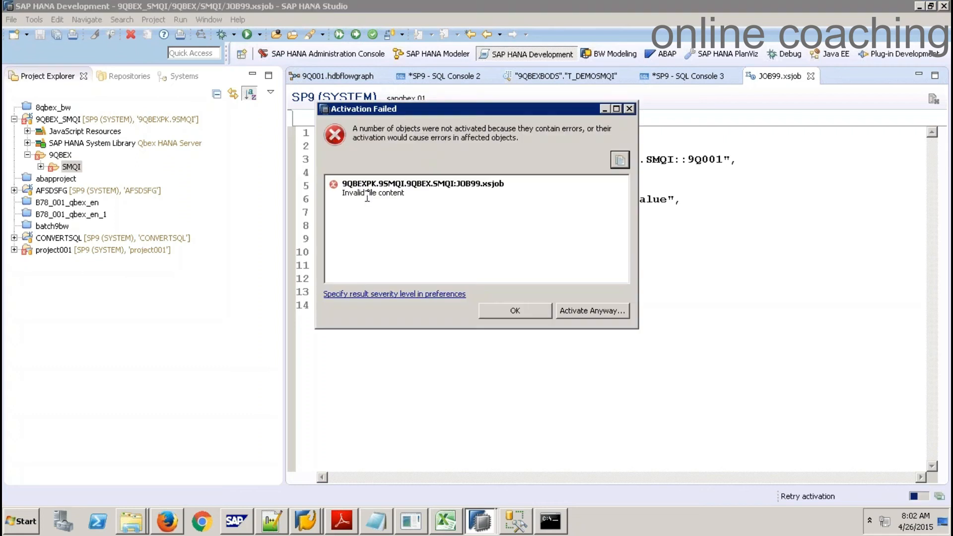
Dismiss the activation error and clear the old characters from the xscron value
{"action": "left_click", "coordinate": [517, 312]}
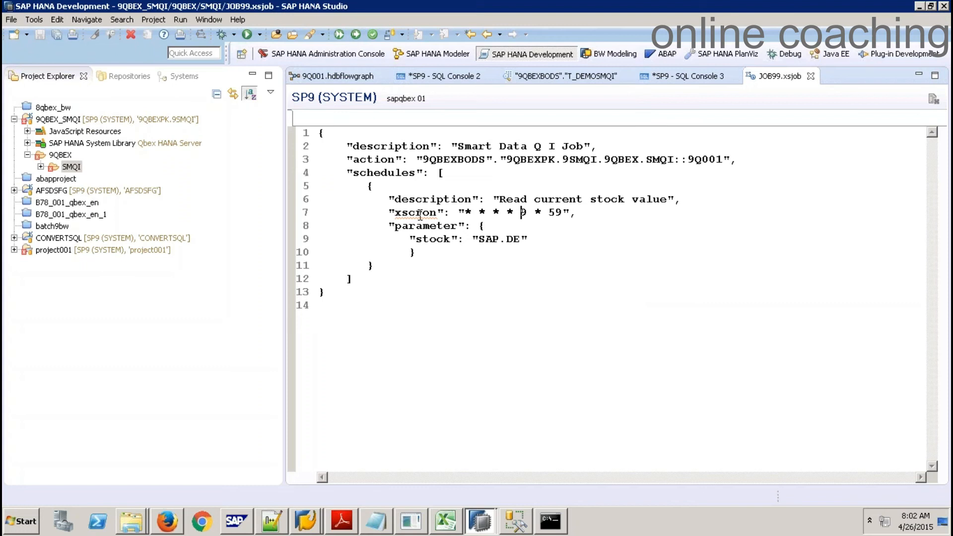
{"action": "mouse_move", "coordinate": [421, 217]}
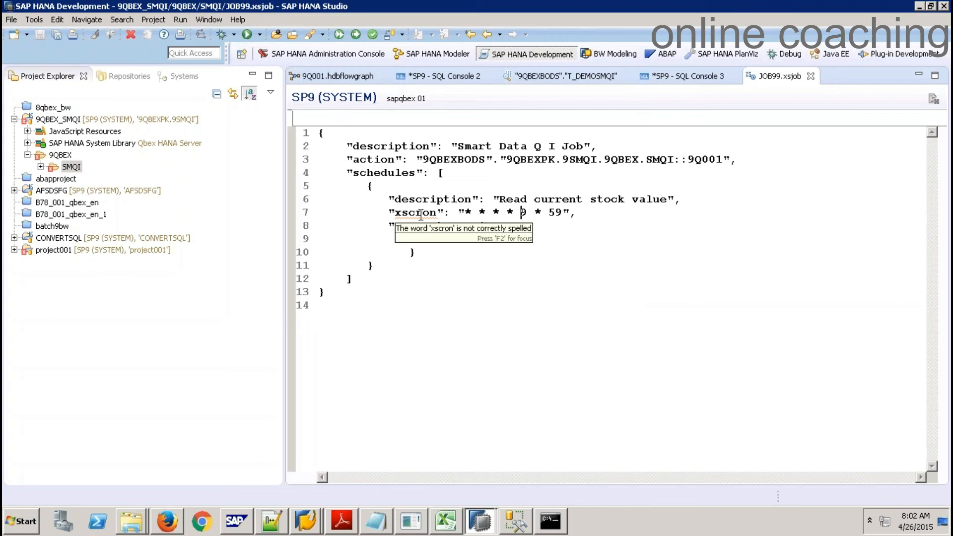
{"action": "key", "text": "Delete"}
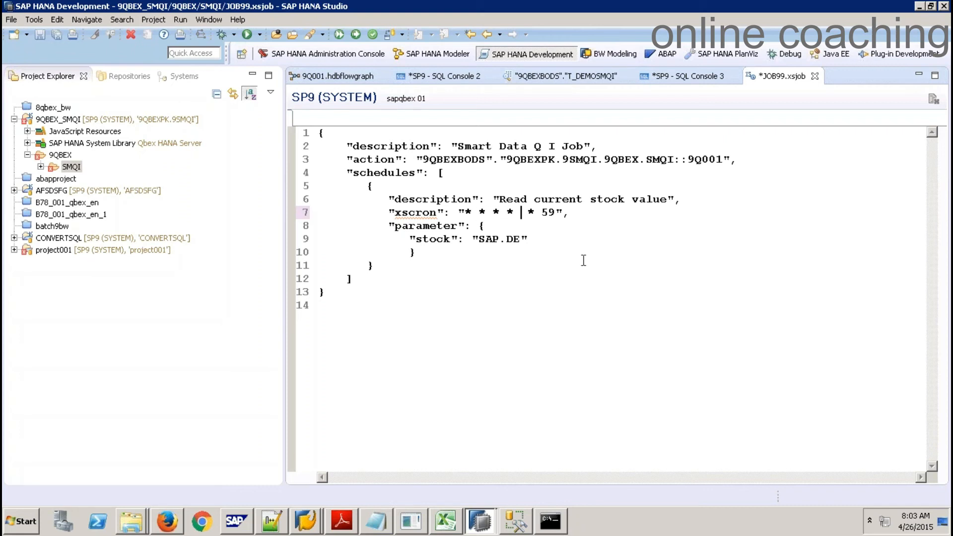
{"action": "key", "text": "Delete"}
{"action": "key", "text": "Delete"}
{"action": "key", "text": "BackSpace"}
{"action": "key", "text": "BackSpace"}
{"action": "key", "text": "BackSpace"}
{"action": "key", "text": "BackSpace"}
{"action": "key", "text": "BackSpace"}
{"action": "key", "text": "BackSpace"}
{"action": "key", "text": "BackSpace"}
{"action": "key", "text": "BackSpace"}
Paste 'Smart Data Q I Job' over the line 6 description
{"action": "left_click_drag", "start_coordinate": [584, 146], "coordinate": [461, 142]}
{"action": "key", "text": "ctrl+c"}
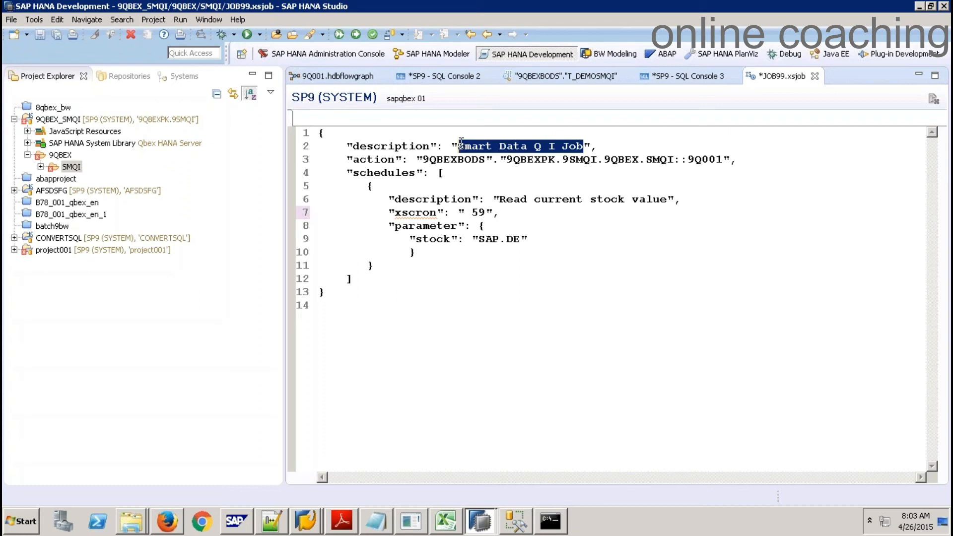
{"action": "left_click", "coordinate": [667, 198]}
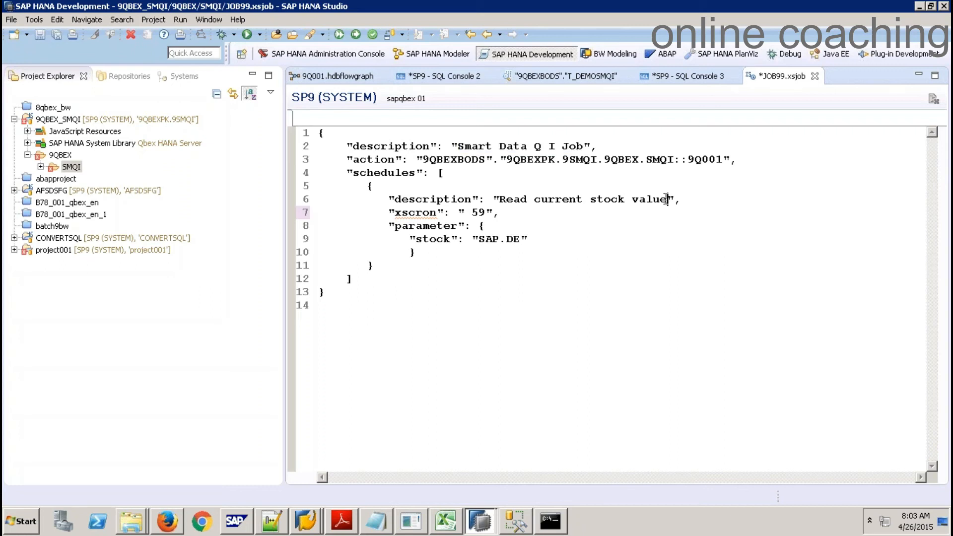
{"action": "left_click_drag", "start_coordinate": [667, 199], "coordinate": [503, 200]}
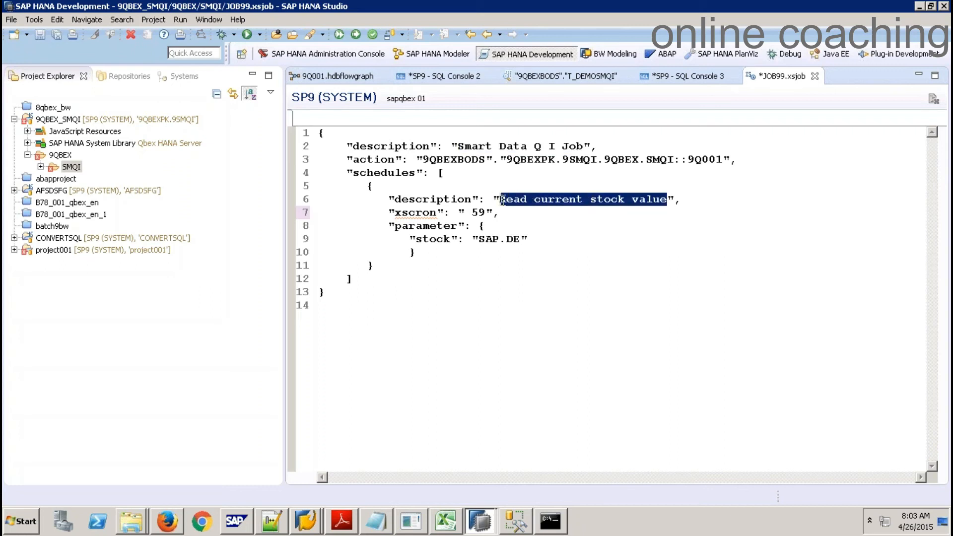
{"action": "key", "text": "ctrl+v"}
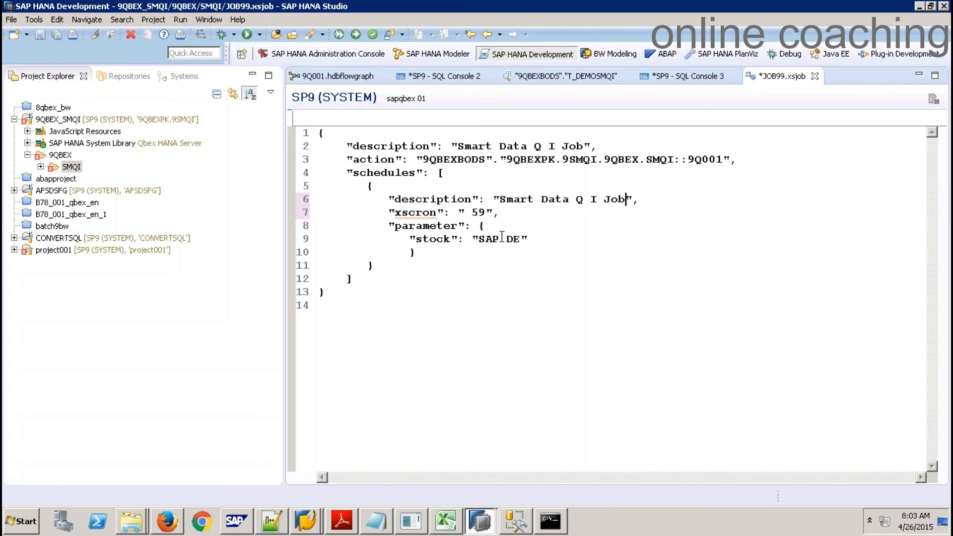
Set xscron to '* * * * * 59', retry activation and dismiss the failure message
{"action": "left_click_drag", "start_coordinate": [425, 223], "coordinate": [424, 215]}
{"action": "left_click", "coordinate": [425, 215]}
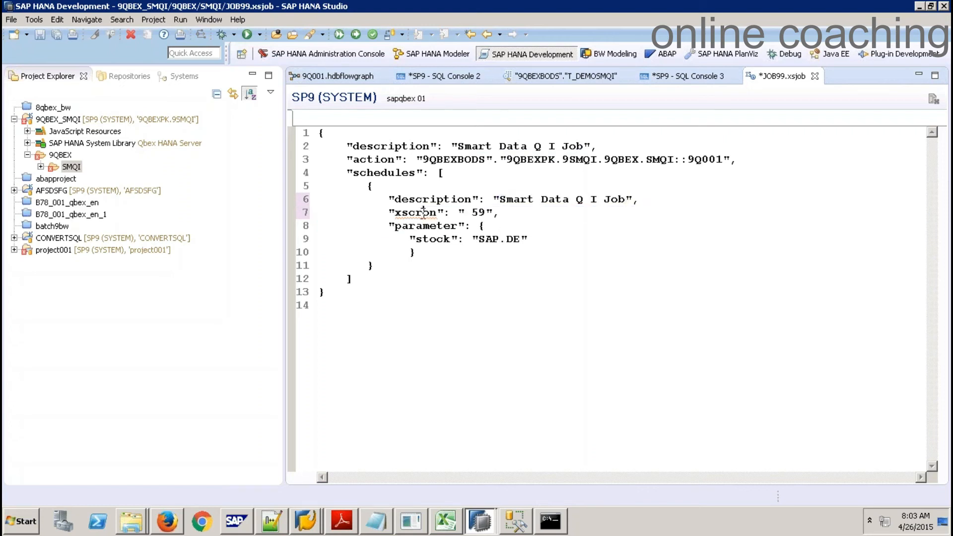
{"action": "left_click", "coordinate": [467, 213]}
{"action": "type", "text": "* * * * *"}
{"action": "left_click", "coordinate": [356, 34]}
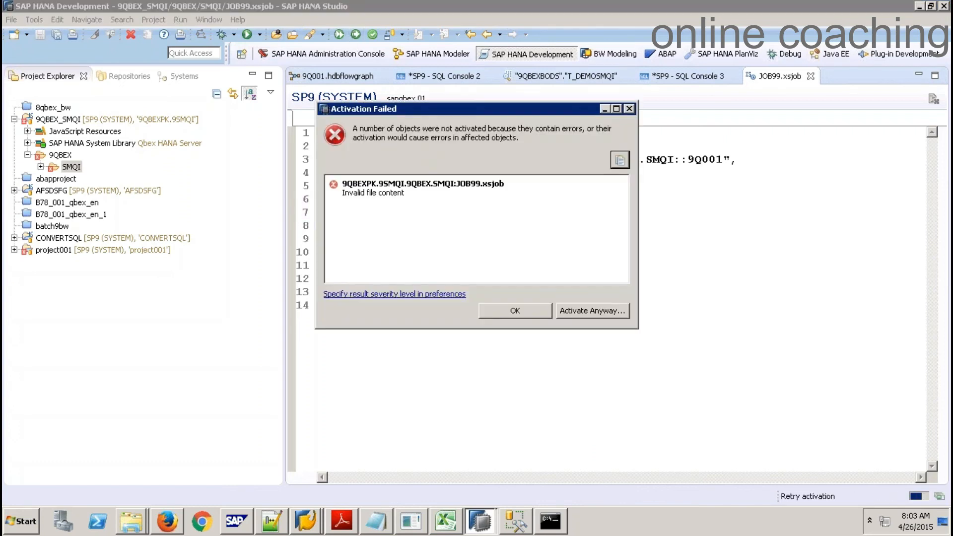
{"action": "left_click", "coordinate": [491, 308]}
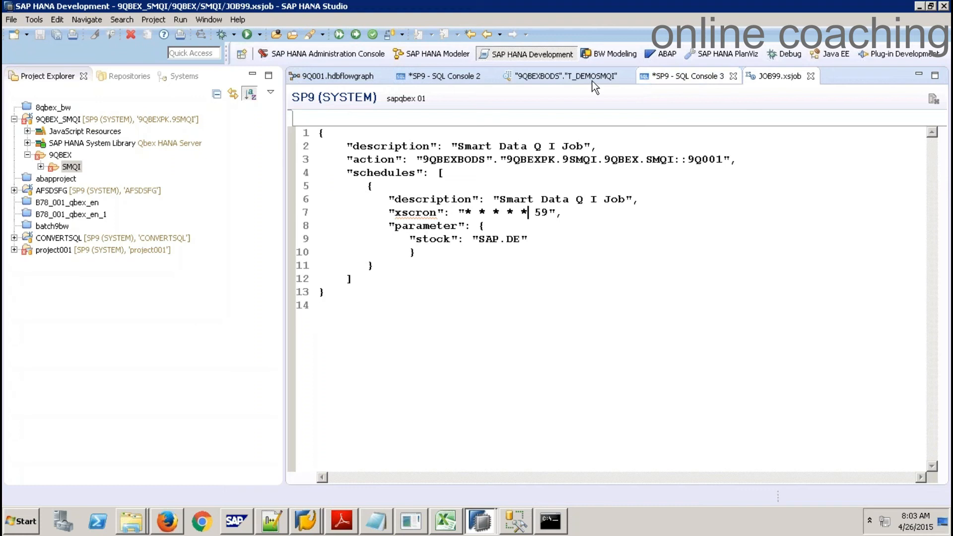
Review the T_DEMOSMQI table data and the 9Q001 flowgraph, then minimize the remote desktop session
{"action": "left_click", "coordinate": [576, 77]}
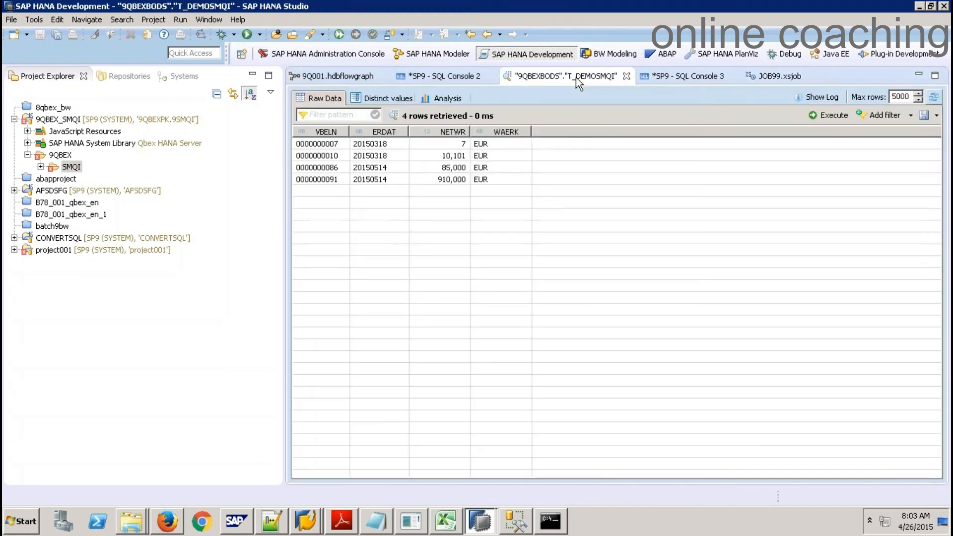
{"action": "left_click", "coordinate": [332, 77]}
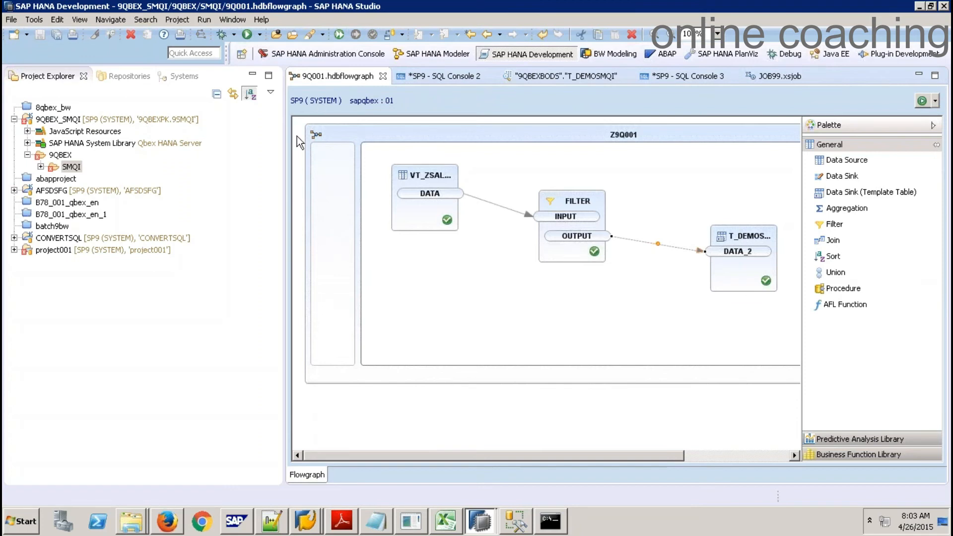
{"action": "mouse_move", "coordinate": [449, 182]}
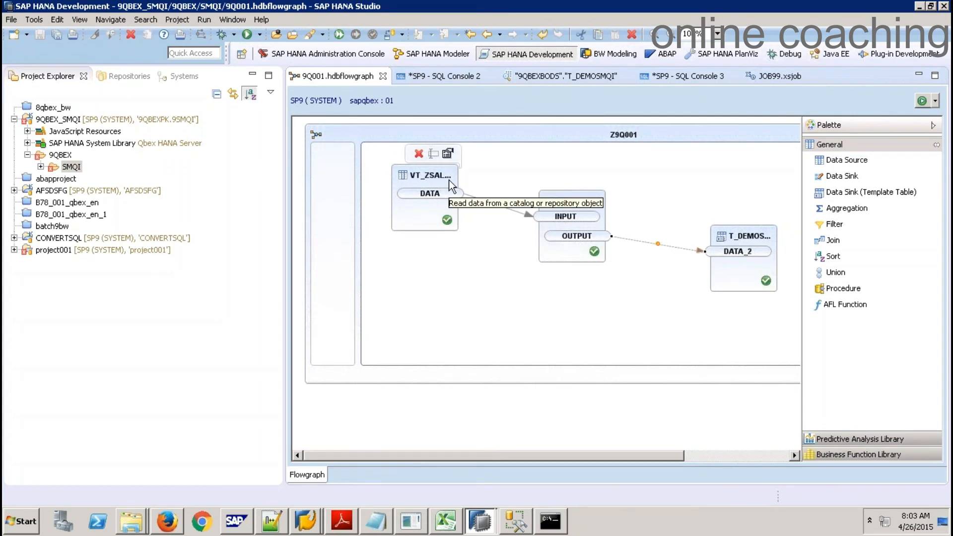
{"action": "mouse_move", "coordinate": [638, 10]}
{"action": "left_click", "coordinate": [641, 11]}
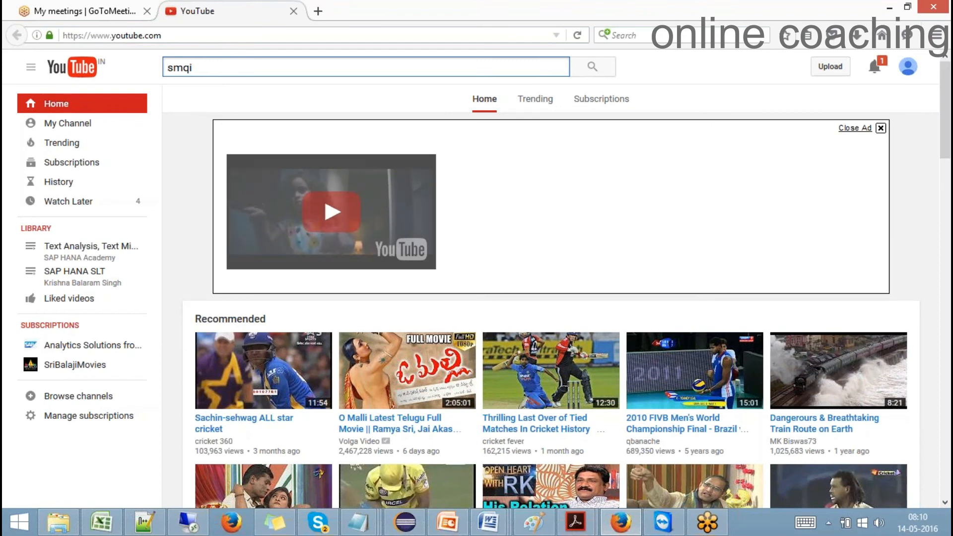
Search YouTube for 'sap hana smqi', then 'sap hana smart data quality / integration', and browse results
{"action": "type", "text": "sap hana"}
{"action": "key", "text": "Return"}
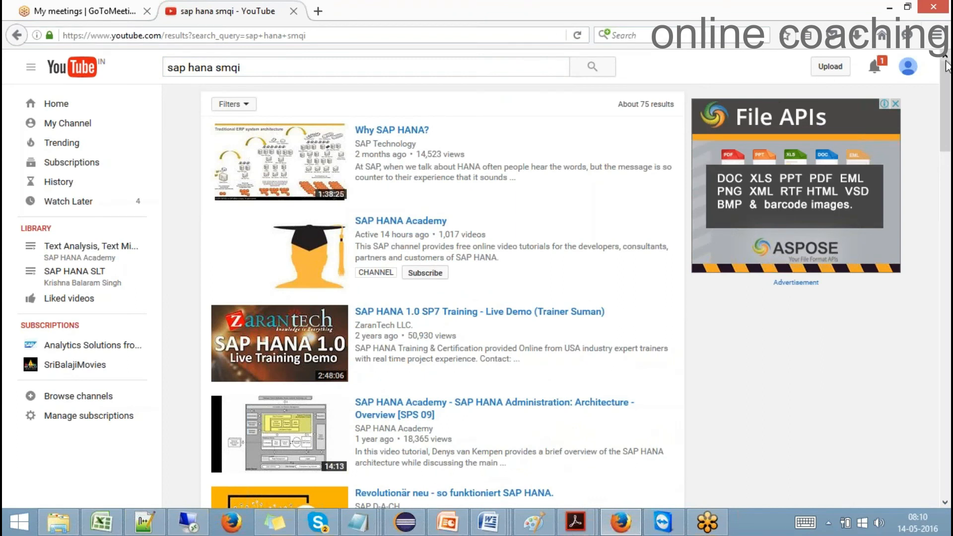
{"action": "left_click_drag", "start_coordinate": [946, 71], "coordinate": [936, 34]}
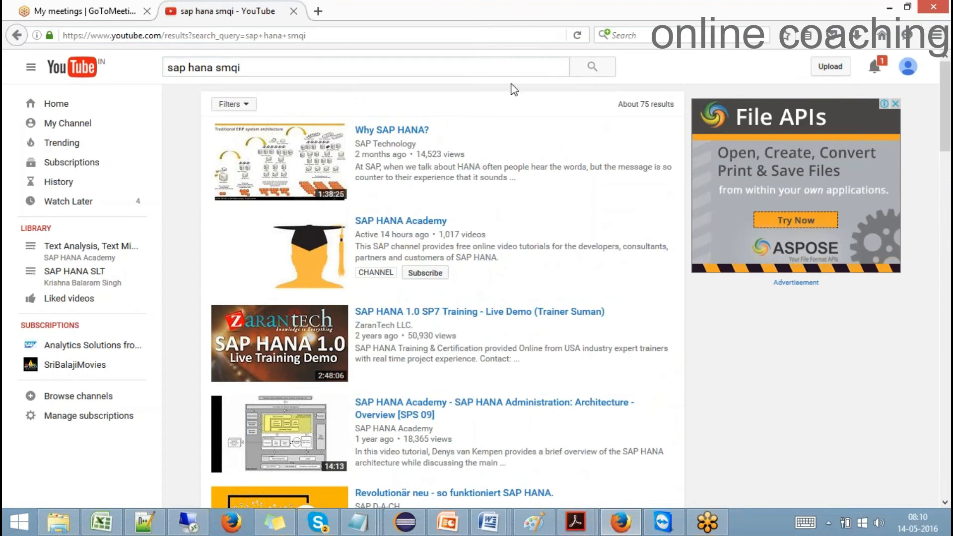
{"action": "left_click", "coordinate": [515, 64]}
{"action": "key", "text": "BackSpace"}
{"action": "key", "text": "BackSpace"}
{"action": "key", "text": "BackSpace"}
{"action": "key", "text": "BackSpace"}
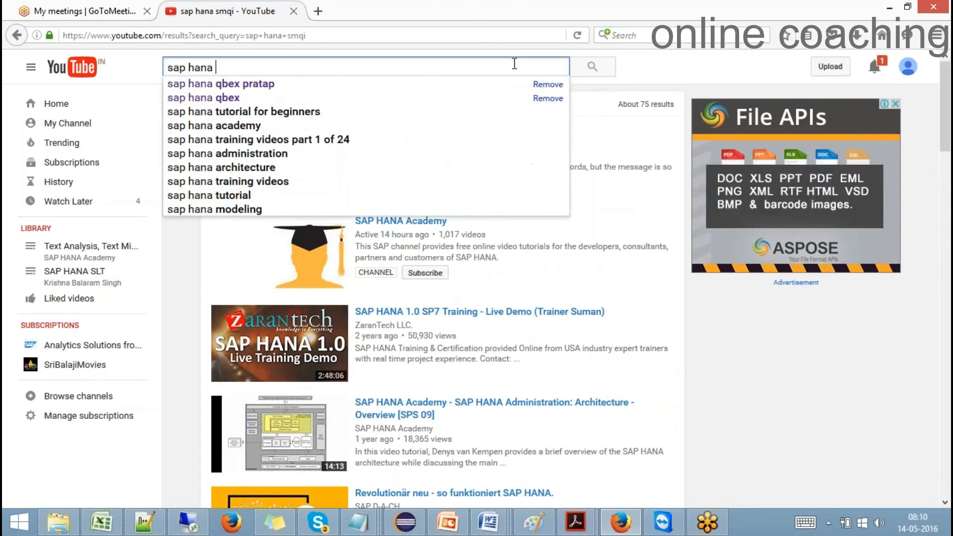
{"action": "type", "text": "SM"}
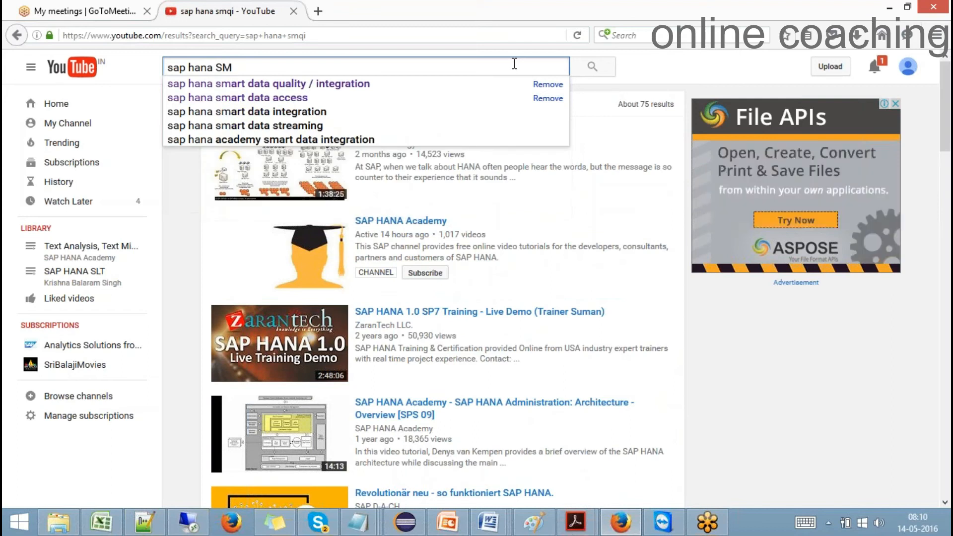
{"action": "left_click", "coordinate": [430, 89]}
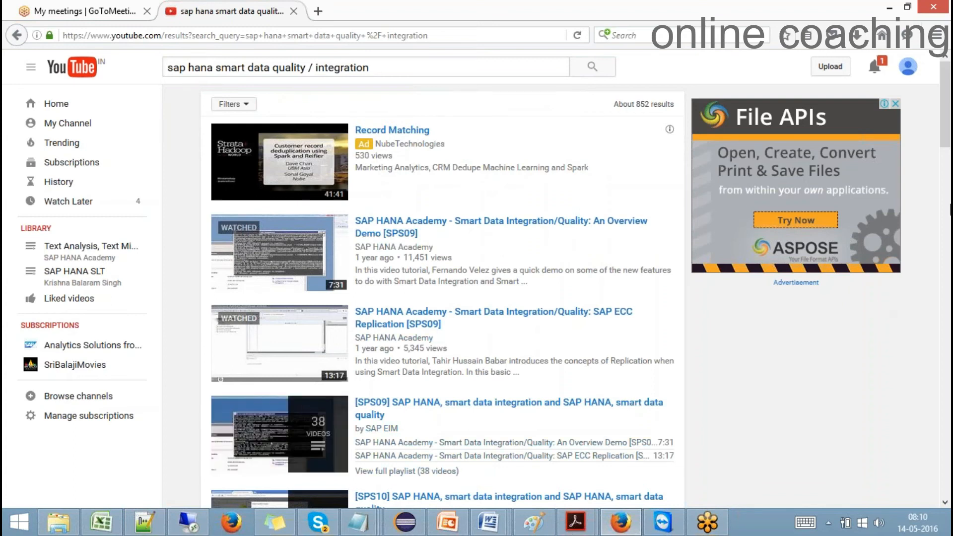
{"action": "left_click_drag", "start_coordinate": [949, 138], "coordinate": [950, 198]}
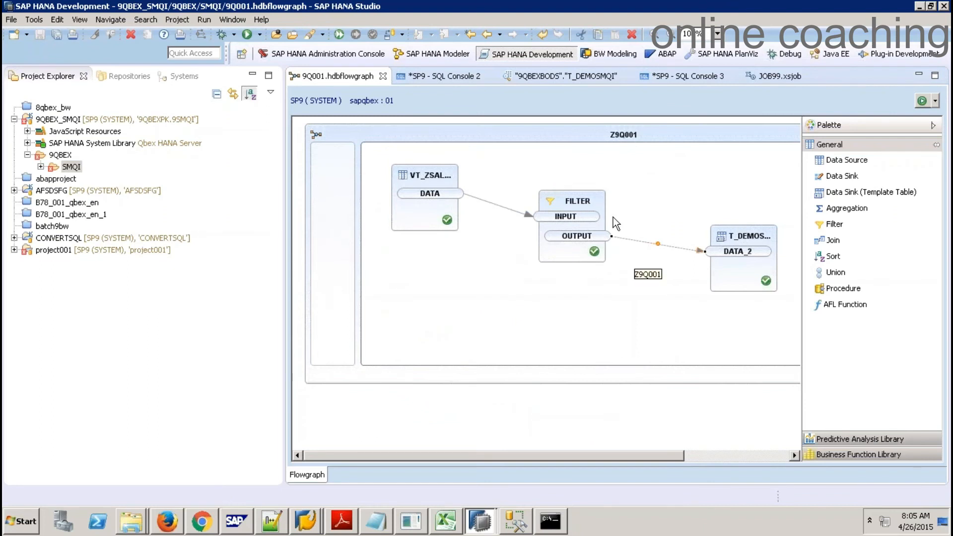
Create a Flowgraph Model named Z9S002 in the 9QBEX package
{"action": "right_click", "coordinate": [62, 156]}
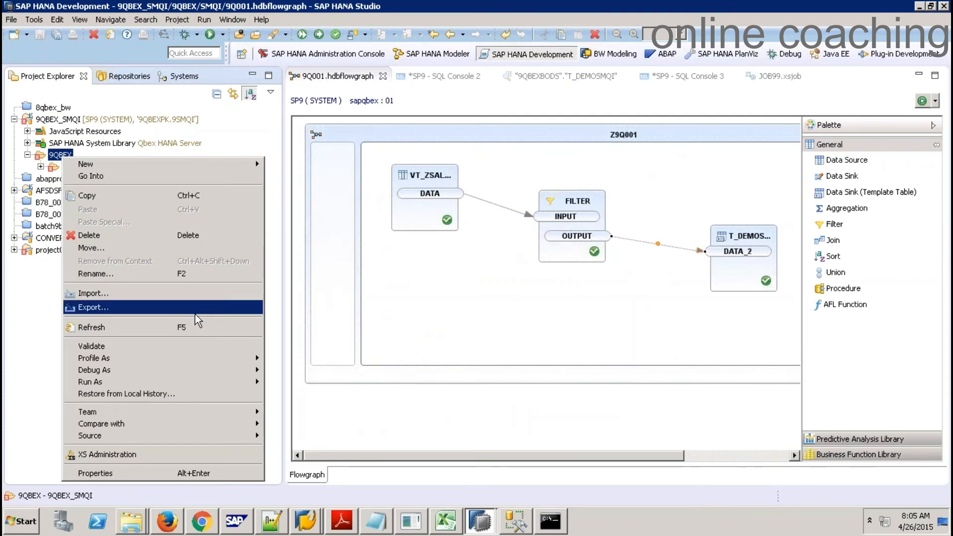
{"action": "mouse_move", "coordinate": [246, 166]}
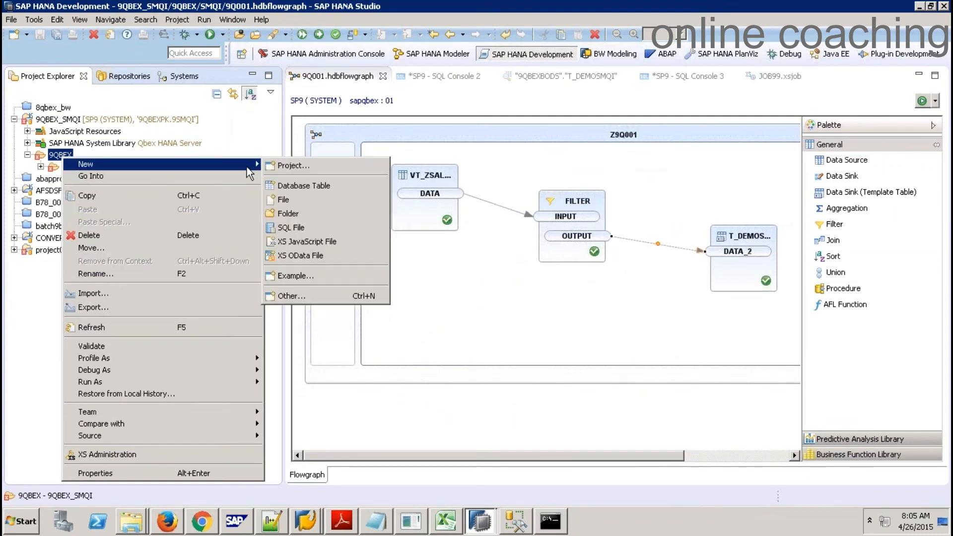
{"action": "left_click", "coordinate": [308, 296]}
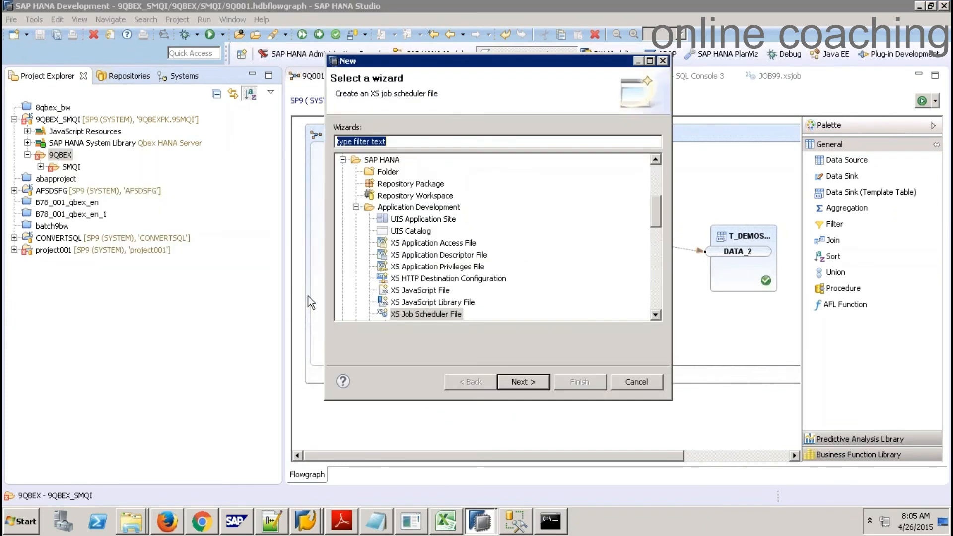
{"action": "left_click", "coordinate": [356, 207]}
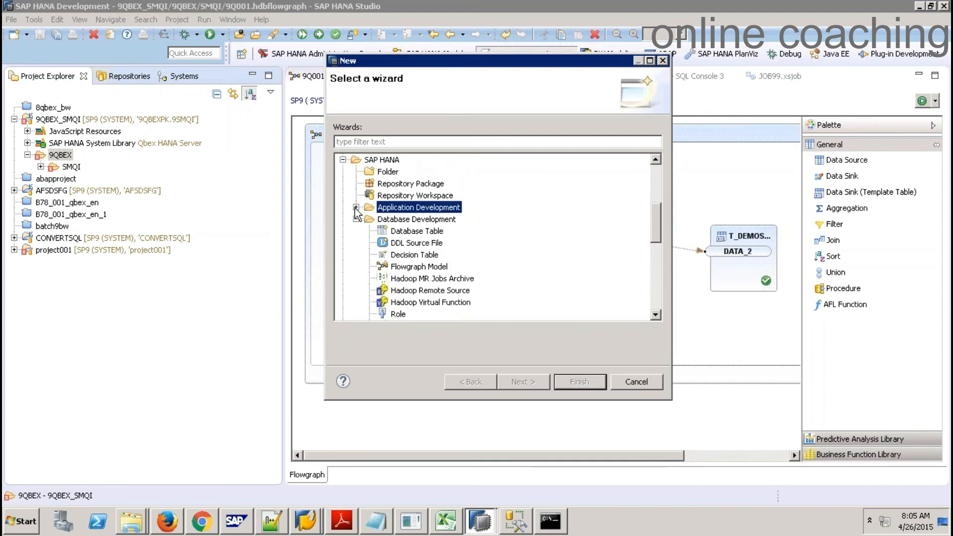
{"action": "left_click", "coordinate": [398, 268]}
{"action": "left_click", "coordinate": [528, 382]}
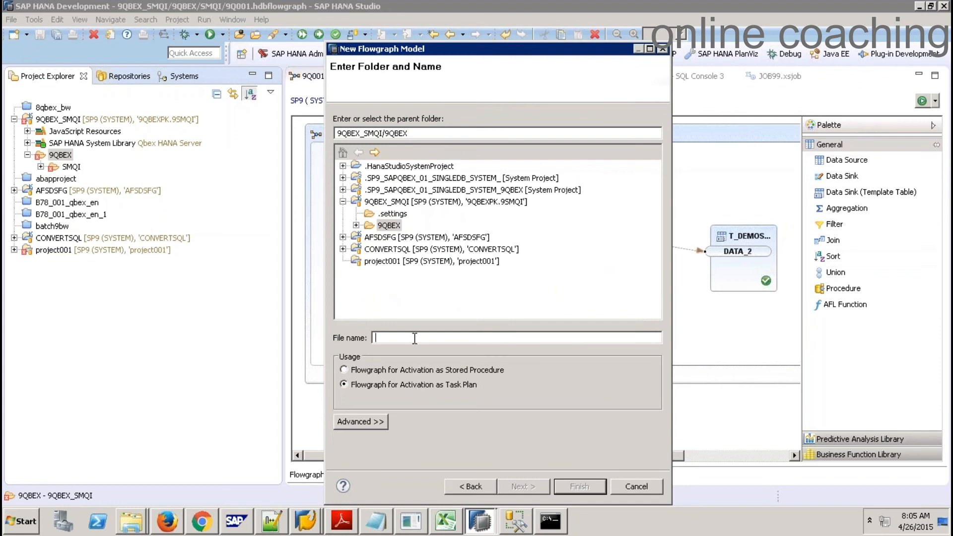
{"action": "type", "text": "9S00"}
{"action": "type", "text": "2"}
{"action": "type", "text": "Z"}
{"action": "left_click", "coordinate": [578, 486]}
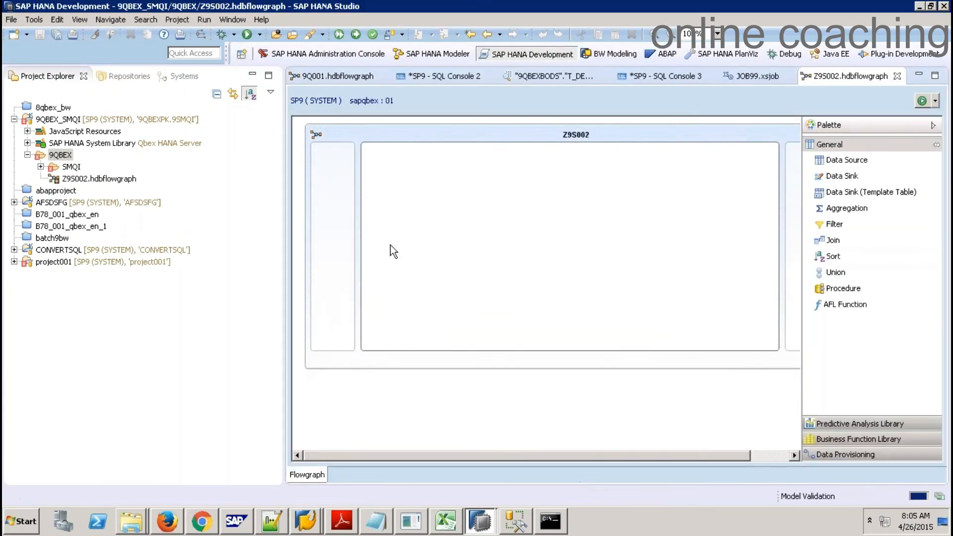
Enable Realtime in the flowgraph container's properties and show the Data Provisioning palette nodes
{"action": "right_click", "coordinate": [389, 130]}
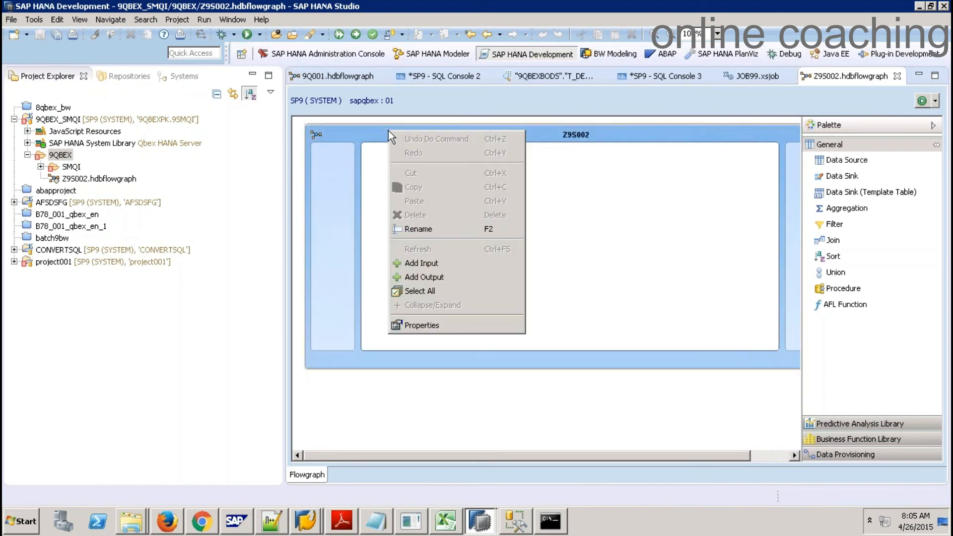
{"action": "left_click", "coordinate": [422, 325]}
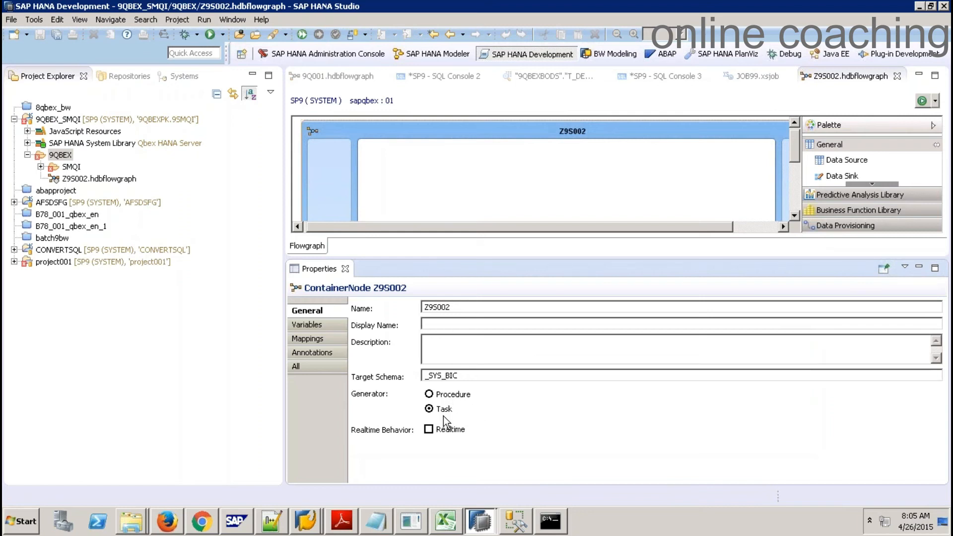
{"action": "left_click", "coordinate": [442, 431]}
{"action": "left_click", "coordinate": [345, 269]}
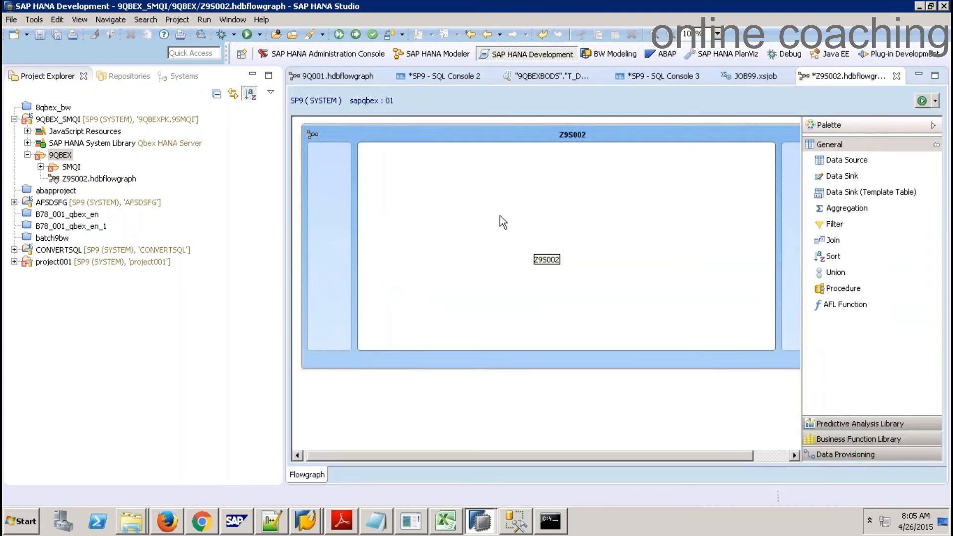
{"action": "left_click", "coordinate": [833, 456]}
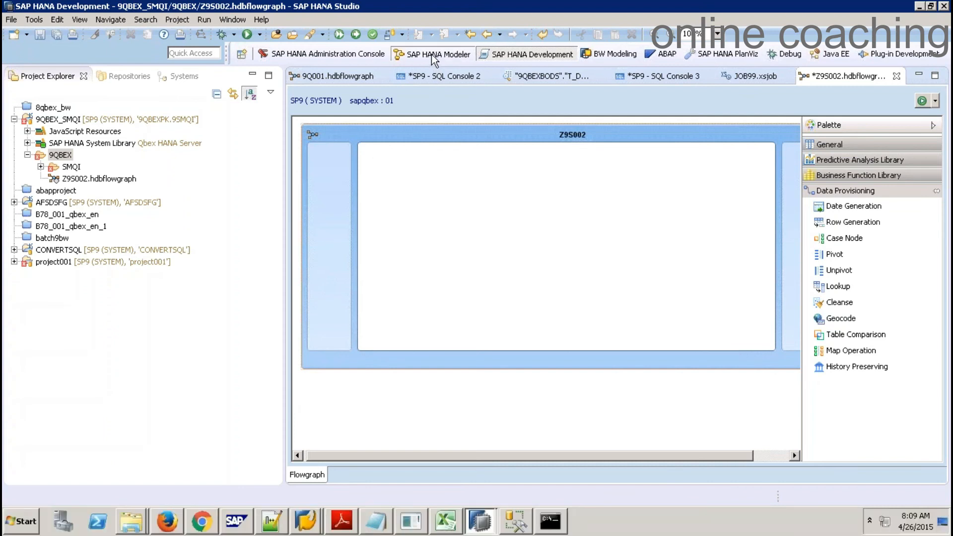
In the modeler catalog, filter the Content packages by 9QBEX and expand Content
{"action": "left_click", "coordinate": [431, 54]}
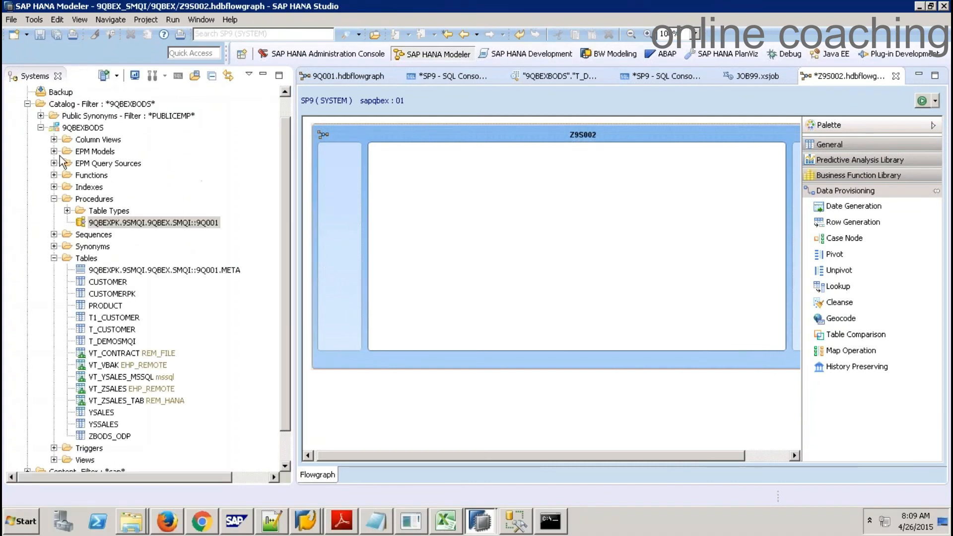
{"action": "left_click", "coordinate": [41, 127]}
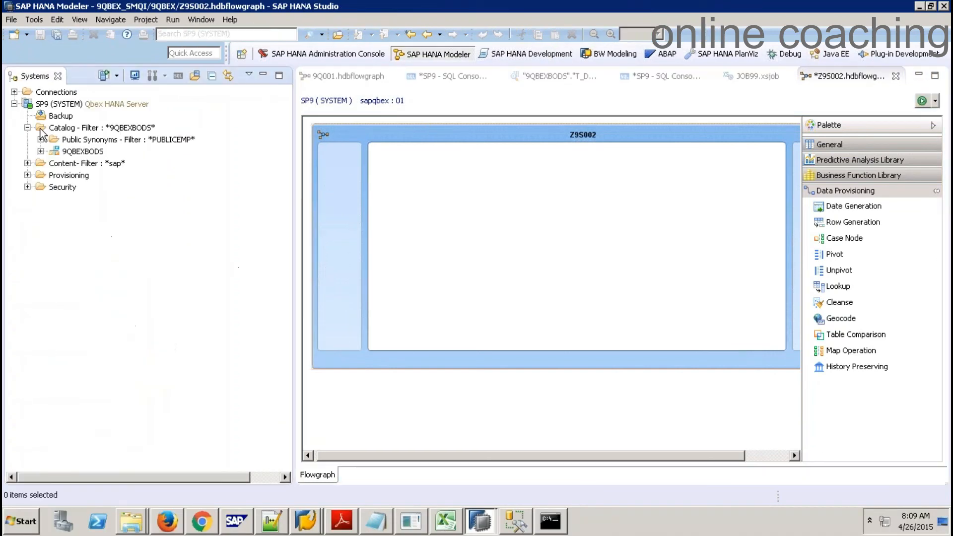
{"action": "left_click", "coordinate": [57, 165]}
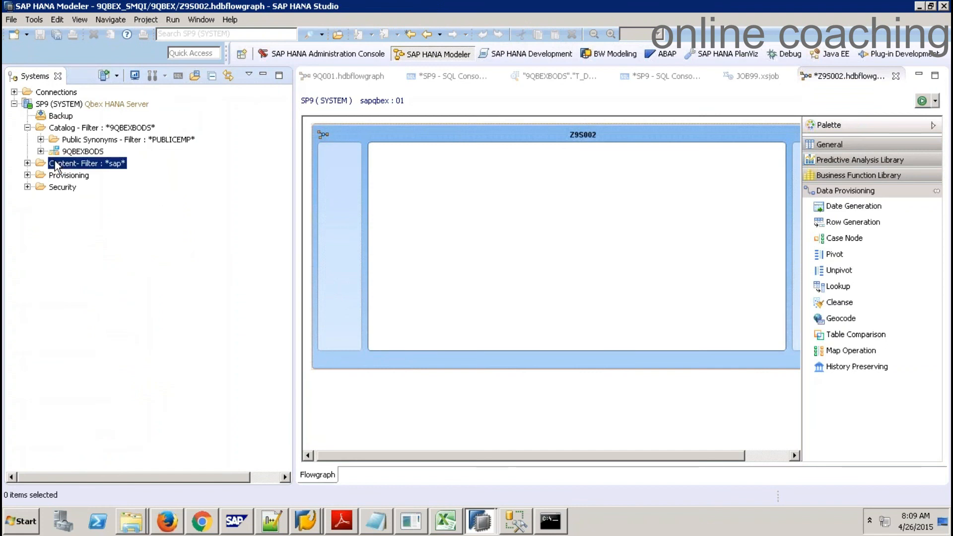
{"action": "right_click", "coordinate": [56, 165]}
{"action": "left_click", "coordinate": [99, 264]}
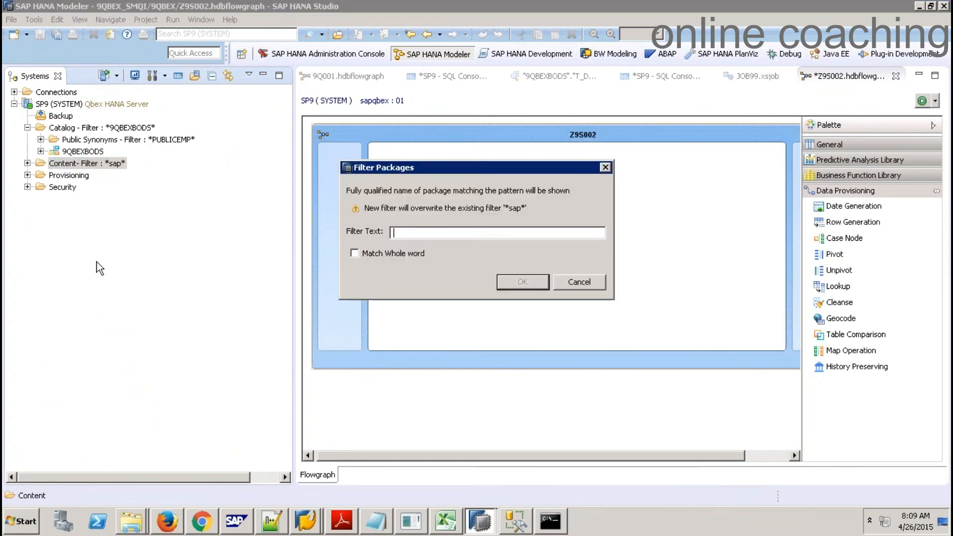
{"action": "type", "text": "9QBEX"}
{"action": "key", "text": "Return"}
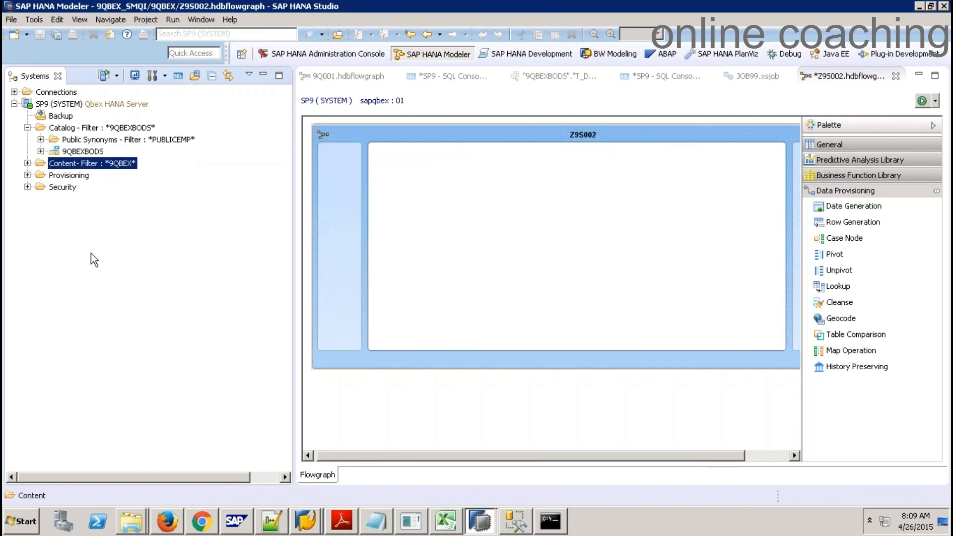
{"action": "left_click", "coordinate": [27, 164]}
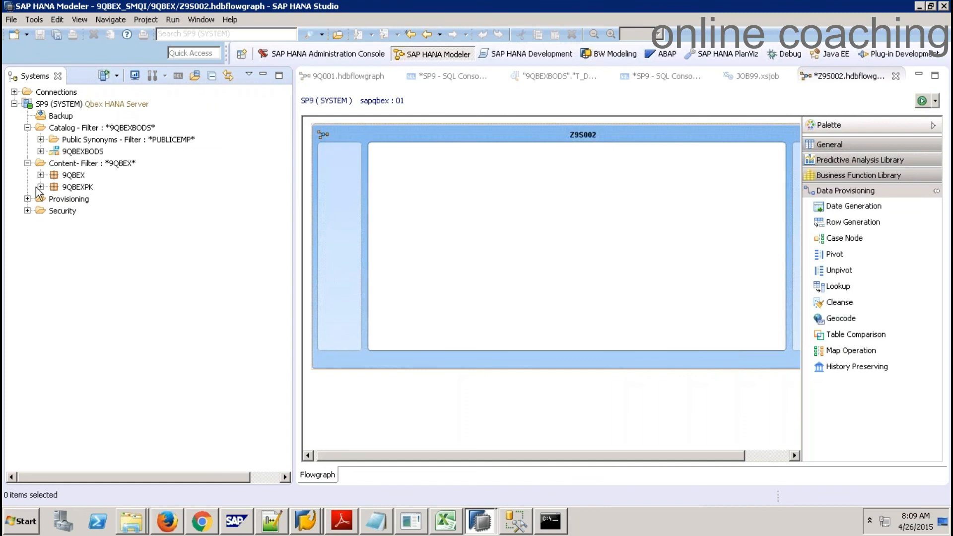
Create calculation view ZCV_VT in the 9QBEXPK Models package
{"action": "left_click", "coordinate": [41, 186]}
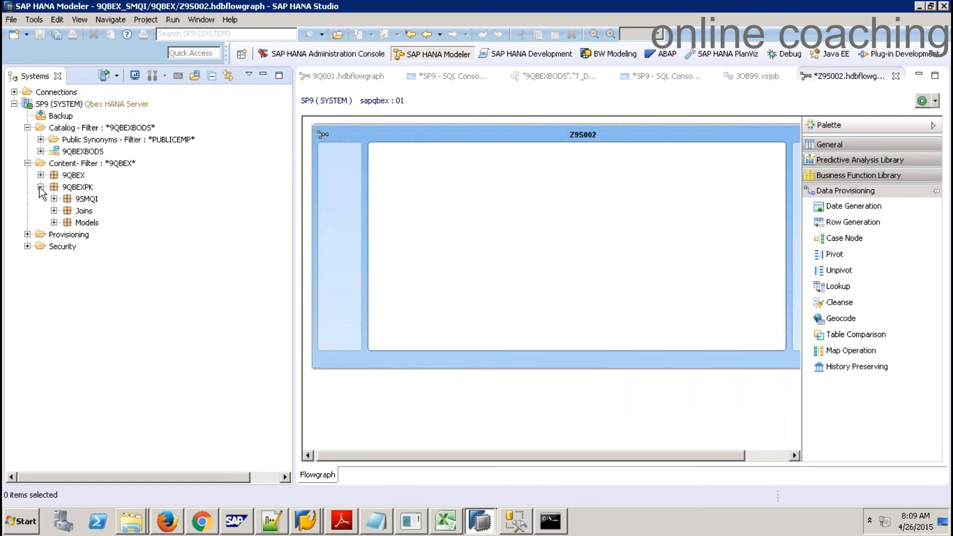
{"action": "right_click", "coordinate": [90, 227]}
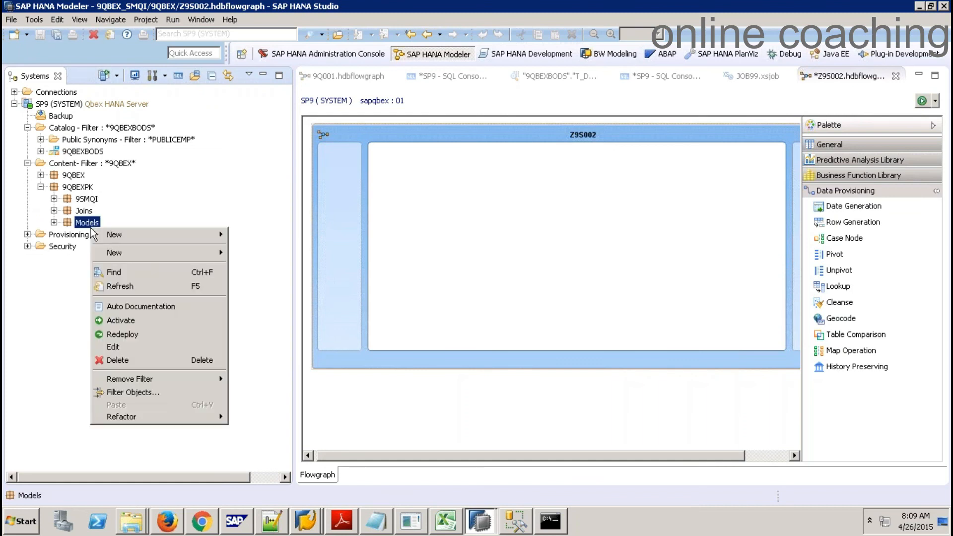
{"action": "mouse_move", "coordinate": [176, 253]}
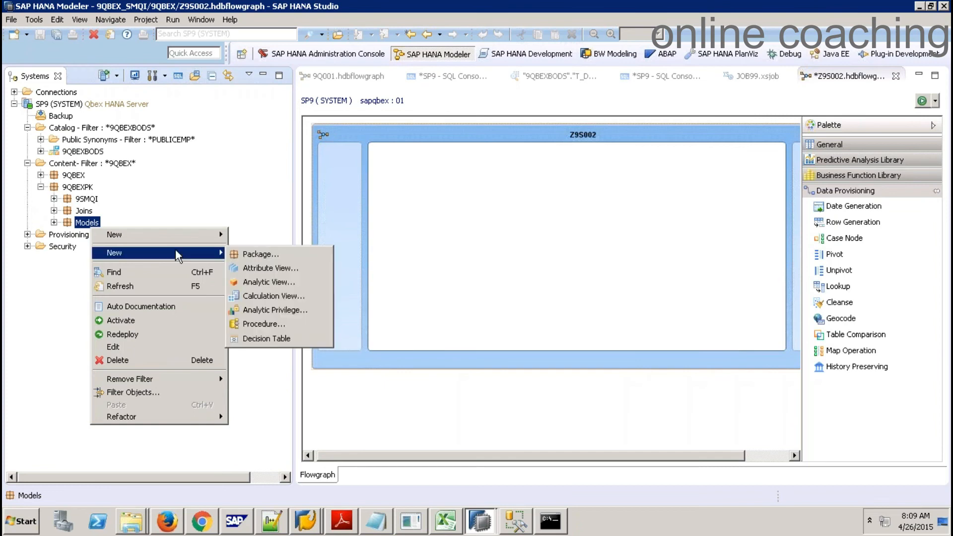
{"action": "left_click", "coordinate": [277, 296]}
{"action": "type", "text": "ZCV_VT"}
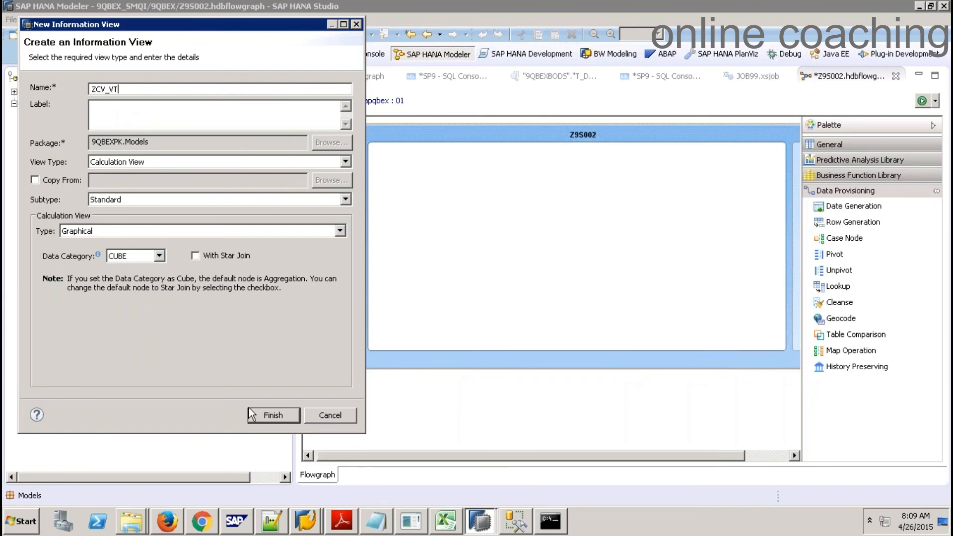
{"action": "left_click", "coordinate": [263, 415]}
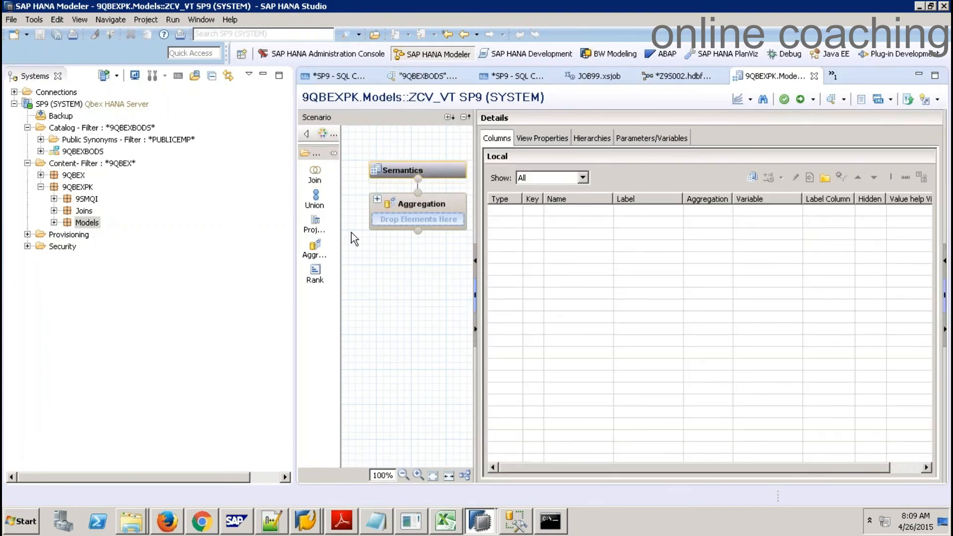
Add a projection fed by the SDA virtual table VT_ZSALES_TAB
{"action": "left_click", "coordinate": [395, 314]}
{"action": "right_click", "coordinate": [549, 265]}
{"action": "left_click", "coordinate": [600, 275]}
{"action": "type", "text": "VT_"}
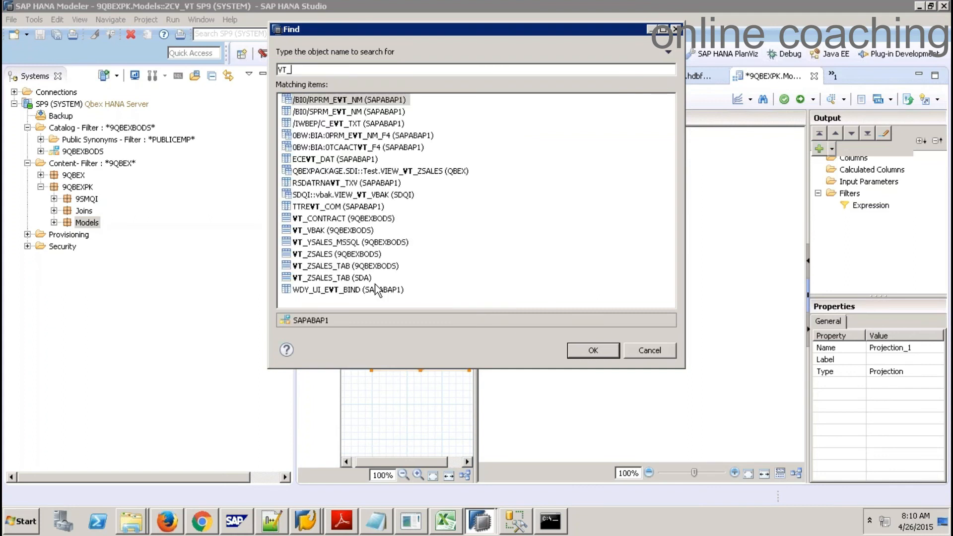
{"action": "double_click", "coordinate": [359, 279]}
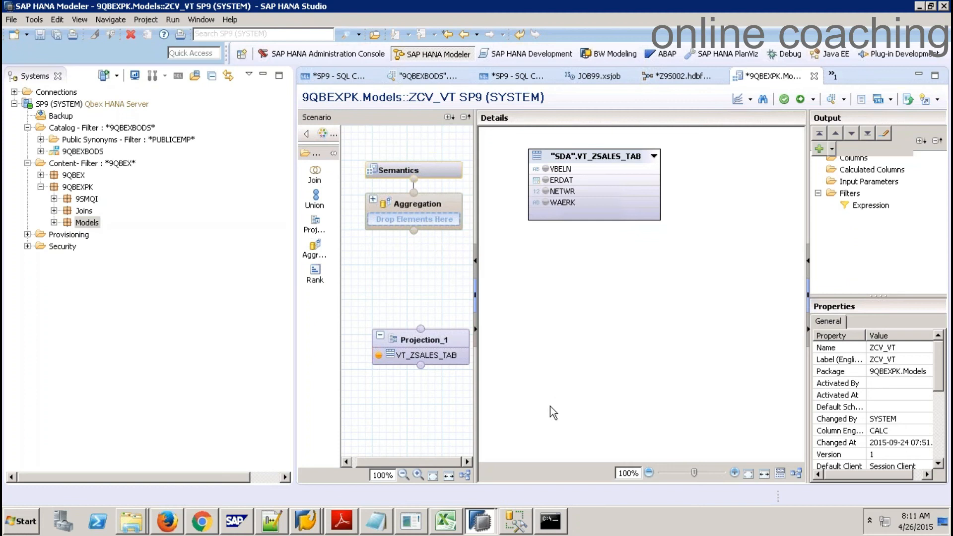
{"action": "left_click", "coordinate": [415, 522]}
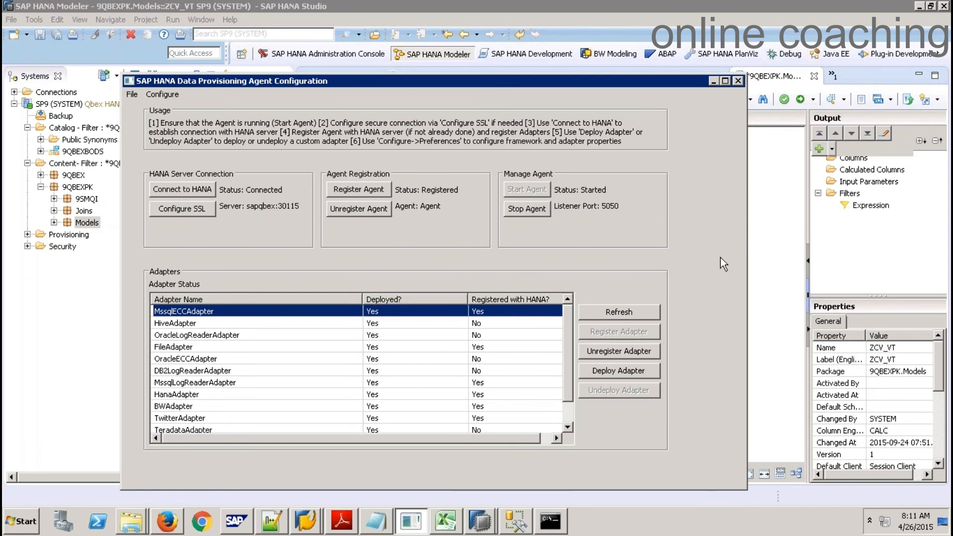
{"action": "left_click", "coordinate": [764, 204]}
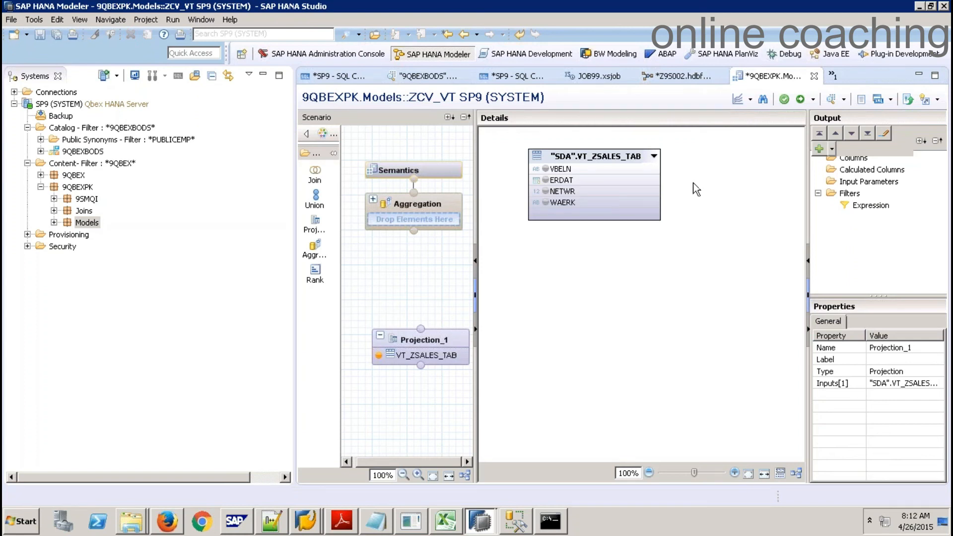
Bring the *Z9S002.hdbflowgraph editor tab back to the front
{"action": "left_click", "coordinate": [680, 76]}
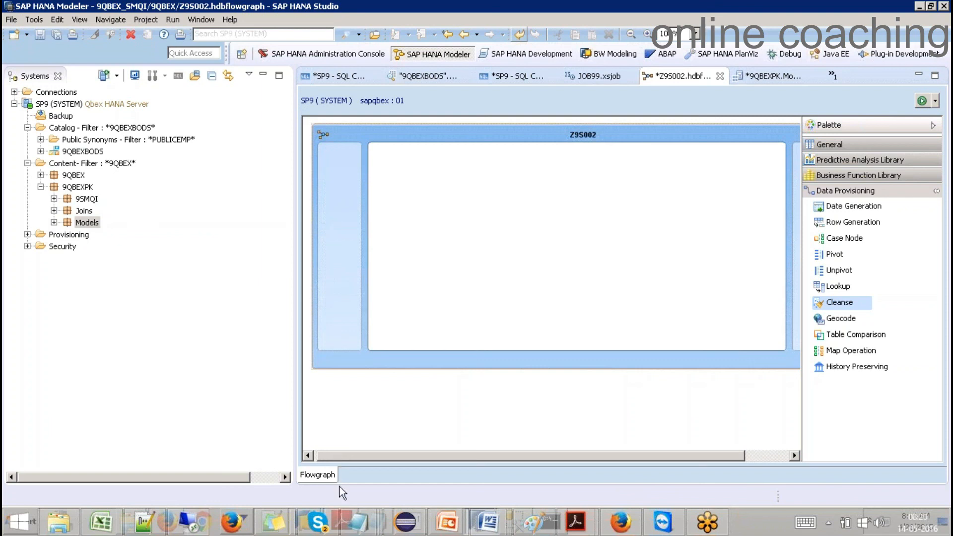
Switch to the Excel Book1 workbook that shows the Smart Data Access diagram
{"action": "left_click", "coordinate": [444, 523]}
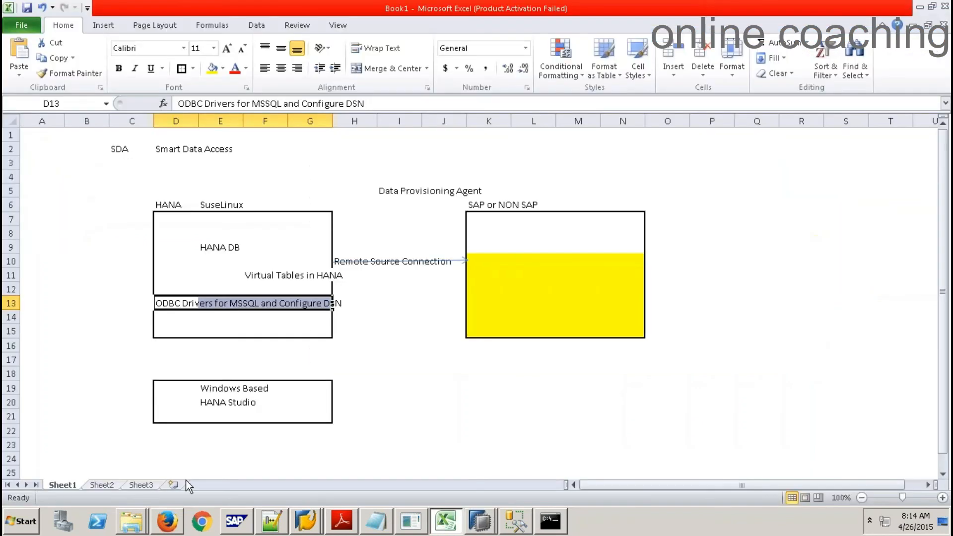
Go to Sheet2 and turn off its gridlines
{"action": "left_click", "coordinate": [107, 488]}
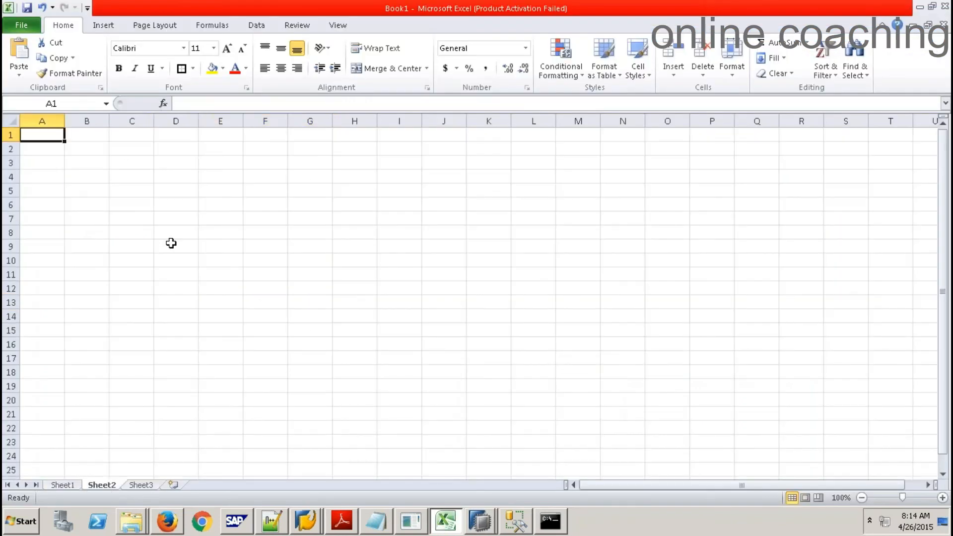
{"action": "left_click", "coordinate": [336, 28]}
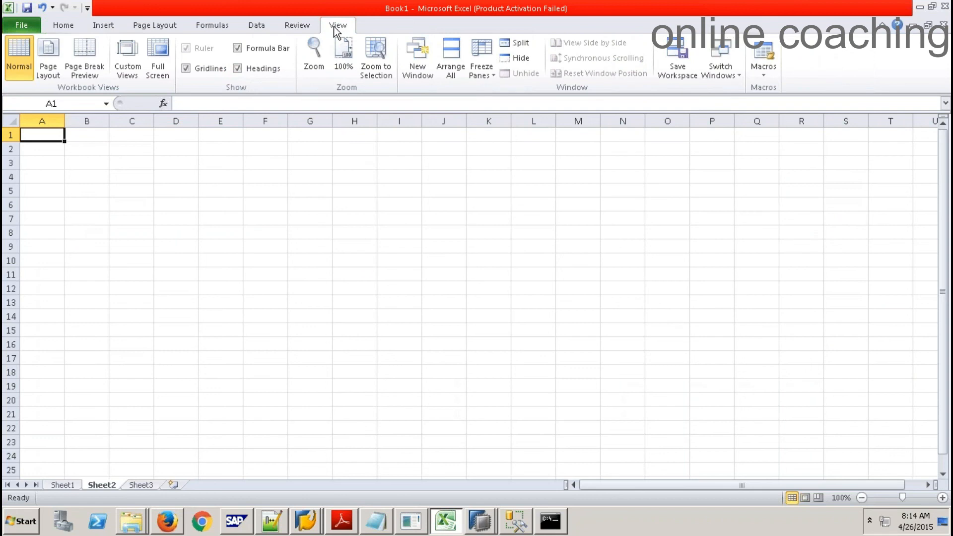
{"action": "left_click", "coordinate": [202, 70]}
Enter 'bw' in D9 and 'hana' in D11
{"action": "left_click", "coordinate": [171, 243]}
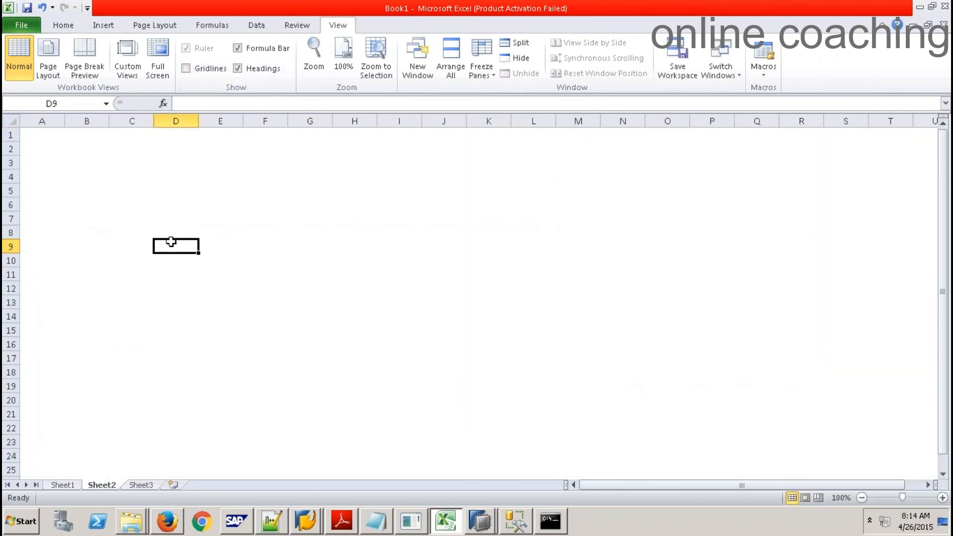
{"action": "type", "text": "bw"}
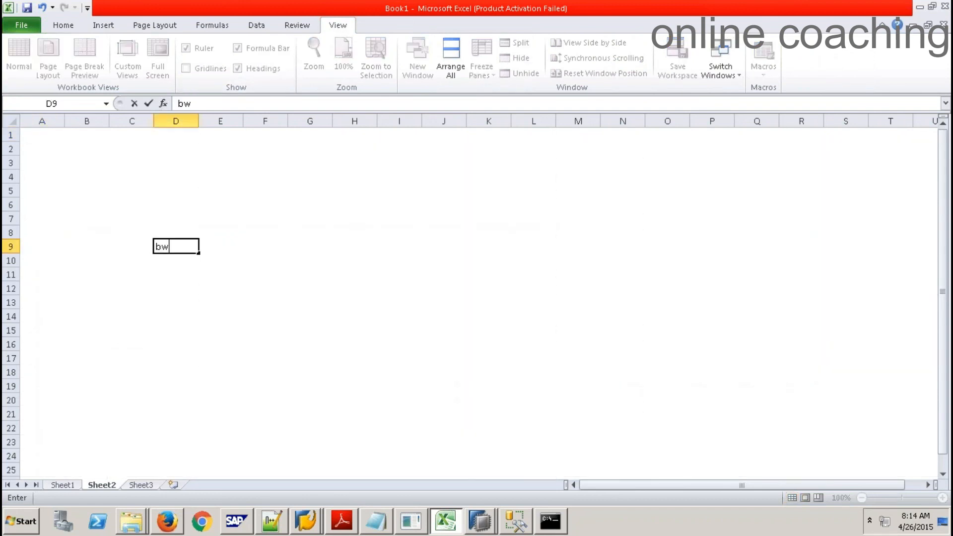
{"action": "key", "text": "Return"}
{"action": "key", "text": "Return"}
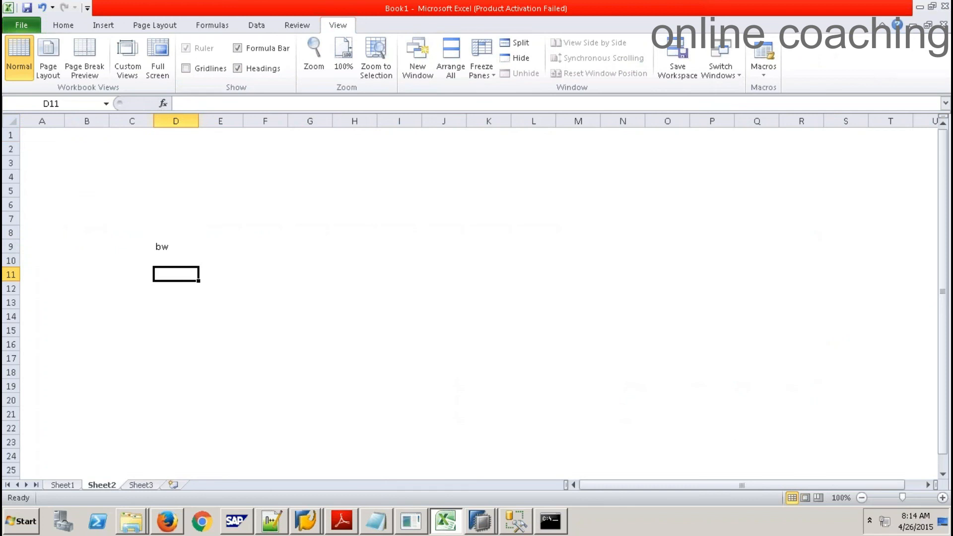
{"action": "type", "text": "hana"}
{"action": "left_click", "coordinate": [300, 246]}
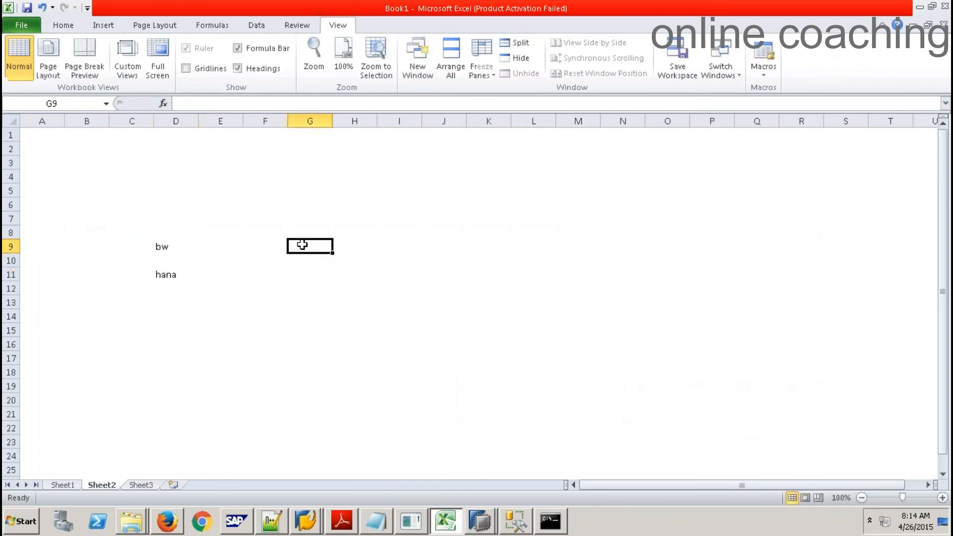
Enter 'ecc' in G9, 'hana' in G11 and 'views' in G13
{"action": "type", "text": "ecc"}
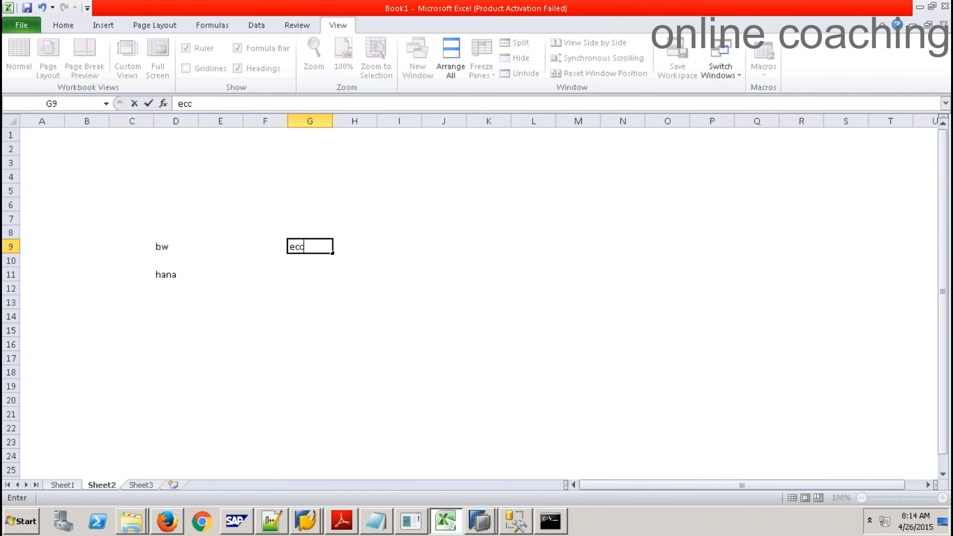
{"action": "key", "text": "Return"}
{"action": "key", "text": "Return"}
{"action": "type", "text": "hana"}
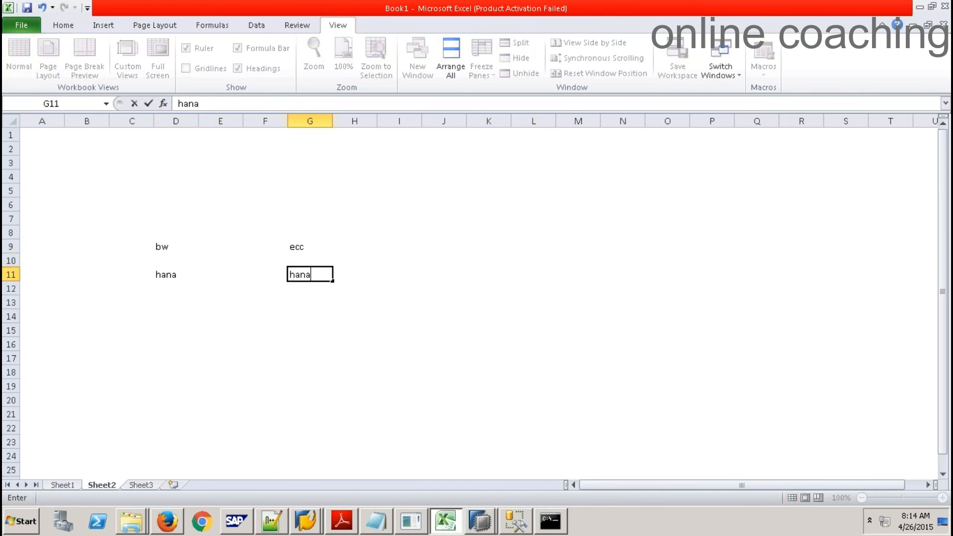
{"action": "left_click", "coordinate": [190, 335]}
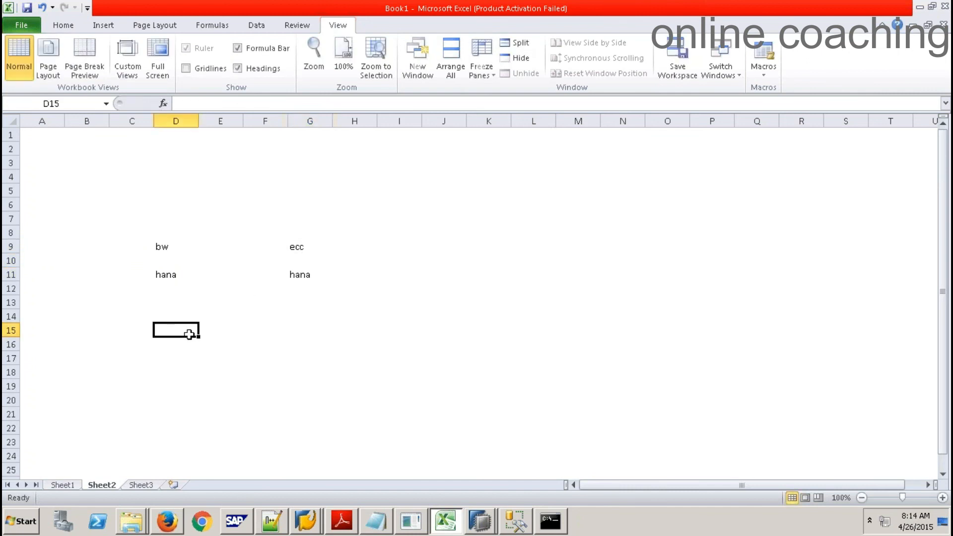
{"action": "left_click", "coordinate": [299, 292]}
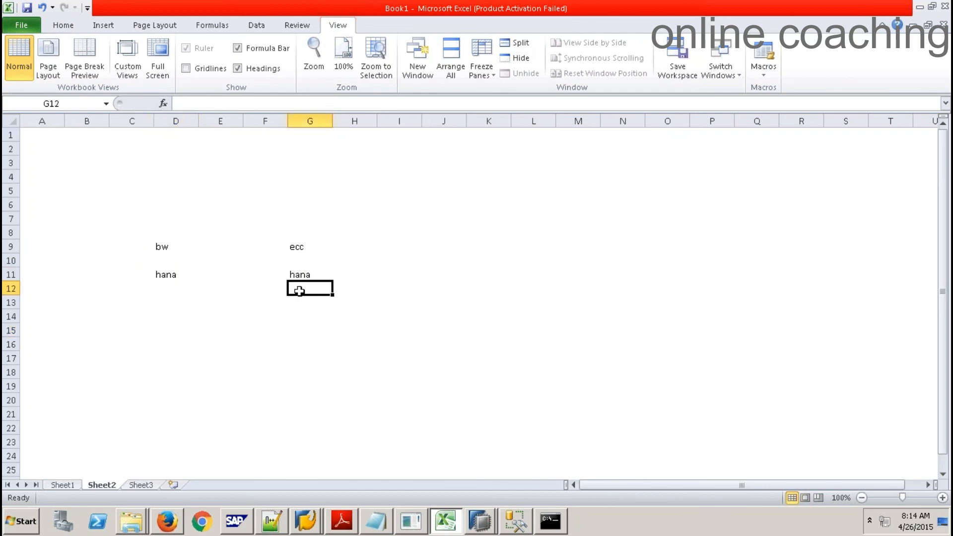
{"action": "type", "text": "v"}
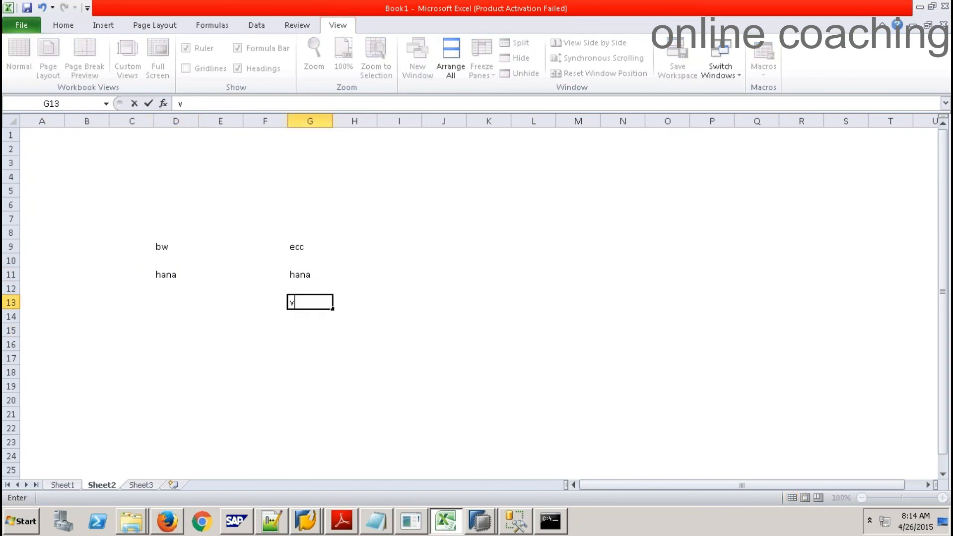
{"action": "type", "text": "iews"}
{"action": "left_click", "coordinate": [341, 273]}
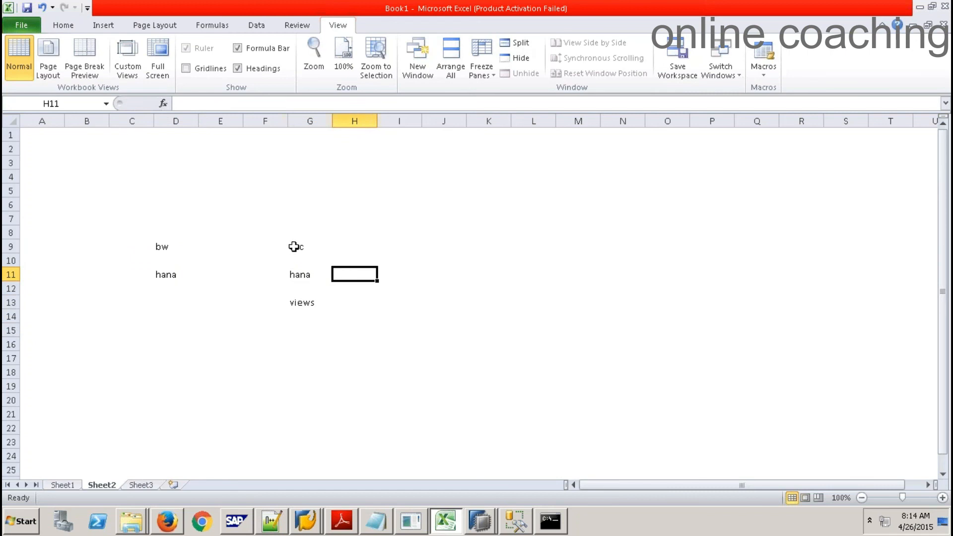
Clear 'views' from G13 and enter 'sda' in D13
{"action": "left_click_drag", "start_coordinate": [294, 246], "coordinate": [304, 274]}
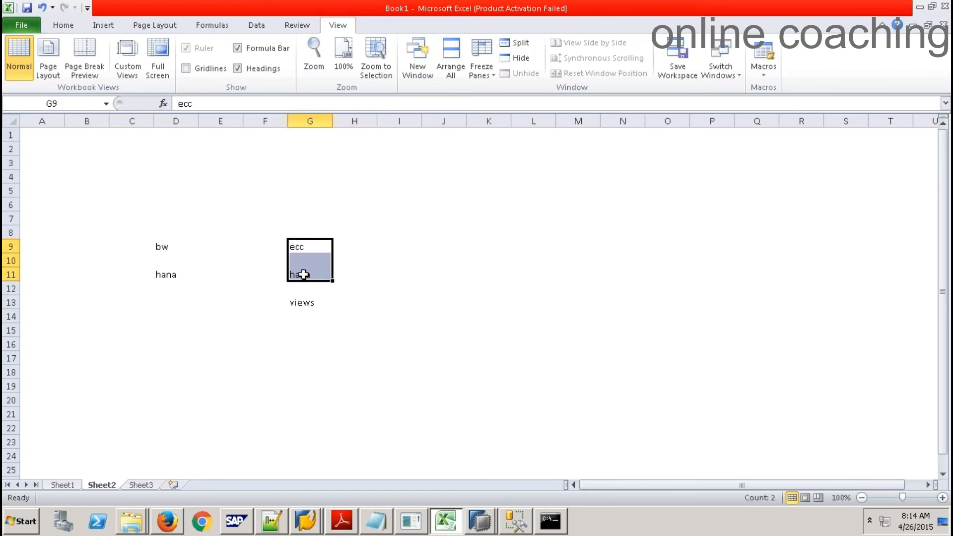
{"action": "left_click", "coordinate": [304, 301]}
{"action": "key", "text": "Delete"}
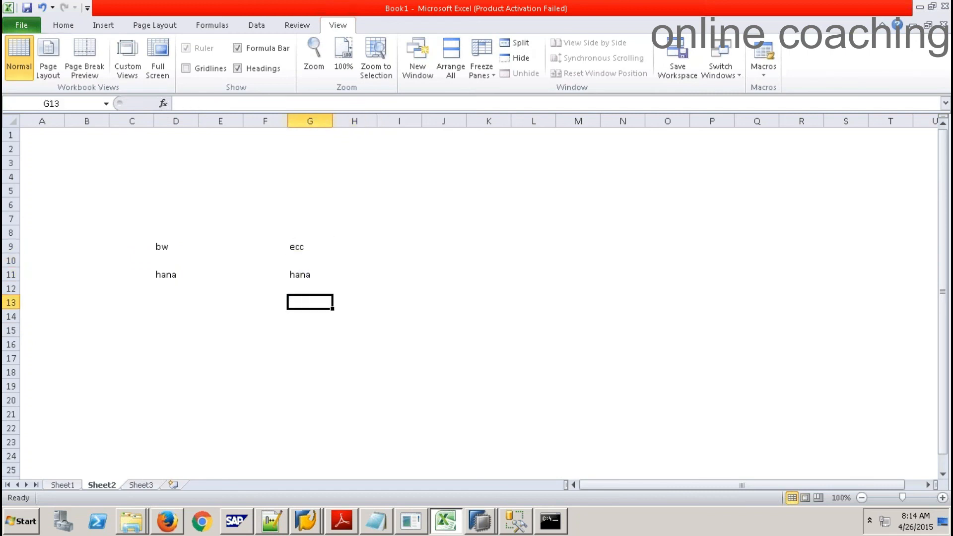
{"action": "left_click", "coordinate": [165, 300]}
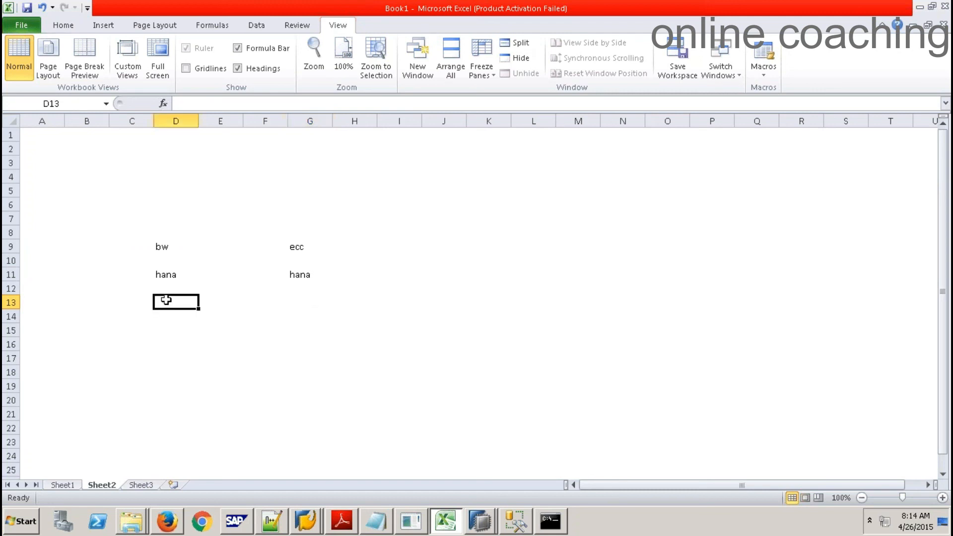
{"action": "type", "text": "sda"}
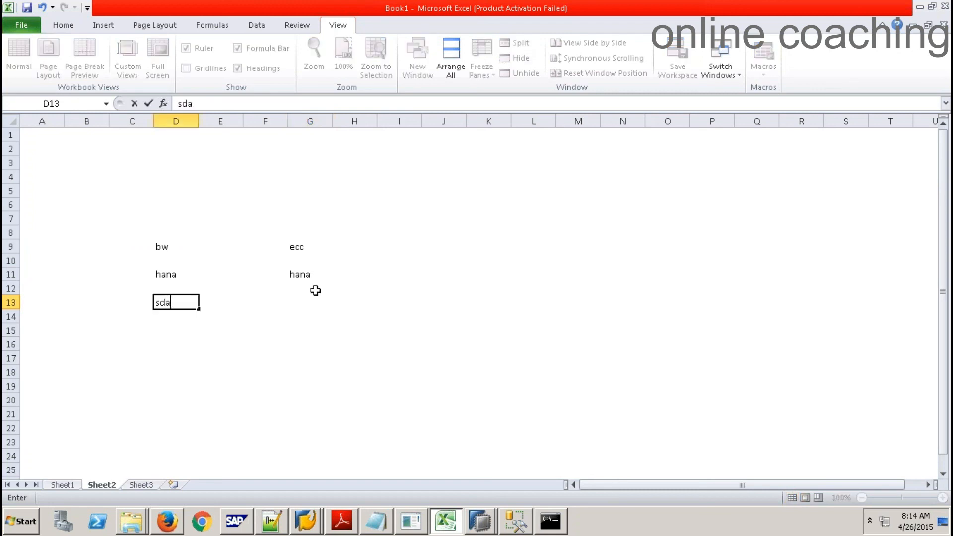
{"action": "left_click", "coordinate": [305, 274]}
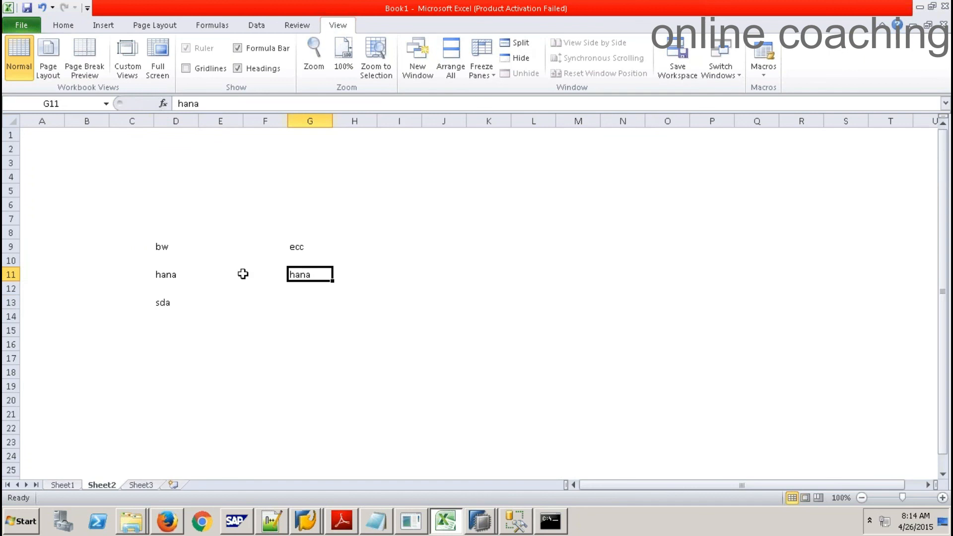
Extend the D11 note to read 'hana -- rem source'
{"action": "left_click", "coordinate": [170, 276]}
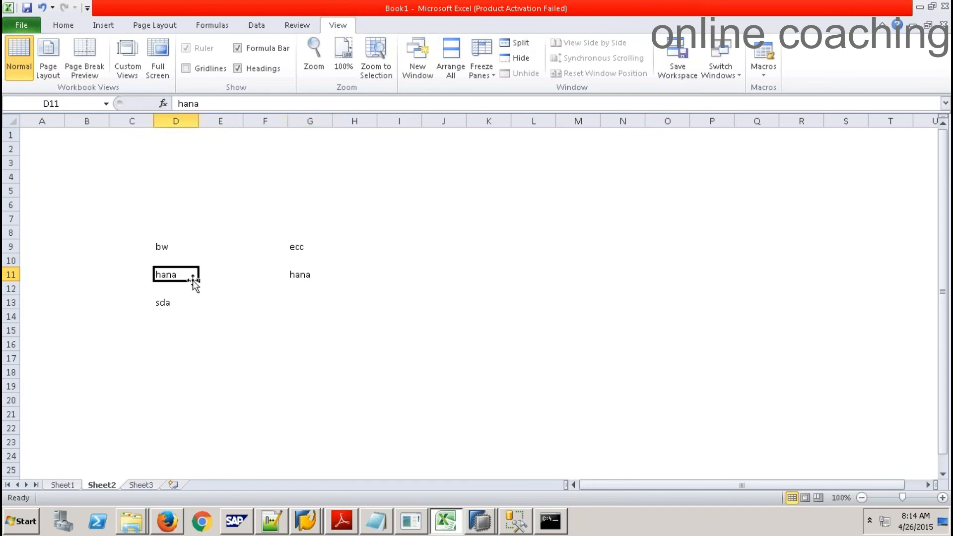
{"action": "key", "text": "F2"}
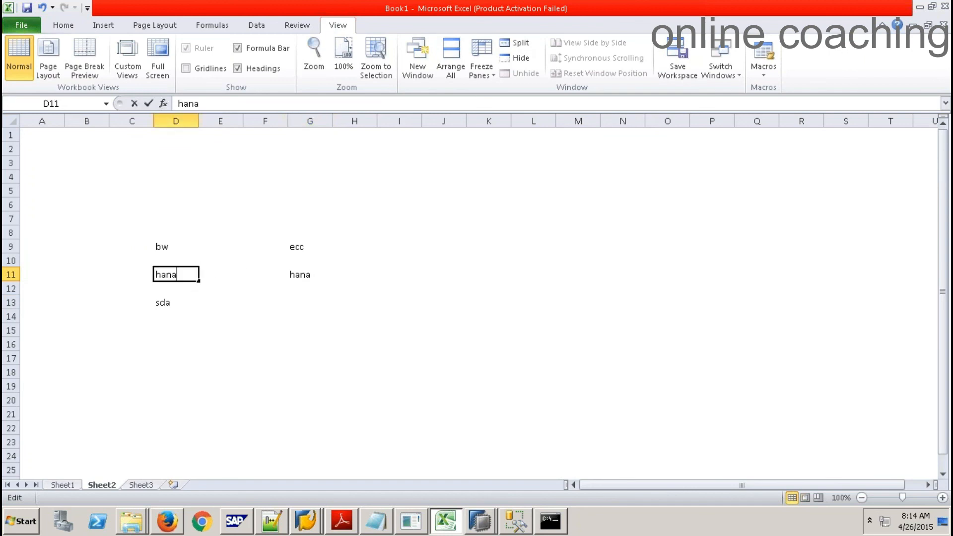
{"action": "type", "text": "-- rem source"}
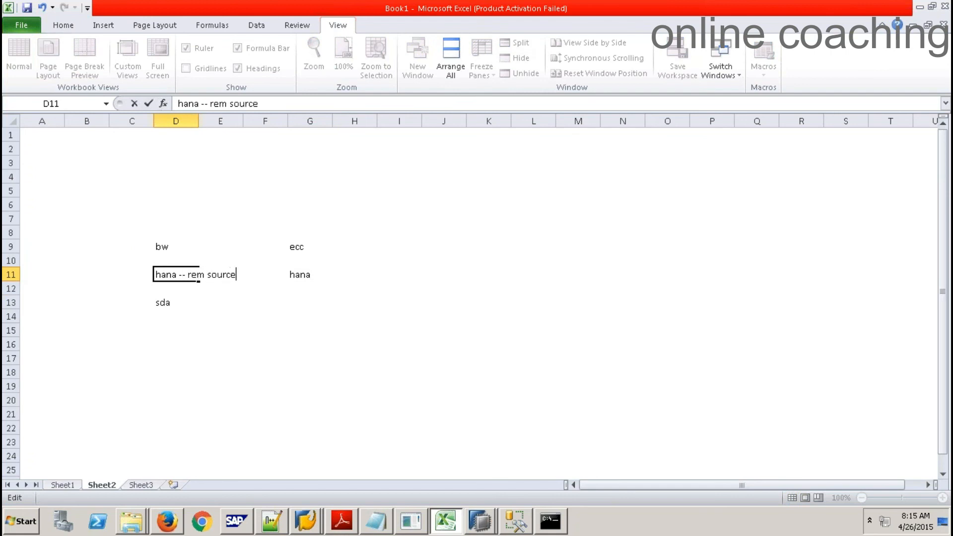
{"action": "left_click", "coordinate": [308, 276]}
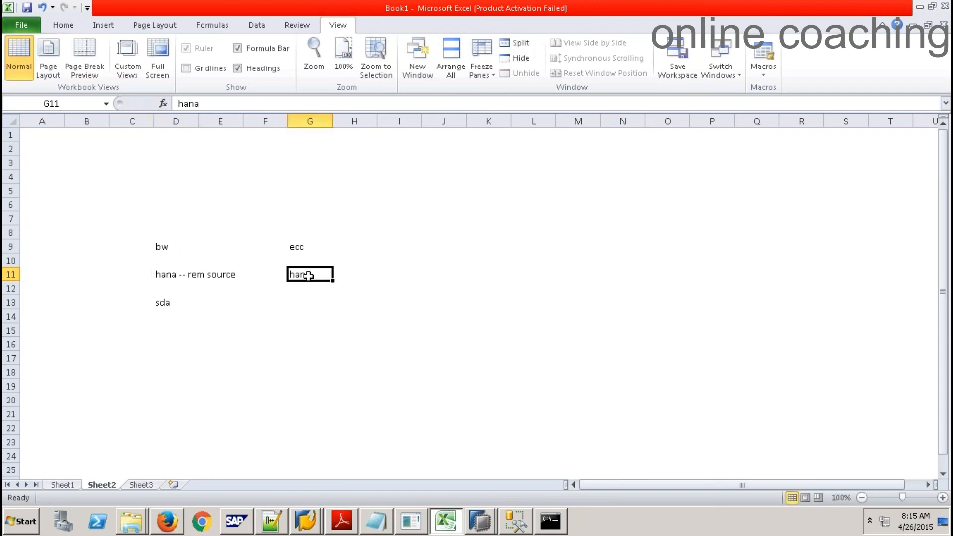
{"action": "left_click", "coordinate": [168, 276]}
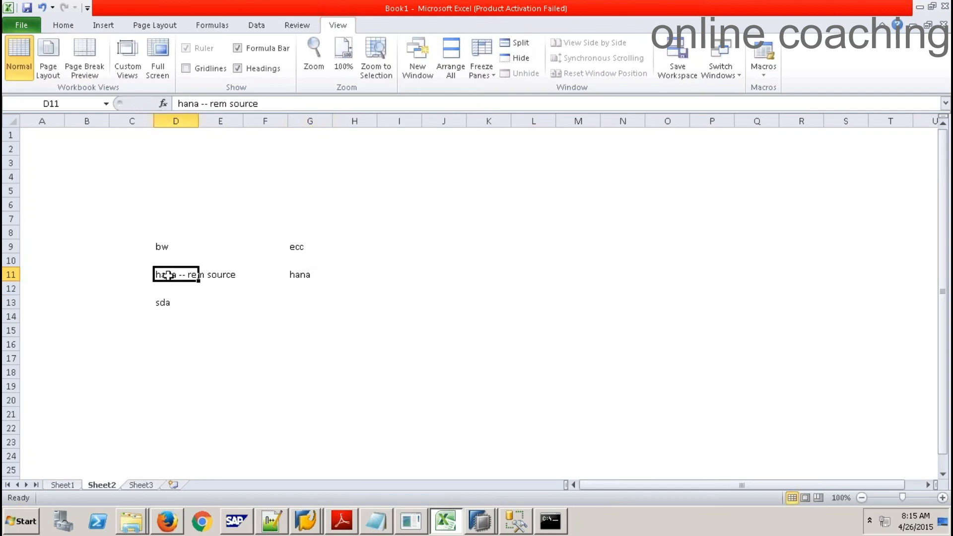
Add 'vbak..... As vt' in D12 and 'hana live' in D15
{"action": "left_click", "coordinate": [166, 290]}
{"action": "type", "text": "vb"}
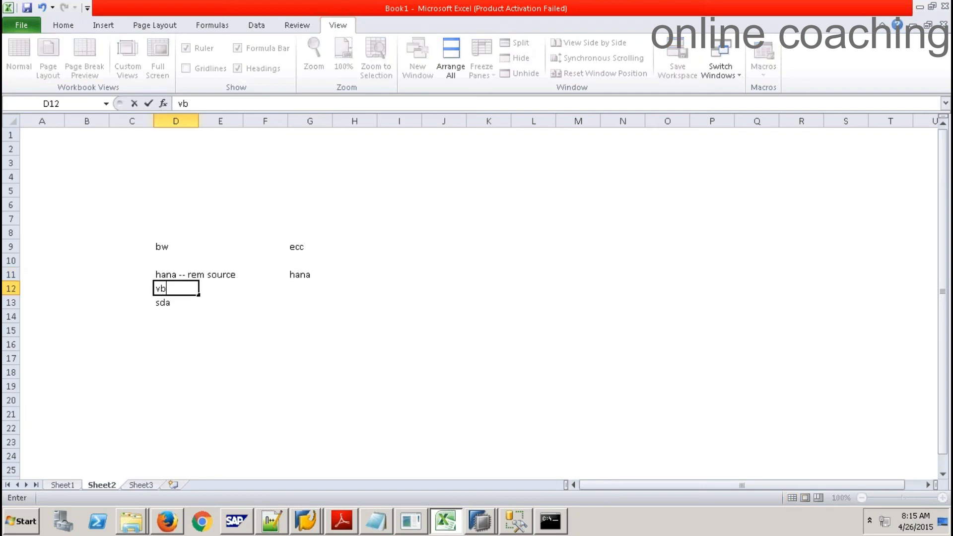
{"action": "type", "text": "ak..... As vtg"}
{"action": "key", "text": "BackSpace"}
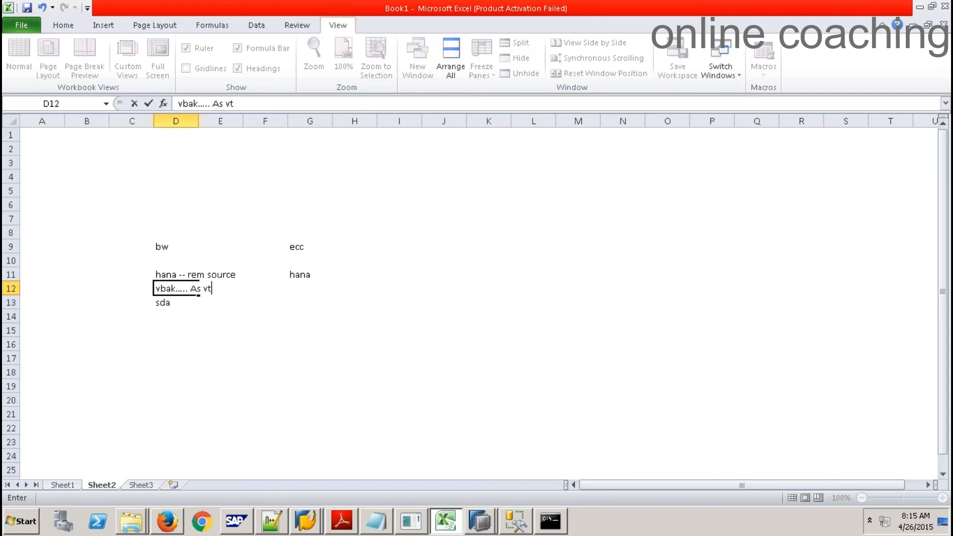
{"action": "left_click", "coordinate": [202, 334]}
{"action": "left_click", "coordinate": [173, 287]}
{"action": "left_click", "coordinate": [158, 327]}
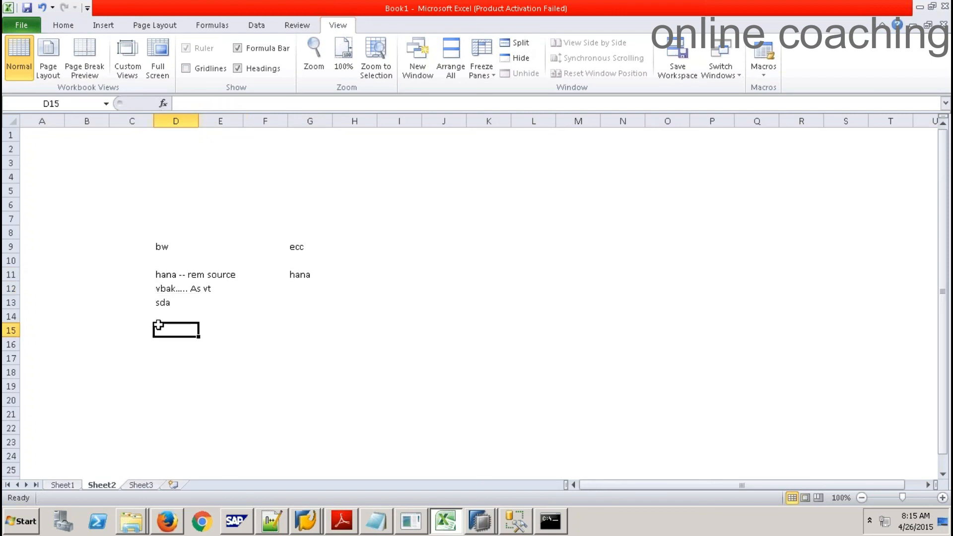
{"action": "type", "text": "hana "}
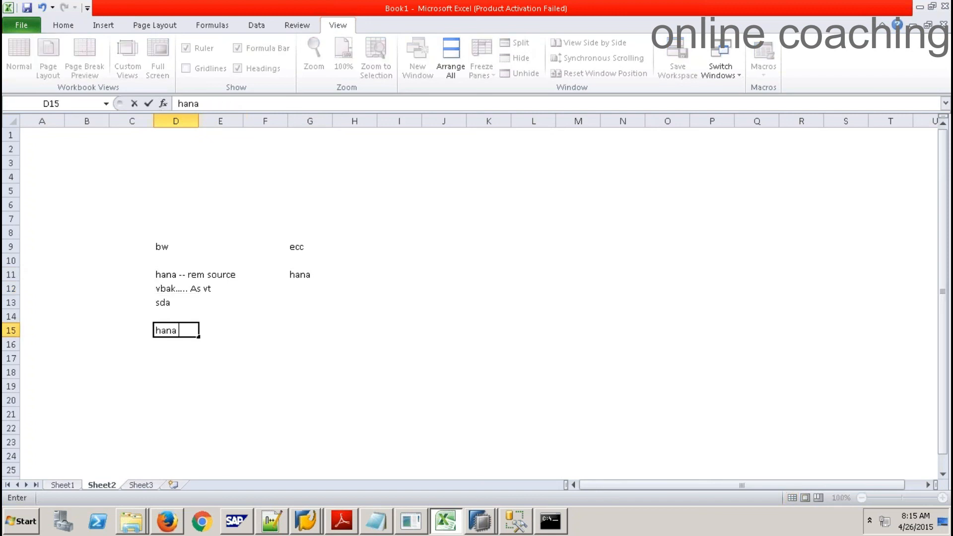
{"action": "type", "text": "live"}
{"action": "left_click", "coordinate": [175, 394]}
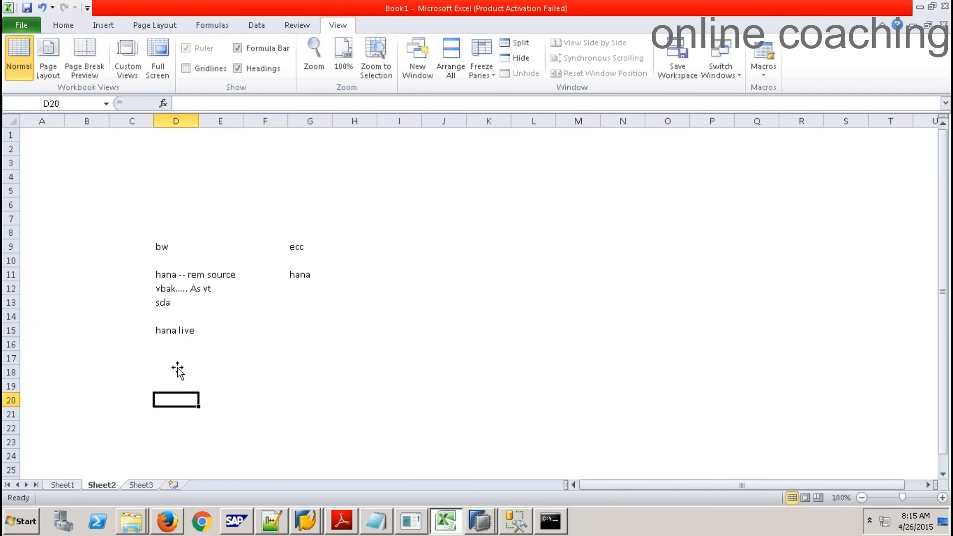
Go over the hana, sda, vbak and hana live notes, then type 'reporting' into D5
{"action": "left_click", "coordinate": [297, 277]}
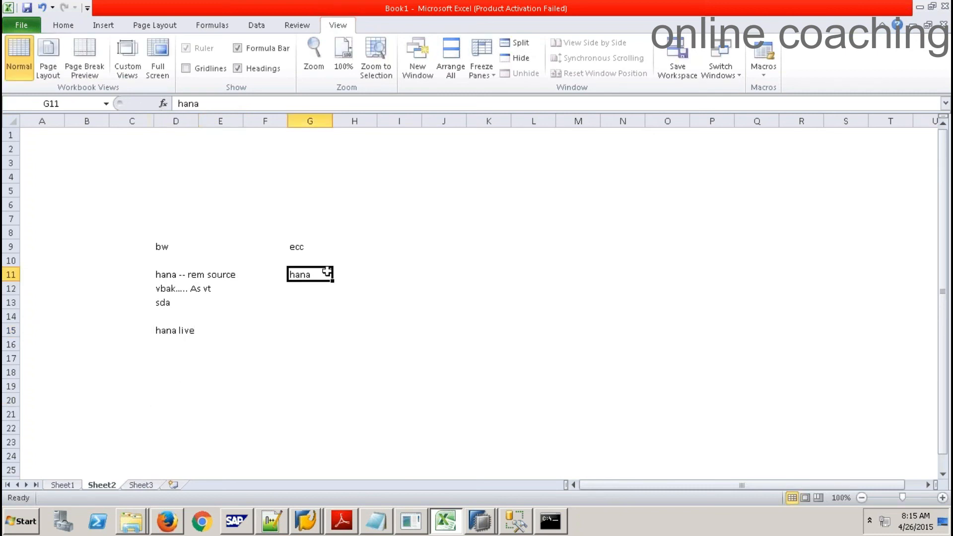
{"action": "left_click", "coordinate": [160, 274]}
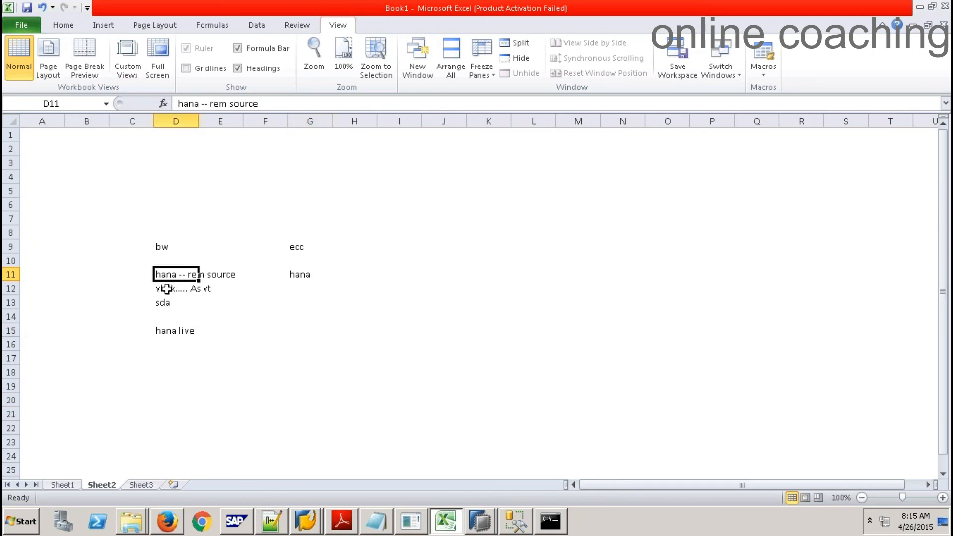
{"action": "left_click", "coordinate": [166, 303]}
{"action": "left_click_drag", "start_coordinate": [162, 291], "coordinate": [209, 290]}
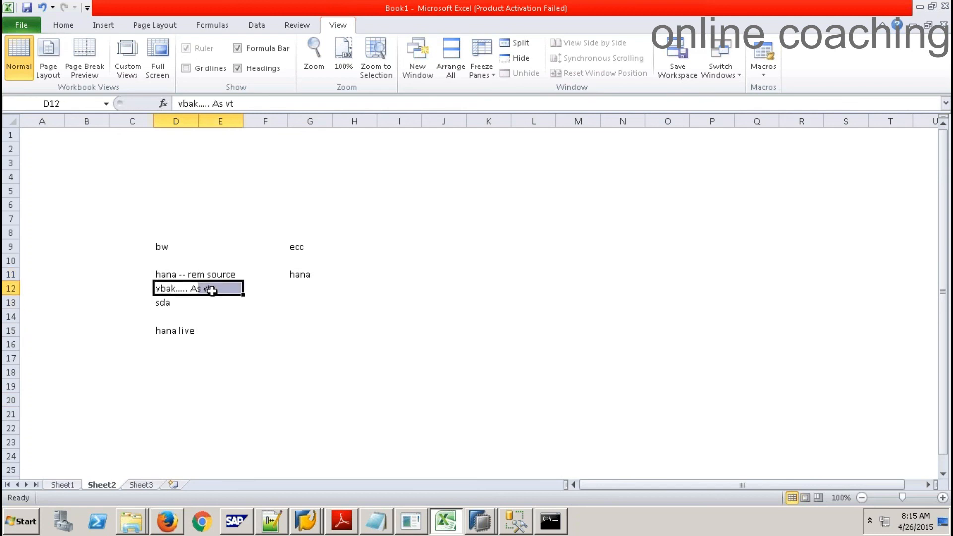
{"action": "left_click", "coordinate": [161, 289]}
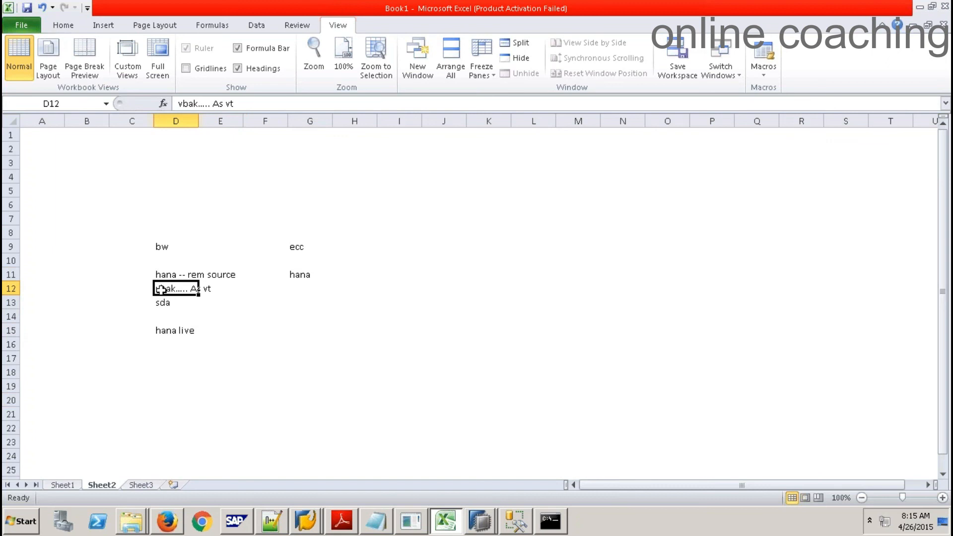
{"action": "left_click", "coordinate": [166, 334]}
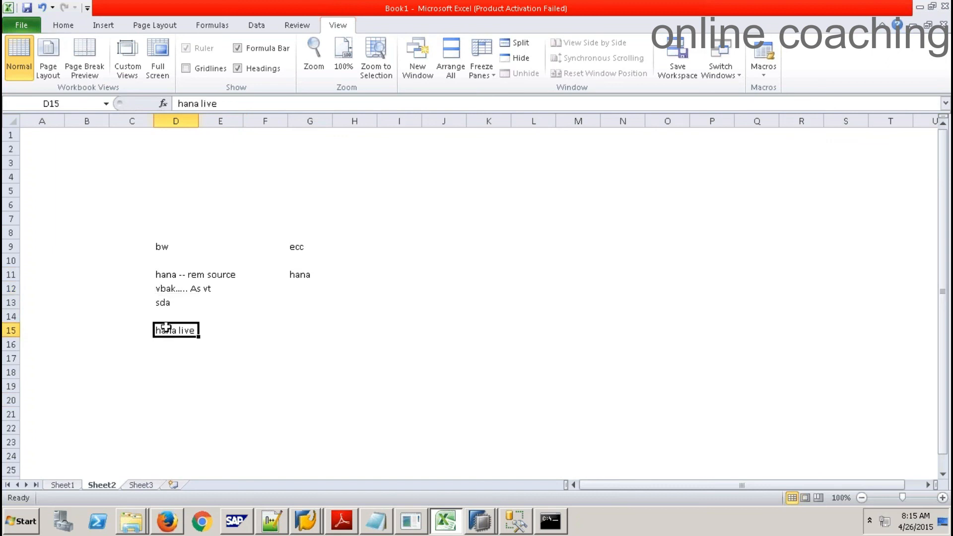
{"action": "left_click", "coordinate": [159, 189]}
{"action": "type", "text": "repo"}
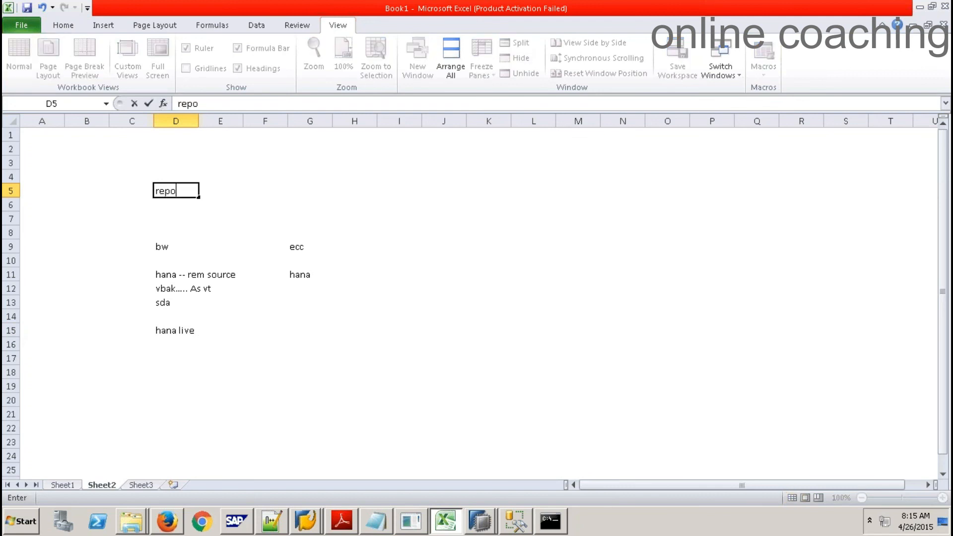
{"action": "type", "text": "rting"}
Commit 'reporting' in D5 and review the hana live, hana, rem source and vbak notes
{"action": "left_click", "coordinate": [261, 331]}
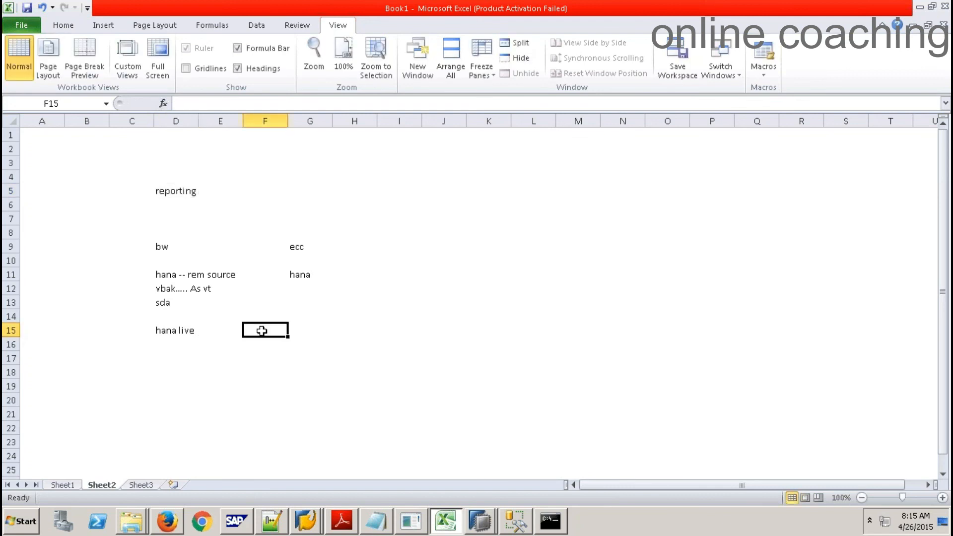
{"action": "left_click", "coordinate": [178, 331]}
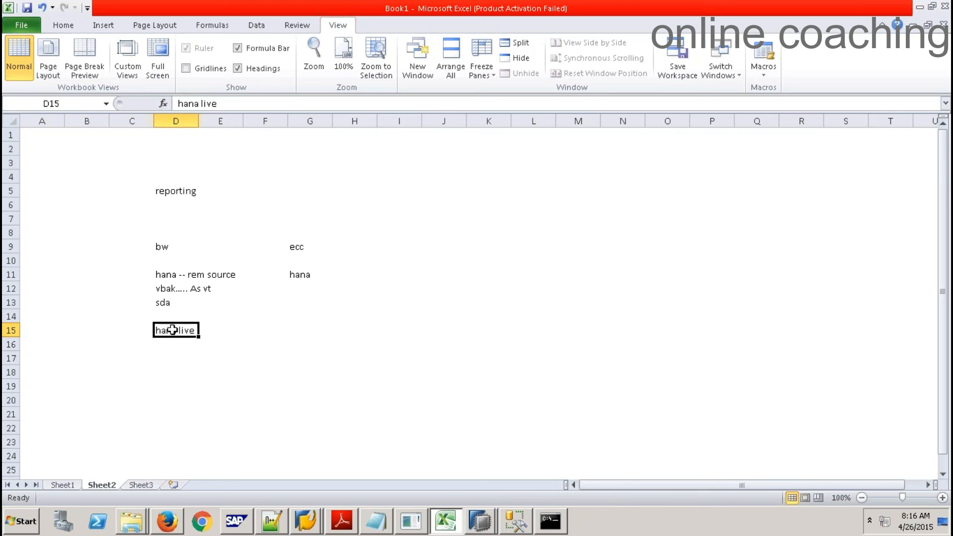
{"action": "left_click", "coordinate": [302, 279]}
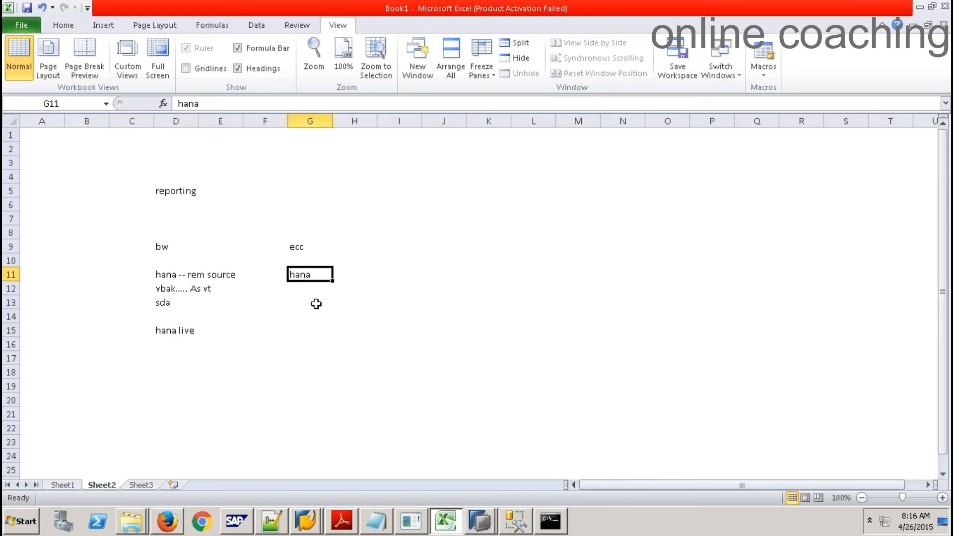
{"action": "left_click", "coordinate": [171, 331]}
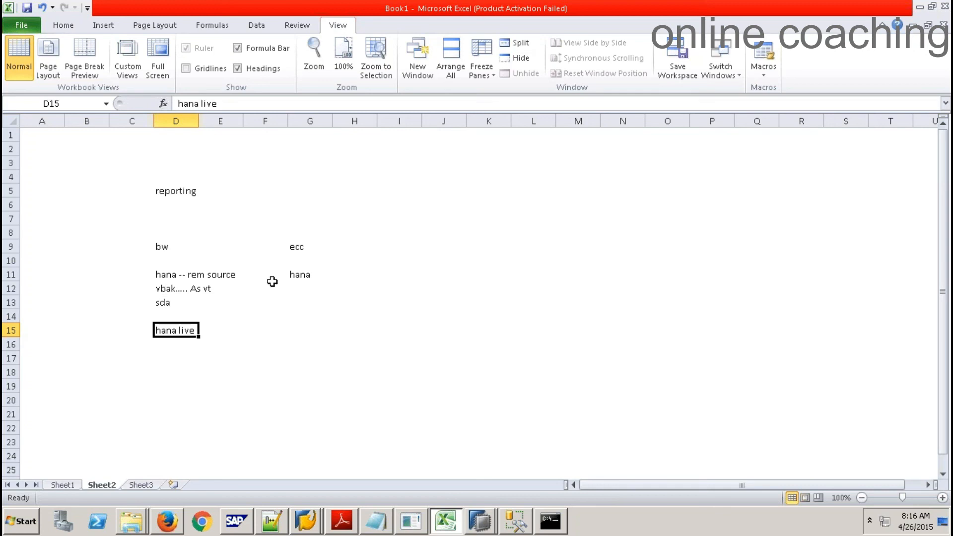
{"action": "left_click", "coordinate": [302, 275]}
{"action": "left_click", "coordinate": [167, 275]}
{"action": "left_click", "coordinate": [169, 288]}
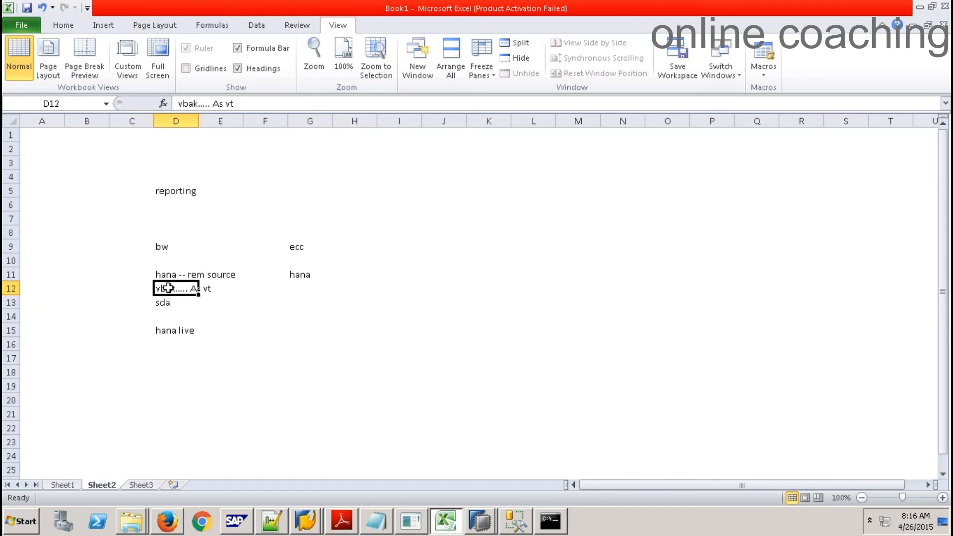
Revisit the hana live and vbak notes, then list the open SAP HANA Studio windows
{"action": "left_click", "coordinate": [167, 329]}
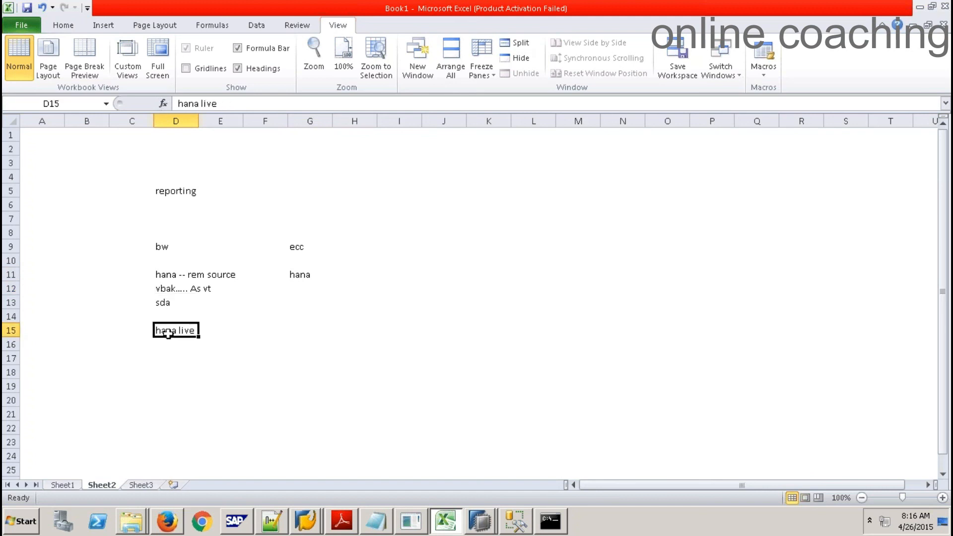
{"action": "left_click", "coordinate": [167, 286]}
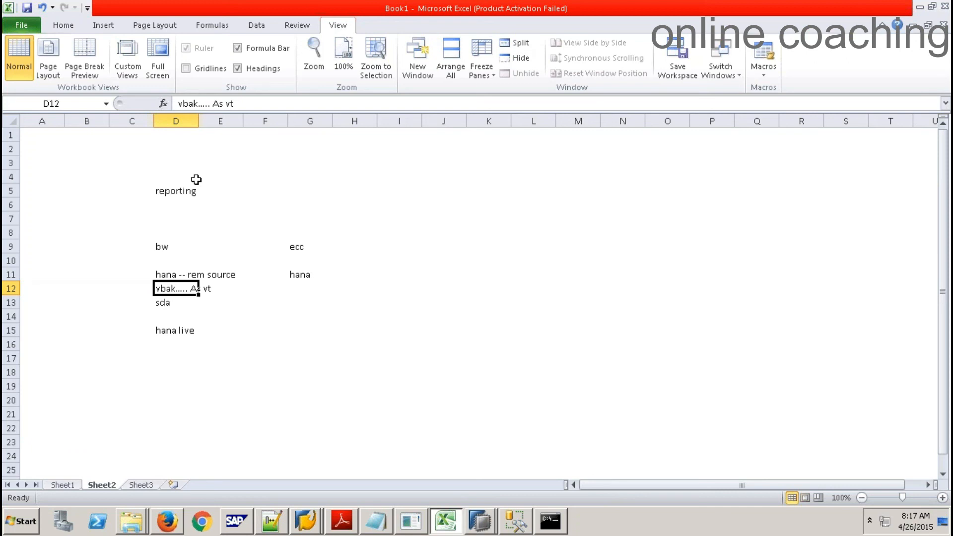
{"action": "left_click", "coordinate": [480, 522]}
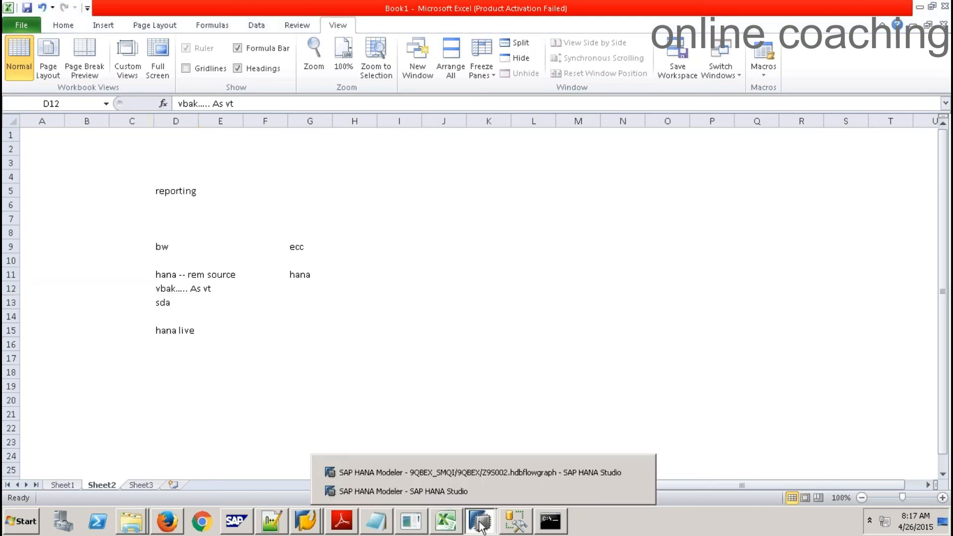
In SAP HANA Development, choose New Remote Source on SP9's Provisioning > Remote Sources folder
{"action": "left_click", "coordinate": [460, 473]}
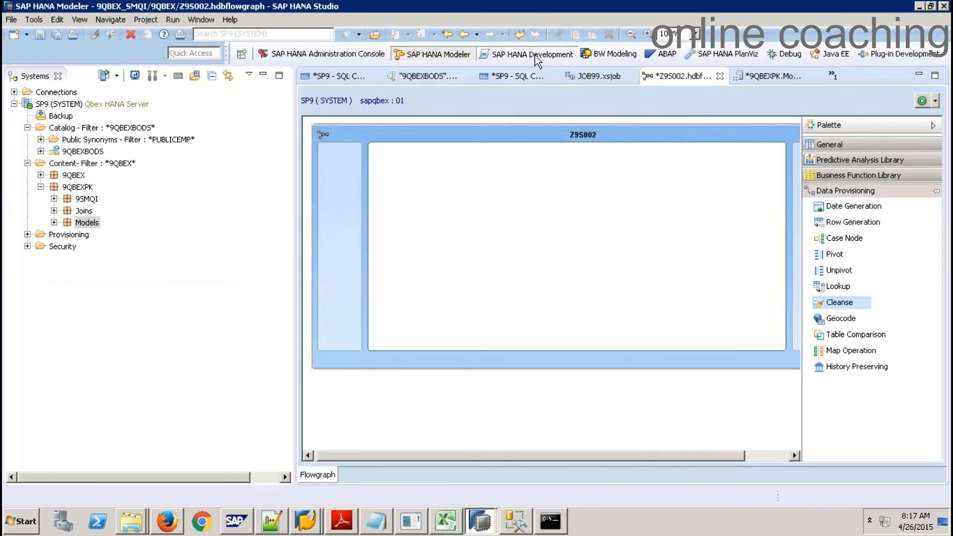
{"action": "left_click", "coordinate": [535, 56]}
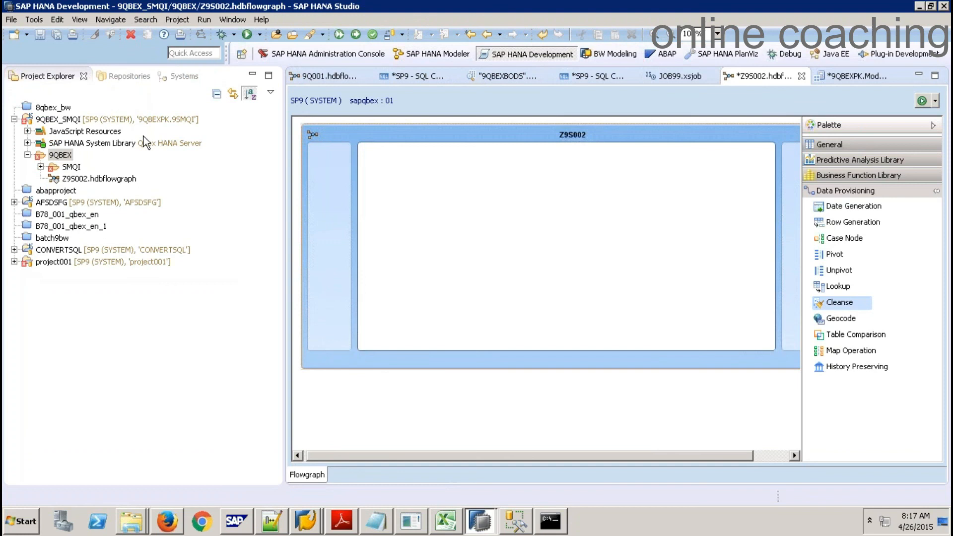
{"action": "left_click", "coordinate": [172, 77]}
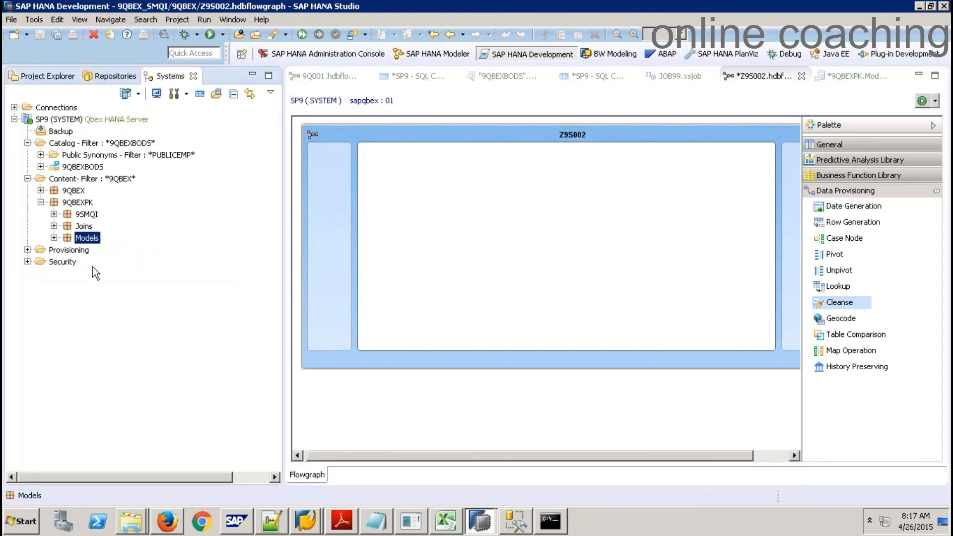
{"action": "left_click", "coordinate": [28, 179]}
{"action": "left_click", "coordinate": [28, 191]}
{"action": "left_click", "coordinate": [105, 217]}
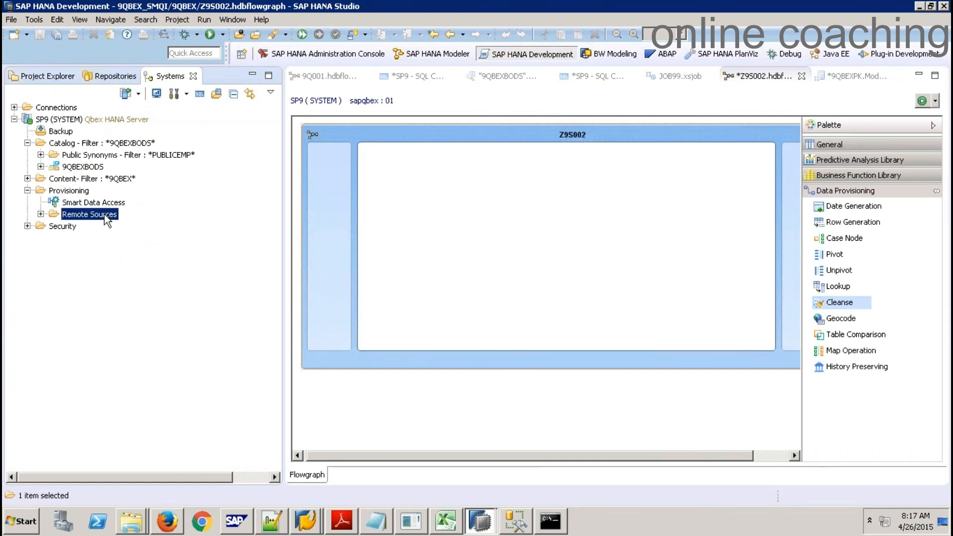
{"action": "right_click", "coordinate": [107, 219]}
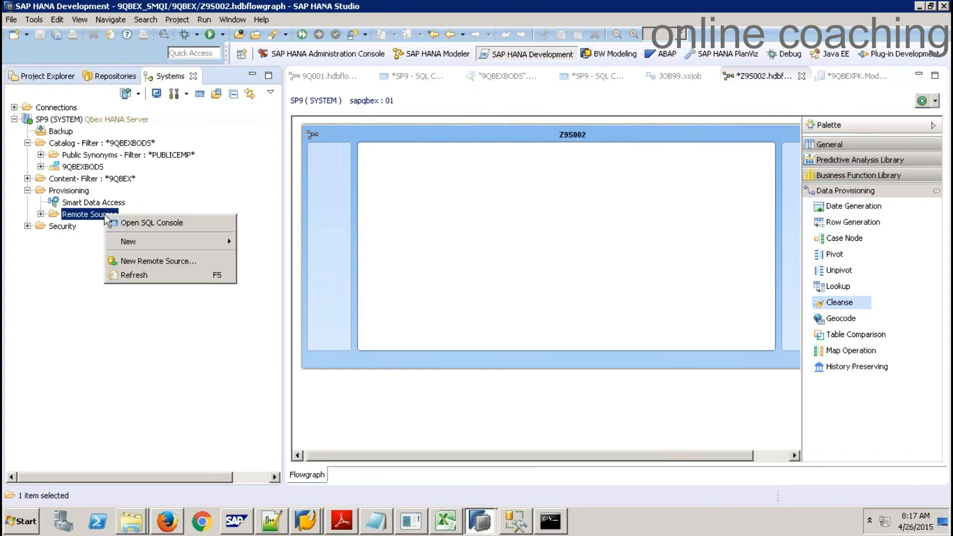
{"action": "left_click", "coordinate": [187, 267]}
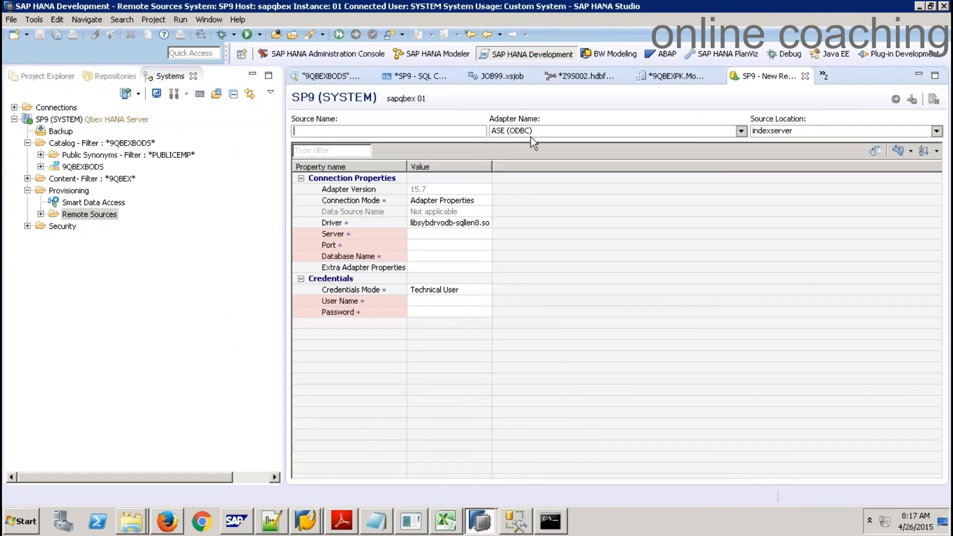
Choose the HADOOP (ODBC) adapter and select the Data Source Name and Source Name fields
{"action": "left_click", "coordinate": [540, 130]}
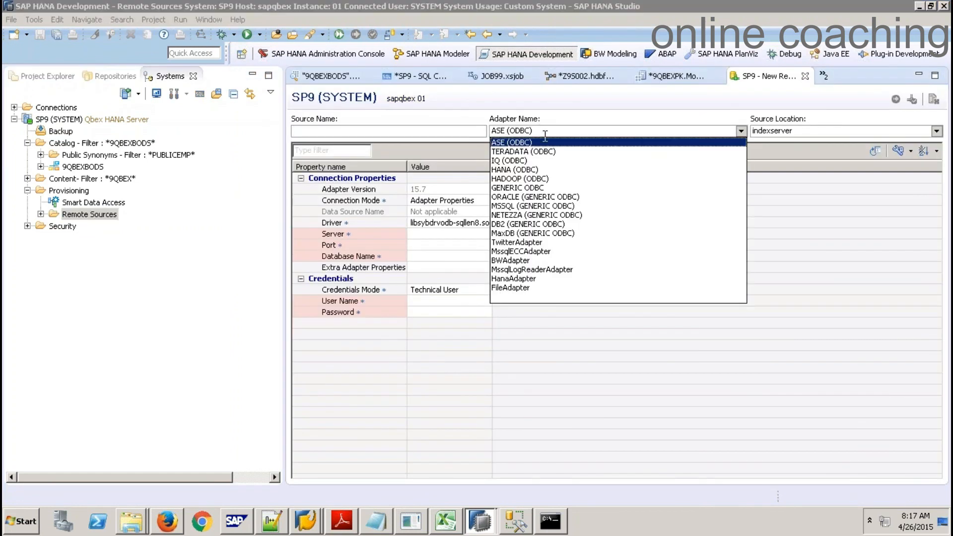
{"action": "left_click", "coordinate": [528, 179]}
{"action": "left_click", "coordinate": [421, 213]}
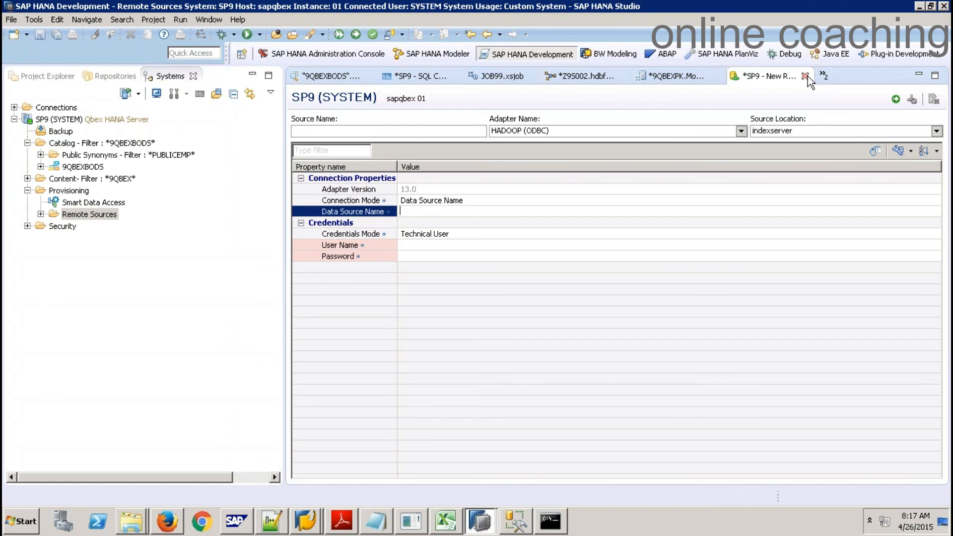
{"action": "left_click", "coordinate": [476, 130]}
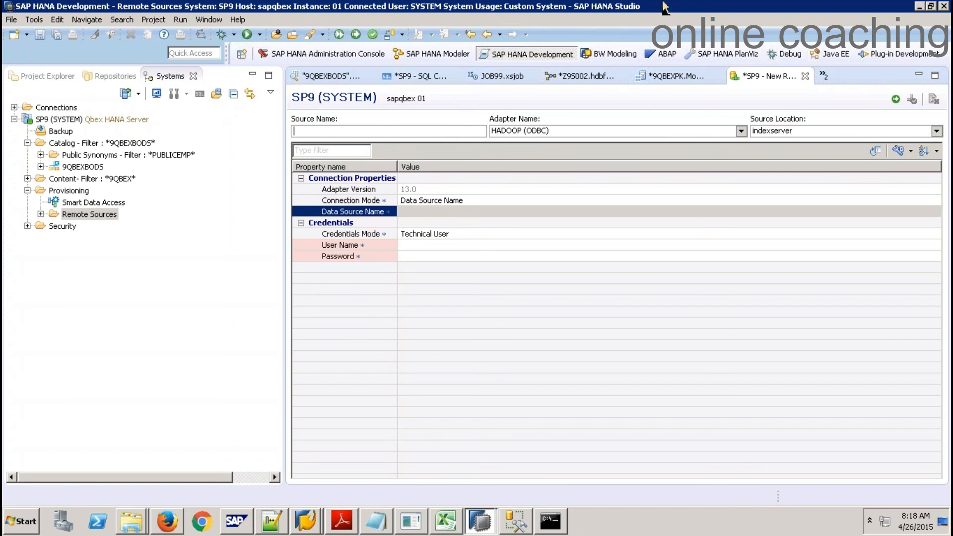
Check the YSALES query results in SQL Server Management Studio, then return to the editor
{"action": "mouse_move", "coordinate": [666, 4]}
{"action": "left_click", "coordinate": [517, 521]}
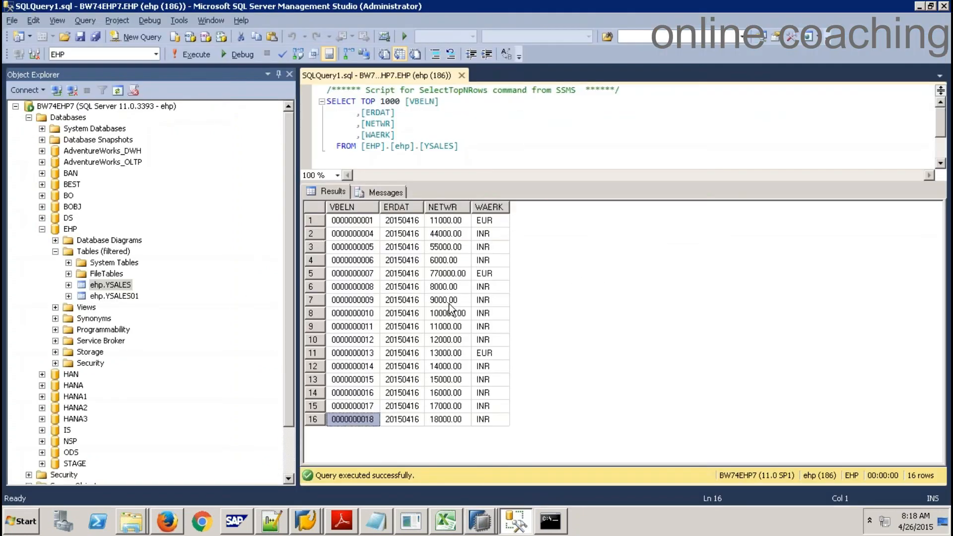
{"action": "key", "text": "alt+Tab"}
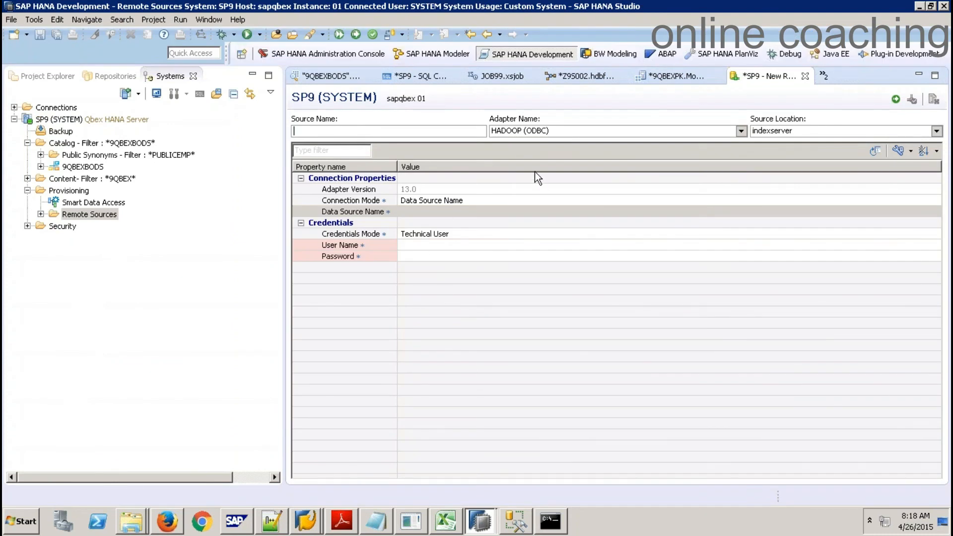
Step through the Data Source Name, User Name and Password property values
{"action": "left_click", "coordinate": [412, 212]}
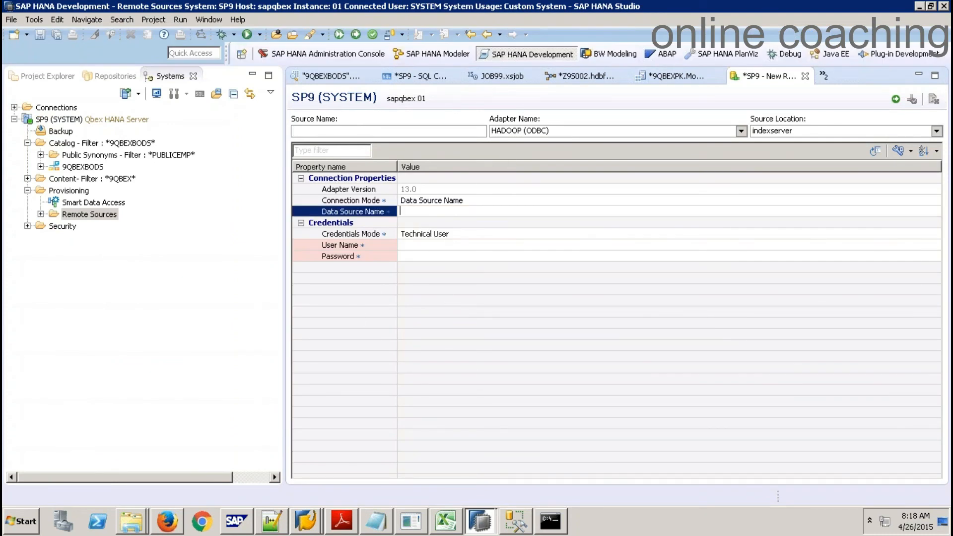
{"action": "left_click", "coordinate": [446, 257]}
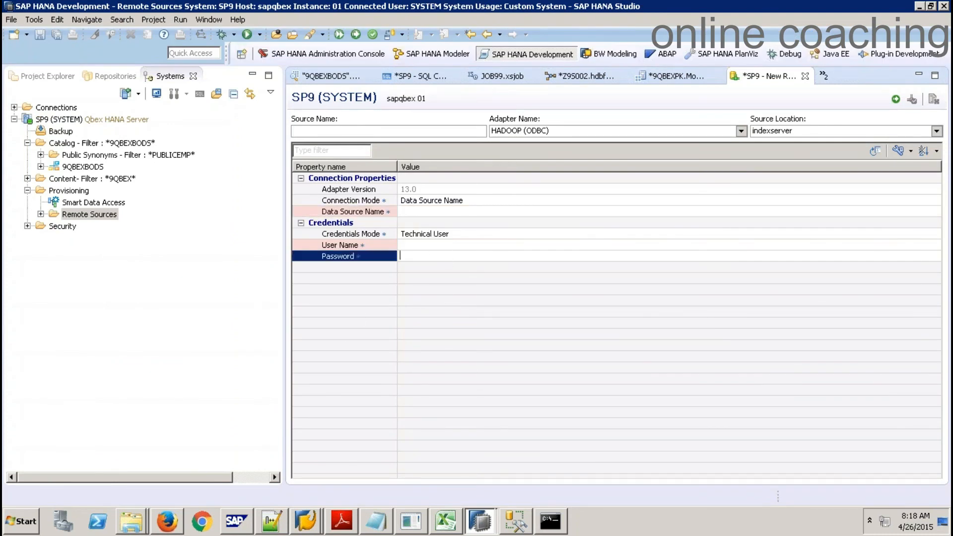
{"action": "left_click", "coordinate": [438, 245]}
{"action": "left_click", "coordinate": [430, 256]}
{"action": "left_click", "coordinate": [441, 213]}
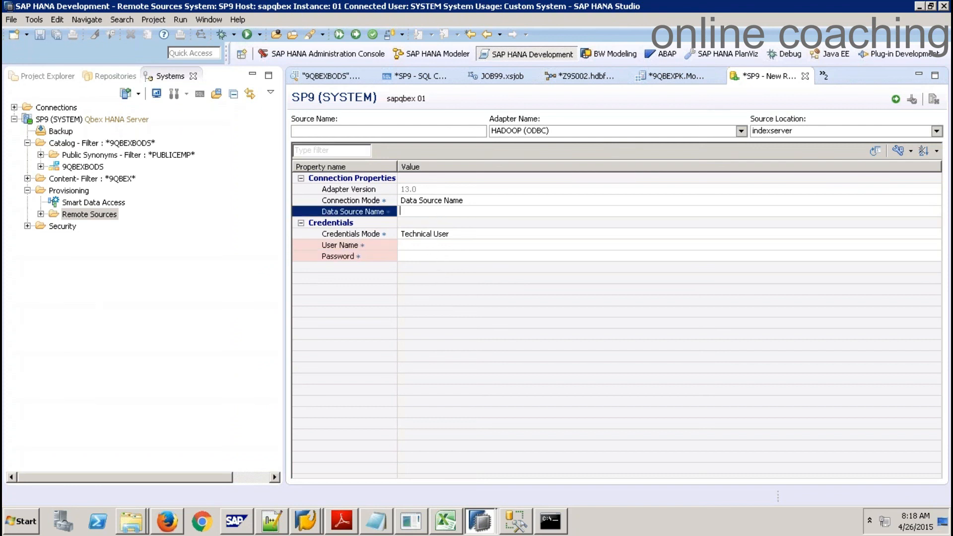
{"action": "left_click", "coordinate": [419, 246]}
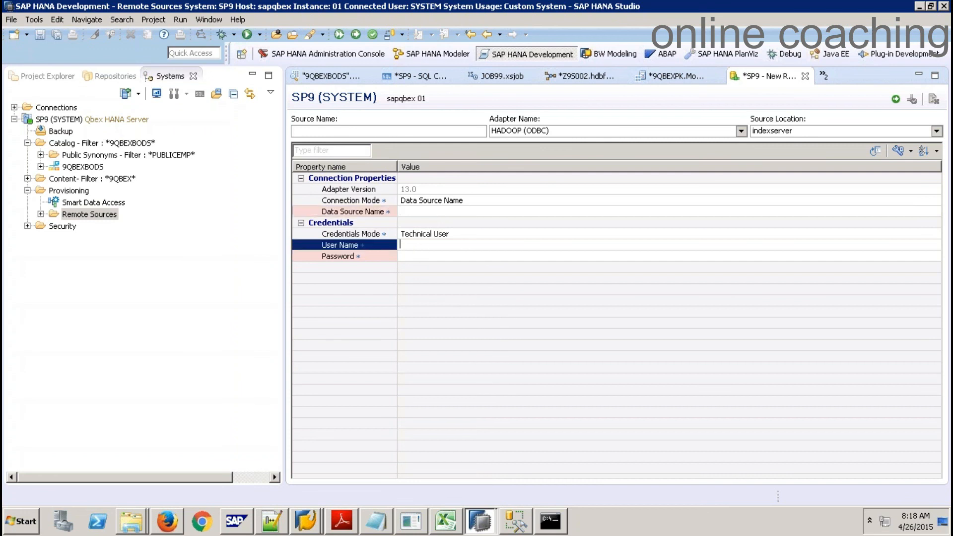
List the existing remote sources, switch the adapter to DB2 (GENERIC ODBC), and return to Excel
{"action": "left_click", "coordinate": [41, 214]}
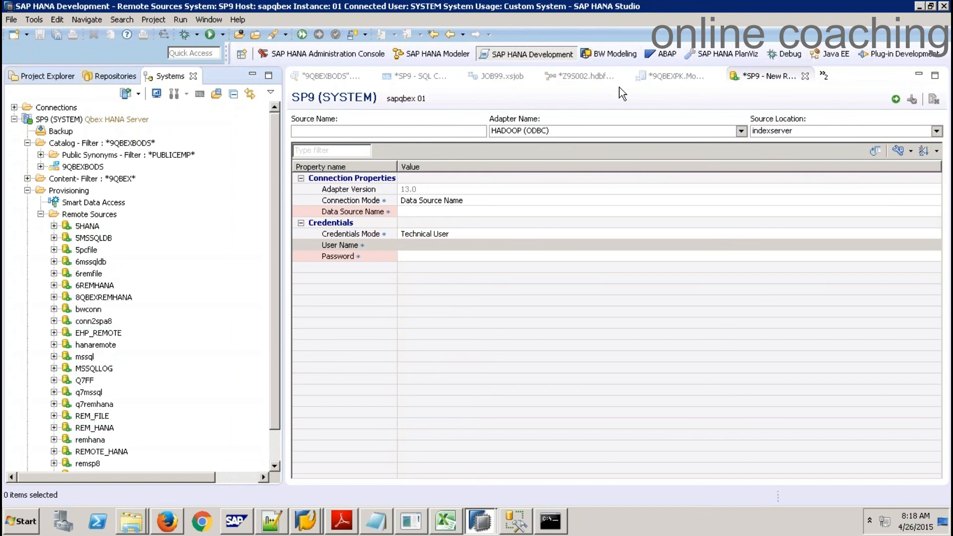
{"action": "left_click", "coordinate": [684, 132]}
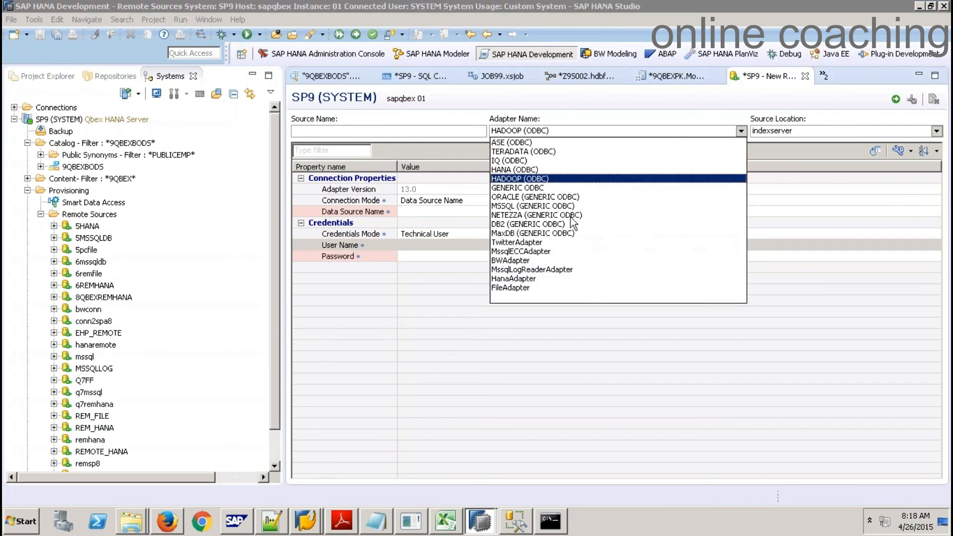
{"action": "left_click", "coordinate": [546, 225]}
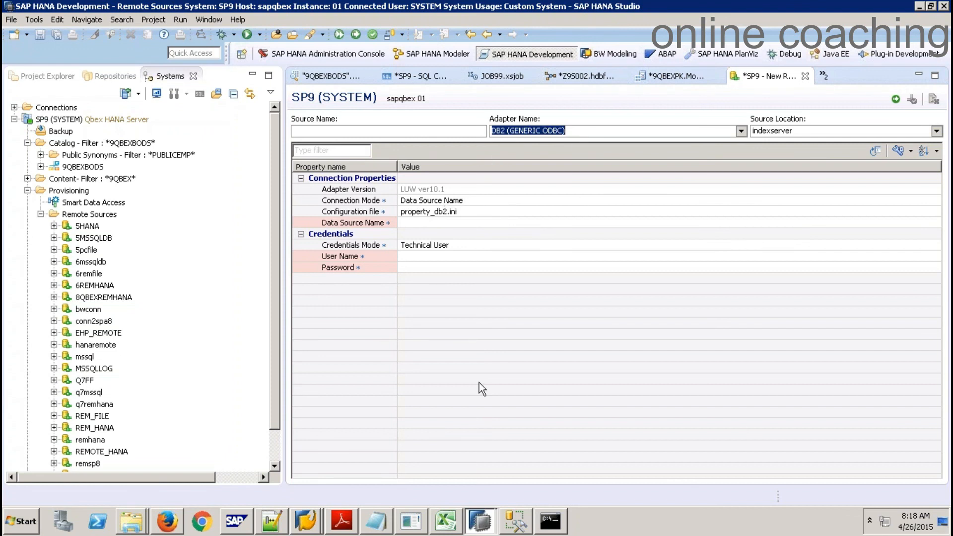
{"action": "left_click", "coordinate": [449, 521]}
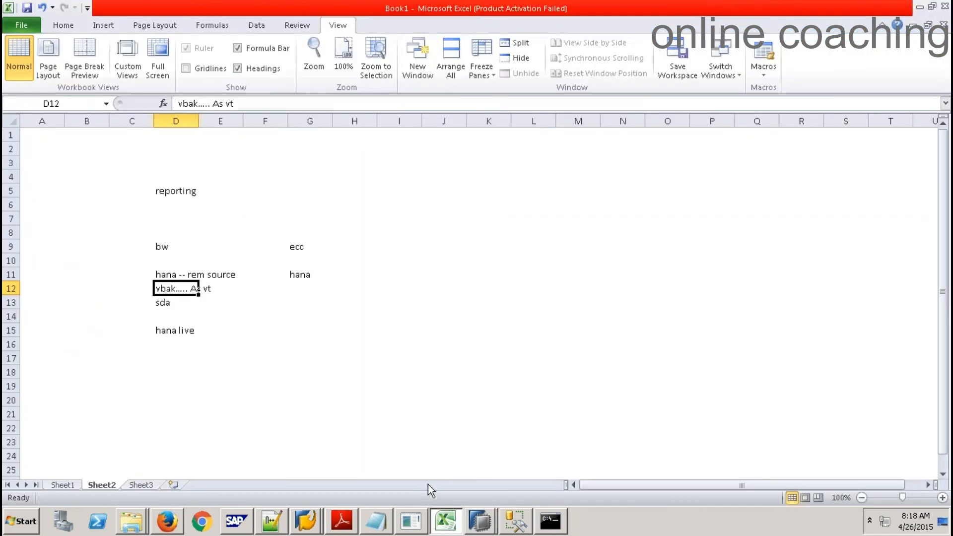
On Sheet1's Smart Data Access diagram, select D13:H13, the 'ODBC Drivers for MSSQL and Configure DSN' note
{"action": "key", "text": "ctrl+Page_Up"}
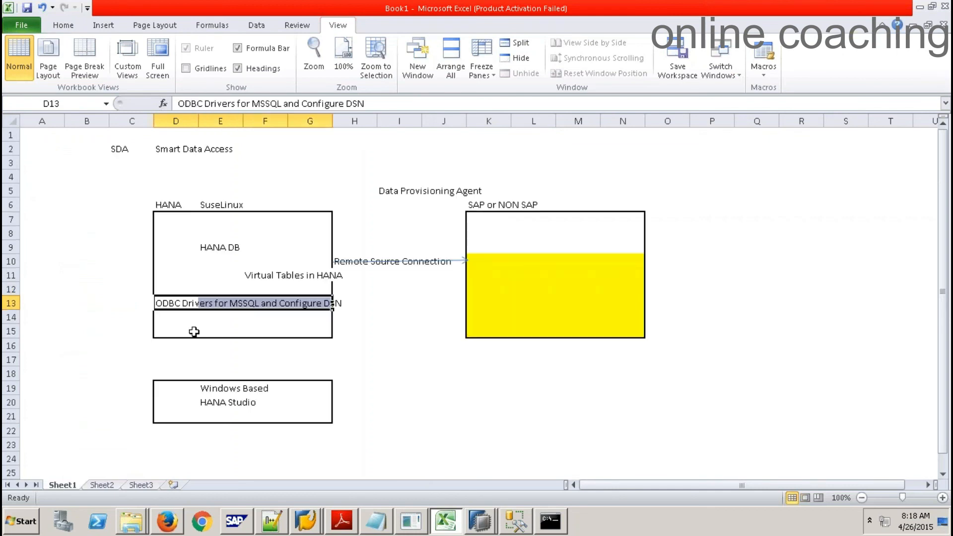
{"action": "left_click_drag", "start_coordinate": [199, 303], "coordinate": [322, 302]}
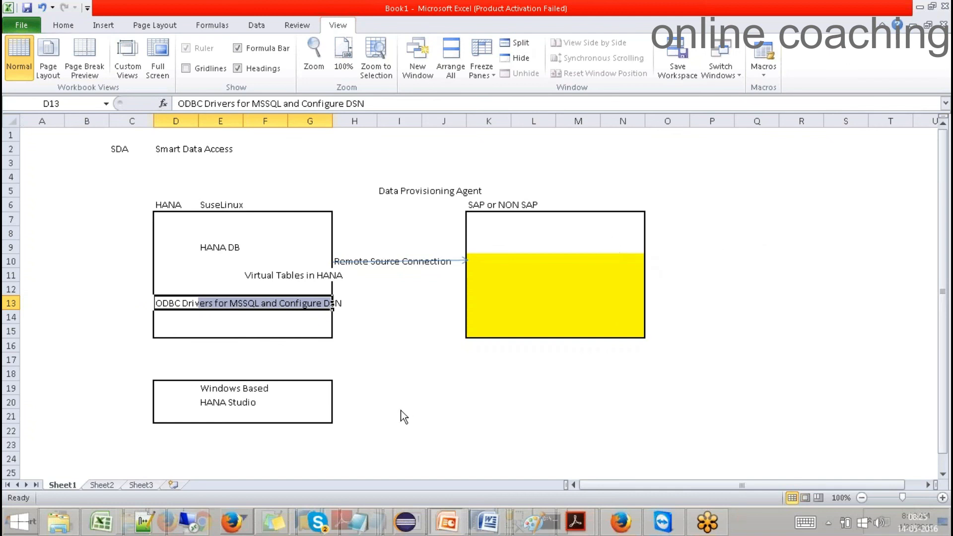
{"action": "left_click", "coordinate": [404, 418]}
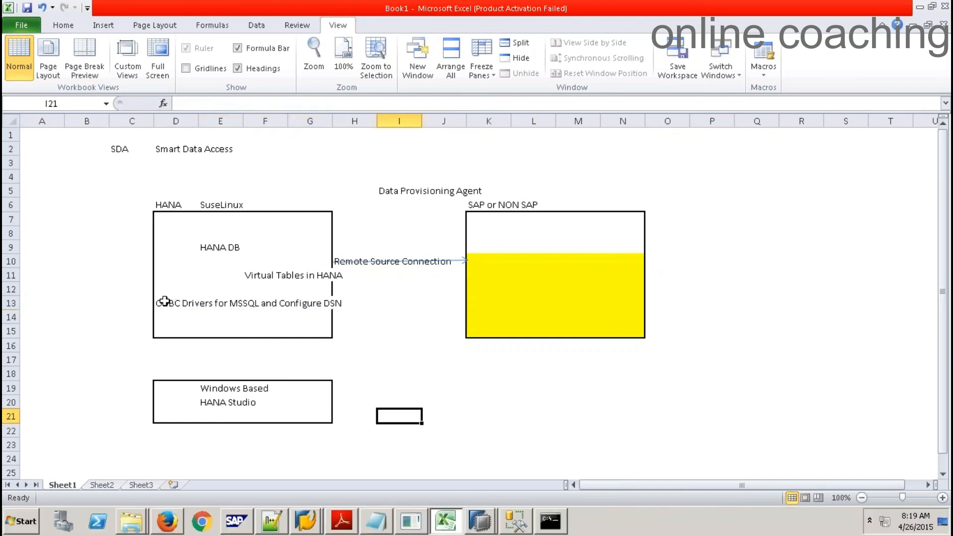
{"action": "left_click_drag", "start_coordinate": [164, 302], "coordinate": [334, 302]}
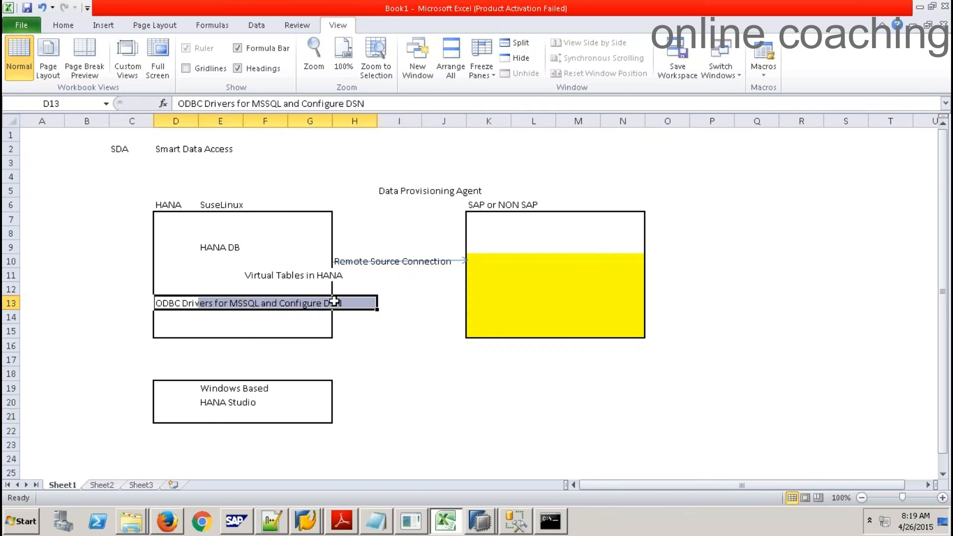